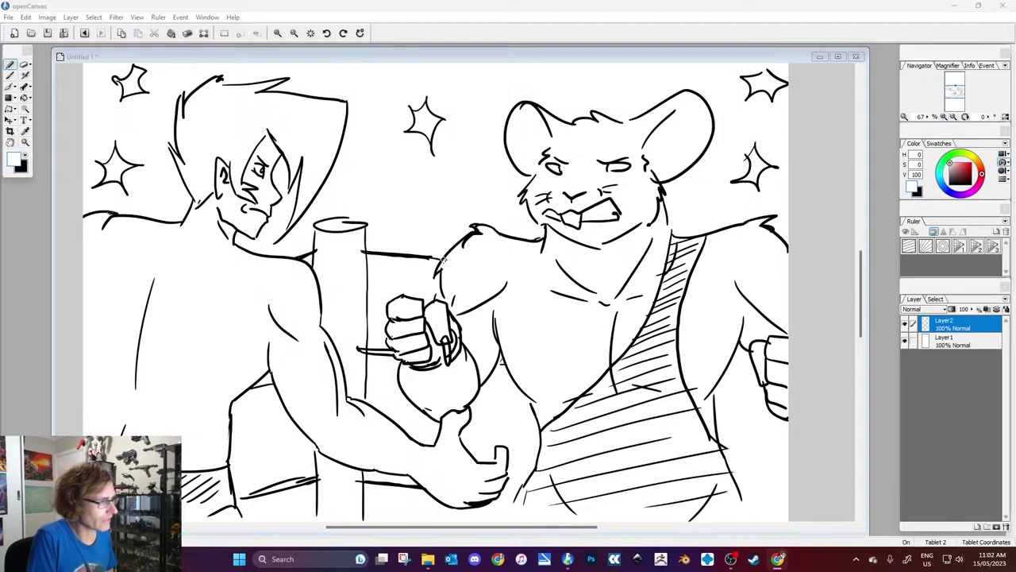
Step: Touch up the free end of the middle rope beside the raised fist with small white strokes
click(429, 253)
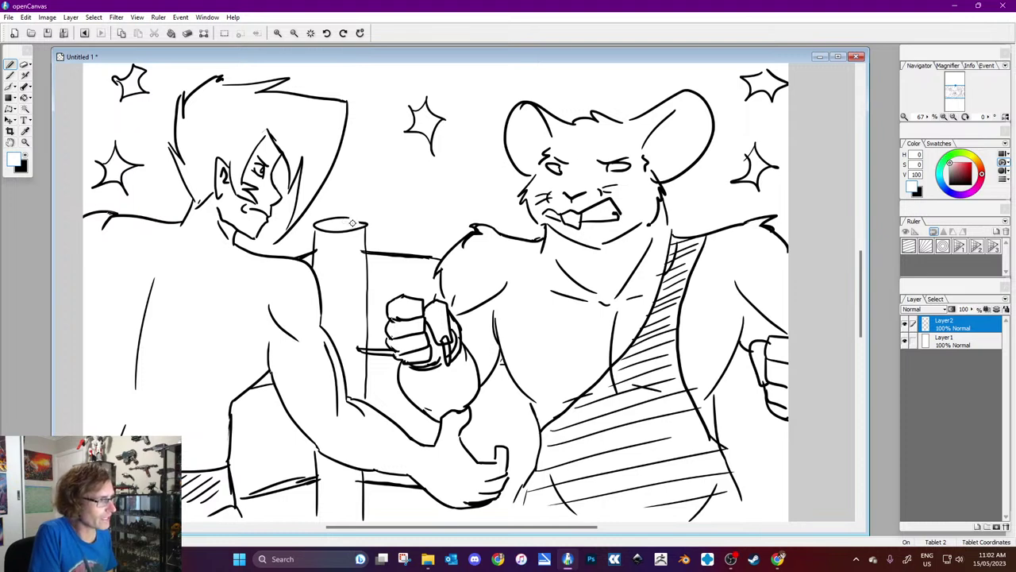
click(27, 159)
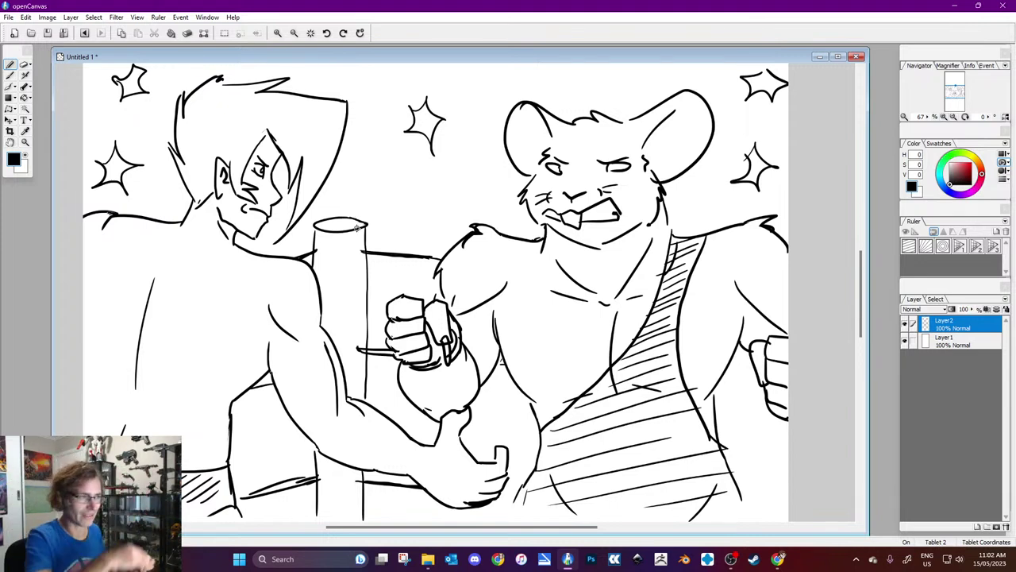
drag(355, 344, 362, 345)
key(ctrl+z)
key(x)
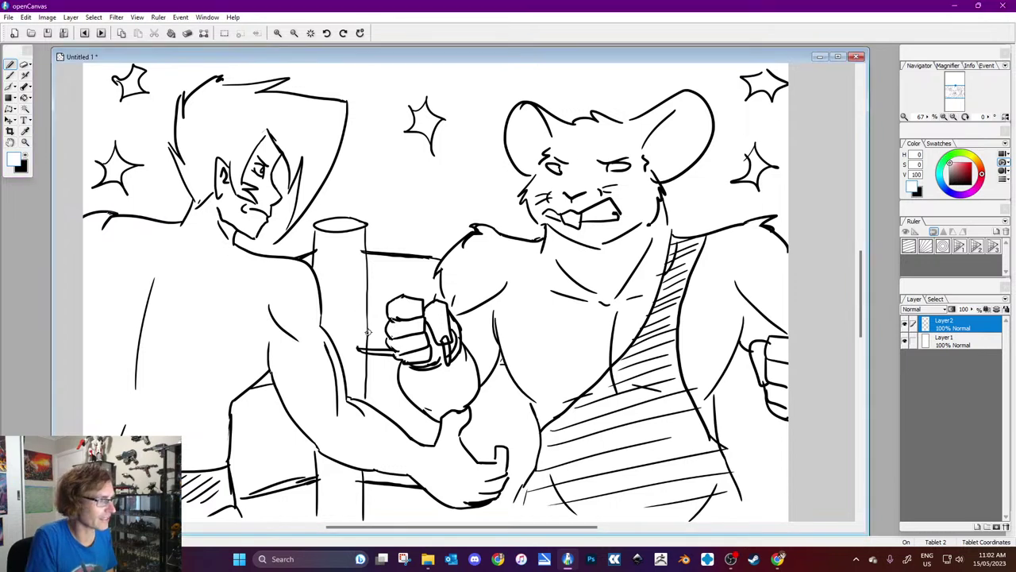
drag(354, 343, 361, 346)
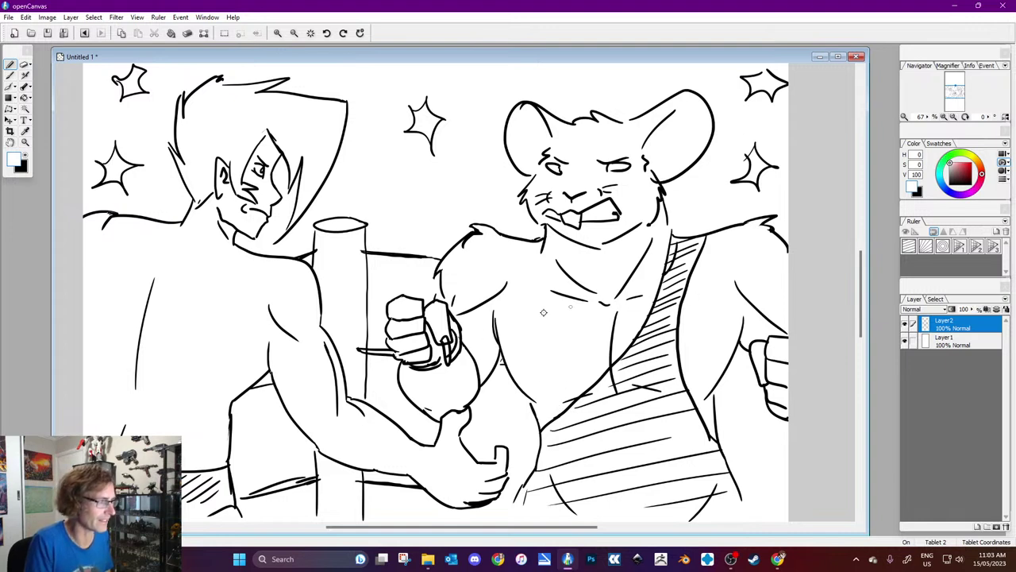
Step: Add a new layer above Layer2 and hide the Layer2 sketch, with black as the drawing colour
drag(862, 301, 863, 300)
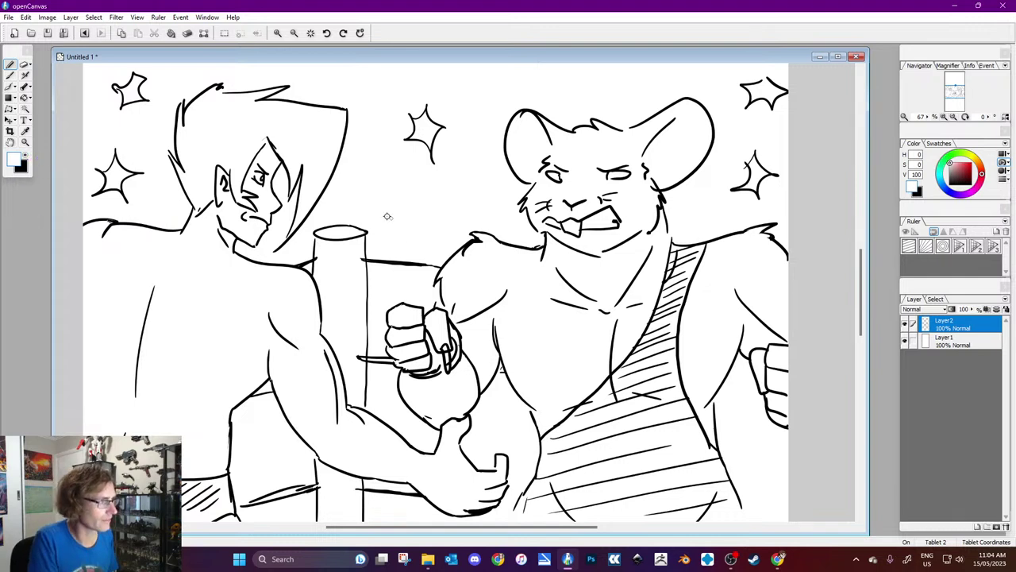
click(29, 156)
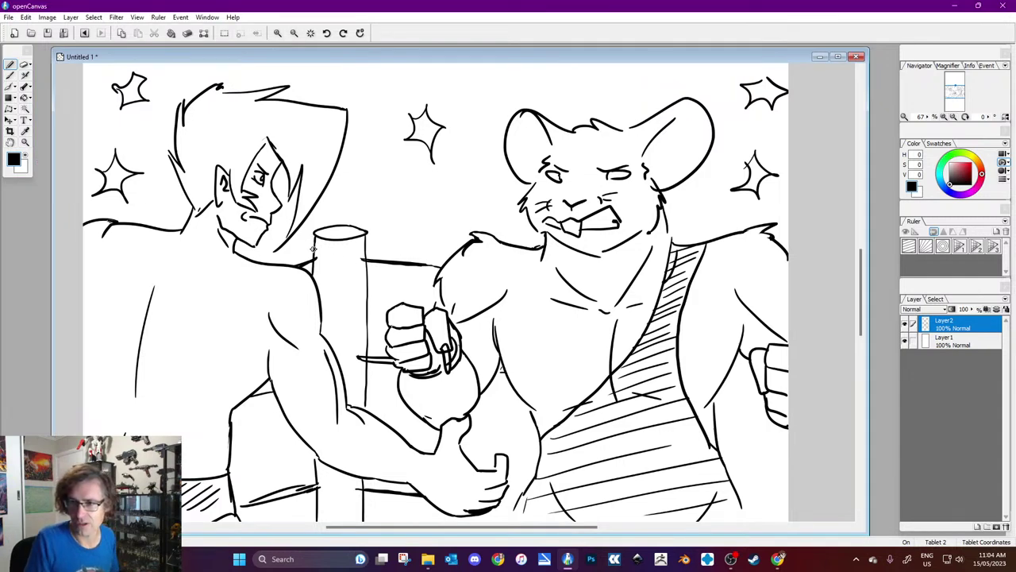
click(782, 555)
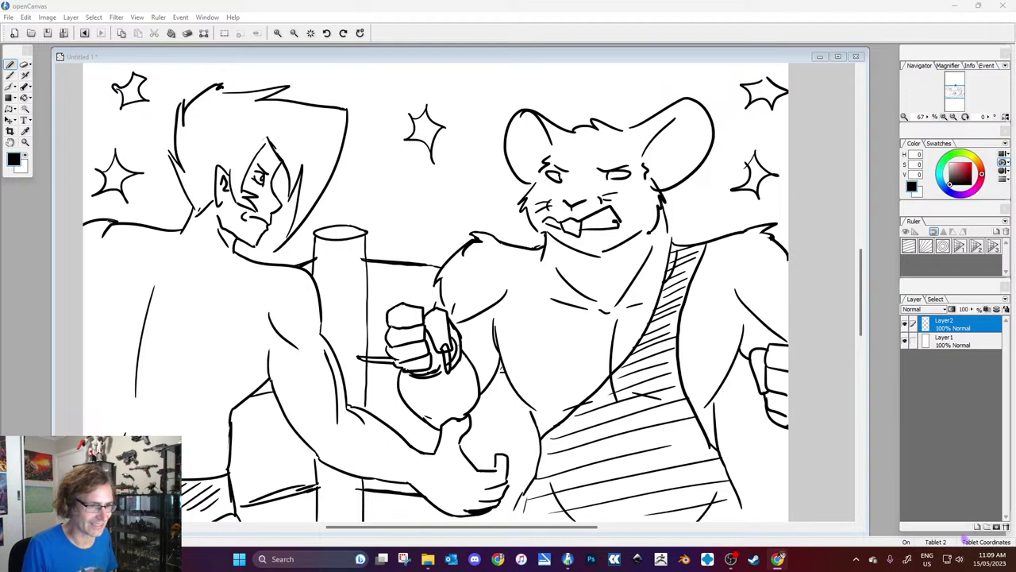
click(992, 526)
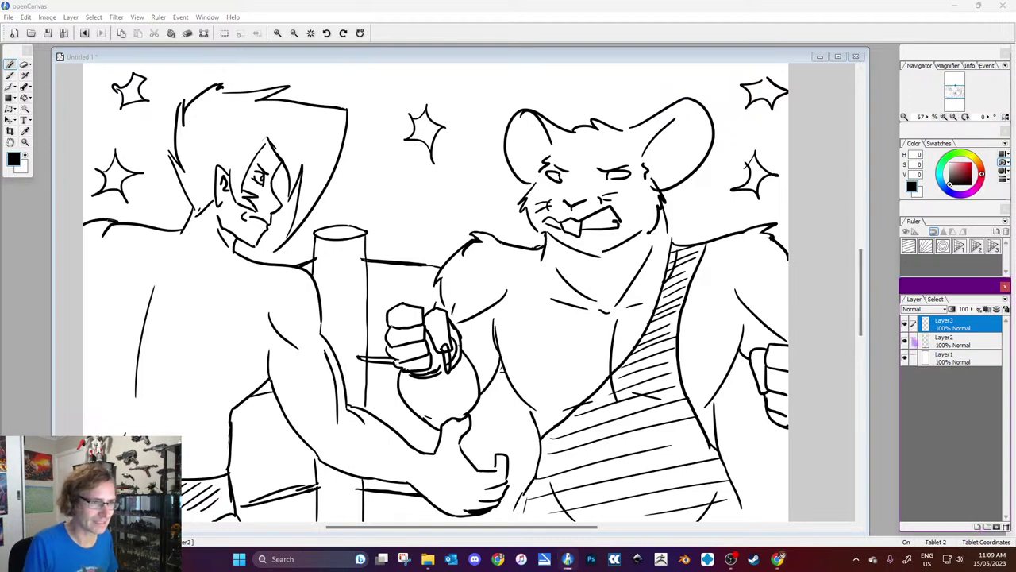
click(905, 340)
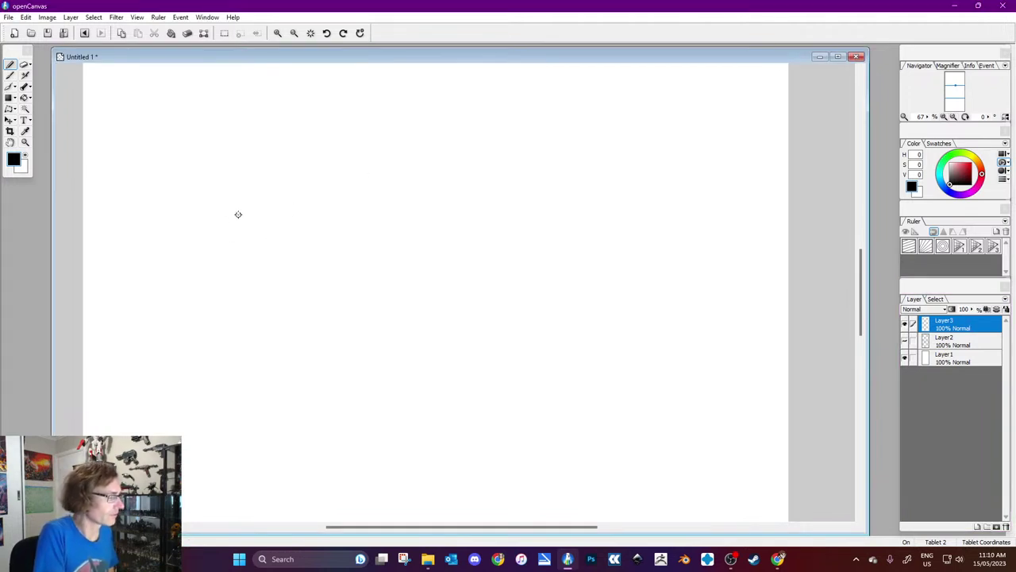
Step: Draw an animal head in profile facing right, with a pointed muzzle, nose, two ears and cheek fur
mouse_move(223, 175)
mouse_down()
mouse_move(249, 174)
mouse_move(322, 209)
mouse_move(308, 231)
mouse_move(261, 255)
mouse_up()
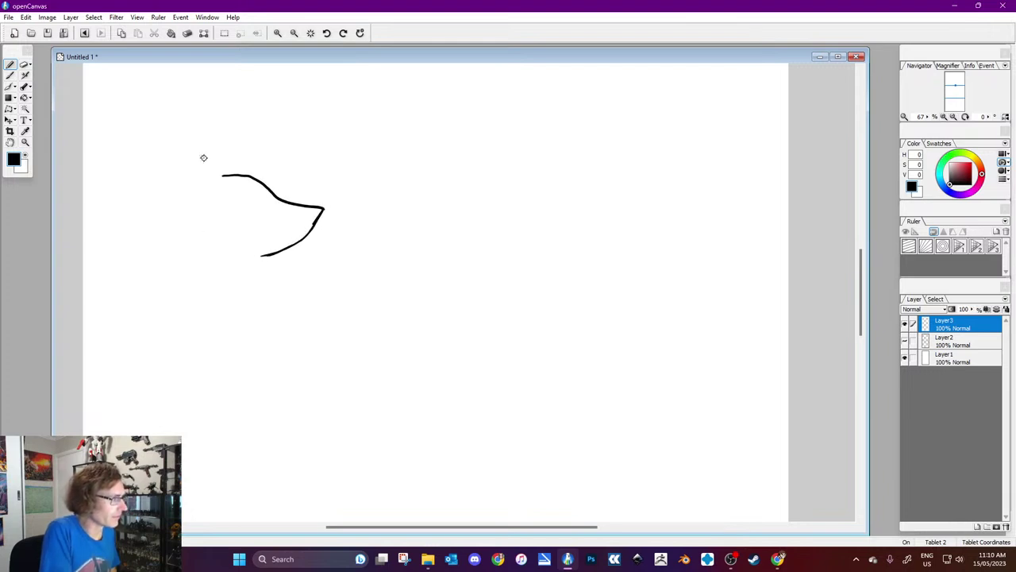
mouse_move(222, 174)
mouse_down()
mouse_move(188, 156)
mouse_move(188, 188)
mouse_move(205, 208)
mouse_up()
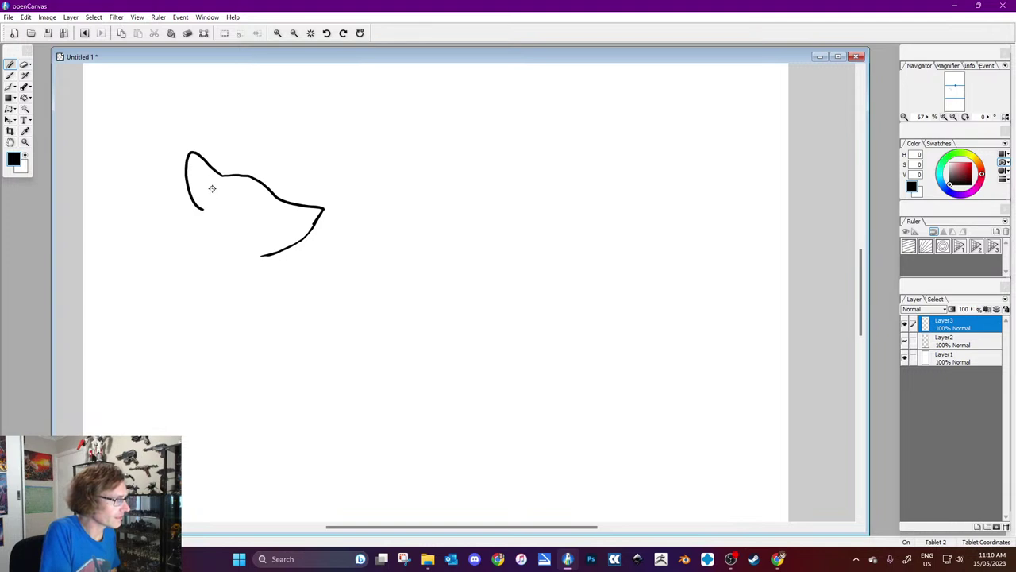
mouse_move(196, 174)
mouse_down()
mouse_move(218, 202)
mouse_move(208, 188)
mouse_move(188, 243)
mouse_move(220, 252)
mouse_up()
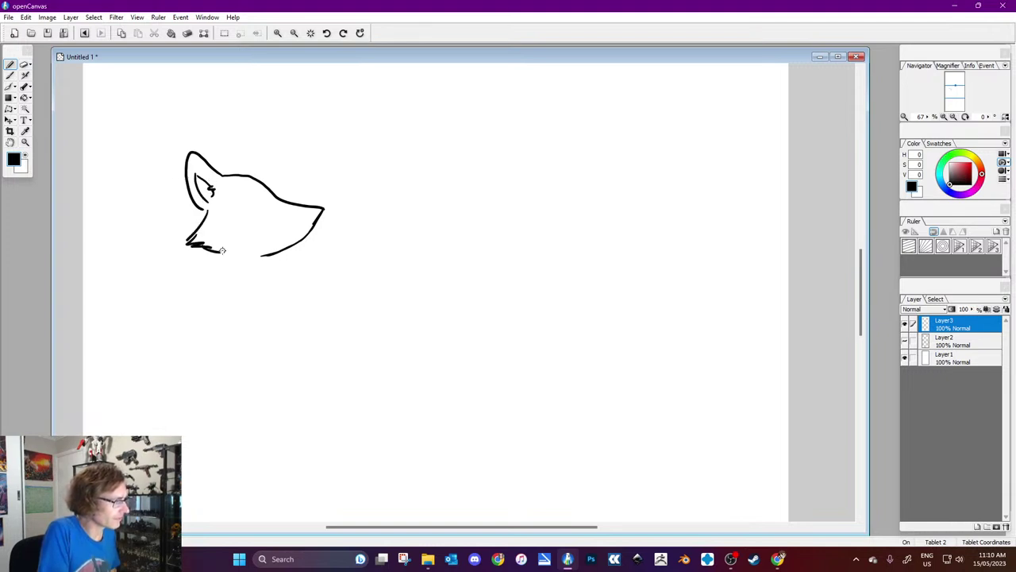
mouse_move(182, 178)
mouse_down()
mouse_move(157, 208)
mouse_move(156, 232)
mouse_move(168, 171)
mouse_move(149, 185)
mouse_move(156, 243)
mouse_up()
drag(321, 212, 310, 206)
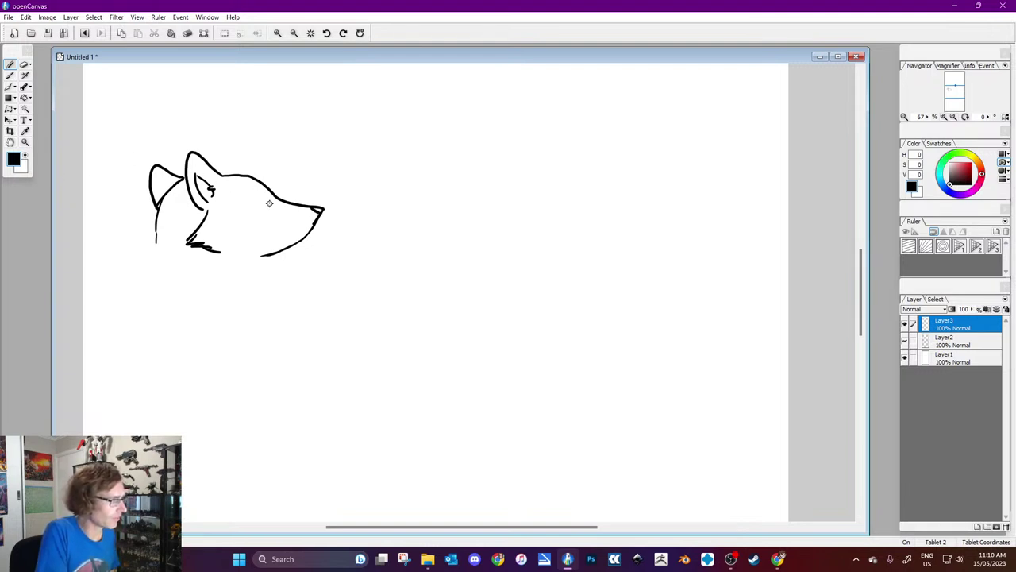
Step: Draw the eye with fur markings around it, and add the throat and neck lines under the head
mouse_move(270, 202)
mouse_down()
mouse_move(248, 189)
mouse_move(271, 204)
mouse_up()
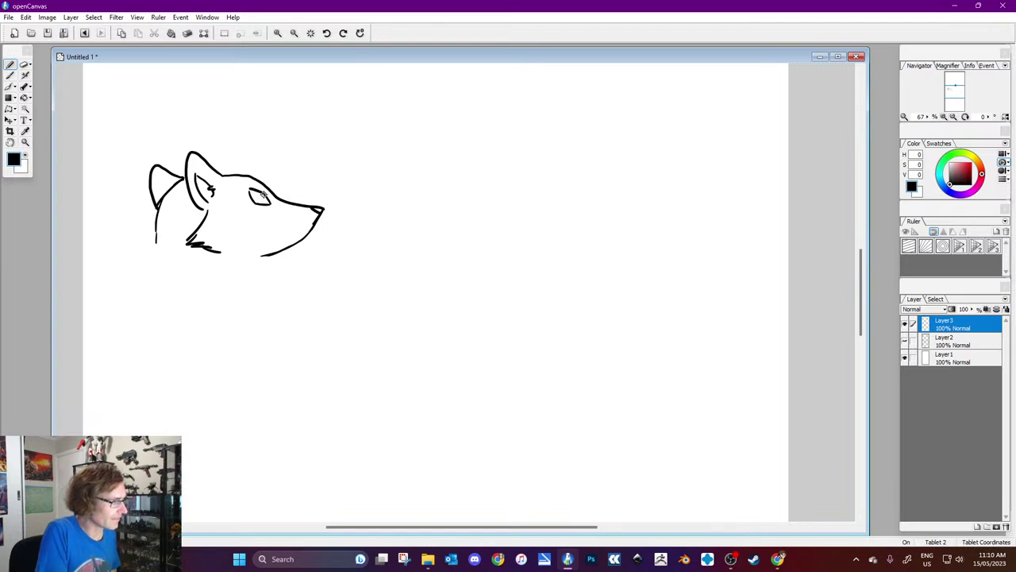
mouse_move(261, 193)
mouse_down()
mouse_move(274, 204)
mouse_move(258, 185)
mouse_move(228, 185)
mouse_move(238, 208)
mouse_move(281, 203)
mouse_move(244, 208)
mouse_up()
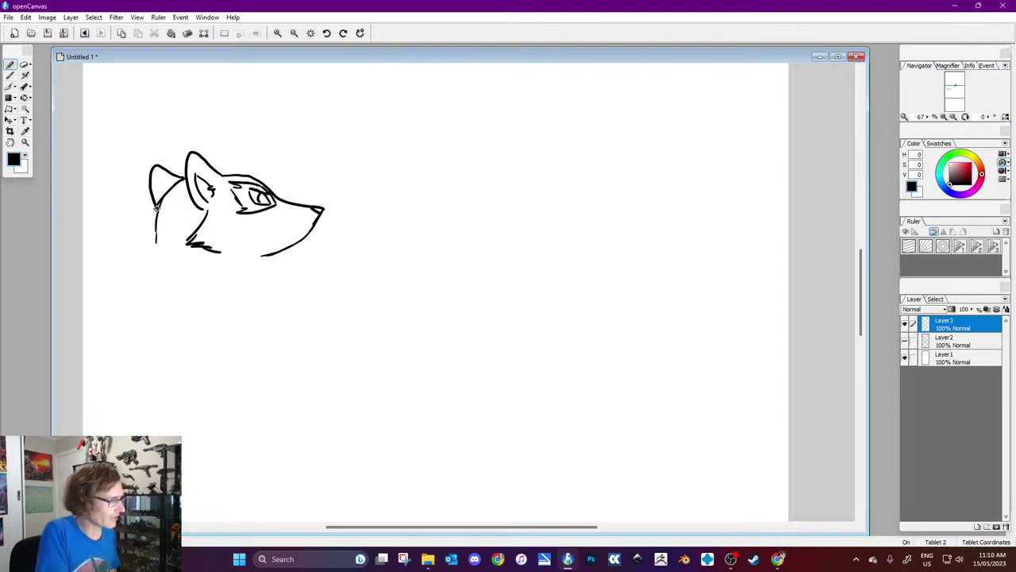
drag(261, 256, 264, 276)
mouse_move(155, 242)
mouse_down()
mouse_move(160, 269)
mouse_move(191, 260)
mouse_move(165, 264)
mouse_move(255, 268)
mouse_up()
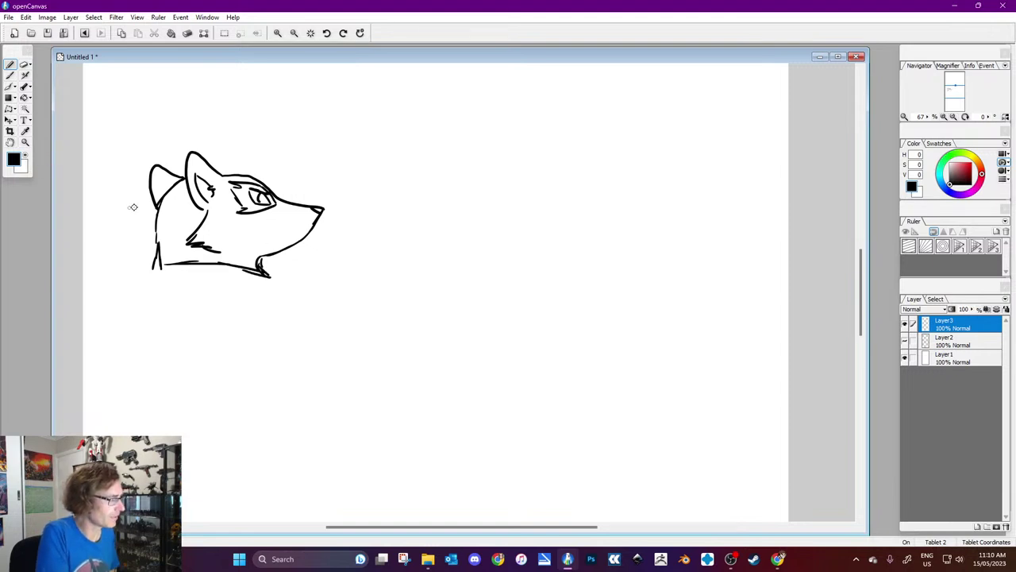
Step: Paint out the surplus strokes under the chin and at the back of the neck in white
click(30, 159)
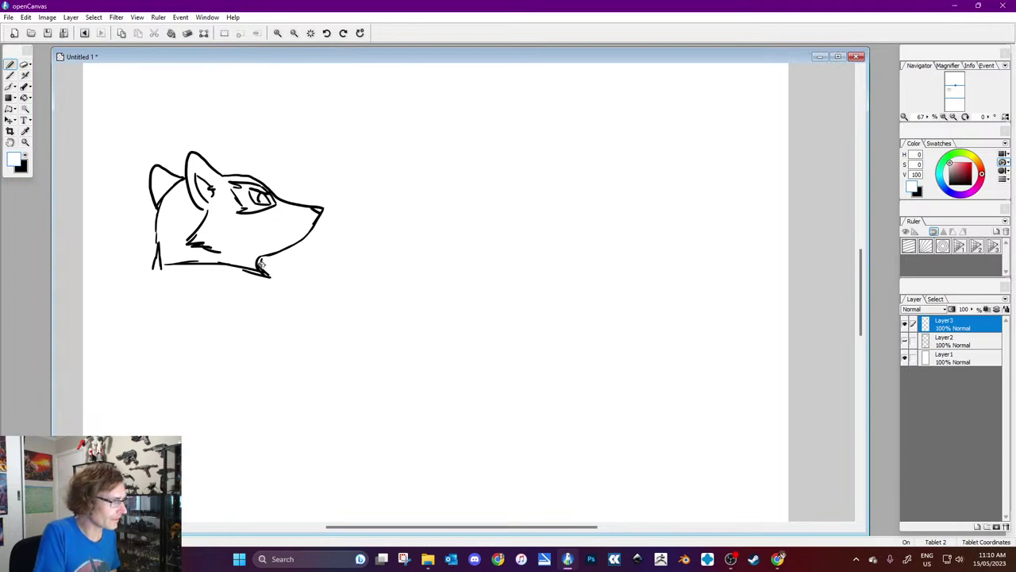
drag(262, 260, 260, 264)
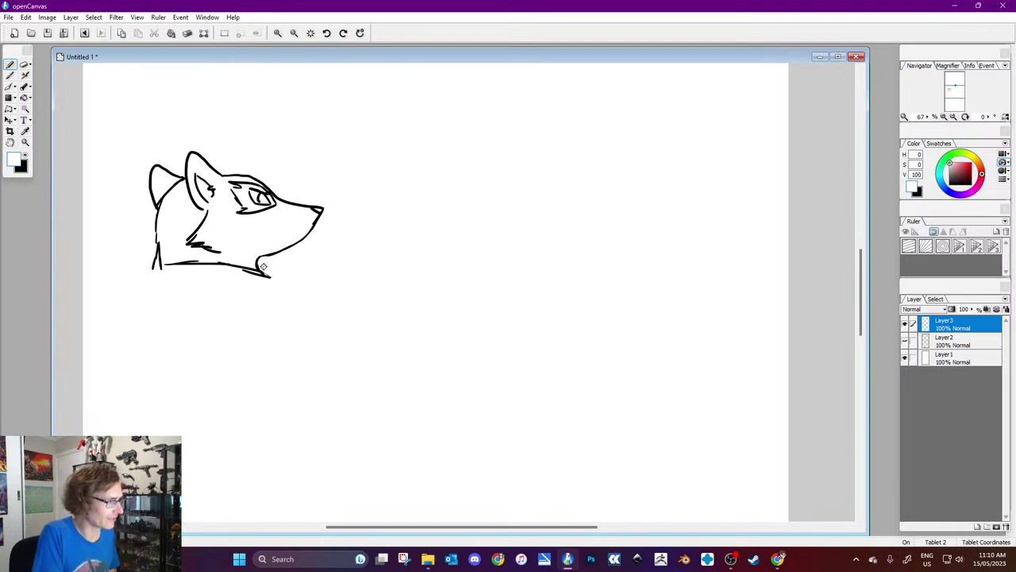
drag(150, 277, 153, 252)
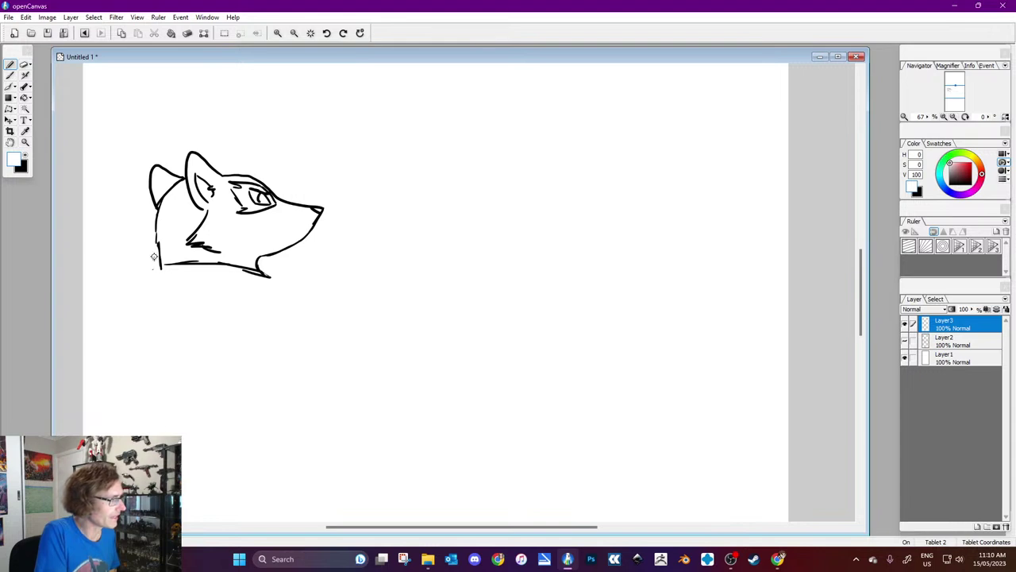
Step: Draw the mouth and a mask stripe from the eye to the cheek in black, then paint out the old fur marks behind the eye
click(25, 155)
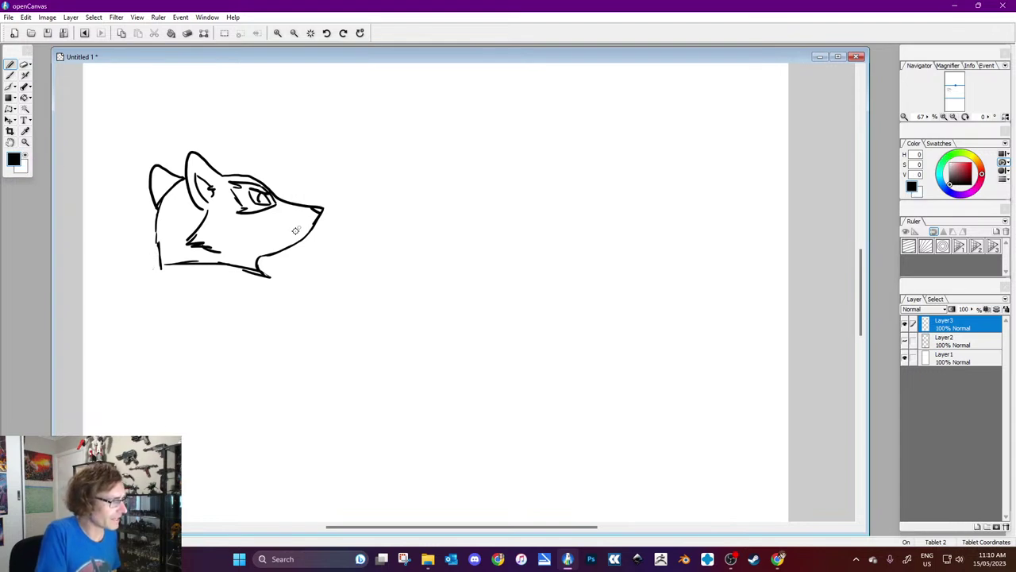
drag(308, 223, 273, 230)
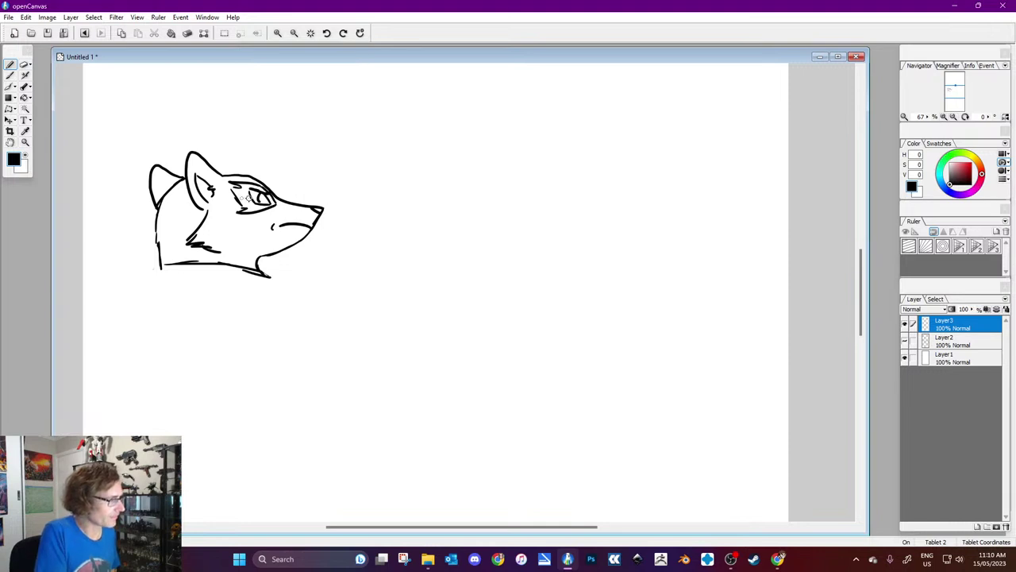
drag(271, 207, 206, 244)
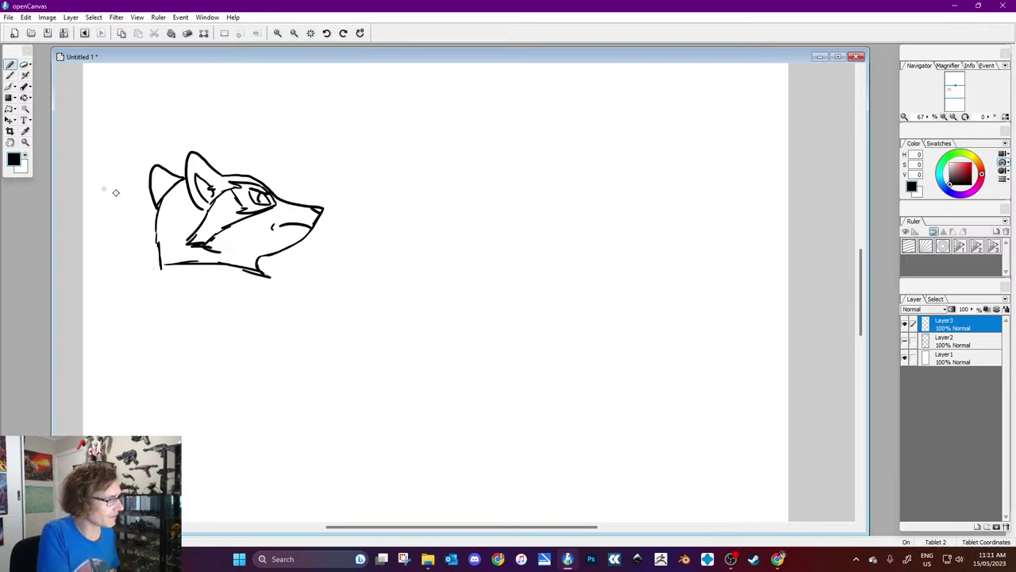
click(32, 162)
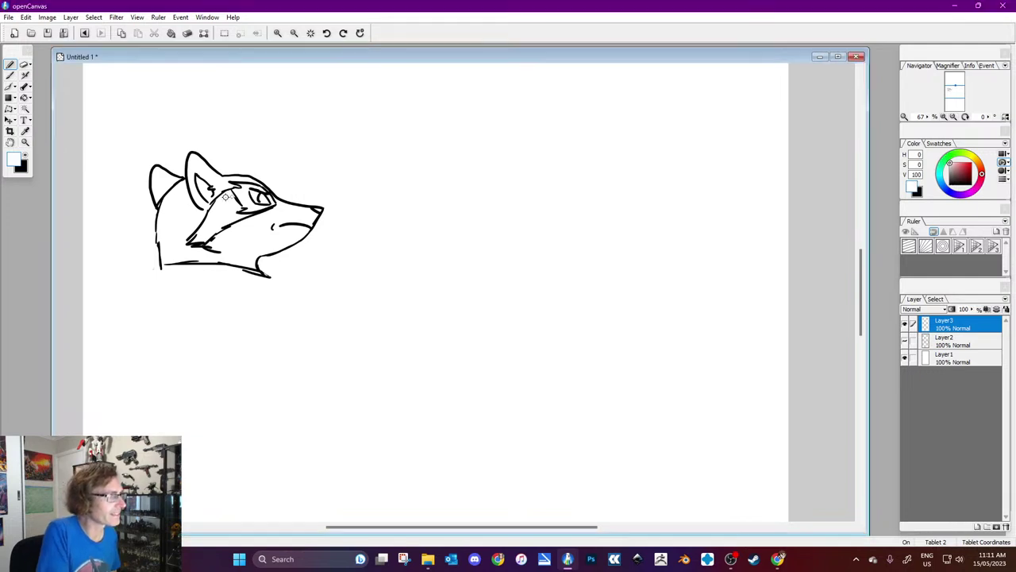
drag(232, 189, 236, 212)
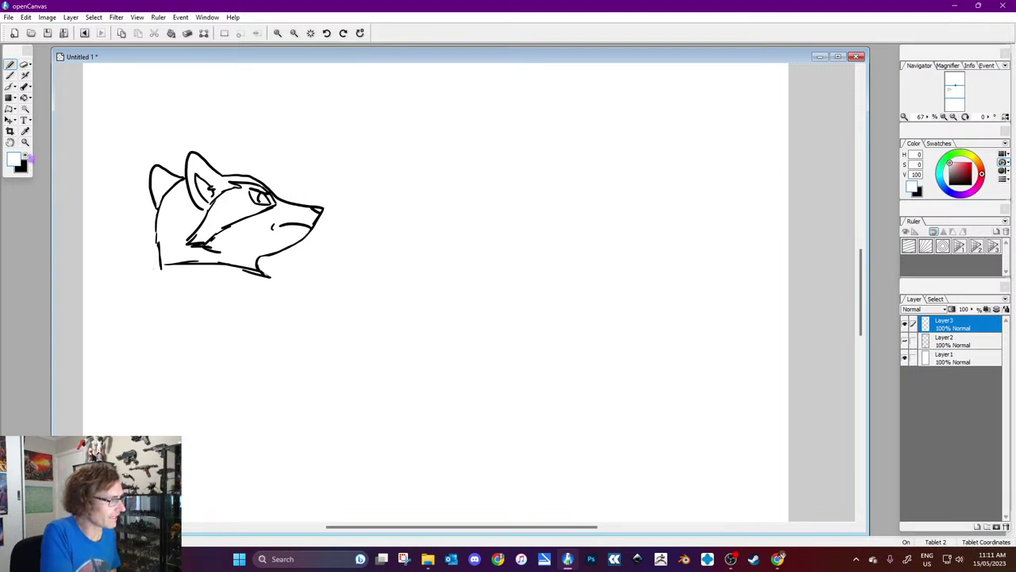
Step: Draw black shoulder lines from both sides of the neck and extend the back line downward
click(28, 156)
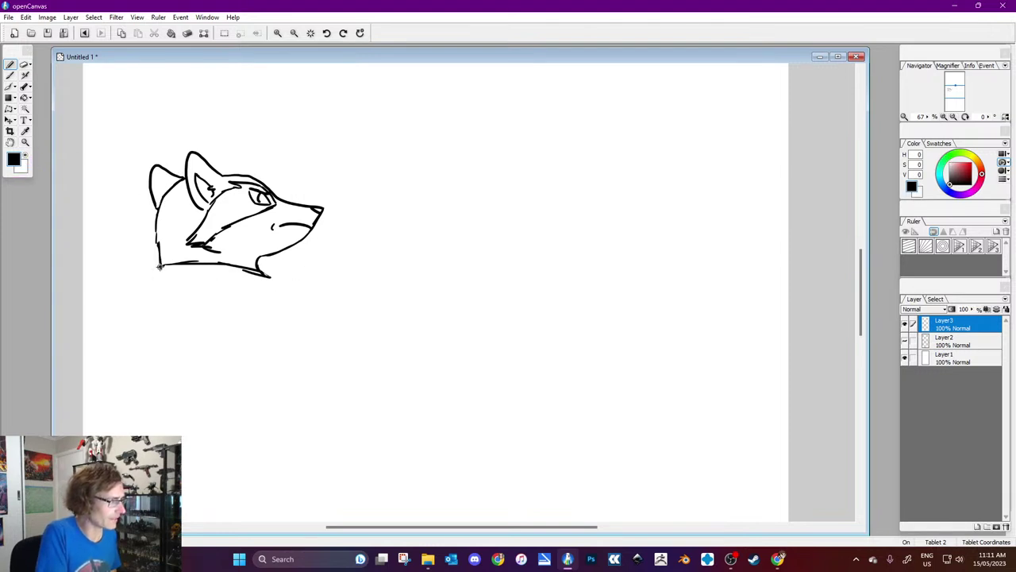
drag(261, 272, 273, 283)
drag(162, 268, 151, 283)
drag(262, 269, 284, 291)
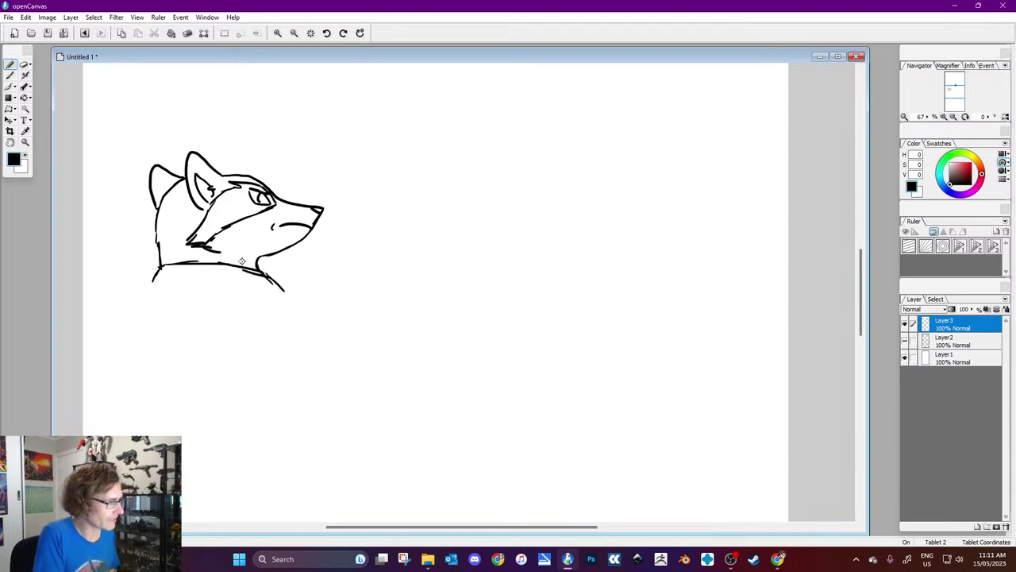
drag(154, 280, 143, 366)
Step: Draw an angular hexagonal plate under the chin with an inner border and parallel diagonal stripes
mouse_move(254, 268)
mouse_down()
mouse_move(224, 279)
mouse_move(226, 322)
mouse_move(281, 349)
mouse_move(320, 316)
mouse_up()
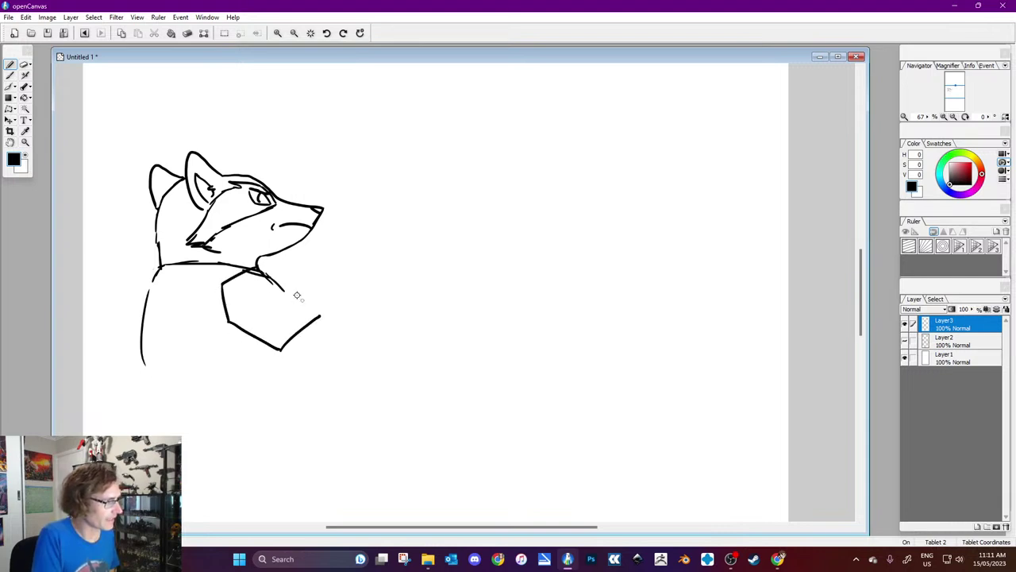
drag(264, 273, 320, 316)
mouse_move(235, 289)
mouse_down()
mouse_move(267, 271)
mouse_move(237, 312)
mouse_move(281, 343)
mouse_move(315, 308)
mouse_move(267, 275)
mouse_up()
drag(239, 320, 288, 281)
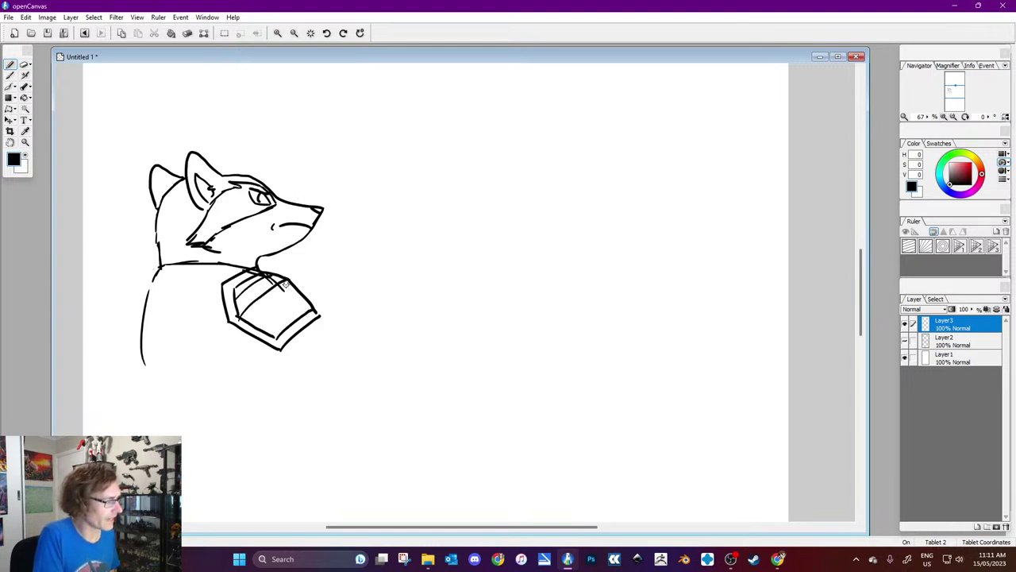
mouse_move(251, 324)
mouse_down()
mouse_move(293, 289)
mouse_move(265, 329)
mouse_move(308, 292)
mouse_up()
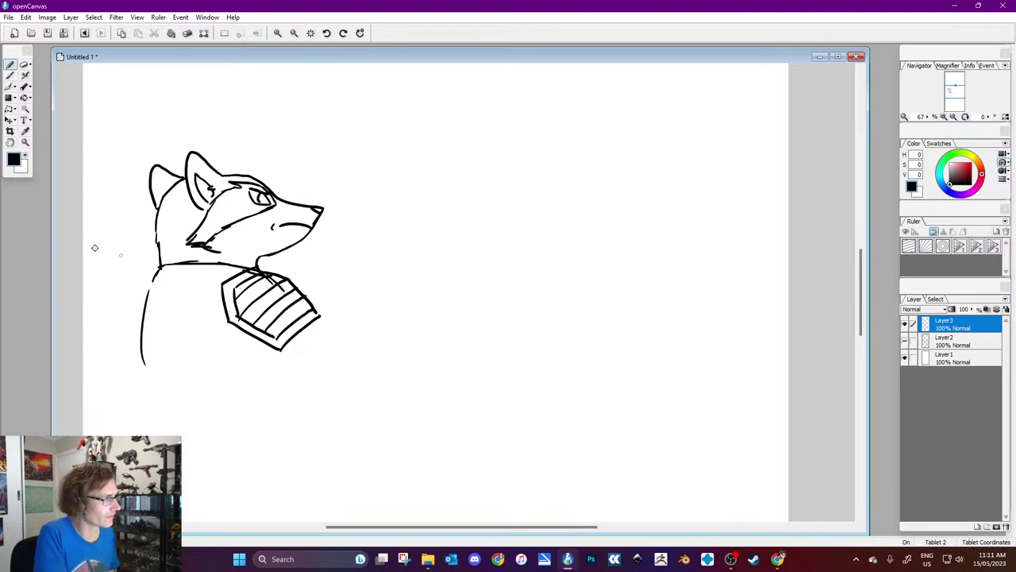
Step: Erase the neck line crossing the striped plate and draw the lower edge of the collar in black
click(27, 155)
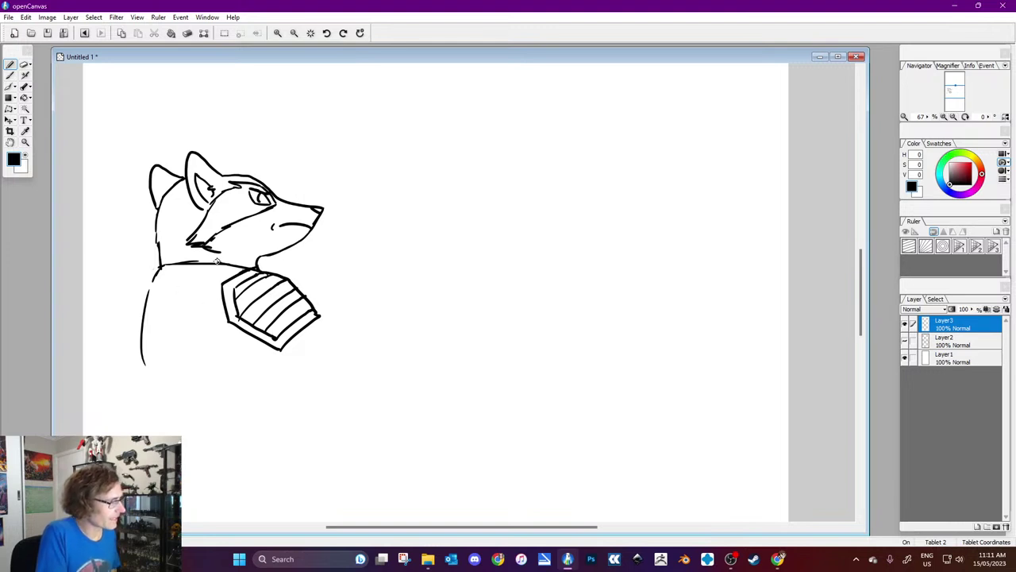
drag(229, 277, 155, 273)
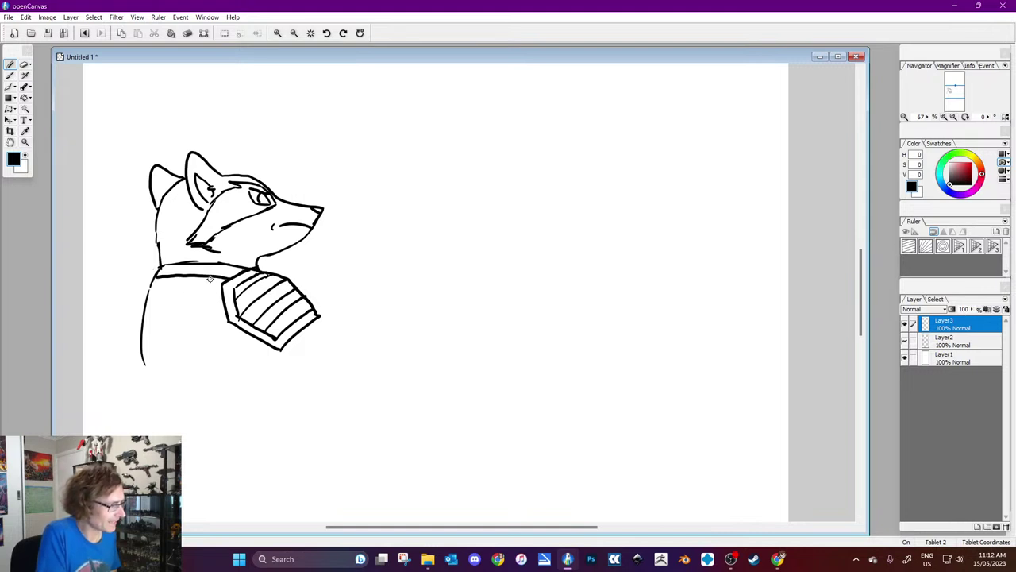
Step: Draw a box-shaped block below the collar, with a narrow side face next to the striped plate
mouse_move(211, 279)
mouse_down()
mouse_move(147, 278)
mouse_move(139, 289)
mouse_move(144, 281)
mouse_move(145, 363)
mouse_up()
mouse_move(210, 280)
mouse_down()
mouse_move(203, 355)
mouse_move(226, 359)
mouse_up()
drag(227, 322, 228, 361)
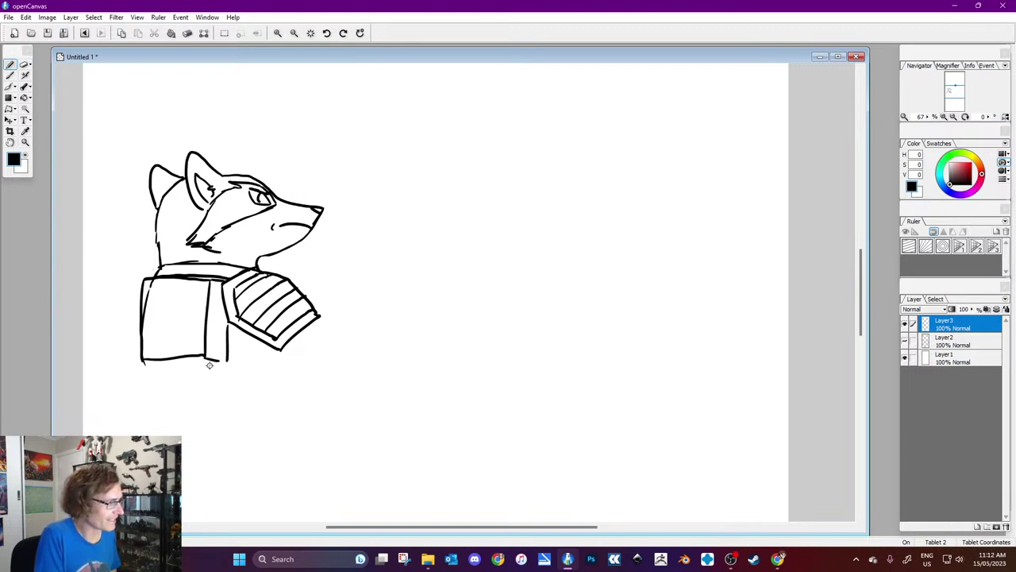
mouse_move(147, 364)
mouse_down()
mouse_move(227, 363)
mouse_move(166, 355)
mouse_up()
Step: Thicken the inner bottom edge of the box below the collar with a black stroke
click(32, 158)
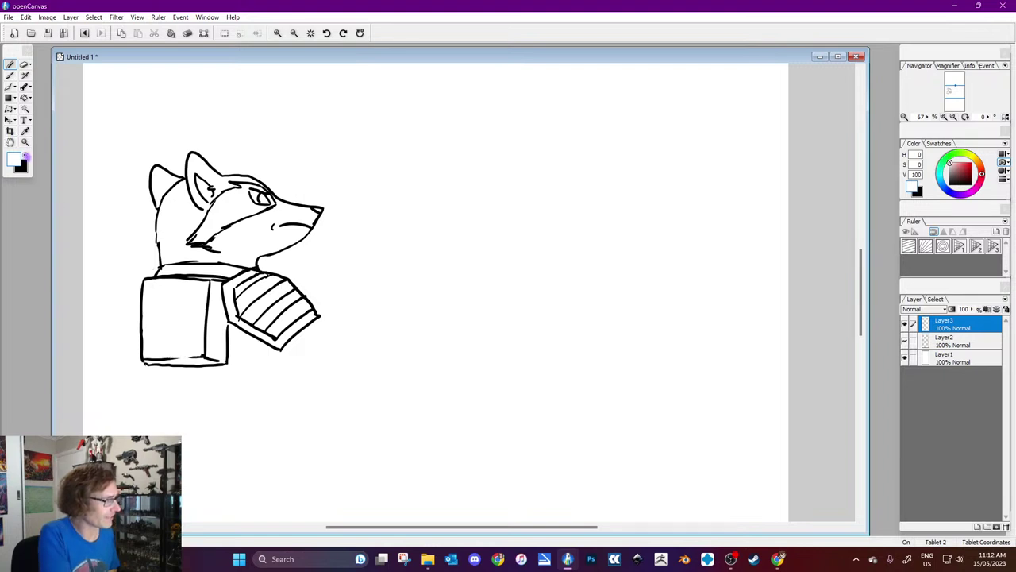
key(x)
drag(173, 359, 211, 356)
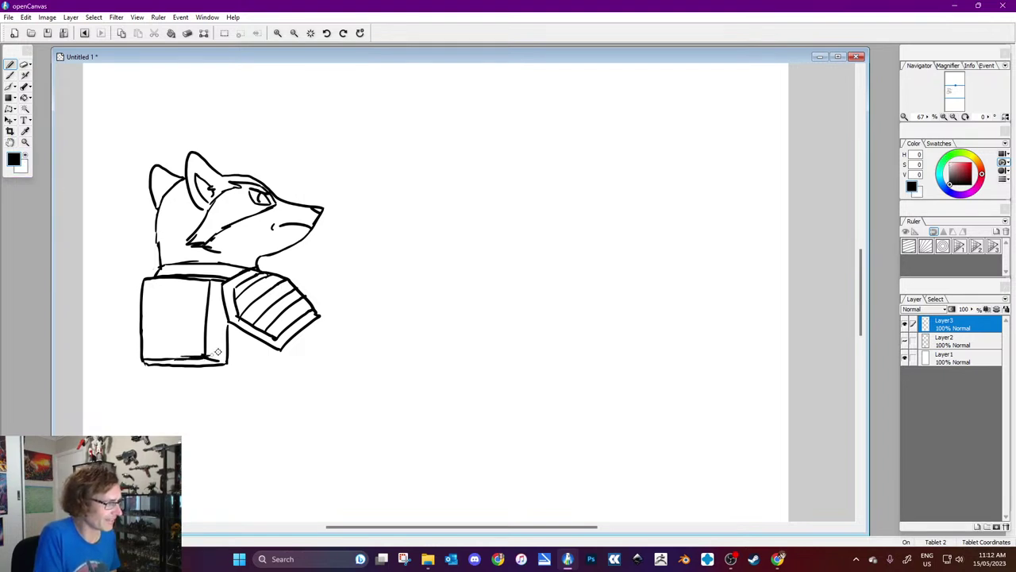
key(x)
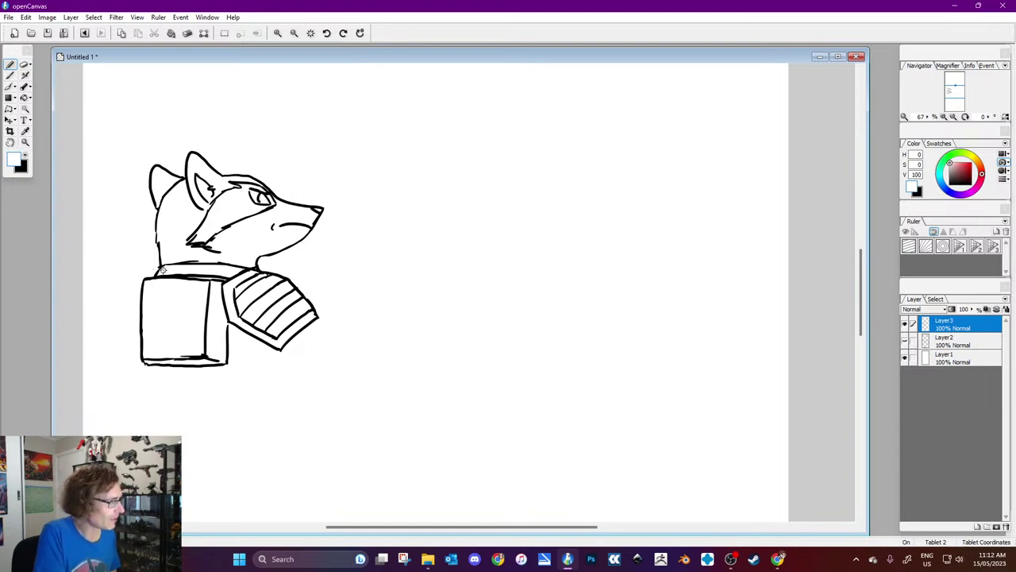
Step: Draw the far shoulder plate in black behind the box, with an inner border and stripes
click(28, 159)
mouse_move(148, 268)
mouse_down()
mouse_move(109, 313)
mouse_move(113, 336)
mouse_move(106, 318)
mouse_move(134, 319)
mouse_move(132, 304)
mouse_move(116, 329)
mouse_up()
mouse_move(127, 289)
mouse_down()
mouse_move(127, 319)
mouse_move(139, 311)
mouse_up()
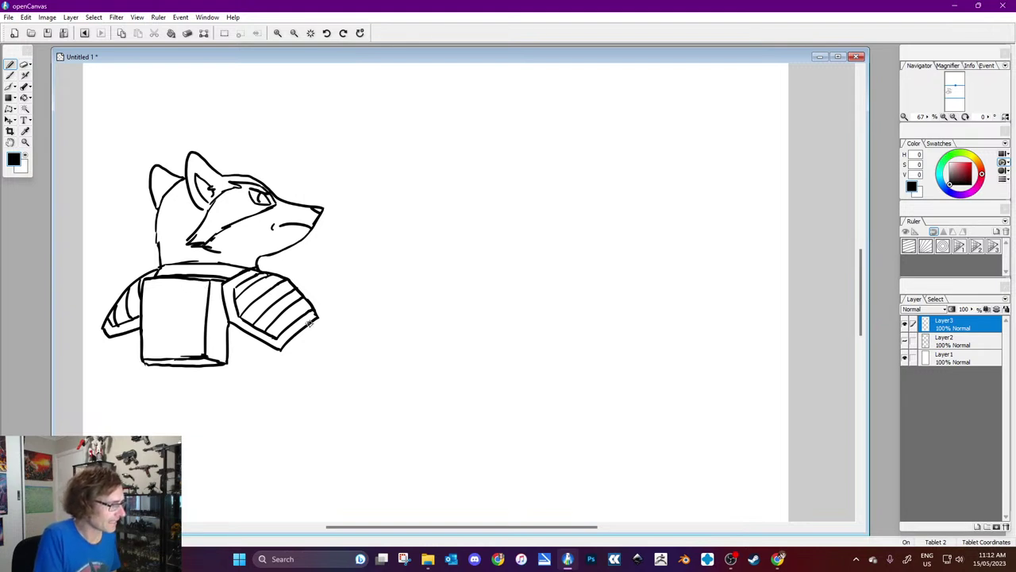
Step: Draw the upper arm emerging below the striped near shoulder plate, ending in an angular plate at the elbow
drag(312, 323, 325, 334)
mouse_move(240, 339)
mouse_down()
mouse_move(286, 367)
mouse_move(335, 350)
mouse_move(325, 375)
mouse_move(296, 371)
mouse_up()
drag(318, 336, 328, 343)
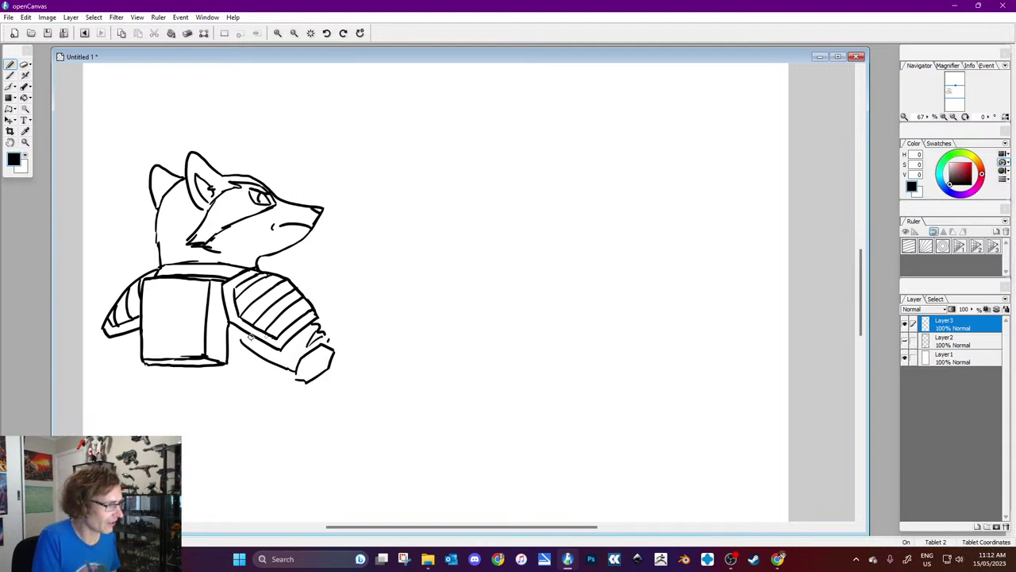
drag(236, 340, 231, 329)
Step: Draw a bushy tail with jagged fur markings and the torso sides running down to a double waistline
mouse_move(135, 343)
mouse_down()
mouse_move(106, 343)
mouse_move(139, 361)
mouse_move(150, 414)
mouse_move(84, 385)
mouse_up()
mouse_move(155, 407)
mouse_down()
mouse_move(182, 413)
mouse_move(186, 442)
mouse_move(132, 402)
mouse_move(103, 399)
mouse_move(113, 430)
mouse_up()
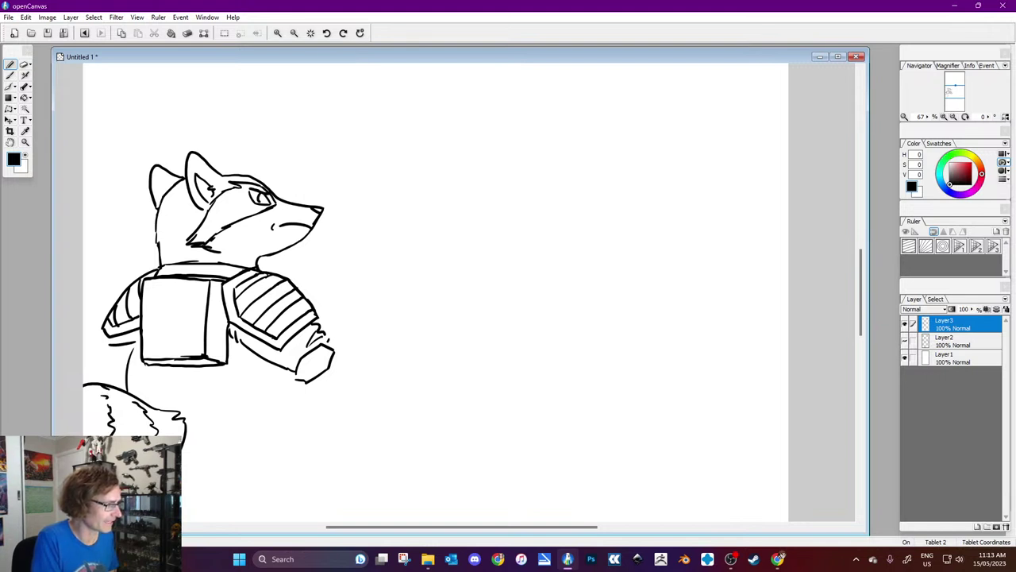
drag(130, 349, 126, 389)
drag(262, 359, 251, 389)
drag(175, 415, 243, 403)
drag(263, 362, 247, 404)
drag(185, 412, 311, 393)
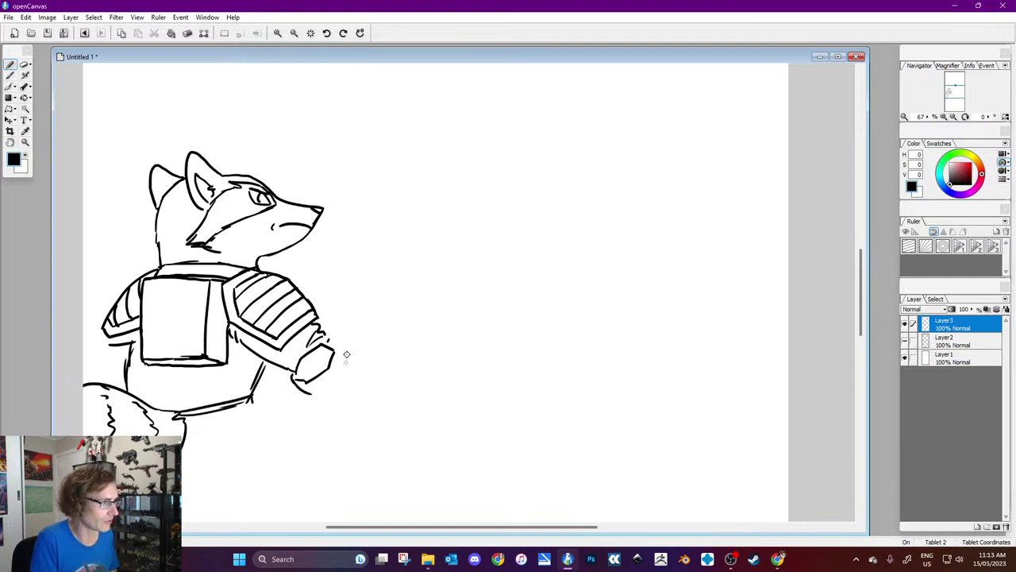
Step: Draw a rounded guard around the elbow plate in black and trim its doubled outline with white
drag(326, 334, 370, 375)
mouse_move(291, 381)
mouse_down()
mouse_move(321, 399)
mouse_move(359, 394)
mouse_move(373, 370)
mouse_up()
mouse_move(329, 333)
mouse_down()
mouse_move(374, 370)
mouse_move(370, 387)
mouse_move(338, 335)
mouse_up()
key(x)
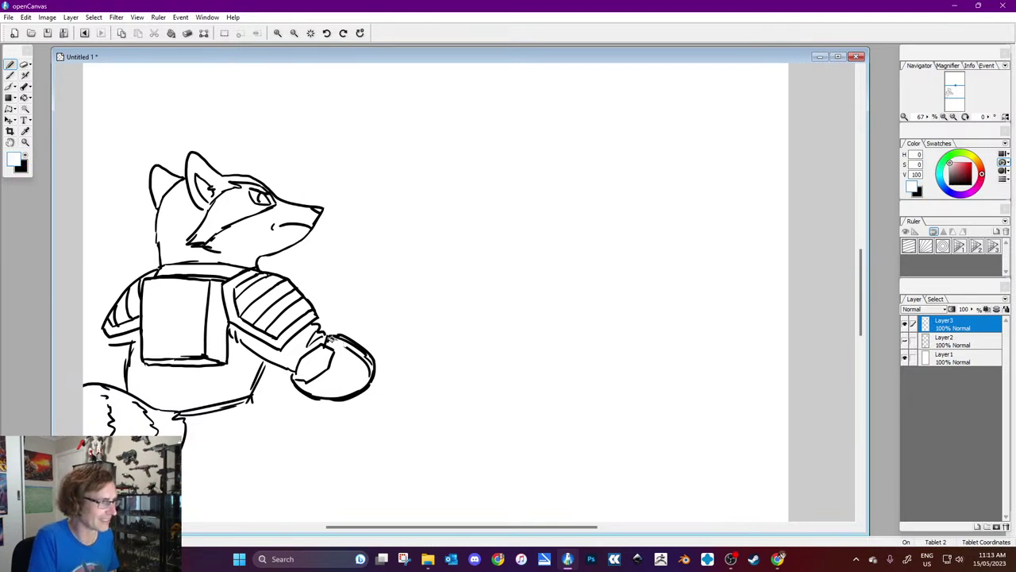
mouse_move(361, 354)
mouse_down()
mouse_move(365, 367)
mouse_move(349, 349)
mouse_move(368, 373)
mouse_up()
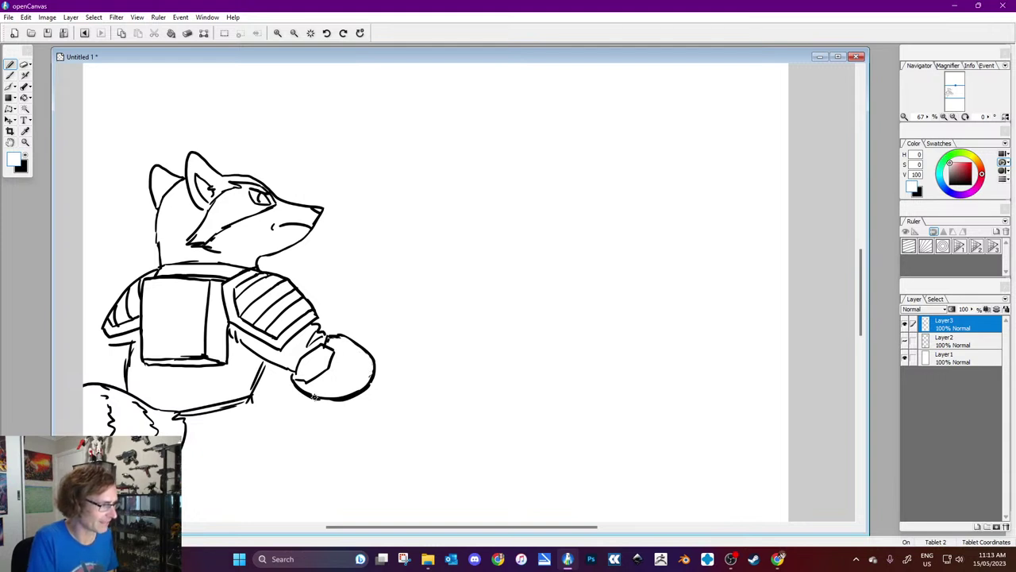
Step: Add an inner border to the elbow plate and angular facet lines across the rounded guard in black
key(x)
drag(294, 378, 329, 358)
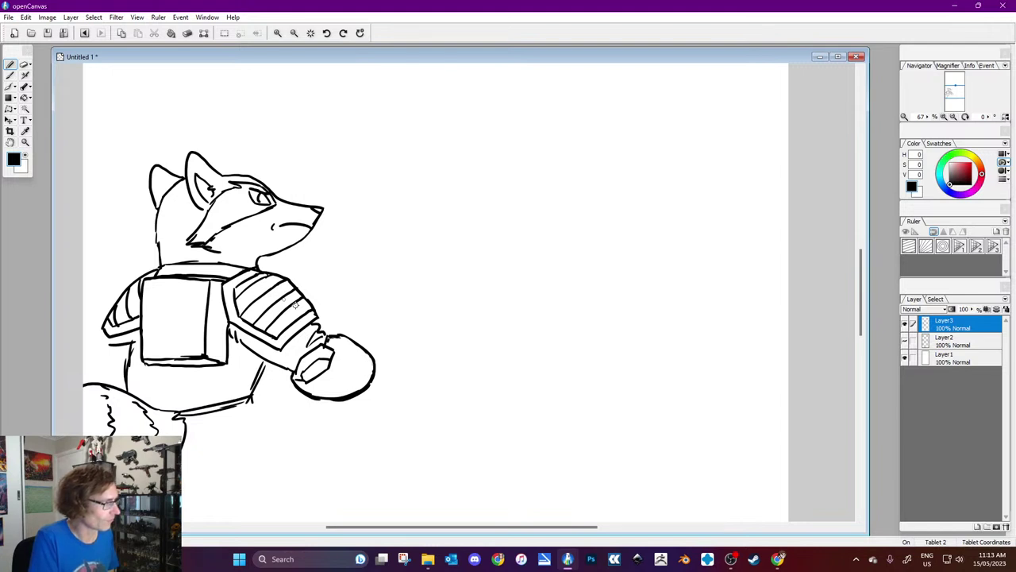
drag(315, 355, 300, 370)
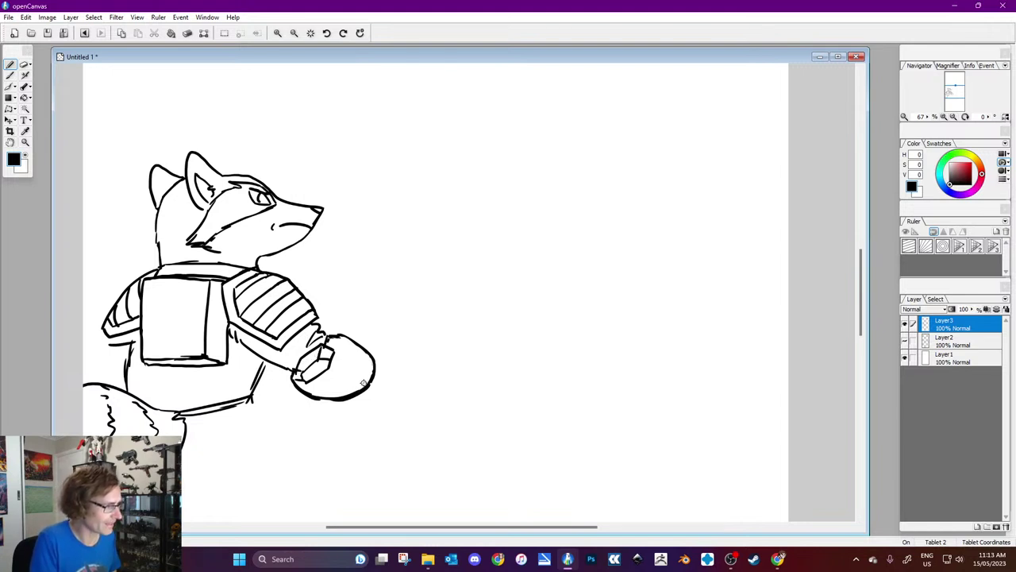
mouse_move(338, 337)
mouse_down()
mouse_move(342, 379)
mouse_move(375, 366)
mouse_move(354, 341)
mouse_move(373, 373)
mouse_up()
drag(299, 383, 317, 396)
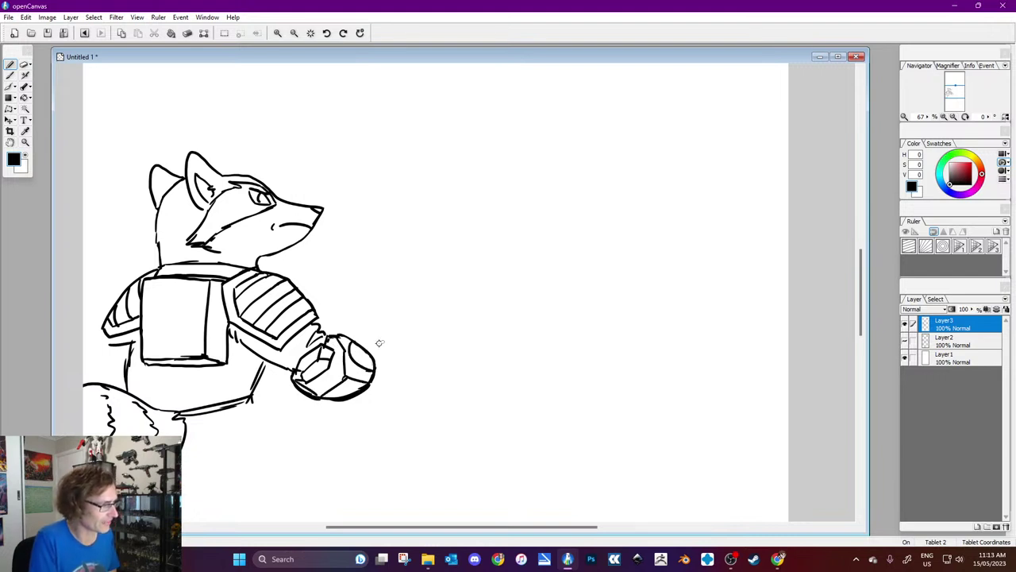
Step: Draw a clenched fist beyond the rounded guard, the near underarm curve and the far arm below its shoulder plate
mouse_move(358, 341)
mouse_down()
mouse_move(375, 363)
mouse_move(359, 343)
mouse_move(378, 351)
mouse_move(369, 337)
mouse_move(387, 328)
mouse_move(394, 347)
mouse_move(381, 375)
mouse_move(355, 325)
mouse_up()
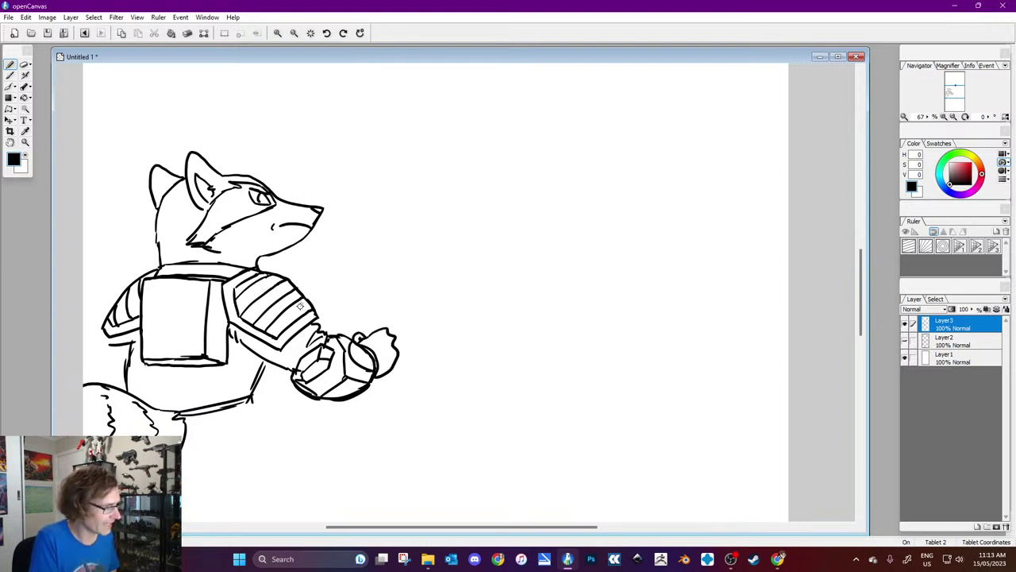
drag(236, 334, 262, 359)
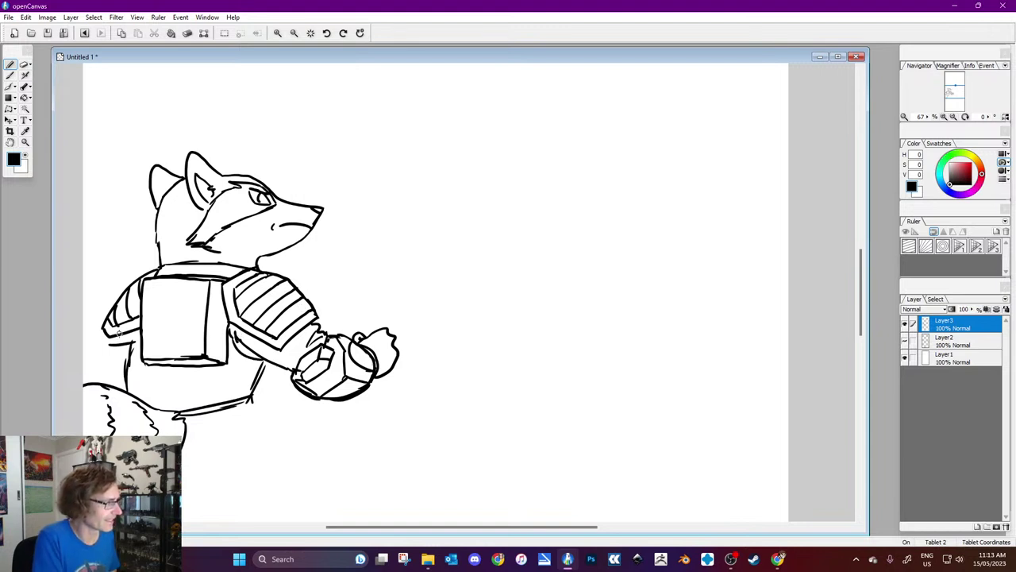
mouse_move(102, 330)
mouse_down()
mouse_move(100, 364)
mouse_move(123, 359)
mouse_move(108, 332)
mouse_move(139, 376)
mouse_up()
Step: Draw the lower belt edge and the outline of the bent thigh extending forward from the waist to the knee
mouse_move(262, 362)
mouse_down()
mouse_move(251, 401)
mouse_move(286, 451)
mouse_up()
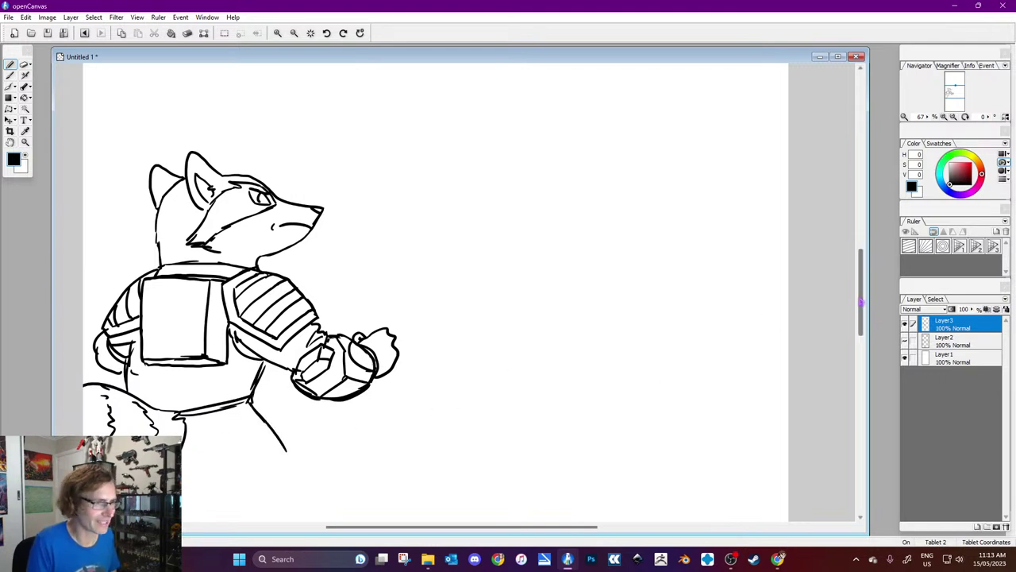
scroll(574, 325, down, 3)
drag(862, 321, 862, 309)
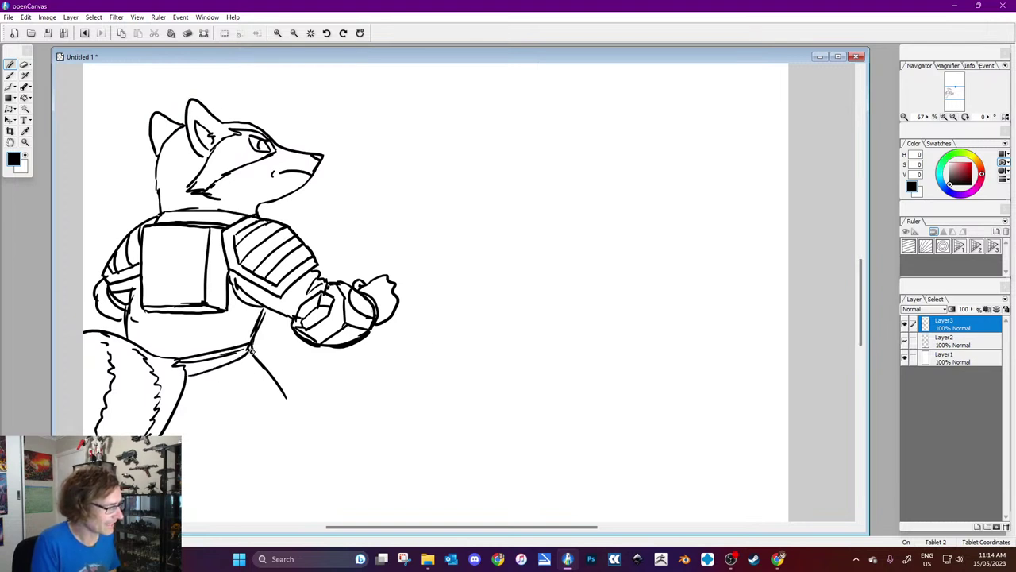
drag(251, 357, 342, 430)
mouse_move(208, 441)
mouse_down()
mouse_move(300, 466)
mouse_move(203, 446)
mouse_up()
mouse_move(285, 459)
mouse_down()
mouse_move(350, 435)
mouse_move(295, 462)
mouse_up()
drag(350, 425, 313, 449)
mouse_move(325, 401)
mouse_down()
mouse_move(373, 425)
mouse_move(349, 451)
mouse_up()
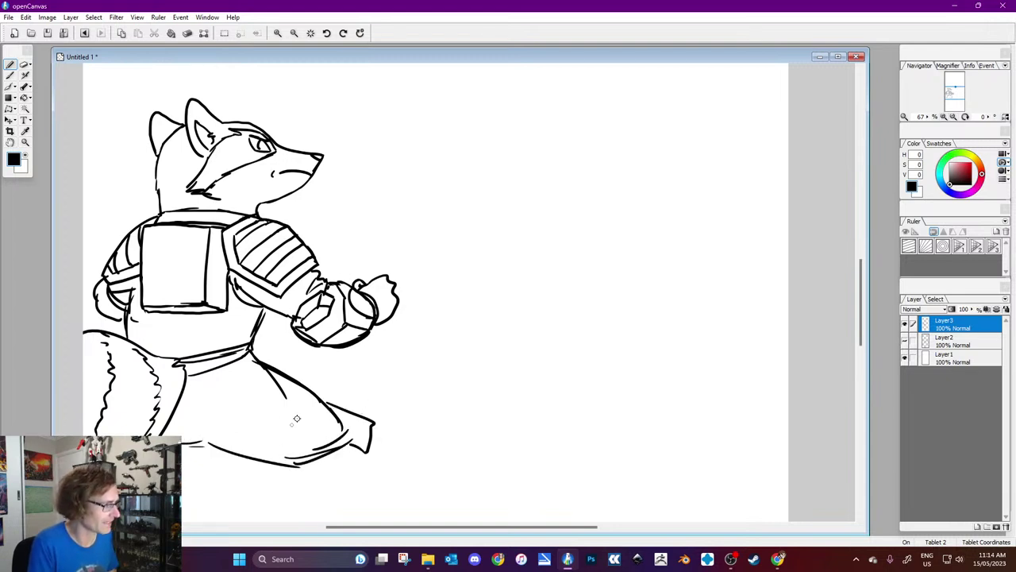
key(ctrl+z)
key(ctrl+z)
key(ctrl+z)
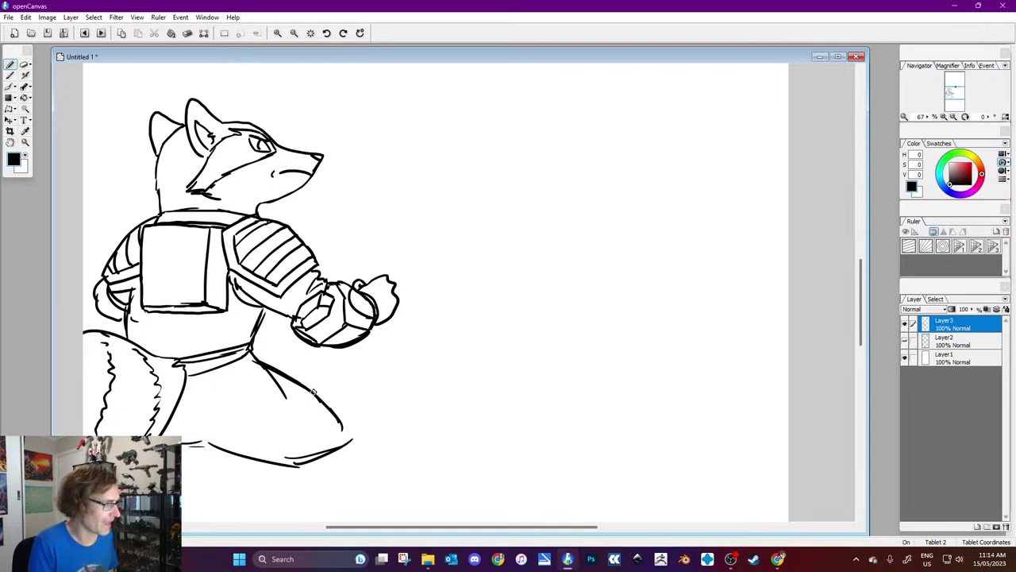
Step: Draw an oval knee pad at the end of the thigh and the two sides of the lower leg beneath it
mouse_move(292, 437)
mouse_down()
mouse_move(295, 462)
mouse_move(347, 432)
mouse_up()
drag(278, 446, 266, 459)
drag(182, 439, 210, 438)
drag(355, 442, 331, 480)
drag(280, 467, 283, 496)
drag(359, 450, 339, 498)
Step: Draw a long narrow strip along the top of the thigh and add fold lines across the leg
mouse_move(256, 349)
mouse_down()
mouse_move(304, 370)
mouse_move(361, 421)
mouse_up()
mouse_move(260, 353)
mouse_down()
mouse_move(347, 403)
mouse_move(350, 432)
mouse_up()
drag(284, 389, 248, 435)
mouse_move(289, 397)
mouse_down()
mouse_move(256, 444)
mouse_move(270, 433)
mouse_move(204, 438)
mouse_up()
drag(361, 393, 337, 390)
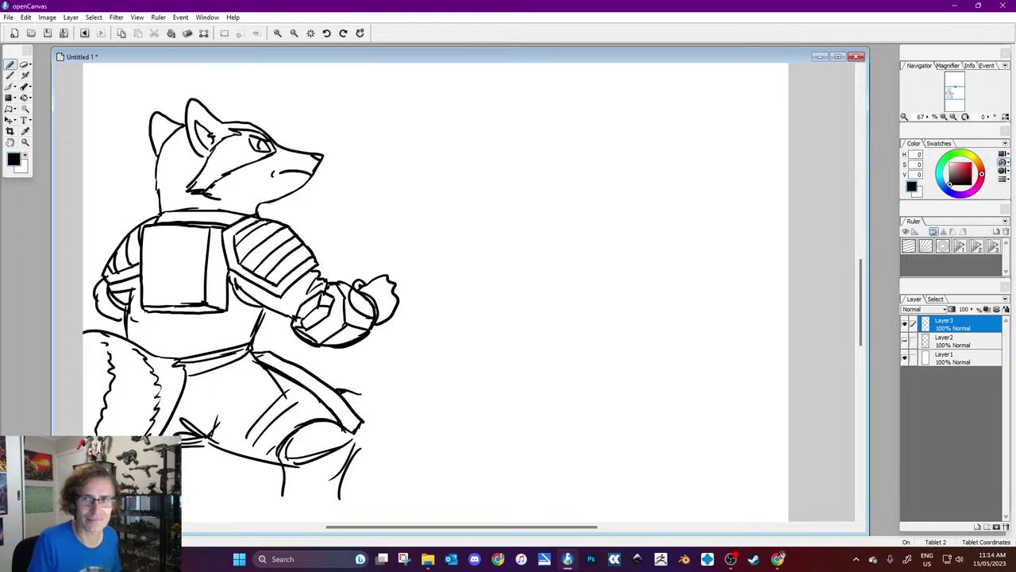
click(782, 556)
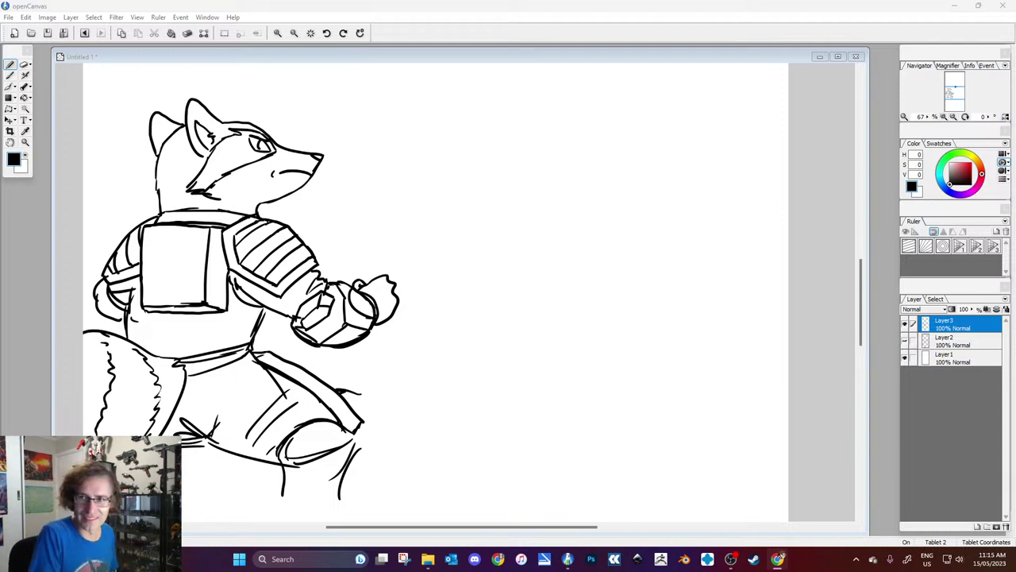
Step: Draw a large boar head in profile with a pointed ear in front of the fist, and add fur tufts around the forearm
mouse_move(442, 320)
mouse_down()
mouse_move(393, 322)
mouse_move(395, 367)
mouse_move(413, 372)
mouse_up()
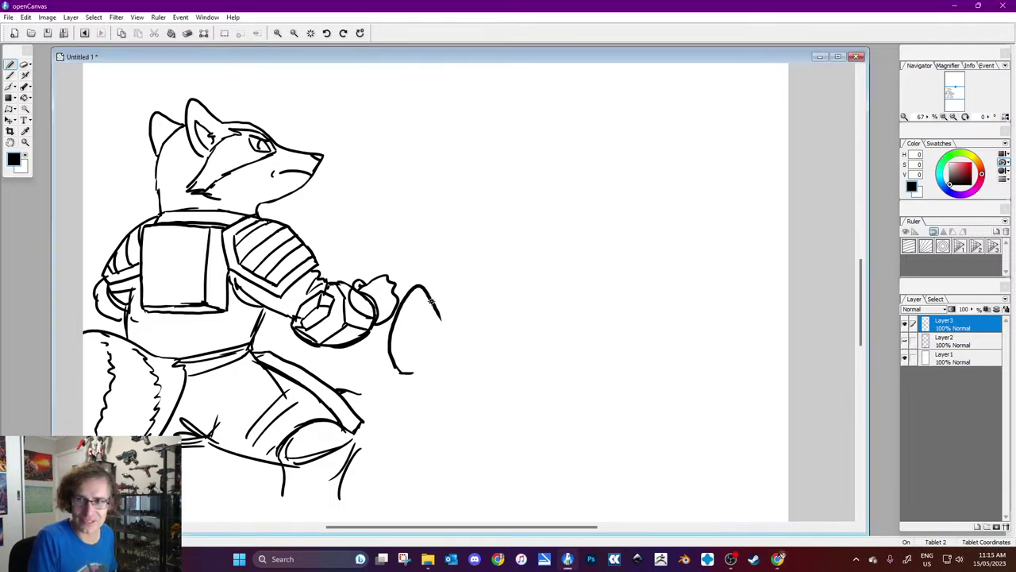
mouse_move(430, 295)
mouse_down()
mouse_move(438, 316)
mouse_move(395, 353)
mouse_up()
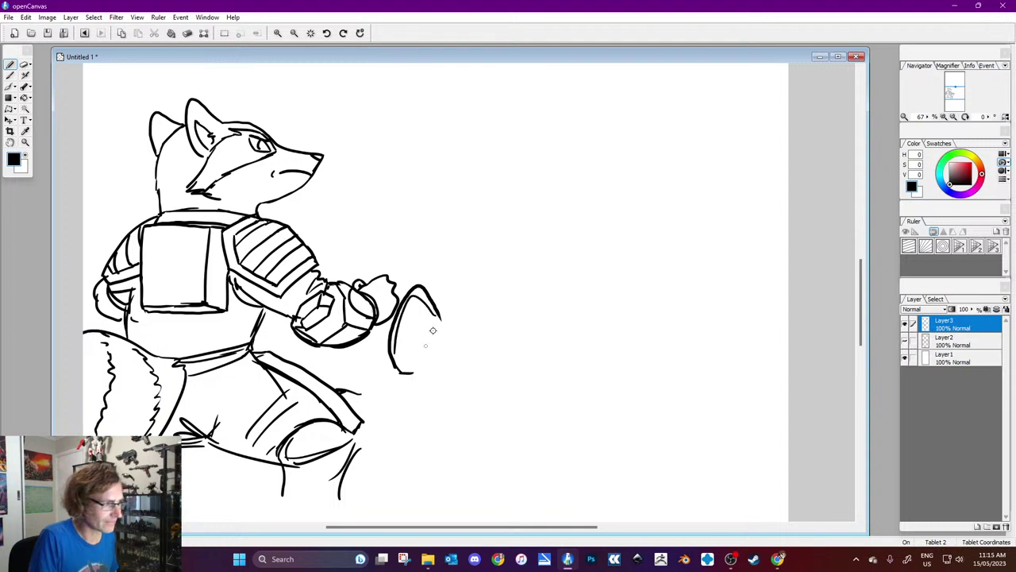
drag(427, 323, 412, 354)
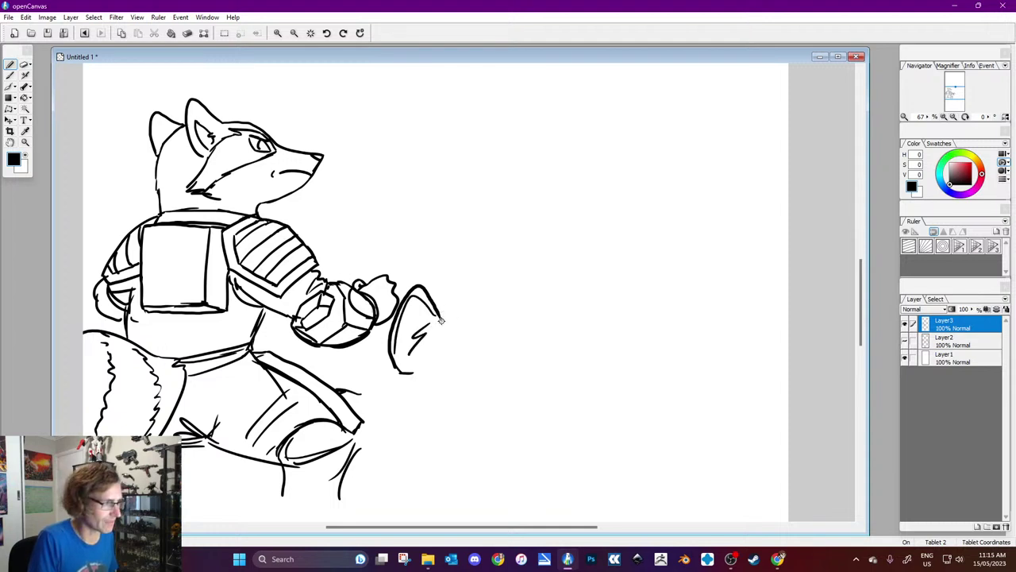
mouse_move(441, 314)
mouse_down()
mouse_move(488, 362)
mouse_move(557, 388)
mouse_move(537, 430)
mouse_move(510, 453)
mouse_move(425, 472)
mouse_move(389, 466)
mouse_up()
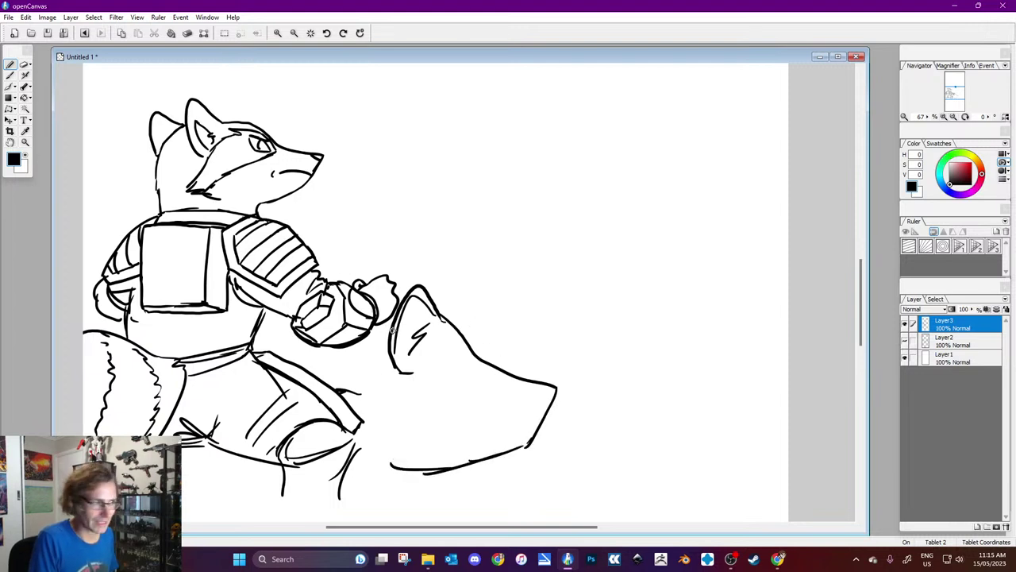
drag(350, 270, 315, 278)
drag(390, 316, 374, 346)
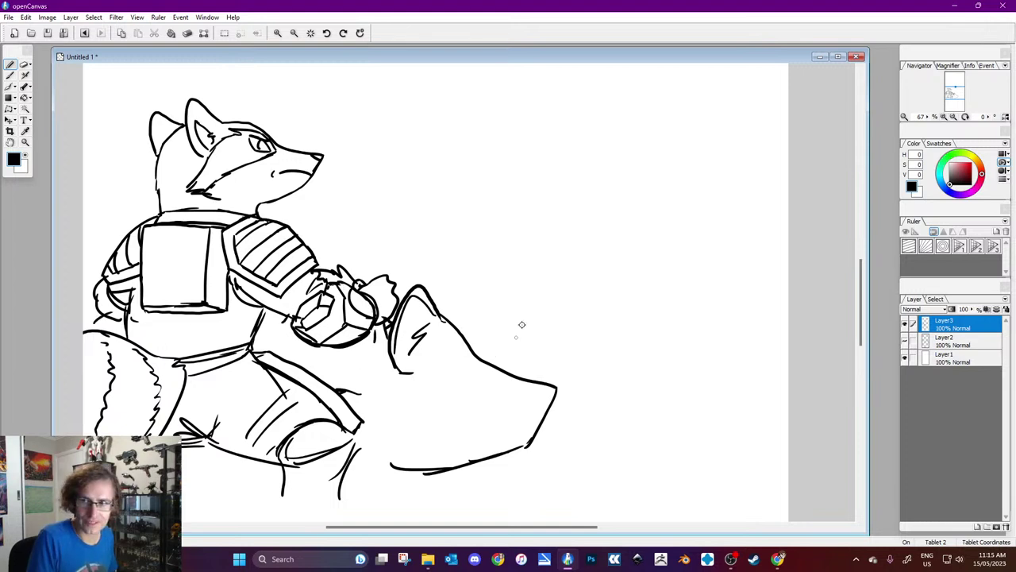
Step: Add the boar's small eye, snout edge, curved mouth line and a long upright tusk
mouse_move(471, 364)
mouse_down()
mouse_move(461, 384)
mouse_move(475, 362)
mouse_up()
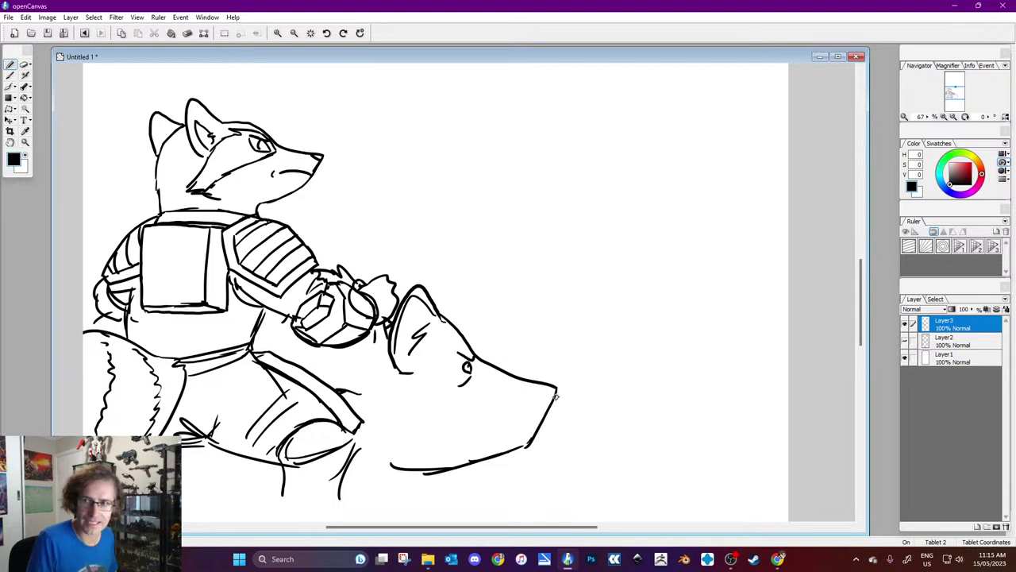
mouse_move(547, 393)
mouse_down()
mouse_move(537, 426)
mouse_move(535, 343)
mouse_move(508, 441)
mouse_move(500, 435)
mouse_move(516, 439)
mouse_move(446, 443)
mouse_up()
drag(514, 433, 525, 440)
Step: Draw the pointed shape between the lower leg and the boar's jaw, and add shading marks along the thigh's underside
mouse_move(394, 460)
mouse_down()
mouse_move(364, 457)
mouse_move(341, 504)
mouse_up()
drag(234, 486, 233, 497)
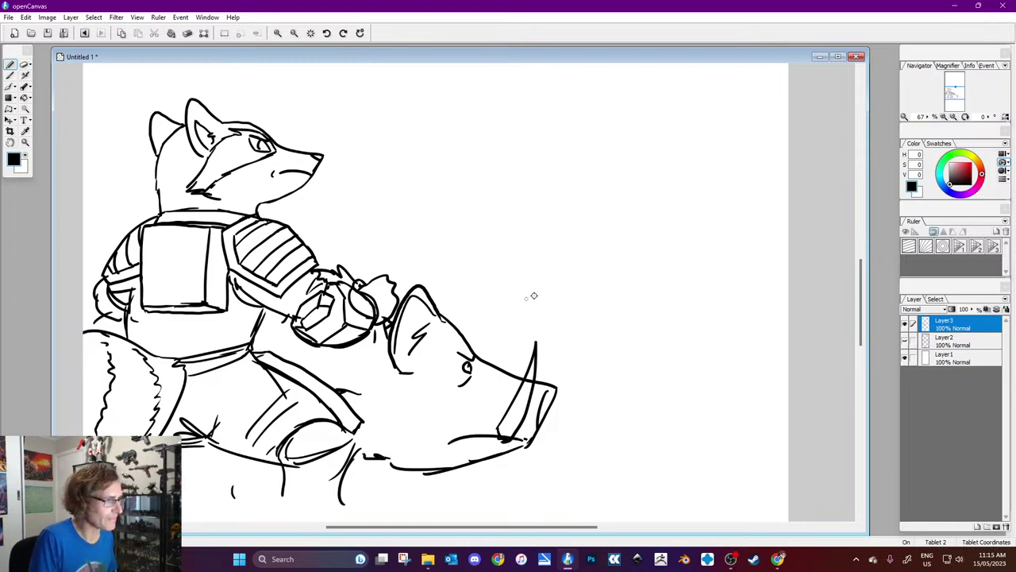
drag(366, 457, 351, 460)
drag(284, 480, 271, 504)
mouse_move(342, 473)
mouse_down()
mouse_move(327, 516)
mouse_move(349, 521)
mouse_up()
drag(219, 427, 195, 442)
mouse_move(244, 451)
mouse_down()
mouse_move(257, 458)
mouse_move(246, 455)
mouse_up()
mouse_move(381, 457)
mouse_down()
mouse_move(381, 491)
mouse_move(351, 518)
mouse_up()
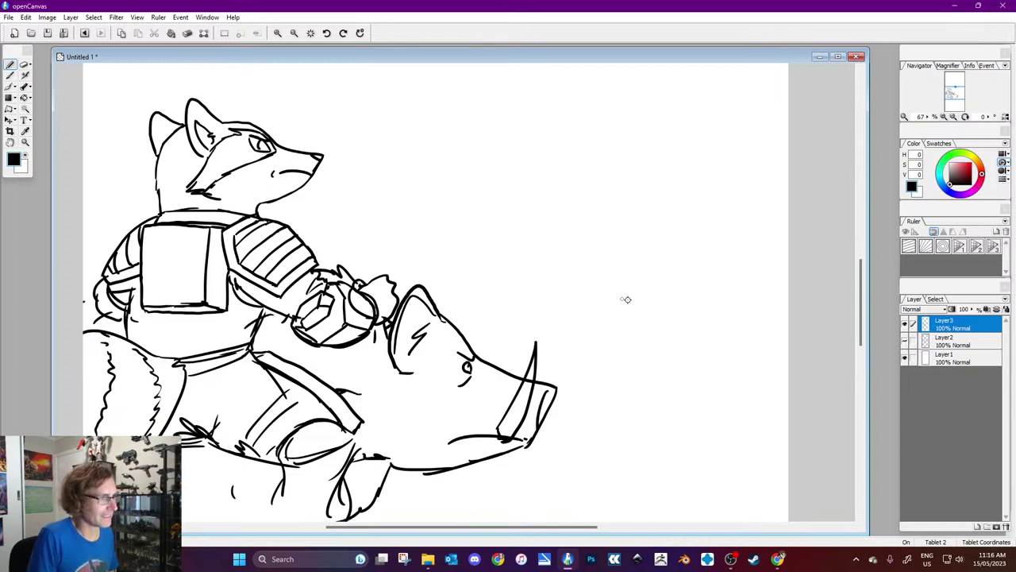
Step: Draw a small fox-like head above the boar's snout, with two upright ears, a narrowed eye, a nose and face markings
mouse_move(638, 231)
mouse_down()
mouse_move(605, 247)
mouse_move(582, 294)
mouse_move(611, 296)
mouse_move(659, 274)
mouse_move(666, 262)
mouse_move(655, 235)
mouse_move(627, 235)
mouse_move(661, 194)
mouse_move(665, 241)
mouse_up()
mouse_move(649, 206)
mouse_down()
mouse_move(659, 238)
mouse_move(601, 200)
mouse_move(597, 240)
mouse_up()
drag(606, 205, 614, 232)
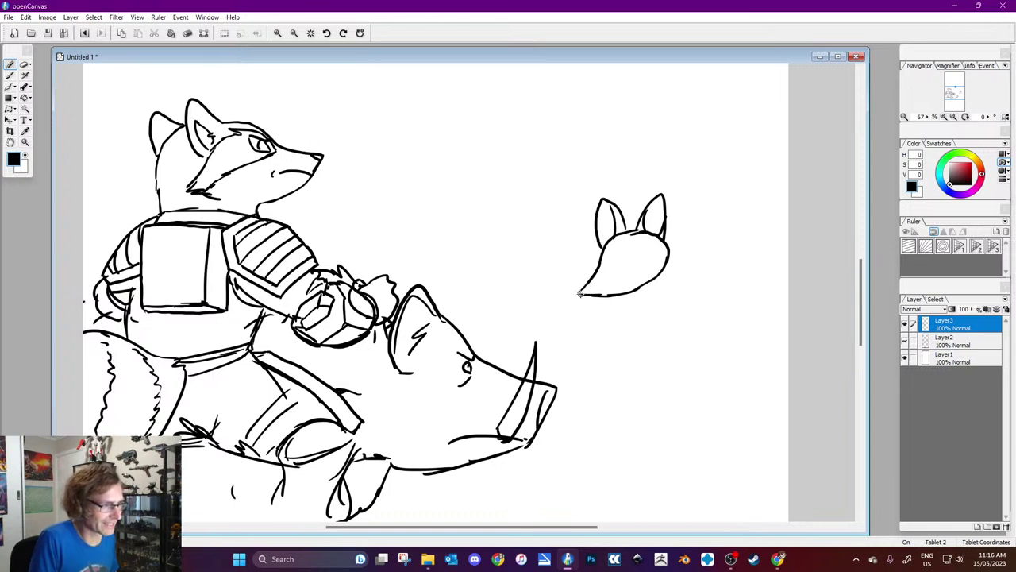
drag(622, 262, 626, 270)
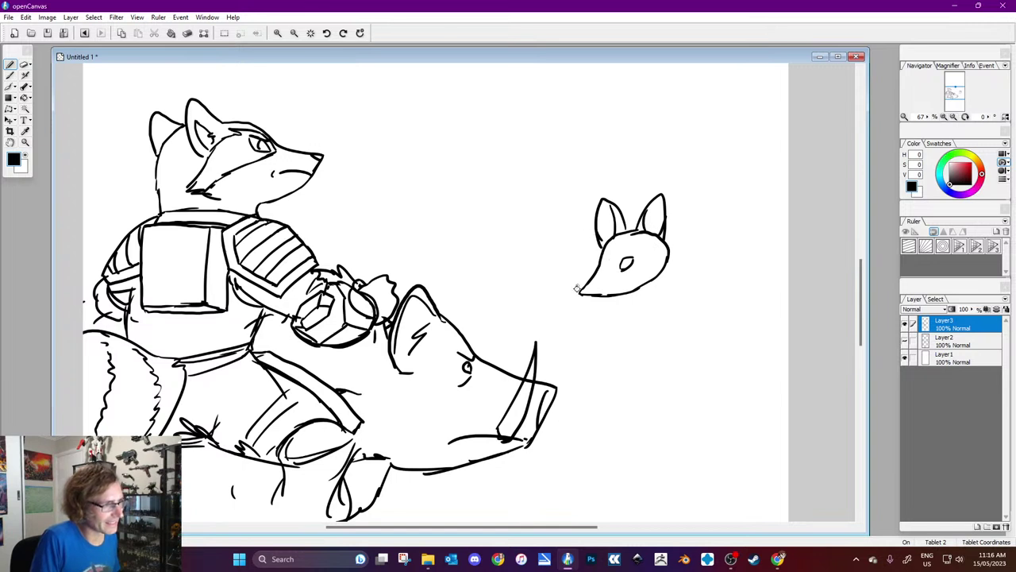
mouse_move(623, 264)
mouse_down()
mouse_move(604, 242)
mouse_move(610, 254)
mouse_move(663, 234)
mouse_move(650, 265)
mouse_move(625, 263)
mouse_move(628, 241)
mouse_move(600, 264)
mouse_move(627, 254)
mouse_move(597, 249)
mouse_up()
drag(614, 283, 648, 272)
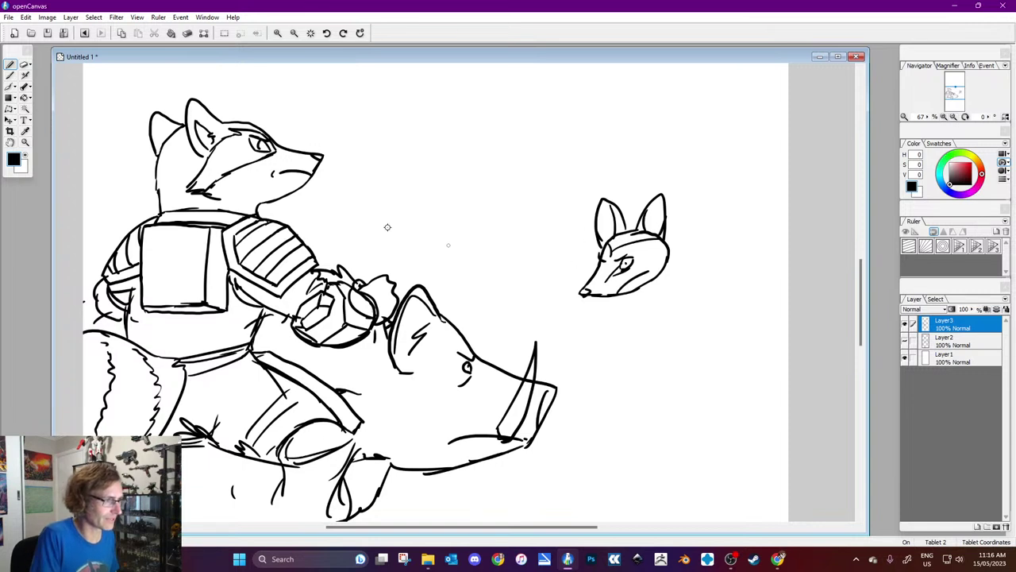
Step: Sketch a round-eared animal with a short muzzle, long neck and shoulders between the rider and the small fox head
mouse_move(481, 151)
mouse_down()
mouse_move(445, 188)
mouse_move(458, 205)
mouse_move(521, 211)
mouse_up()
mouse_move(487, 181)
mouse_down()
mouse_move(492, 165)
mouse_move(508, 180)
mouse_move(463, 161)
mouse_move(457, 183)
mouse_up()
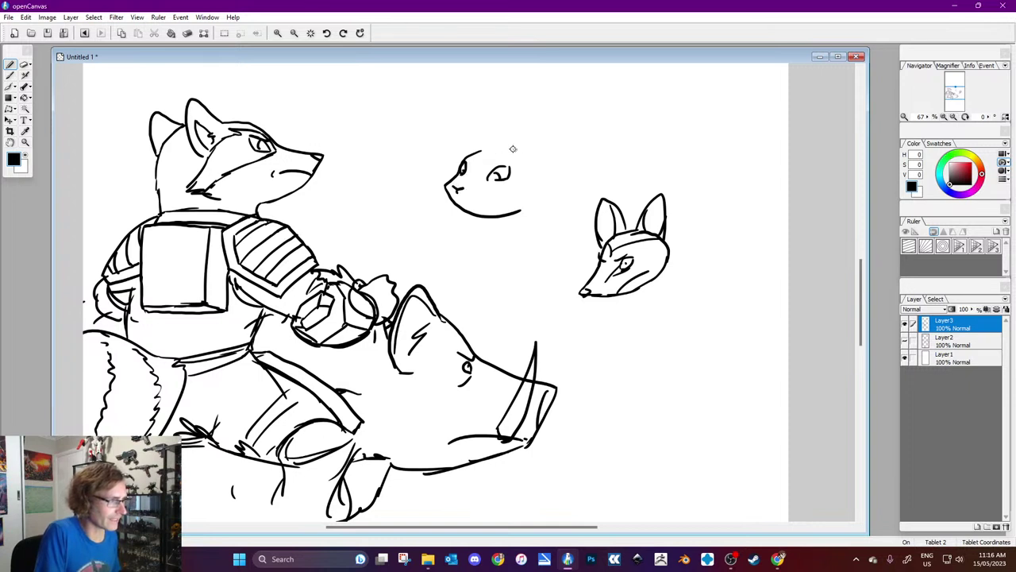
mouse_move(514, 145)
mouse_down()
mouse_move(538, 152)
mouse_move(531, 160)
mouse_up()
mouse_move(494, 148)
mouse_down()
mouse_move(476, 151)
mouse_move(517, 144)
mouse_up()
drag(499, 217, 499, 280)
mouse_move(540, 152)
mouse_down()
mouse_move(560, 227)
mouse_move(524, 260)
mouse_move(540, 270)
mouse_up()
drag(490, 222, 463, 274)
drag(560, 226, 567, 268)
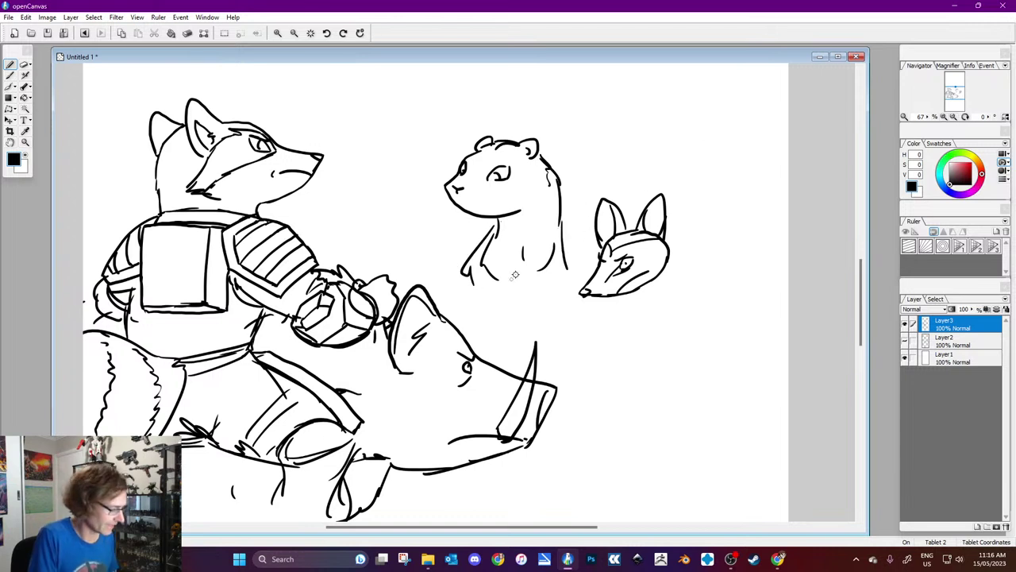
Step: Undo all the strokes of the round-eared animal
key(ctrl+z)
key(ctrl+z)
key(ctrl+z)
key(ctrl+z)
key(ctrl+z)
key(ctrl+z)
key(ctrl+z)
key(ctrl+z)
key(ctrl+z)
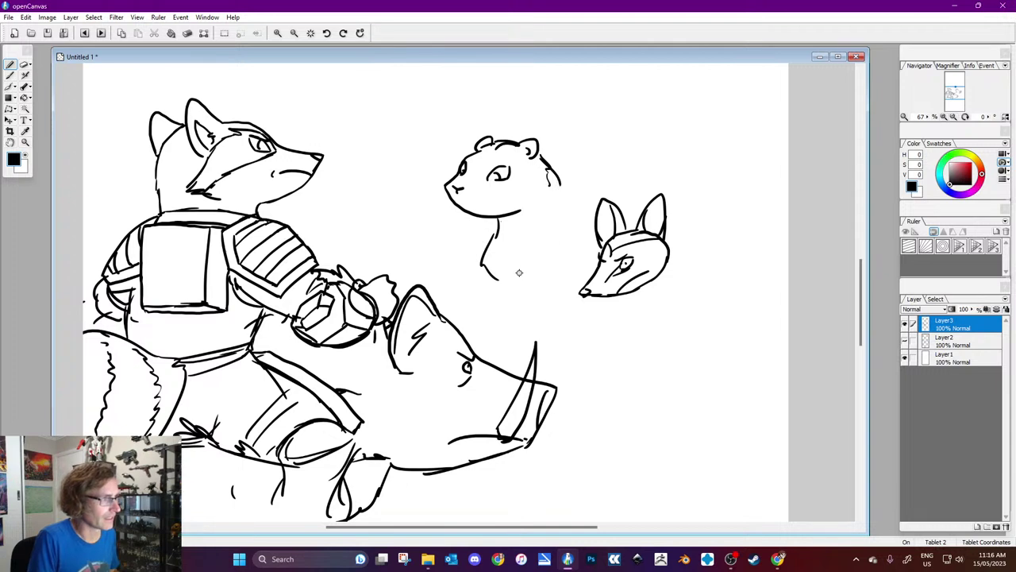
key(ctrl+z)
key(ctrl+z)
key(ctrl+z)
key(ctrl+z)
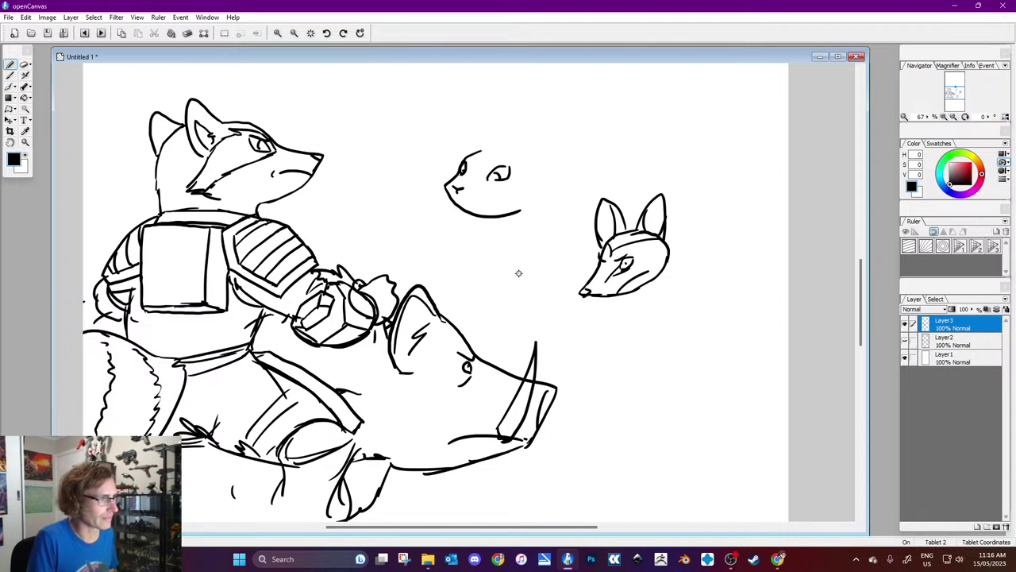
key(ctrl+z)
key(ctrl+z)
key(ctrl+z)
key(ctrl+z)
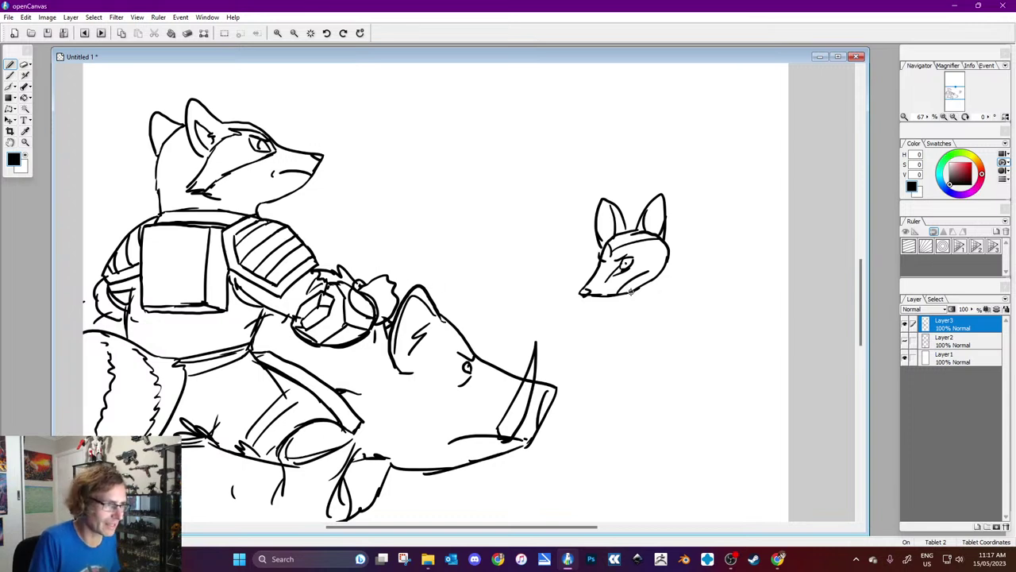
Step: Draw the small fox-like figure's neck, collar and angular shoulder pads below the head
mouse_move(661, 270)
mouse_down()
mouse_move(661, 299)
mouse_move(627, 314)
mouse_move(679, 310)
mouse_move(698, 341)
mouse_move(716, 325)
mouse_up()
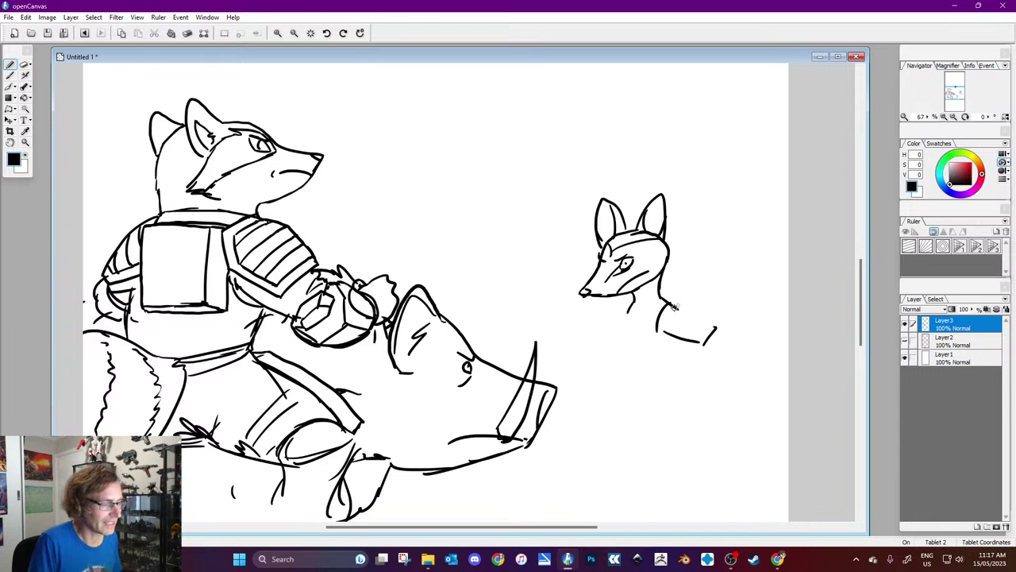
drag(670, 301, 709, 334)
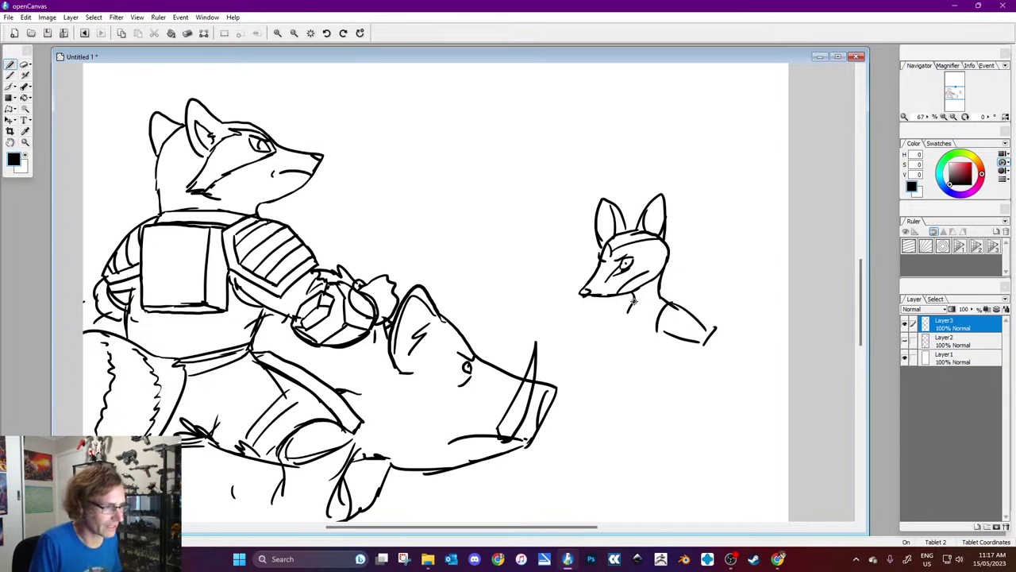
mouse_move(663, 297)
mouse_down()
mouse_move(627, 303)
mouse_move(634, 313)
mouse_move(667, 301)
mouse_move(607, 328)
mouse_move(609, 355)
mouse_up()
mouse_move(622, 316)
mouse_down()
mouse_move(615, 353)
mouse_move(673, 339)
mouse_up()
mouse_move(632, 302)
mouse_down()
mouse_move(582, 319)
mouse_move(592, 331)
mouse_move(705, 340)
mouse_up()
mouse_move(673, 303)
mouse_down()
mouse_move(663, 329)
mouse_move(700, 340)
mouse_up()
Step: Draw a curved diagonal strap with short cross bars over the fox-like figure's chest
mouse_move(623, 308)
mouse_down()
mouse_move(609, 321)
mouse_move(662, 394)
mouse_move(682, 385)
mouse_up()
mouse_move(626, 325)
mouse_down()
mouse_move(632, 352)
mouse_move(653, 368)
mouse_up()
drag(646, 371, 660, 379)
drag(654, 378, 667, 386)
drag(658, 385, 669, 390)
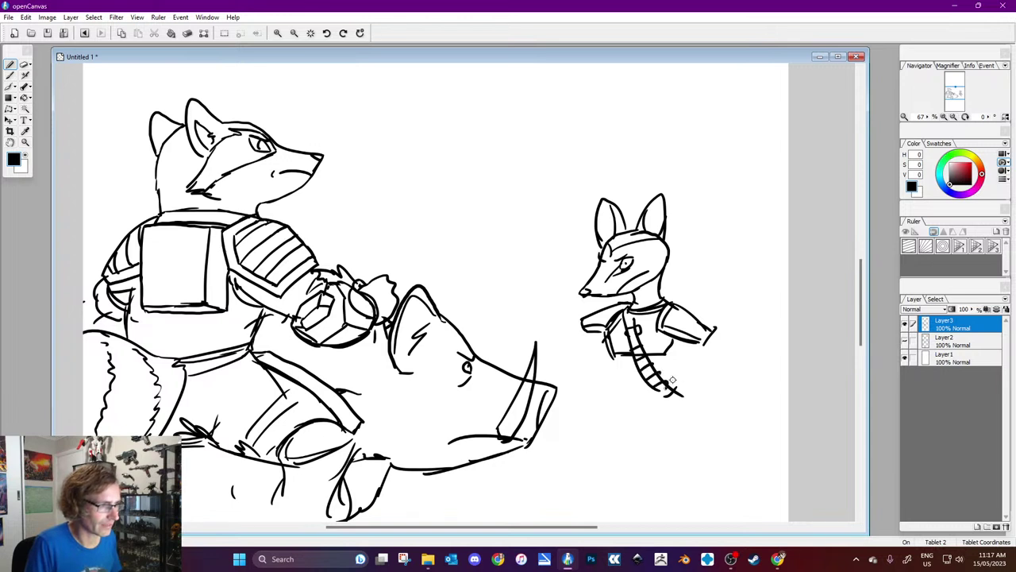
Step: Draw the fox-like figure's waist, bent arms and hands holding a long three-pronged fork aimed at the rider
mouse_move(610, 351)
mouse_down()
mouse_move(633, 397)
mouse_move(652, 396)
mouse_up()
drag(679, 340, 678, 389)
mouse_move(713, 331)
mouse_down()
mouse_move(727, 362)
mouse_move(680, 389)
mouse_move(707, 397)
mouse_move(639, 407)
mouse_move(667, 416)
mouse_move(658, 422)
mouse_up()
mouse_move(724, 366)
mouse_down()
mouse_move(718, 389)
mouse_move(727, 370)
mouse_up()
drag(593, 334, 576, 378)
drag(608, 346, 592, 383)
mouse_move(585, 382)
mouse_down()
mouse_move(577, 389)
mouse_move(589, 393)
mouse_move(597, 378)
mouse_move(579, 393)
mouse_move(597, 394)
mouse_move(418, 218)
mouse_move(608, 385)
mouse_move(699, 449)
mouse_up()
mouse_move(436, 261)
mouse_down()
mouse_move(471, 213)
mouse_move(431, 184)
mouse_move(380, 225)
mouse_up()
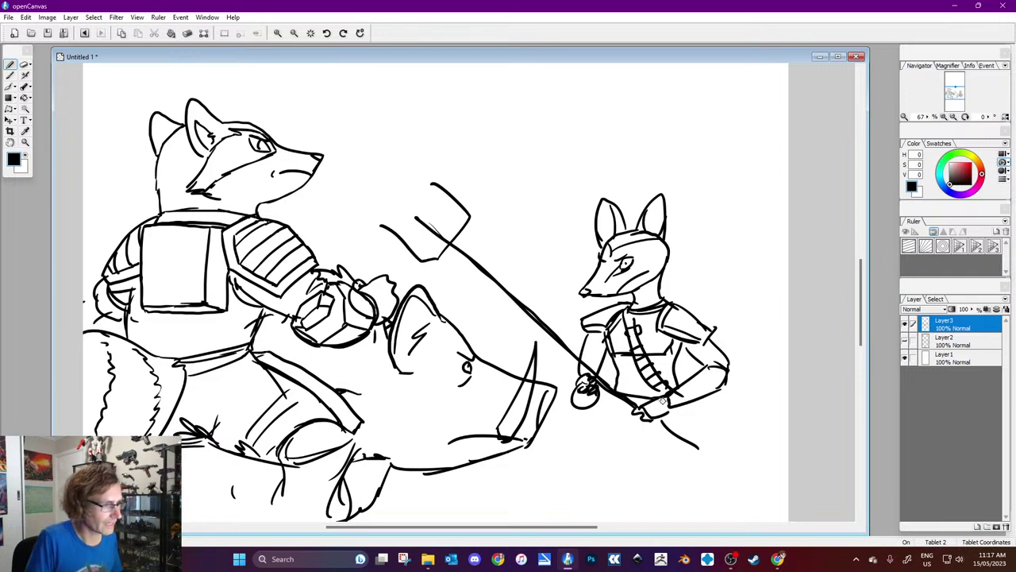
Step: Draw the fox-like figure's hips, spread legs and a long ringed tail running off the canvas edge
mouse_move(613, 400)
mouse_down()
mouse_move(564, 482)
mouse_move(657, 445)
mouse_up()
drag(697, 409, 705, 486)
mouse_move(642, 439)
mouse_down()
mouse_move(660, 481)
mouse_move(692, 500)
mouse_up()
mouse_move(697, 414)
mouse_down()
mouse_move(789, 428)
mouse_move(789, 439)
mouse_move(751, 432)
mouse_up()
drag(757, 424, 761, 437)
Step: Add cheek fur and a head tuft to the fox-like figure, extend its leg lines, and draw a curved shape by the boar's snout
drag(665, 278, 680, 238)
drag(670, 248, 681, 235)
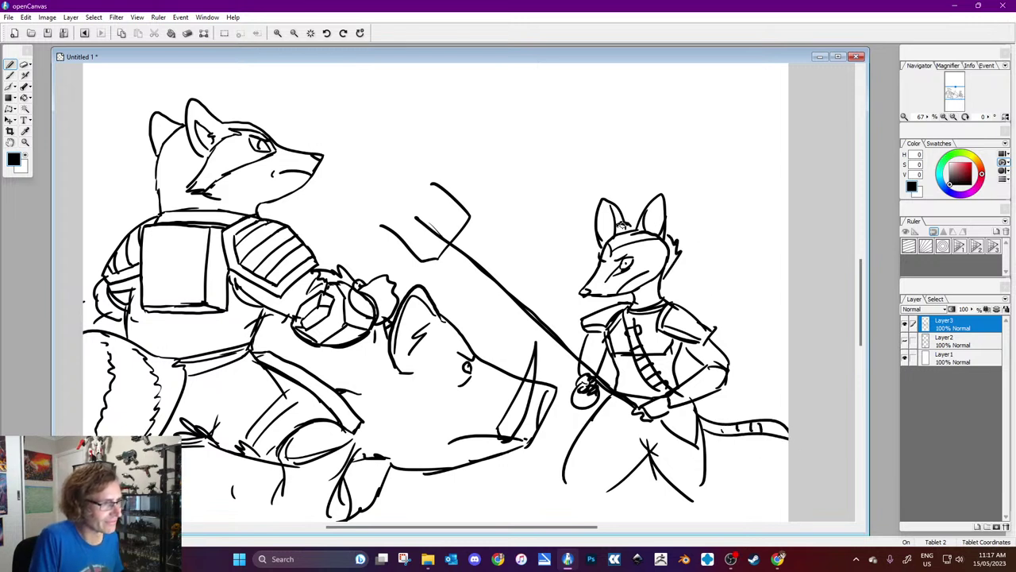
drag(640, 448, 589, 493)
drag(575, 475, 568, 489)
mouse_move(533, 411)
mouse_down()
mouse_move(558, 437)
mouse_move(556, 465)
mouse_move(548, 441)
mouse_up()
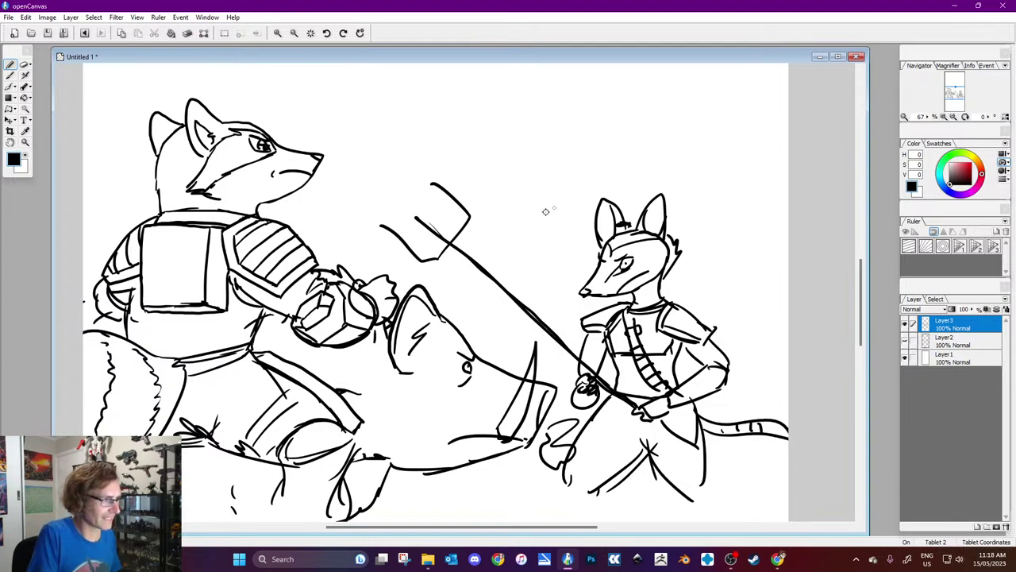
Step: Draw a large tent-like frame with doubled edges behind the fox-like figure
drag(501, 145, 454, 324)
drag(420, 464, 411, 509)
drag(501, 145, 787, 126)
drag(788, 197, 719, 505)
drag(747, 408, 786, 238)
drag(526, 151, 560, 444)
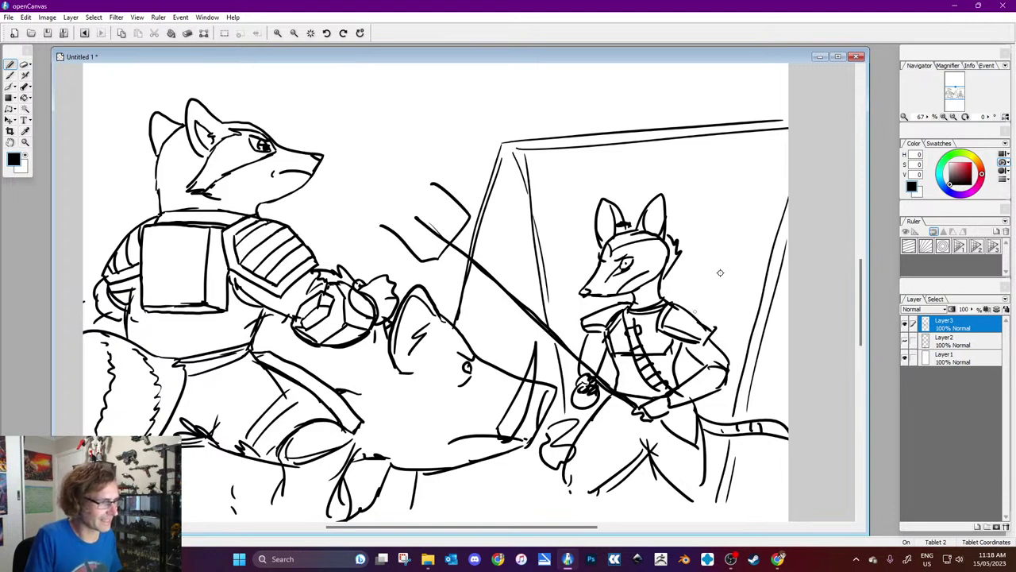
Step: Add vertical fold lines inside the tent-like frame and a small fur mark on the back of the rider's neck
drag(751, 133, 754, 256)
drag(752, 154, 770, 275)
drag(770, 335, 773, 362)
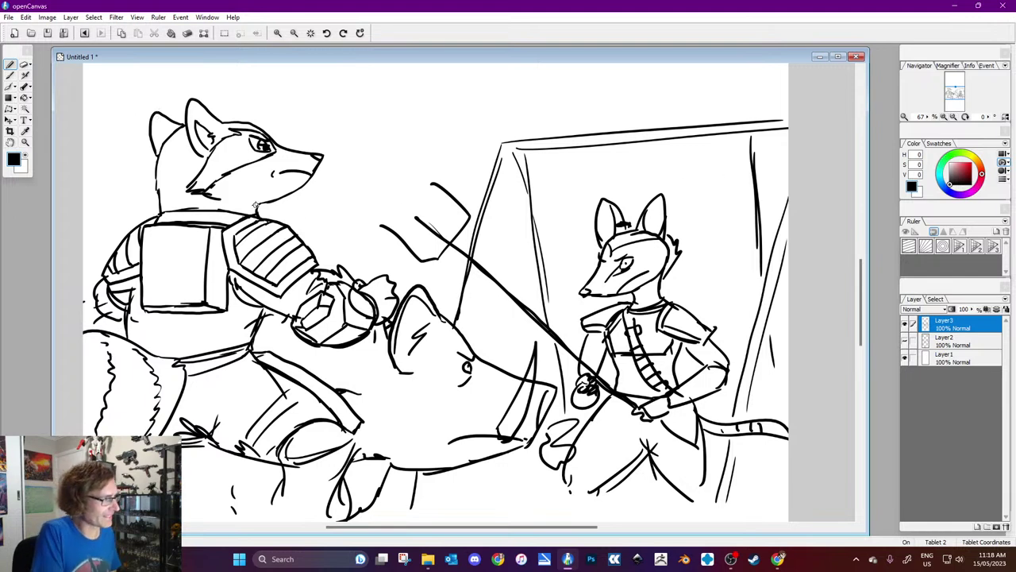
drag(153, 181, 156, 203)
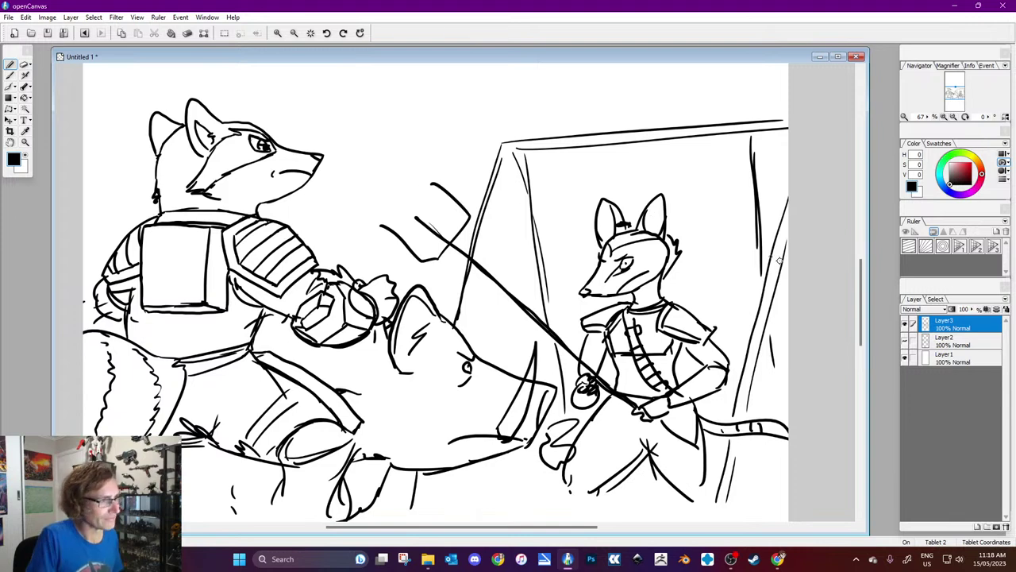
Step: Hide the layer holding the boar scene and add a new empty layer above it
drag(863, 310, 862, 316)
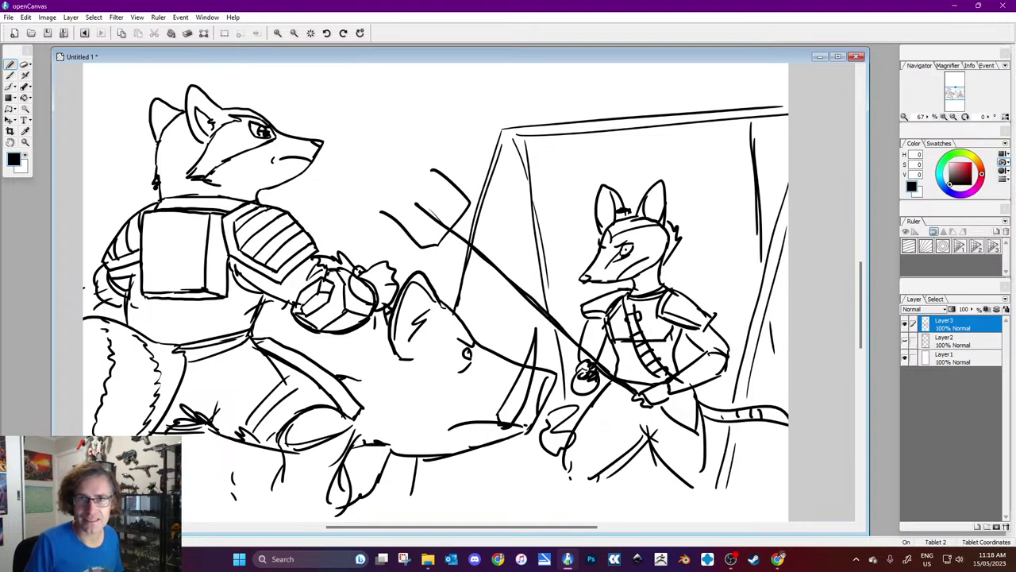
click(778, 558)
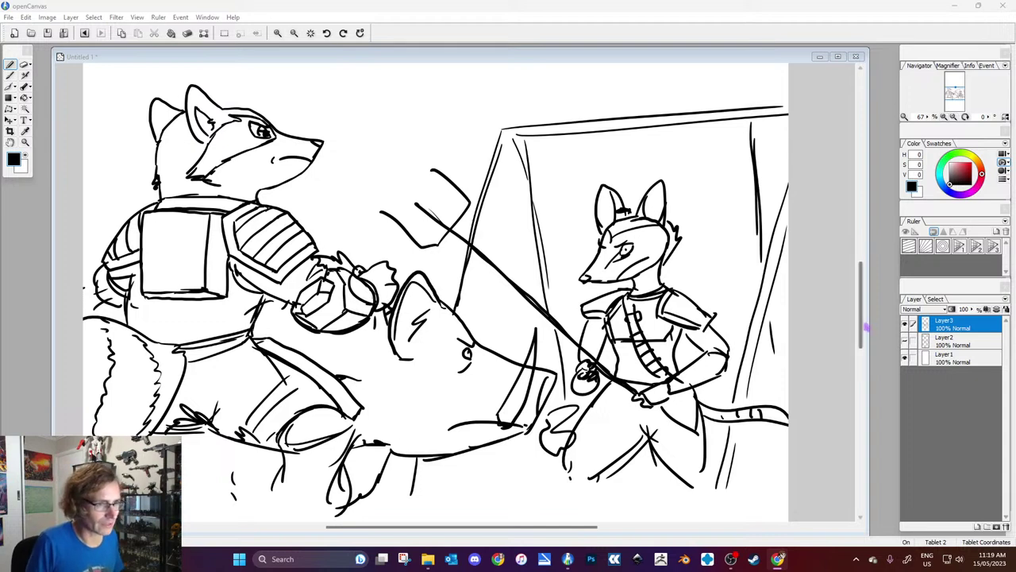
click(959, 514)
key(Delete)
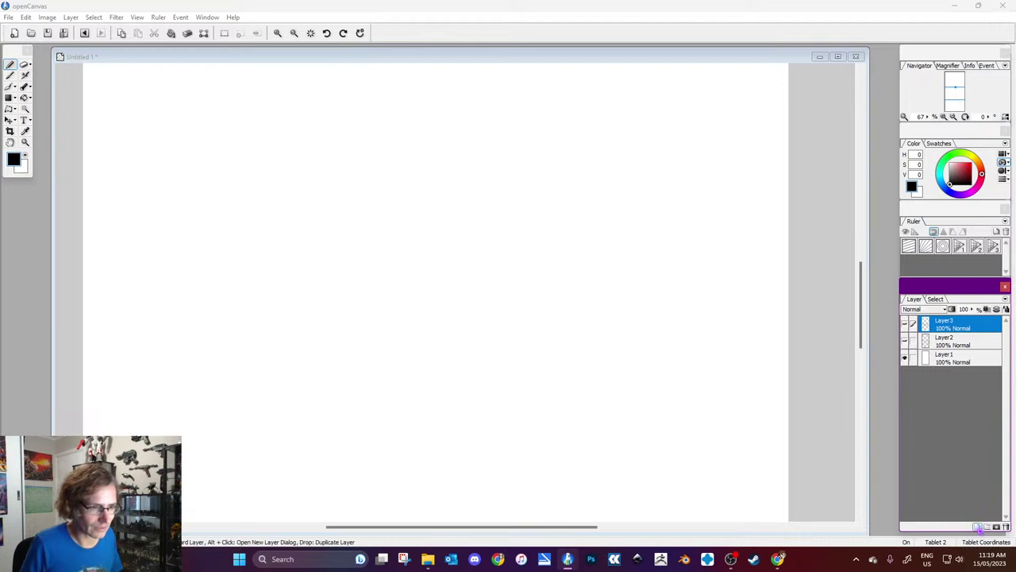
click(978, 526)
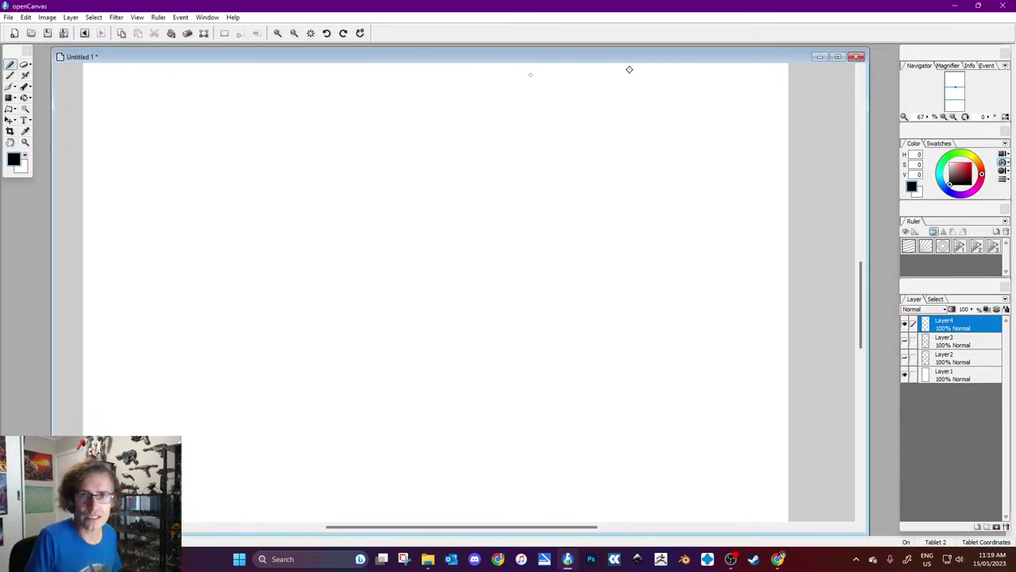
click(780, 557)
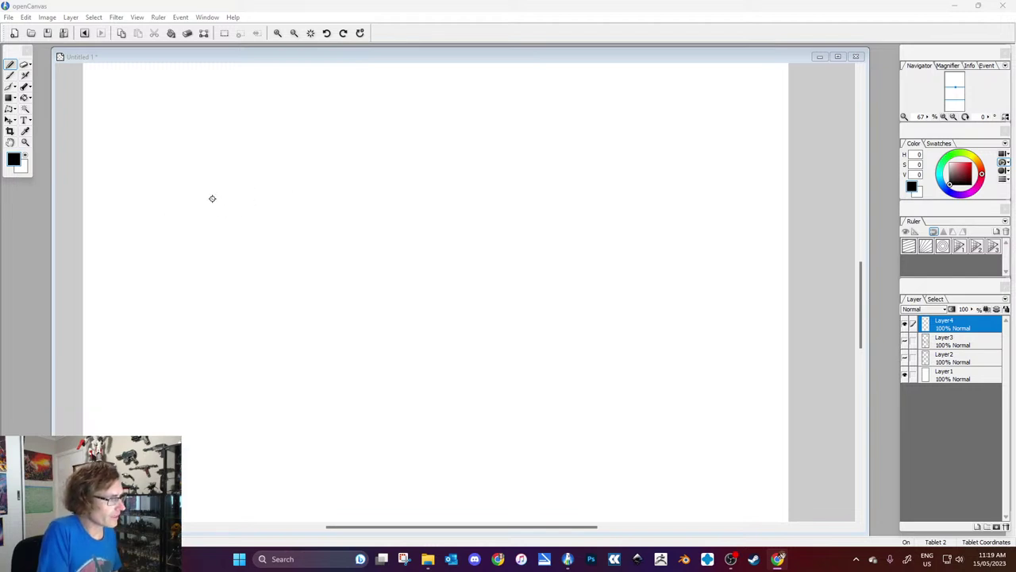
mouse_move(222, 214)
mouse_down()
mouse_move(266, 218)
mouse_move(289, 260)
mouse_move(374, 267)
mouse_move(357, 311)
mouse_move(333, 324)
mouse_move(353, 322)
mouse_move(358, 306)
mouse_move(326, 325)
mouse_move(343, 321)
mouse_move(255, 333)
mouse_up()
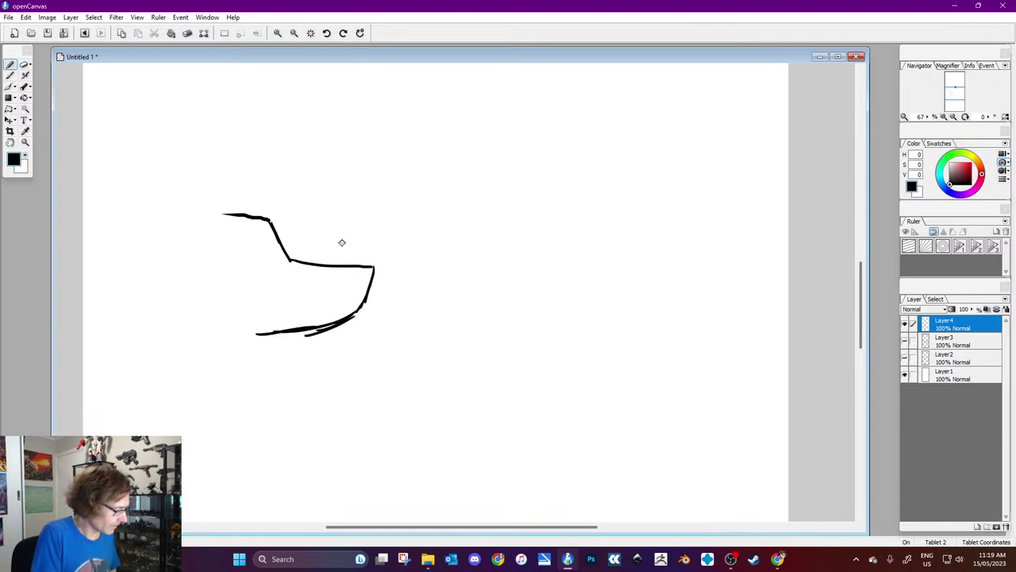
key(ctrl+z)
key(ctrl+z)
key(ctrl+z)
key(ctrl+z)
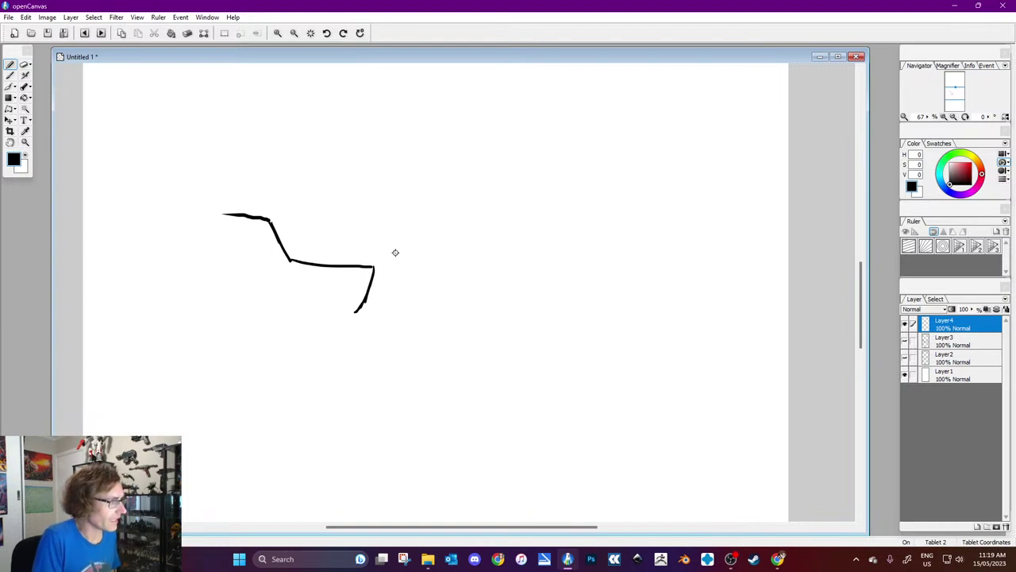
key(ctrl+z)
key(ctrl+z)
key(ctrl+z)
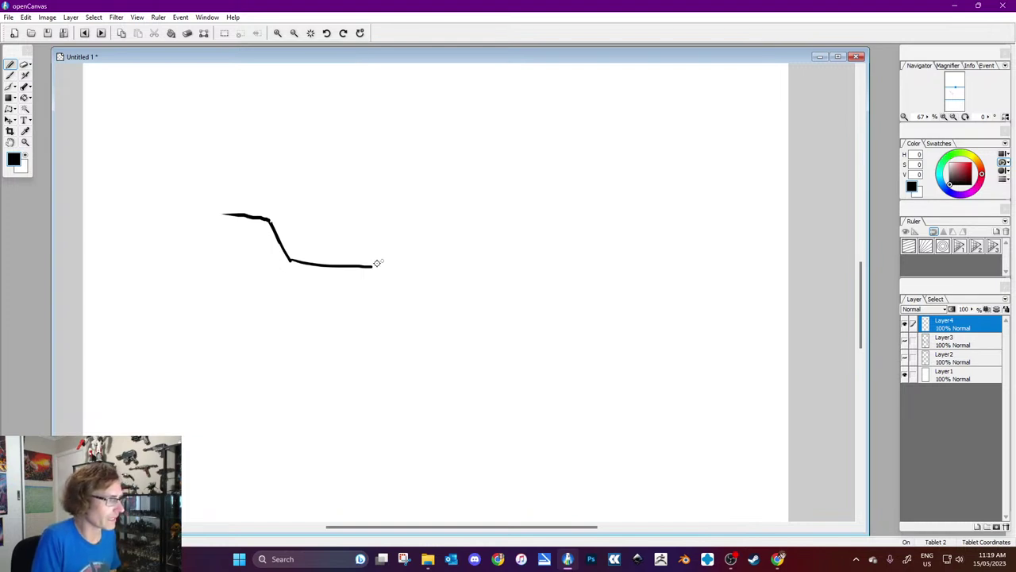
mouse_move(371, 267)
mouse_down()
mouse_move(338, 323)
mouse_move(265, 344)
mouse_move(202, 340)
mouse_up()
mouse_move(218, 211)
mouse_down()
mouse_move(143, 100)
mouse_move(131, 135)
mouse_move(143, 203)
mouse_up()
mouse_move(132, 153)
mouse_down()
mouse_move(163, 245)
mouse_move(135, 160)
mouse_up()
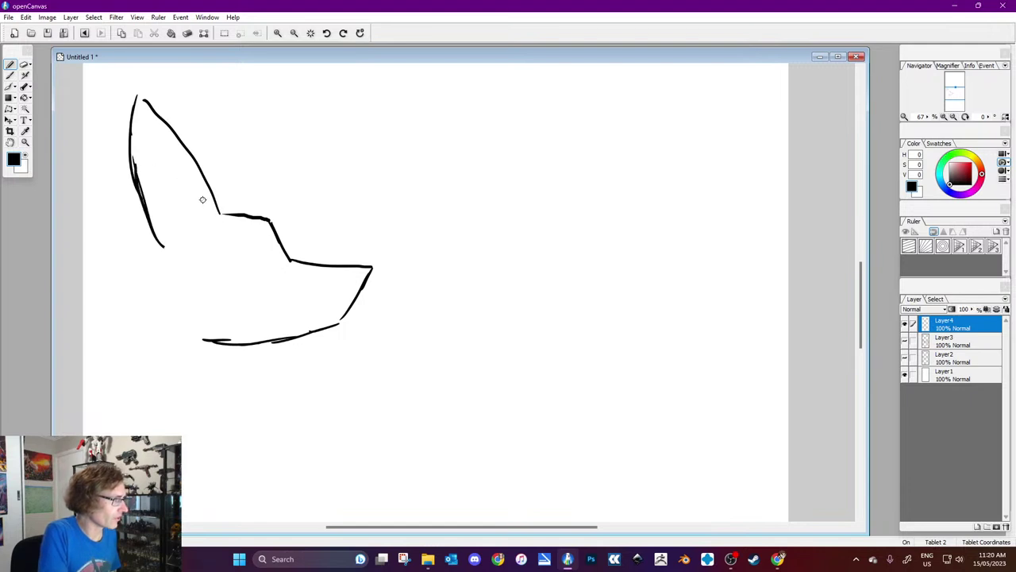
key(ctrl+z)
key(ctrl+z)
key(ctrl+z)
key(ctrl+z)
key(ctrl+z)
key(ctrl+z)
key(ctrl+z)
key(ctrl+z)
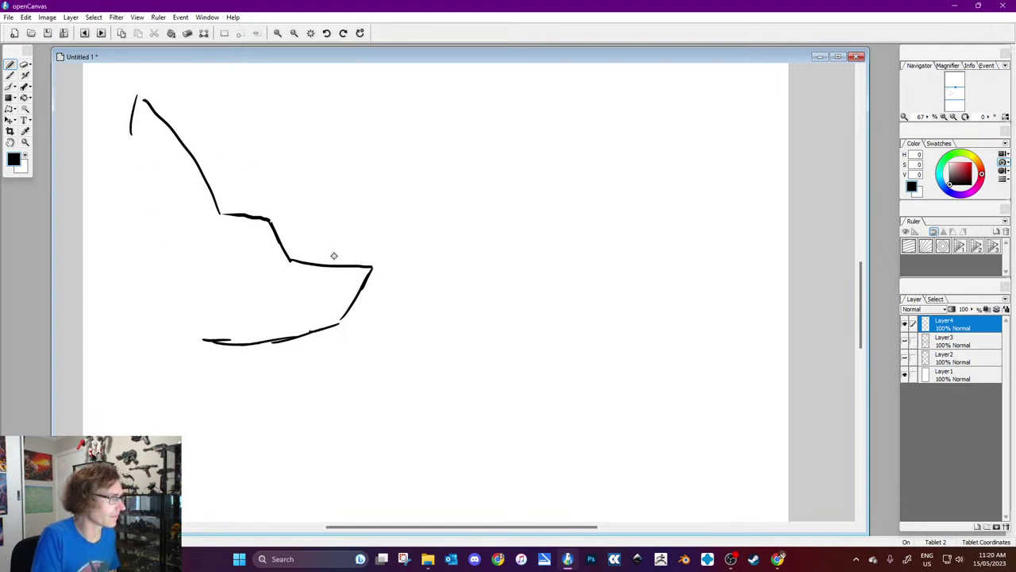
key(ctrl+z)
key(ctrl+z)
key(ctrl+z)
key(ctrl+z)
key(ctrl+z)
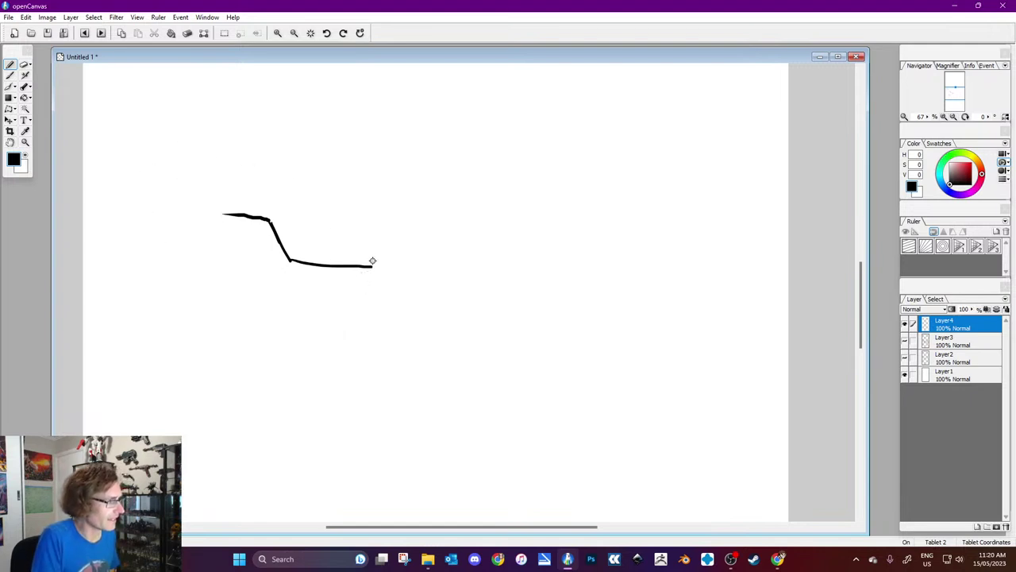
Step: Draw a jackal-like head in profile with a tall upright ear, pointed muzzle, nose, narrow eye, brow and mouth line
mouse_move(275, 226)
mouse_down()
mouse_move(329, 243)
mouse_move(341, 264)
mouse_move(415, 272)
mouse_move(365, 328)
mouse_move(251, 328)
mouse_move(270, 206)
mouse_move(220, 103)
mouse_move(210, 158)
mouse_move(229, 244)
mouse_move(236, 168)
mouse_move(222, 143)
mouse_move(227, 203)
mouse_move(239, 227)
mouse_move(256, 223)
mouse_move(244, 235)
mouse_up()
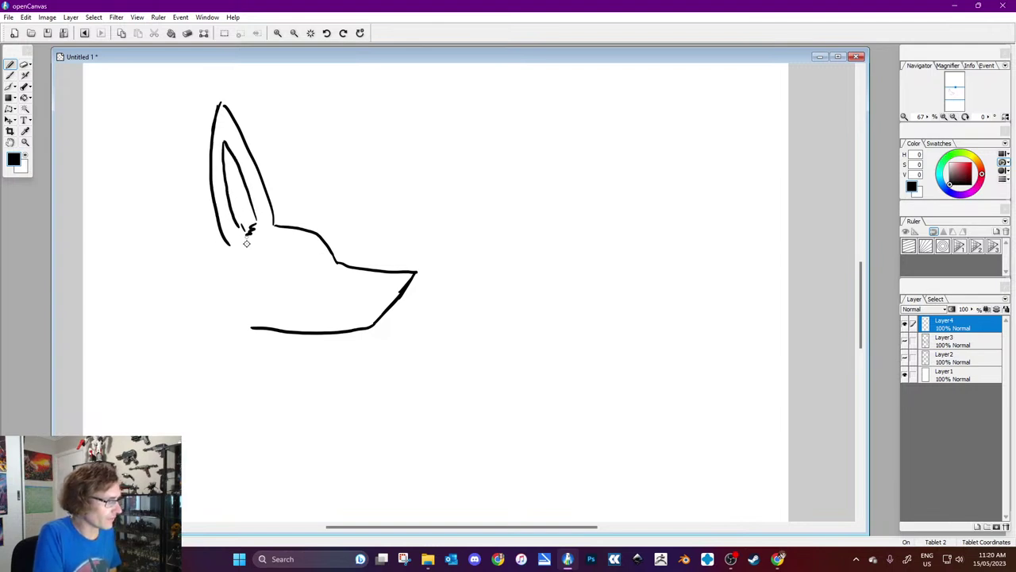
mouse_move(317, 270)
mouse_down()
mouse_move(312, 253)
mouse_move(294, 262)
mouse_move(317, 269)
mouse_up()
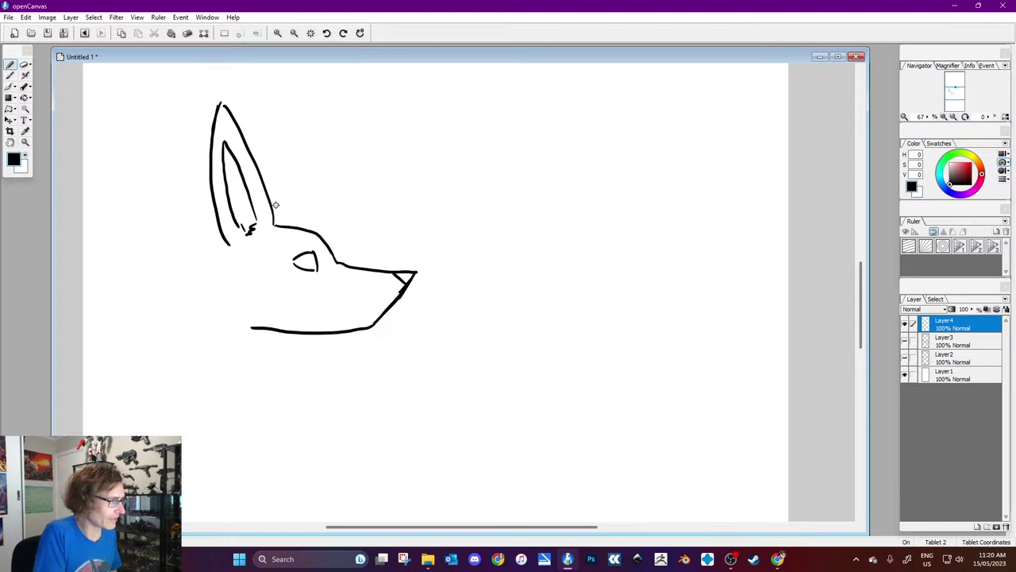
mouse_move(310, 246)
mouse_down()
mouse_move(316, 270)
mouse_move(323, 245)
mouse_up()
drag(388, 305, 366, 317)
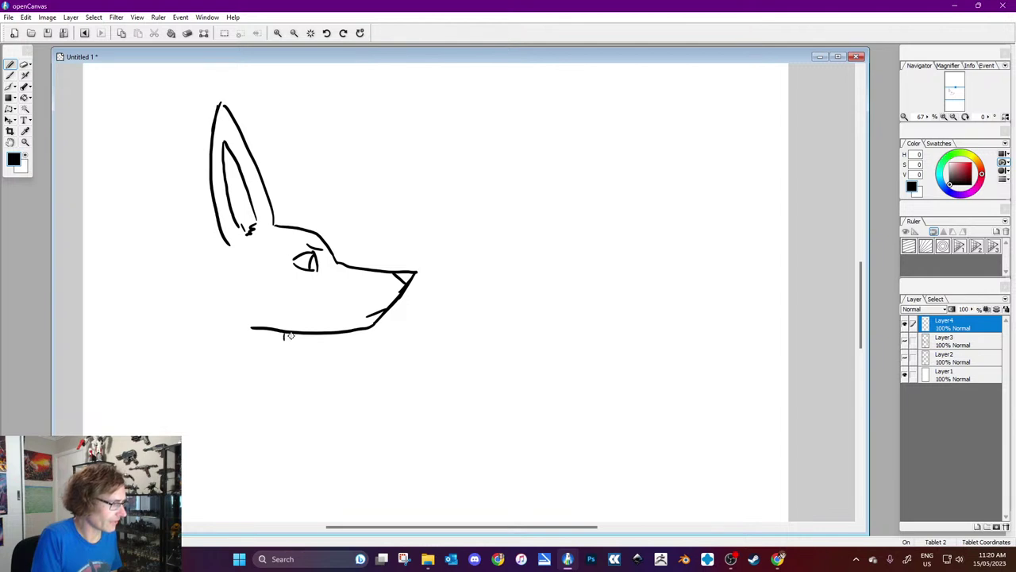
Step: Paint out the rear end of the jaw line in white, and draw the back of the head and the neck in black
key(x)
drag(263, 323, 317, 323)
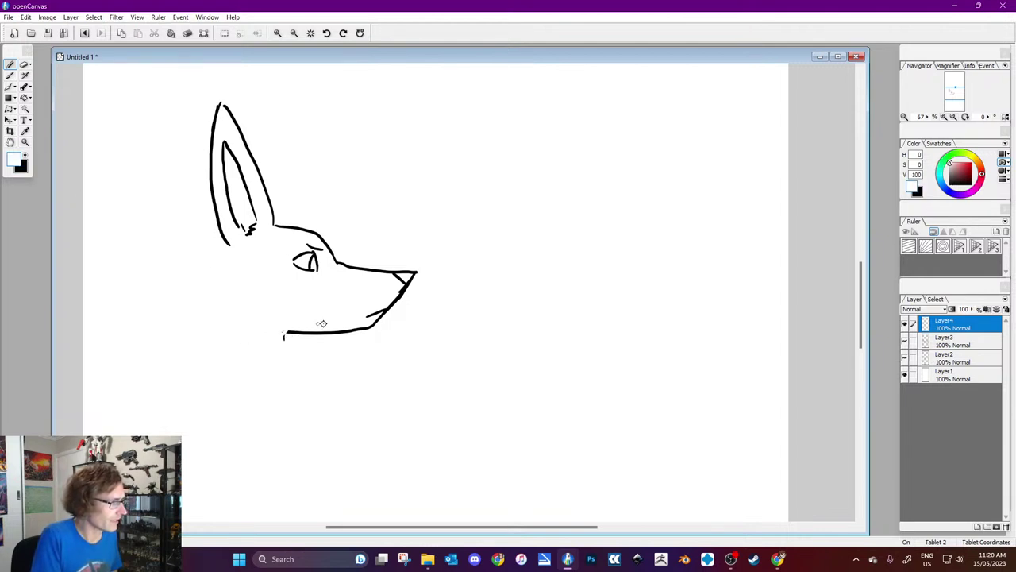
click(24, 154)
mouse_move(232, 259)
mouse_down()
mouse_move(236, 307)
mouse_move(288, 347)
mouse_move(303, 411)
mouse_up()
mouse_move(216, 330)
mouse_down()
mouse_move(219, 384)
mouse_move(304, 412)
mouse_up()
drag(284, 335, 304, 410)
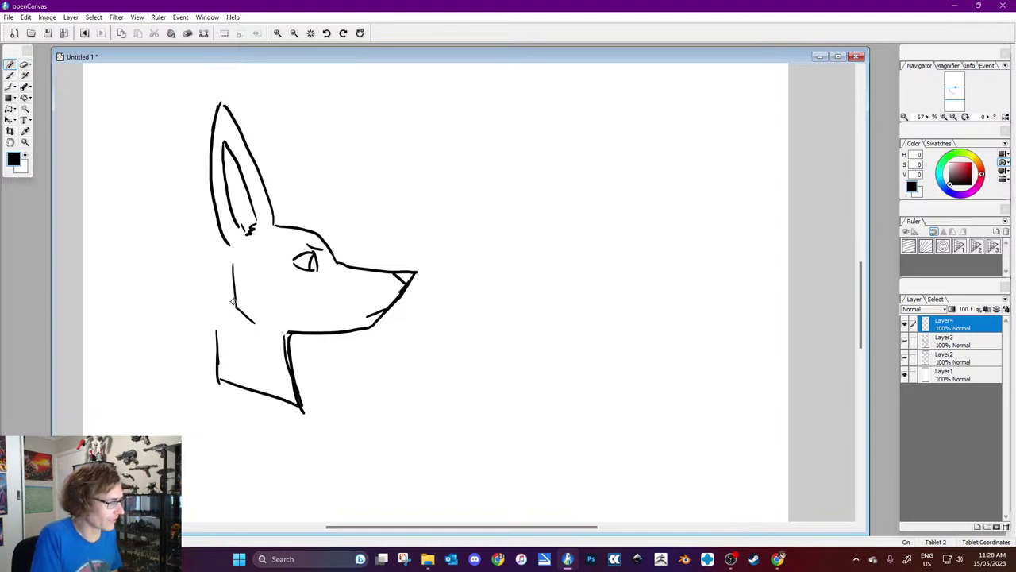
Step: Draw a rounded fringe of hair over the forehead, with short strand lines along its lower edge
mouse_move(263, 182)
mouse_down()
mouse_move(304, 167)
mouse_move(372, 238)
mouse_move(344, 247)
mouse_up()
mouse_move(273, 238)
mouse_down()
mouse_move(371, 248)
mouse_move(280, 228)
mouse_move(307, 243)
mouse_move(351, 241)
mouse_up()
mouse_move(336, 197)
mouse_down()
mouse_move(314, 185)
mouse_move(265, 189)
mouse_up()
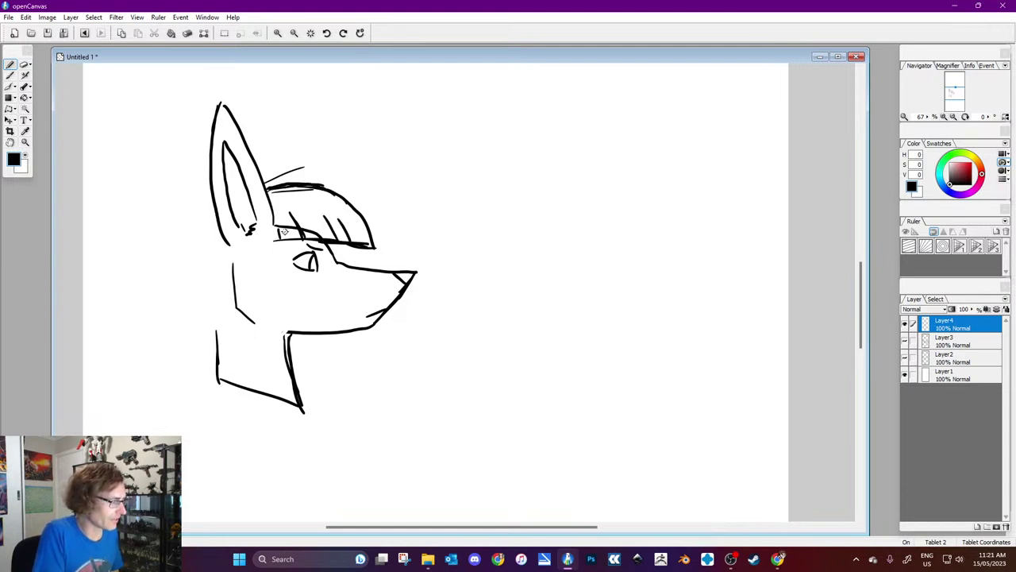
Step: Draw a long straight hair lock in front of the ear and a wide section of hair behind it down to the neck
mouse_move(280, 230)
mouse_down()
mouse_move(276, 302)
mouse_move(308, 431)
mouse_up()
mouse_move(273, 216)
mouse_down()
mouse_move(255, 338)
mouse_move(265, 413)
mouse_move(307, 429)
mouse_up()
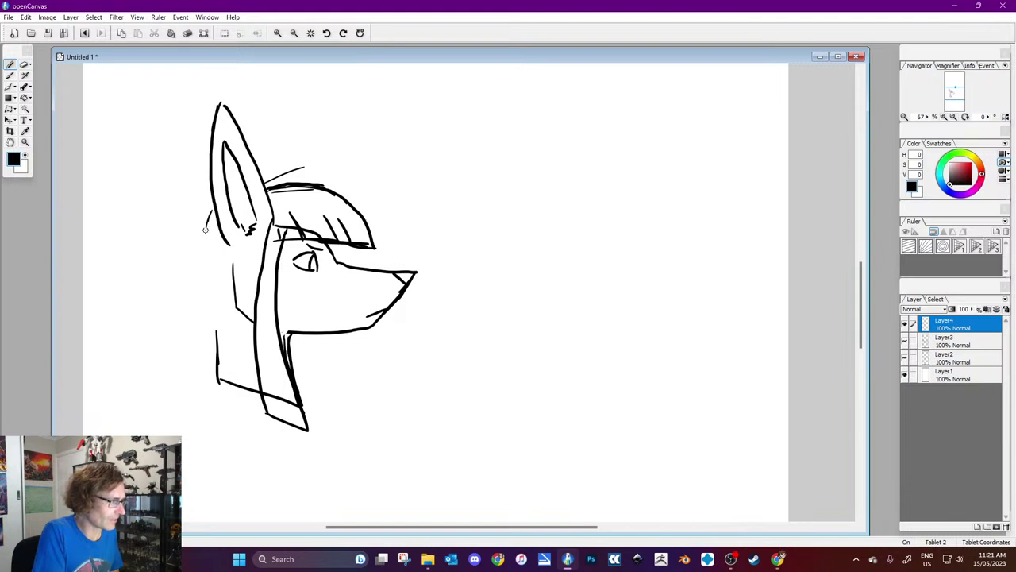
mouse_move(217, 205)
mouse_down()
mouse_move(183, 282)
mouse_move(188, 397)
mouse_up()
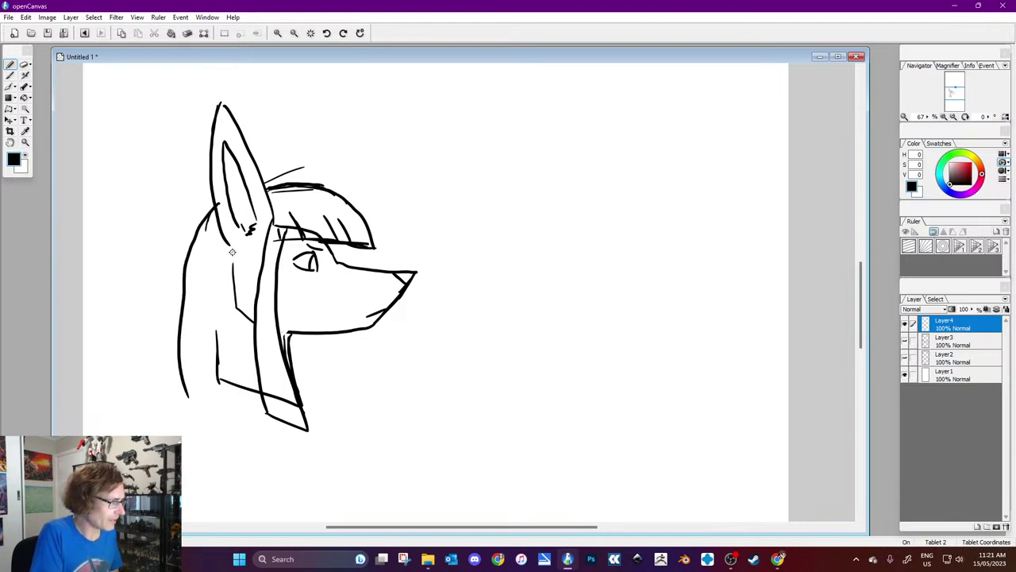
mouse_move(208, 212)
mouse_down()
mouse_move(189, 252)
mouse_move(180, 364)
mouse_move(251, 392)
mouse_up()
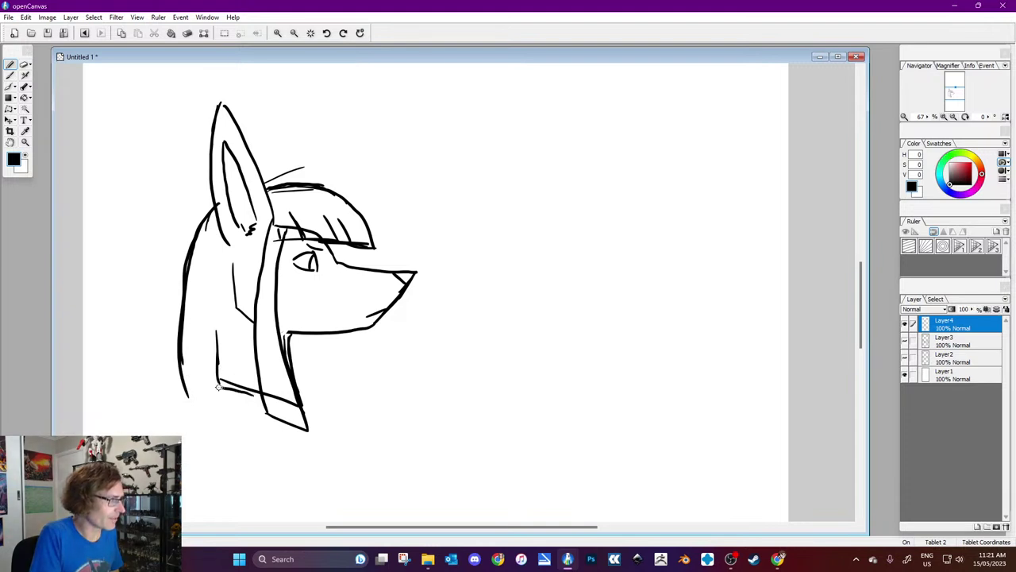
drag(232, 254, 254, 398)
Step: Paint out in white the stray lines beside the ear, above and below the fringe, and at the hair's lower ends
click(25, 155)
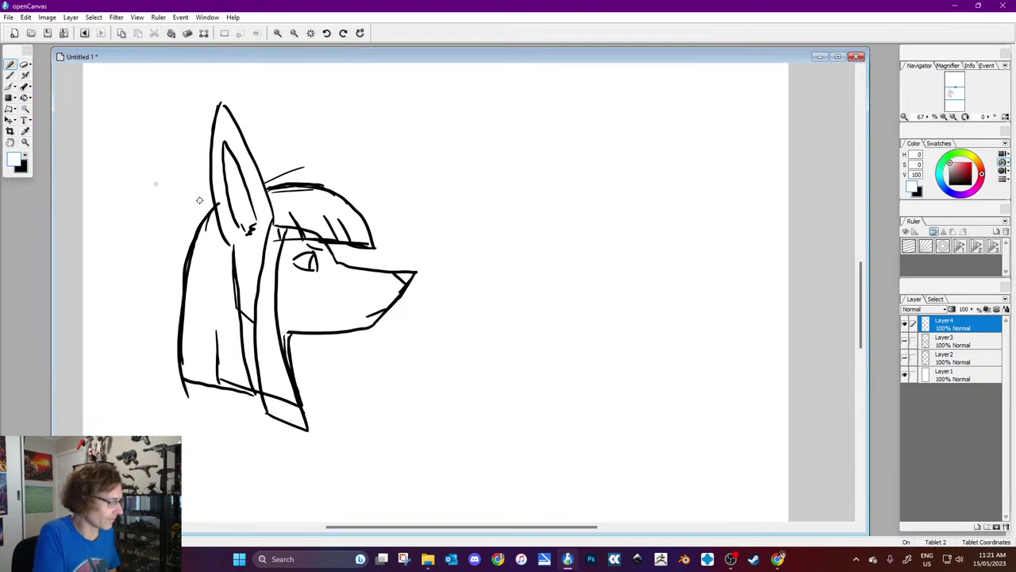
drag(210, 211, 221, 202)
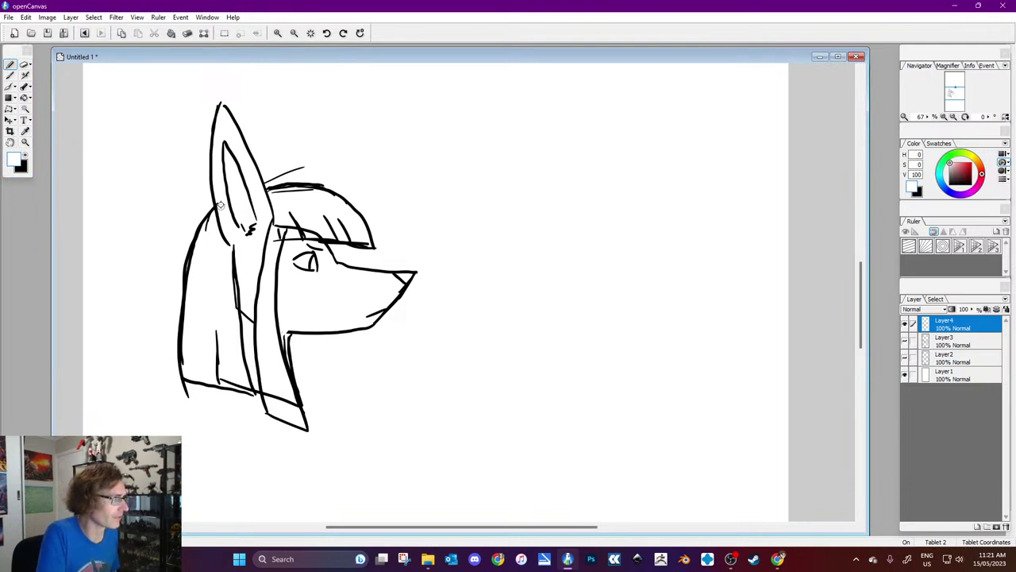
drag(305, 165, 273, 178)
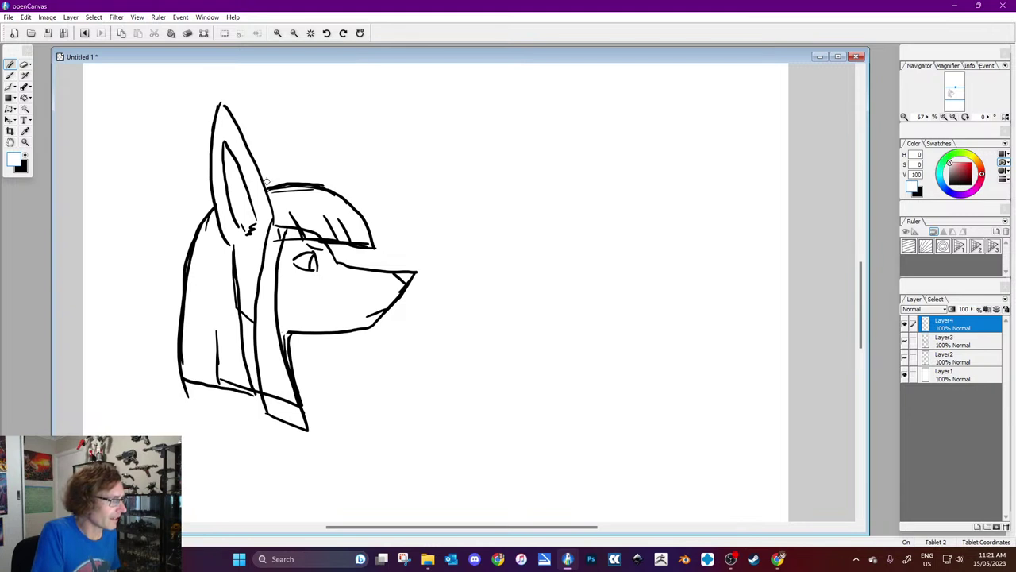
mouse_move(170, 381)
mouse_down()
mouse_move(189, 389)
mouse_move(176, 376)
mouse_up()
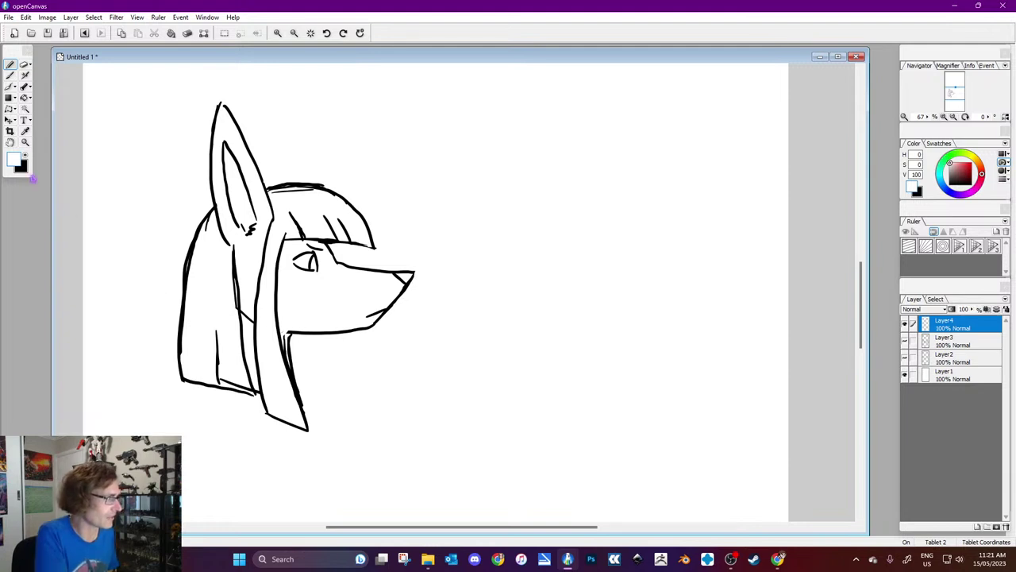
Step: Extend the jaw line to the hair lock in black, and paint out the extra lines inside the rear hair section in white
key(x)
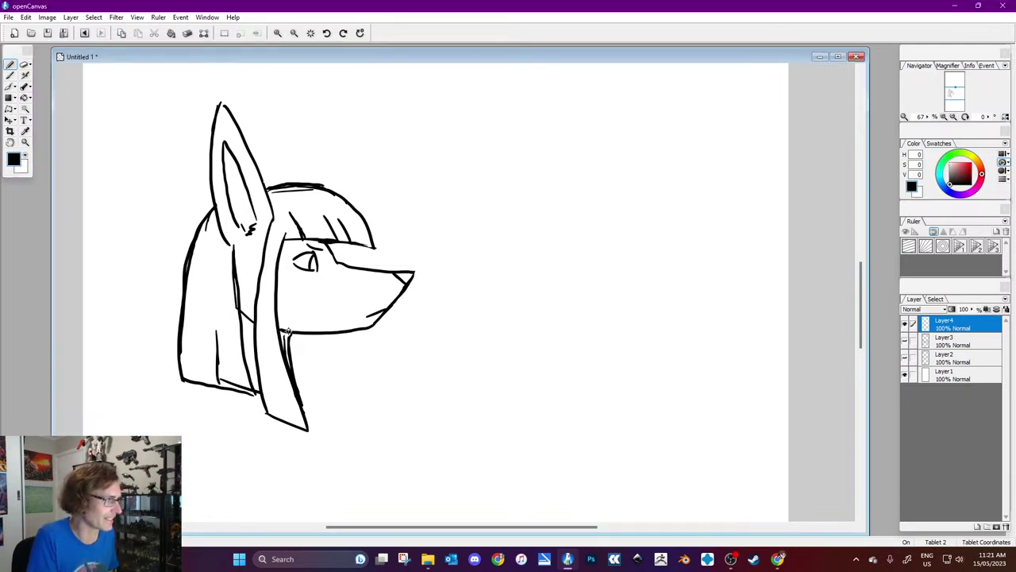
click(23, 155)
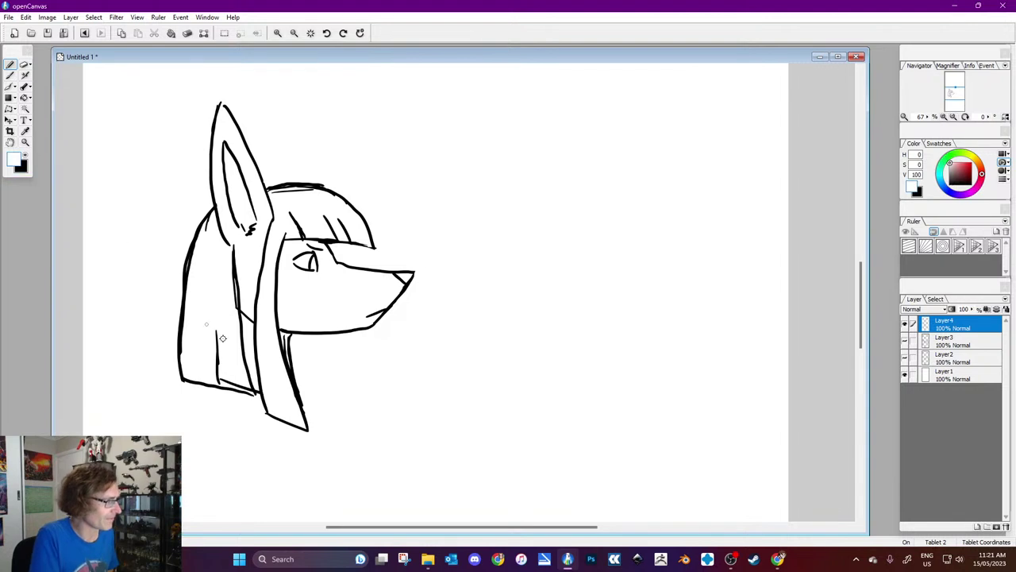
drag(220, 378, 245, 387)
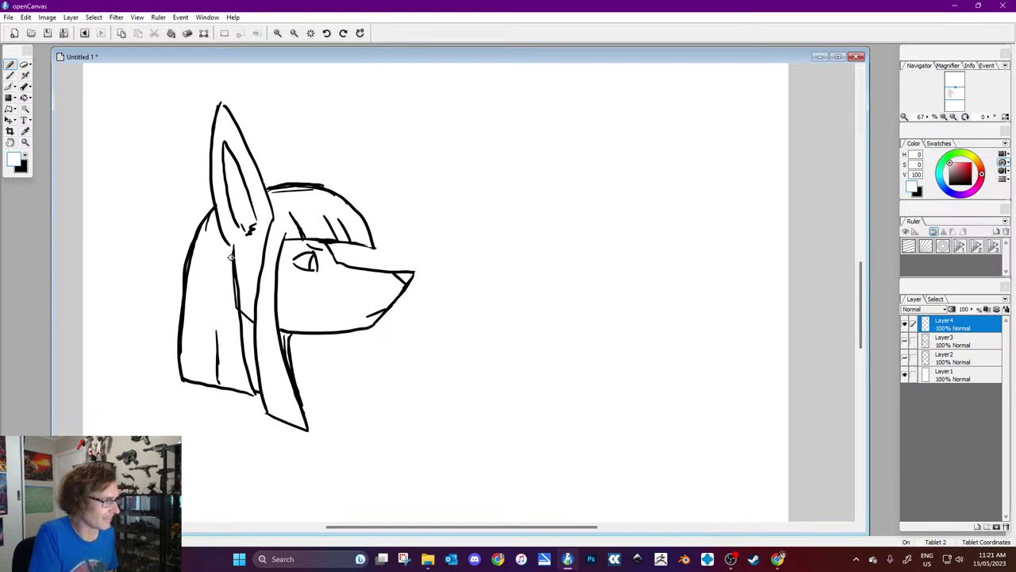
drag(229, 253, 236, 306)
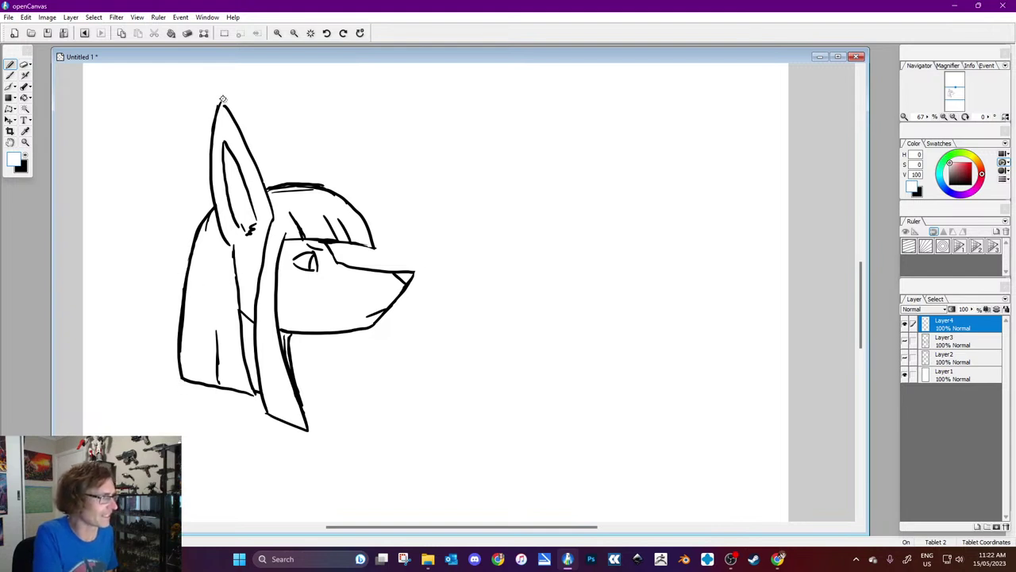
Step: Close the ear tip, add a shoulder line below the rear hair in black, and trim the fringe outline in white
click(30, 156)
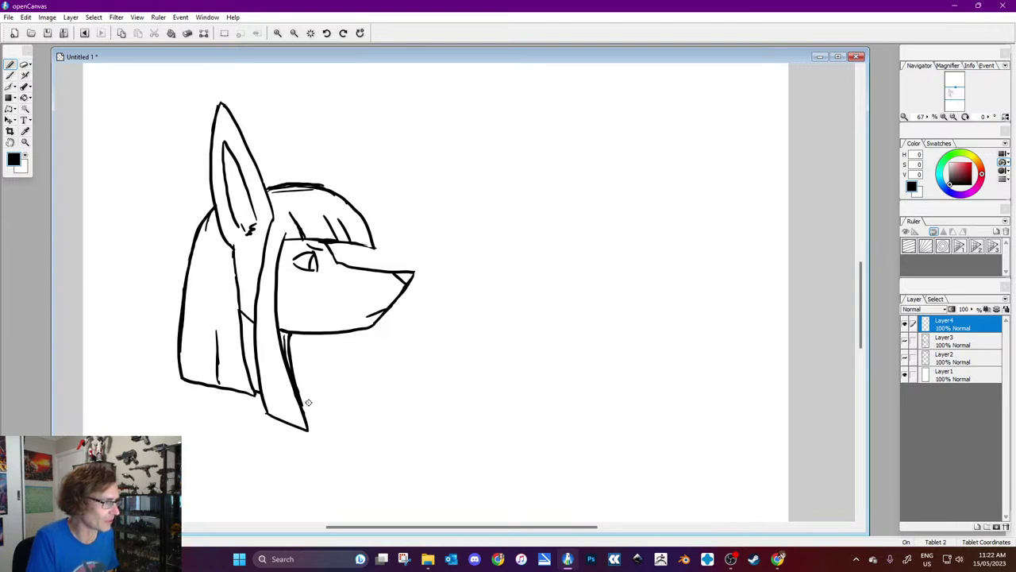
drag(187, 381, 169, 429)
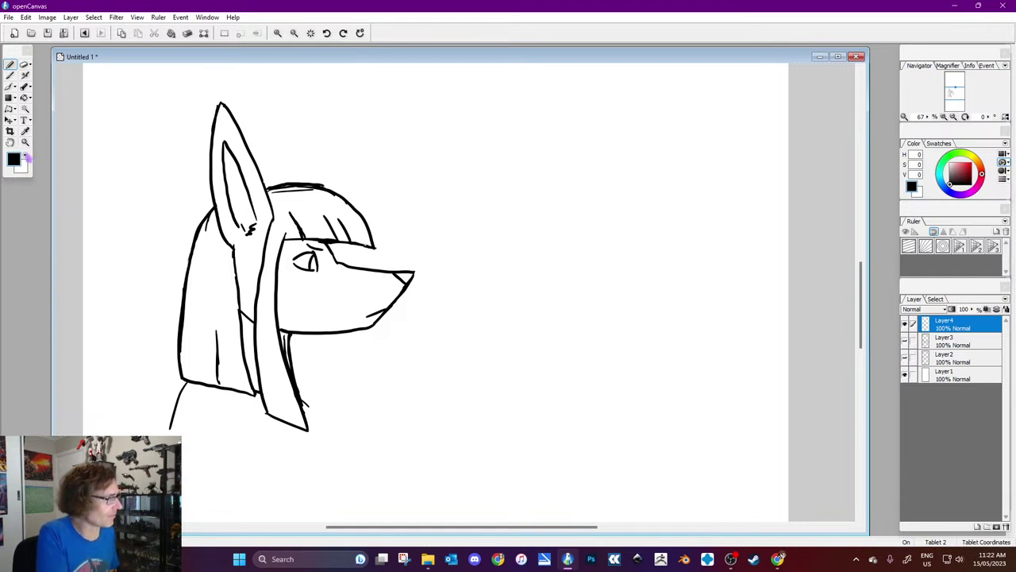
key(x)
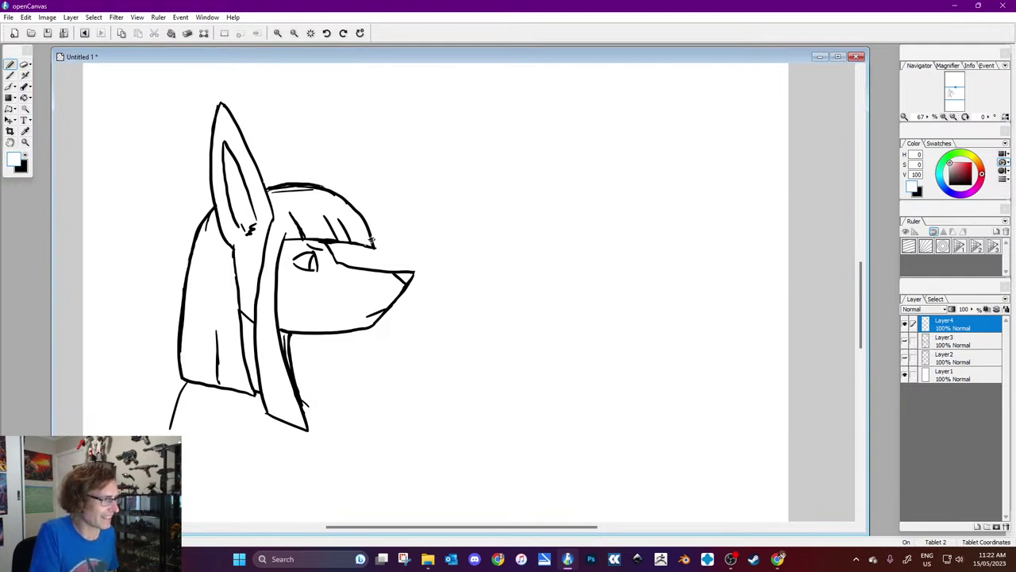
Step: Draw a second jackal-like head in black facing the first, with a pointed muzzle, jaw line, brow and eye
click(29, 164)
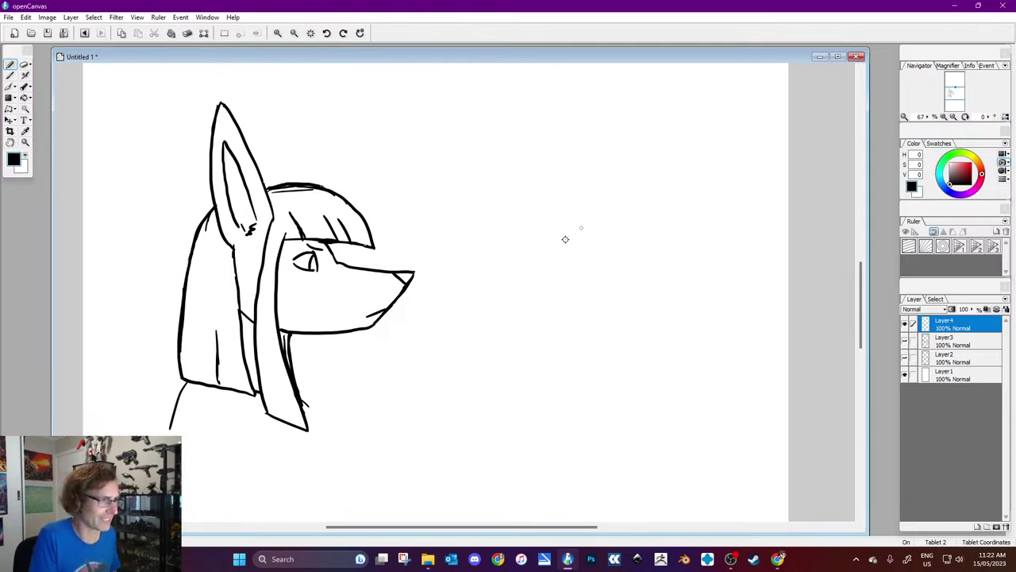
mouse_move(579, 239)
mouse_down()
mouse_move(562, 259)
mouse_move(491, 268)
mouse_move(506, 310)
mouse_move(541, 329)
mouse_move(659, 340)
mouse_up()
drag(563, 261, 581, 236)
mouse_move(584, 271)
mouse_down()
mouse_move(594, 240)
mouse_move(607, 258)
mouse_move(592, 267)
mouse_up()
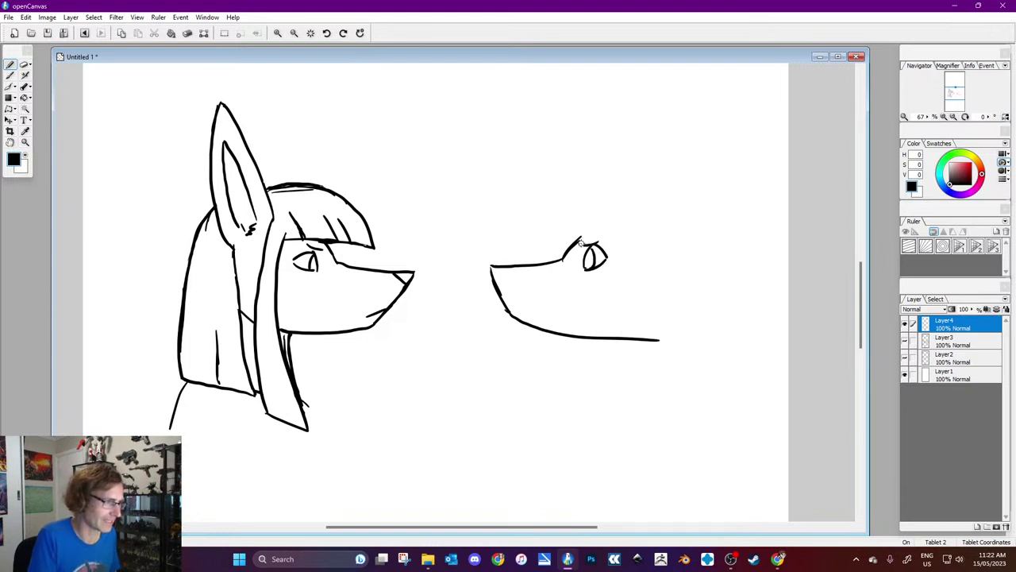
Step: Add the second head's nose line, forehead line and a tall upright ear with an inner ear outline
mouse_move(492, 278)
mouse_down()
mouse_move(564, 255)
mouse_move(707, 115)
mouse_up()
drag(671, 160, 706, 113)
mouse_move(664, 170)
mouse_down()
mouse_move(724, 103)
mouse_move(727, 191)
mouse_move(700, 258)
mouse_up()
mouse_move(660, 225)
mouse_down()
mouse_move(718, 133)
mouse_move(684, 241)
mouse_move(655, 239)
mouse_move(677, 249)
mouse_up()
Step: Try a rounded hair outline arching forward from the second head's ear over the forehead
mouse_move(653, 184)
mouse_down()
mouse_move(627, 165)
mouse_move(635, 173)
mouse_move(500, 225)
mouse_up()
key(ctrl+z)
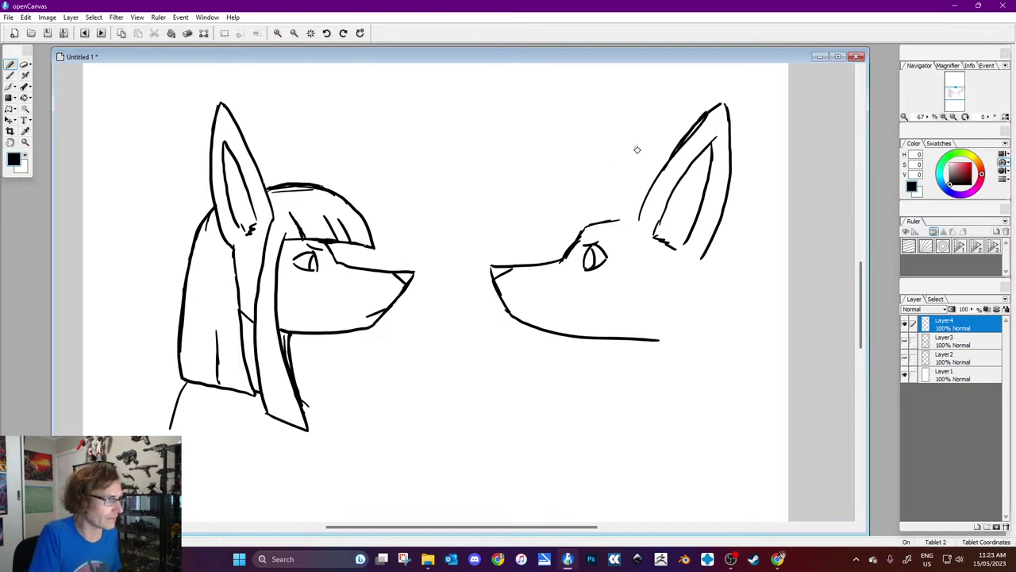
mouse_move(650, 178)
mouse_down()
mouse_move(630, 156)
mouse_move(579, 153)
mouse_up()
key(ctrl+z)
mouse_move(656, 173)
mouse_down()
mouse_move(593, 155)
mouse_move(545, 189)
mouse_up()
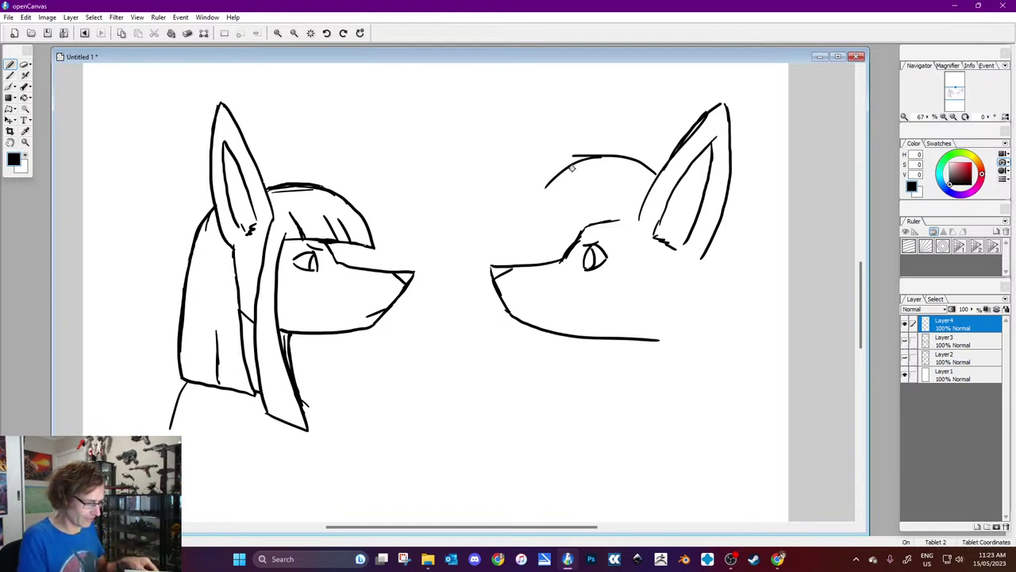
mouse_move(730, 558)
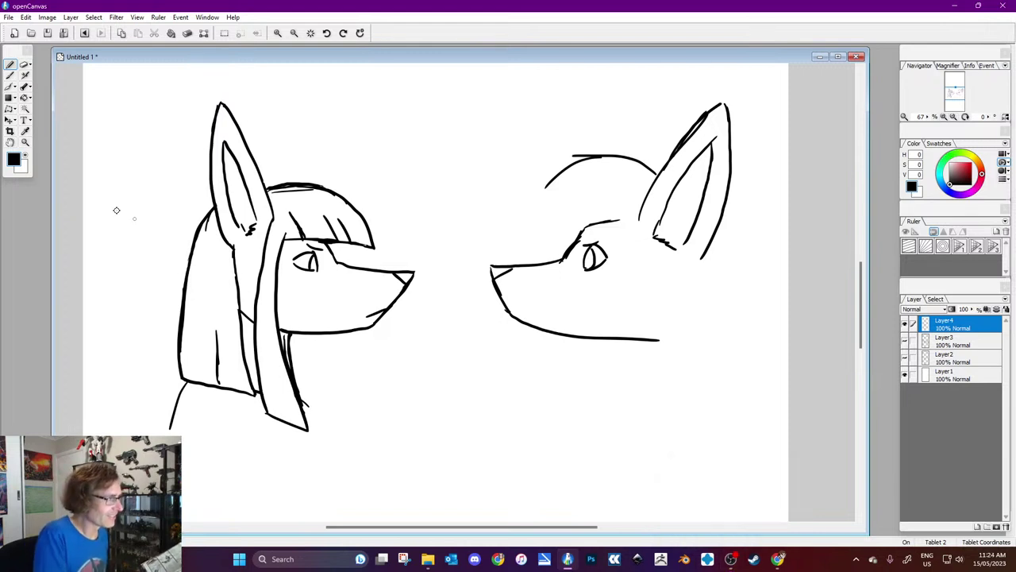
Step: Paint out the second head's rounded hair outline in white and thin the front edge of its ear
click(30, 157)
mouse_move(554, 163)
mouse_down()
mouse_move(545, 187)
mouse_move(575, 156)
mouse_move(555, 165)
mouse_move(604, 146)
mouse_move(563, 172)
mouse_move(627, 147)
mouse_move(597, 174)
mouse_move(635, 150)
mouse_move(600, 174)
mouse_move(655, 172)
mouse_up()
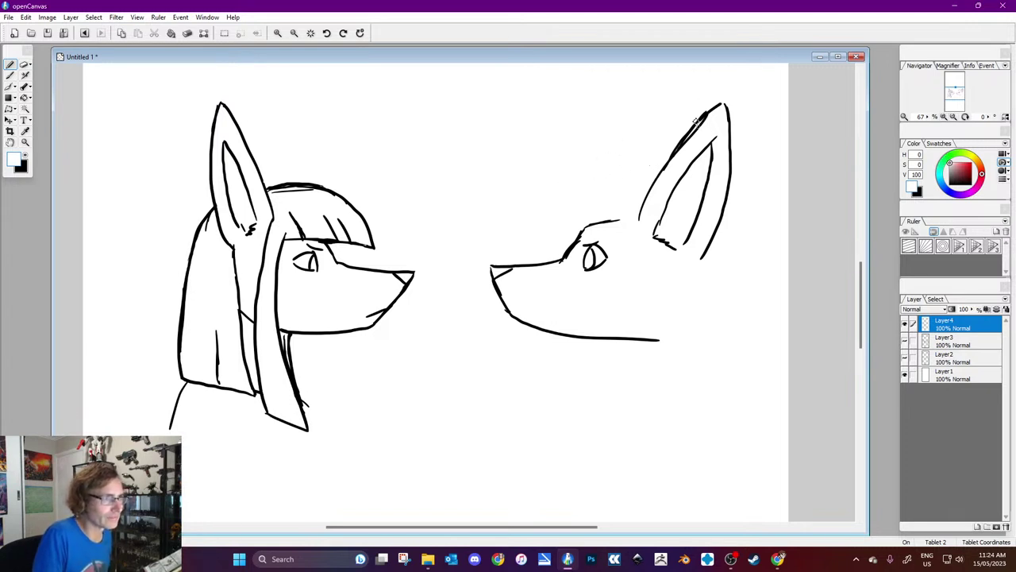
drag(697, 127, 662, 175)
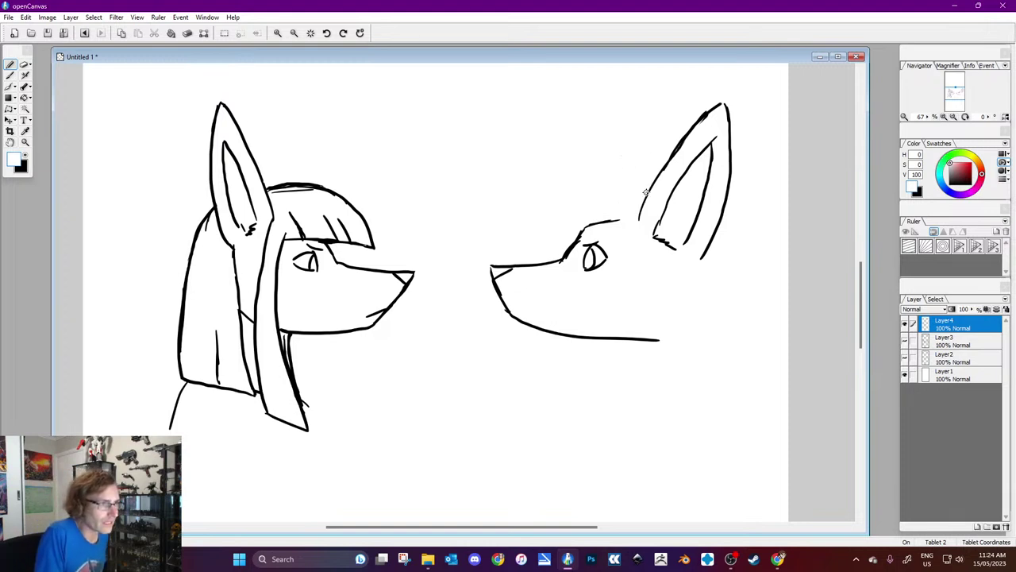
Step: Draw a spiky fringe over the second head's forehead, a long straight lock beside the face and the rear hair outline in black
click(25, 164)
mouse_move(653, 182)
mouse_down()
mouse_move(574, 161)
mouse_move(540, 168)
mouse_move(584, 182)
mouse_move(516, 226)
mouse_move(566, 213)
mouse_move(528, 258)
mouse_move(599, 219)
mouse_move(560, 277)
mouse_up()
mouse_move(614, 228)
mouse_down()
mouse_move(562, 273)
mouse_move(639, 219)
mouse_move(623, 440)
mouse_up()
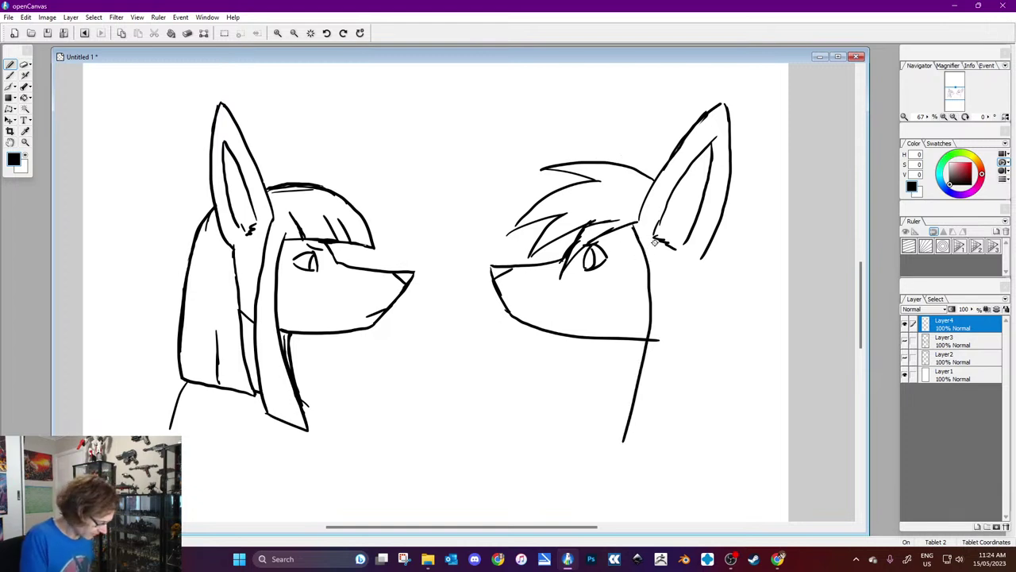
mouse_move(721, 224)
mouse_down()
mouse_move(732, 250)
mouse_move(727, 415)
mouse_up()
mouse_move(649, 236)
mouse_down()
mouse_move(669, 357)
mouse_move(656, 433)
mouse_move(624, 441)
mouse_up()
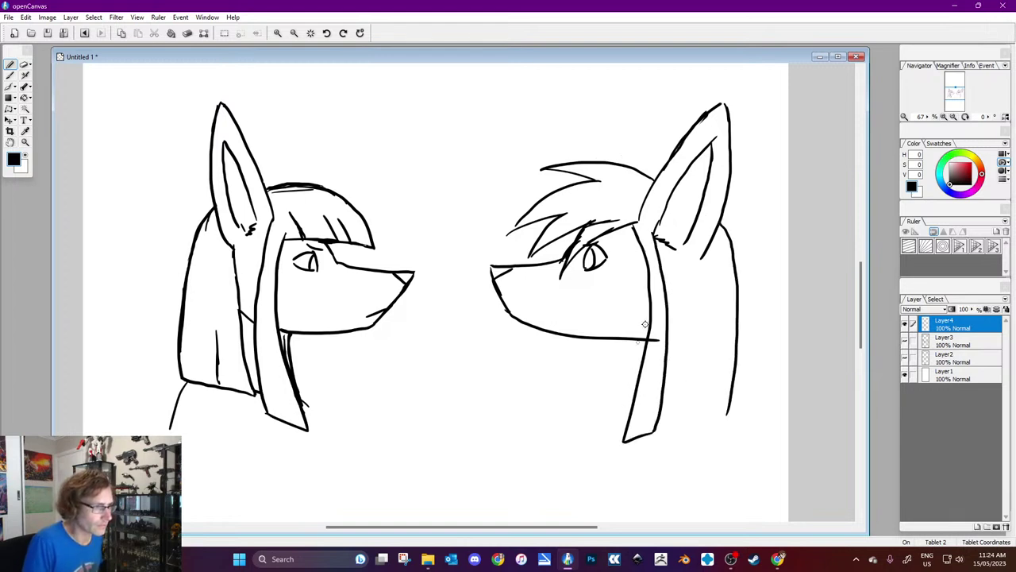
Step: Add an angular marking under the second head's eye, fill in the nose, and draw the neck with a collar line
drag(601, 268, 622, 276)
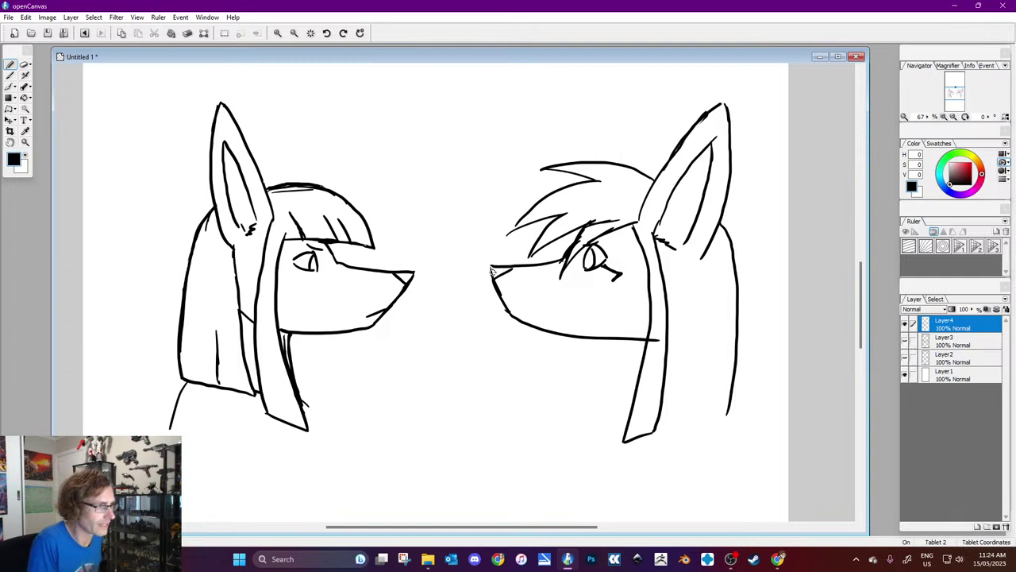
drag(493, 271, 500, 278)
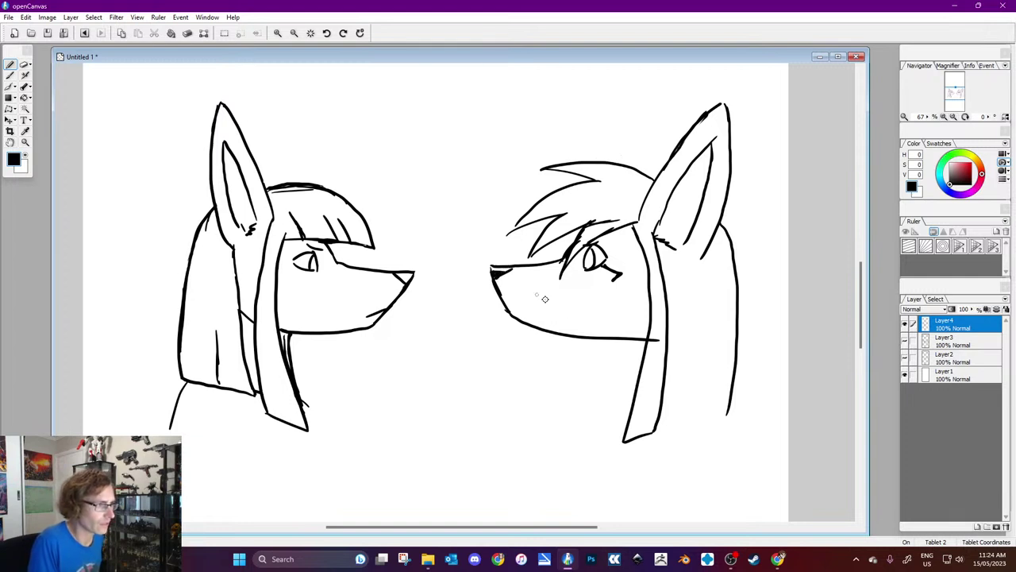
drag(627, 341, 609, 404)
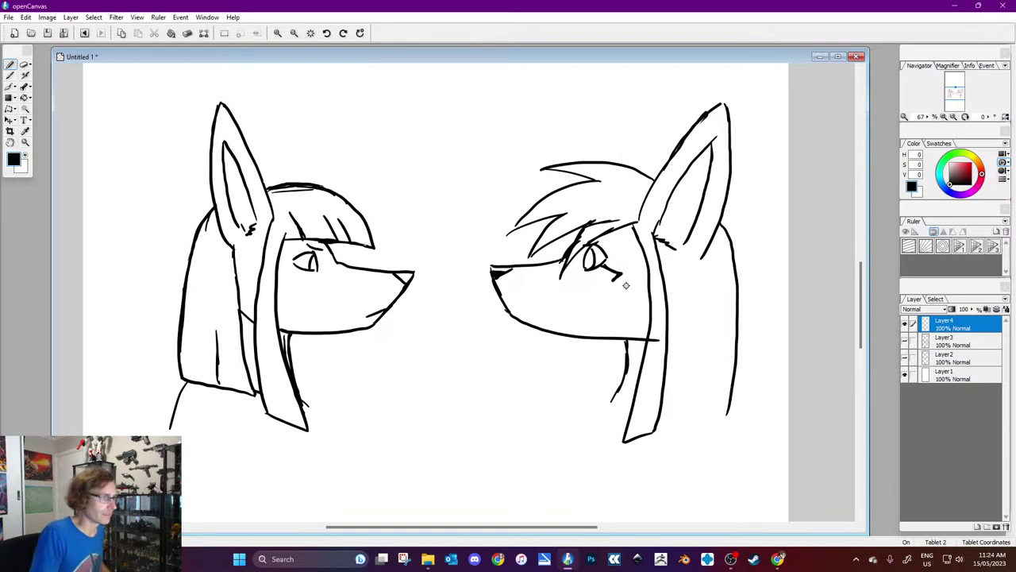
drag(636, 382, 614, 399)
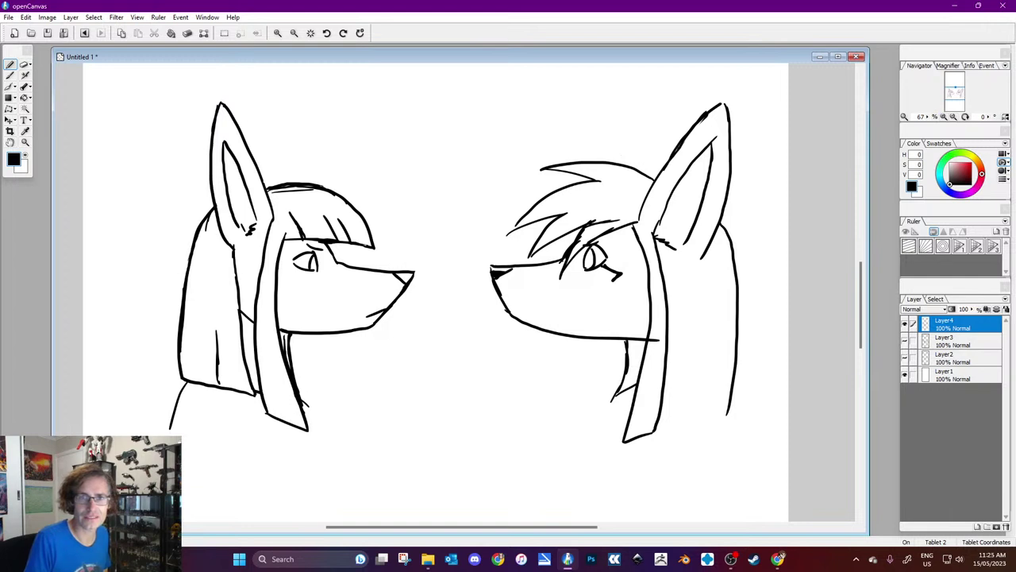
Step: Darken the second head's upper eyelid and draw a mouth line along the muzzle
click(779, 558)
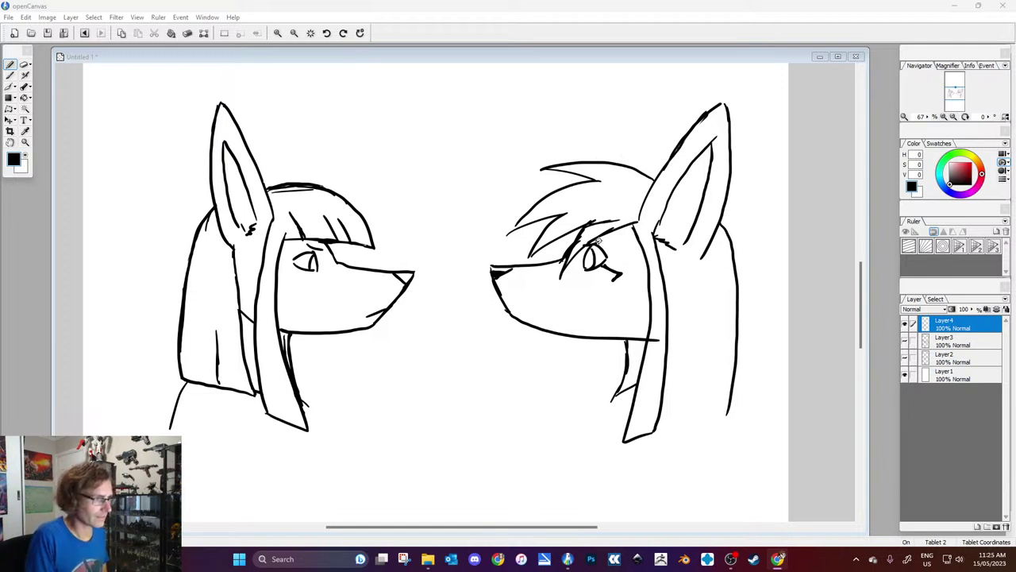
click(597, 241)
key(x)
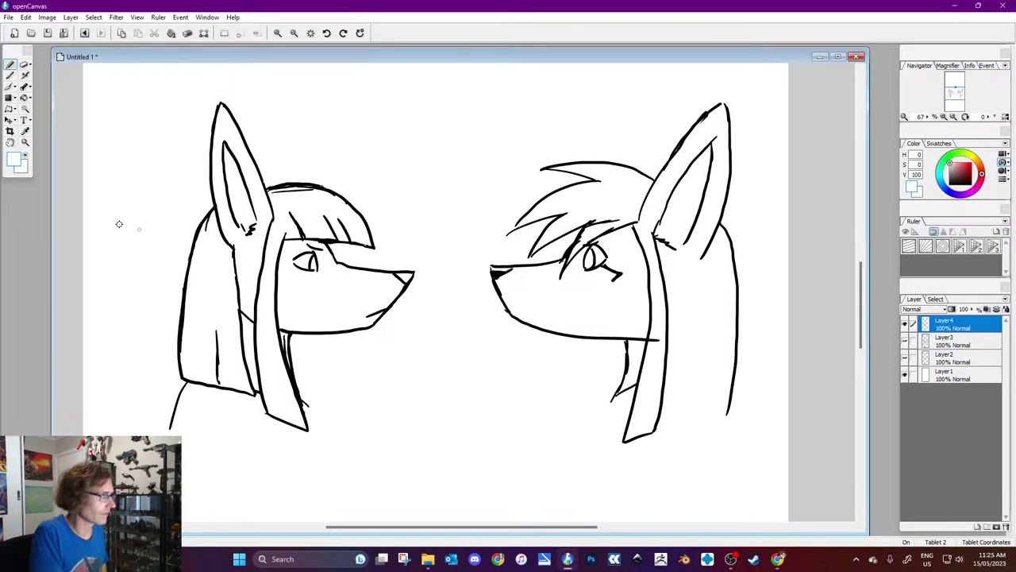
key(x)
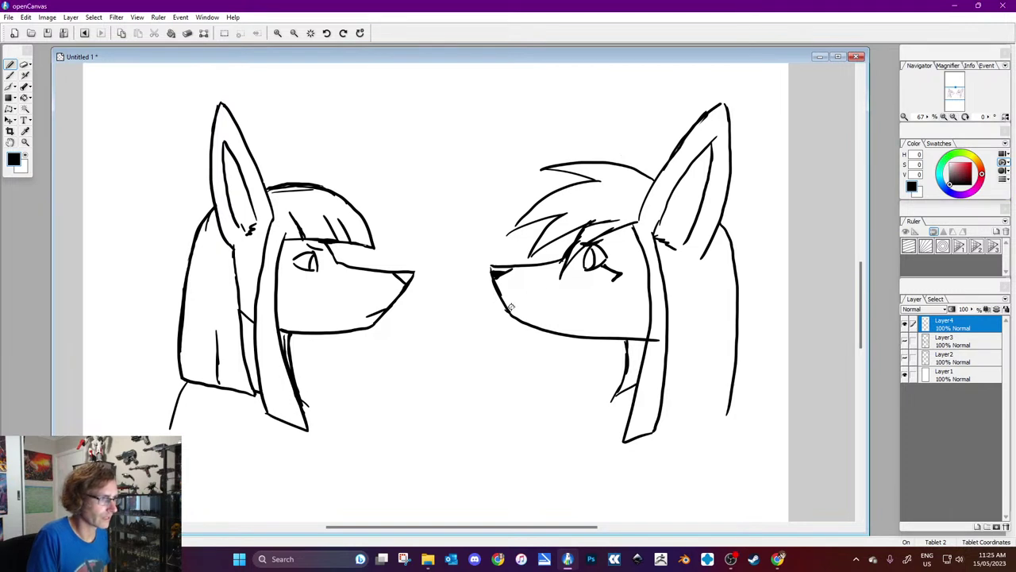
drag(509, 305, 562, 298)
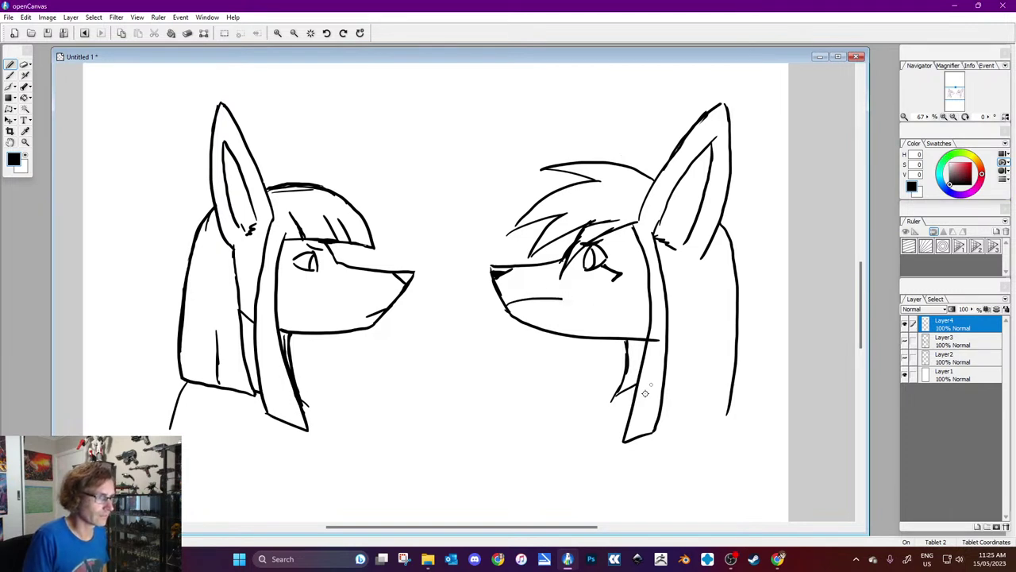
Step: Complete the second head's neck base, the lower edge of its rear hair and the bottom of its ear
mouse_move(620, 390)
mouse_down()
mouse_move(597, 414)
mouse_move(608, 398)
mouse_move(639, 390)
mouse_move(608, 403)
mouse_move(627, 416)
mouse_up()
drag(665, 380, 699, 380)
mouse_move(659, 407)
mouse_down()
mouse_move(703, 386)
mouse_move(695, 382)
mouse_move(727, 409)
mouse_up()
drag(702, 252, 670, 248)
Step: Draw the first head's chest and shoulder lines, and outline its rear hair fuller and longer down to the shoulder
drag(304, 403, 353, 484)
mouse_move(248, 394)
mouse_down()
mouse_move(223, 393)
mouse_move(238, 394)
mouse_move(170, 426)
mouse_up()
mouse_move(201, 216)
mouse_down()
mouse_move(174, 305)
mouse_move(173, 420)
mouse_up()
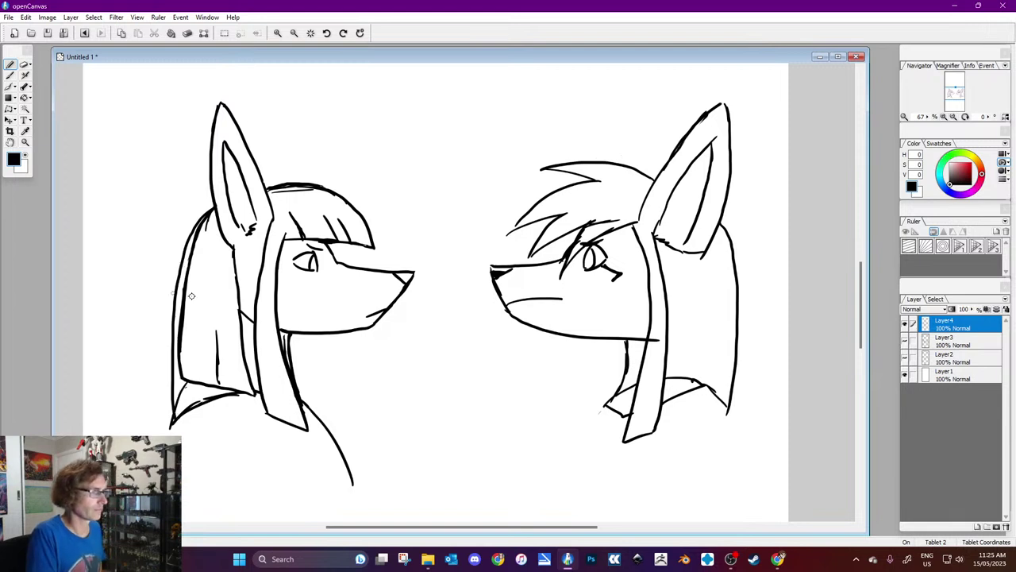
Step: Paint out the first head's old inner rear hair lines and the stray lines in the second head's fringe in white
click(26, 158)
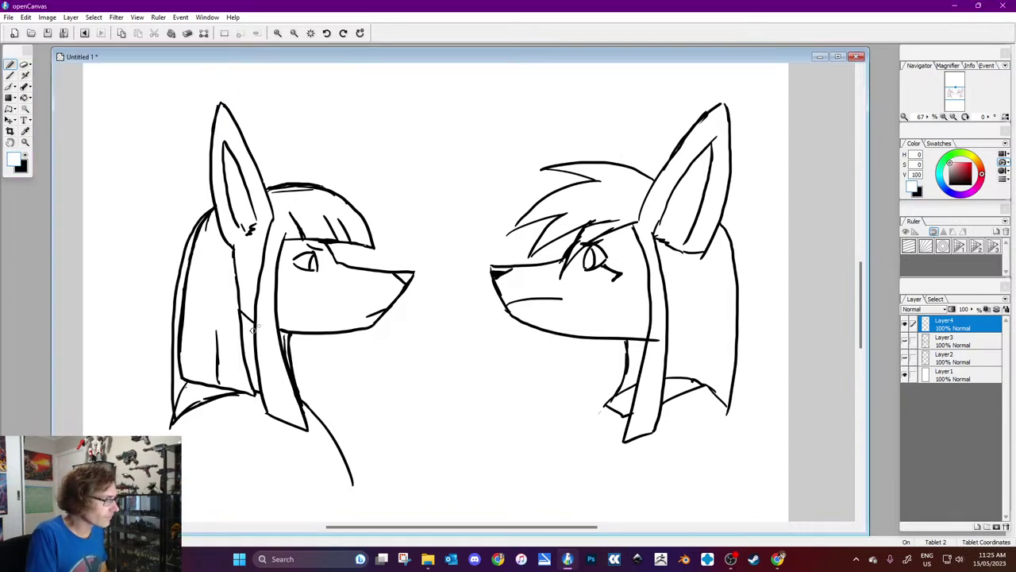
mouse_move(199, 385)
mouse_down()
mouse_move(180, 366)
mouse_move(190, 390)
mouse_move(182, 370)
mouse_move(179, 402)
mouse_move(182, 307)
mouse_move(205, 222)
mouse_move(220, 221)
mouse_up()
mouse_move(214, 330)
mouse_down()
mouse_move(198, 380)
mouse_move(230, 358)
mouse_move(207, 394)
mouse_move(234, 379)
mouse_move(186, 404)
mouse_move(238, 386)
mouse_move(180, 402)
mouse_up()
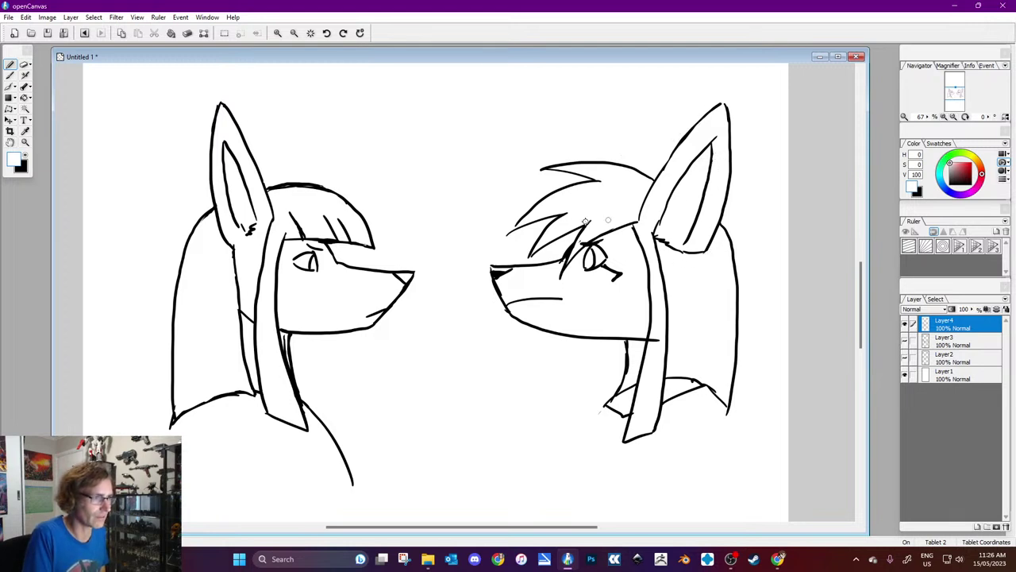
Step: Redraw the front edge of the second head's long lock and ear base in black, and paint out the old lock edge in white
click(30, 156)
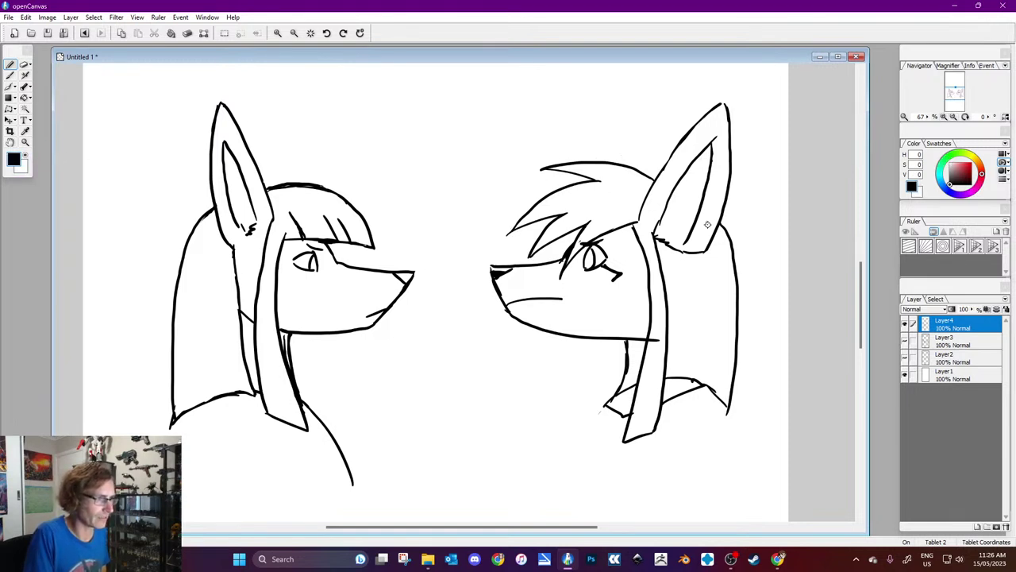
drag(653, 241, 643, 216)
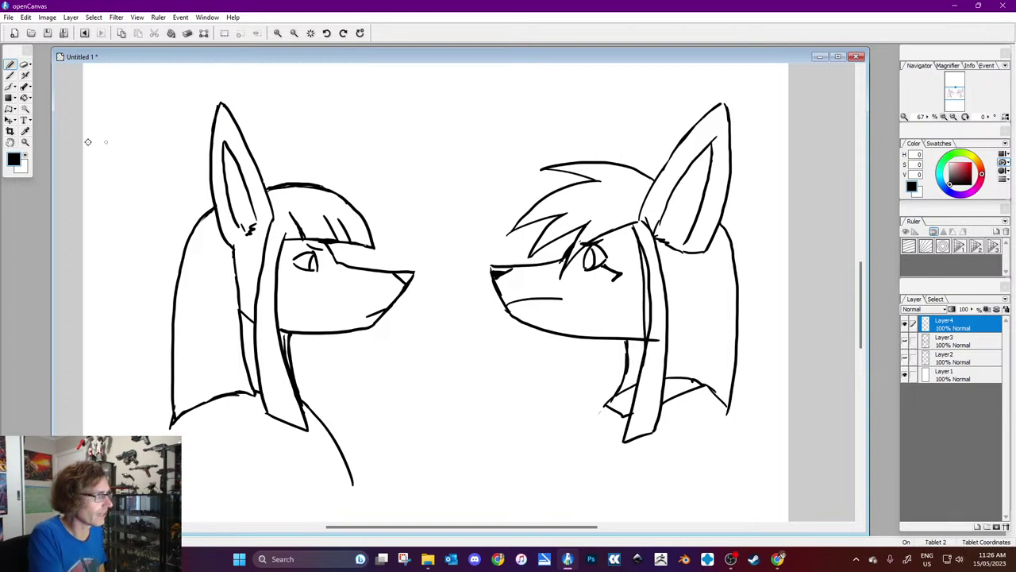
key(x)
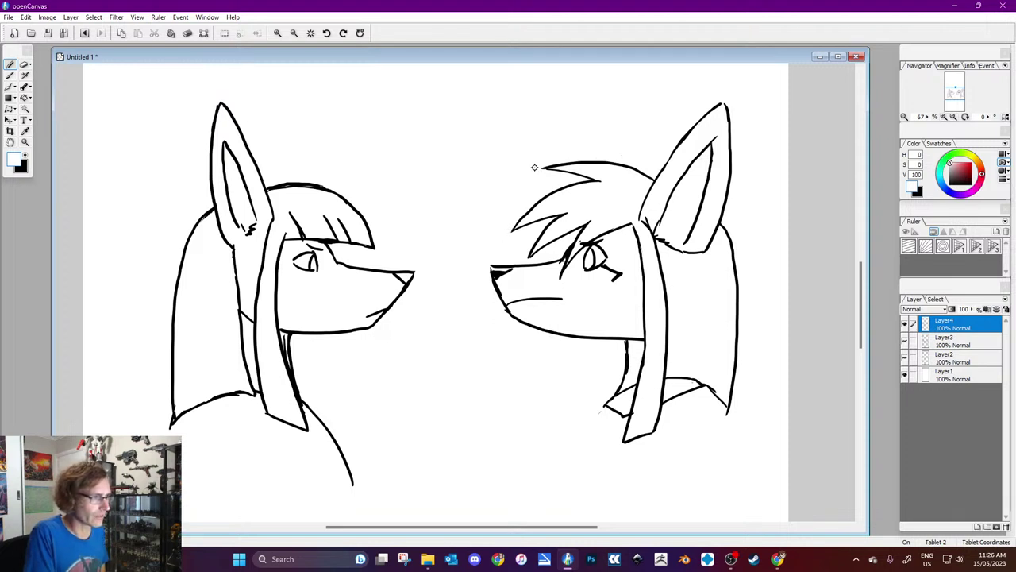
click(26, 158)
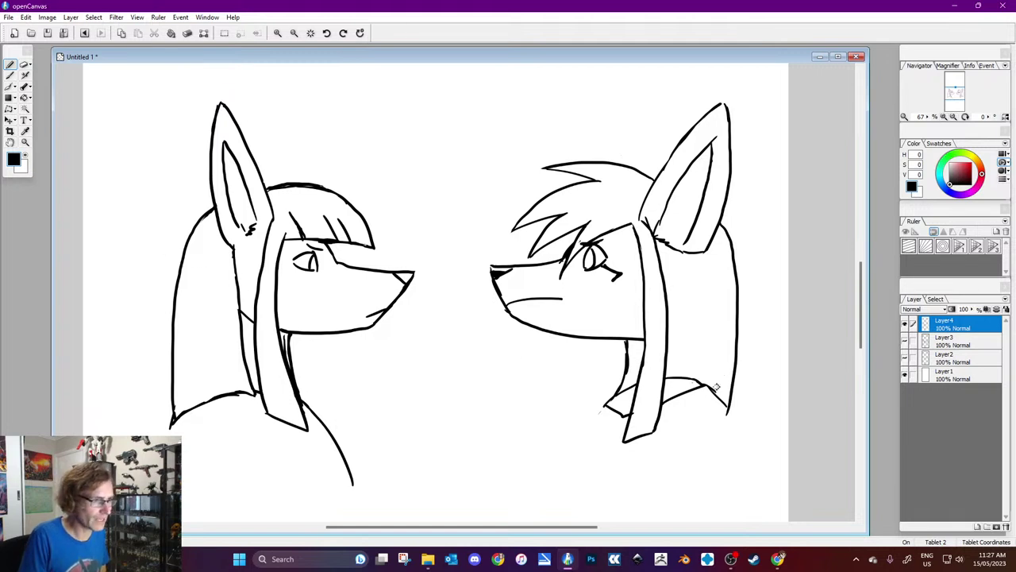
Step: Draw the second head's shoulder, chest and arm lines in black, and add the collar's upper edge around the base of its neck
drag(705, 383, 728, 403)
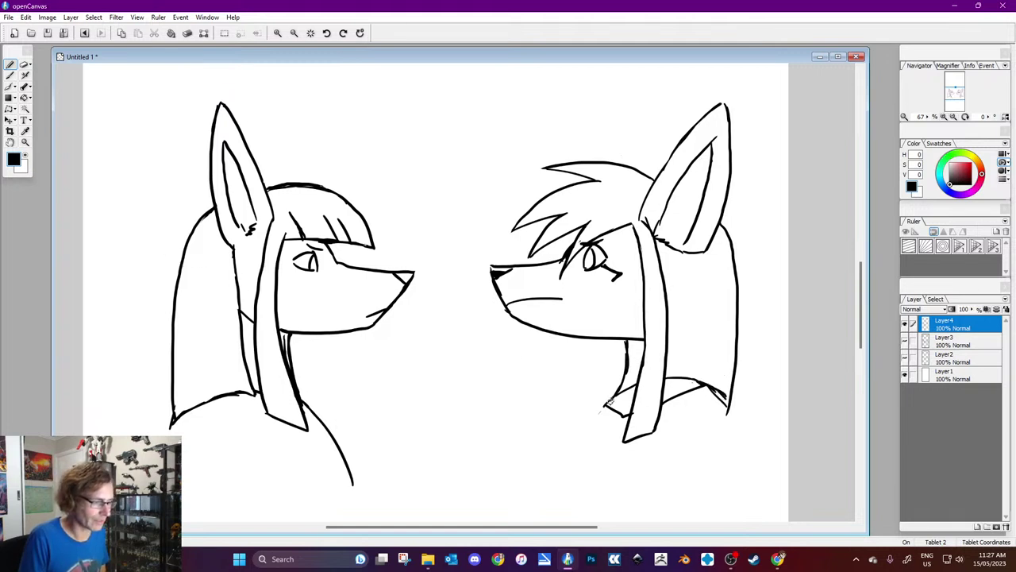
drag(625, 433, 603, 454)
drag(679, 394, 698, 470)
mouse_move(610, 401)
mouse_down()
mouse_move(584, 435)
mouse_move(578, 470)
mouse_up()
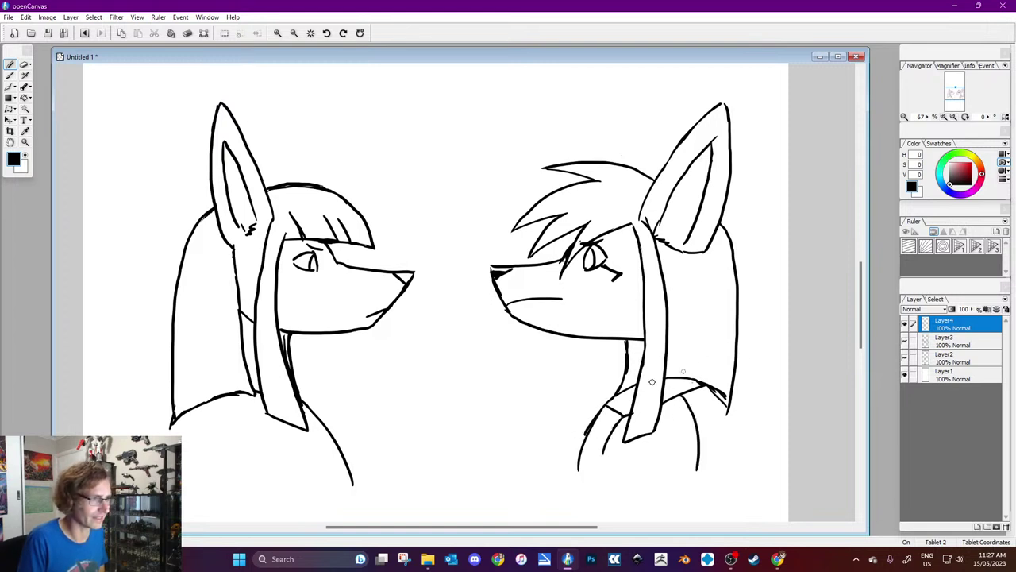
mouse_move(664, 371)
mouse_down()
mouse_move(717, 368)
mouse_move(720, 397)
mouse_move(715, 337)
mouse_up()
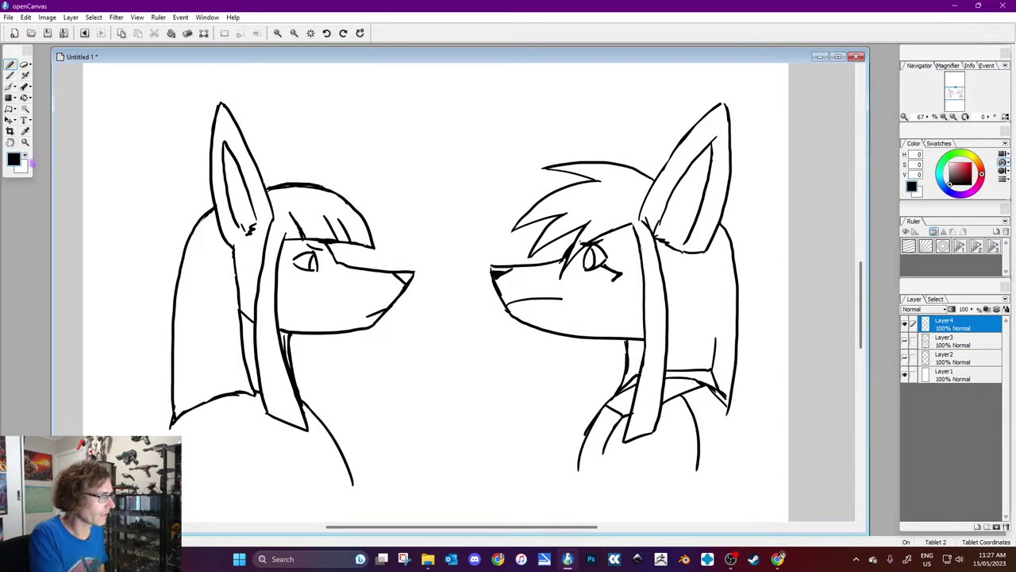
Step: Paint out the stray lines at the second head's ear base and the lower rear corner of its hair in white
click(26, 156)
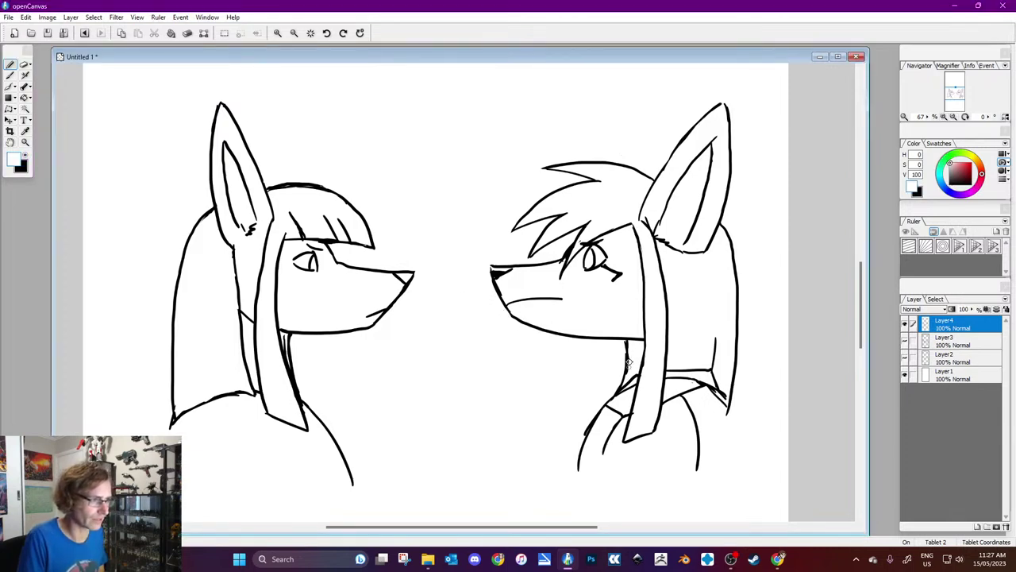
click(26, 156)
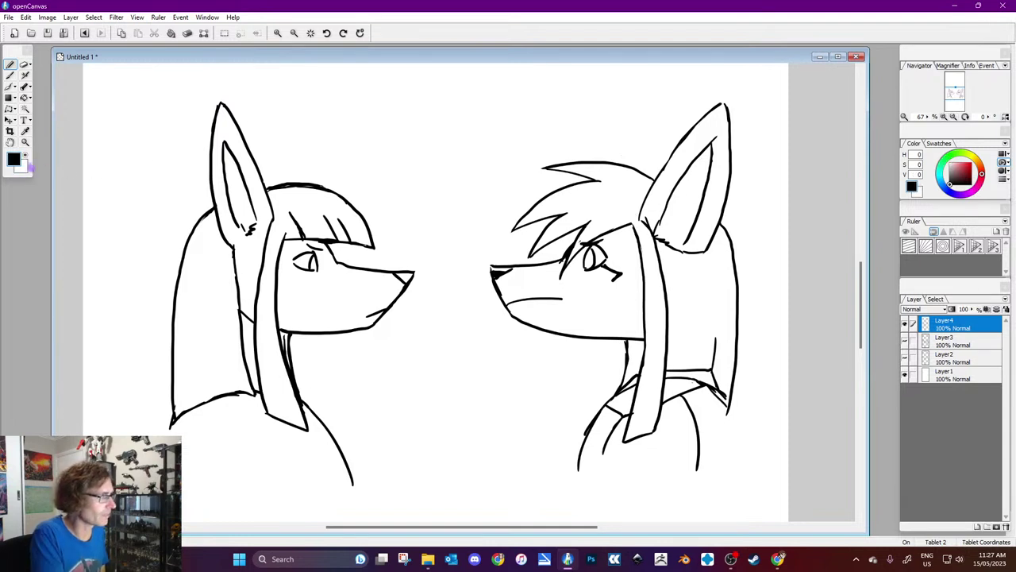
click(26, 156)
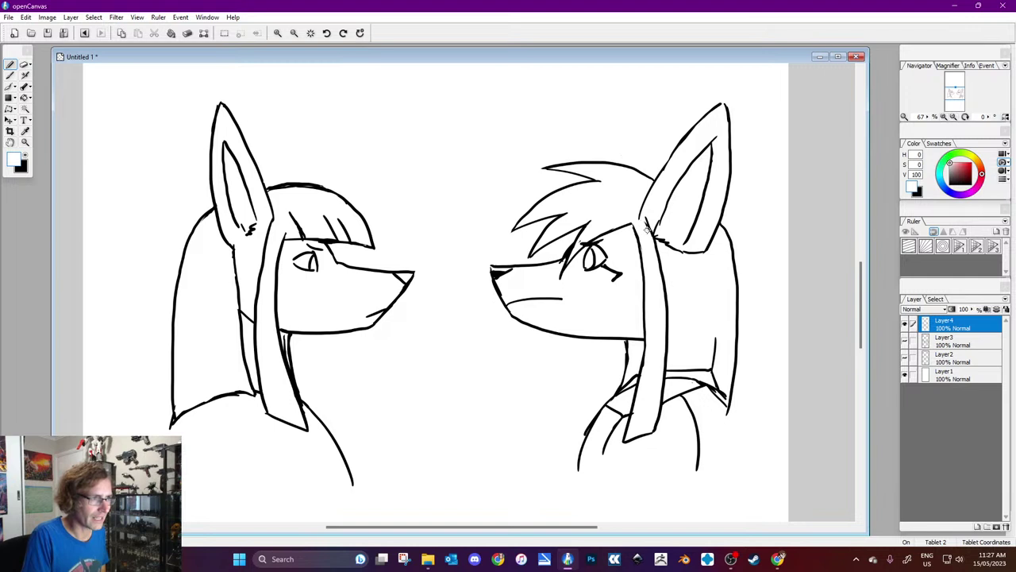
click(26, 157)
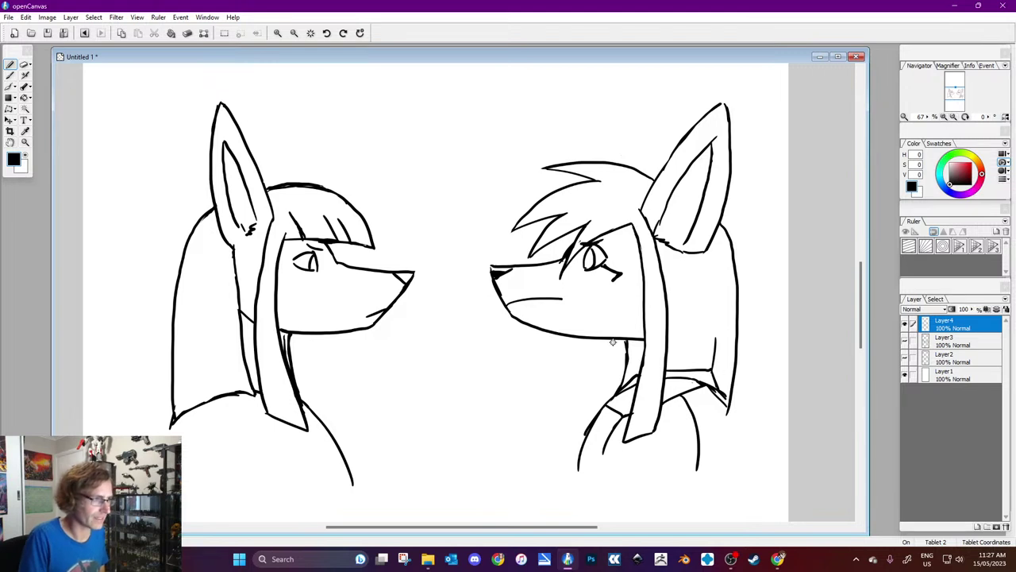
click(26, 157)
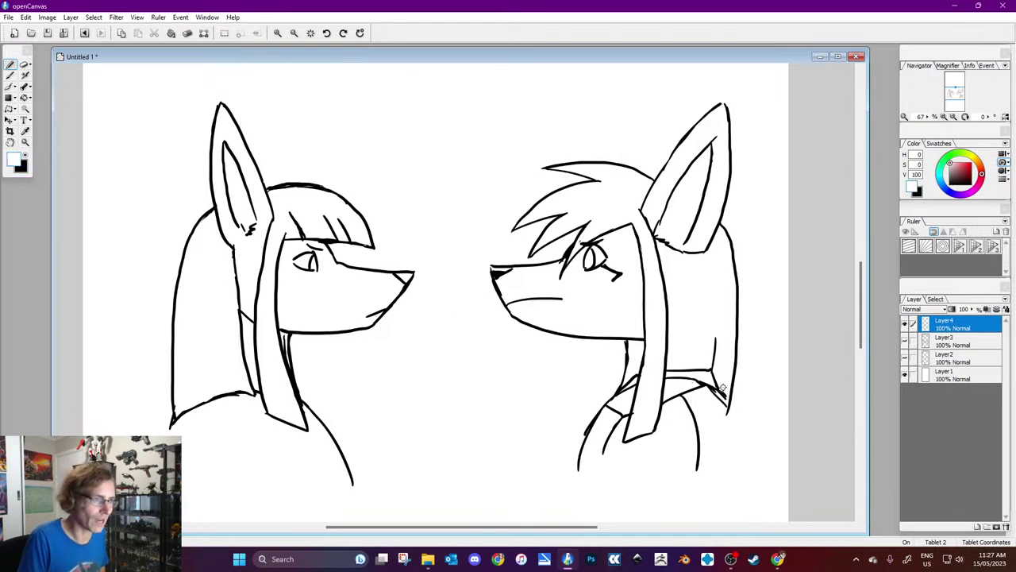
mouse_move(724, 398)
mouse_down()
mouse_move(710, 385)
mouse_move(729, 415)
mouse_up()
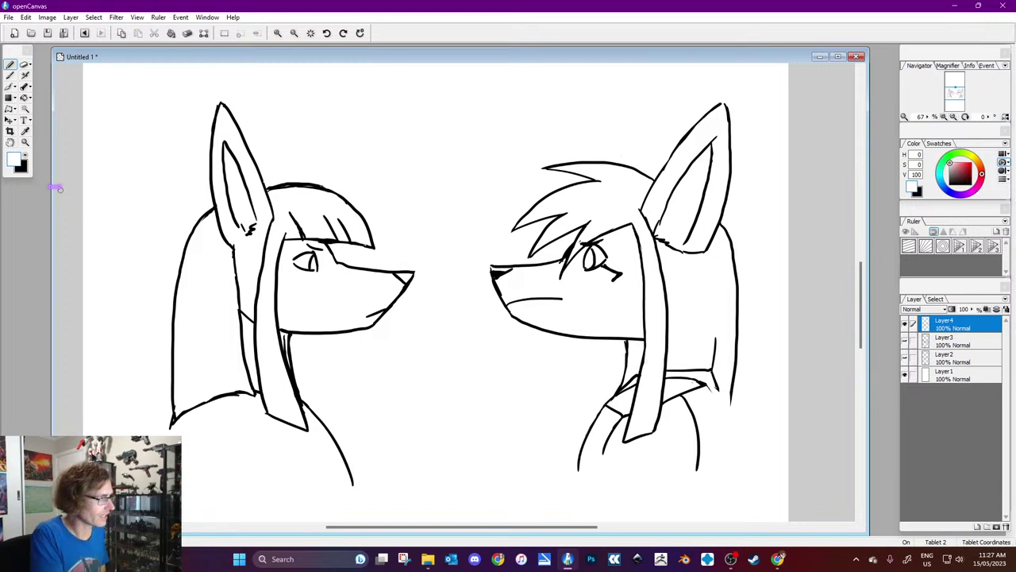
Step: Redraw the second figure's upper back line in black, and add a jagged fur line on its cheek behind the long lock
click(27, 155)
drag(705, 384, 736, 441)
mouse_move(699, 383)
mouse_down()
mouse_move(716, 391)
mouse_move(737, 438)
mouse_up()
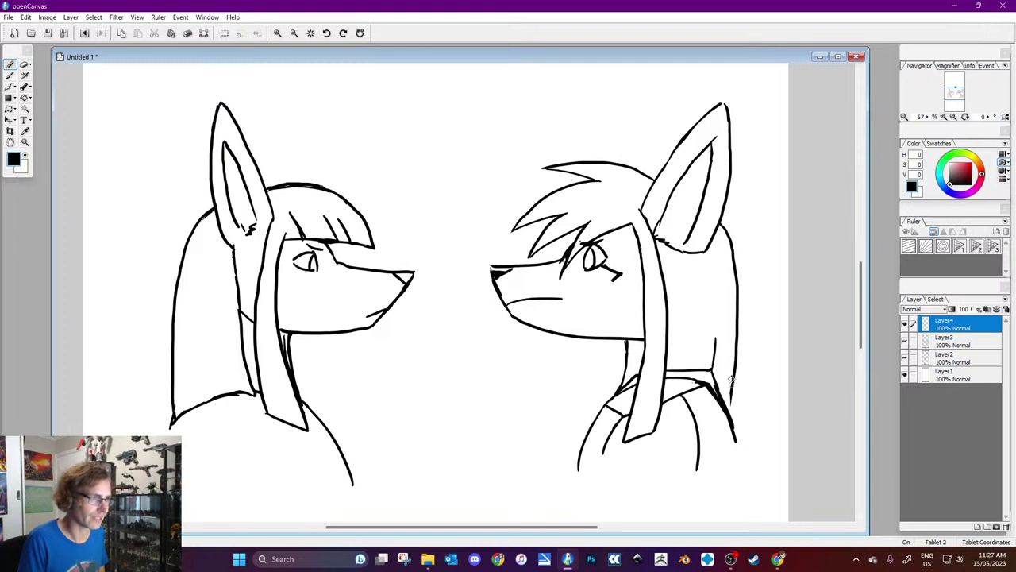
mouse_move(664, 263)
mouse_down()
mouse_move(684, 292)
mouse_move(673, 324)
mouse_up()
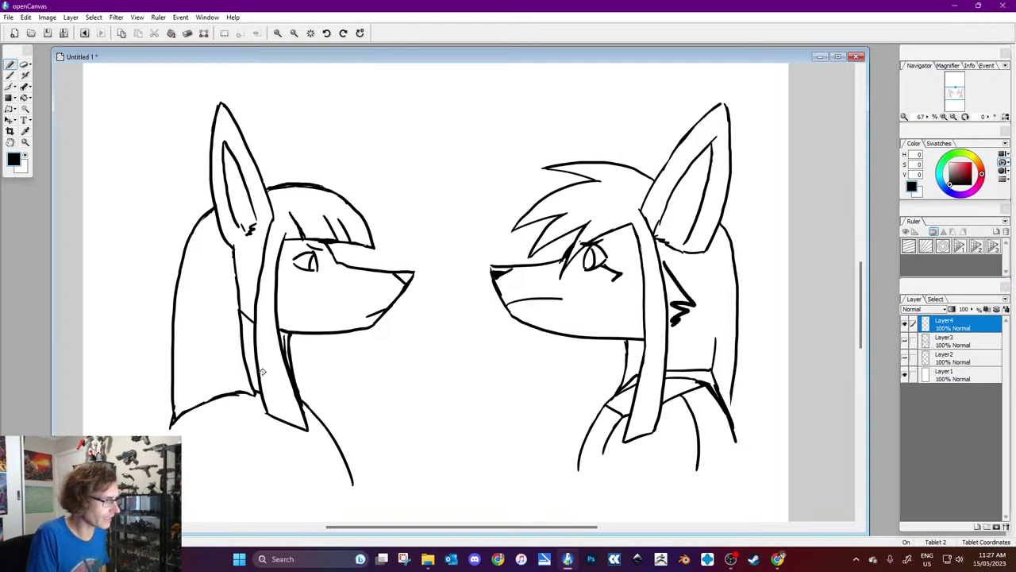
Step: Fill the first head's rear hair with diagonal hatching, from the shoulder up to behind the ear
mouse_move(248, 373)
mouse_down()
mouse_move(222, 389)
mouse_move(227, 368)
mouse_move(199, 393)
mouse_move(227, 352)
mouse_move(185, 410)
mouse_up()
drag(235, 333, 178, 411)
mouse_move(238, 334)
mouse_down()
mouse_move(196, 366)
mouse_move(176, 403)
mouse_up()
mouse_move(237, 306)
mouse_down()
mouse_move(173, 391)
mouse_move(175, 376)
mouse_up()
drag(235, 286, 173, 364)
mouse_move(235, 276)
mouse_down()
mouse_move(172, 340)
mouse_move(174, 324)
mouse_up()
mouse_move(230, 253)
mouse_down()
mouse_move(173, 312)
mouse_move(173, 300)
mouse_up()
mouse_move(231, 228)
mouse_down()
mouse_move(173, 278)
mouse_move(180, 254)
mouse_up()
drag(214, 211, 202, 226)
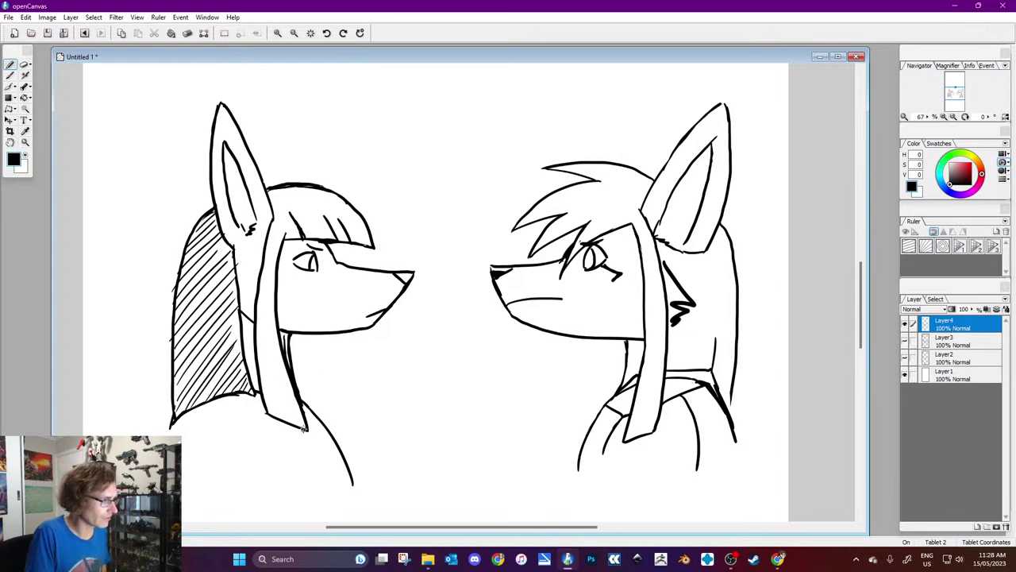
Step: Hatch the first head's long front lock with short diagonal strokes from its tip up to the fringe
drag(300, 415, 275, 422)
mouse_move(292, 387)
mouse_down()
mouse_move(267, 414)
mouse_move(264, 407)
mouse_up()
drag(281, 370, 260, 406)
drag(288, 356, 263, 392)
mouse_move(282, 341)
mouse_down()
mouse_move(261, 372)
mouse_move(257, 364)
mouse_up()
mouse_move(276, 321)
mouse_down()
mouse_move(253, 349)
mouse_move(254, 333)
mouse_up()
mouse_move(275, 300)
mouse_down()
mouse_move(253, 327)
mouse_move(256, 316)
mouse_up()
drag(276, 274, 260, 290)
mouse_move(279, 256)
mouse_down()
mouse_move(262, 278)
mouse_move(263, 268)
mouse_up()
mouse_move(281, 238)
mouse_down()
mouse_move(266, 256)
mouse_move(268, 246)
mouse_up()
Step: Hatch the crown and fringe of the first head with diagonal strokes
drag(283, 186, 267, 203)
drag(287, 187, 273, 208)
drag(315, 181, 273, 216)
mouse_move(326, 188)
mouse_down()
mouse_move(268, 227)
mouse_move(266, 242)
mouse_move(280, 238)
mouse_up()
mouse_move(340, 205)
mouse_down()
mouse_move(299, 238)
mouse_move(349, 214)
mouse_move(327, 238)
mouse_move(357, 243)
mouse_up()
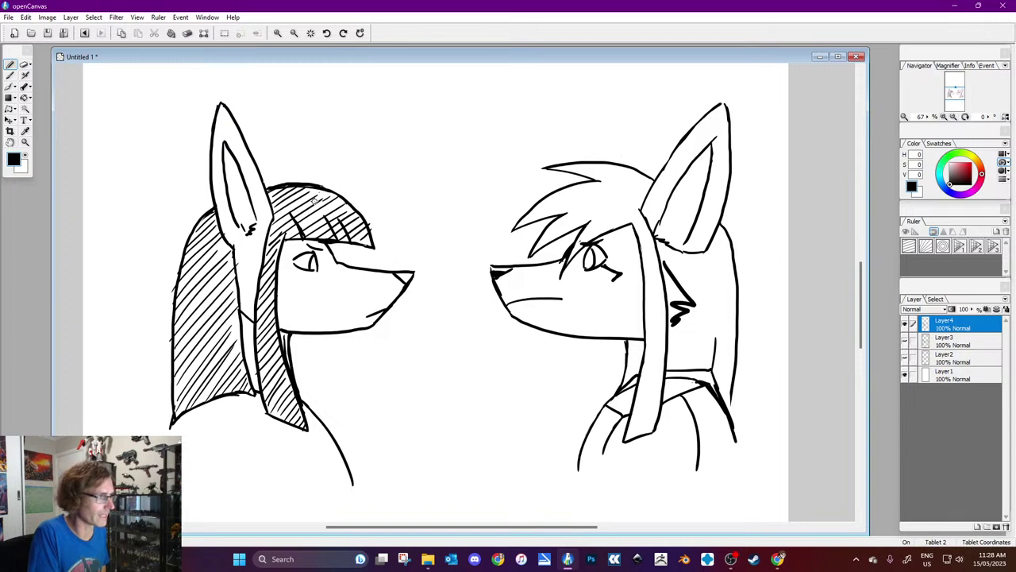
Step: Hatch the second head's spiky fringe and crown with slanted strokes up to the base of the ear
drag(562, 165, 618, 171)
drag(521, 220, 616, 177)
mouse_move(549, 218)
mouse_down()
mouse_move(652, 179)
mouse_move(640, 189)
mouse_up()
drag(534, 241, 643, 199)
mouse_move(582, 233)
mouse_down()
mouse_move(619, 216)
mouse_move(585, 239)
mouse_move(653, 222)
mouse_up()
mouse_move(621, 184)
mouse_down()
mouse_move(649, 178)
mouse_move(648, 168)
mouse_up()
Step: Hatch the second head's long front lock from the ear base down to its tip
mouse_move(634, 228)
mouse_down()
mouse_move(651, 217)
mouse_move(663, 247)
mouse_up()
mouse_move(650, 268)
mouse_down()
mouse_move(659, 261)
mouse_move(666, 316)
mouse_up()
mouse_move(646, 349)
mouse_down()
mouse_move(640, 377)
mouse_move(663, 372)
mouse_move(631, 393)
mouse_move(662, 387)
mouse_up()
mouse_move(627, 420)
mouse_down()
mouse_move(659, 400)
mouse_move(659, 409)
mouse_up()
drag(624, 437, 659, 424)
Step: Hatch the second head's rear hair from behind the ear down to the collar
drag(726, 231, 706, 241)
drag(663, 270, 692, 254)
mouse_move(667, 273)
mouse_down()
mouse_move(731, 242)
mouse_move(676, 288)
mouse_move(734, 276)
mouse_move(706, 265)
mouse_move(677, 273)
mouse_move(732, 262)
mouse_up()
drag(689, 305, 738, 287)
mouse_move(672, 321)
mouse_down()
mouse_move(732, 300)
mouse_move(735, 308)
mouse_move(678, 359)
mouse_move(736, 325)
mouse_up()
drag(672, 357, 729, 335)
mouse_move(680, 359)
mouse_down()
mouse_move(739, 337)
mouse_move(731, 351)
mouse_up()
mouse_move(689, 378)
mouse_down()
mouse_move(714, 367)
mouse_move(739, 374)
mouse_up()
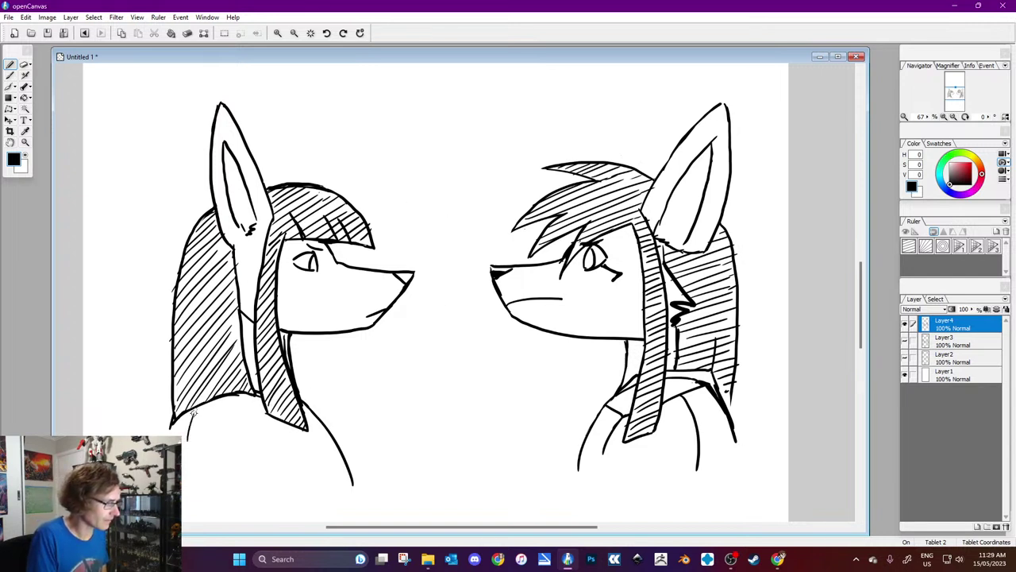
Step: Draw the first figure's near shoulder and arm lines below its rear hair, and emphasize its eye
drag(183, 419, 242, 403)
drag(238, 405, 282, 491)
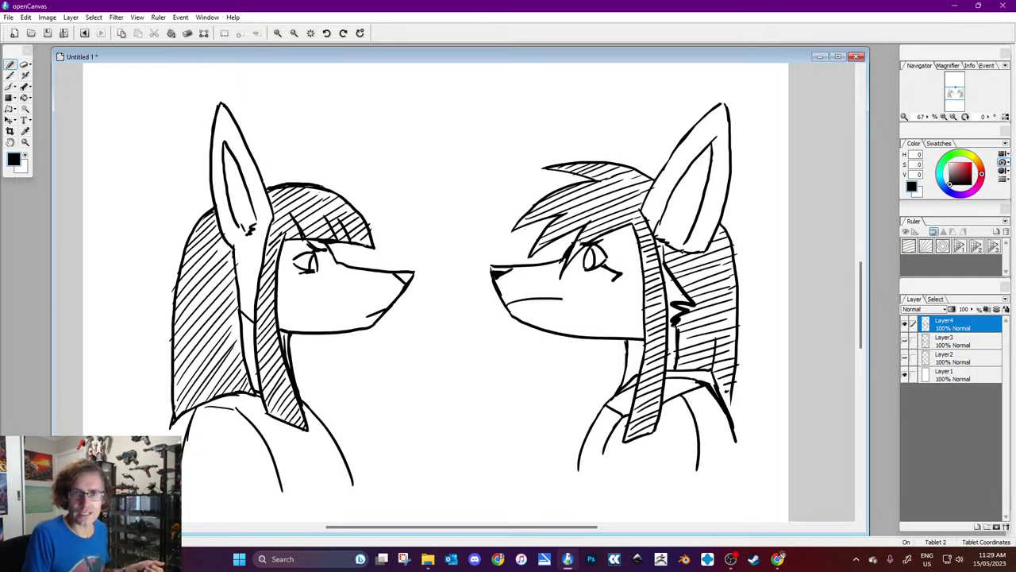
click(780, 558)
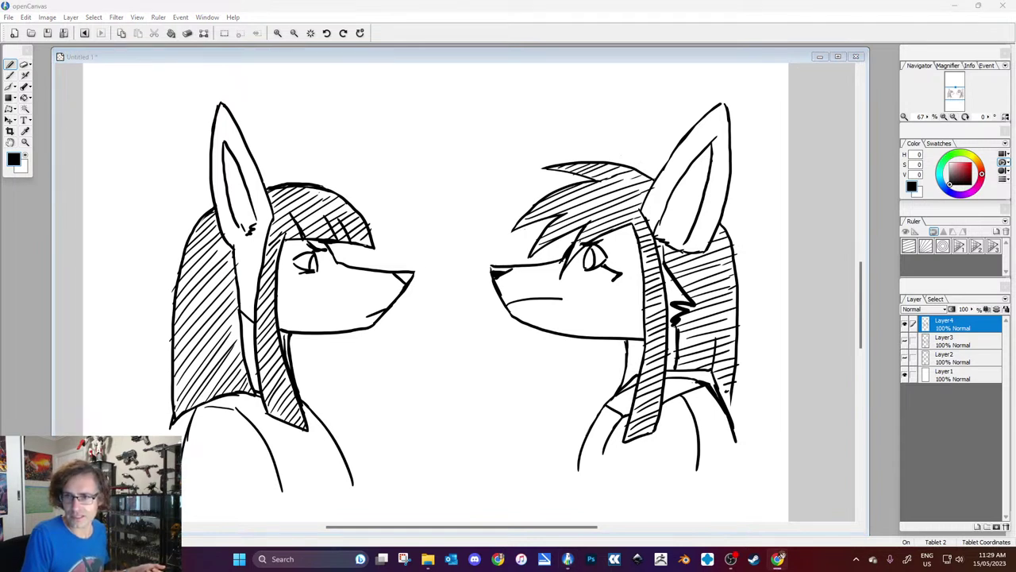
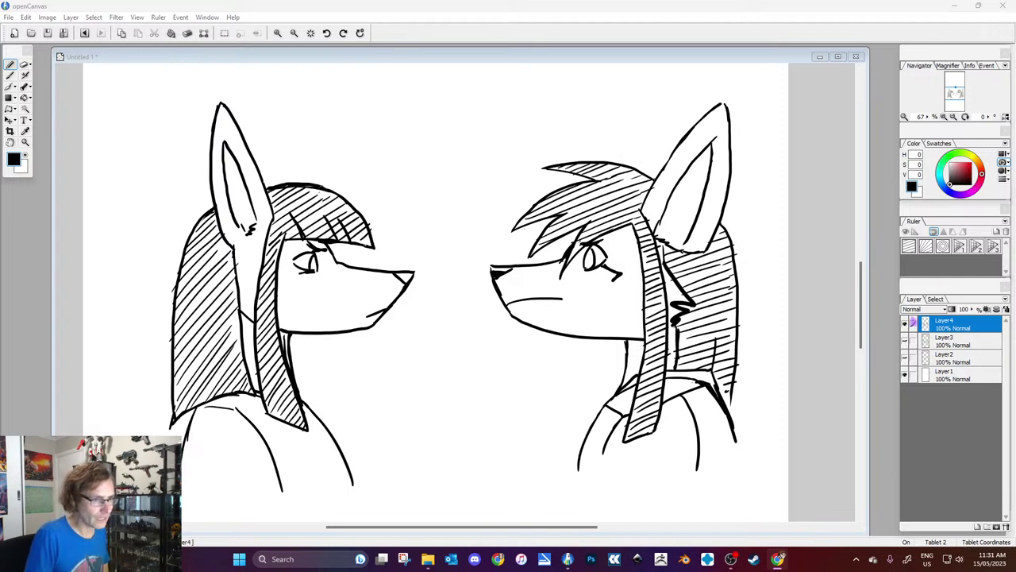
Step: Hide Layer4, and on a new layer outline a fox-like head's forehead, pointed snout, jaw and near ear in black
click(905, 324)
click(978, 526)
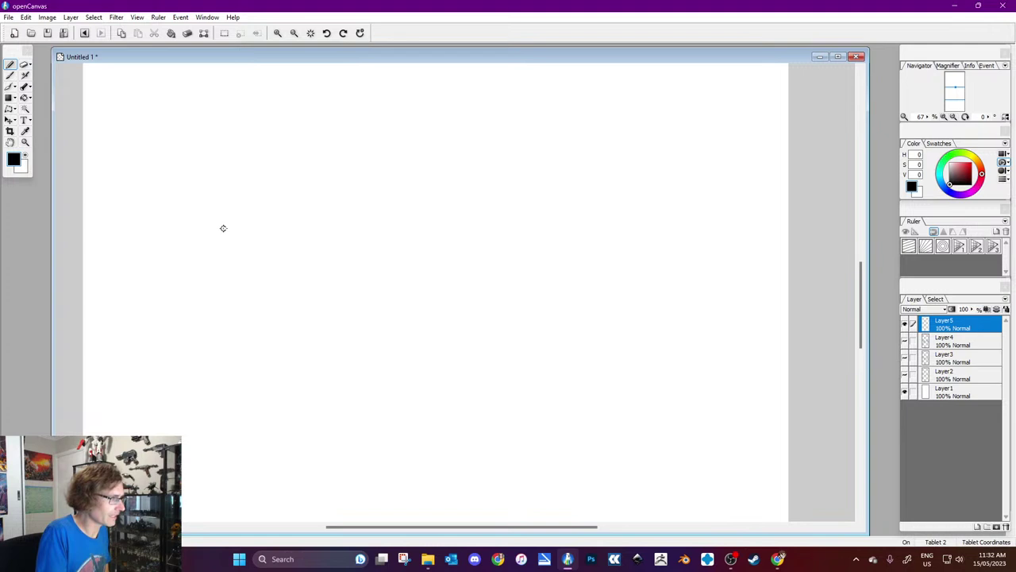
mouse_move(222, 227)
mouse_down()
mouse_move(246, 231)
mouse_move(280, 273)
mouse_move(310, 284)
mouse_move(309, 305)
mouse_move(280, 328)
mouse_move(199, 332)
mouse_up()
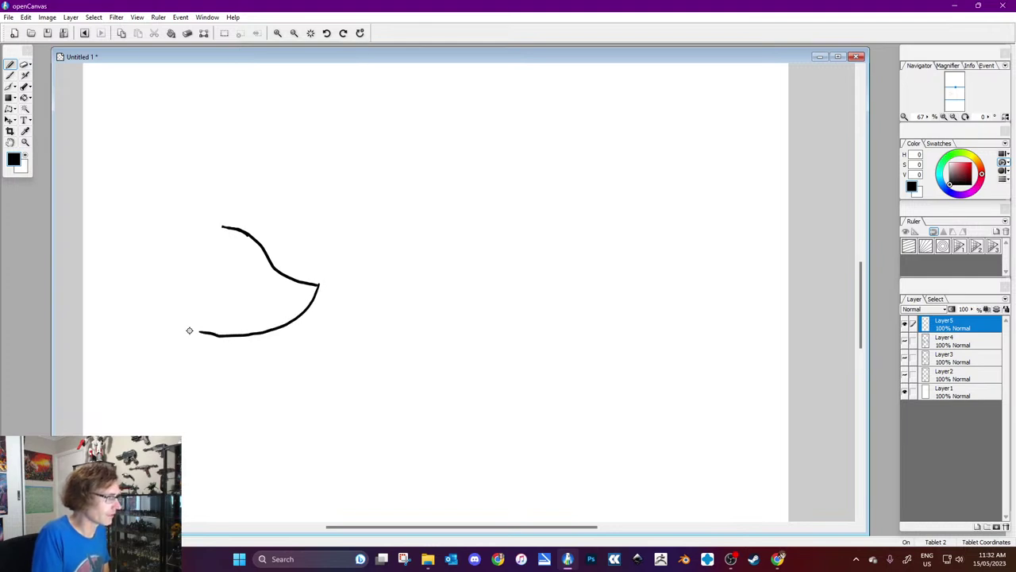
mouse_move(223, 227)
mouse_down()
mouse_move(175, 171)
mouse_move(164, 215)
mouse_move(168, 256)
mouse_move(184, 273)
mouse_up()
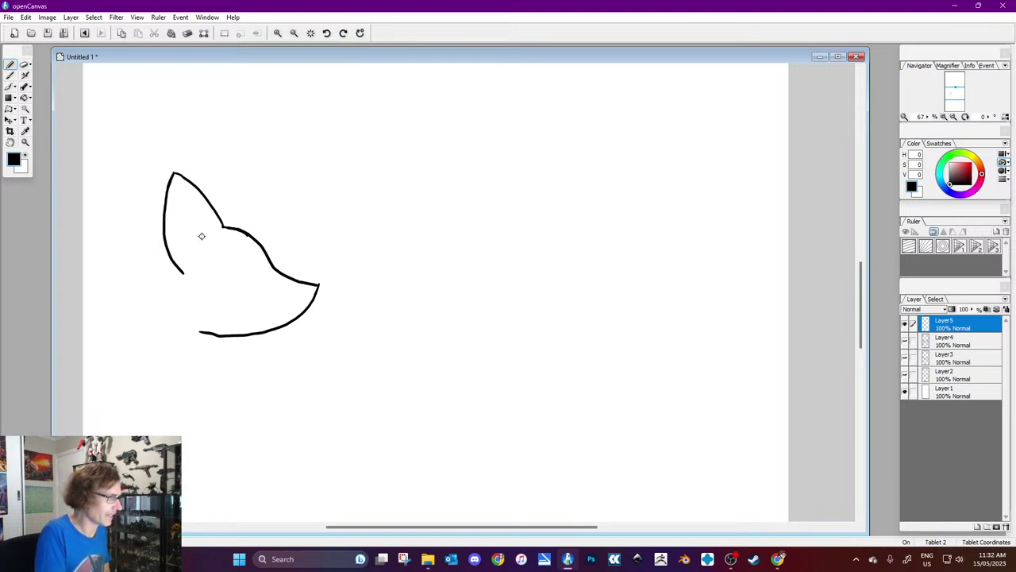
Step: Draw the new head's inner ear with its fur tuft, the curved back of the skull and the far ear
mouse_move(215, 235)
mouse_down()
mouse_move(181, 200)
mouse_move(189, 247)
mouse_move(206, 242)
mouse_move(200, 252)
mouse_move(157, 234)
mouse_move(146, 250)
mouse_move(147, 316)
mouse_up()
drag(151, 207, 124, 199)
drag(142, 264, 121, 195)
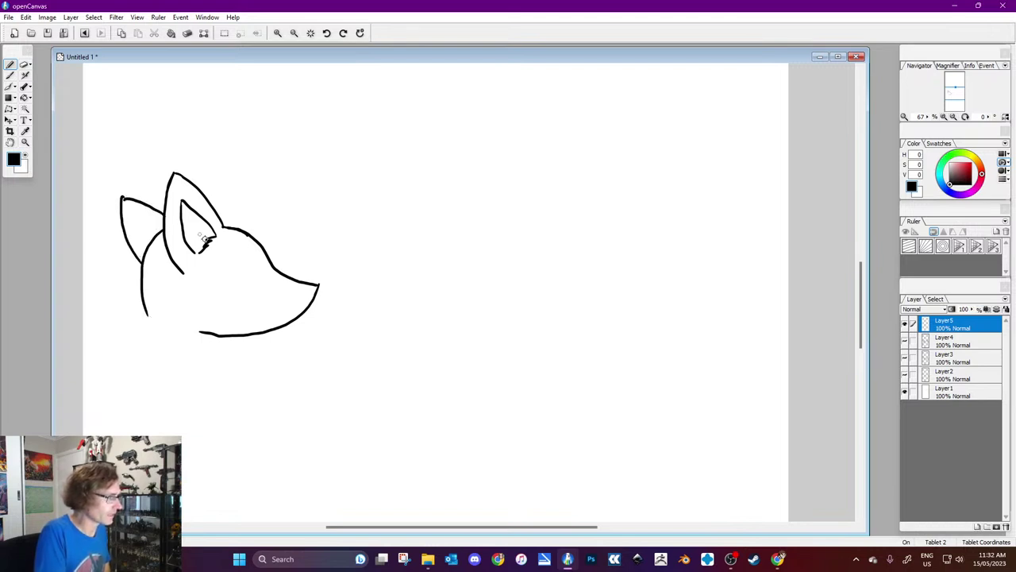
Step: Draw the fox-like head's eye outline, wide open smiling mouth and nose tip, undoing the first mouth stroke
mouse_move(266, 271)
mouse_down()
mouse_move(238, 247)
mouse_move(239, 262)
mouse_move(263, 255)
mouse_up()
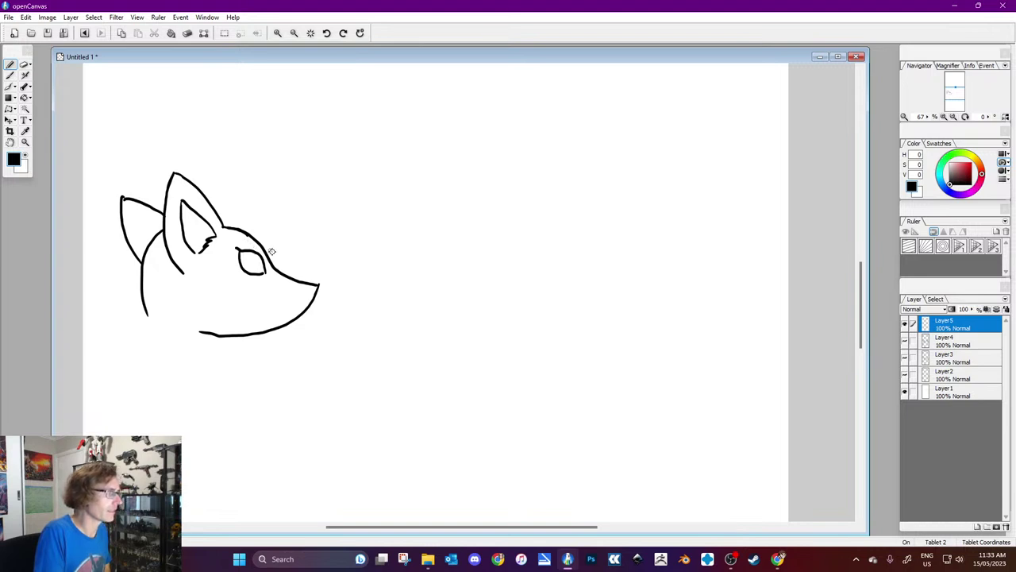
drag(302, 313, 236, 297)
key(ctrl+z)
mouse_move(307, 309)
mouse_down()
mouse_move(249, 288)
mouse_move(260, 331)
mouse_up()
drag(312, 290, 304, 285)
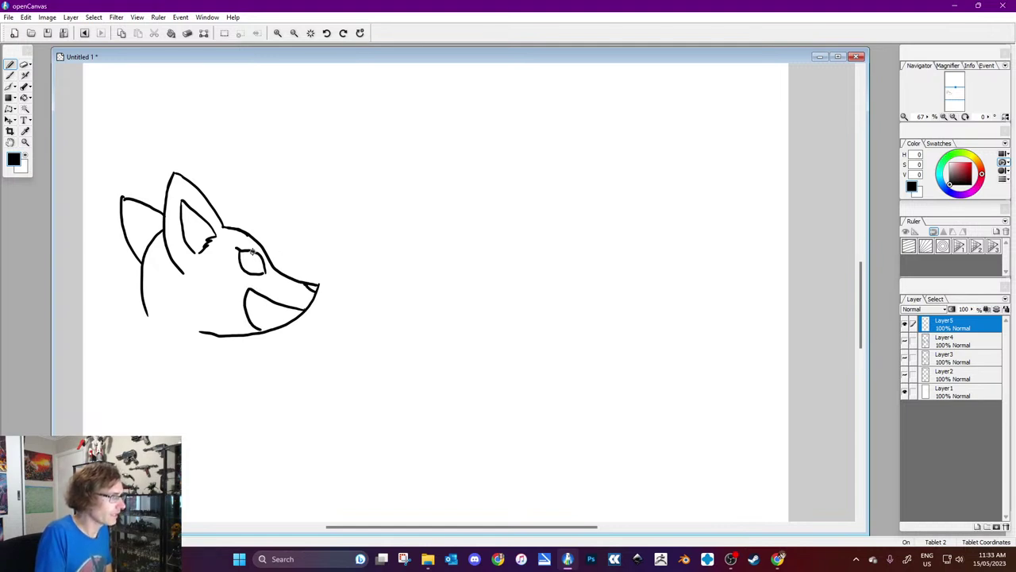
Step: Add the upper eyelid, pupil and brow to the fox-like head's eye, painting out the old upper eye corner in white
mouse_move(246, 259)
mouse_down()
mouse_move(268, 264)
mouse_move(238, 254)
mouse_up()
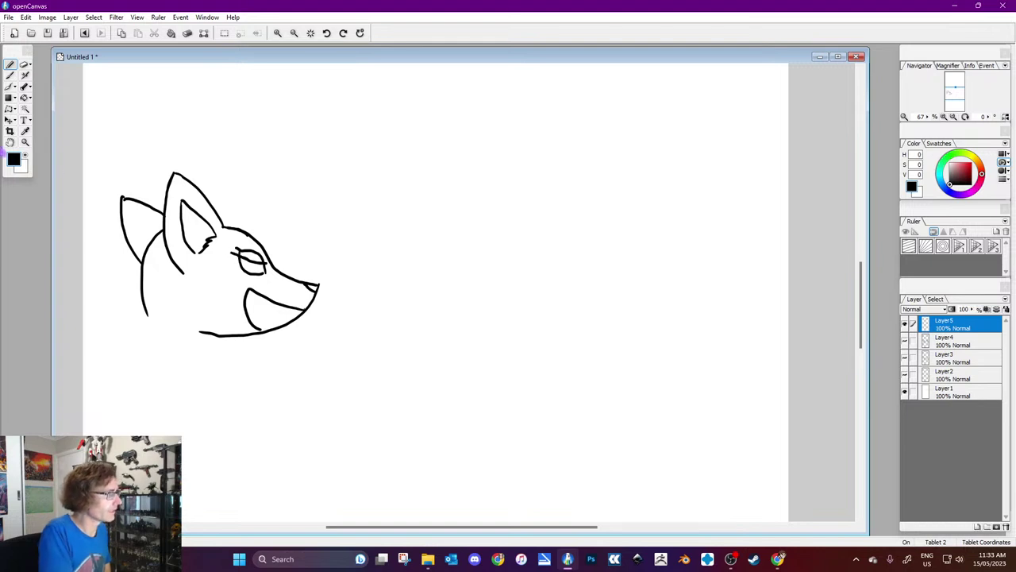
key(x)
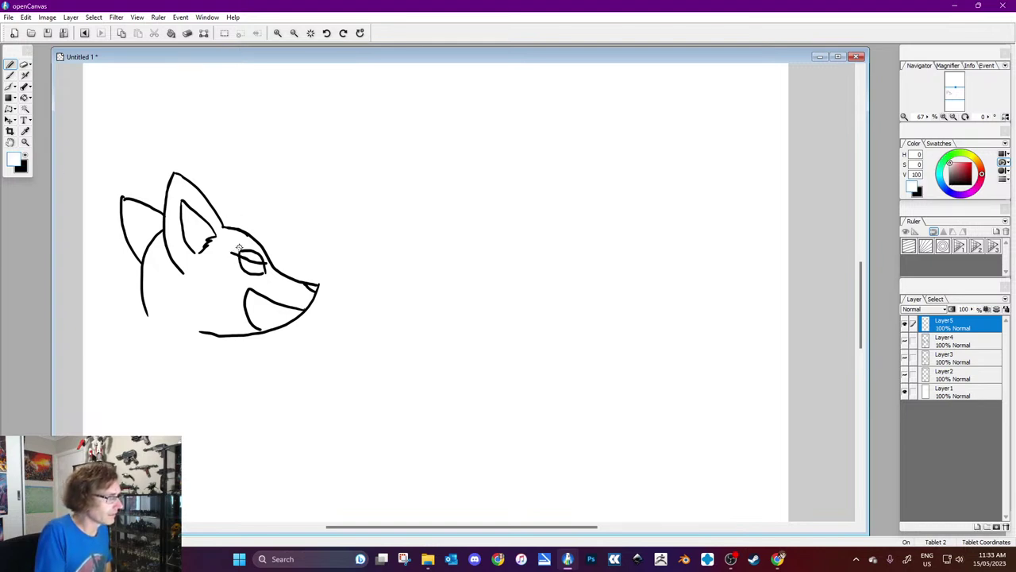
key(x)
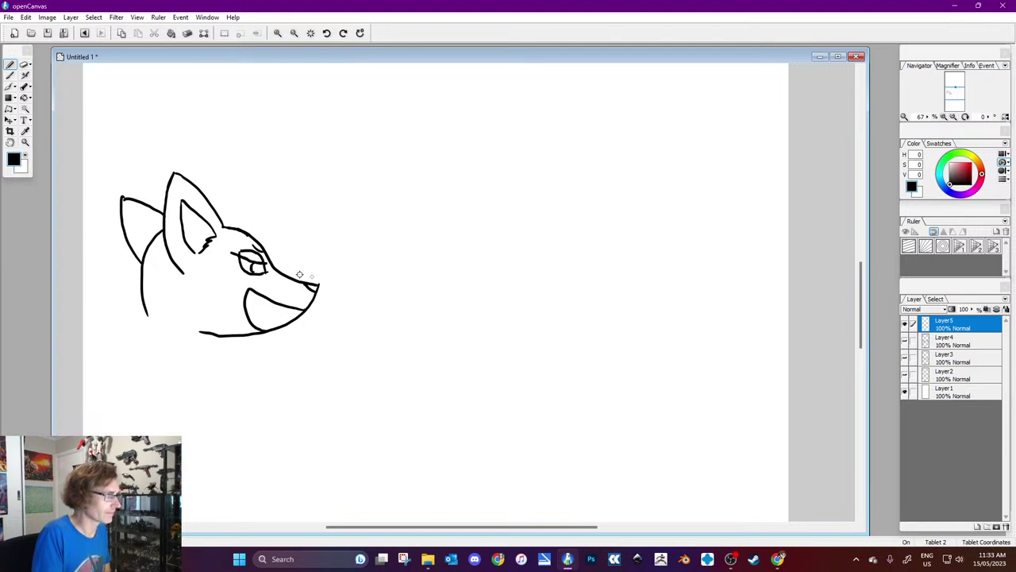
Step: Paint out the rear end of the fox-like head's jaw line in white and switch the drawing colour back to black
key(x)
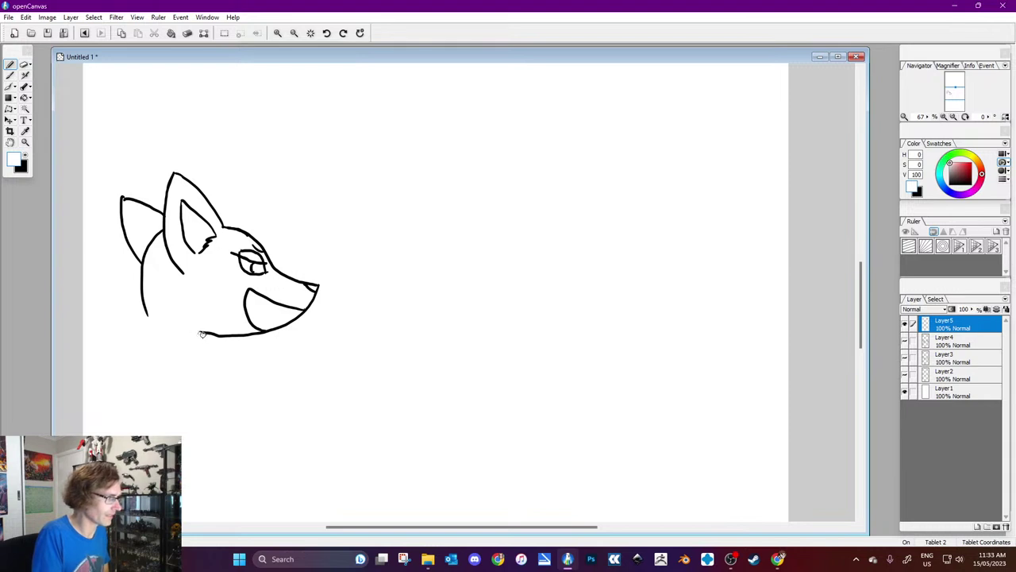
drag(201, 333, 211, 331)
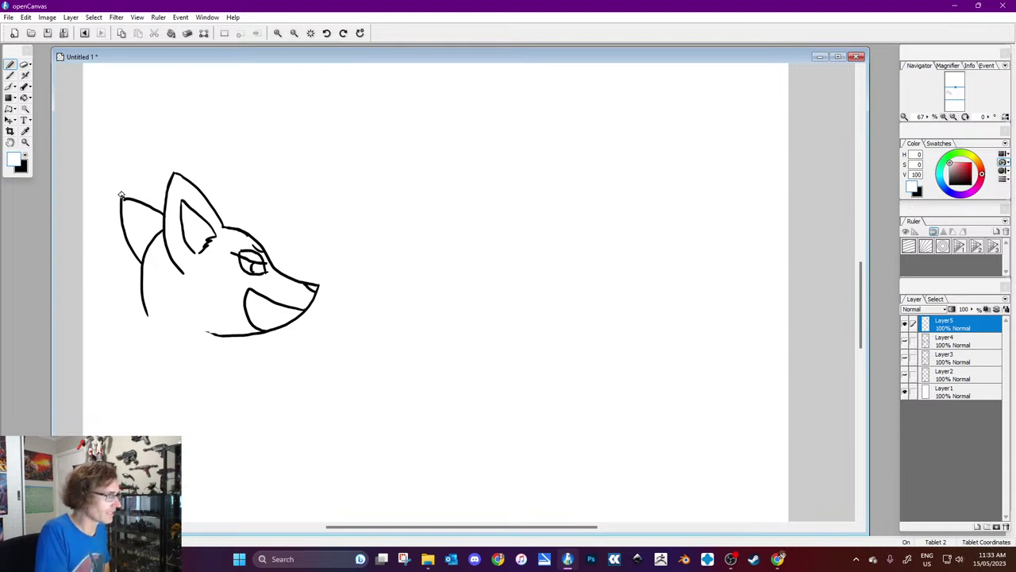
key(x)
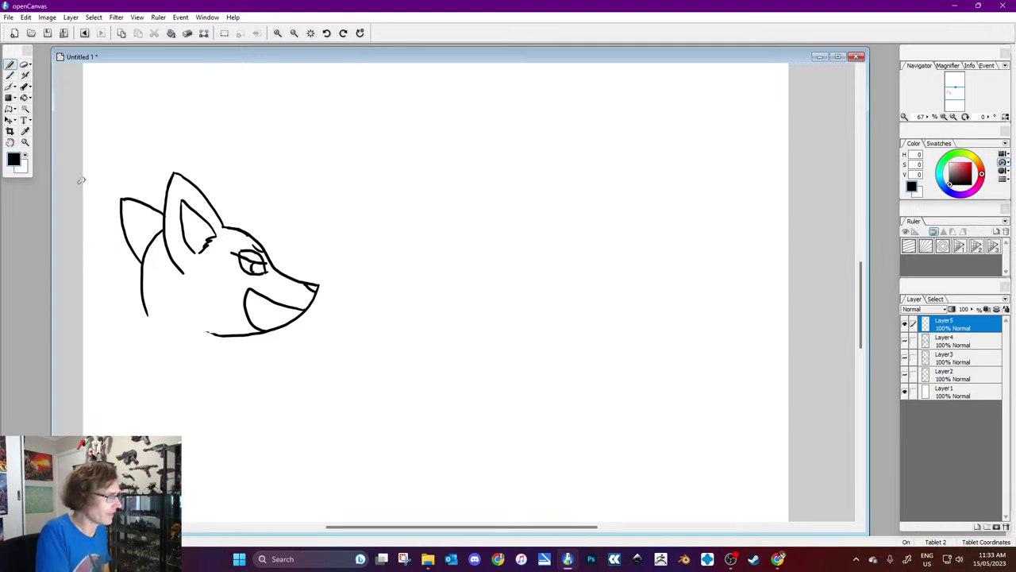
Step: Draw a pointed tuft down the back of the fox-like head, and add two curved cheek lines running to the jaw
mouse_move(147, 246)
mouse_down()
mouse_move(135, 301)
mouse_move(145, 342)
mouse_move(159, 350)
mouse_move(181, 300)
mouse_up()
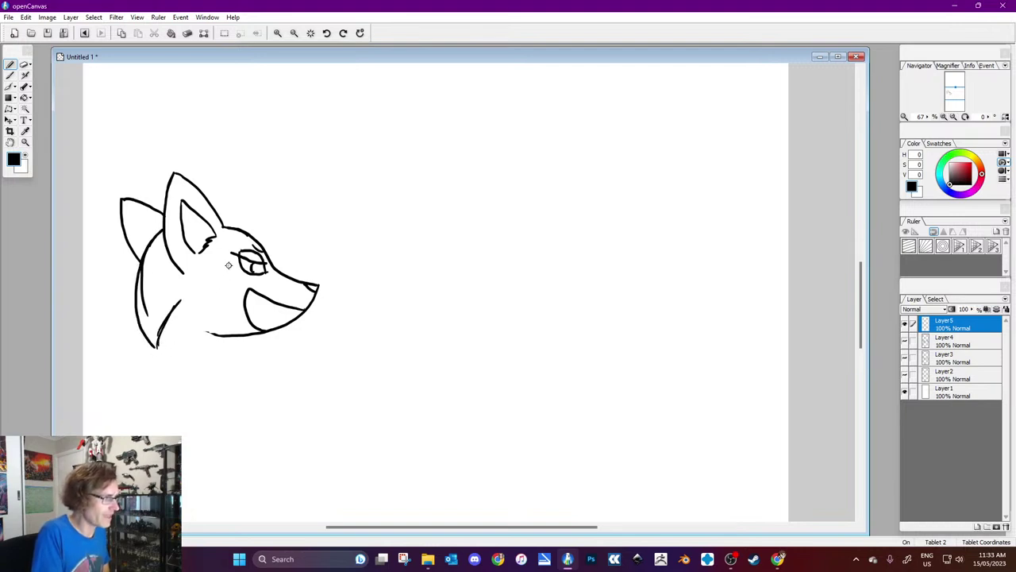
drag(226, 260, 231, 332)
mouse_move(192, 266)
mouse_down()
mouse_move(211, 323)
mouse_move(239, 336)
mouse_up()
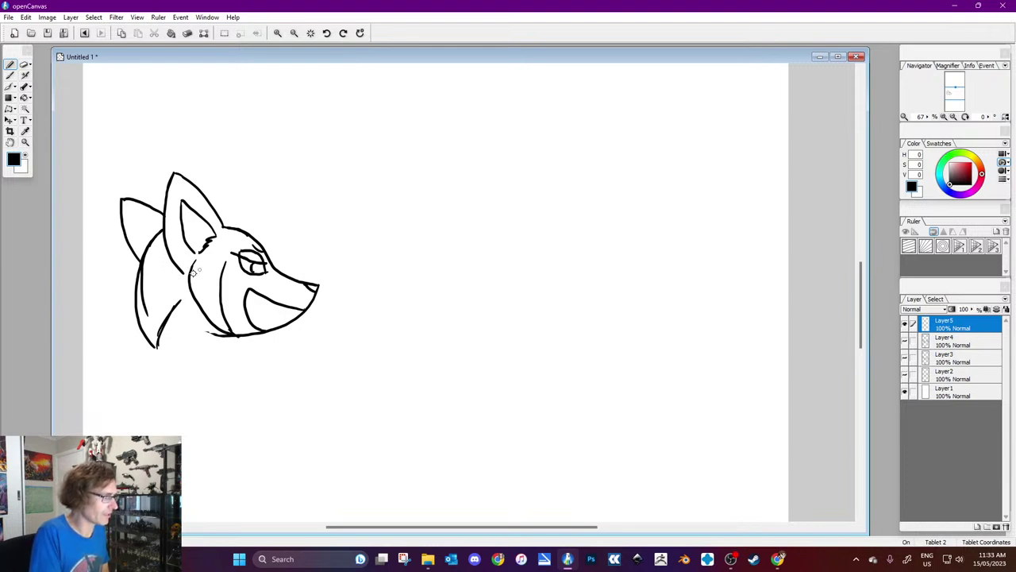
Step: Paint out the old back-of-skull line inside the tuft and the leftover jaw end in white
click(21, 165)
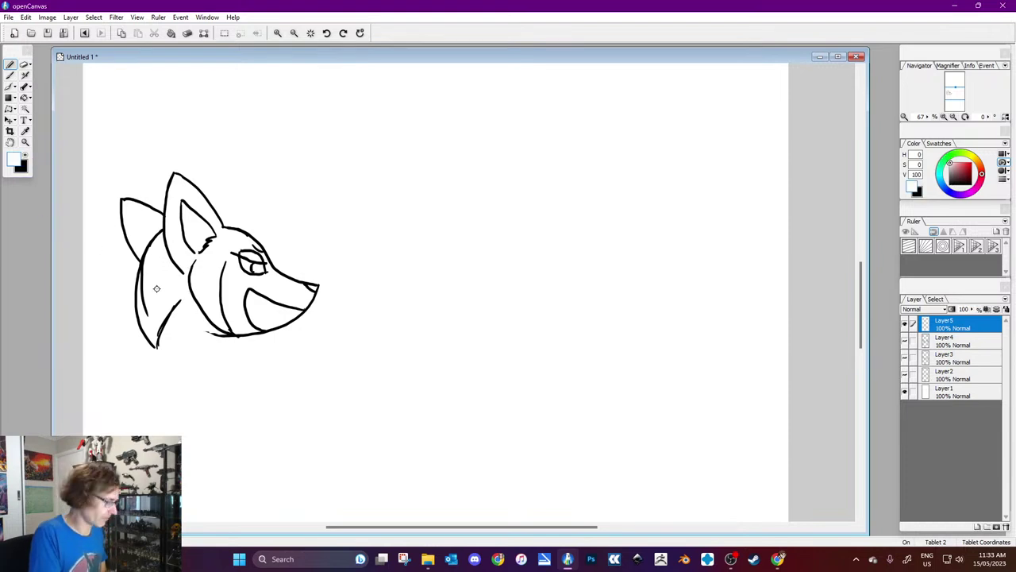
mouse_move(159, 295)
mouse_down()
mouse_move(148, 312)
mouse_move(146, 281)
mouse_up()
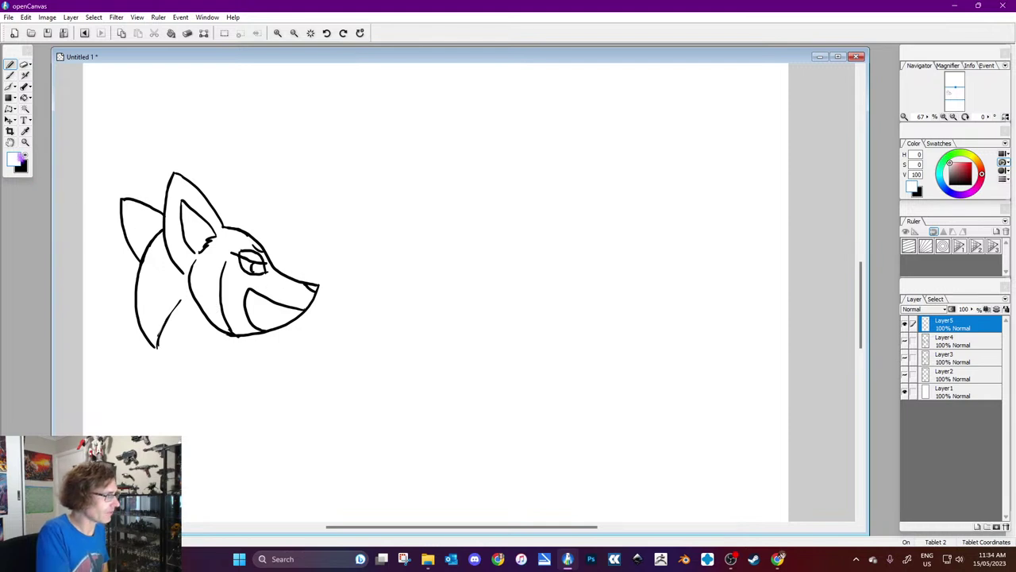
click(20, 165)
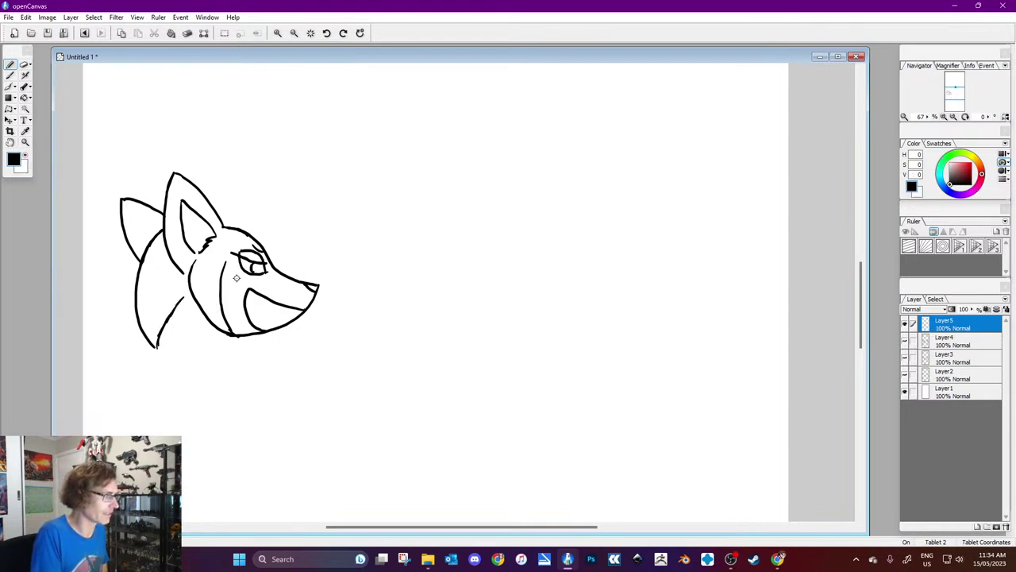
Step: Draw a second pointed tuft in black behind the fox-like head's cheek, and switch the drawing colour to white
mouse_move(142, 261)
mouse_down()
mouse_move(140, 297)
mouse_move(156, 330)
mouse_move(176, 336)
mouse_move(188, 299)
mouse_up()
drag(188, 299, 175, 349)
key(x)
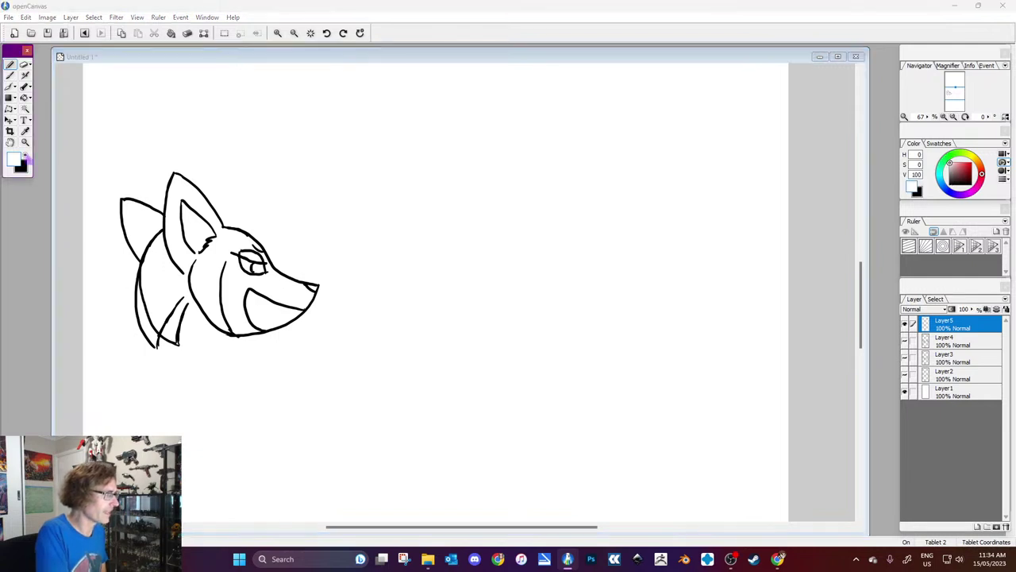
Step: Paint out the surplus tuft lines behind the fox-like head's cheek in white and switch the drawing colour back to black
mouse_move(138, 322)
mouse_down()
mouse_move(134, 274)
mouse_move(153, 350)
mouse_move(159, 339)
mouse_up()
key(x)
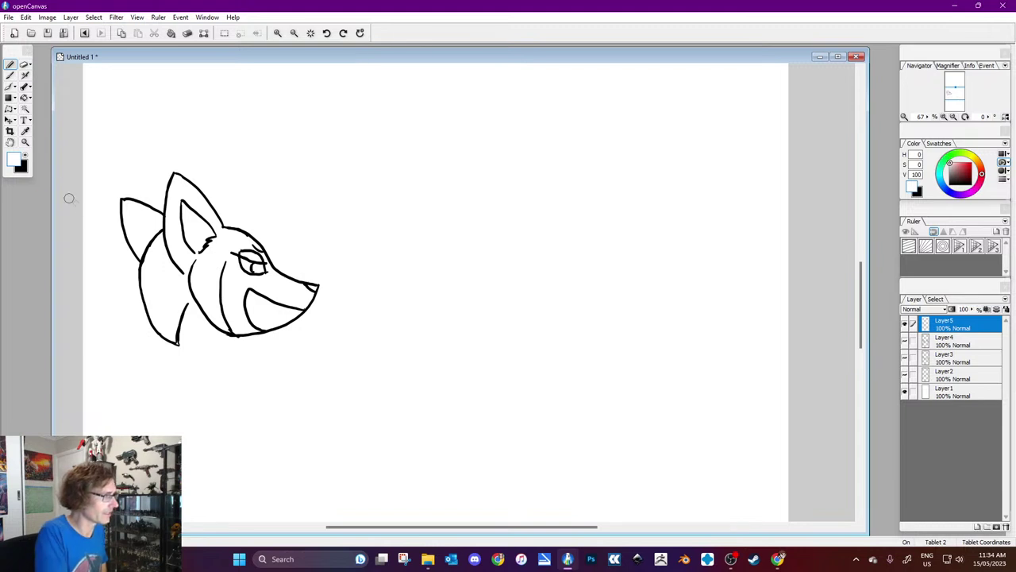
click(25, 156)
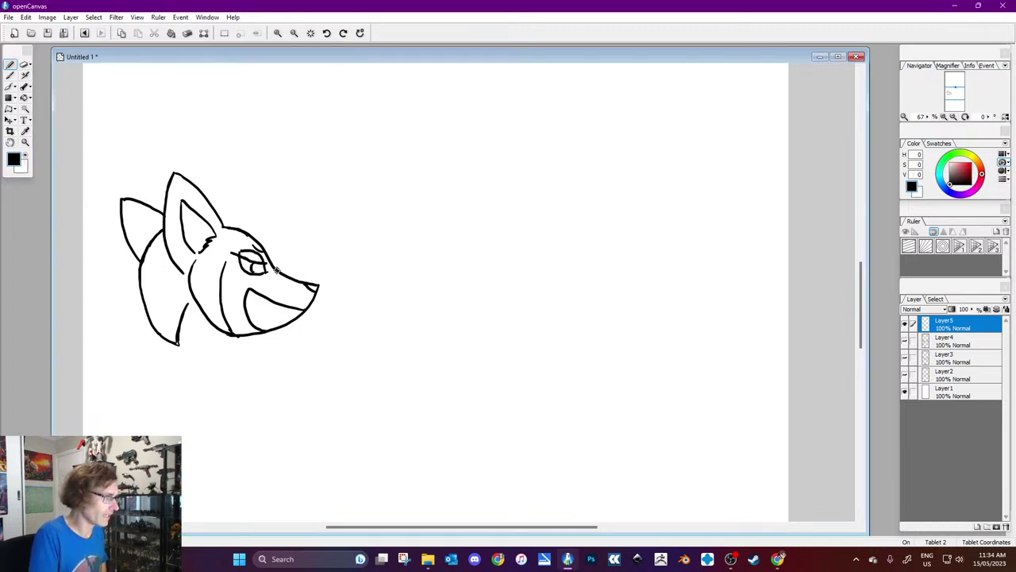
Step: Draw a line from the eye along the muzzle and a solid black marking behind the eye, trimming around the marking in white
drag(277, 275, 313, 288)
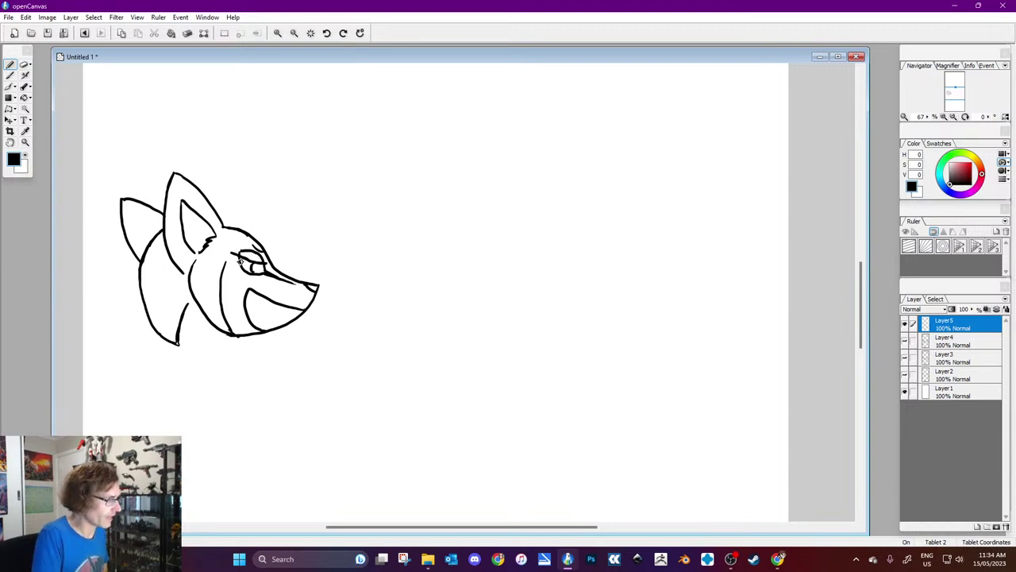
drag(233, 254, 230, 271)
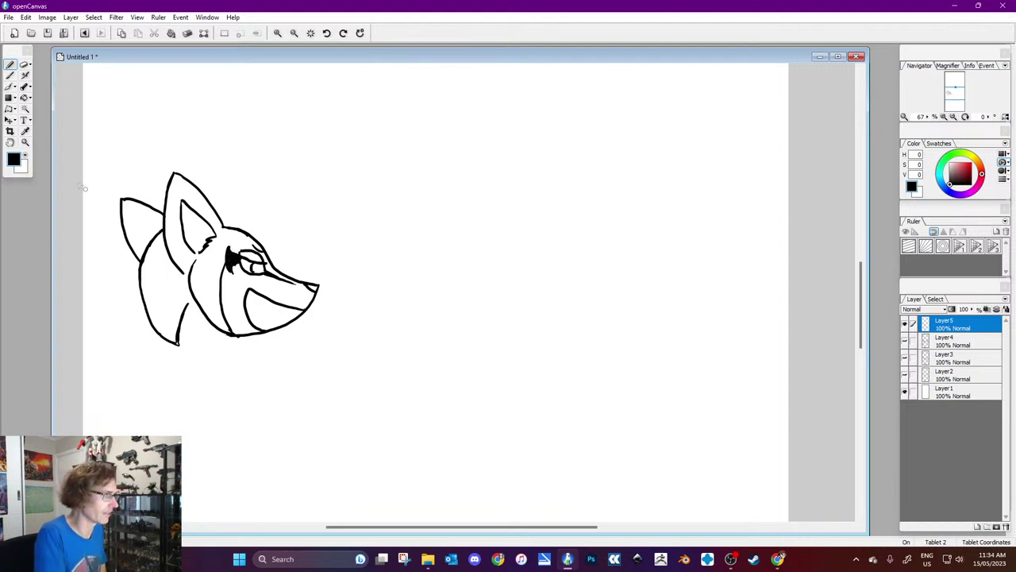
click(19, 166)
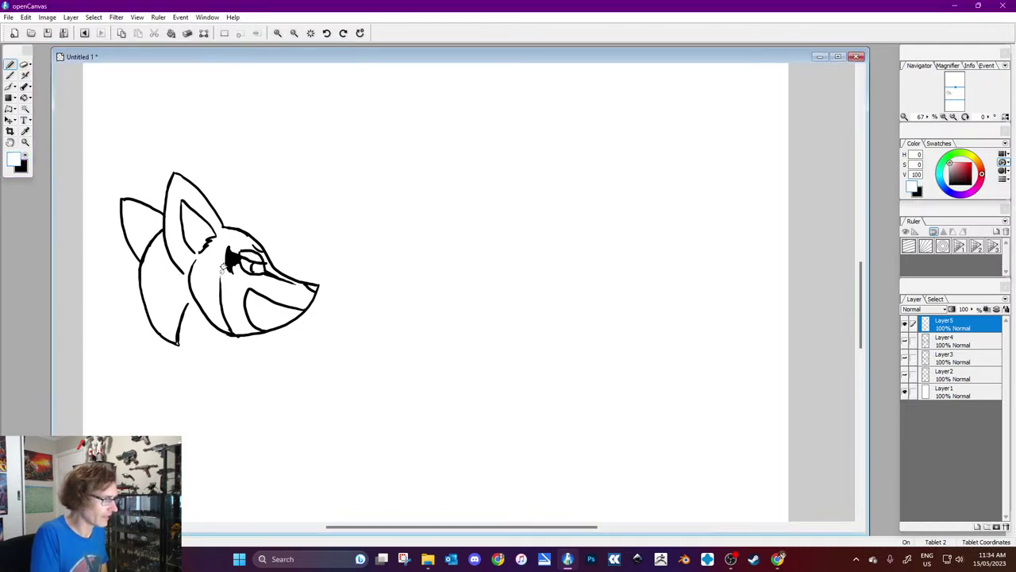
click(23, 163)
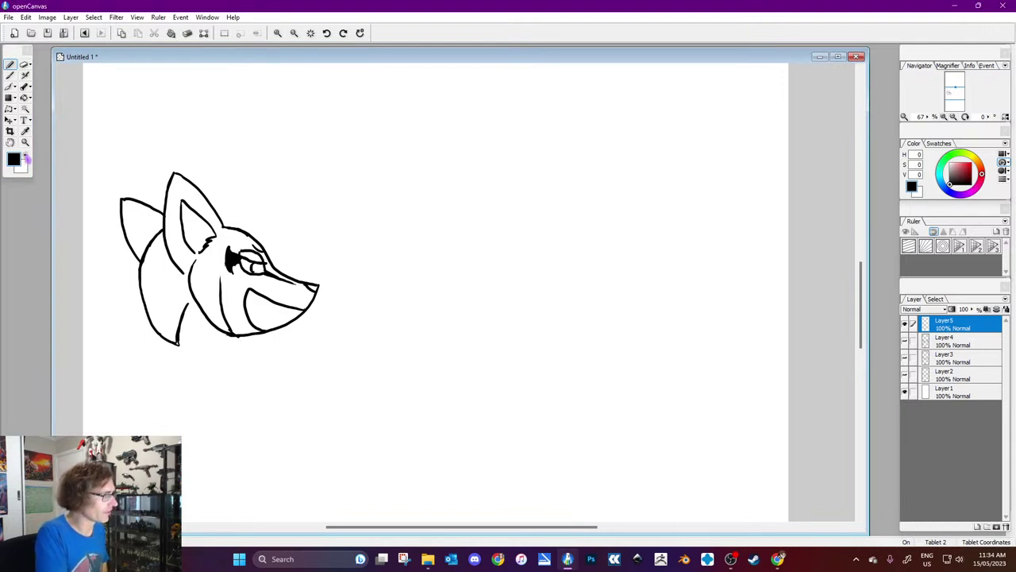
click(26, 158)
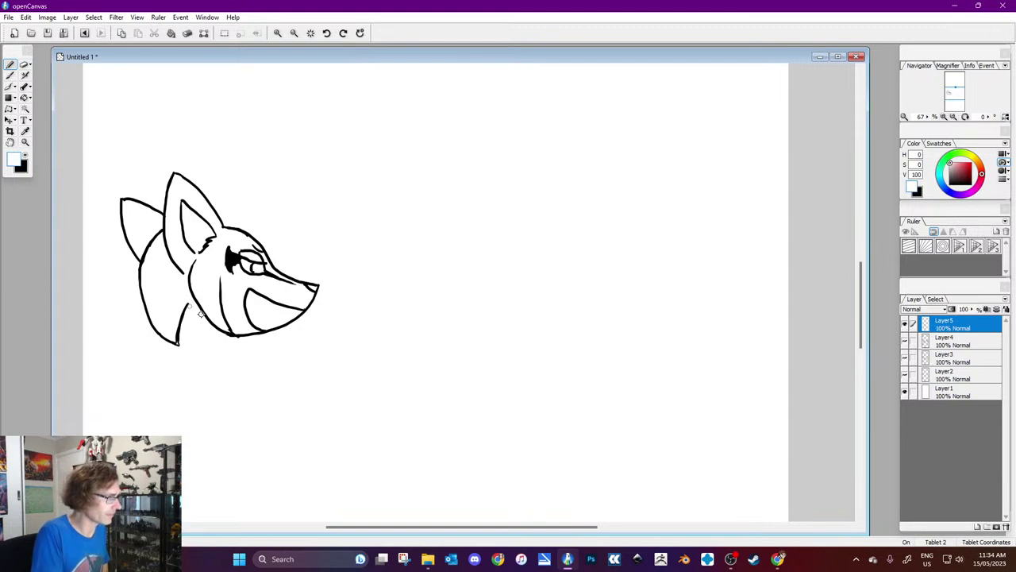
click(27, 158)
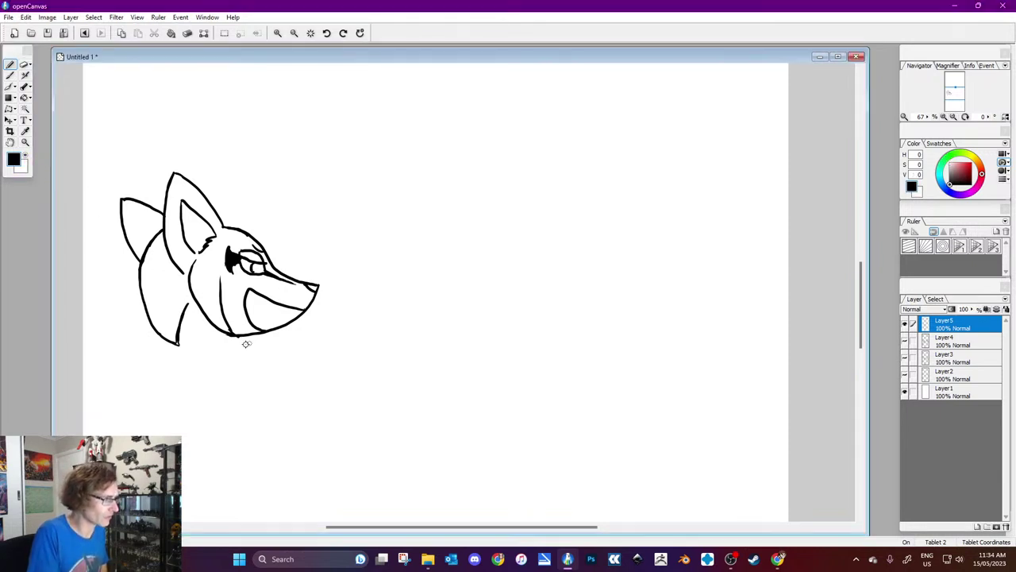
Step: Draw front and rear neck lines below the fox-like head, plus a new back-of-head curve inside the old outline and a thicker rear cheek line
drag(237, 335, 242, 362)
drag(179, 327, 193, 359)
mouse_move(165, 236)
mouse_down()
mouse_move(147, 308)
mouse_move(158, 343)
mouse_up()
mouse_move(155, 271)
mouse_down()
mouse_move(158, 324)
mouse_move(200, 359)
mouse_up()
mouse_move(197, 321)
mouse_down()
mouse_move(189, 324)
mouse_move(199, 317)
mouse_move(193, 258)
mouse_up()
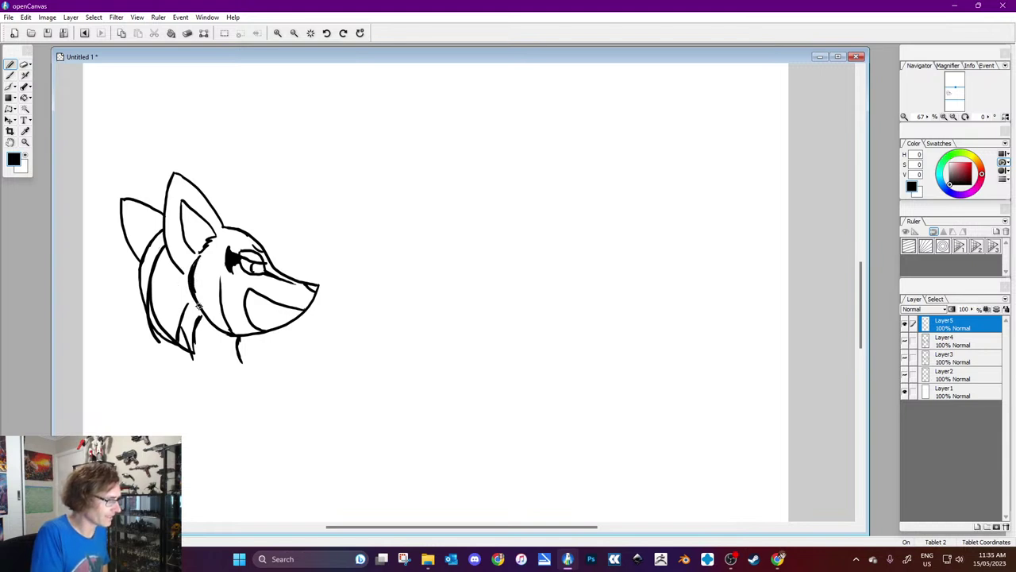
Step: Paint out the old outer back-of-head lines and the cheek line's excess thickness in white, and extend the far ear's base in black
click(31, 161)
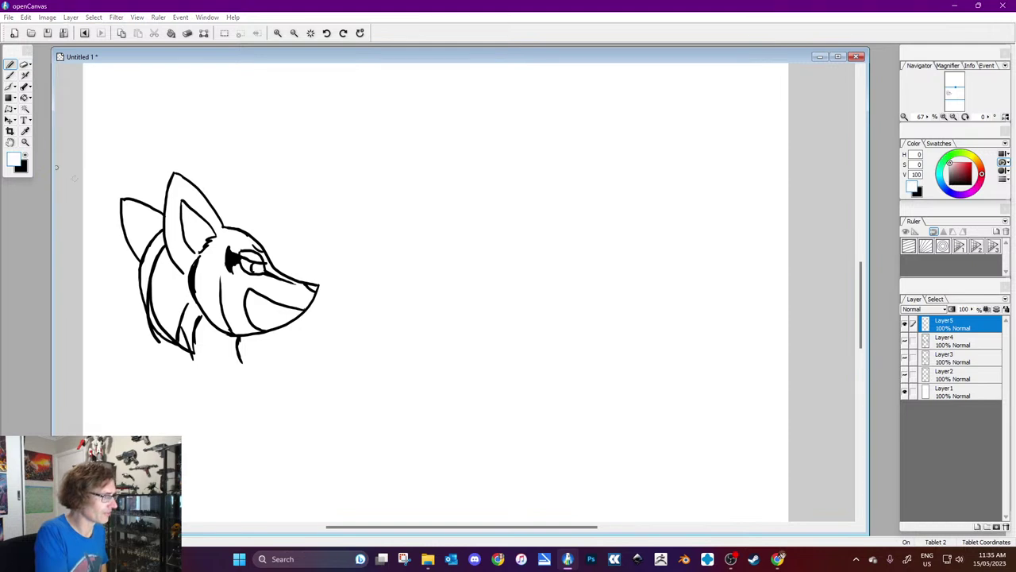
drag(190, 268, 191, 292)
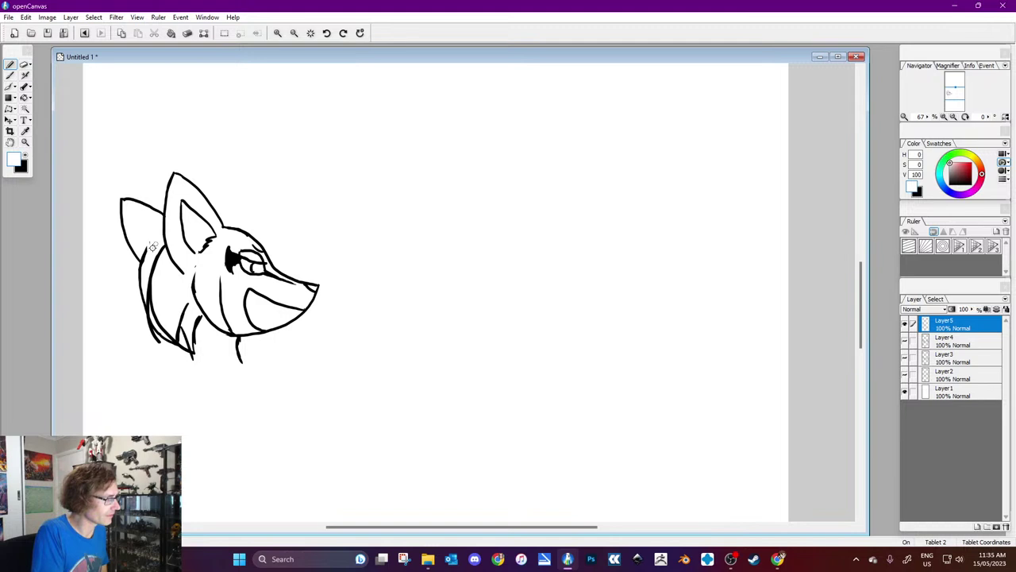
mouse_move(140, 288)
mouse_down()
mouse_move(150, 322)
mouse_move(144, 279)
mouse_move(148, 311)
mouse_move(178, 350)
mouse_move(164, 350)
mouse_move(193, 352)
mouse_move(181, 329)
mouse_move(189, 344)
mouse_move(185, 297)
mouse_move(180, 333)
mouse_up()
key(x)
drag(138, 259, 149, 269)
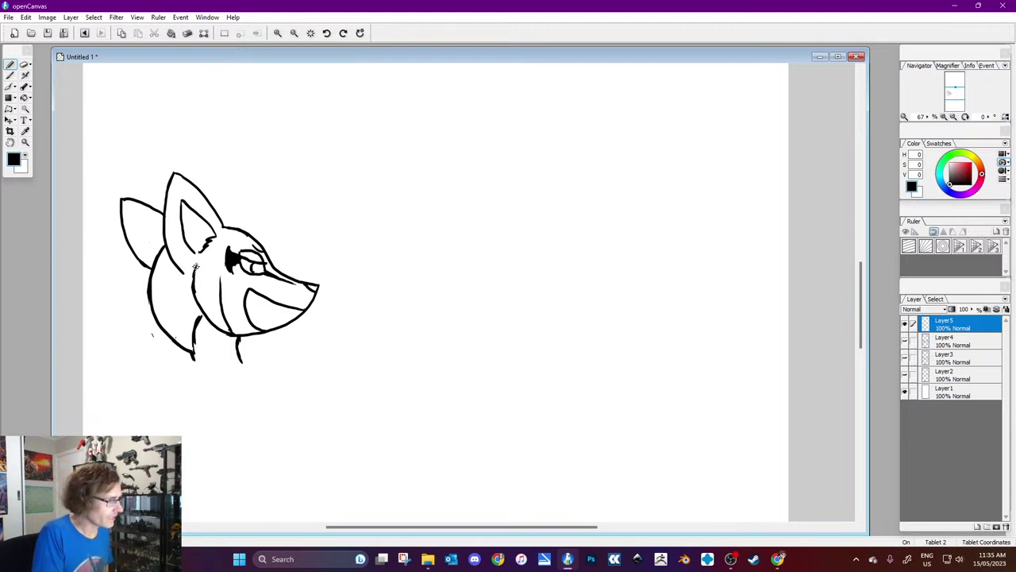
Step: Draw a collar band around the neck with a shoulder line running forward, and trim the neck line overlapping the collar in white
mouse_move(185, 363)
mouse_down()
mouse_move(239, 357)
mouse_move(300, 374)
mouse_up()
mouse_move(194, 354)
mouse_down()
mouse_move(239, 357)
mouse_move(203, 351)
mouse_move(240, 360)
mouse_move(191, 351)
mouse_up()
key(x)
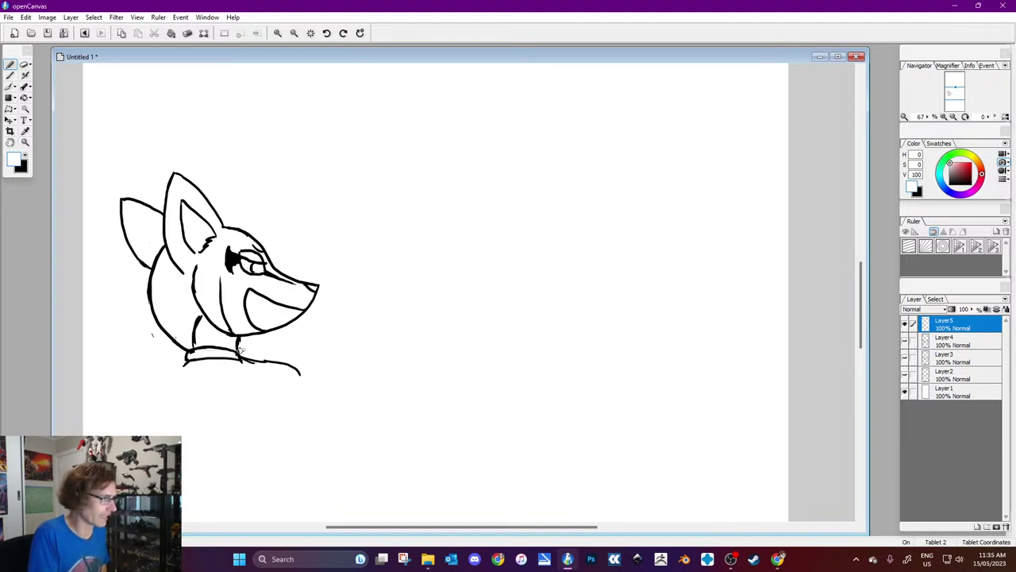
key(x)
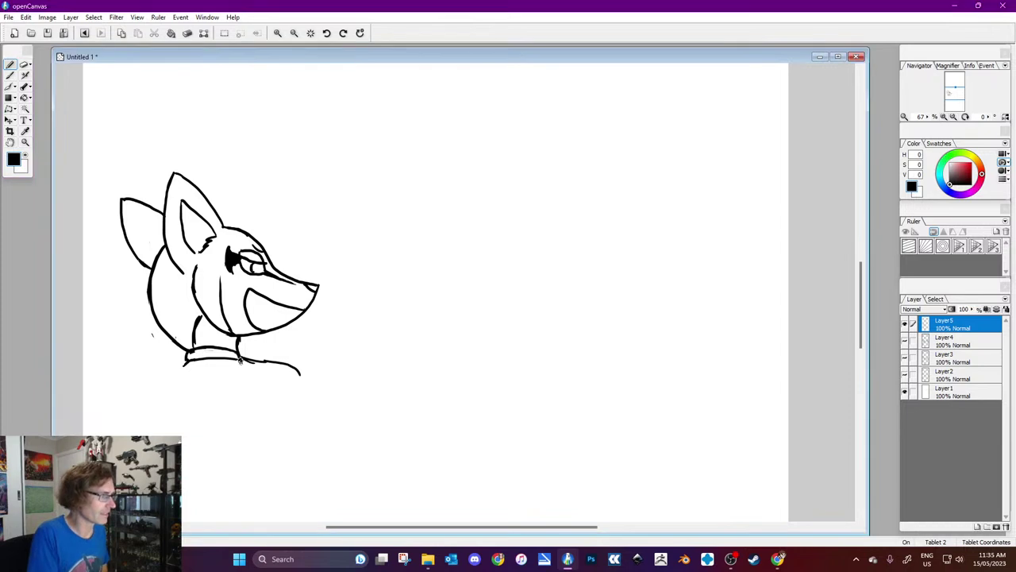
Step: Draw pointed shoulder pads on both sides of the collar and a shield-shaped chest ornament with an inner outline and small triangle
drag(238, 362, 287, 392)
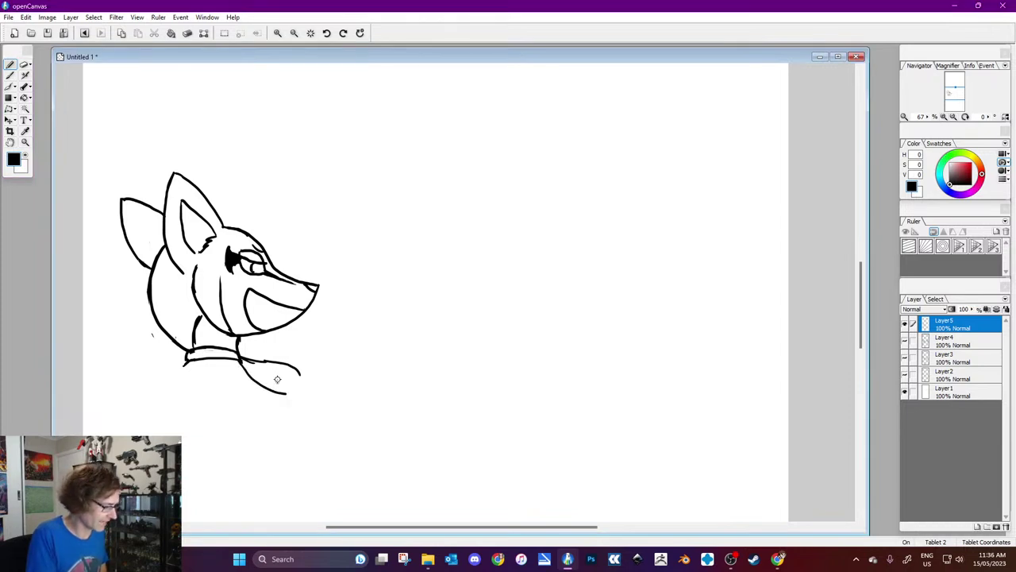
mouse_move(248, 359)
mouse_down()
mouse_move(295, 385)
mouse_move(273, 390)
mouse_up()
mouse_move(186, 356)
mouse_down()
mouse_move(148, 391)
mouse_move(224, 359)
mouse_move(175, 399)
mouse_move(204, 434)
mouse_up()
mouse_move(225, 361)
mouse_down()
mouse_move(214, 429)
mouse_move(205, 434)
mouse_move(212, 389)
mouse_move(203, 421)
mouse_up()
mouse_move(175, 364)
mouse_down()
mouse_move(176, 390)
mouse_move(206, 437)
mouse_up()
mouse_move(183, 367)
mouse_down()
mouse_move(202, 369)
mouse_move(190, 382)
mouse_up()
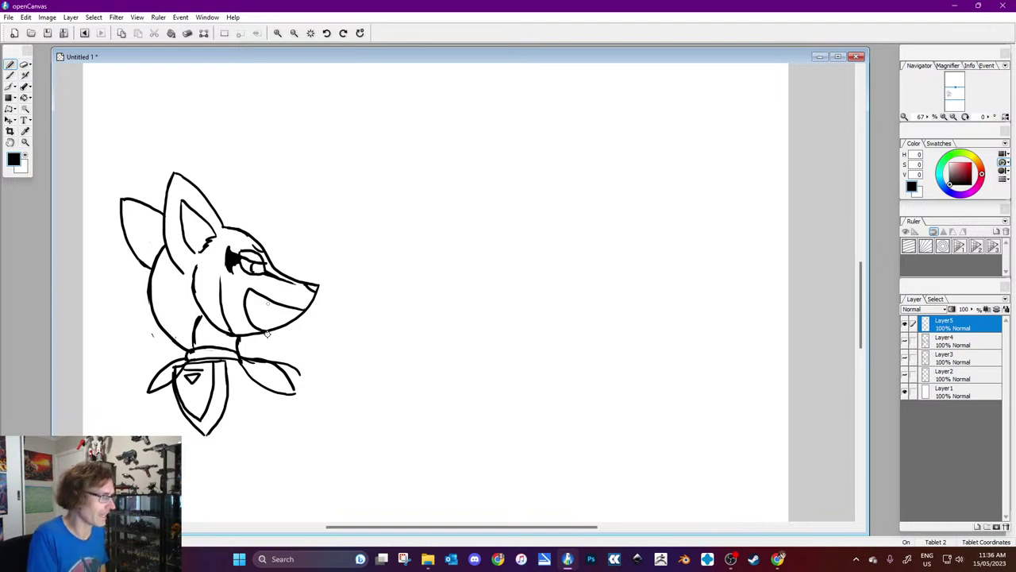
Step: Paint out the stray lines at the shoulder pad, collar and back of the head in white, and switch the drawing colour to black
click(24, 164)
mouse_move(292, 359)
mouse_down()
mouse_move(301, 379)
mouse_move(273, 358)
mouse_up()
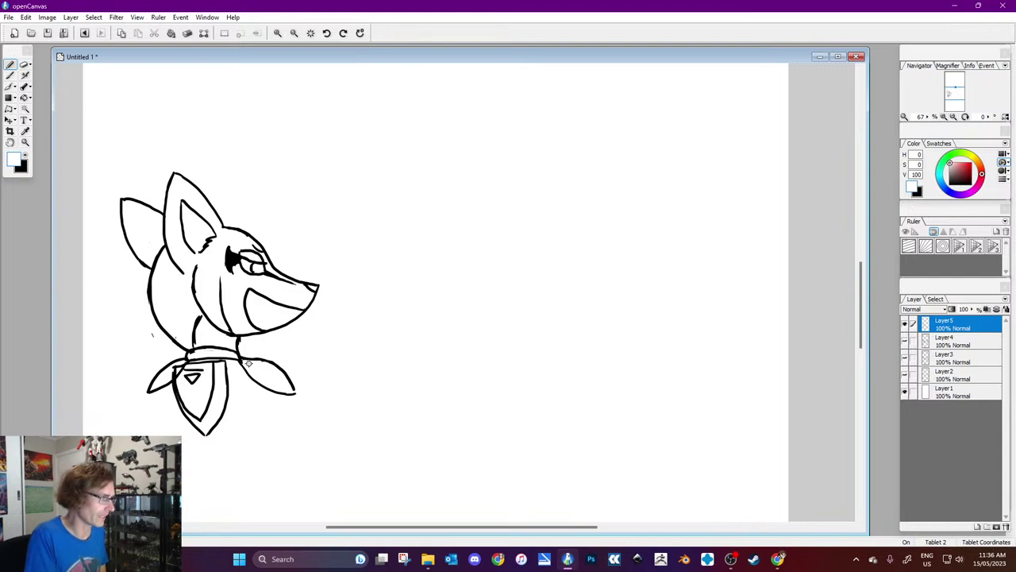
drag(195, 351, 177, 363)
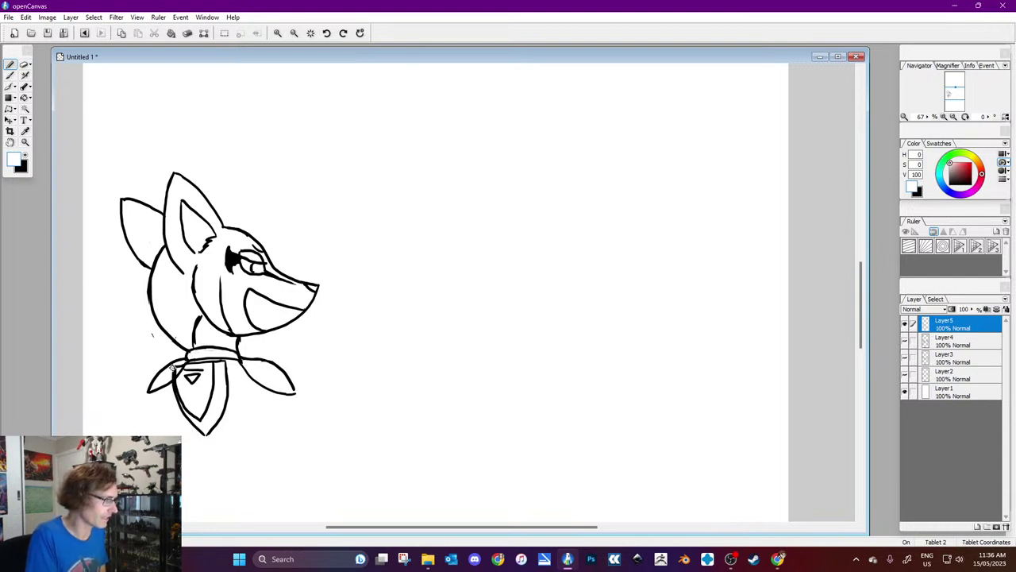
click(151, 334)
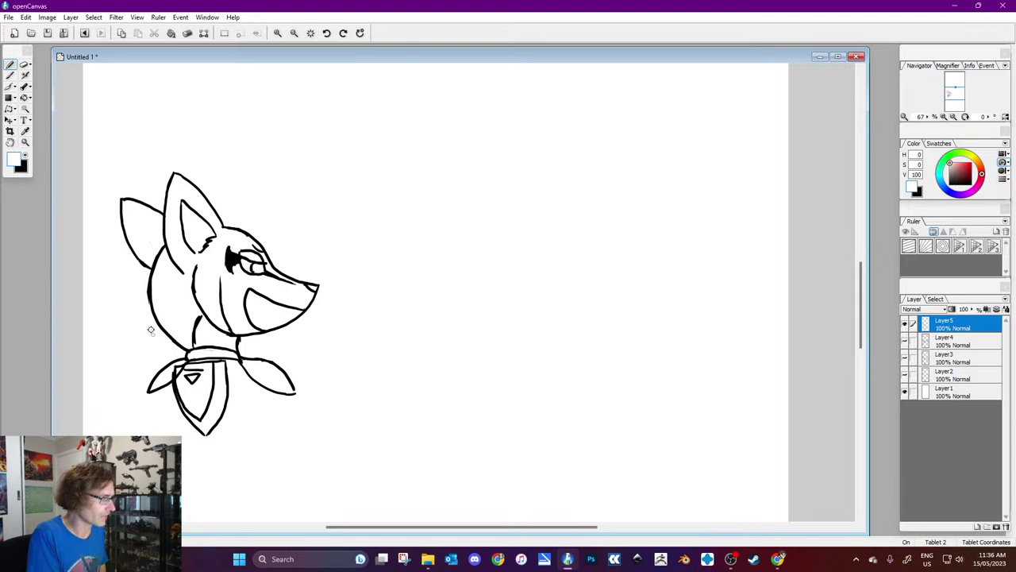
click(24, 158)
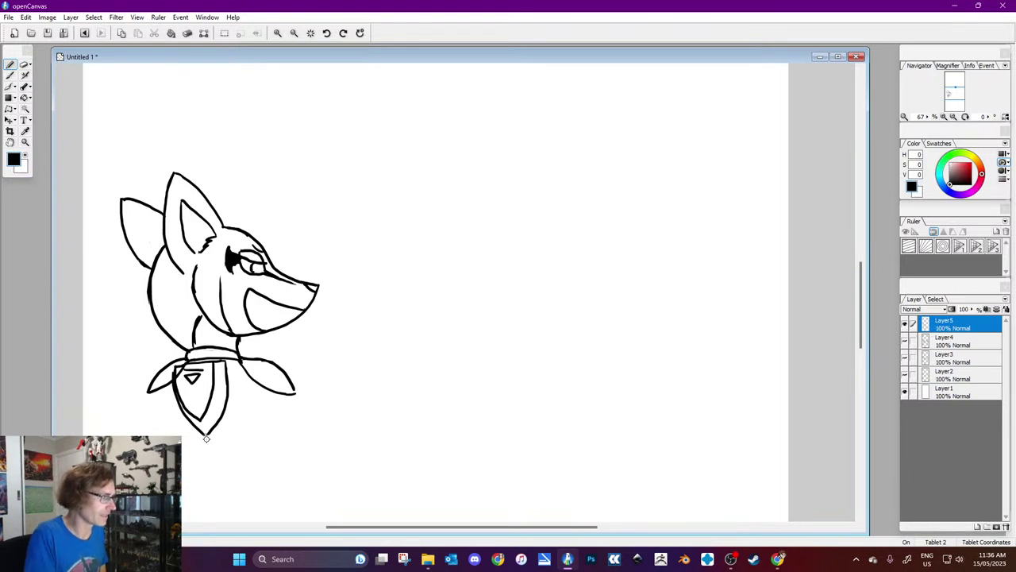
Step: Thin the rear neck line in white, redraw where it meets the collar in black, and reinforce the back-of-head curve
click(25, 156)
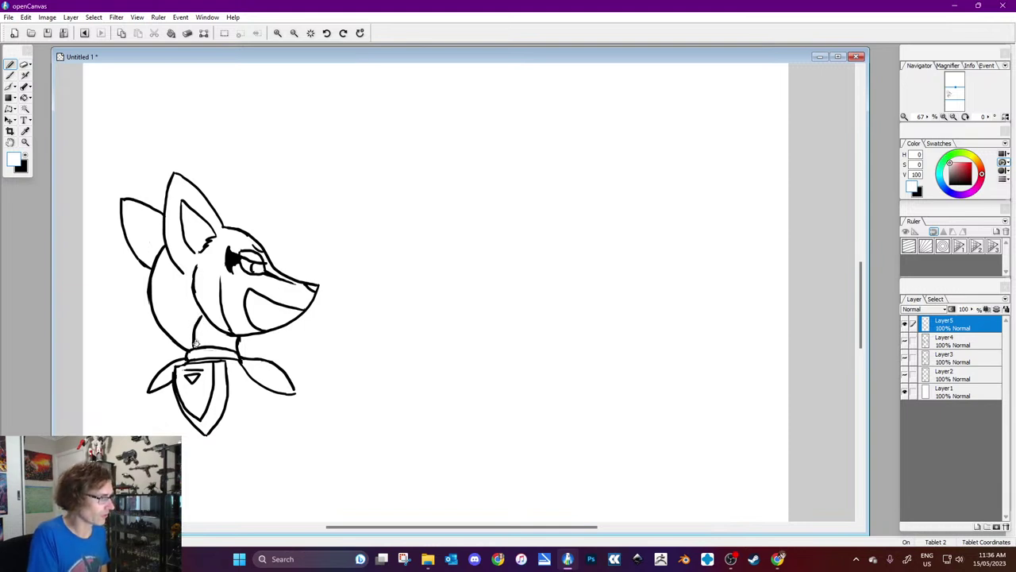
key(x)
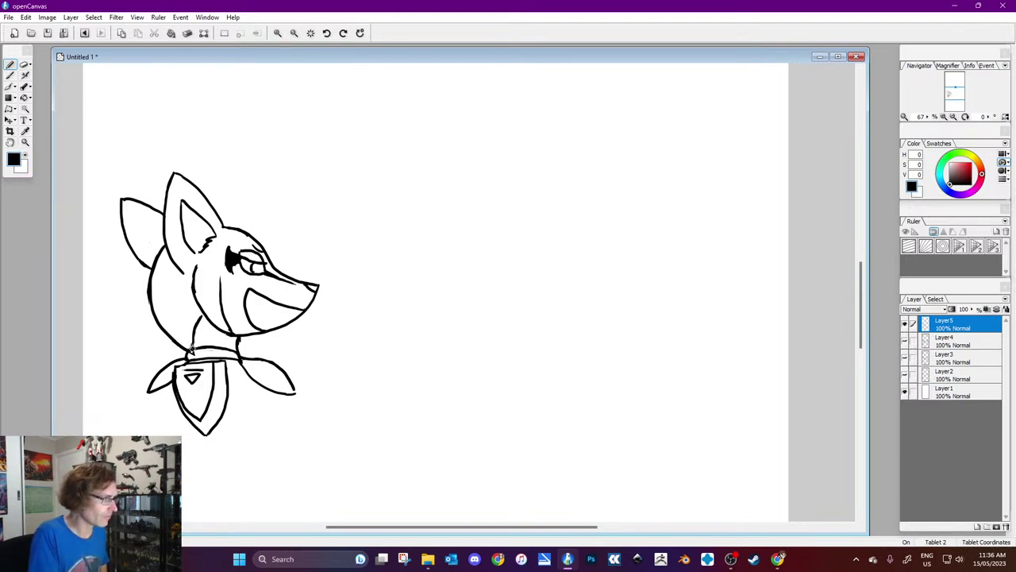
key(x)
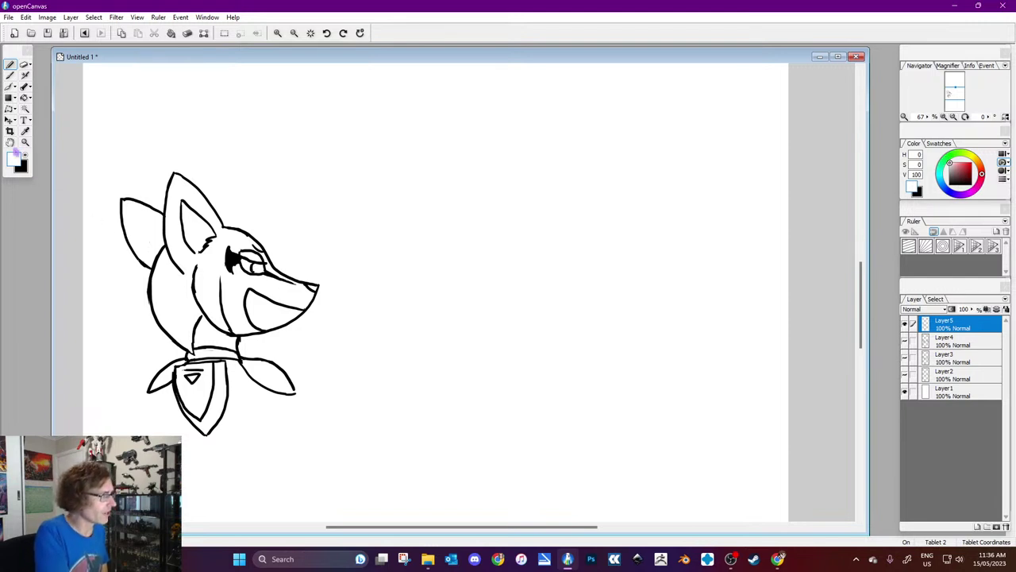
key(x)
drag(146, 277, 153, 318)
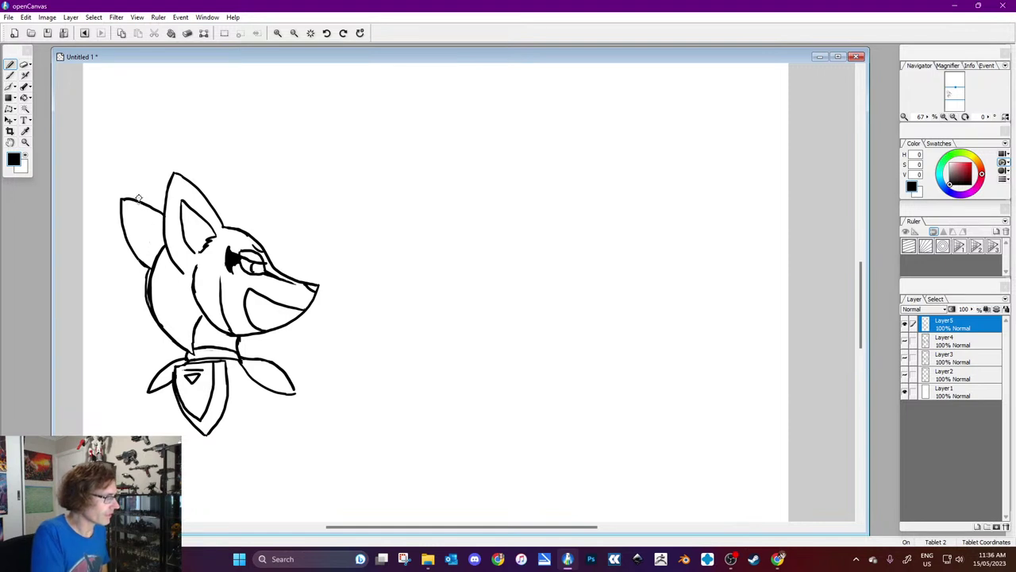
Step: Refine the eye with a dark pupil and draw the near upper arm from under the front shoulder pad down to the elbow
click(24, 159)
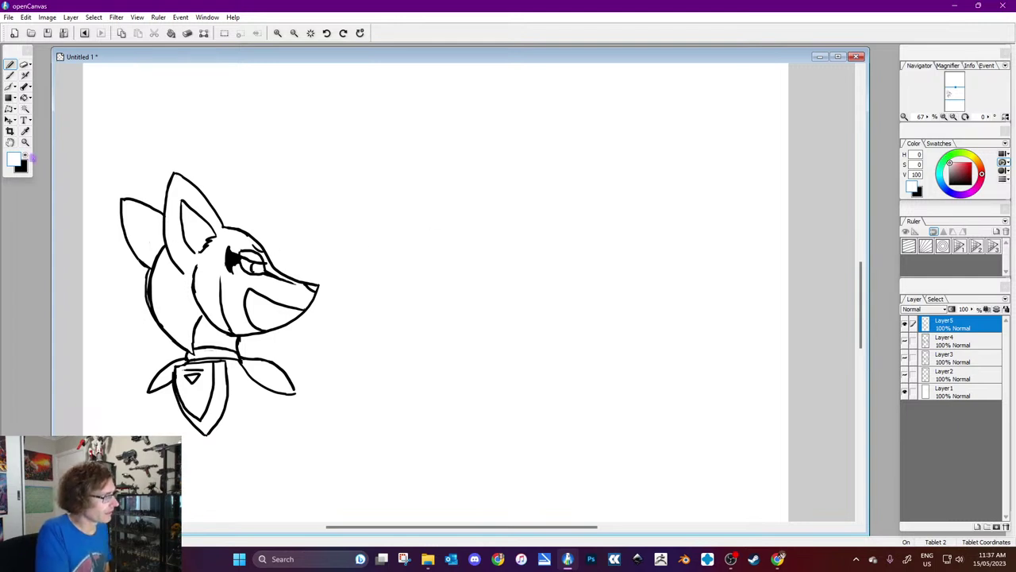
click(27, 156)
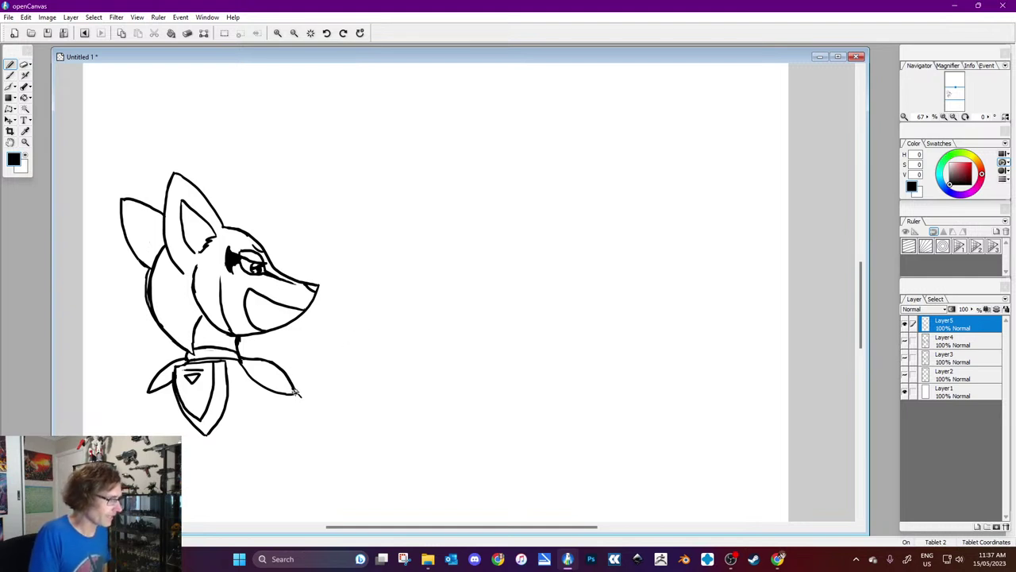
drag(295, 393, 305, 406)
mouse_move(245, 371)
mouse_down()
mouse_move(257, 415)
mouse_move(306, 434)
mouse_up()
mouse_move(297, 395)
mouse_down()
mouse_move(314, 412)
mouse_move(307, 433)
mouse_move(318, 425)
mouse_up()
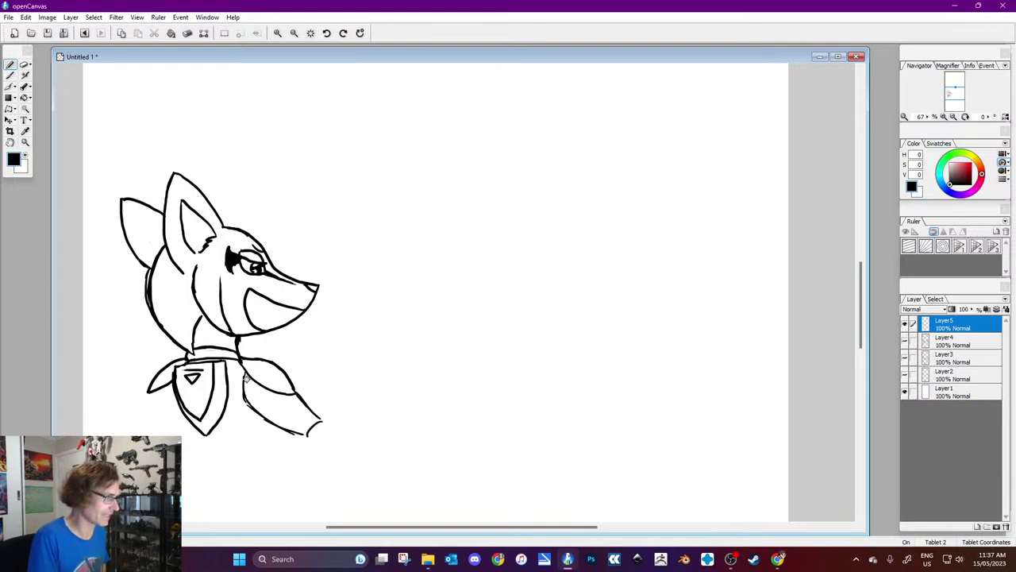
Step: Draw the torso's side lines and lower chest curves around the shield-shaped ornament, and clean up the overlapping strokes beside it in white
drag(169, 384, 190, 451)
drag(255, 413, 255, 449)
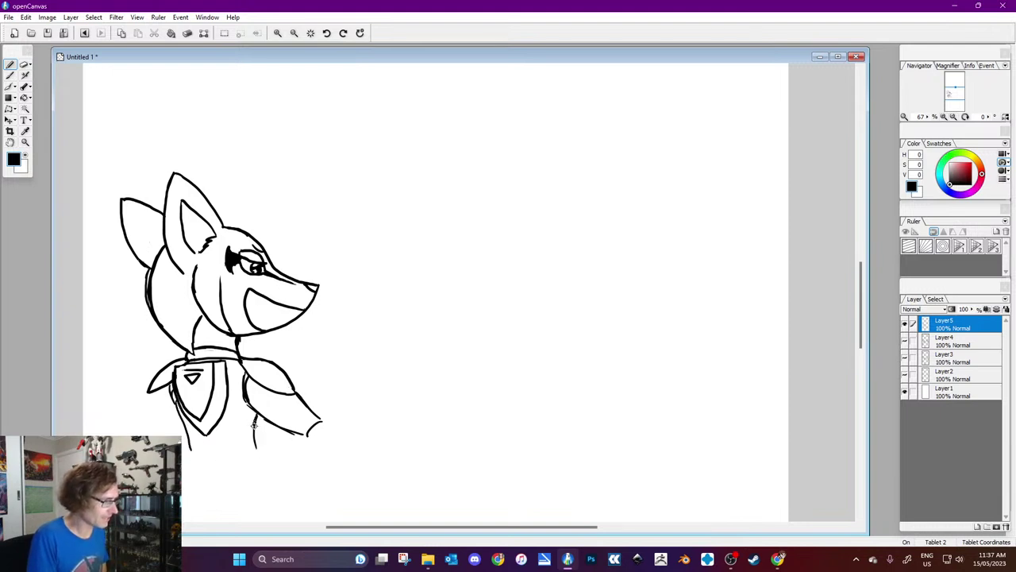
drag(181, 414, 185, 476)
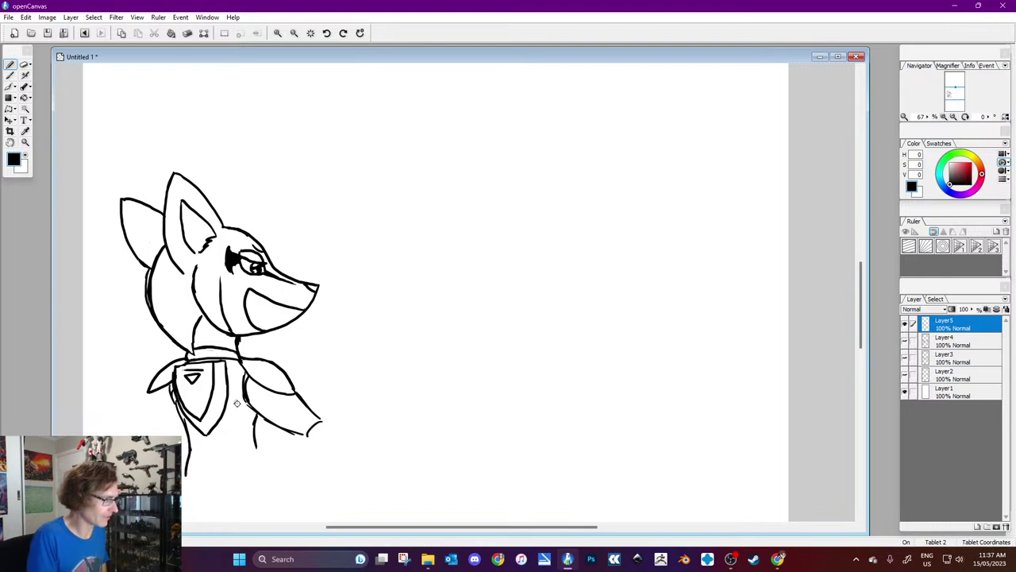
drag(214, 428, 252, 419)
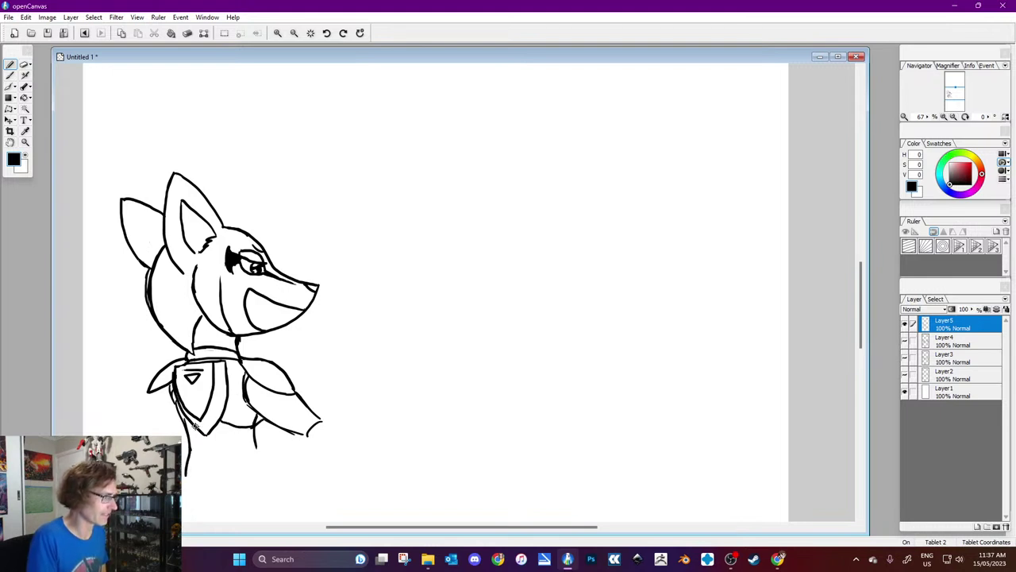
mouse_move(174, 395)
mouse_down()
mouse_move(180, 422)
mouse_move(206, 427)
mouse_up()
key(x)
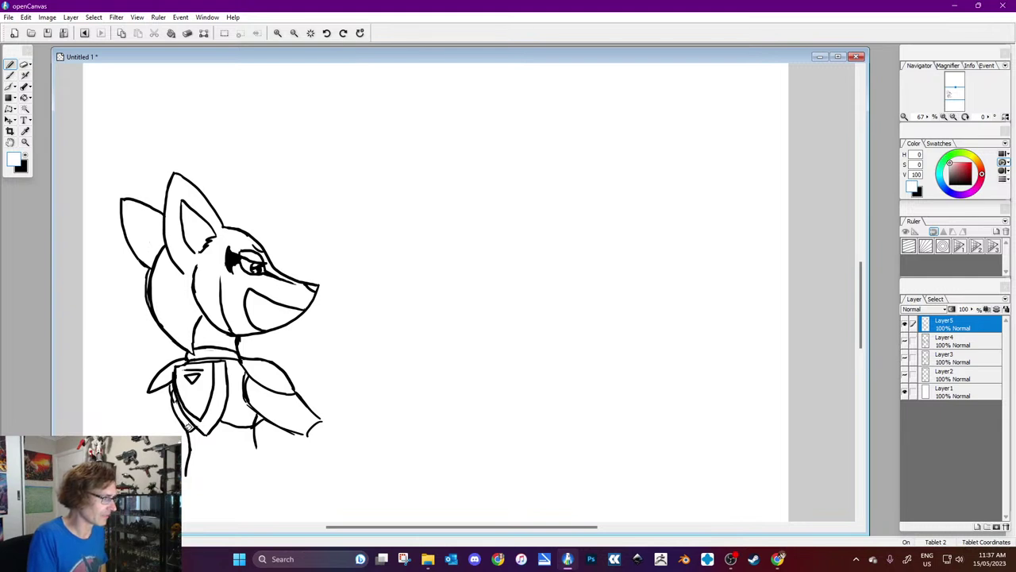
key(x)
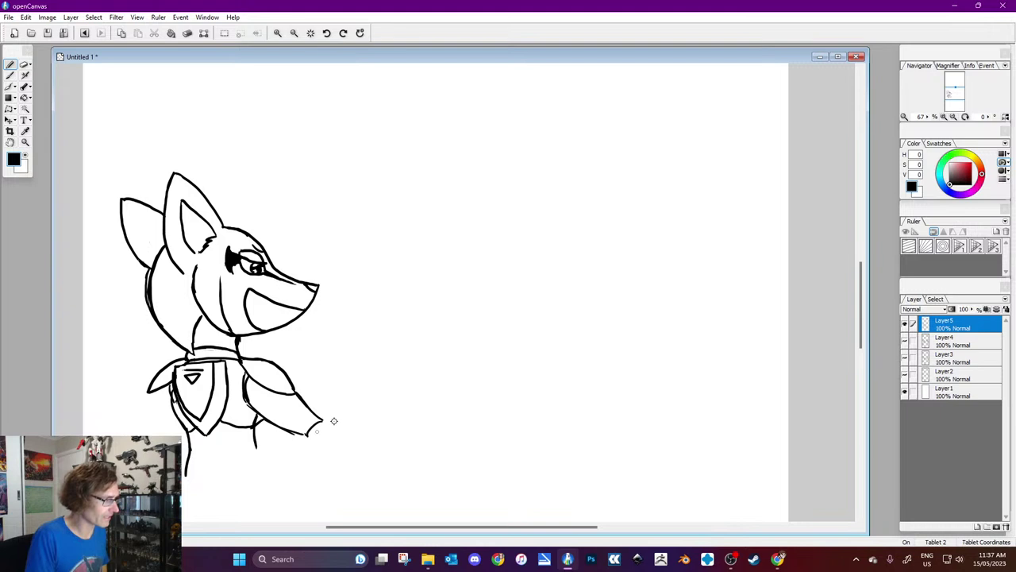
Step: Draw the forearm stretching forward from the elbow with a narrow cuff at the wrist and a bulging upper contour
drag(320, 418, 346, 418)
mouse_move(308, 433)
mouse_down()
mouse_move(318, 453)
mouse_move(417, 451)
mouse_up()
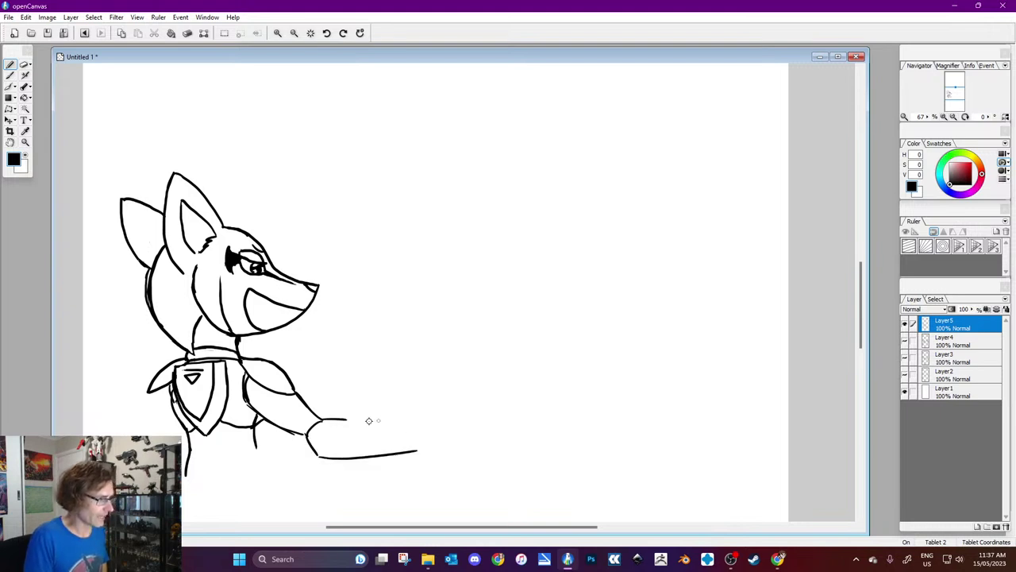
mouse_move(349, 418)
mouse_down()
mouse_move(408, 424)
mouse_move(416, 452)
mouse_move(415, 426)
mouse_move(427, 431)
mouse_move(410, 451)
mouse_up()
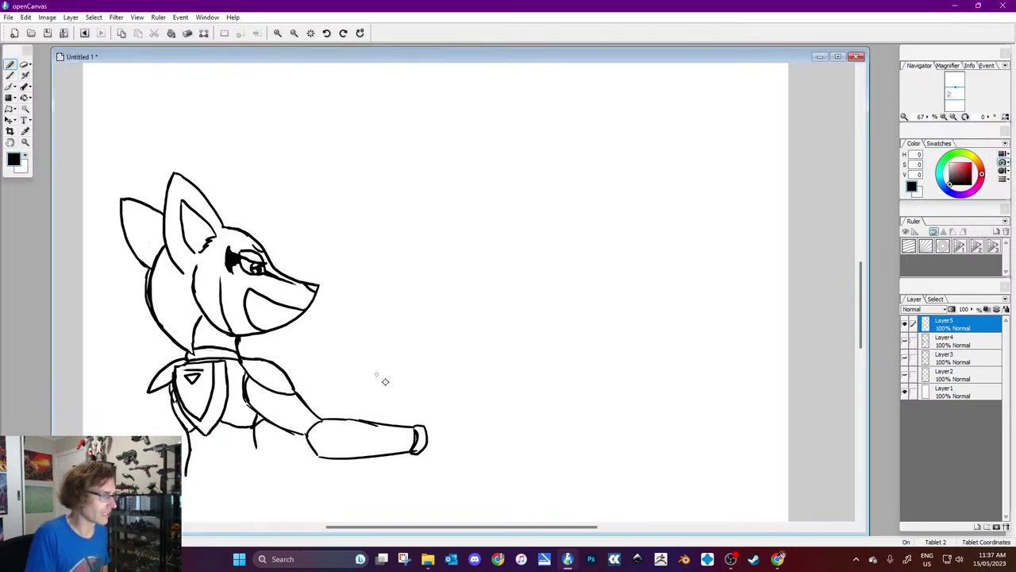
mouse_move(336, 419)
mouse_down()
mouse_move(369, 410)
mouse_move(409, 423)
mouse_up()
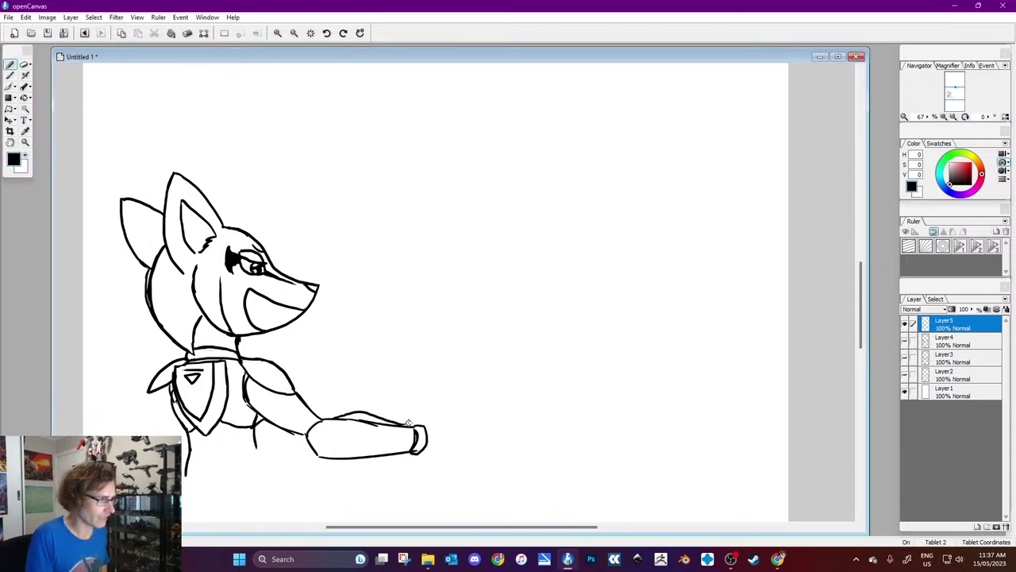
Step: Strengthen the near forearm's upper and lower contours, and draw a faceted elbow pad and a long narrow panel along the forearm
drag(344, 421, 394, 423)
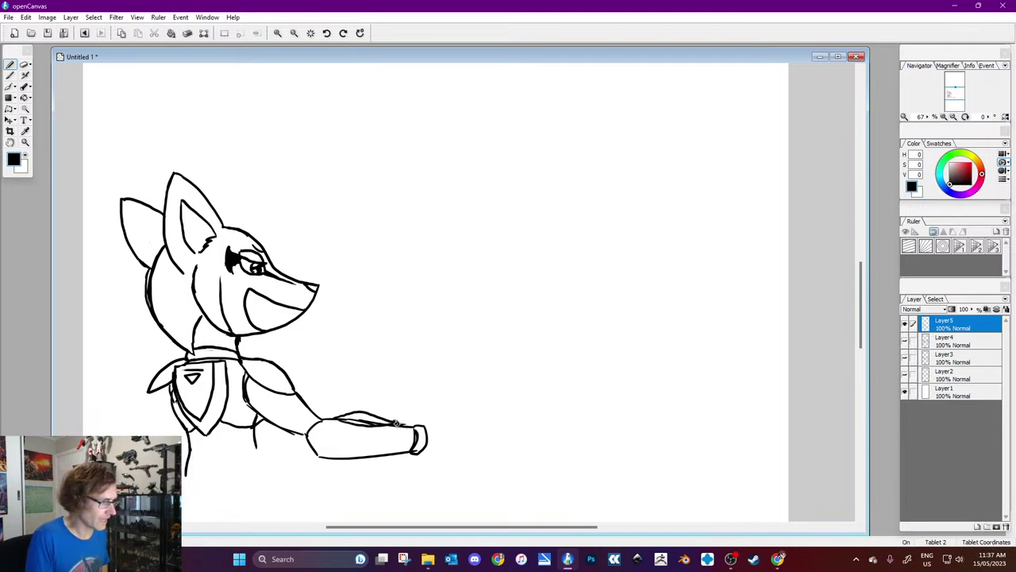
drag(335, 458, 393, 455)
mouse_move(318, 424)
mouse_down()
mouse_move(329, 430)
mouse_move(322, 449)
mouse_move(304, 450)
mouse_move(308, 426)
mouse_move(319, 423)
mouse_up()
click(25, 158)
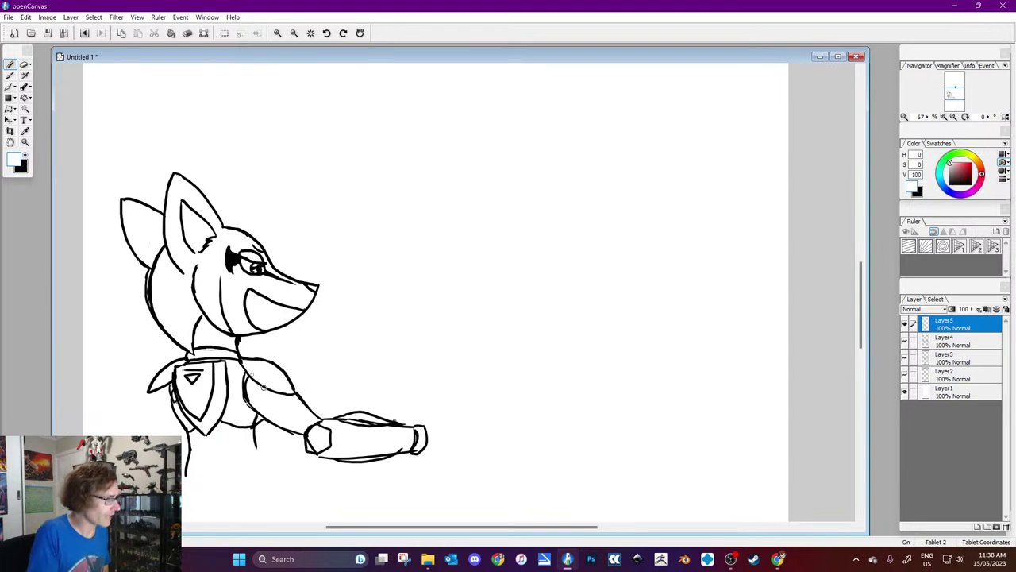
click(27, 158)
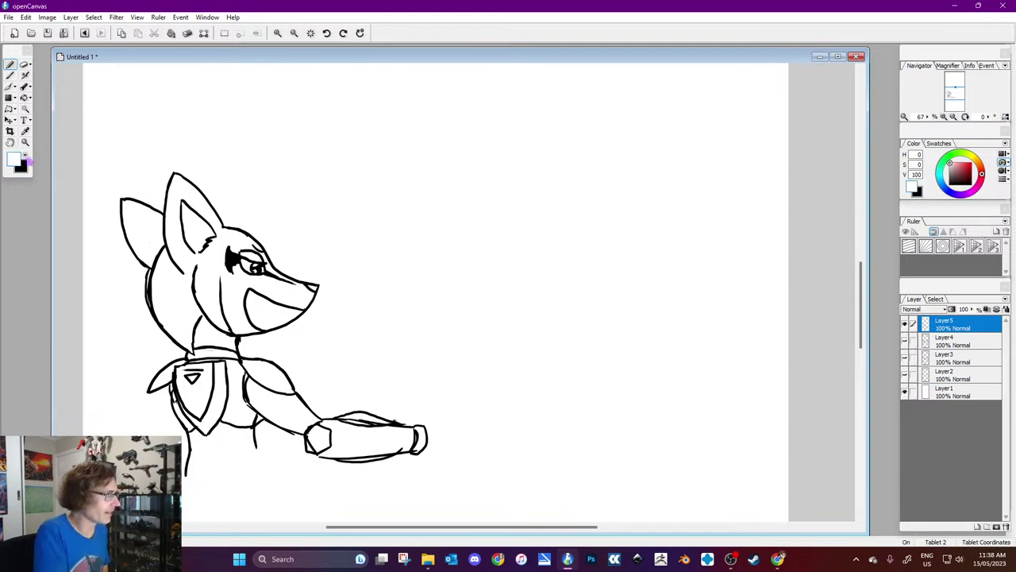
mouse_move(308, 432)
mouse_down()
mouse_move(328, 427)
mouse_move(340, 454)
mouse_move(370, 432)
mouse_move(399, 430)
mouse_move(411, 443)
mouse_up()
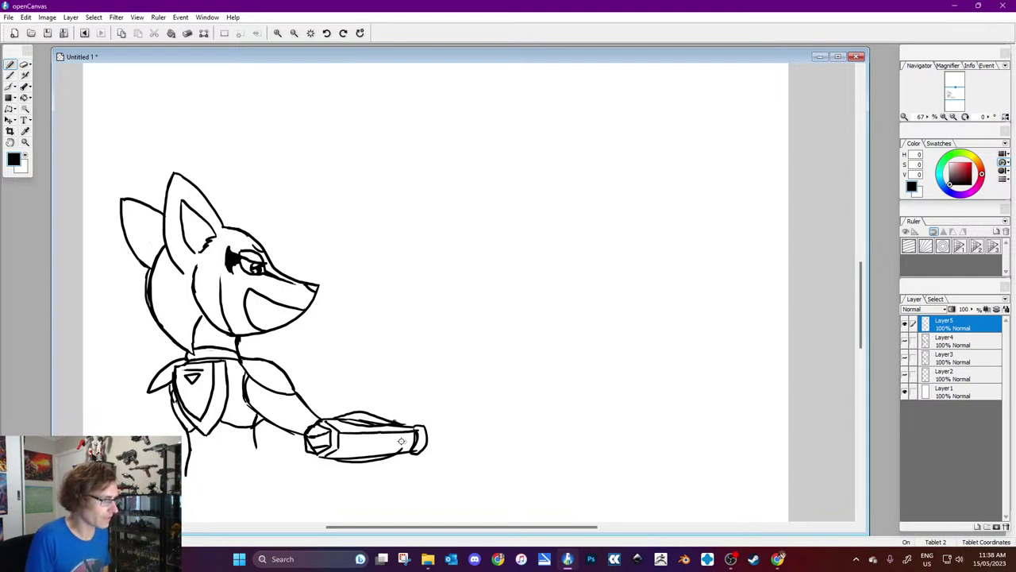
drag(340, 449, 414, 442)
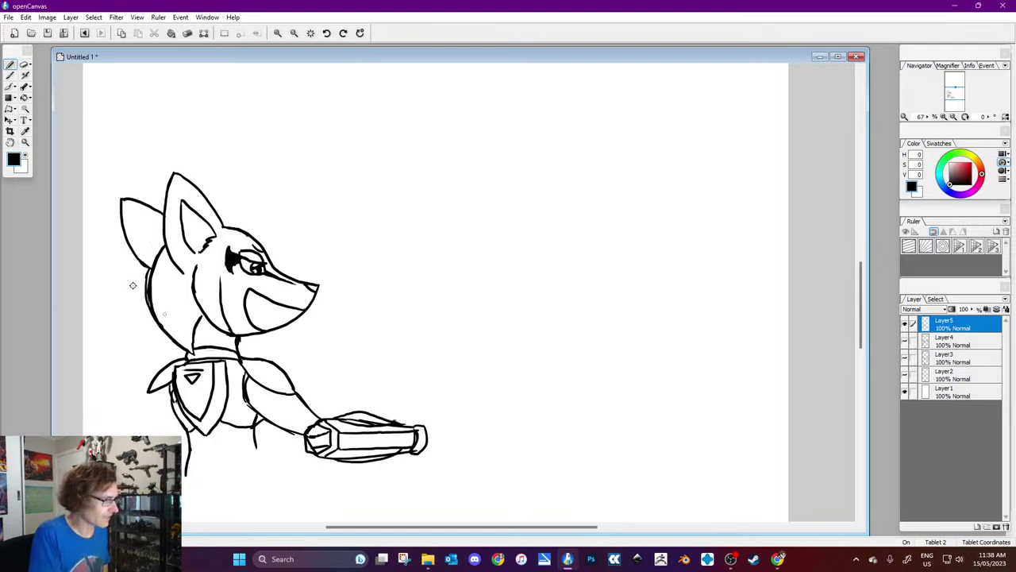
Step: Touch up the elbow pad in white and draw an open hand with raised thumb and extended fingers in black beyond the cuff
click(22, 153)
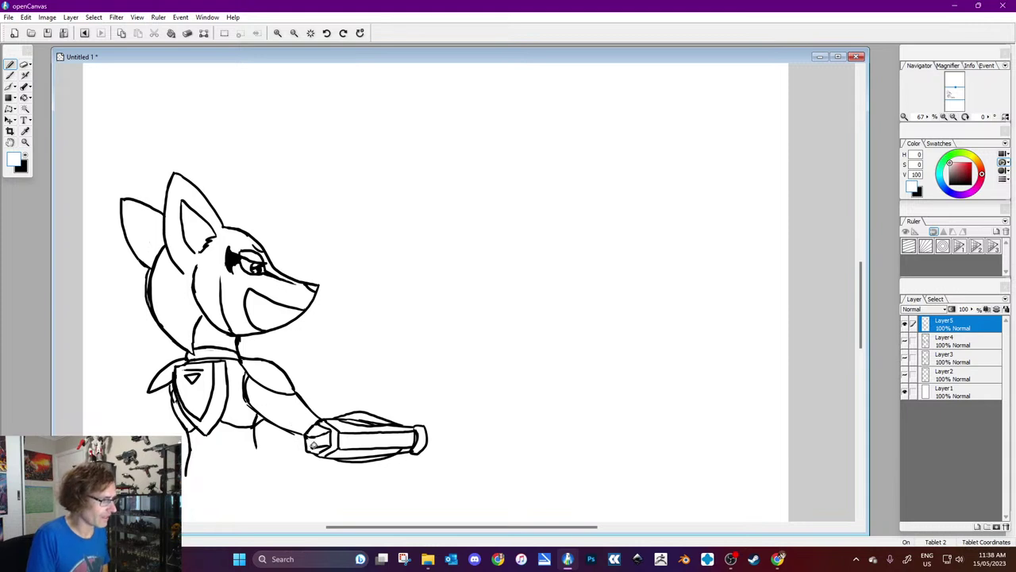
key(x)
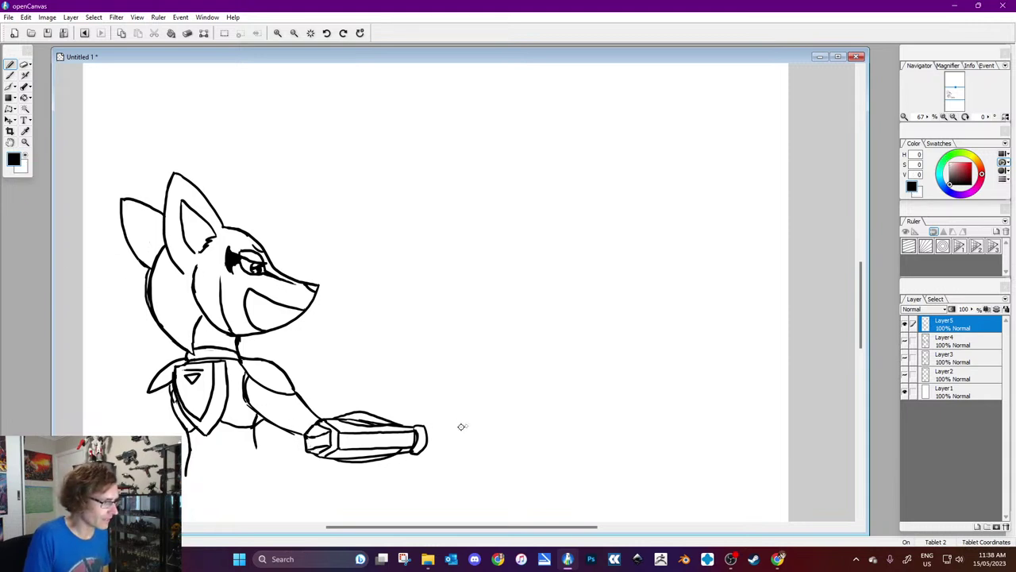
mouse_move(426, 425)
mouse_down()
mouse_move(472, 410)
mouse_move(452, 423)
mouse_move(501, 465)
mouse_up()
mouse_move(416, 449)
mouse_down()
mouse_move(449, 466)
mouse_move(497, 462)
mouse_up()
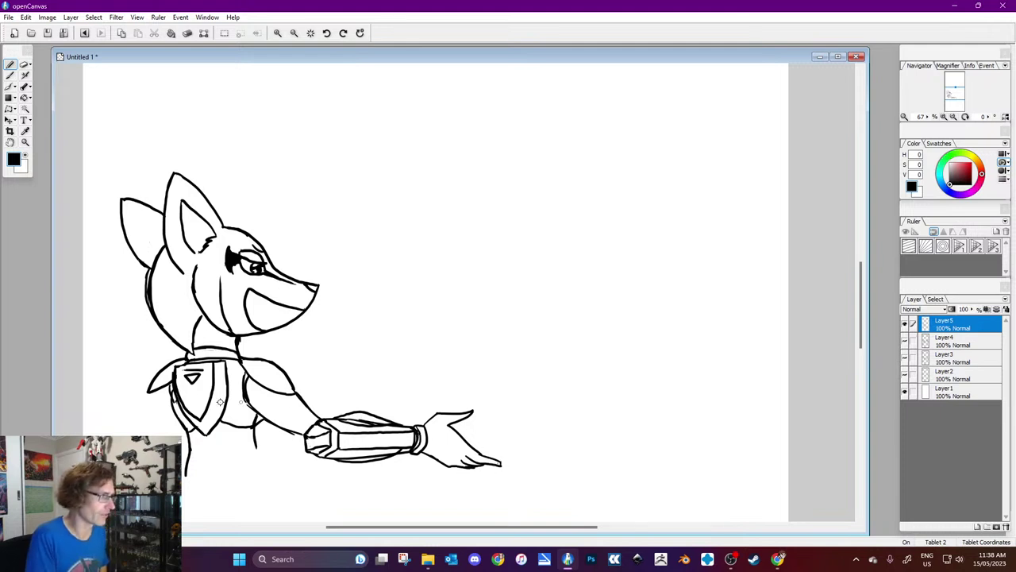
Step: Draw the far upper arm down from the rear shoulder pad and outline its elbow pad, undoing one misplaced stroke
mouse_move(149, 394)
mouse_down()
mouse_move(127, 420)
mouse_move(158, 433)
mouse_move(130, 414)
mouse_move(128, 434)
mouse_up()
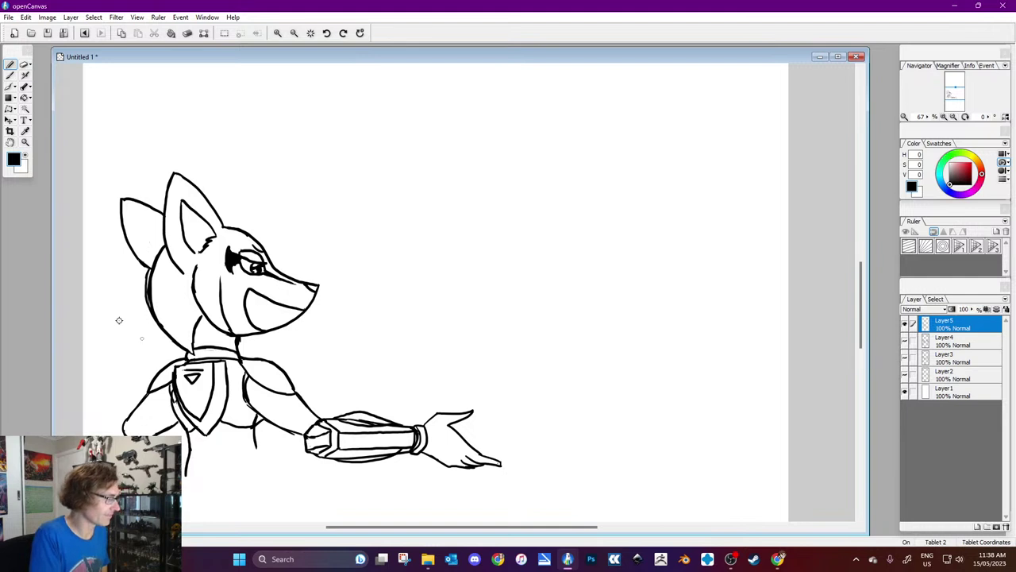
click(29, 164)
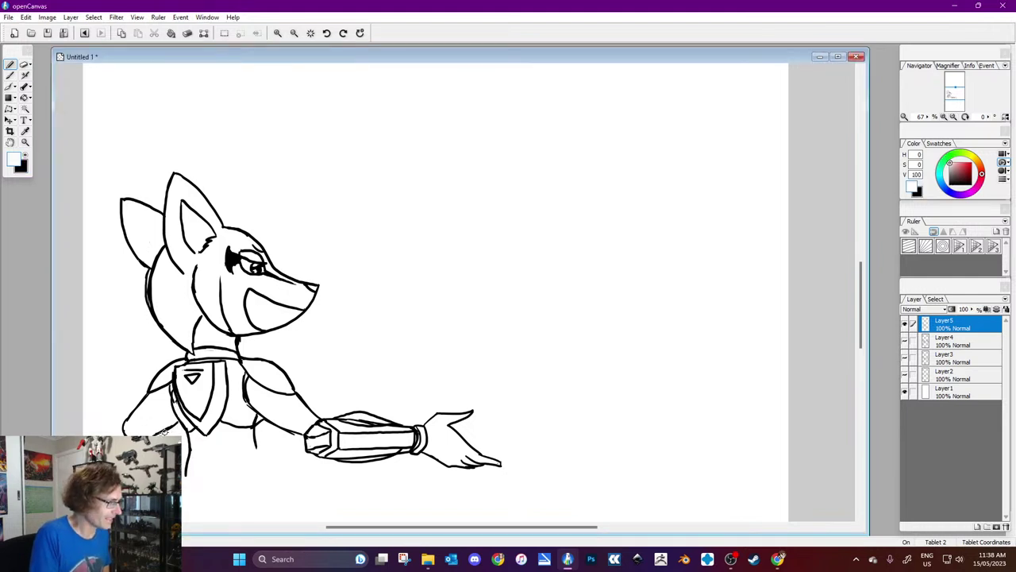
key(x)
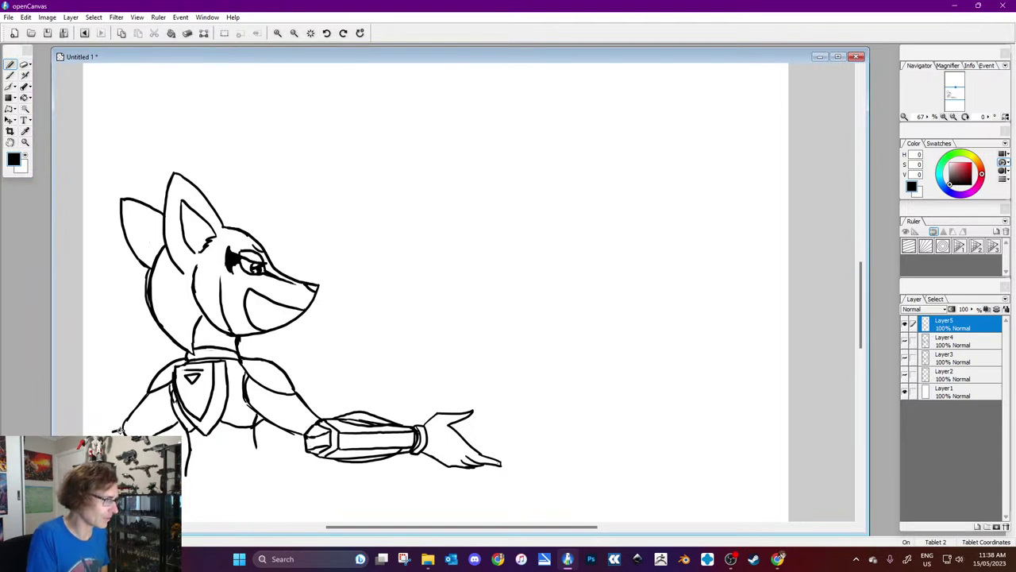
key(ctrl+z)
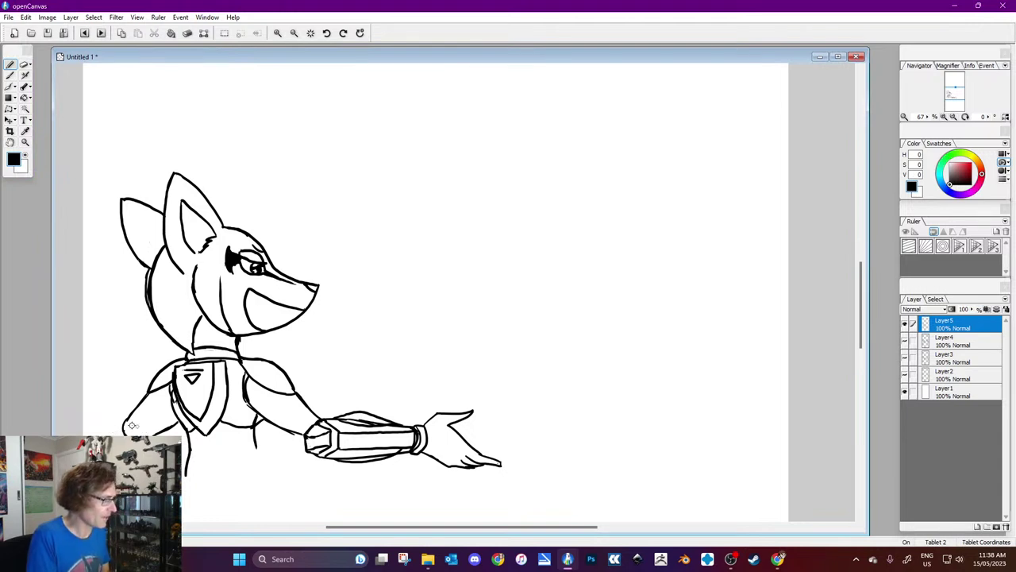
mouse_move(112, 432)
mouse_down()
mouse_move(124, 428)
mouse_move(112, 427)
mouse_up()
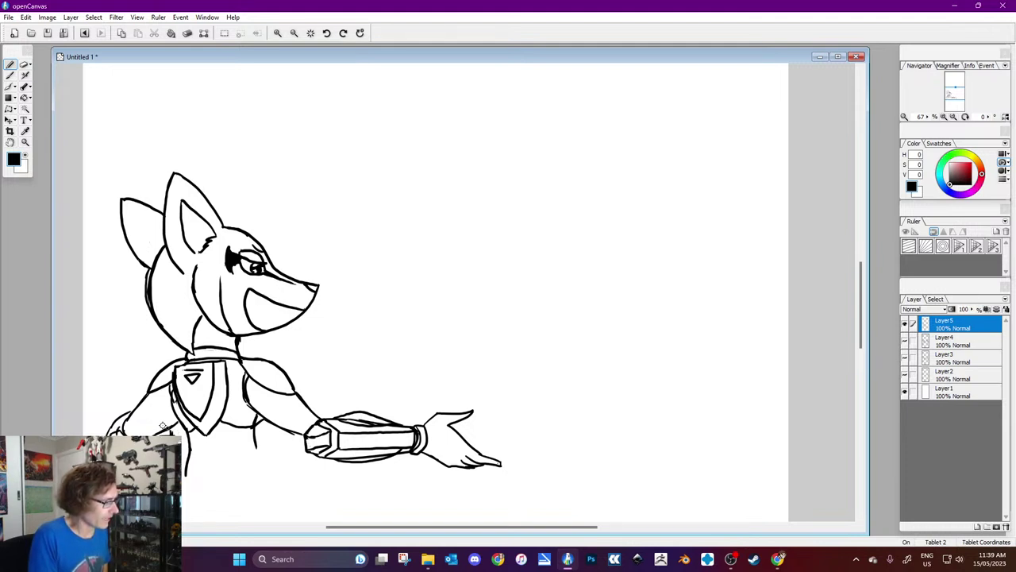
Step: Clean up the far elbow's outer line in white and draw a small pointed fin behind the far arm in black
click(25, 156)
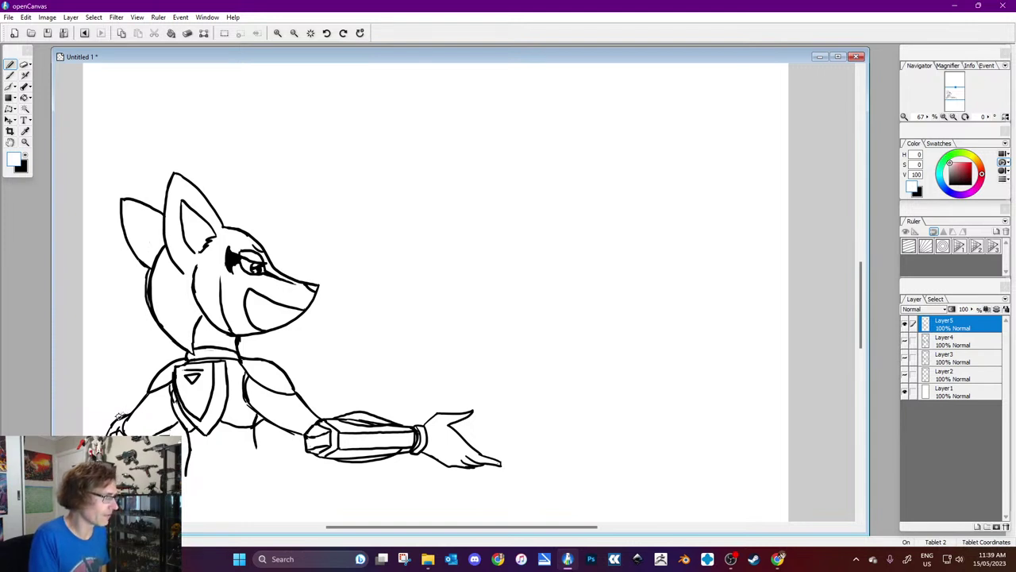
drag(123, 413, 117, 416)
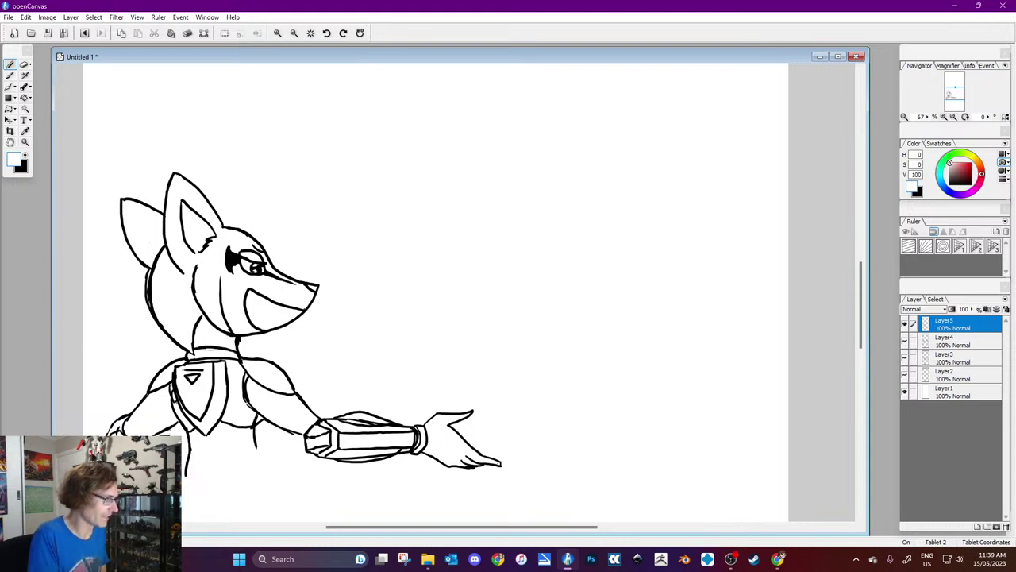
click(23, 154)
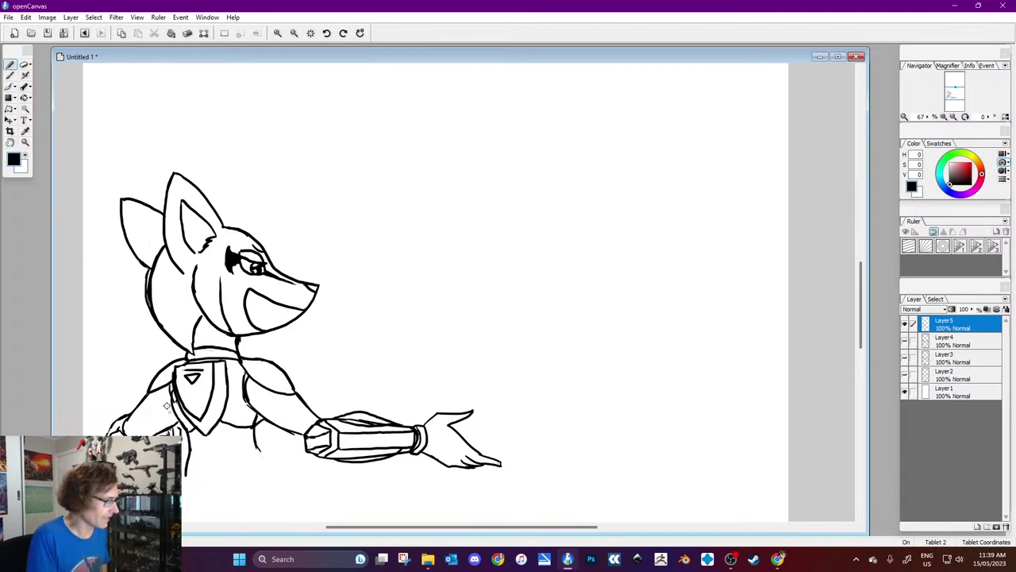
drag(130, 411, 140, 401)
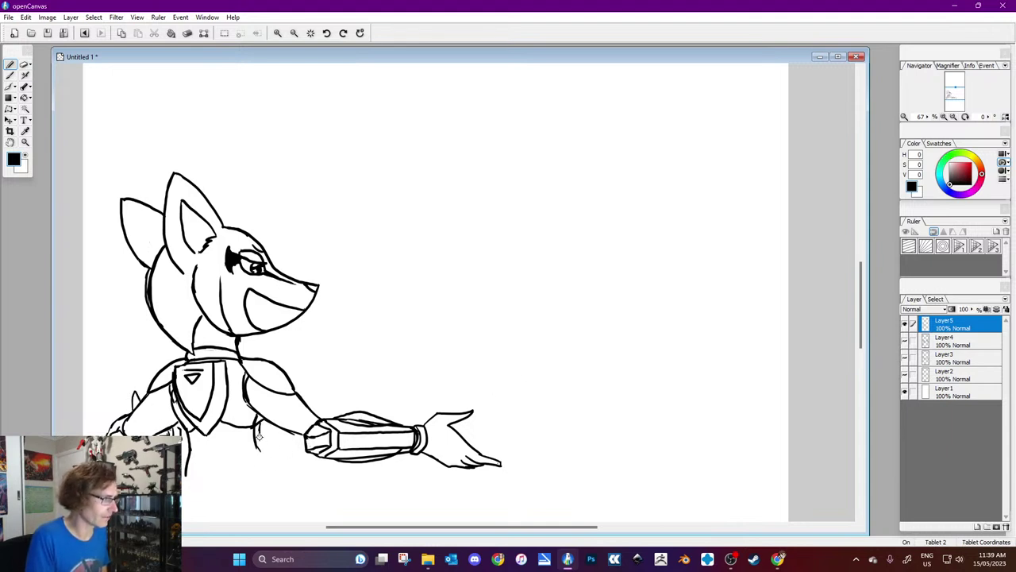
Step: Extend both waist lines downward and draw a tapering strip with a pointed end hanging along the front of the waist
drag(861, 305, 861, 316)
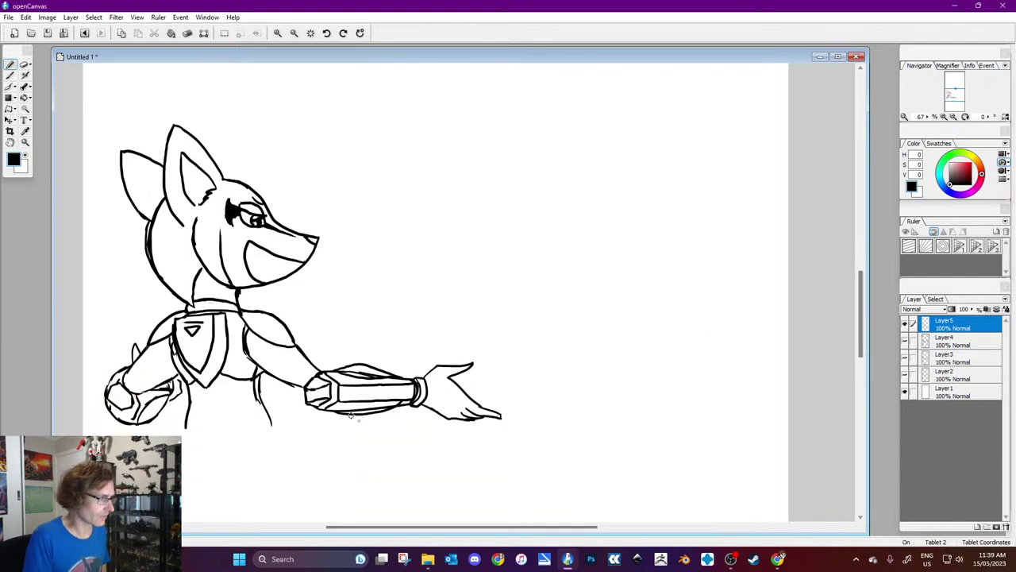
drag(258, 376, 277, 436)
drag(187, 387, 185, 439)
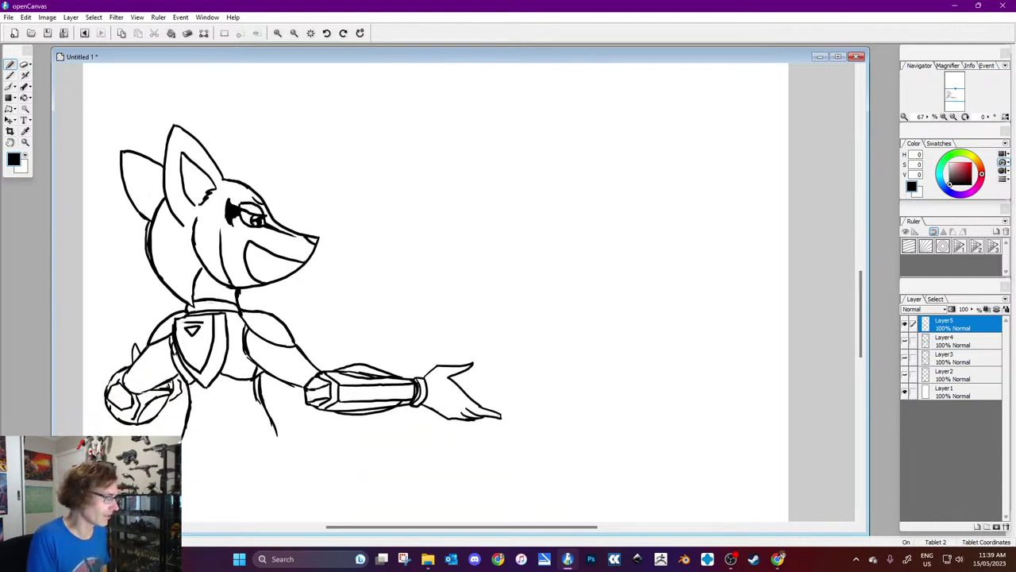
mouse_move(249, 384)
mouse_down()
mouse_move(261, 435)
mouse_move(272, 440)
mouse_move(271, 431)
mouse_up()
drag(187, 381, 183, 448)
drag(245, 384, 255, 433)
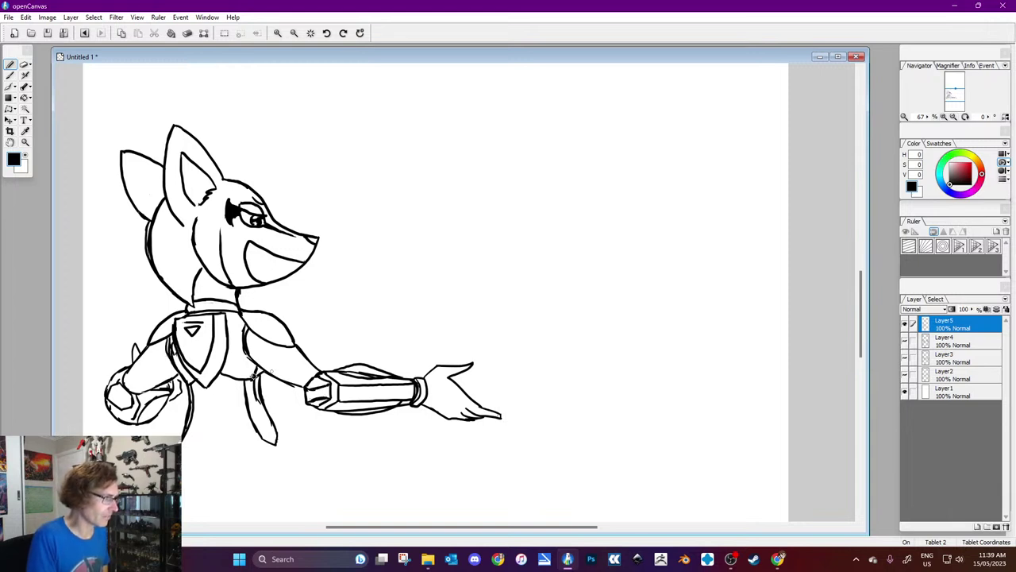
Step: Reinforce the far forearm and elbow contours, add an angled facet line to the front waist strip, and undo the last stray stroke
drag(106, 403, 136, 426)
drag(111, 374, 116, 388)
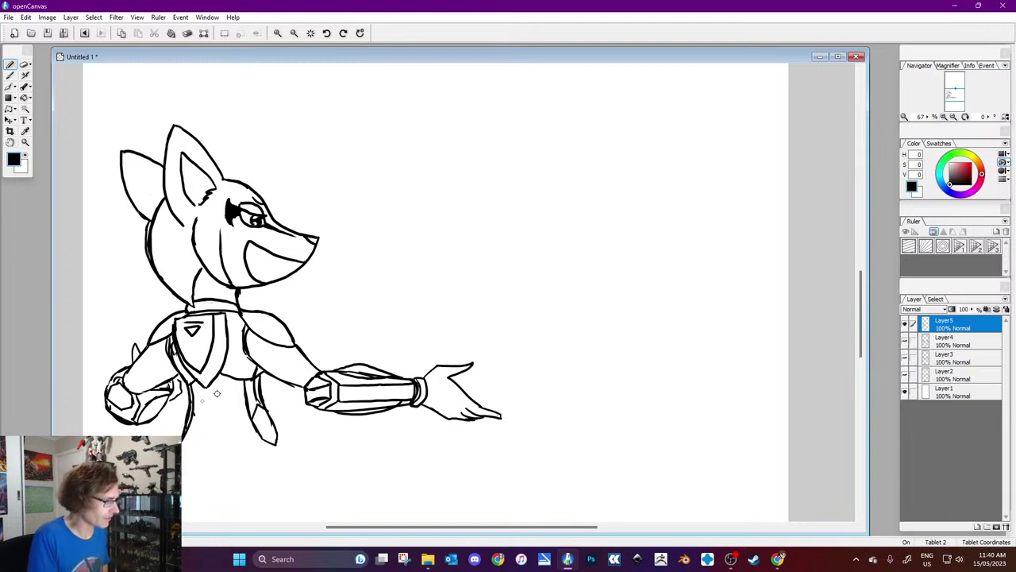
click(27, 159)
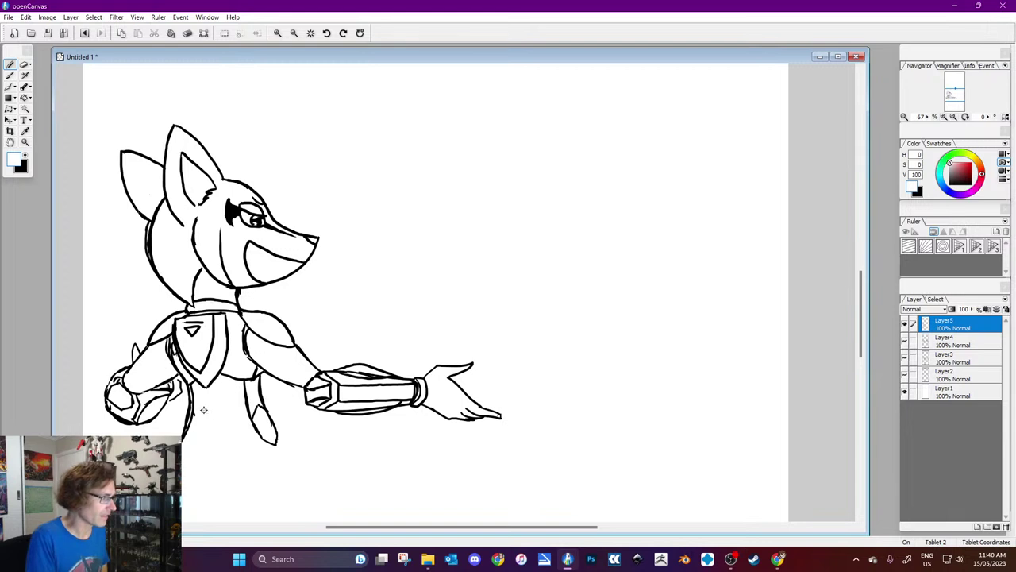
key(x)
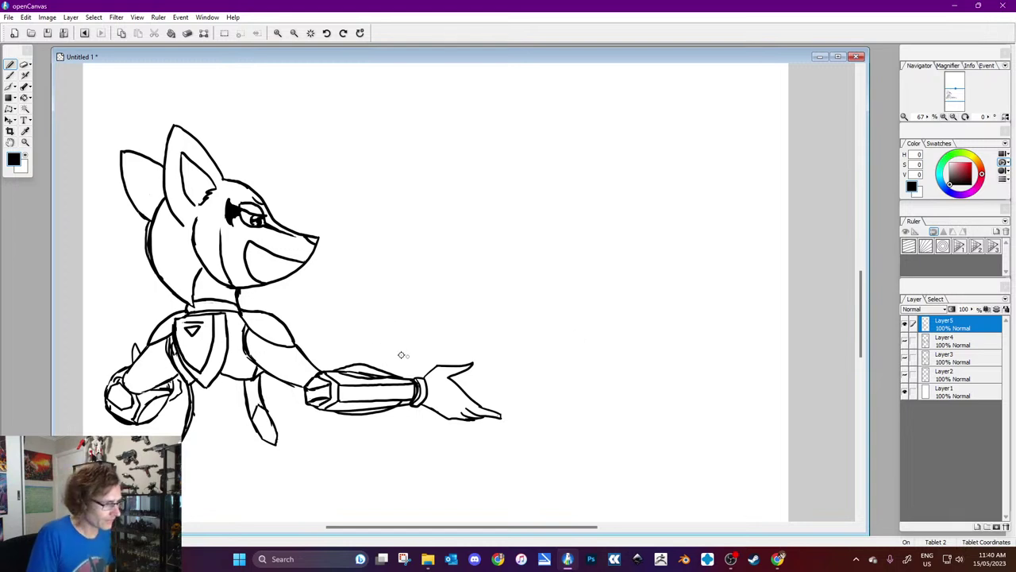
key(ctrl+z)
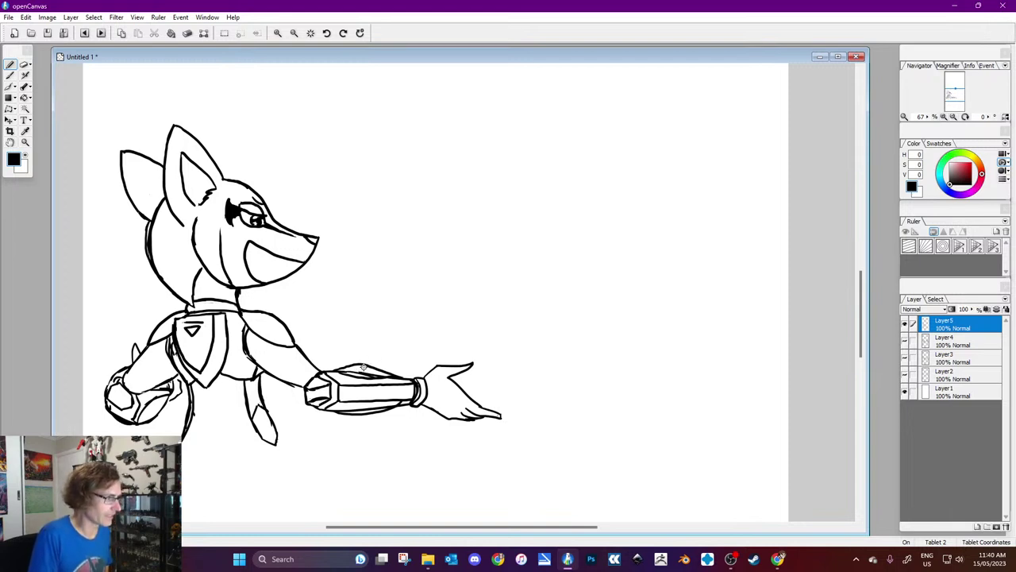
Step: Thin the doubled line along the near forearm's upper edge and clean up the elbow junction in white
click(25, 156)
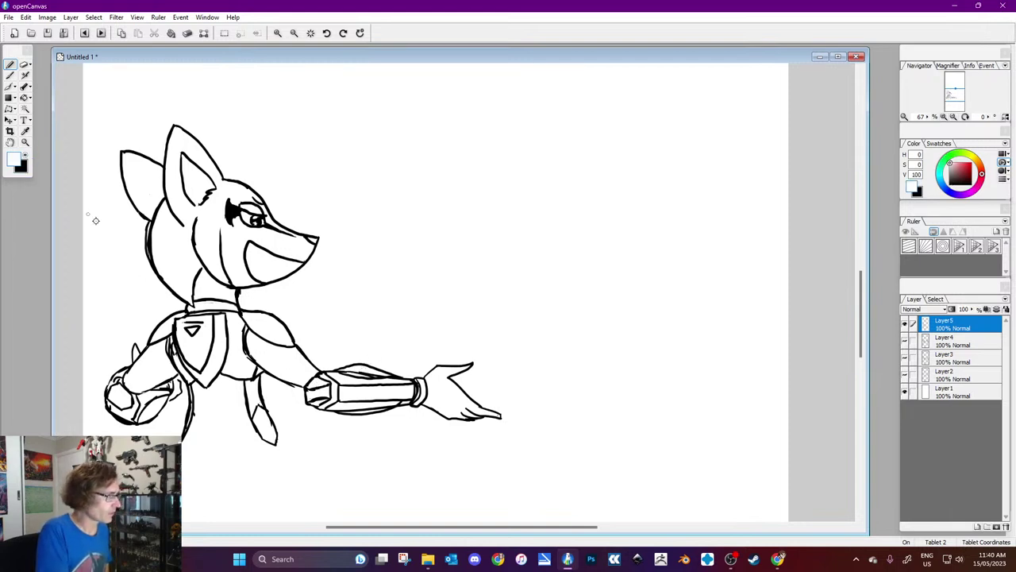
click(307, 390)
drag(307, 389, 312, 386)
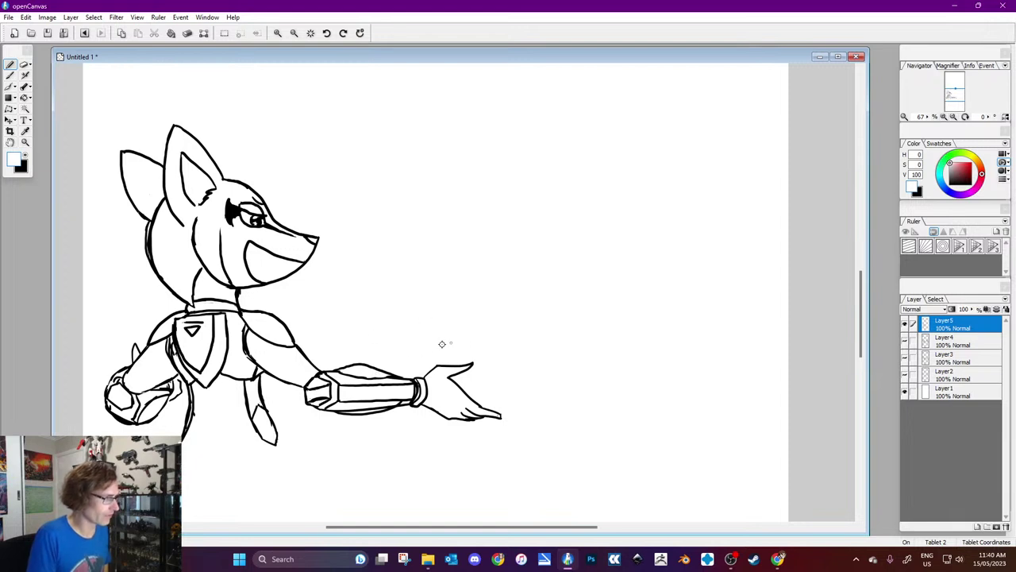
click(22, 163)
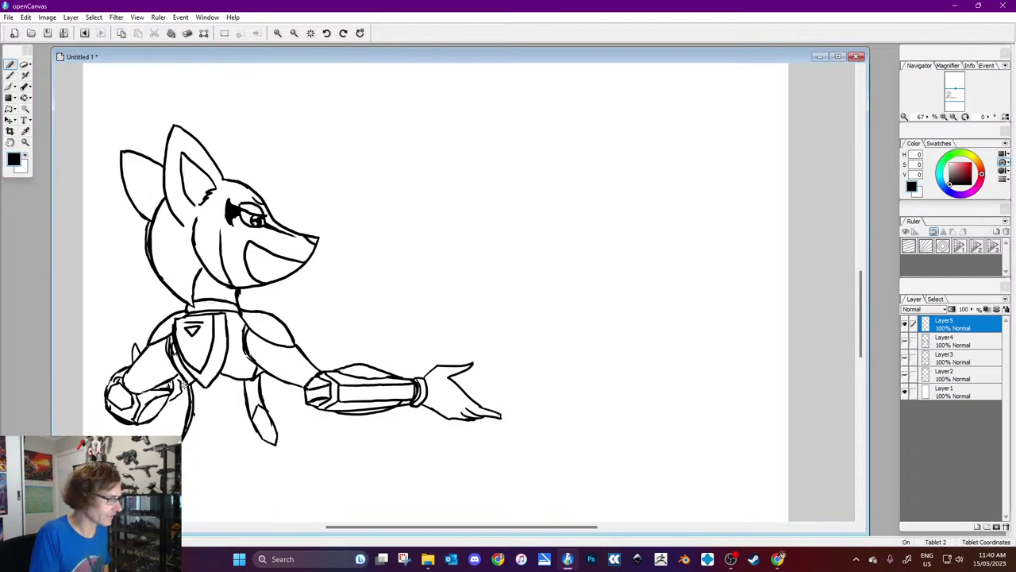
Step: Draw a matching faceted strip along the rear of the waist, trim it in white, and add a hip line beside the front strip
drag(183, 378, 180, 435)
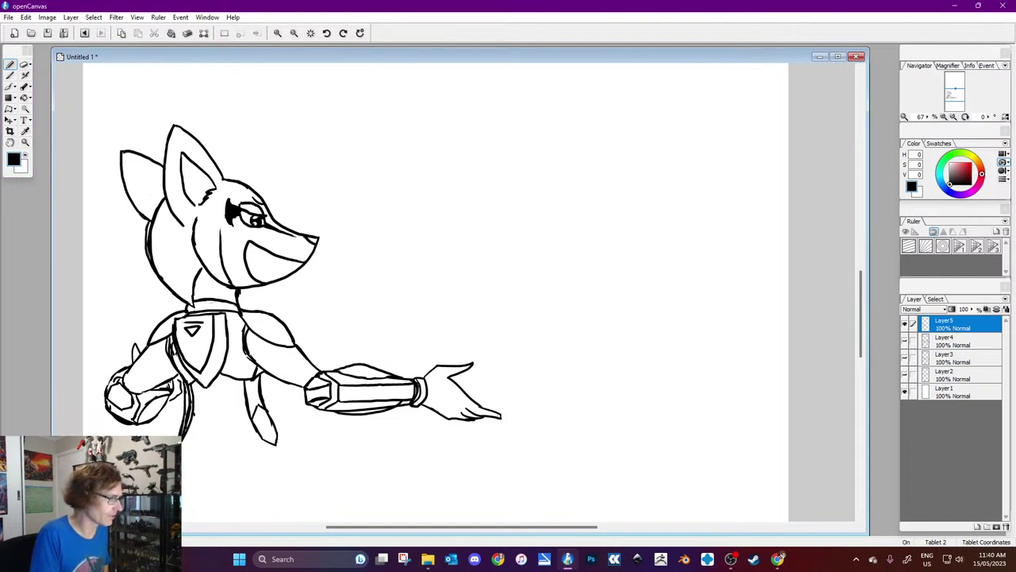
click(26, 156)
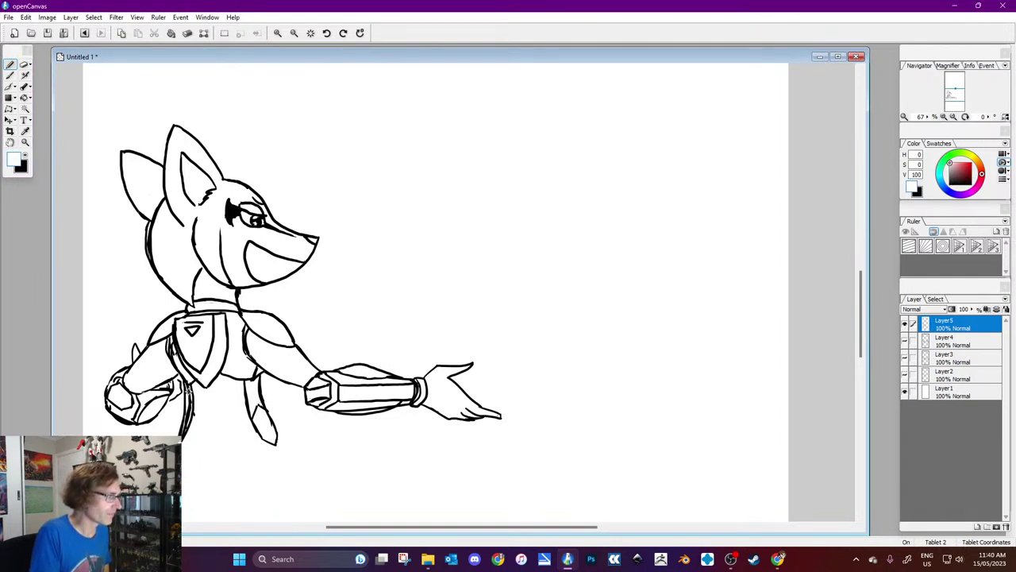
drag(188, 385, 185, 421)
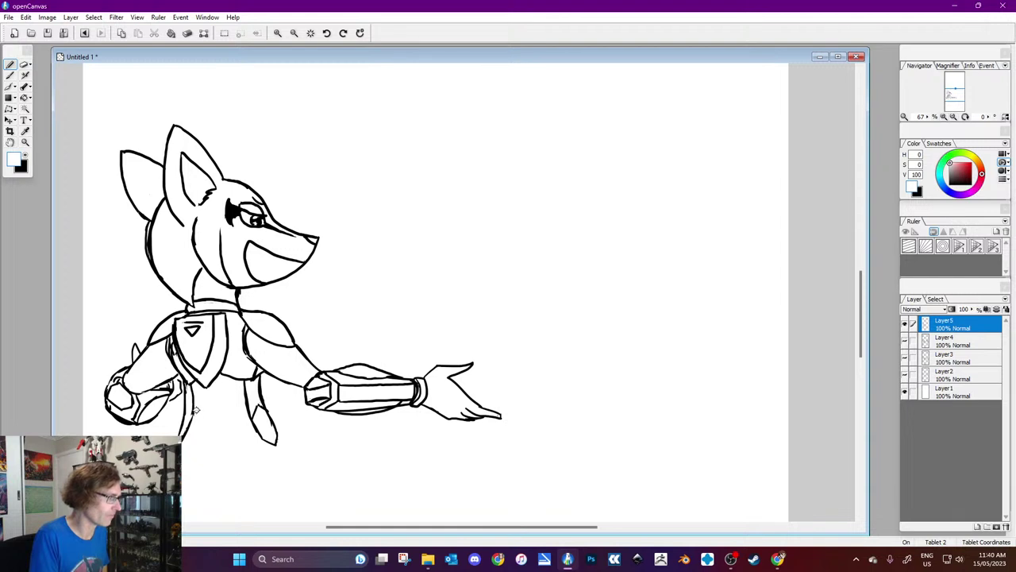
click(25, 159)
click(177, 401)
mouse_move(193, 419)
mouse_down()
mouse_move(187, 403)
mouse_move(190, 412)
mouse_up()
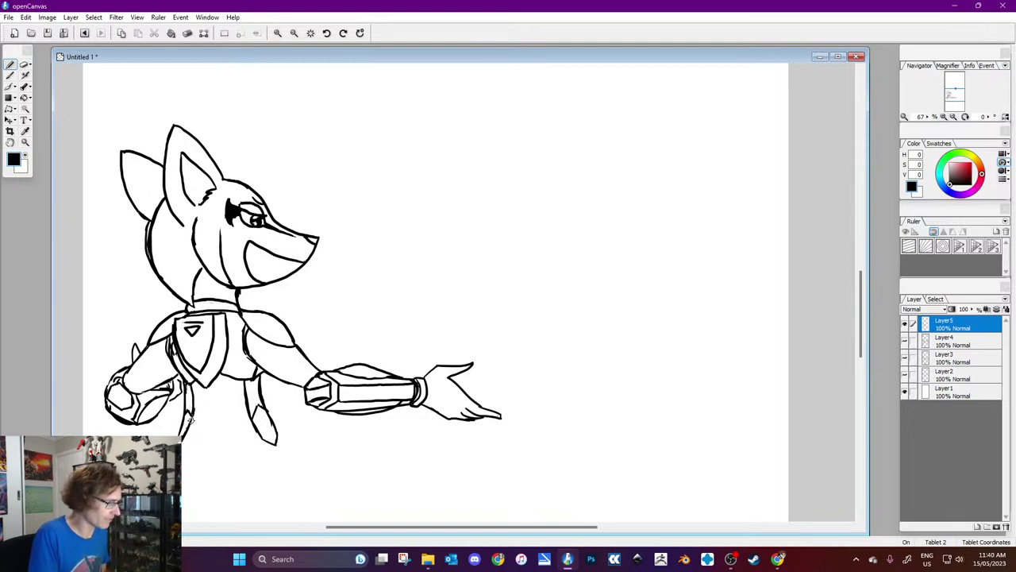
drag(264, 401, 284, 444)
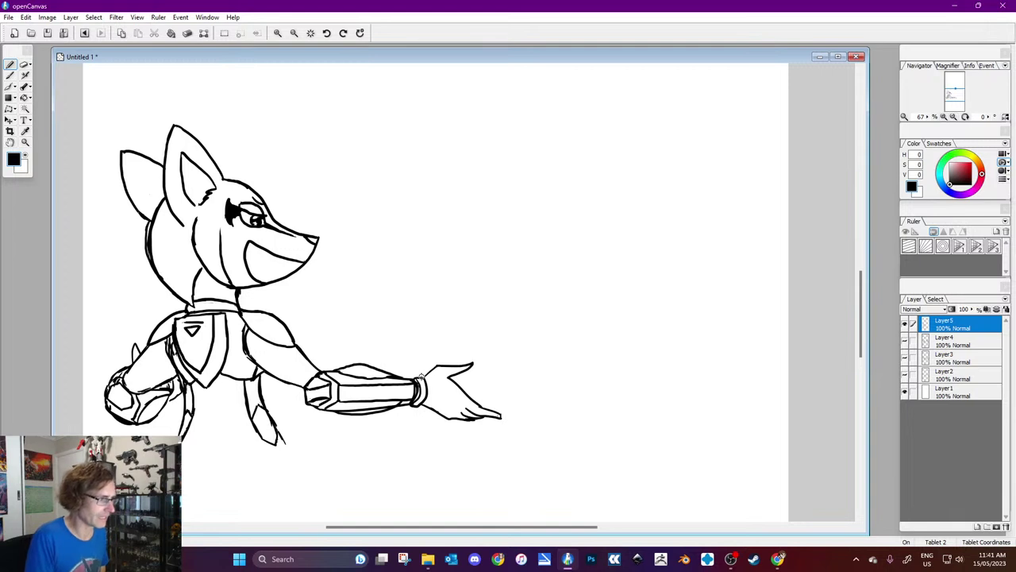
Step: Draw a curved tongue line inside the open mouth and thin the front neck line below the jaw in white
drag(245, 261, 275, 272)
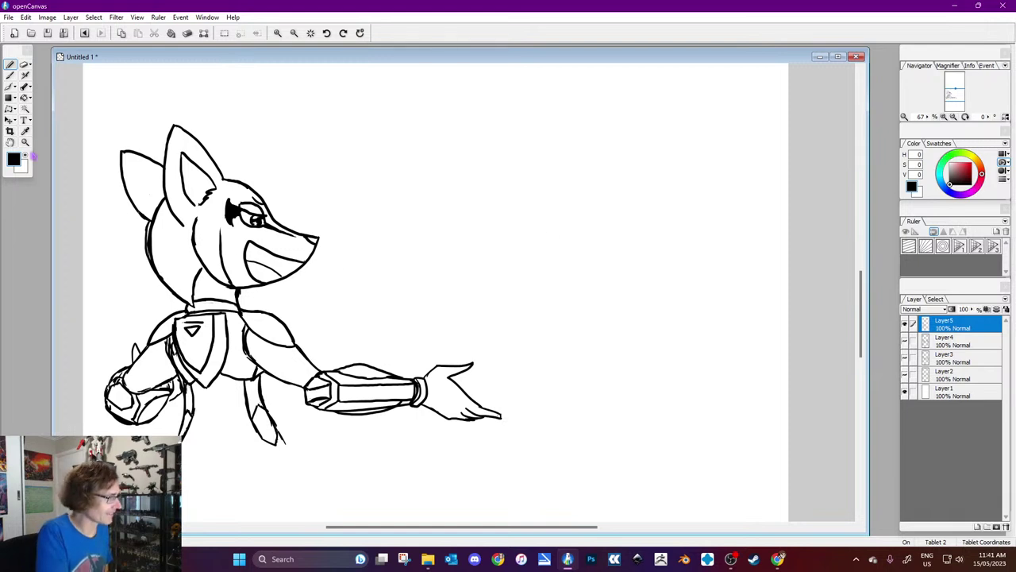
click(27, 156)
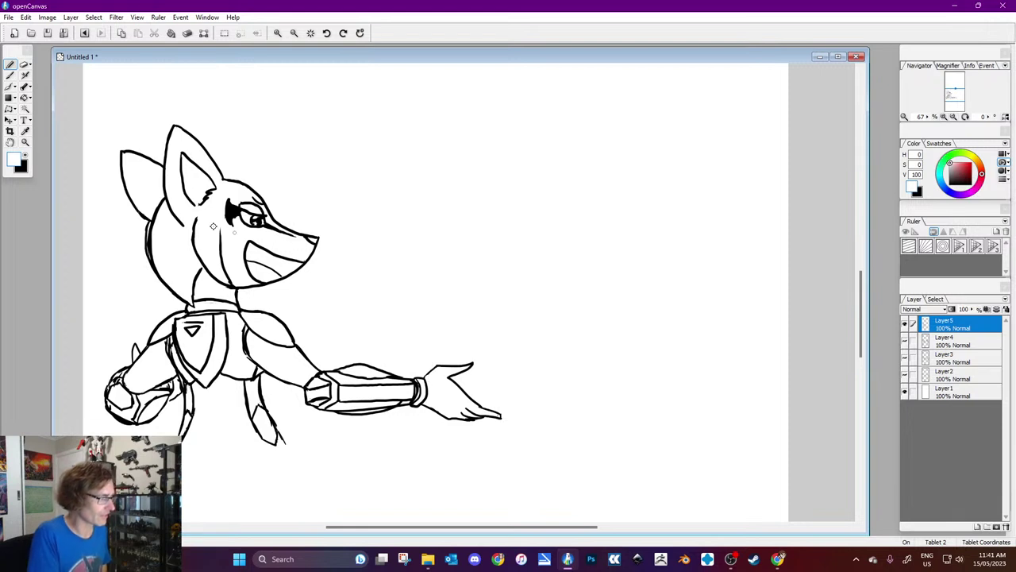
click(25, 155)
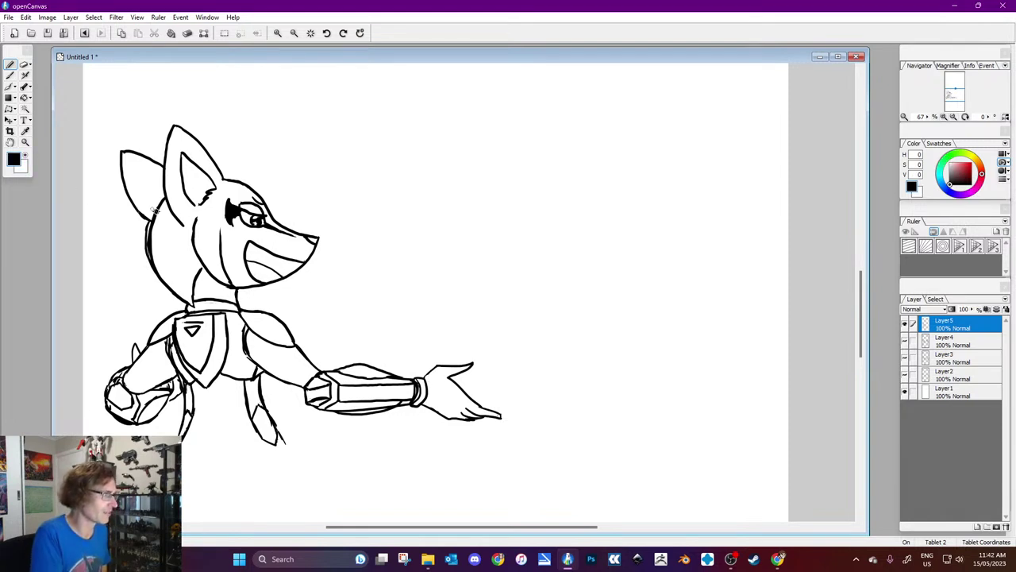
Step: Touch up the outlines of the back of the head and the outstretched hand with small black strokes and white trims
click(25, 156)
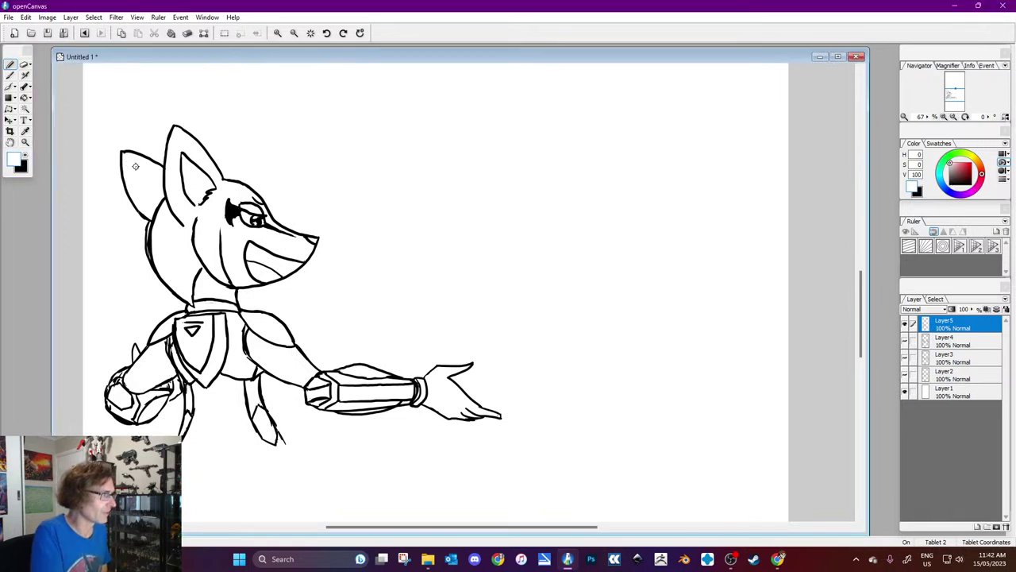
click(26, 156)
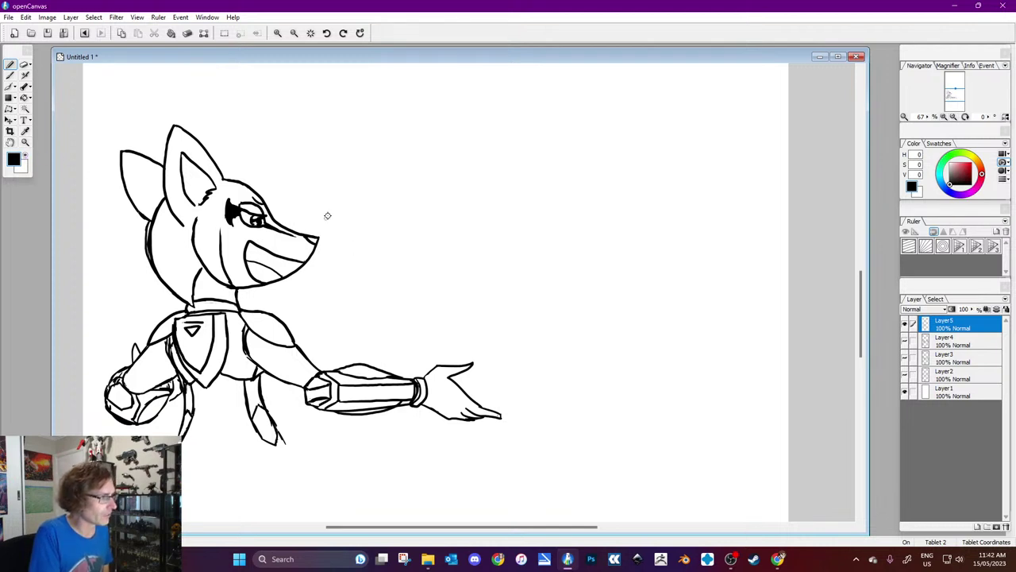
drag(421, 379, 435, 367)
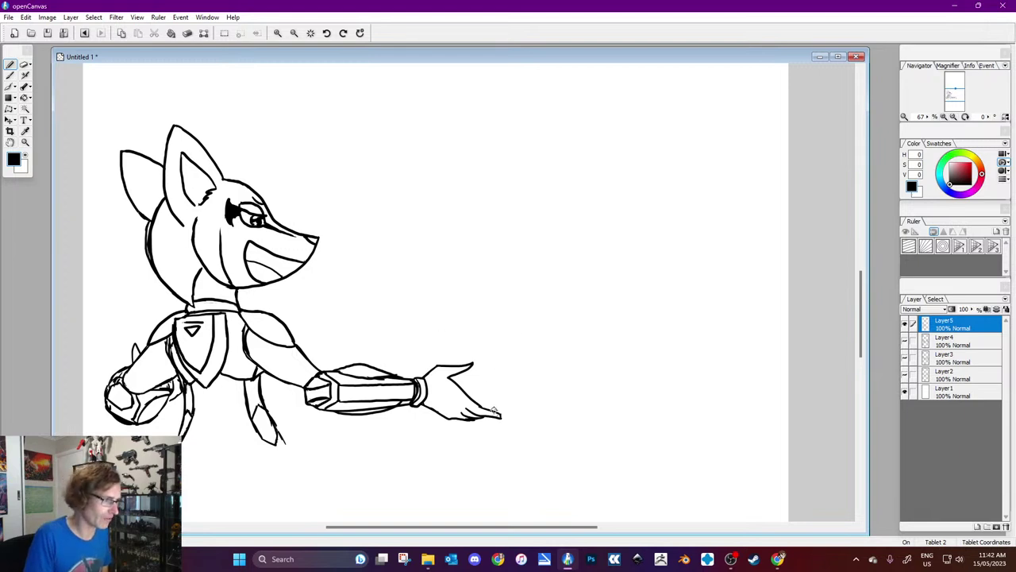
click(27, 155)
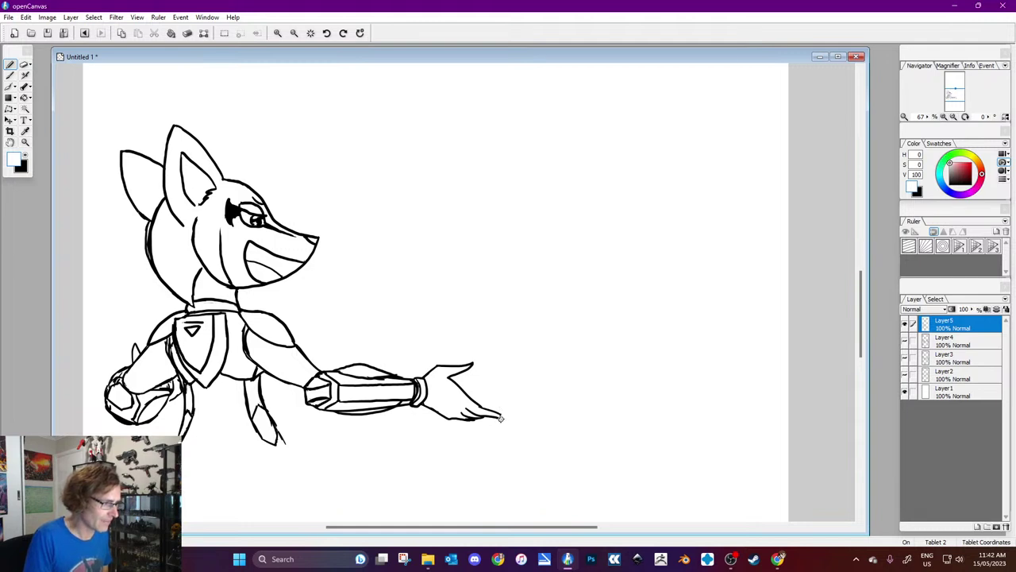
click(28, 156)
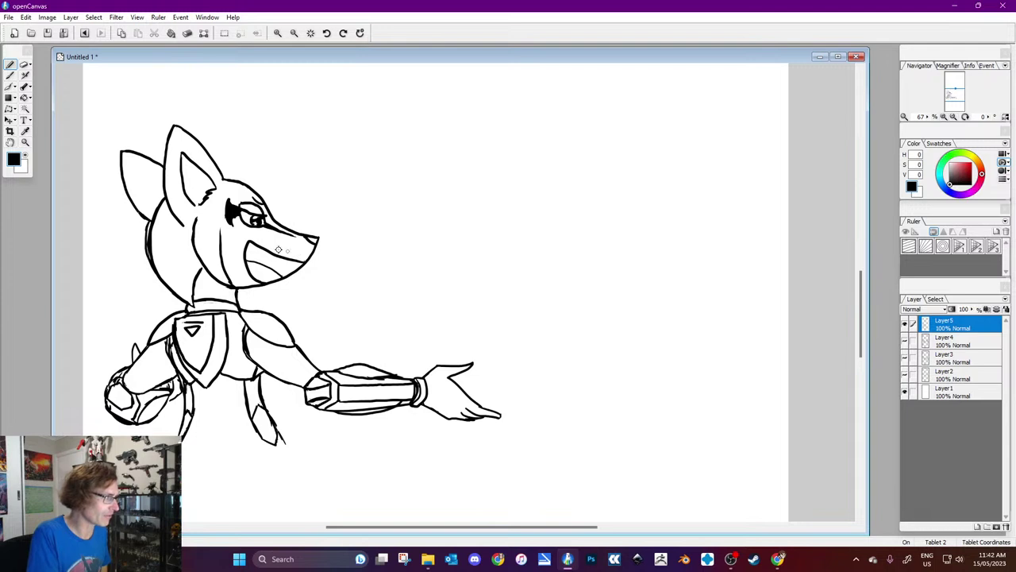
Step: Refine the fox-like figure's nose tip in white and undo the last stray black stroke
click(30, 159)
drag(316, 240, 318, 233)
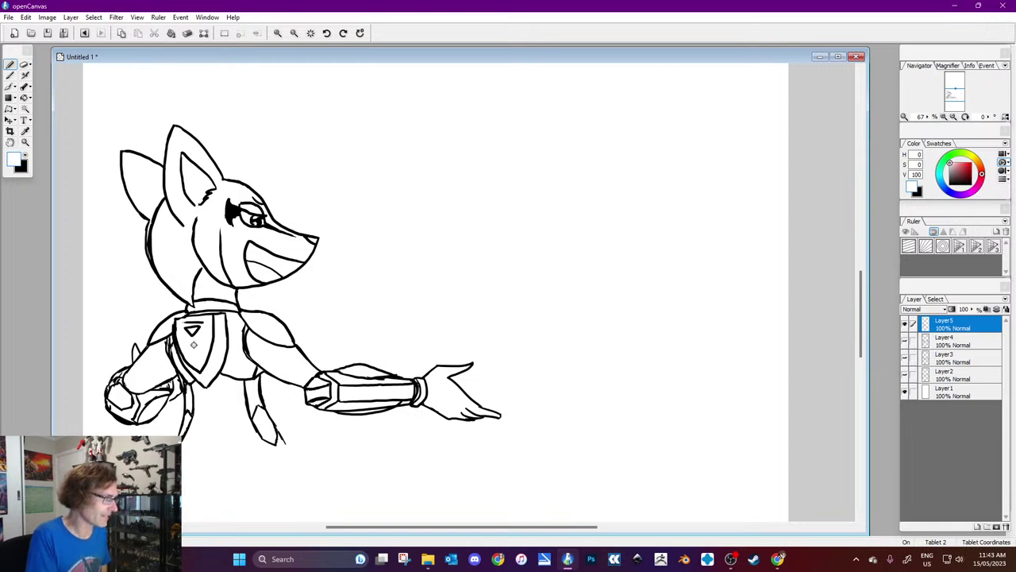
key(x)
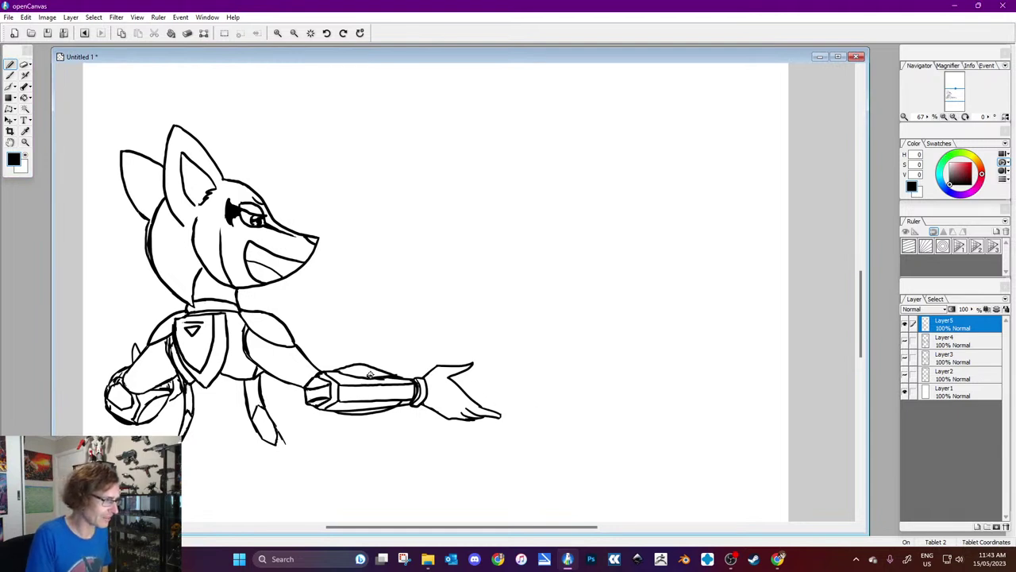
key(ctrl+z)
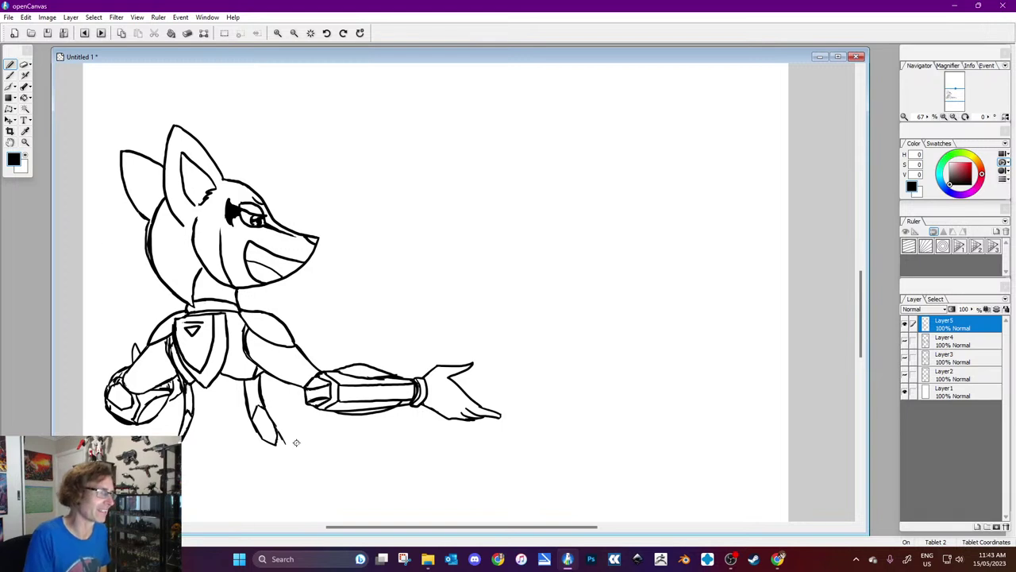
Step: Draw the forehead-to-snout profile of a second head facing the fox-like figure, plus a long, nearly horizontal line beneath the outstretched arm
mouse_move(864, 337)
mouse_down()
mouse_move(864, 327)
mouse_move(784, 322)
mouse_up()
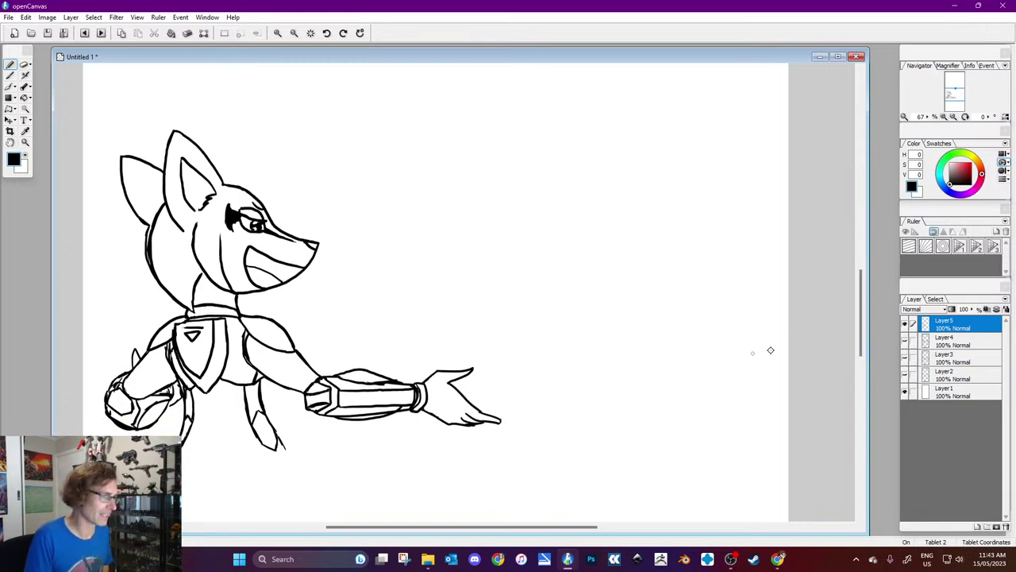
drag(863, 338, 864, 337)
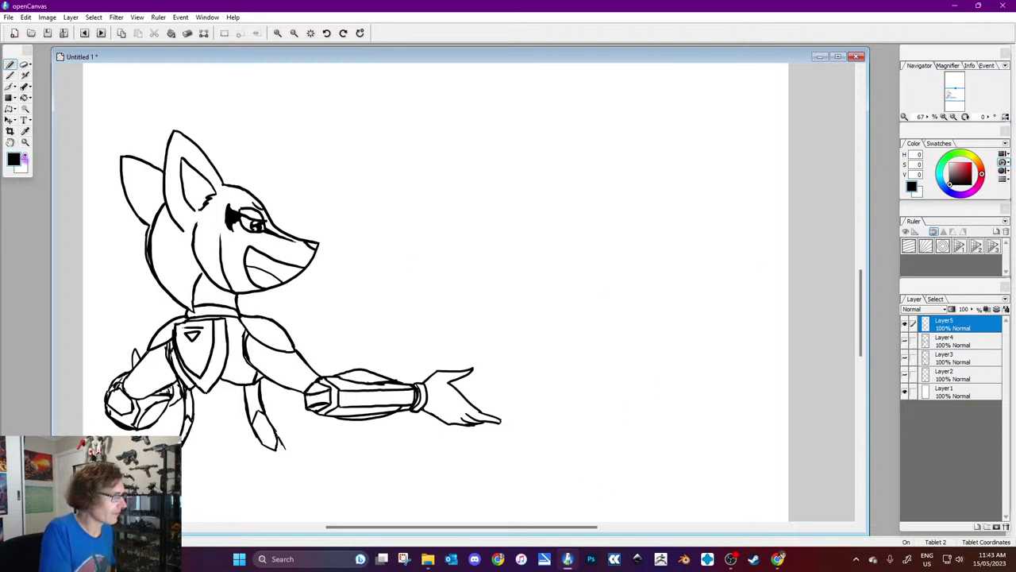
mouse_move(552, 123)
mouse_down()
mouse_move(517, 167)
mouse_move(473, 201)
mouse_move(506, 228)
mouse_up()
drag(274, 429, 484, 437)
drag(389, 433, 590, 435)
drag(465, 435, 760, 446)
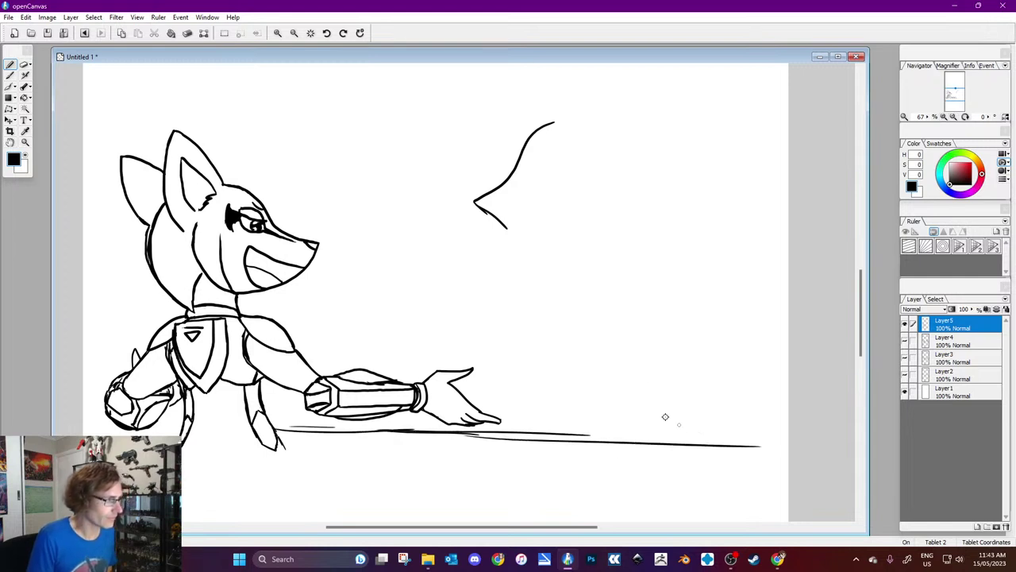
Step: Draw the second head's lower jaw, nose mark and both eyes, and tidy the strokes in white
drag(479, 208, 516, 235)
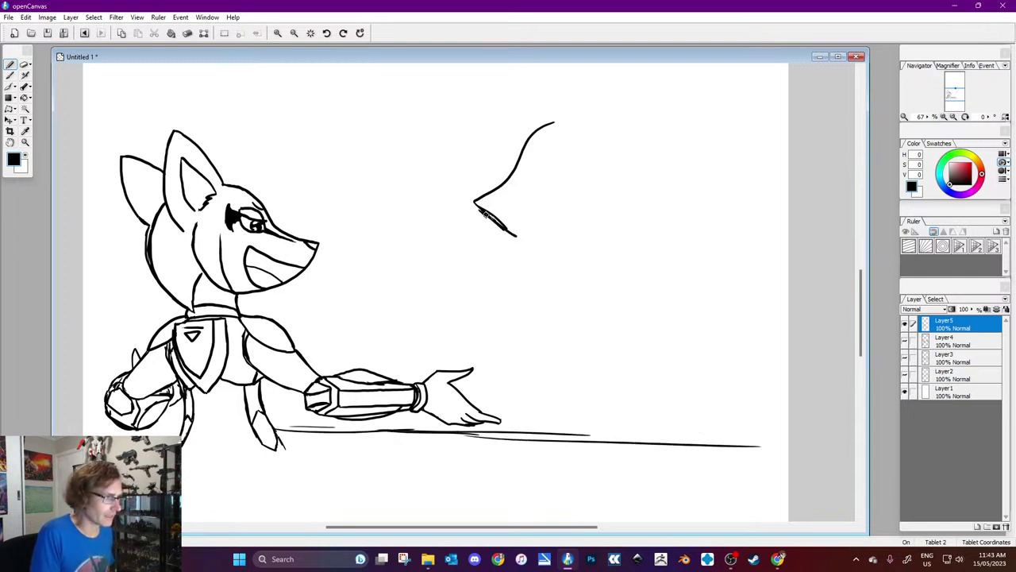
mouse_move(474, 203)
mouse_down()
mouse_move(517, 235)
mouse_move(616, 212)
mouse_up()
drag(503, 208, 482, 202)
mouse_move(553, 178)
mouse_down()
mouse_move(552, 165)
mouse_move(587, 158)
mouse_up()
mouse_move(507, 181)
mouse_down()
mouse_move(508, 149)
mouse_move(509, 165)
mouse_move(555, 172)
mouse_move(596, 157)
mouse_move(587, 167)
mouse_move(500, 170)
mouse_move(594, 152)
mouse_up()
key(x)
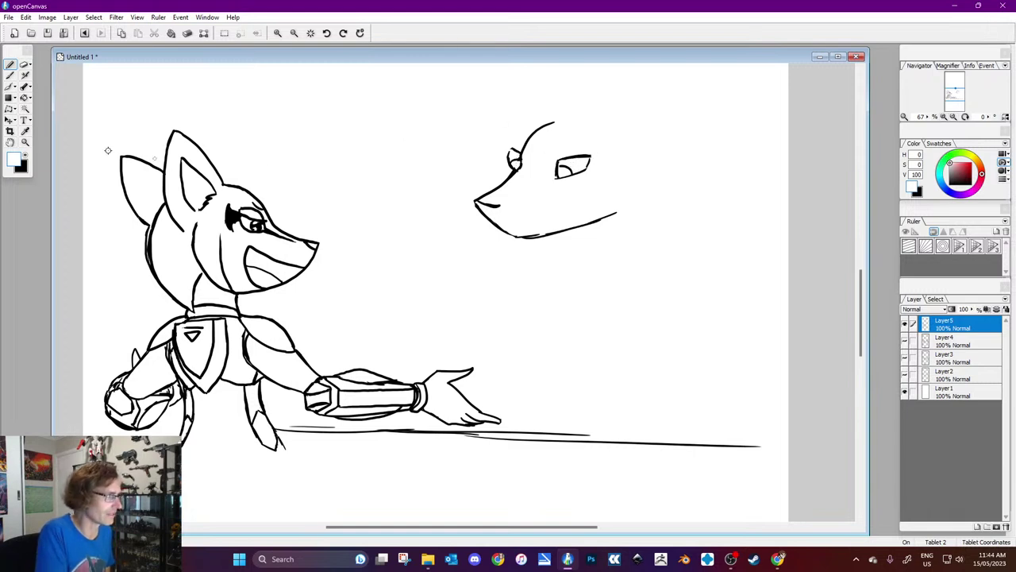
click(21, 166)
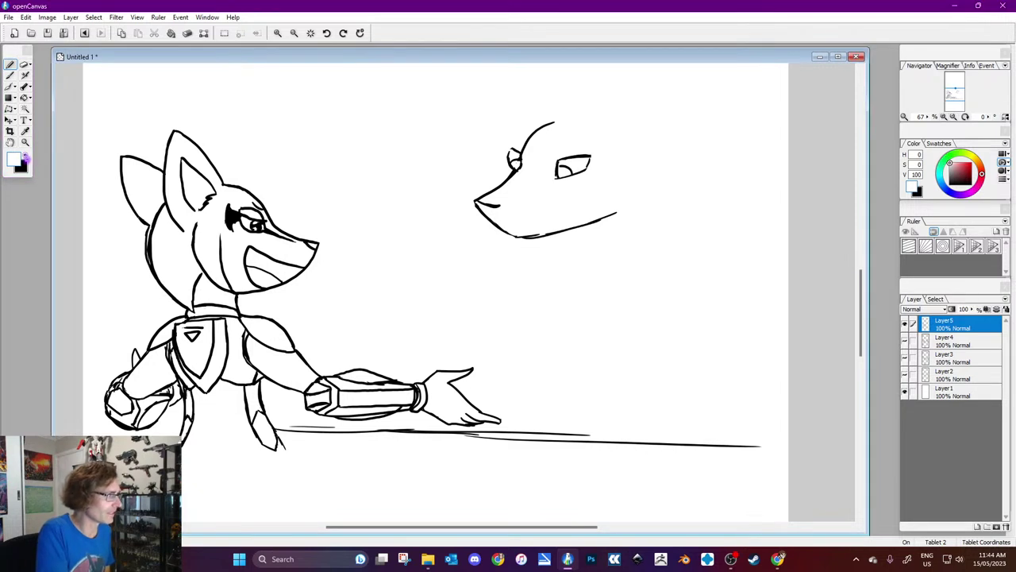
Step: Draw a new forehead line and far cheek fur outside the far eye, and erase the old forehead line in white
mouse_move(520, 159)
mouse_down()
mouse_move(507, 148)
mouse_move(495, 185)
mouse_move(545, 116)
mouse_up()
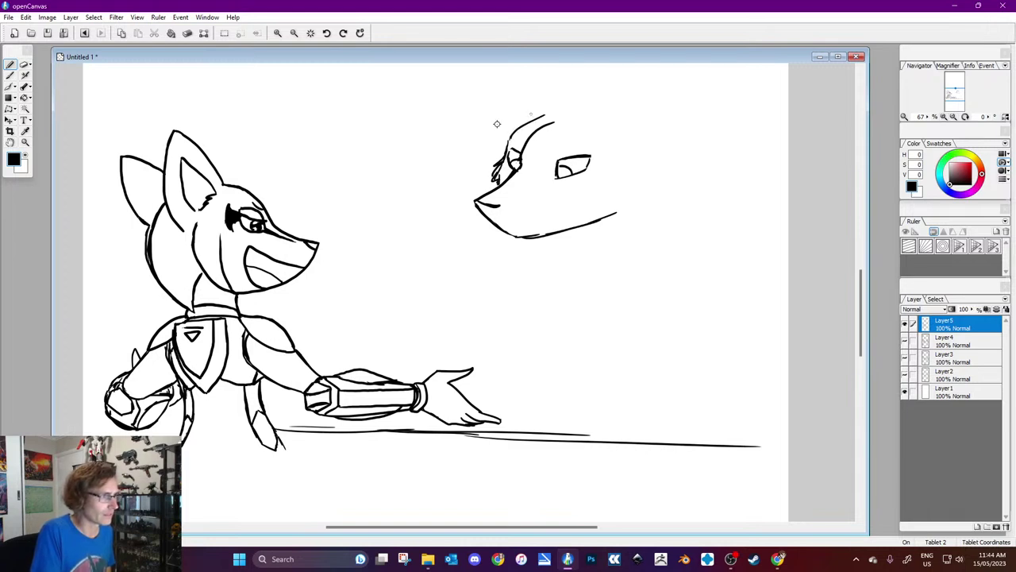
click(28, 158)
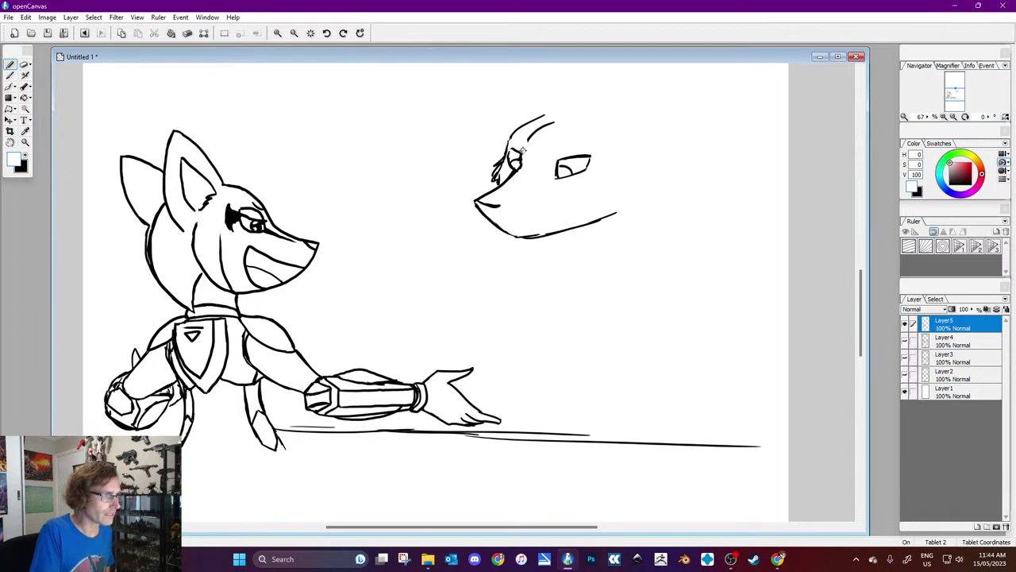
drag(549, 127, 529, 137)
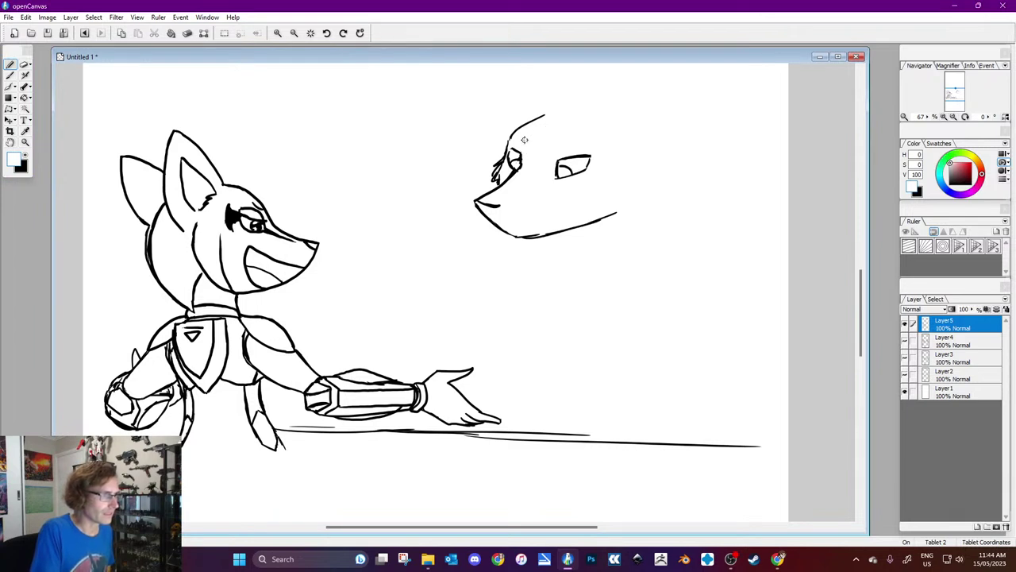
click(28, 158)
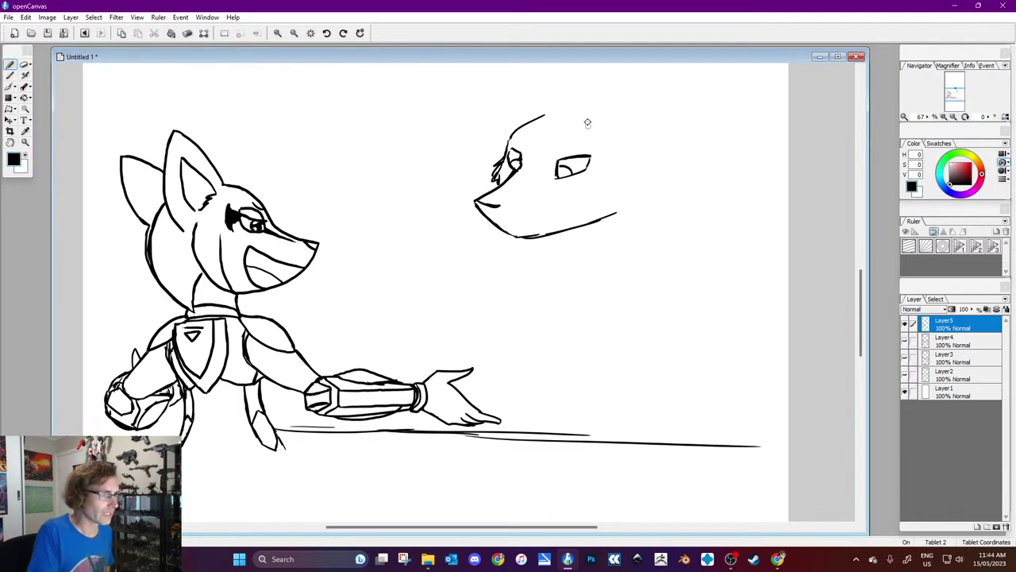
Step: Draw a large rounded near ear and the inner edge of the far ear on the second head
drag(598, 112, 644, 75)
key(ctrl+z)
mouse_move(607, 110)
mouse_down()
mouse_move(627, 90)
mouse_move(680, 72)
mouse_move(689, 95)
mouse_move(687, 137)
mouse_move(651, 169)
mouse_move(618, 168)
mouse_up()
drag(617, 131, 648, 68)
drag(548, 112, 526, 63)
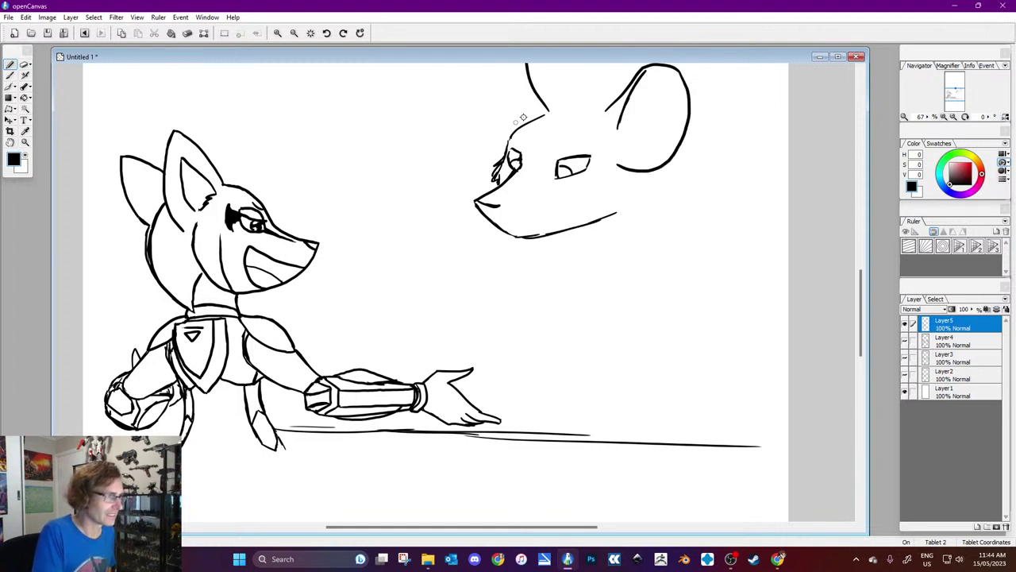
mouse_move(601, 109)
mouse_down()
mouse_move(544, 95)
mouse_move(520, 113)
mouse_move(526, 102)
mouse_move(490, 131)
mouse_move(509, 123)
mouse_move(496, 162)
mouse_up()
drag(526, 129, 518, 168)
drag(559, 132, 533, 170)
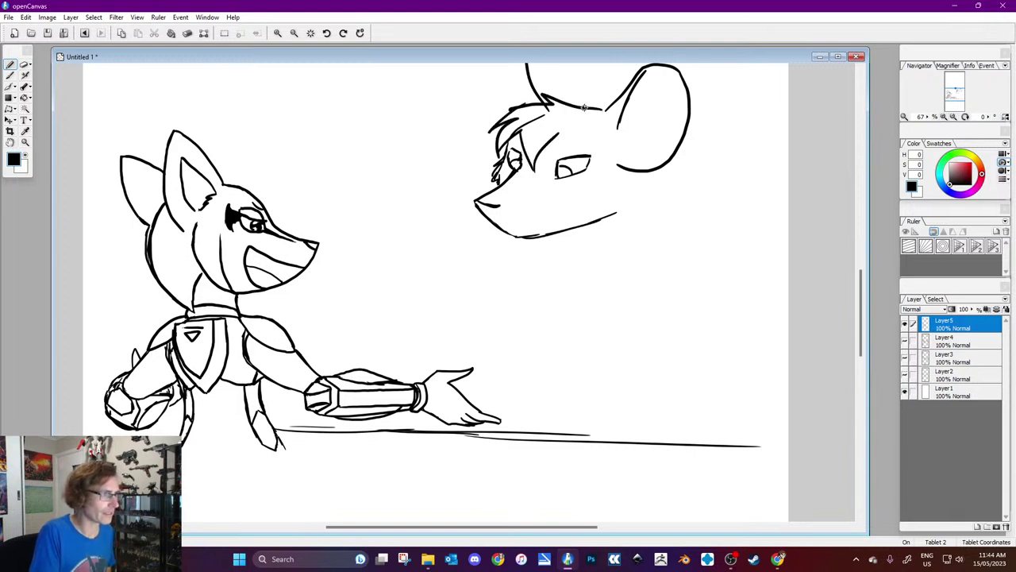
key(ctrl+z)
key(ctrl+z)
key(ctrl+z)
key(ctrl+z)
key(ctrl+z)
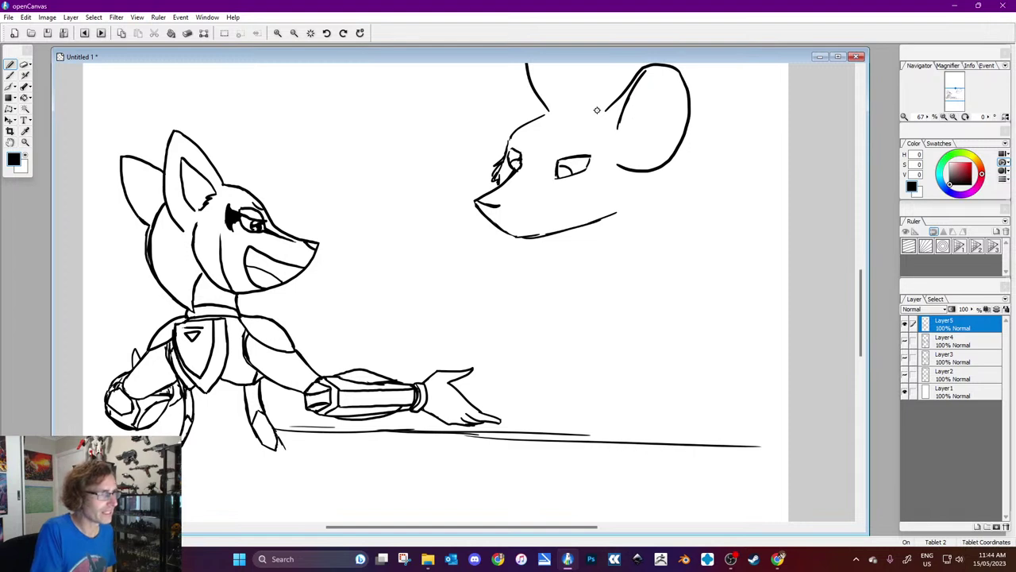
Step: Draw the second head's crown, forehead fringe and far ear, with jagged cheek fur, neck lines and hair behind the neck
mouse_move(594, 108)
mouse_down()
mouse_move(514, 99)
mouse_move(491, 147)
mouse_move(523, 131)
mouse_move(533, 159)
mouse_move(573, 104)
mouse_move(512, 106)
mouse_move(506, 120)
mouse_move(497, 93)
mouse_move(524, 57)
mouse_move(521, 102)
mouse_up()
drag(624, 168, 620, 210)
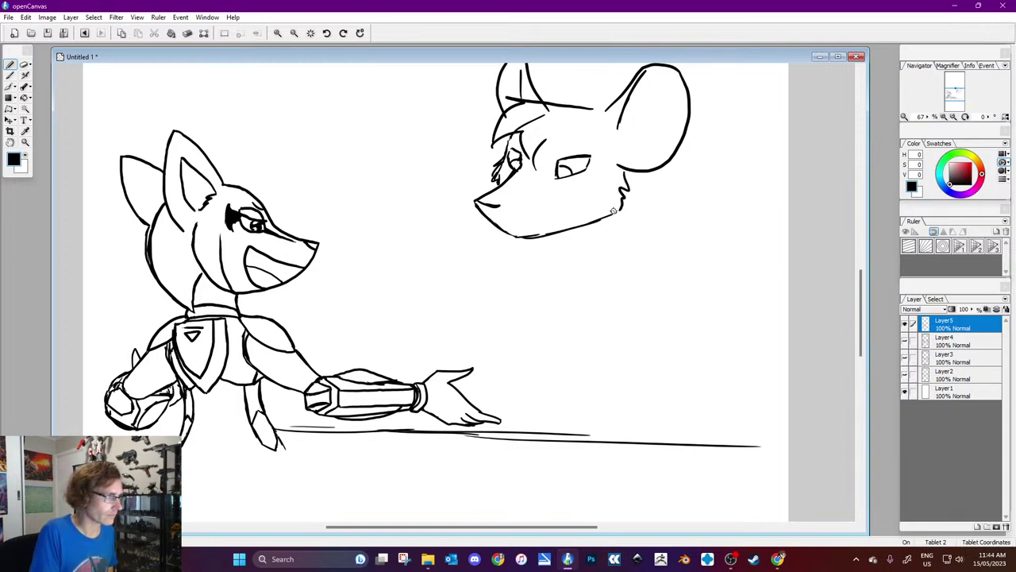
drag(561, 237, 558, 274)
mouse_move(622, 191)
mouse_down()
mouse_move(633, 227)
mouse_move(648, 173)
mouse_up()
drag(613, 111, 558, 103)
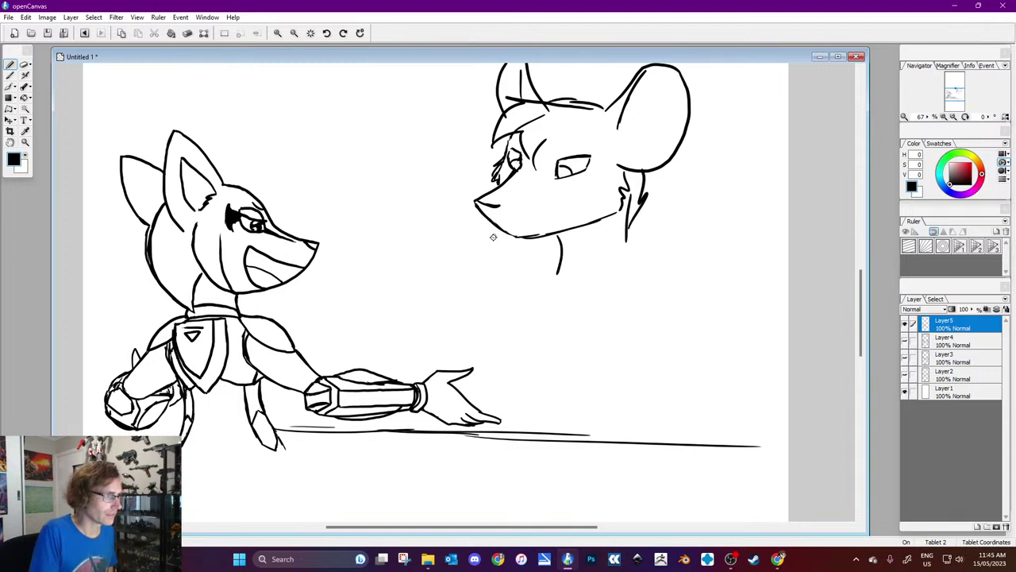
Step: Draw the smiling mouth line across the second head's muzzle, redoing the first attempt
drag(495, 227, 570, 205)
key(ctrl+z)
drag(506, 225, 572, 204)
Step: Add eyelids, brows and dark pupils to the second head's eyes, and finish the smile with a cheek crease and a short front line
drag(564, 179, 599, 170)
key(ctrl+z)
drag(504, 172, 586, 147)
drag(510, 146, 524, 138)
drag(562, 205, 580, 193)
mouse_move(521, 216)
mouse_down()
mouse_move(524, 237)
mouse_move(515, 223)
mouse_up()
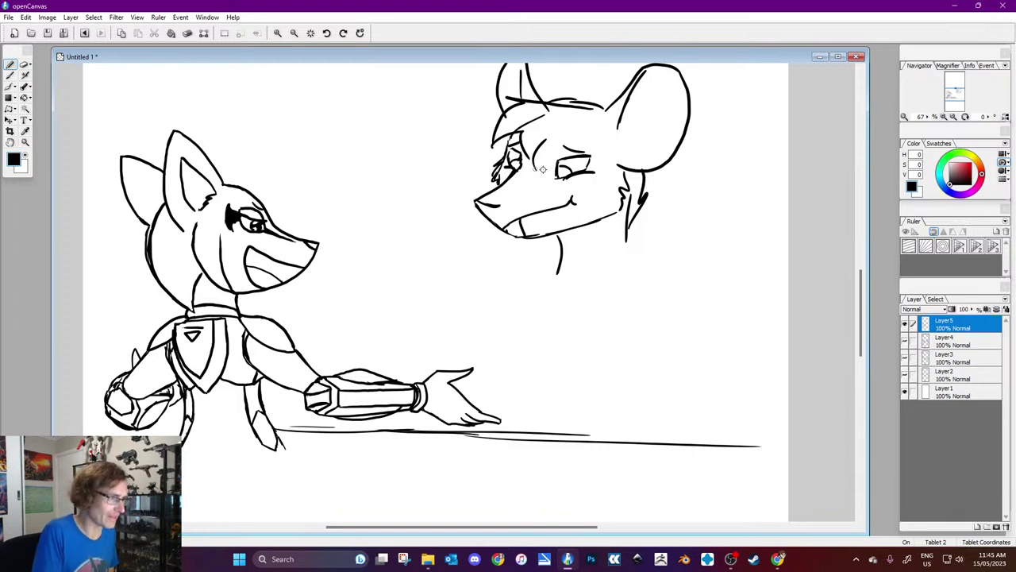
mouse_move(559, 168)
mouse_down()
mouse_move(565, 174)
mouse_move(518, 168)
mouse_up()
drag(529, 235, 546, 236)
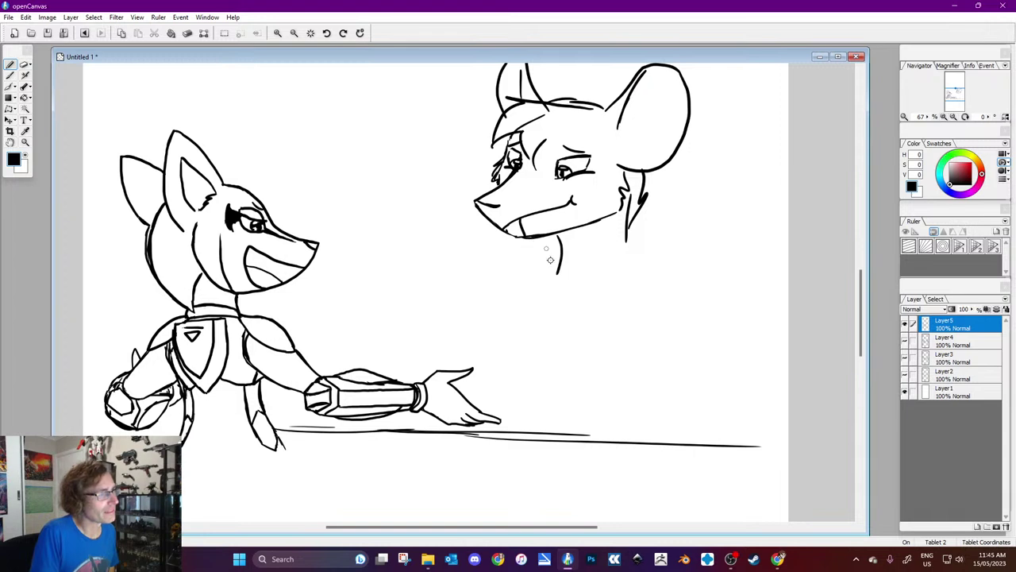
Step: Draw the uneven base of the second character's neck and the rounded near shoulder with an upper arm line
mouse_move(560, 274)
mouse_down()
mouse_move(590, 276)
mouse_move(624, 252)
mouse_up()
drag(561, 253, 555, 269)
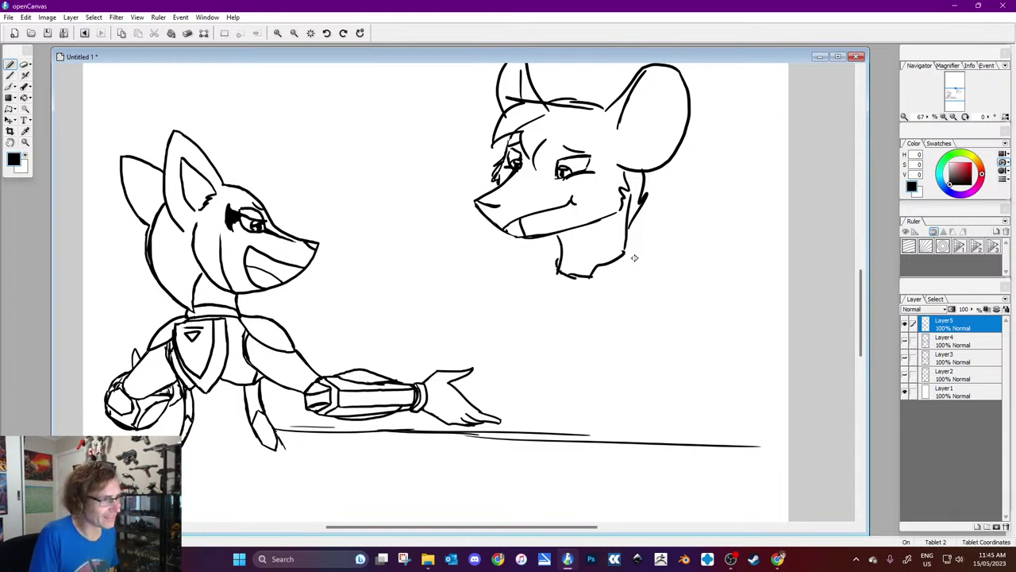
mouse_move(665, 260)
mouse_down()
mouse_move(647, 347)
mouse_move(747, 302)
mouse_up()
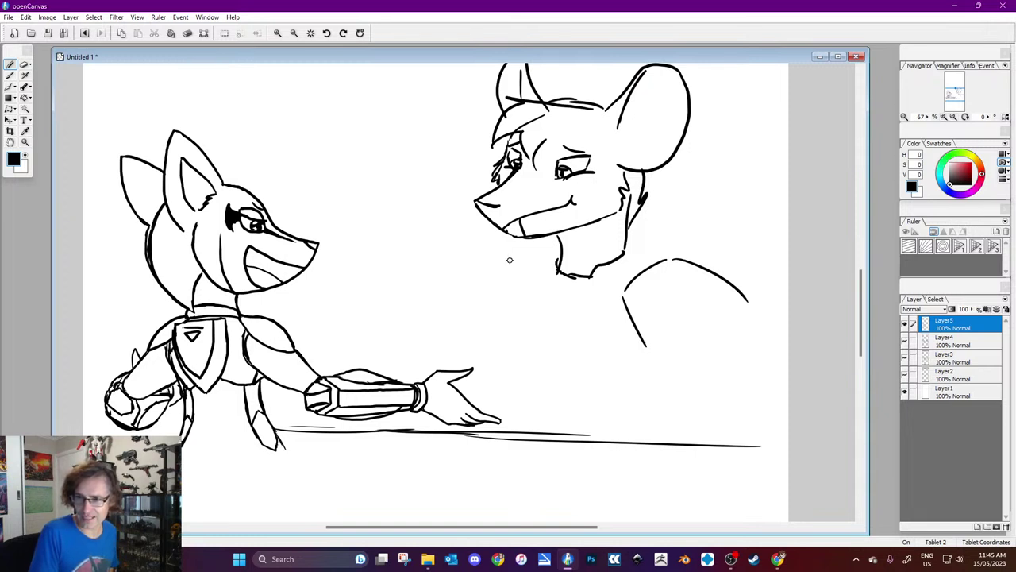
Step: Clean up the second character's crown, muzzle, far cheek fur and neck base lines in white, with small black touch-ups
click(26, 158)
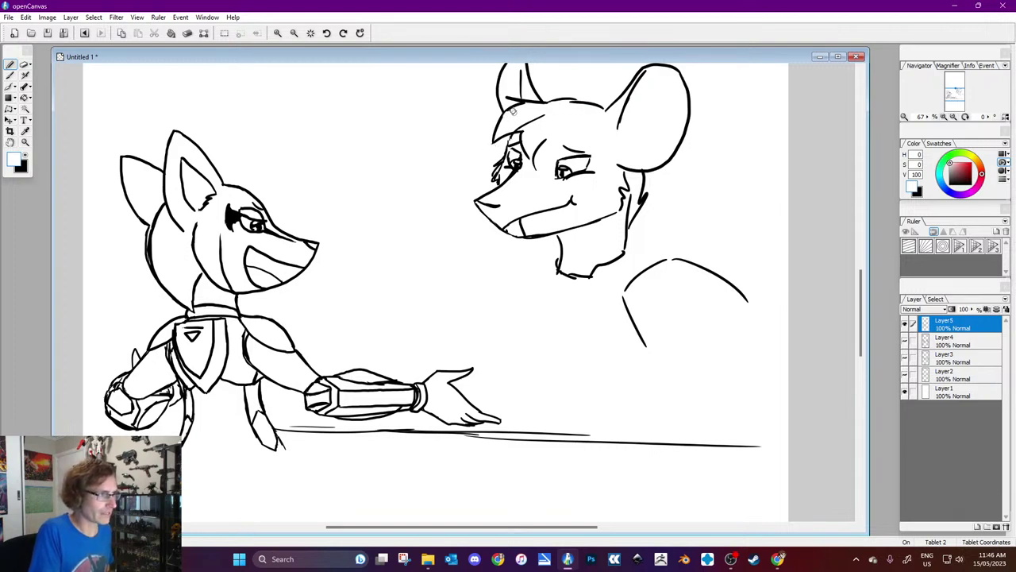
click(21, 165)
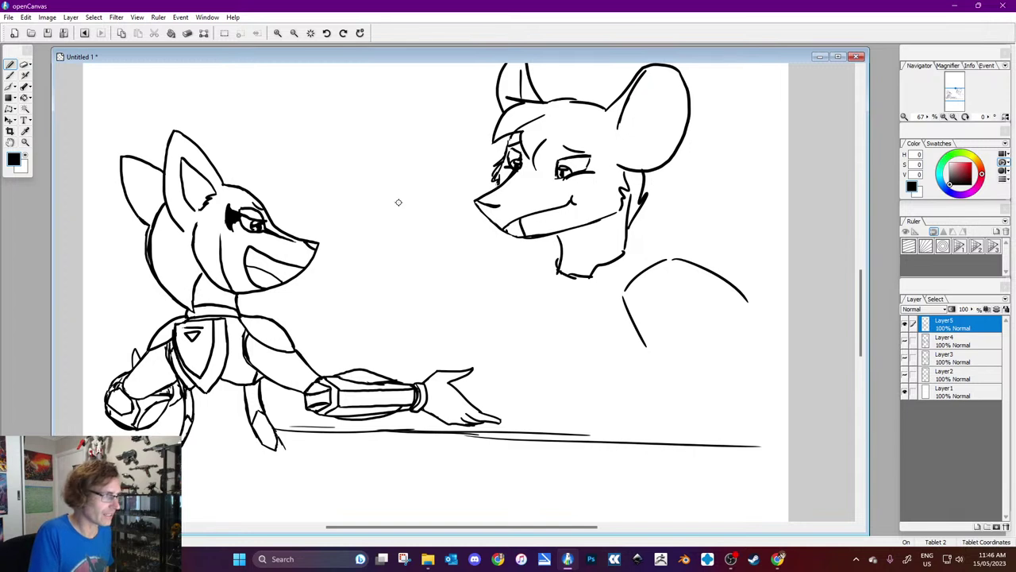
click(24, 153)
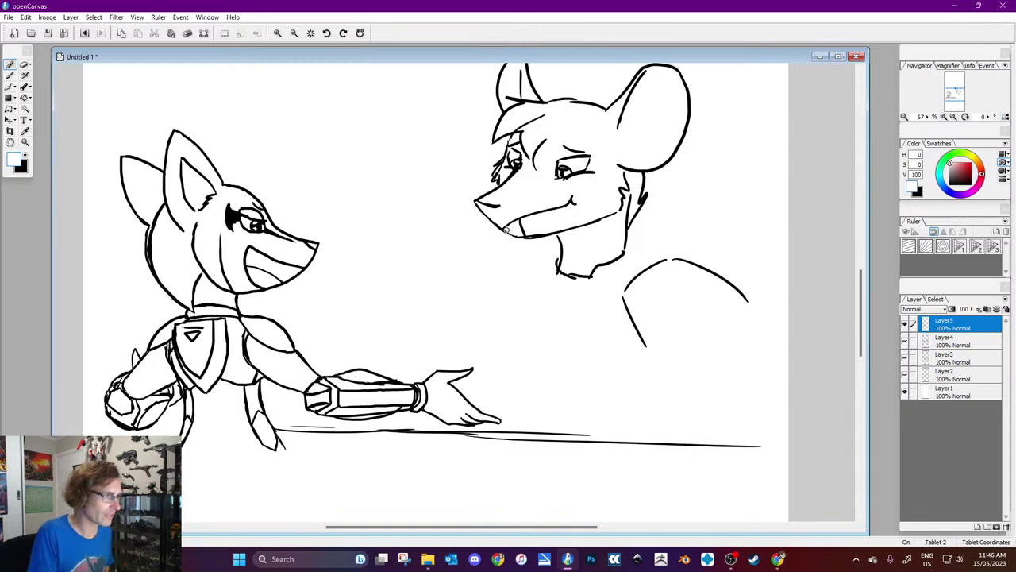
key(x)
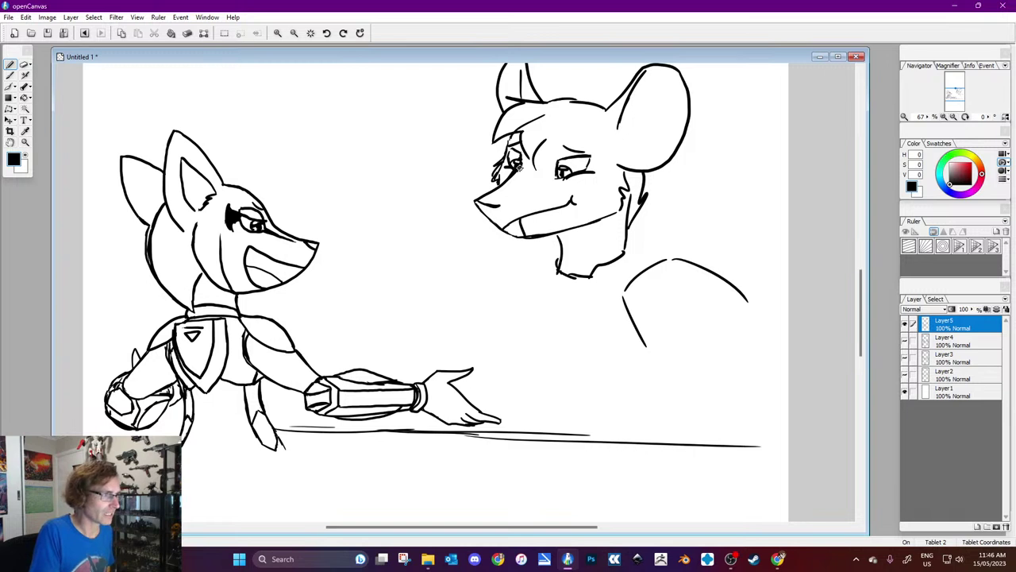
click(25, 154)
drag(504, 181, 509, 164)
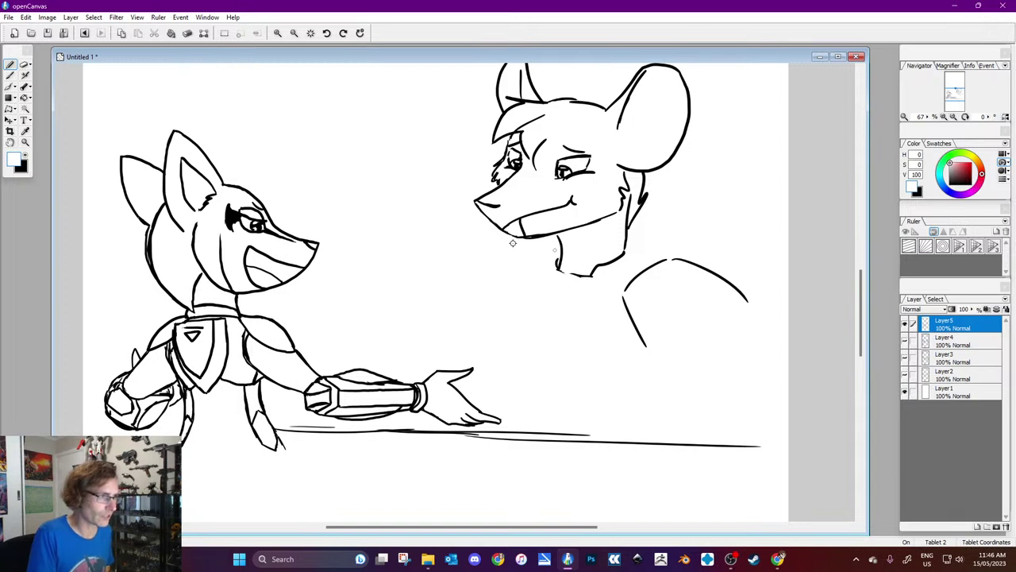
Step: Connect the second character's neck to the near shoulder in black and draw the collar lines and far shoulder curve
click(24, 164)
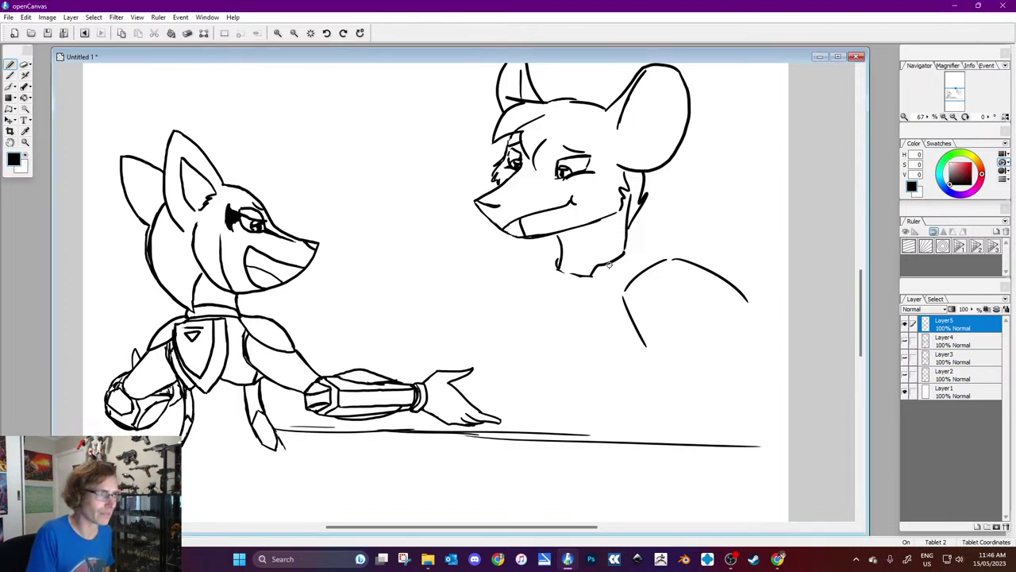
drag(627, 245, 648, 265)
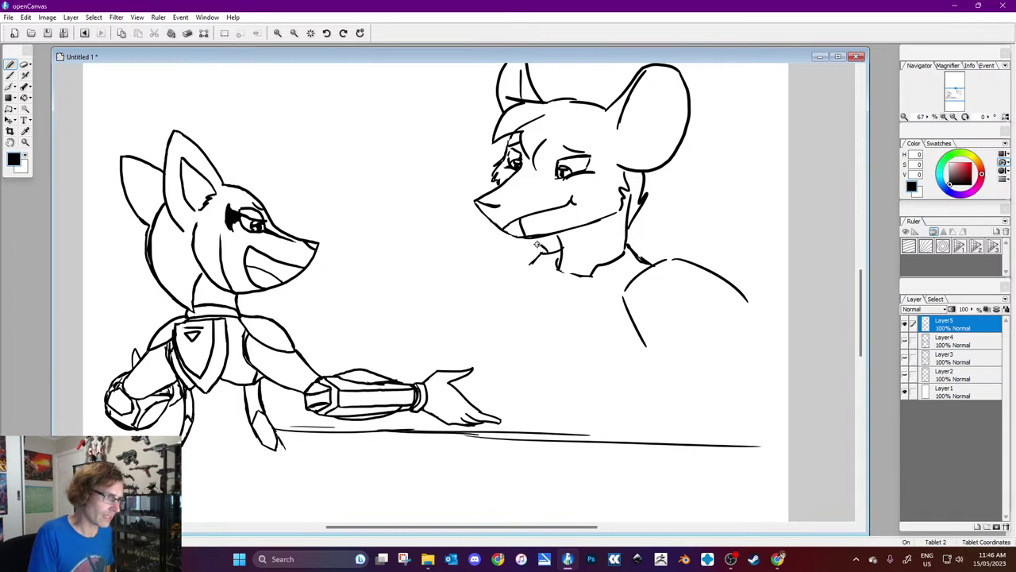
drag(530, 247, 452, 291)
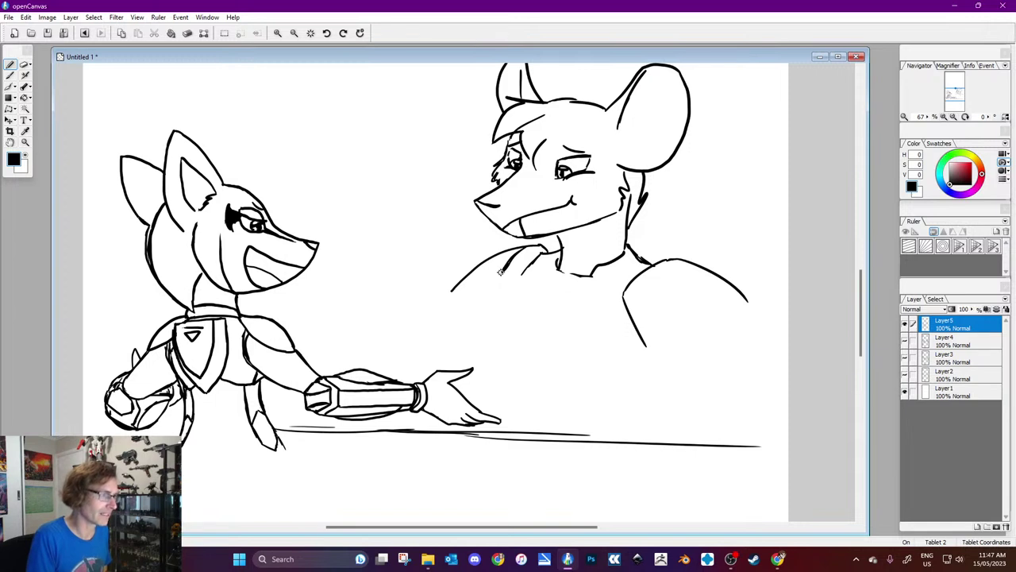
Step: Draw segmented armor plating across both of the round-eared character's shoulders and add a short crease line on the neck
mouse_move(508, 265)
mouse_down()
mouse_move(433, 306)
mouse_move(503, 254)
mouse_move(473, 279)
mouse_up()
mouse_move(689, 264)
mouse_down()
mouse_move(643, 299)
mouse_move(667, 346)
mouse_up()
mouse_move(647, 311)
mouse_down()
mouse_move(685, 275)
mouse_move(706, 278)
mouse_up()
drag(653, 335, 719, 287)
mouse_move(671, 343)
mouse_down()
mouse_move(734, 300)
mouse_move(745, 305)
mouse_up()
drag(520, 280, 463, 301)
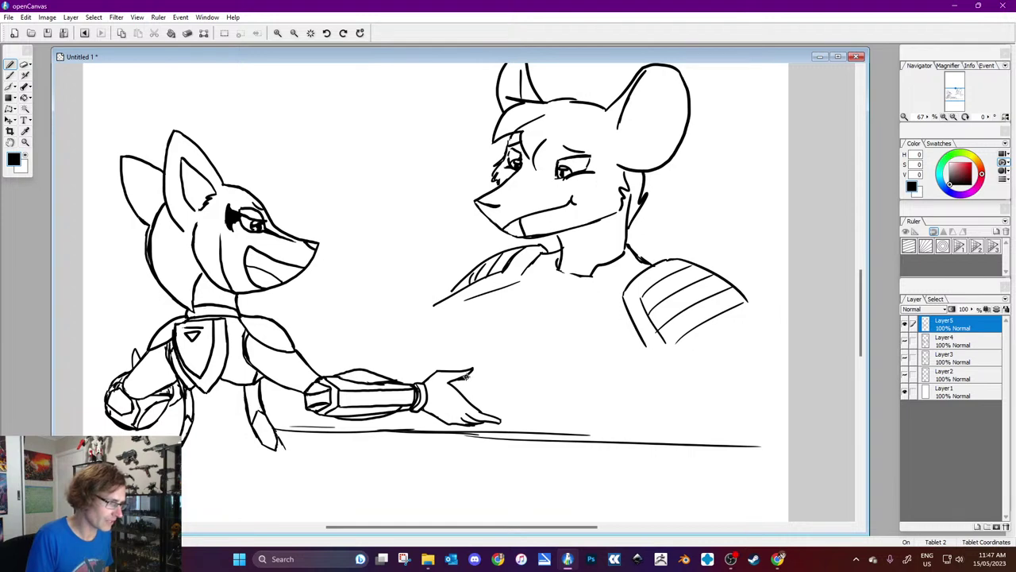
click(24, 154)
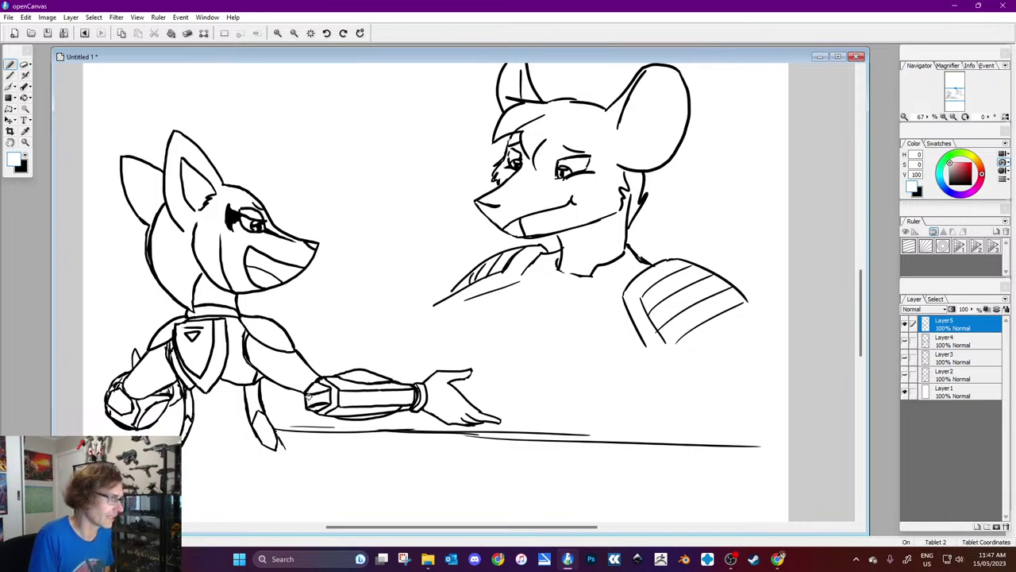
click(8, 153)
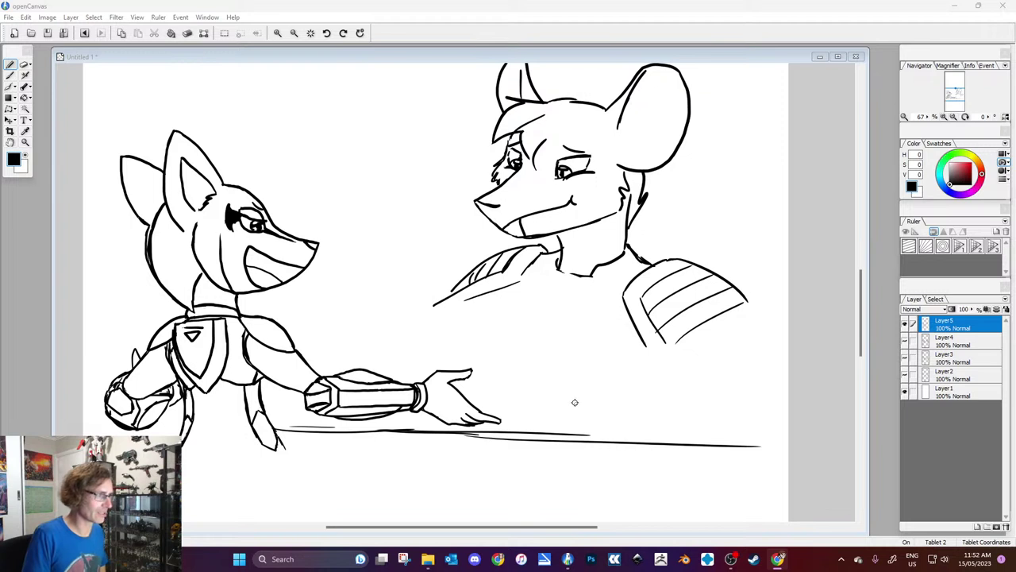
click(605, 243)
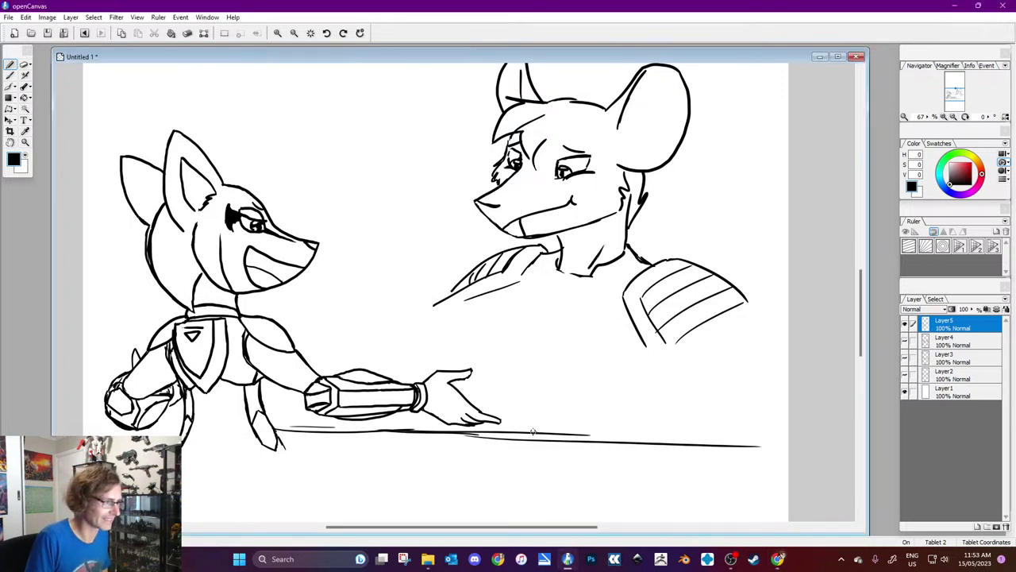
Step: Draw an open hinged device beside the outstretched hand, with an upright arm, a slanted lower arm and a round hinge
drag(511, 316, 501, 420)
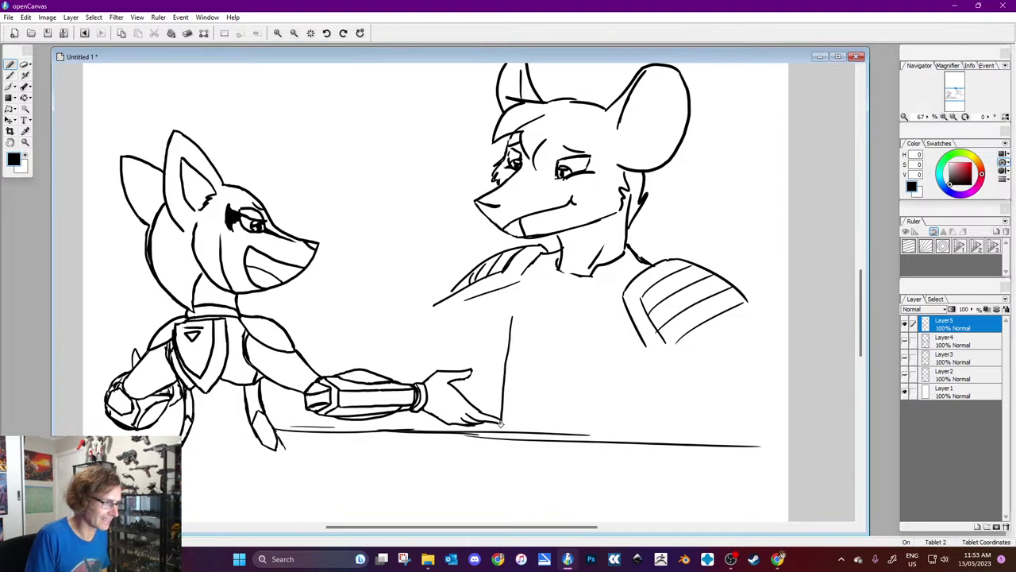
key(ctrl+z)
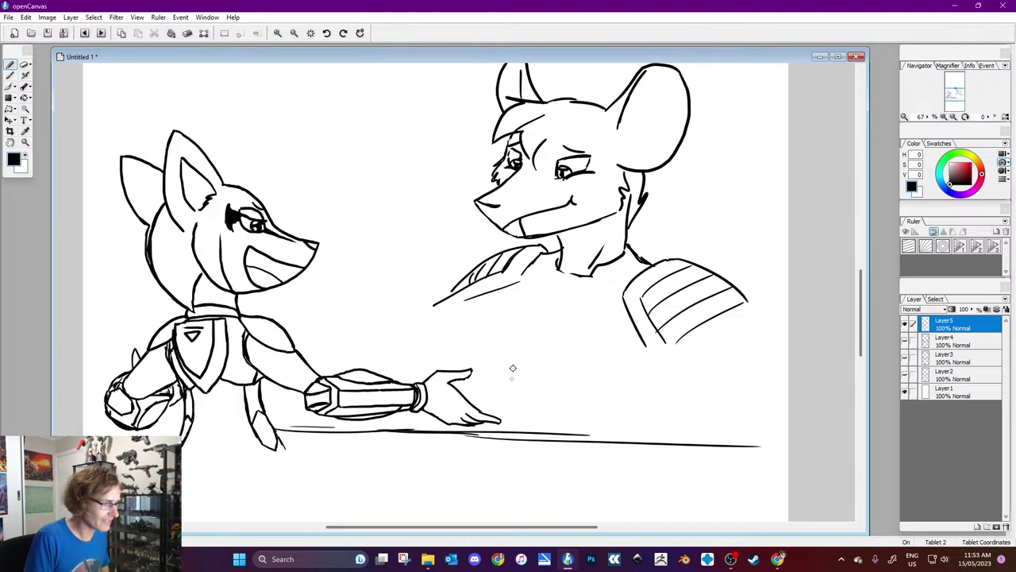
mouse_move(541, 308)
mouse_down()
mouse_move(516, 358)
mouse_move(510, 455)
mouse_up()
mouse_move(553, 311)
mouse_down()
mouse_move(535, 460)
mouse_move(508, 457)
mouse_move(516, 478)
mouse_move(537, 478)
mouse_move(540, 309)
mouse_move(534, 475)
mouse_move(565, 481)
mouse_move(548, 461)
mouse_move(696, 428)
mouse_up()
drag(568, 475, 696, 428)
mouse_move(561, 456)
mouse_down()
mouse_move(665, 432)
mouse_move(557, 449)
mouse_move(649, 426)
mouse_move(693, 427)
mouse_move(539, 458)
mouse_move(696, 427)
mouse_up()
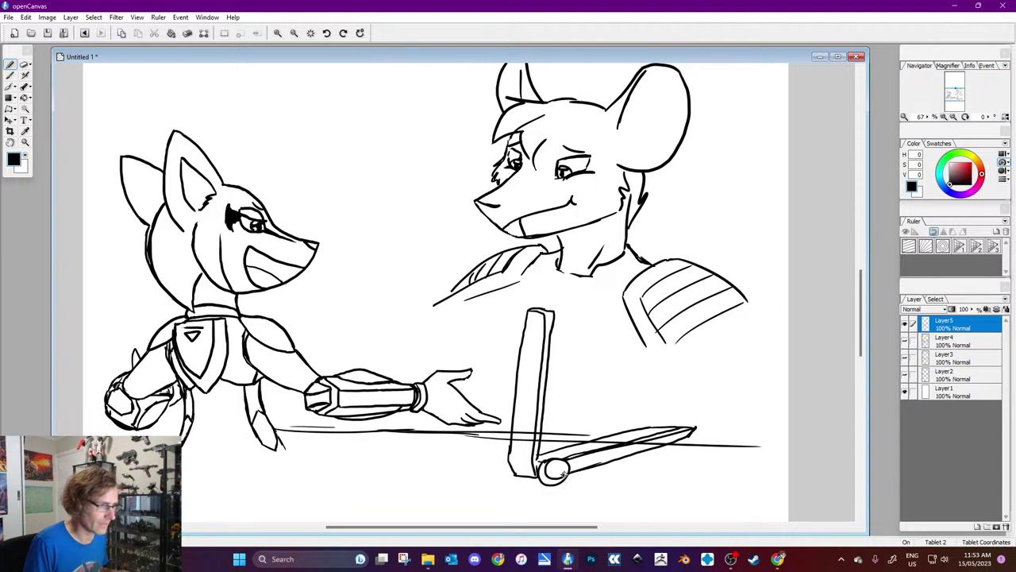
mouse_move(509, 459)
mouse_down()
mouse_move(537, 477)
mouse_move(508, 463)
mouse_up()
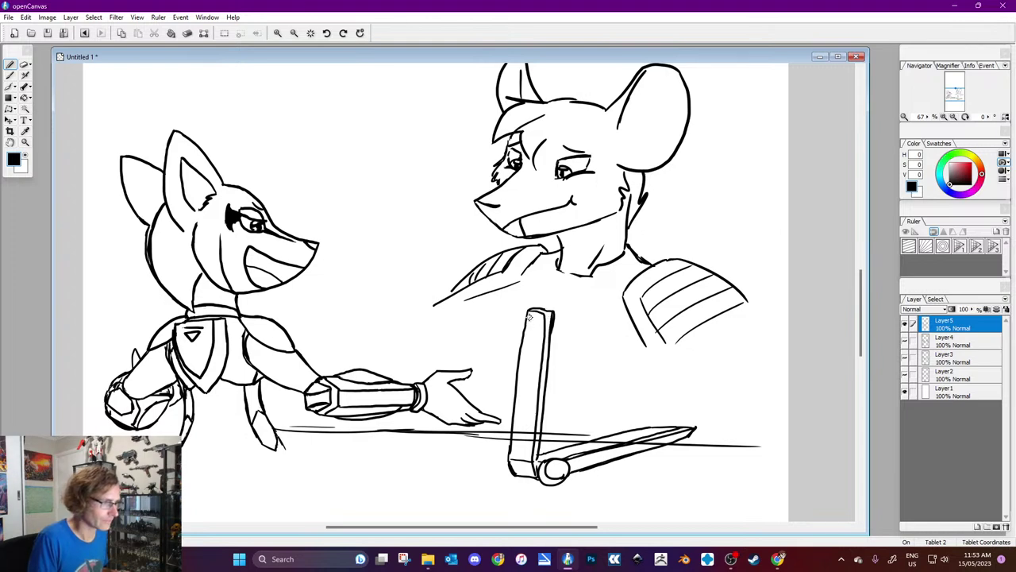
Step: Letter a brand name along the device's upright arm and clean up its overshooting edge and the table line crossing the lower arm in white
click(25, 154)
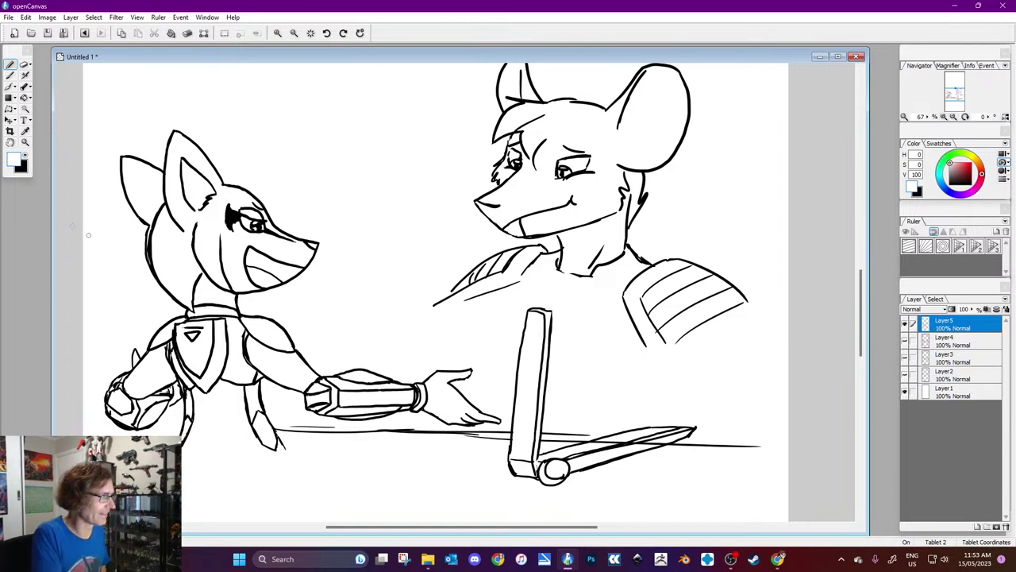
click(28, 158)
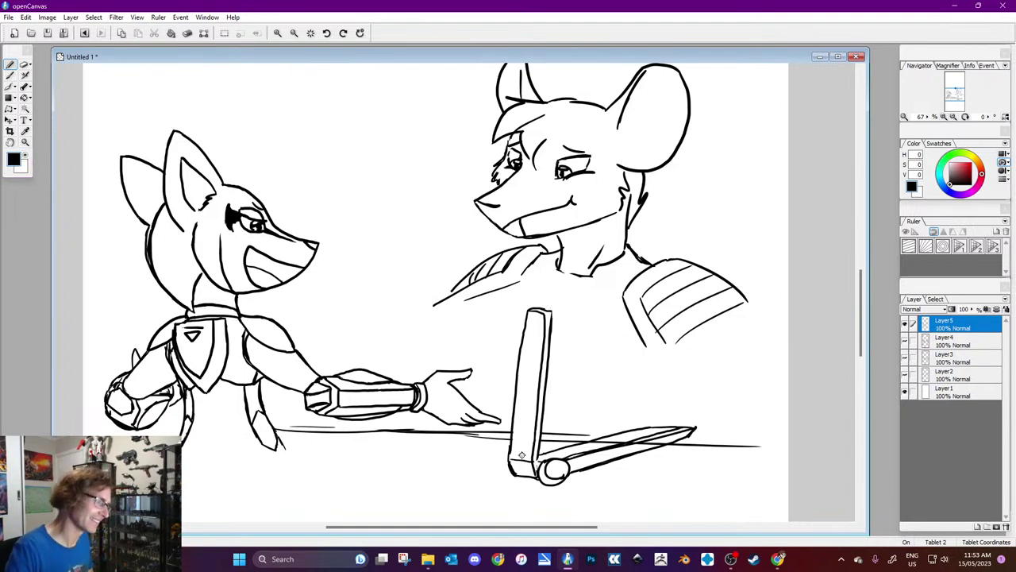
mouse_move(520, 436)
mouse_down()
mouse_move(534, 401)
mouse_move(531, 369)
mouse_up()
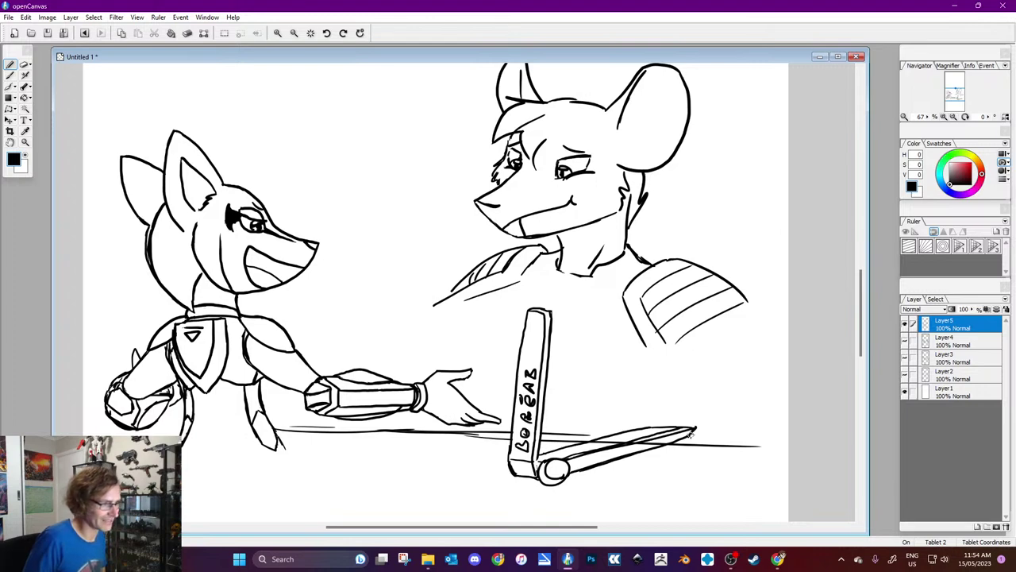
click(29, 156)
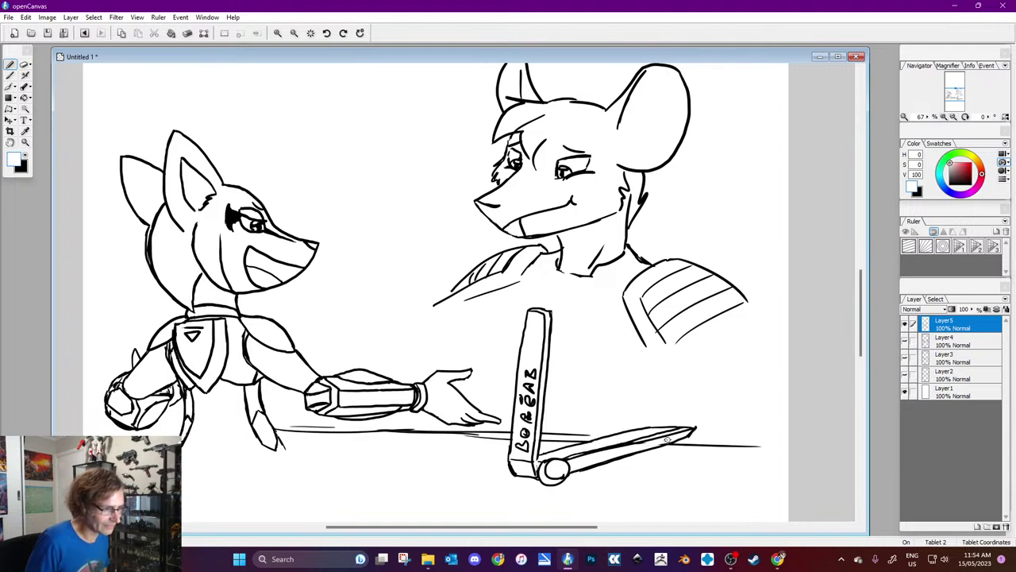
click(28, 157)
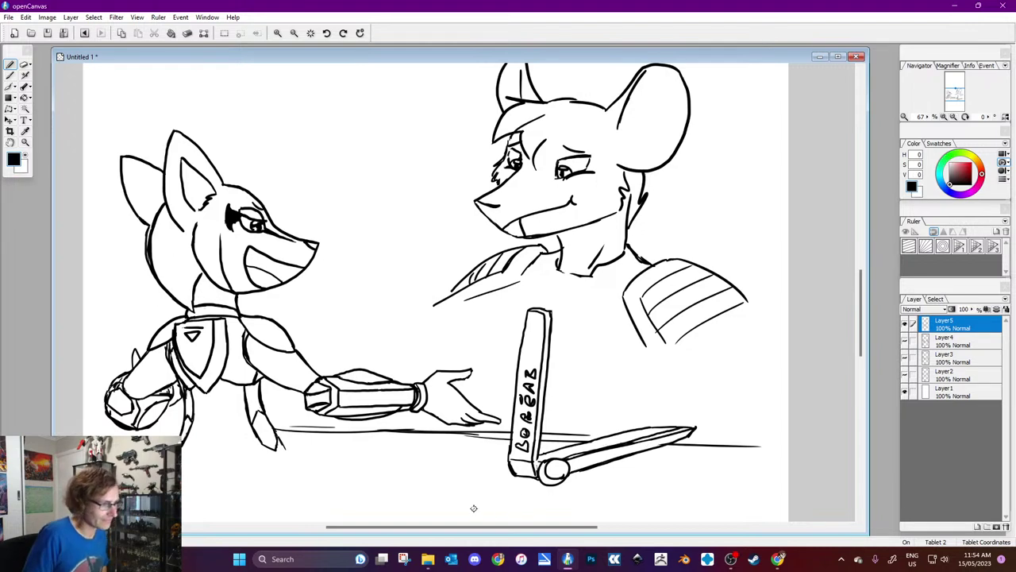
Step: Draw a curved power cord leading from the device's base and steaming food draped over its lower arm
drag(518, 477, 433, 520)
drag(520, 479, 435, 520)
mouse_move(610, 427)
mouse_down()
mouse_move(578, 444)
mouse_move(614, 459)
mouse_up()
mouse_move(632, 422)
mouse_down()
mouse_move(647, 431)
mouse_move(632, 447)
mouse_move(637, 469)
mouse_move(630, 457)
mouse_up()
key(x)
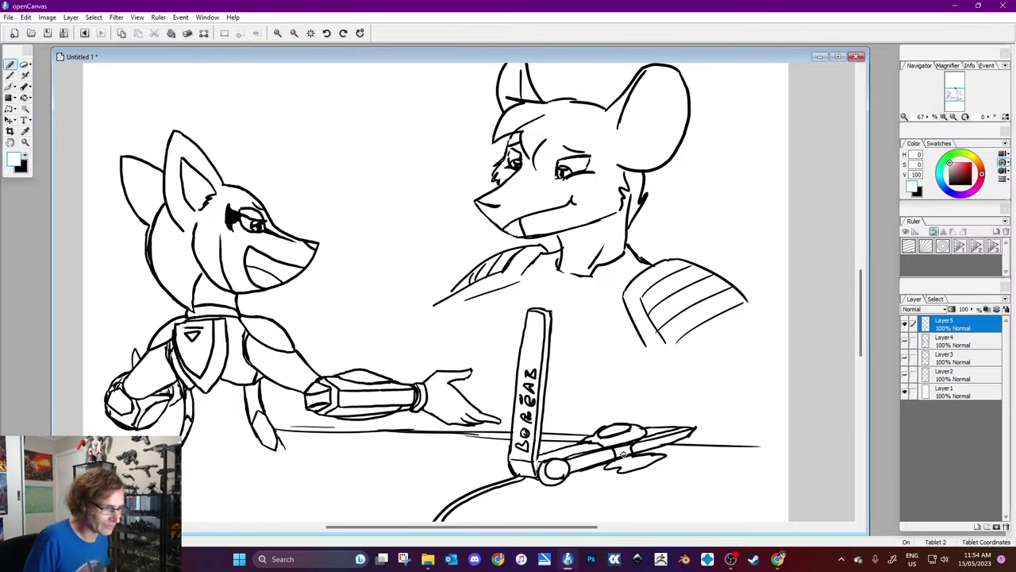
mouse_move(618, 459)
mouse_down()
mouse_move(627, 457)
mouse_move(616, 445)
mouse_move(629, 441)
mouse_move(620, 446)
mouse_up()
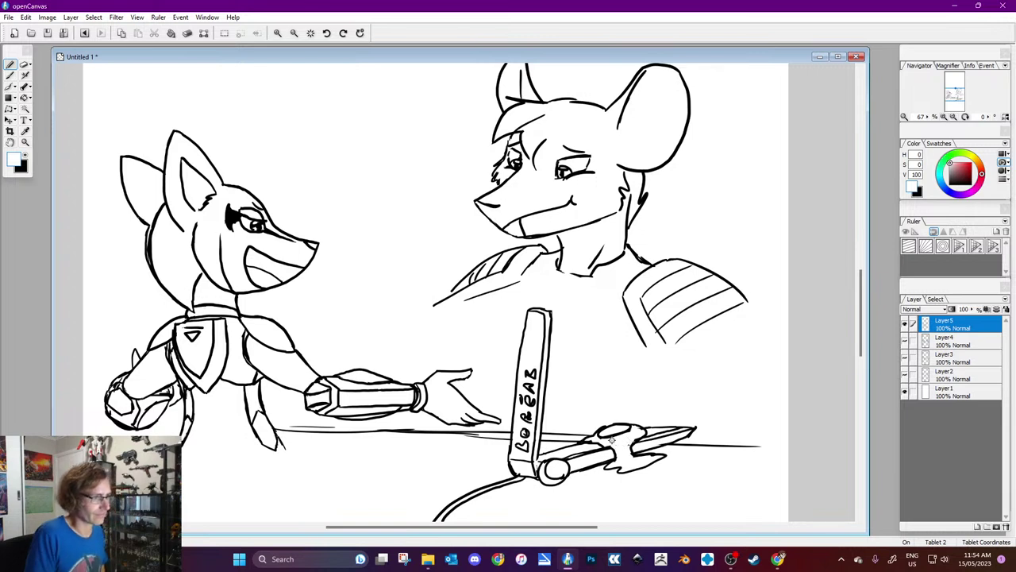
key(x)
mouse_move(585, 395)
mouse_down()
mouse_move(597, 413)
mouse_move(642, 392)
mouse_up()
Step: Hand-letter the first dialogue line "THIS RIGHT HERE IS WHAT" above the fox-like character
mouse_move(126, 75)
mouse_down()
mouse_move(131, 85)
mouse_move(147, 77)
mouse_move(160, 88)
mouse_up()
mouse_move(185, 76)
mouse_down()
mouse_move(185, 87)
mouse_move(202, 87)
mouse_up()
mouse_move(208, 75)
mouse_down()
mouse_move(209, 87)
mouse_move(219, 86)
mouse_up()
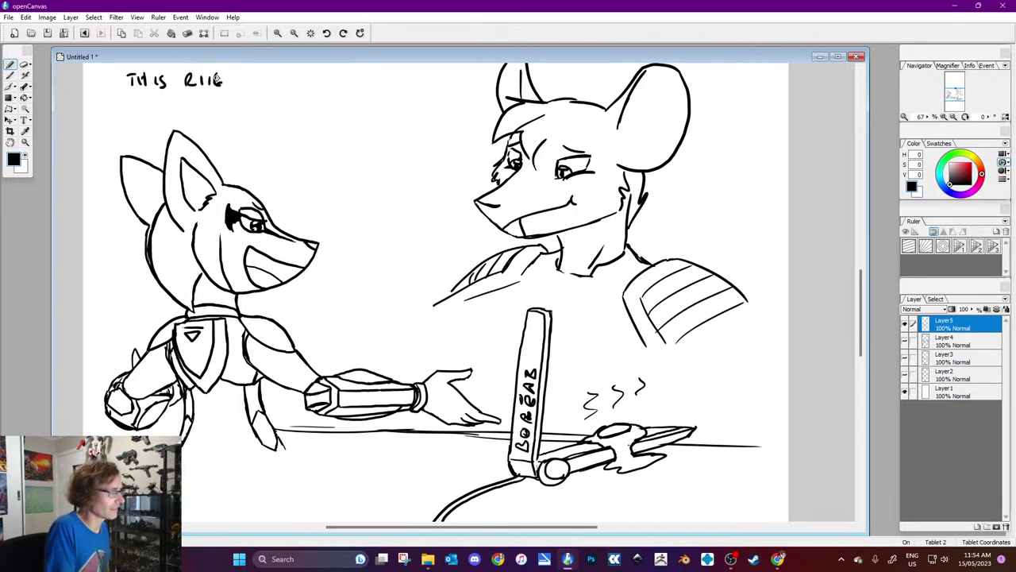
key(ctrl+z)
key(ctrl+z)
mouse_move(217, 71)
mouse_down()
mouse_move(223, 87)
mouse_move(249, 73)
mouse_up()
mouse_move(243, 73)
mouse_down()
mouse_move(243, 88)
mouse_move(284, 86)
mouse_up()
drag(275, 80, 294, 88)
drag(294, 73, 314, 86)
mouse_move(315, 73)
mouse_down()
mouse_move(343, 86)
mouse_move(397, 74)
mouse_move(401, 87)
mouse_up()
drag(410, 73, 410, 80)
drag(414, 87, 430, 74)
drag(422, 73, 422, 87)
Step: Hand-letter the word "HUMANS" at the start of the second dialogue line
mouse_move(135, 95)
mouse_down()
mouse_move(135, 116)
mouse_move(148, 105)
mouse_up()
mouse_move(148, 96)
mouse_down()
mouse_move(148, 116)
mouse_move(164, 115)
mouse_up()
mouse_move(167, 114)
mouse_down()
mouse_move(177, 101)
mouse_move(188, 113)
mouse_up()
mouse_move(191, 115)
mouse_down()
mouse_move(196, 102)
mouse_move(203, 114)
mouse_up()
mouse_move(205, 114)
mouse_down()
mouse_move(209, 102)
mouse_move(215, 115)
mouse_up()
mouse_move(224, 98)
mouse_down()
mouse_move(214, 115)
mouse_move(270, 97)
mouse_move(271, 113)
mouse_up()
mouse_move(297, 99)
mouse_down()
mouse_move(287, 108)
mouse_move(300, 115)
mouse_up()
drag(287, 105, 296, 105)
key(ctrl+z)
key(ctrl+z)
key(ctrl+z)
key(ctrl+z)
key(ctrl+z)
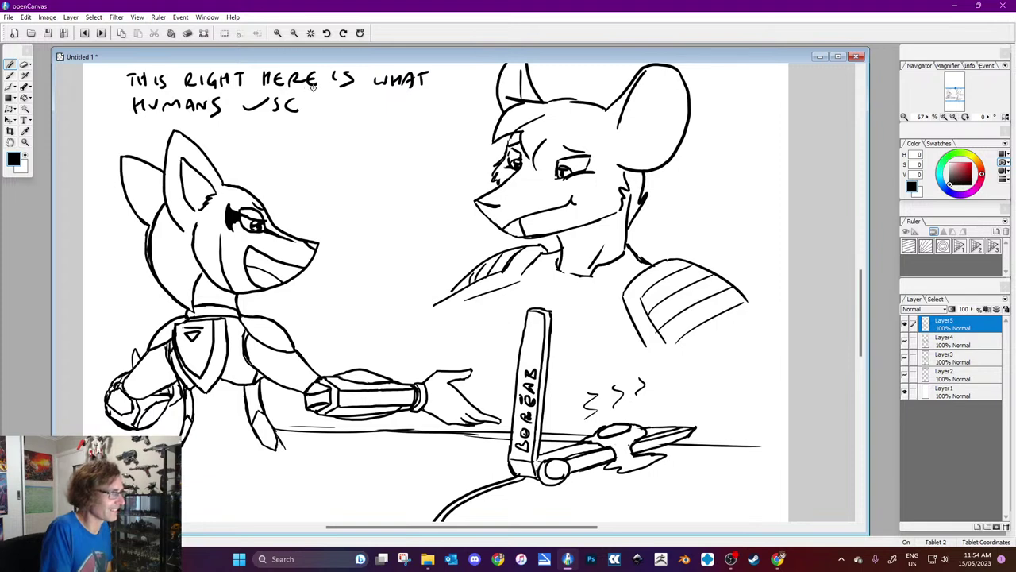
Step: Finish the dialogue with "USED TO COOK" and "THEIR FOOD", and draw one tail stroke toward the fox-like character
mouse_move(246, 101)
mouse_down()
mouse_move(293, 116)
mouse_move(335, 103)
mouse_up()
mouse_move(329, 103)
mouse_down()
mouse_move(329, 116)
mouse_move(341, 104)
mouse_move(385, 115)
mouse_move(394, 104)
mouse_up()
mouse_move(414, 103)
mouse_down()
mouse_move(422, 116)
mouse_move(425, 109)
mouse_up()
drag(426, 109, 436, 116)
drag(251, 135, 250, 149)
drag(243, 135, 263, 133)
mouse_move(278, 132)
mouse_down()
mouse_move(288, 150)
mouse_move(332, 146)
mouse_up()
key(ctrl+z)
drag(333, 129, 353, 132)
drag(370, 131, 378, 147)
drag(379, 130, 379, 146)
drag(304, 168, 286, 200)
drag(93, 71, 131, 147)
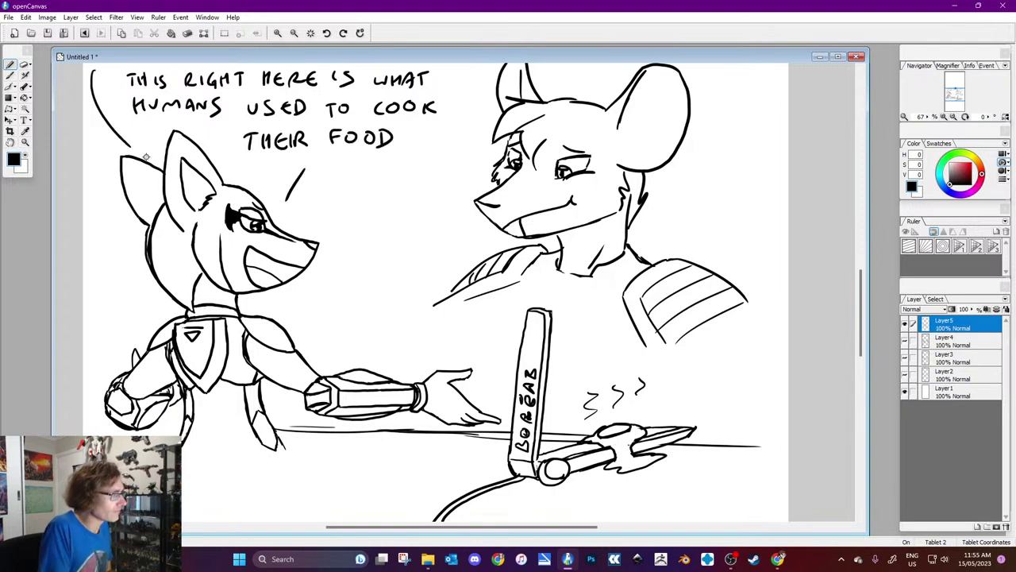
drag(475, 94, 362, 191)
drag(255, 170, 228, 170)
drag(313, 184, 287, 202)
key(ctrl+z)
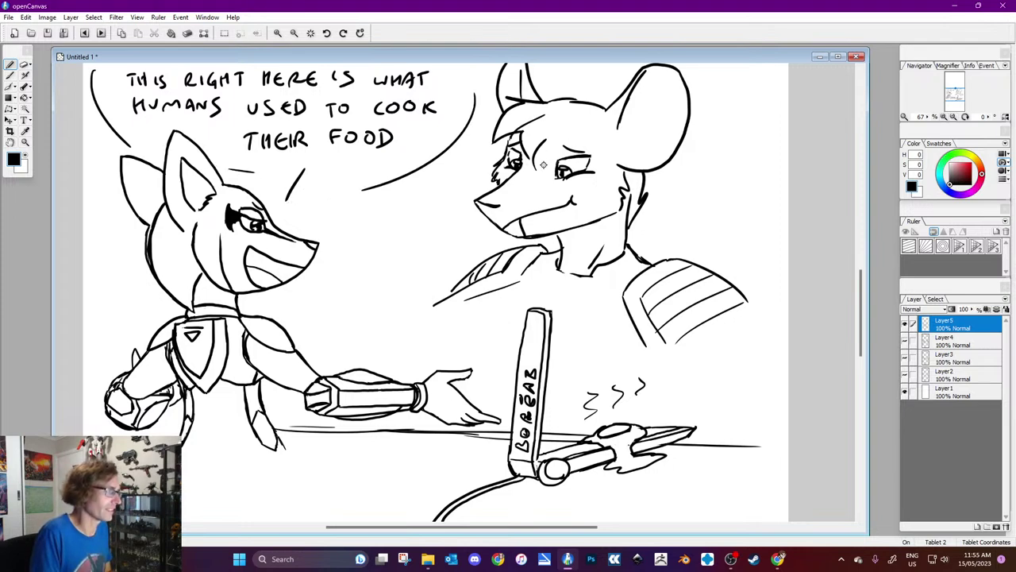
key(ctrl+z)
key(ctrl+z)
key(ctrl+z)
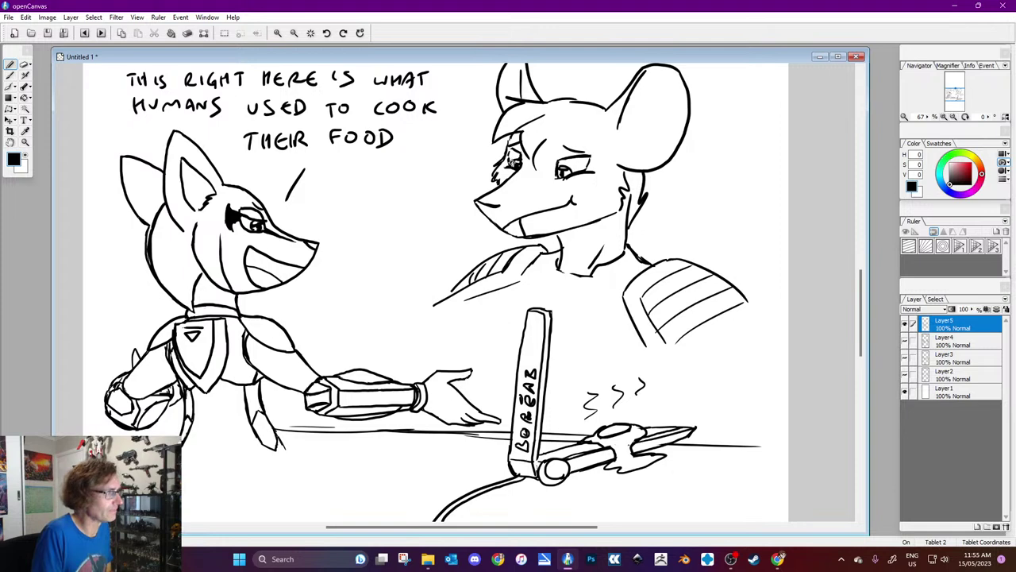
Step: Draw curved speech bubble edges on both sides of the dialogue and complete the pointed tail above the fox-like head
drag(481, 73, 343, 178)
mouse_move(97, 84)
mouse_down()
mouse_move(100, 108)
mouse_move(145, 148)
mouse_up()
drag(287, 172, 282, 202)
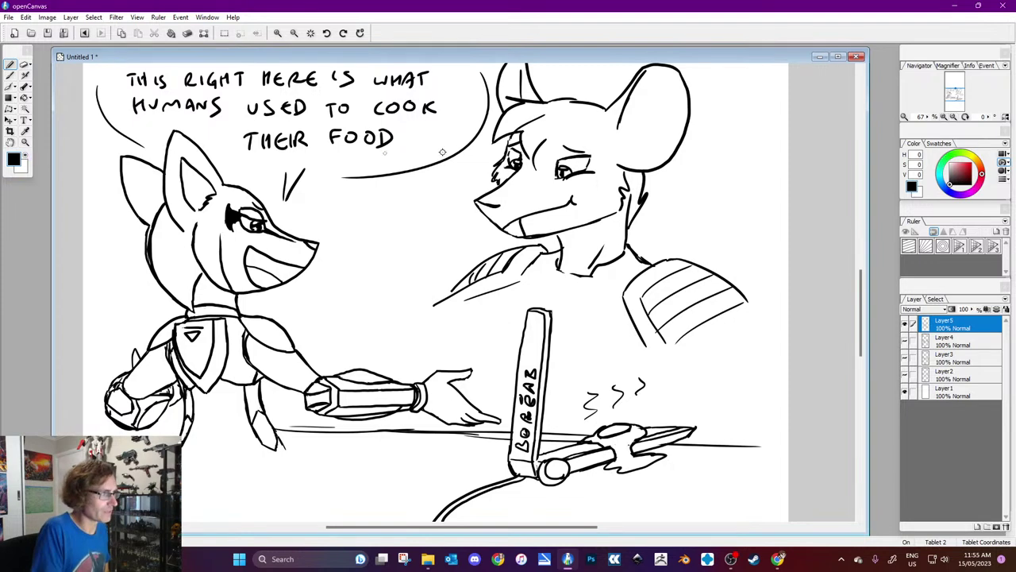
Step: Erase the round-eared character's pupils in white and redraw them in black, looking down toward the device
click(29, 157)
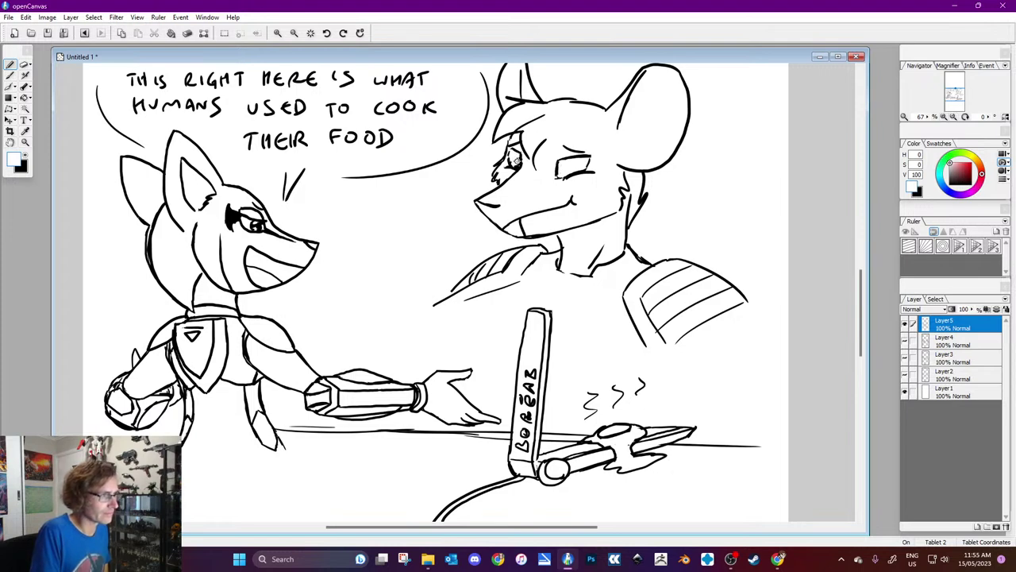
key(x)
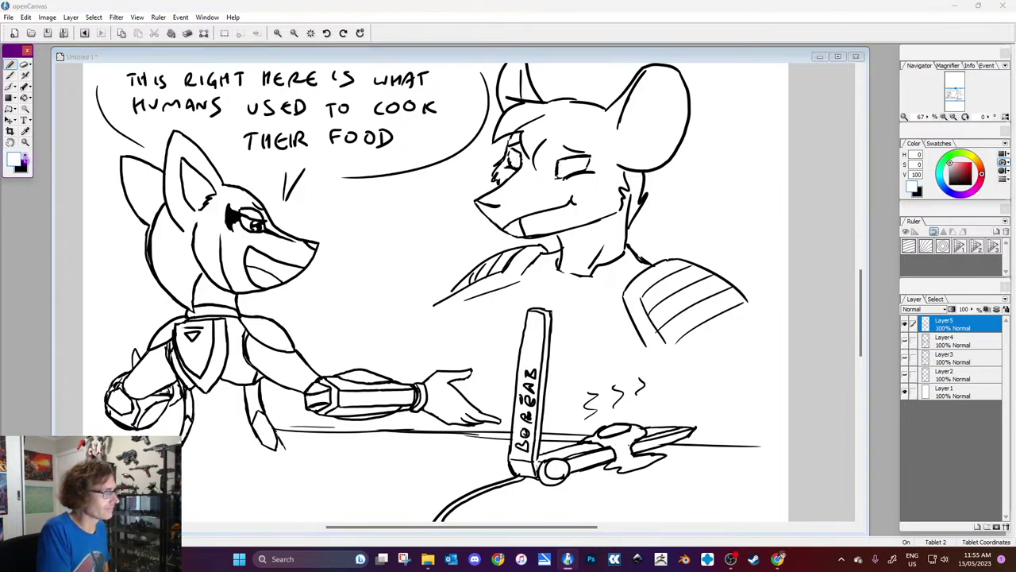
drag(581, 161, 565, 176)
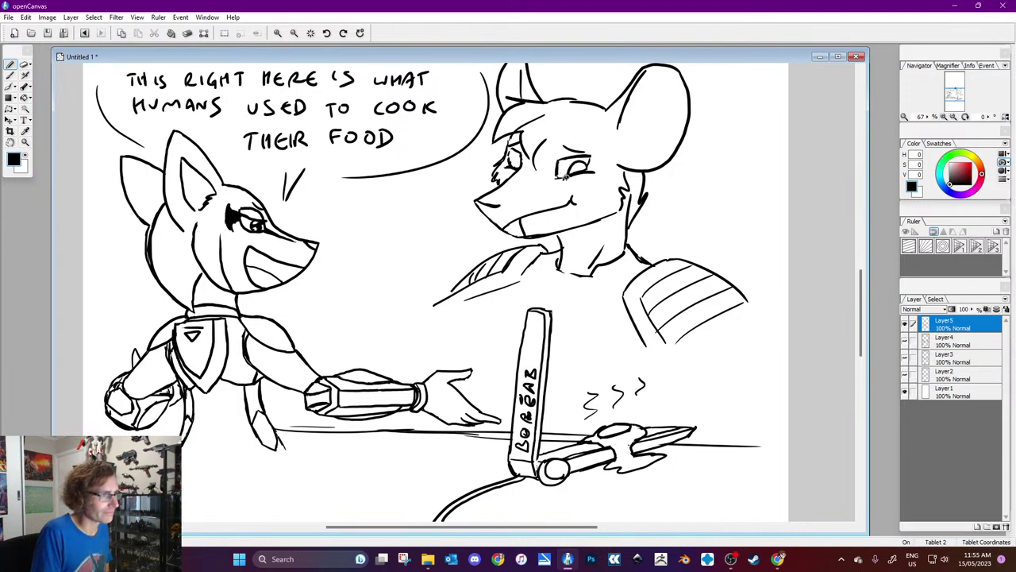
key(ctrl+z)
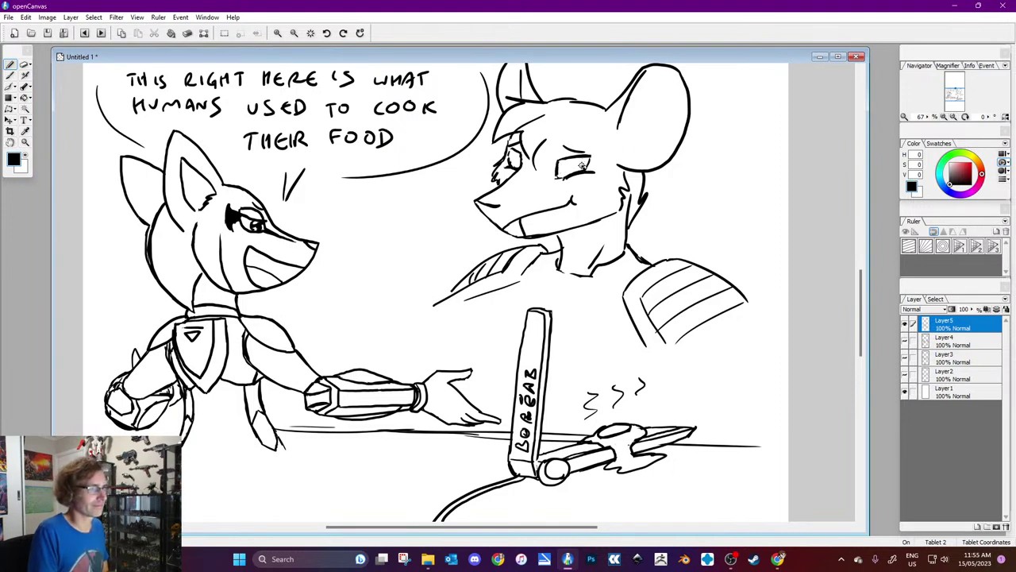
drag(573, 163, 563, 178)
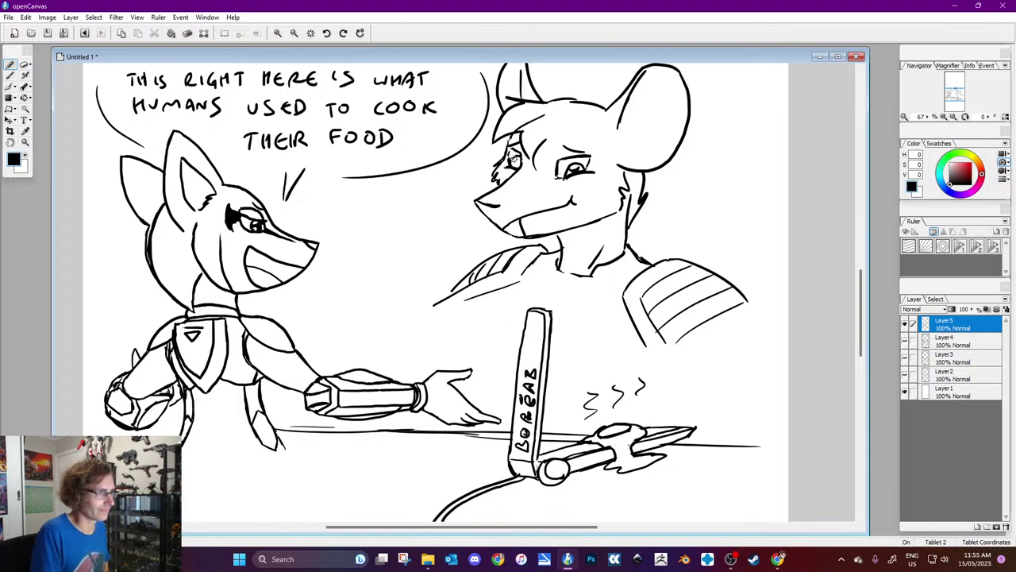
Step: Extend the far shoulder armor edges and draw the armor collar and neckline around the round-eared character's neck
drag(473, 295, 437, 306)
mouse_move(523, 274)
mouse_down()
mouse_move(505, 328)
mouse_move(469, 313)
mouse_up()
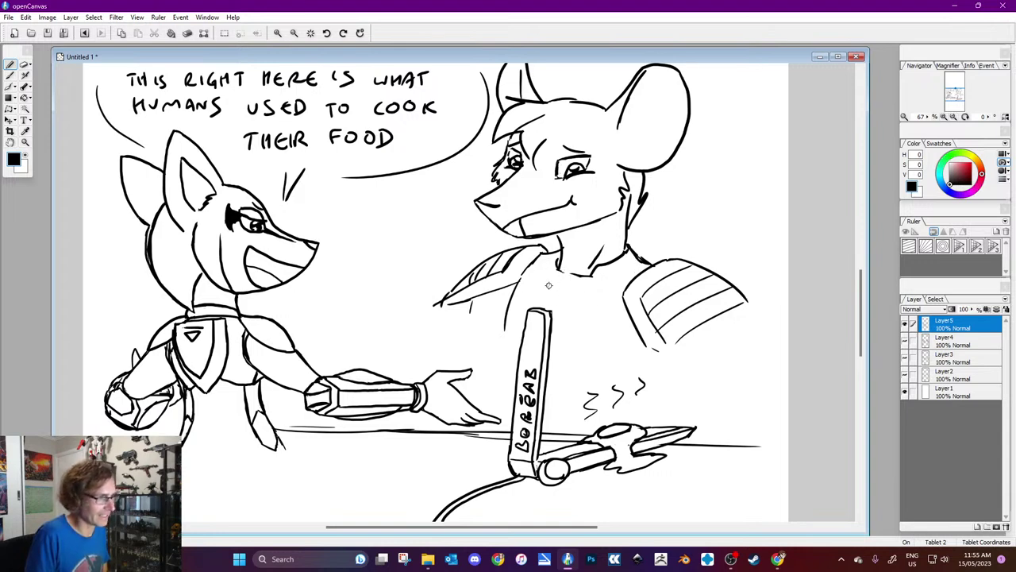
mouse_move(545, 264)
mouse_down()
mouse_move(542, 287)
mouse_move(564, 300)
mouse_move(647, 266)
mouse_up()
drag(513, 296, 540, 277)
drag(605, 292, 634, 303)
drag(640, 264, 590, 290)
mouse_move(627, 232)
mouse_down()
mouse_move(589, 251)
mouse_move(592, 277)
mouse_up()
drag(558, 238, 562, 267)
mouse_move(626, 246)
mouse_down()
mouse_move(594, 273)
mouse_move(546, 273)
mouse_up()
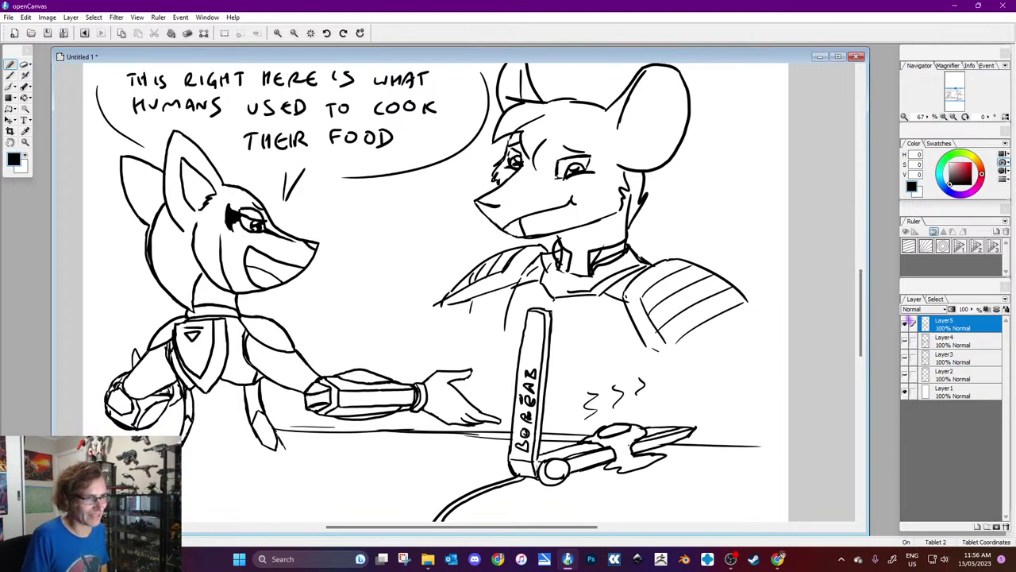
Step: Hide the finished scene on Layer5 and add a new layer for the next drawing
click(904, 390)
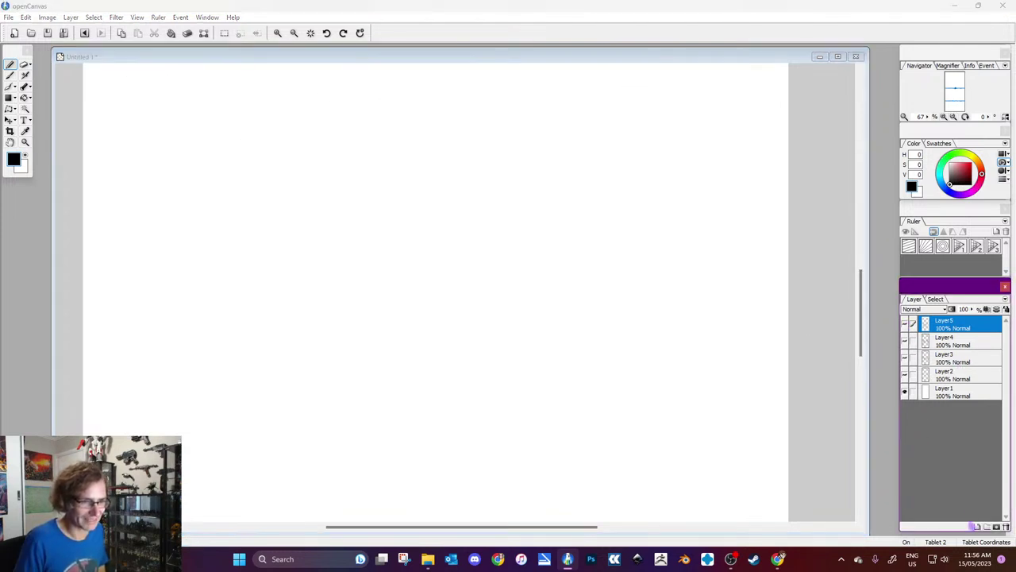
click(975, 526)
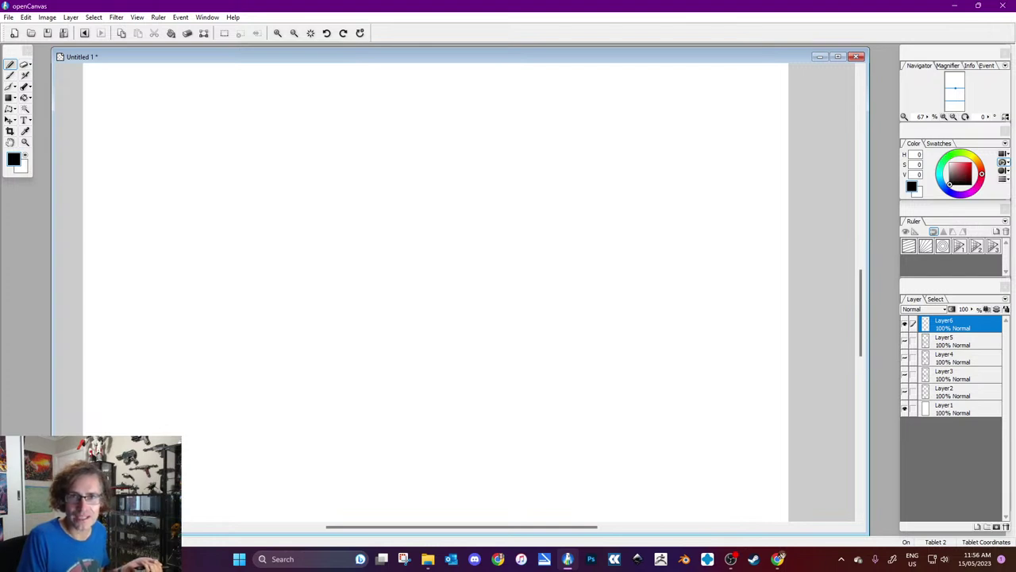
click(781, 557)
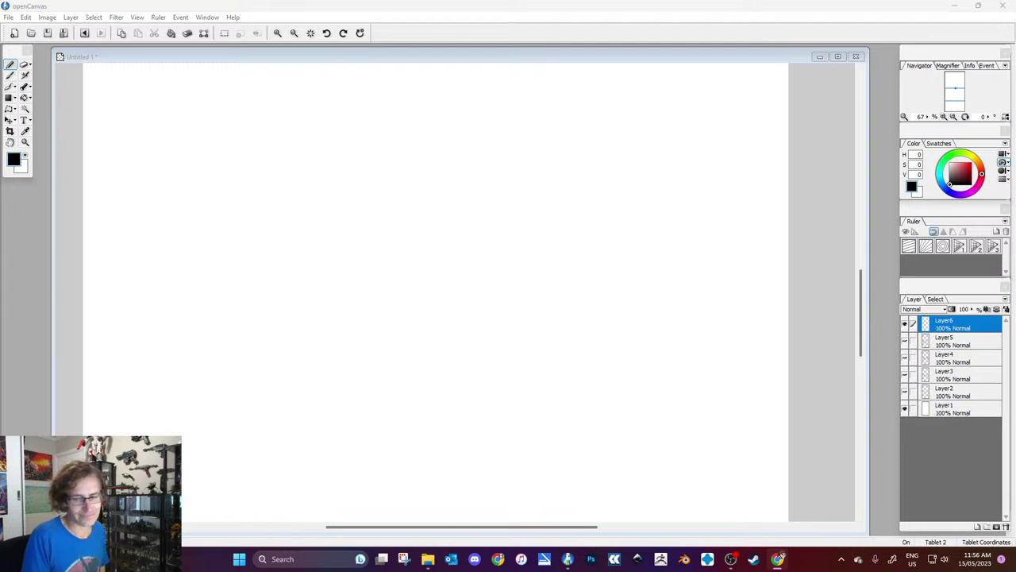
click(297, 135)
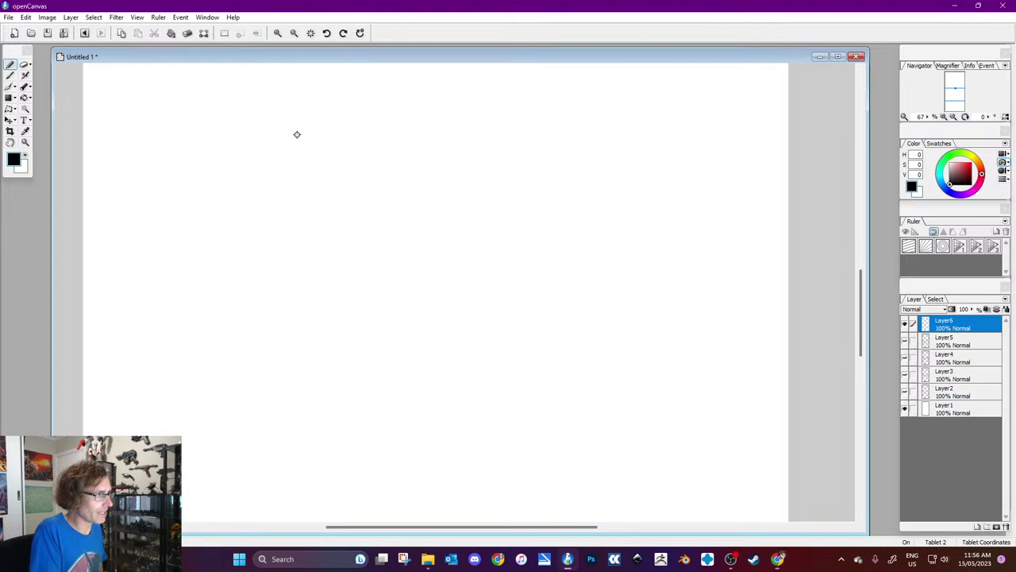
key(x)
key(x)
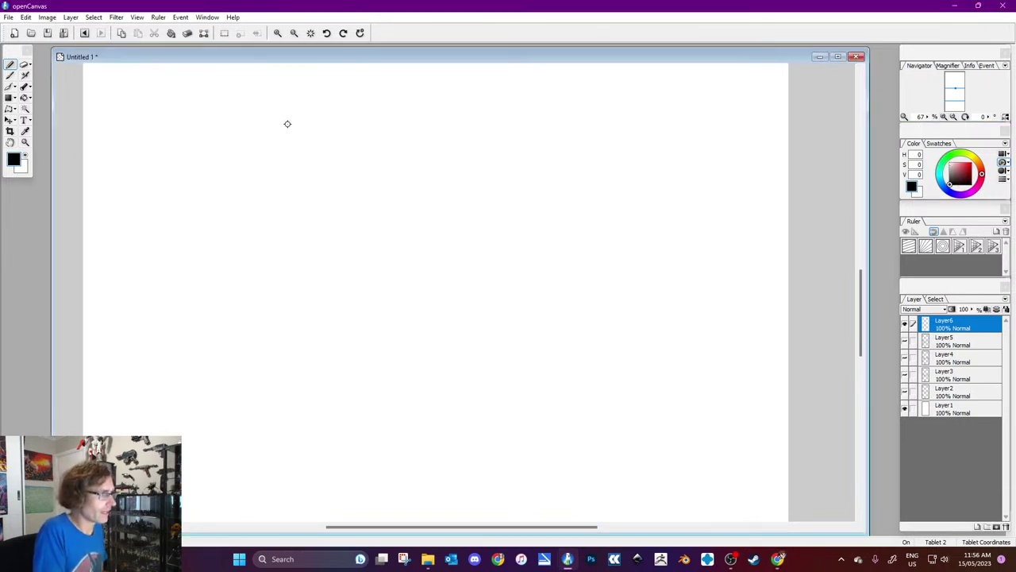
Step: Draw the new head's forehead, muzzle and jaw profile facing right, and add a narrowed eye with its pupil
mouse_move(318, 130)
mouse_down()
mouse_move(372, 178)
mouse_move(354, 197)
mouse_move(301, 212)
mouse_move(260, 189)
mouse_up()
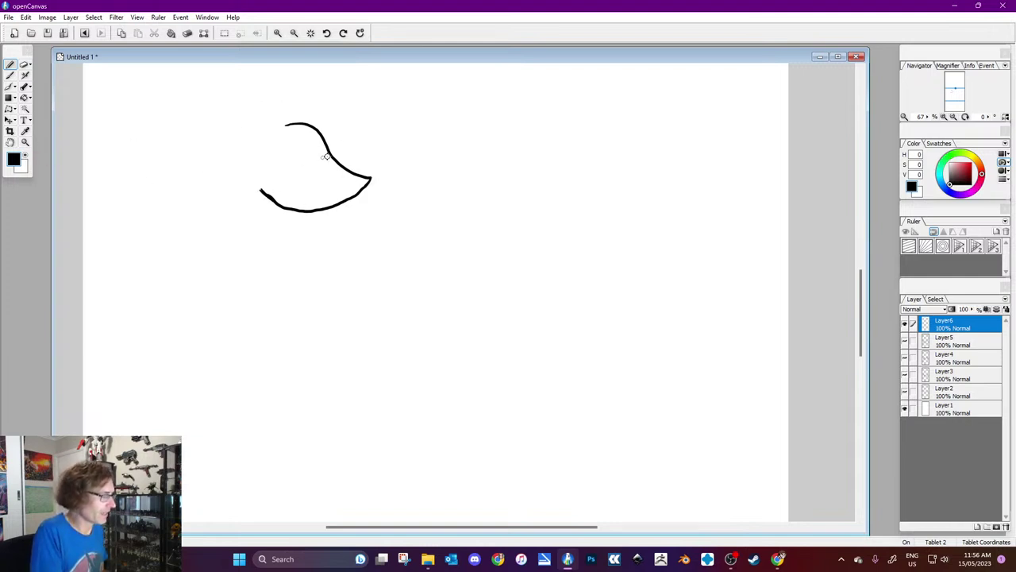
click(22, 165)
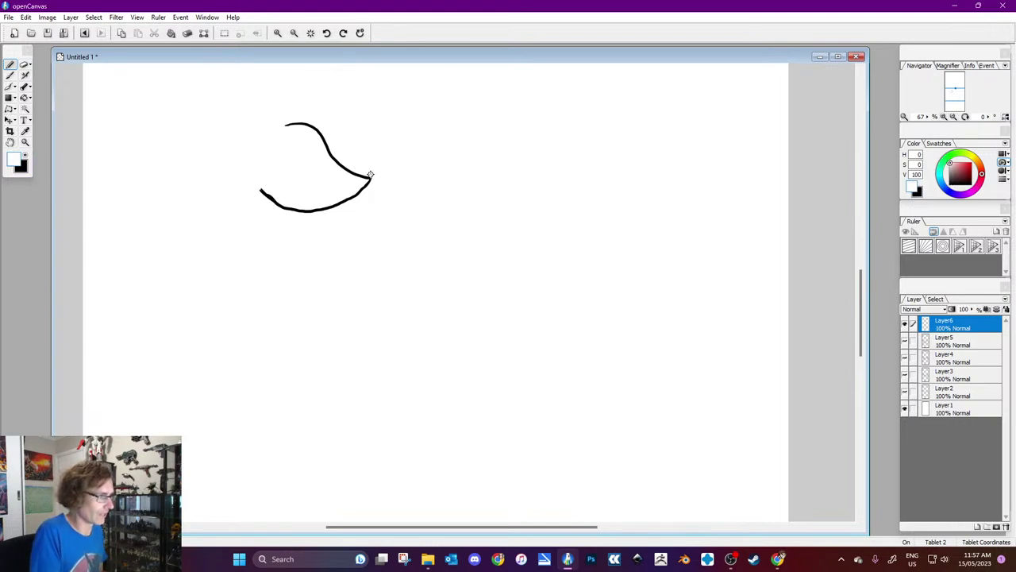
click(22, 165)
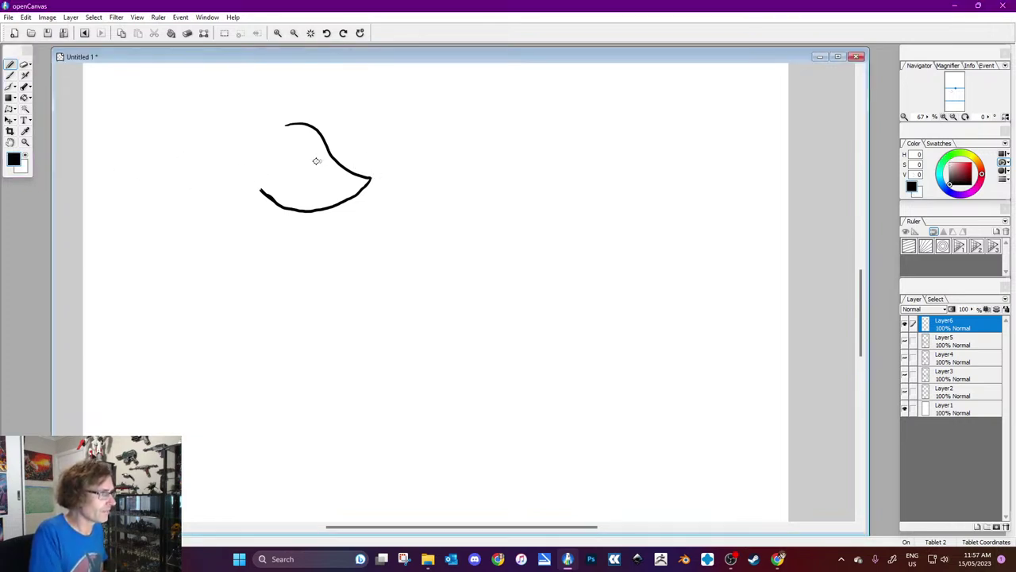
mouse_move(311, 163)
mouse_down()
mouse_move(283, 151)
mouse_move(292, 167)
mouse_move(313, 167)
mouse_up()
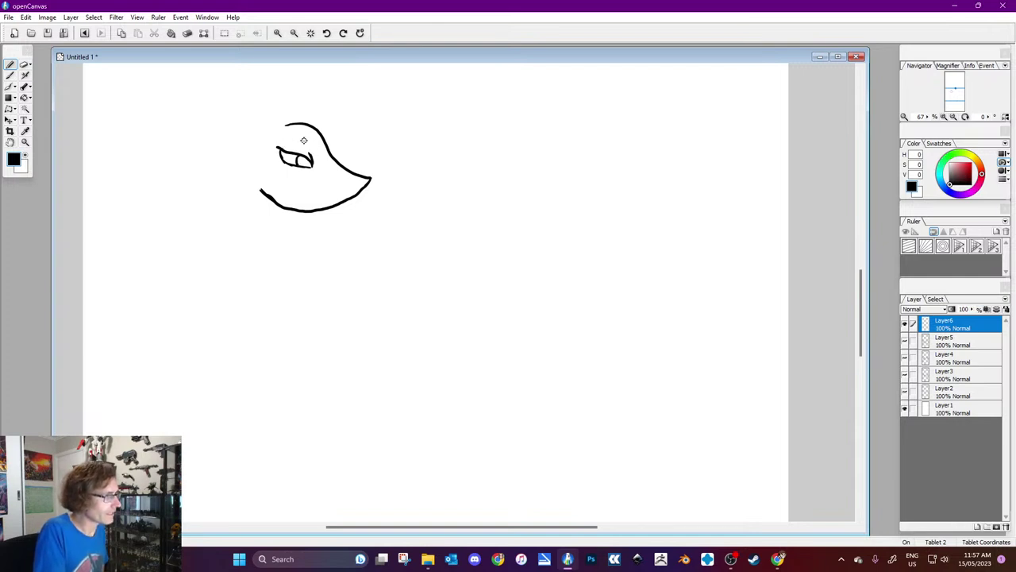
Step: Erase the forehead curve and the rear part of the jaw in white, and redraw the bridge of the muzzle upward in black
click(26, 155)
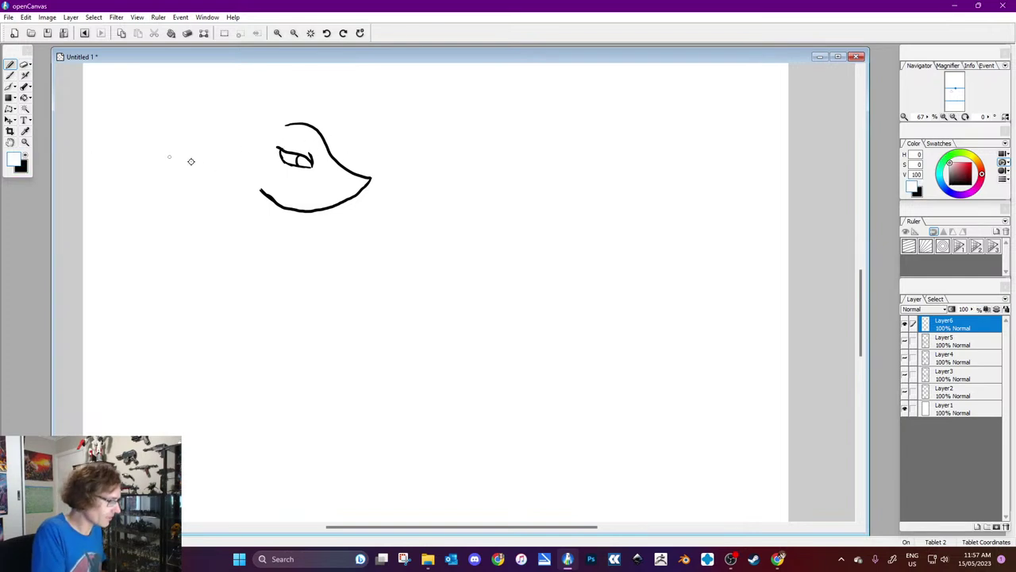
mouse_move(311, 121)
mouse_down()
mouse_move(288, 125)
mouse_move(320, 136)
mouse_move(340, 163)
mouse_up()
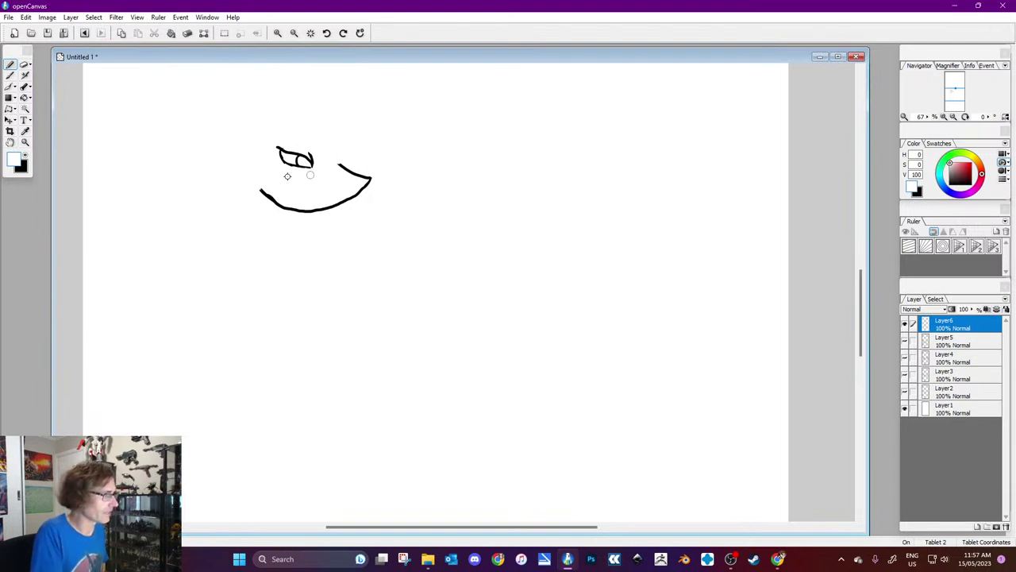
drag(264, 195, 316, 209)
click(265, 192)
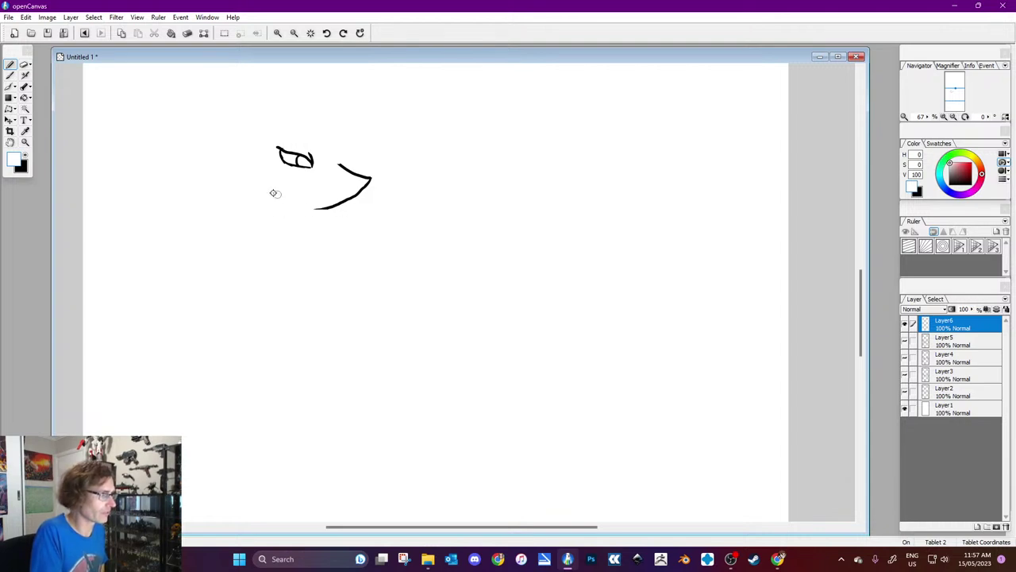
click(17, 169)
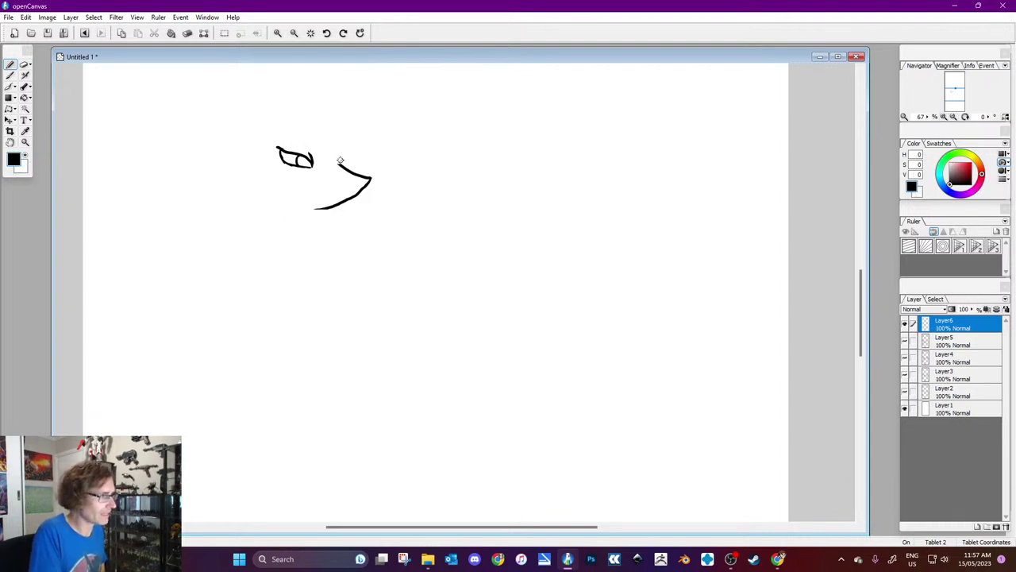
drag(338, 160, 334, 141)
mouse_move(277, 102)
mouse_down()
mouse_move(328, 85)
mouse_move(310, 100)
mouse_move(386, 115)
mouse_up()
key(ctrl+z)
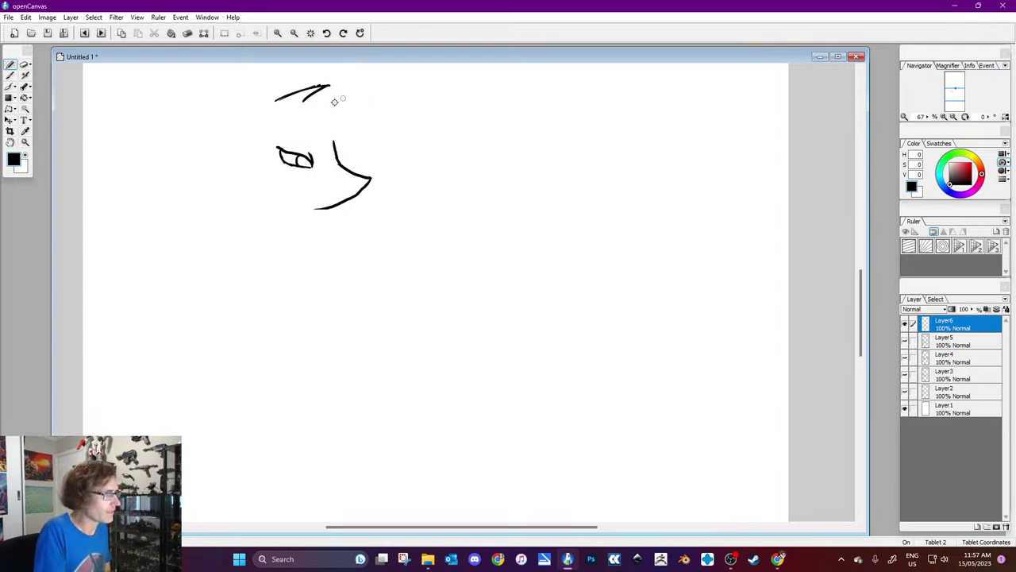
mouse_move(289, 96)
mouse_down()
mouse_move(332, 89)
mouse_move(362, 121)
mouse_up()
key(ctrl+z)
key(ctrl+z)
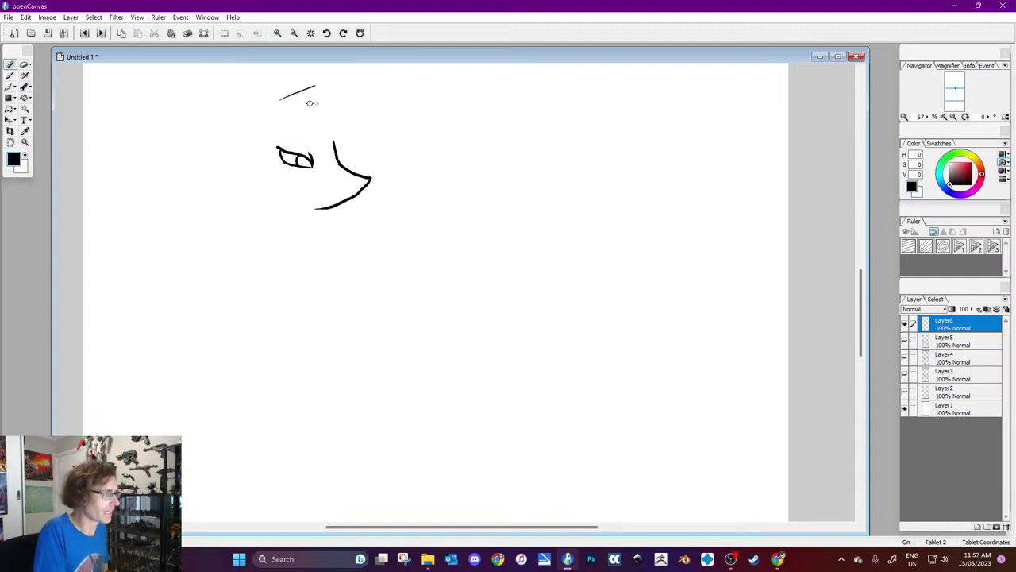
Step: Draw the rounded crown with pointed fringe locks and the nose tip, and outline the large near ear and small far ear
mouse_move(277, 101)
mouse_down()
mouse_move(345, 100)
mouse_move(365, 124)
mouse_move(361, 157)
mouse_move(343, 176)
mouse_move(351, 154)
mouse_move(335, 134)
mouse_move(319, 180)
mouse_move(310, 136)
mouse_up()
drag(365, 181, 370, 183)
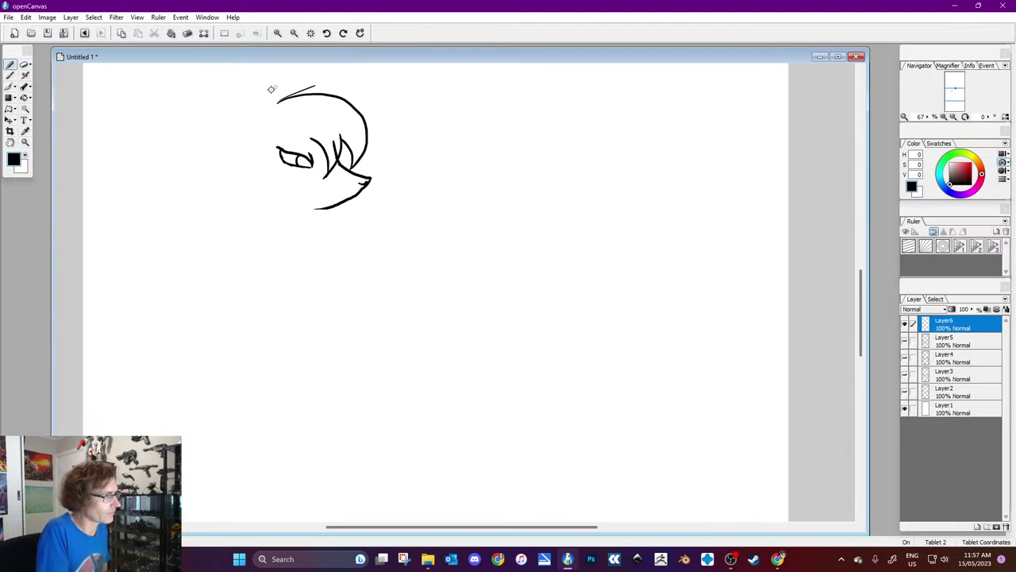
mouse_move(268, 104)
mouse_down()
mouse_move(224, 81)
mouse_move(208, 131)
mouse_move(255, 152)
mouse_up()
drag(261, 114, 235, 82)
mouse_move(308, 90)
mouse_down()
mouse_move(344, 79)
mouse_move(348, 93)
mouse_move(318, 88)
mouse_move(337, 71)
mouse_move(308, 93)
mouse_up()
Step: Erase the stray line beside the far ear and the overlapping fringe strokes above the muzzle in white
key(x)
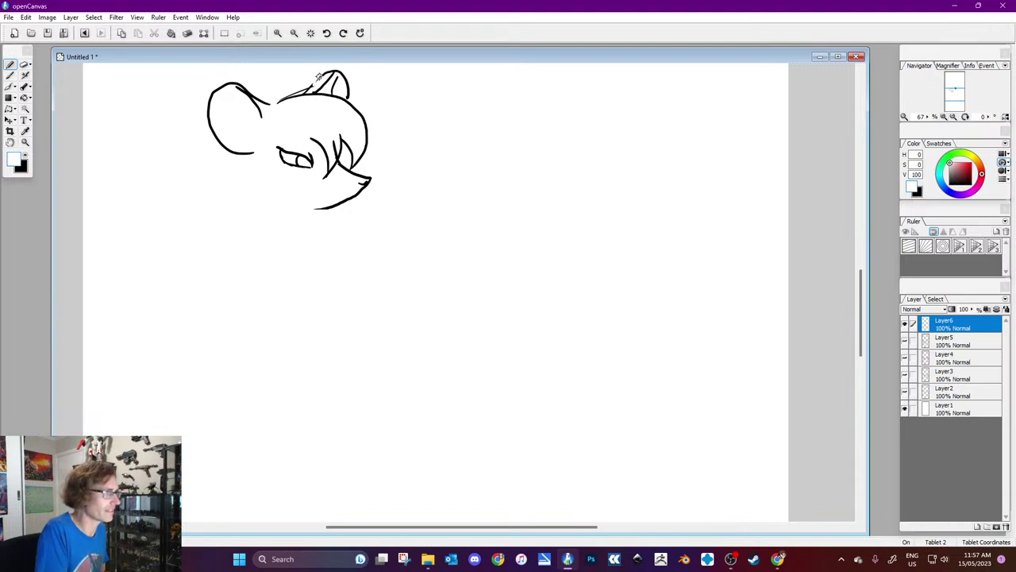
drag(331, 70, 314, 85)
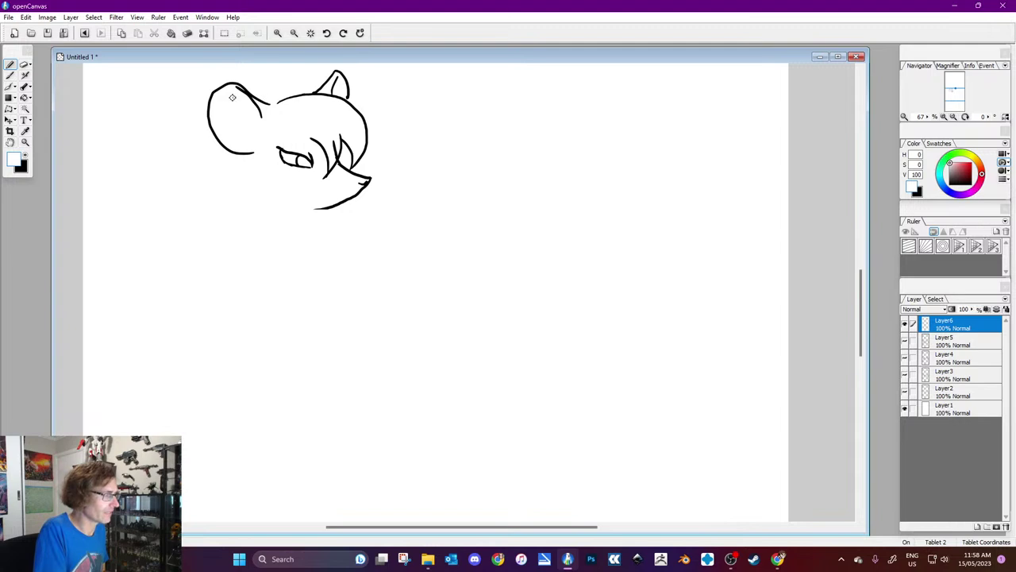
key(x)
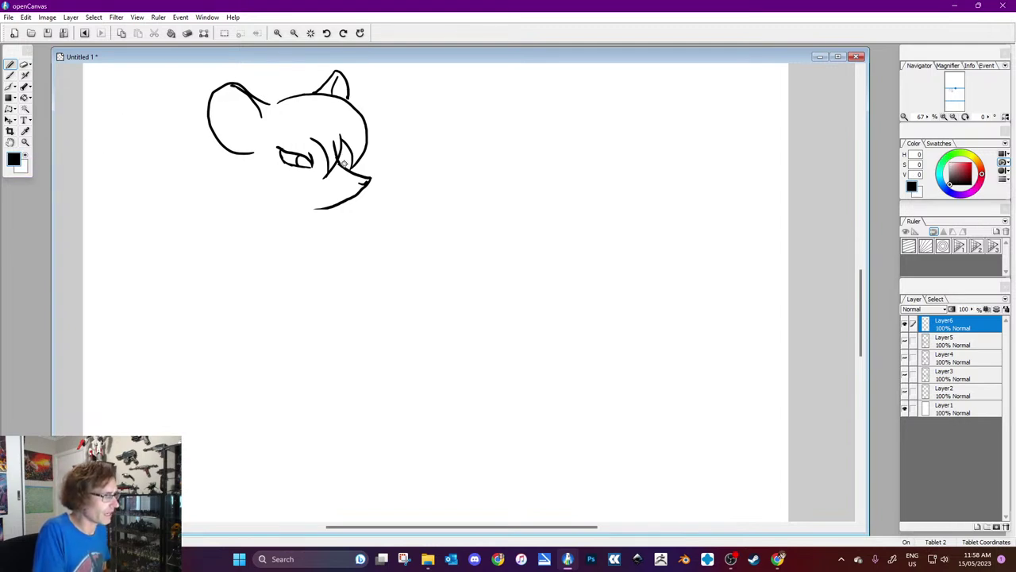
key(x)
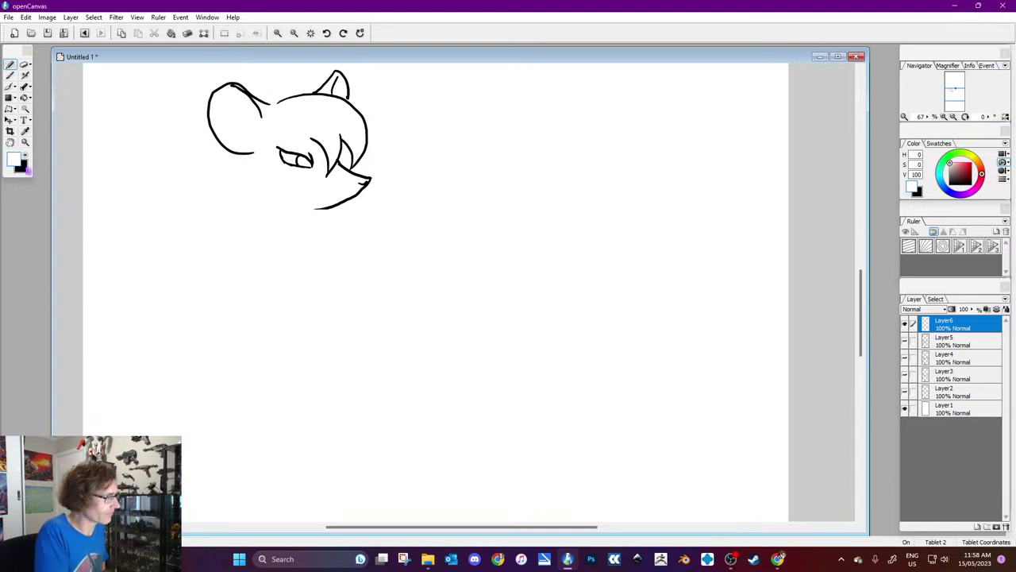
Step: Draw the cheek line with its fur tufts in black and a curved hair line behind it, below the near ear
click(27, 157)
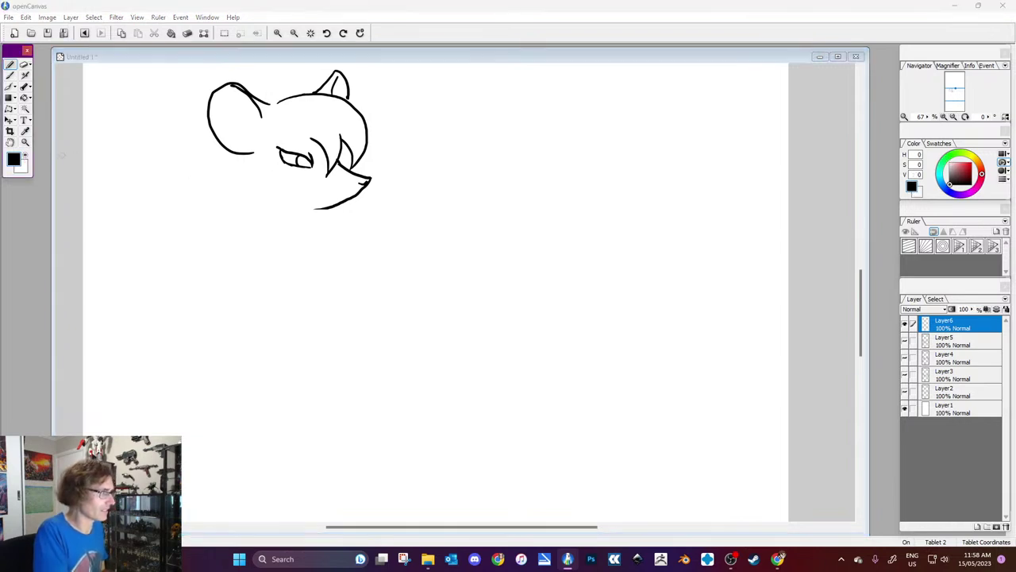
mouse_move(273, 159)
mouse_down()
mouse_move(287, 188)
mouse_move(276, 199)
mouse_up()
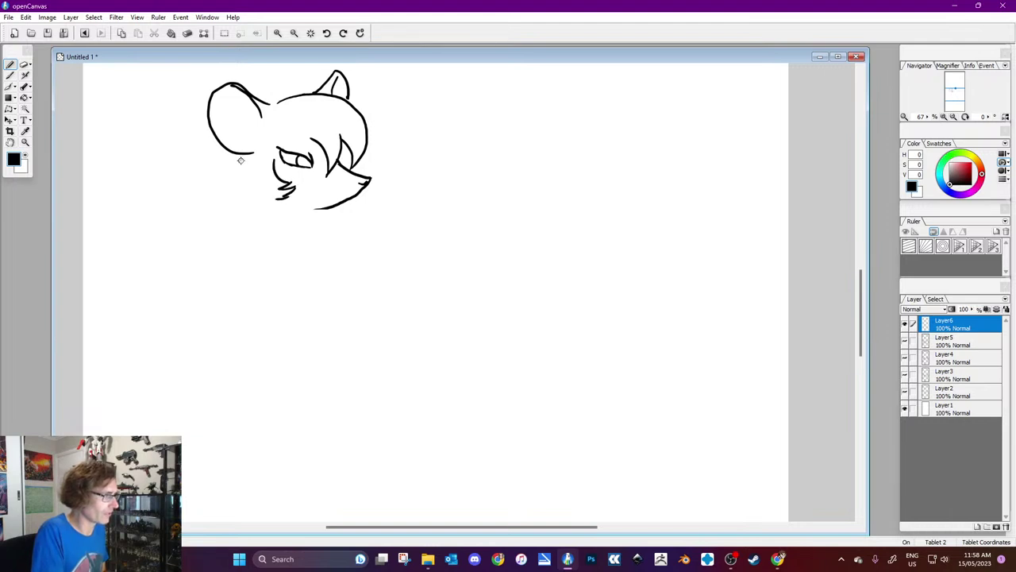
drag(250, 162, 277, 198)
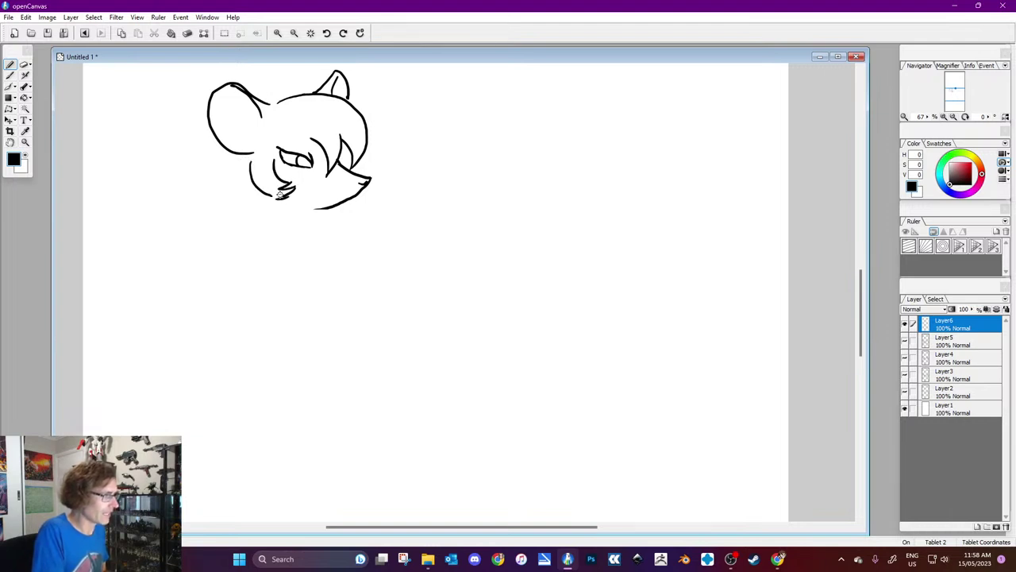
Step: Redraw the underside of the muzzle slightly higher in black and erase the old jaw line in white
mouse_move(322, 191)
mouse_down()
mouse_move(359, 193)
mouse_move(350, 168)
mouse_up()
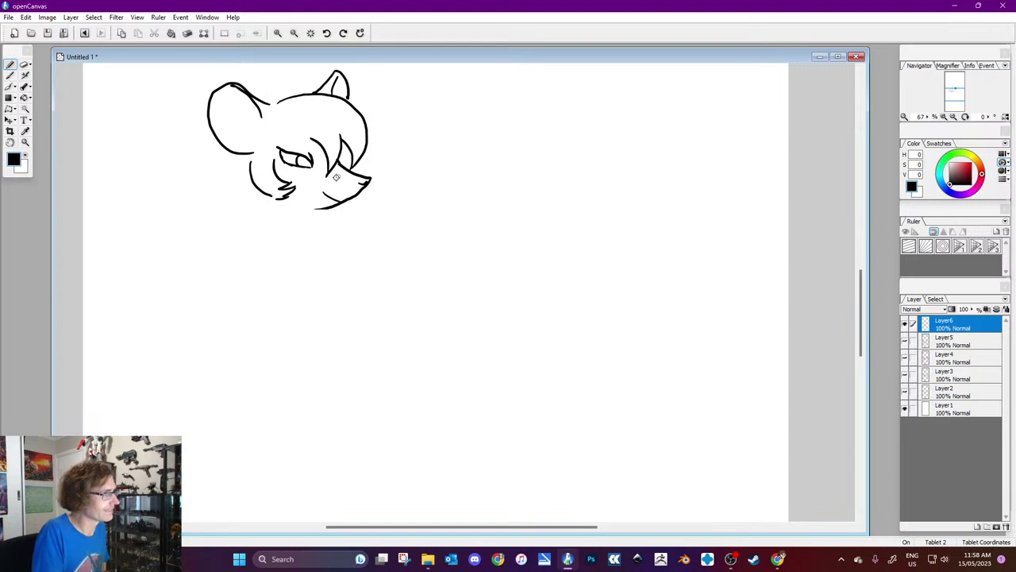
key(ctrl+z)
drag(315, 204, 344, 199)
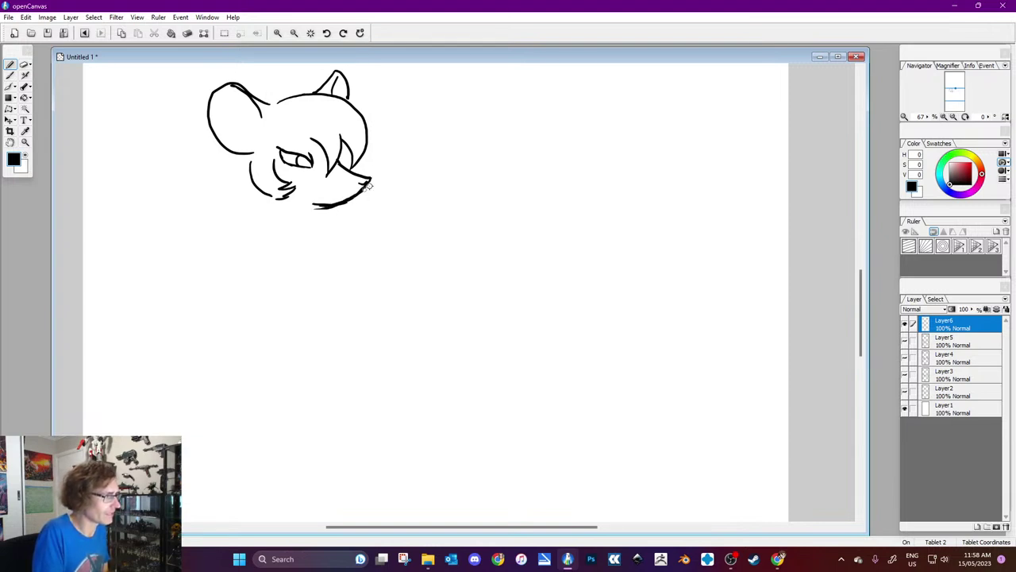
key(x)
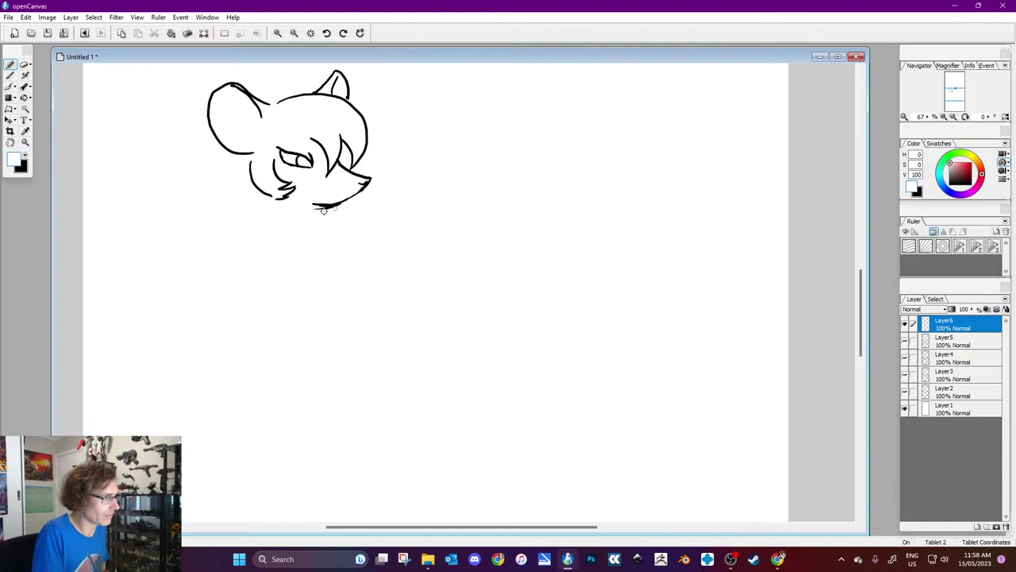
key(ctrl+z)
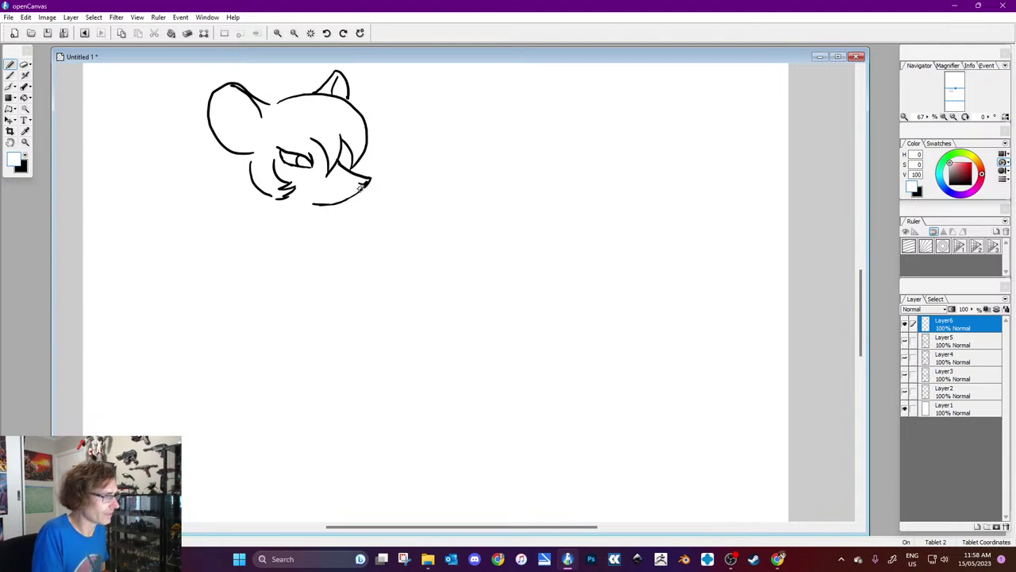
Step: Draw the flicked hair behind the cheek, join the crown to the near ear, and add the neck and sloping back lines
click(26, 150)
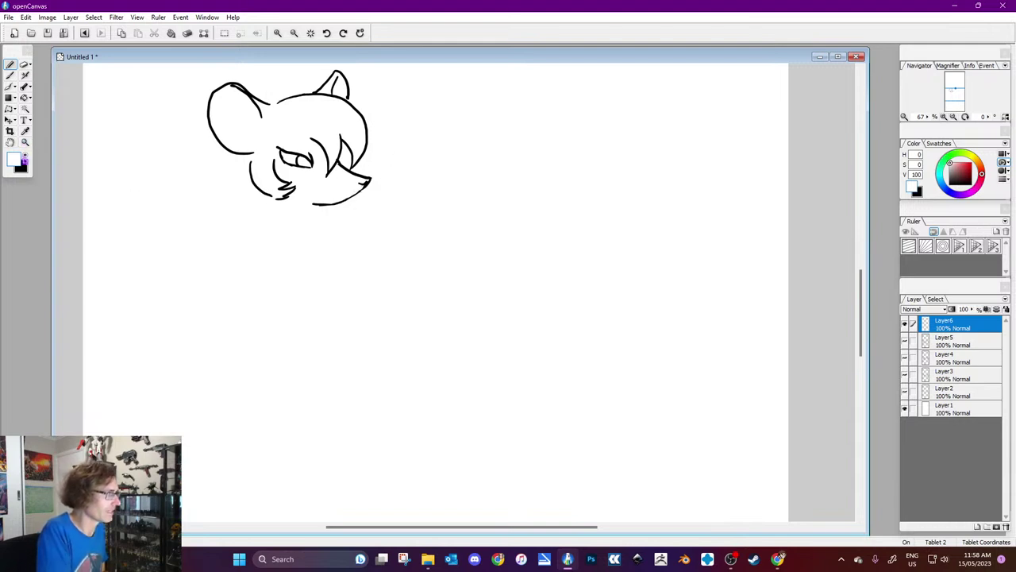
mouse_move(241, 155)
mouse_down()
mouse_move(252, 194)
mouse_move(232, 194)
mouse_move(255, 209)
mouse_up()
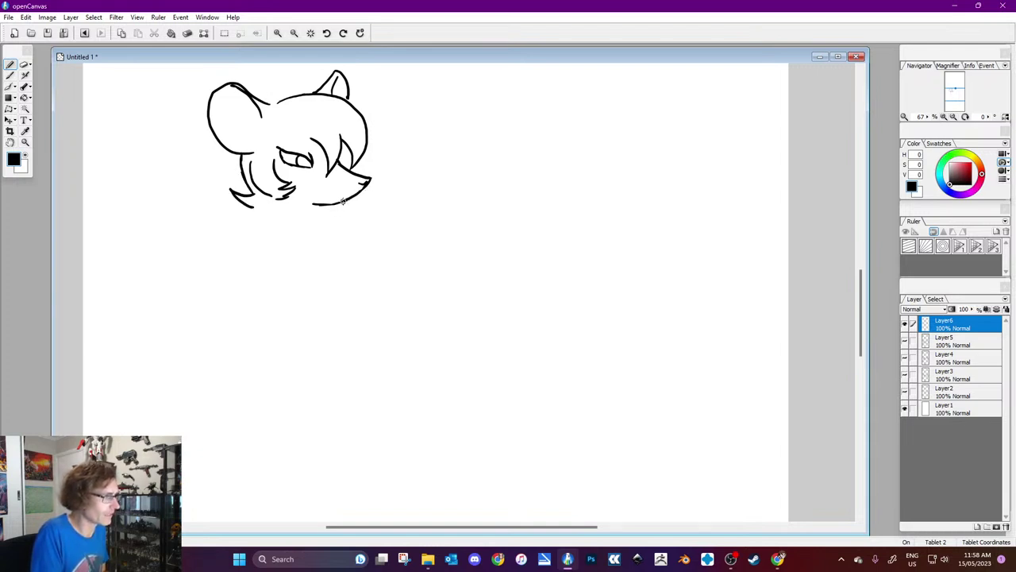
drag(270, 103, 298, 96)
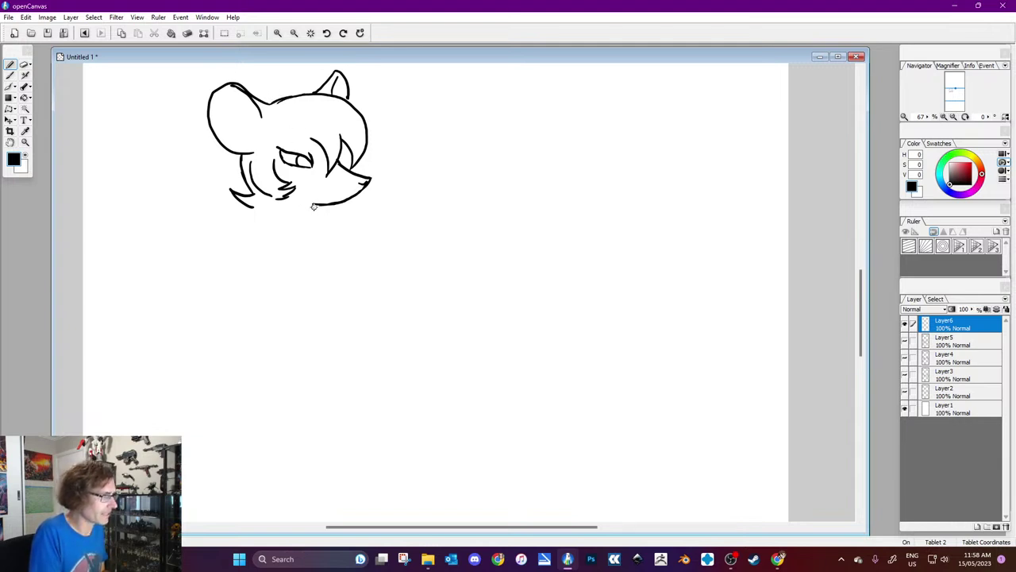
mouse_move(315, 205)
mouse_down()
mouse_move(312, 217)
mouse_move(277, 215)
mouse_move(216, 253)
mouse_up()
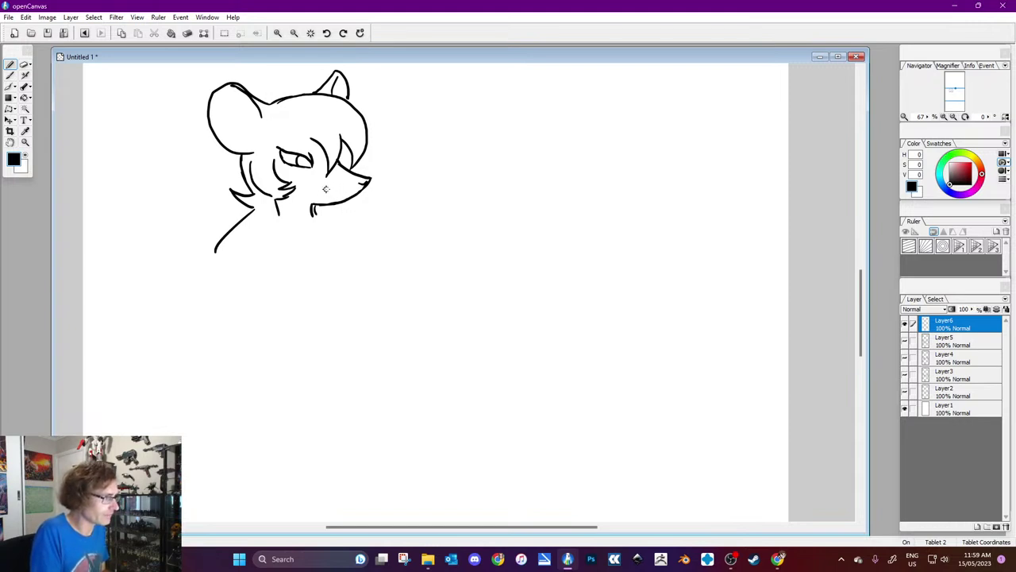
Step: Draw the mouth line along the lower muzzle and the zigzag hair edge across the base of the near ear
key(ctrl+z)
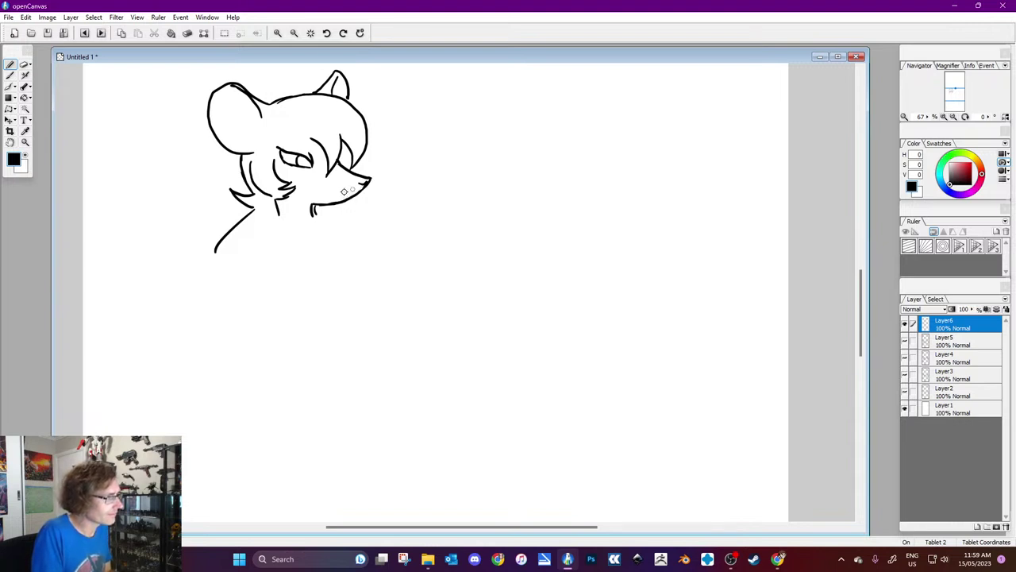
drag(318, 201, 343, 195)
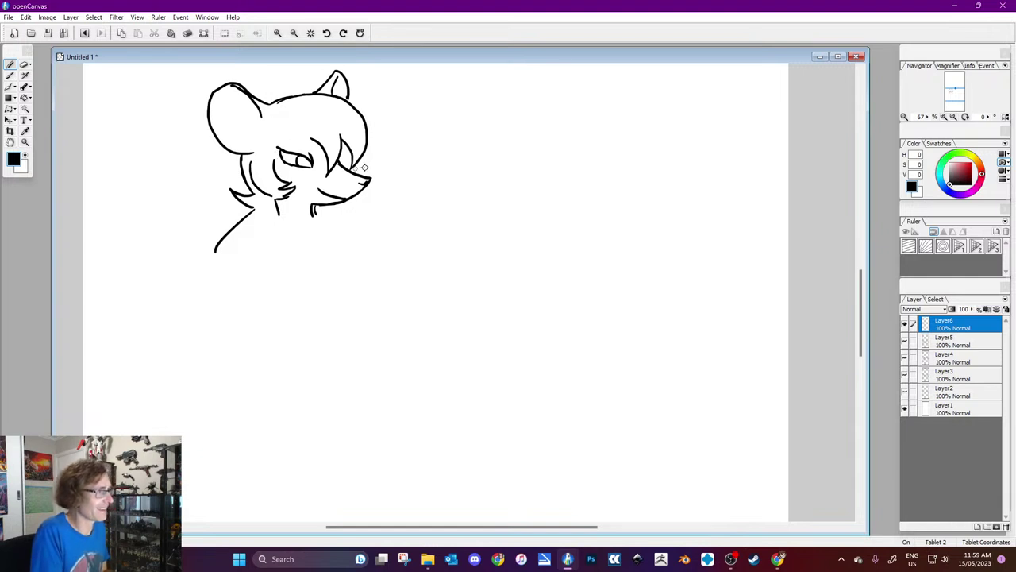
drag(341, 159, 340, 133)
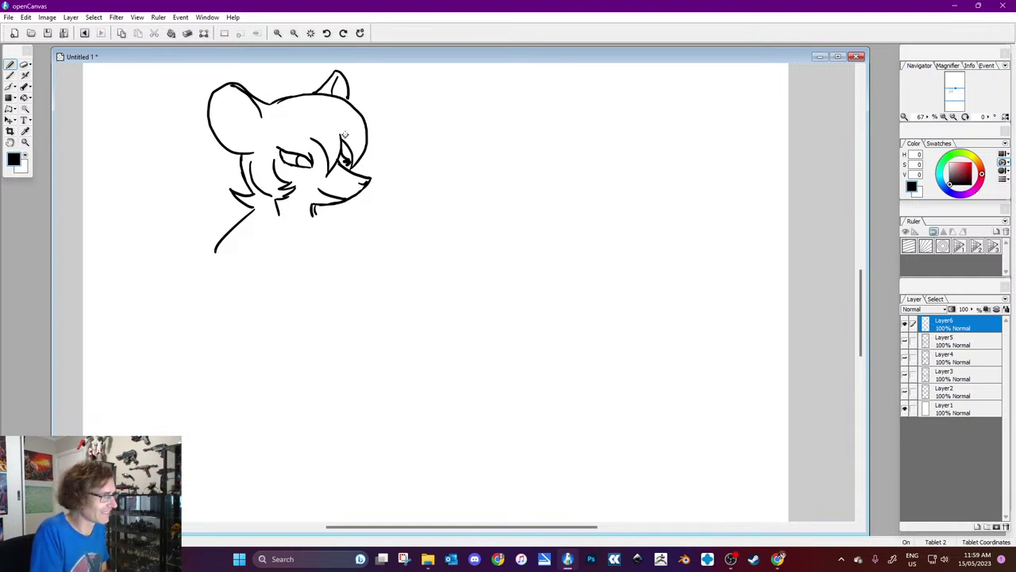
key(ctrl+z)
drag(262, 125, 257, 150)
Step: Draw the shirt collar around the neck and the shoulder, upper arm and chest edges below it
mouse_move(274, 216)
mouse_down()
mouse_move(270, 233)
mouse_move(322, 220)
mouse_move(261, 240)
mouse_move(294, 225)
mouse_move(308, 239)
mouse_move(299, 238)
mouse_move(319, 216)
mouse_move(316, 238)
mouse_move(244, 254)
mouse_move(240, 312)
mouse_up()
drag(249, 251, 272, 278)
mouse_move(330, 224)
mouse_down()
mouse_move(342, 278)
mouse_move(333, 230)
mouse_move(350, 244)
mouse_up()
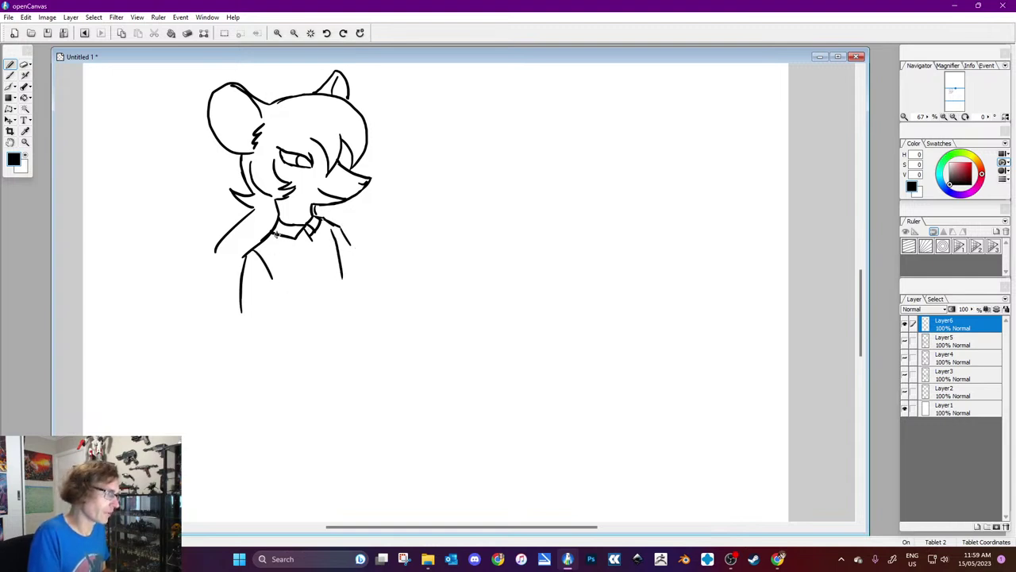
Step: Trim the near shoulder line in white and draw a V-shaped neckline in black below the collar
key(x)
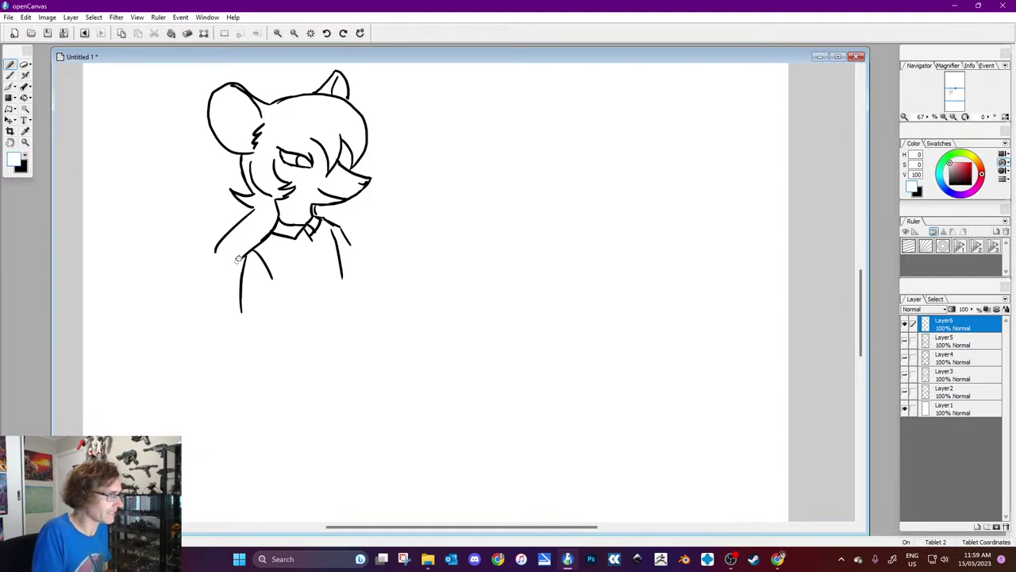
drag(263, 234, 264, 241)
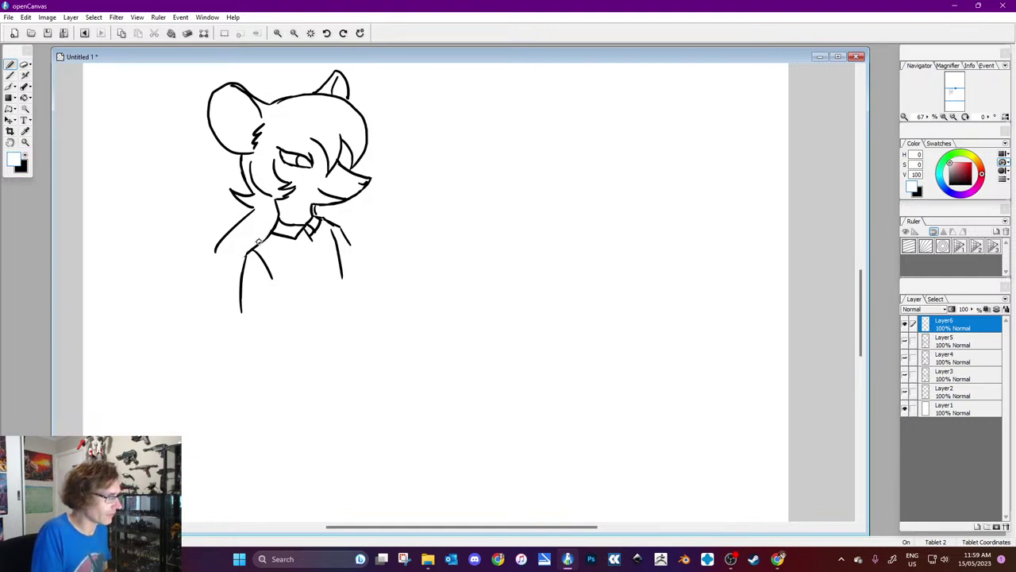
click(27, 155)
drag(268, 238, 321, 263)
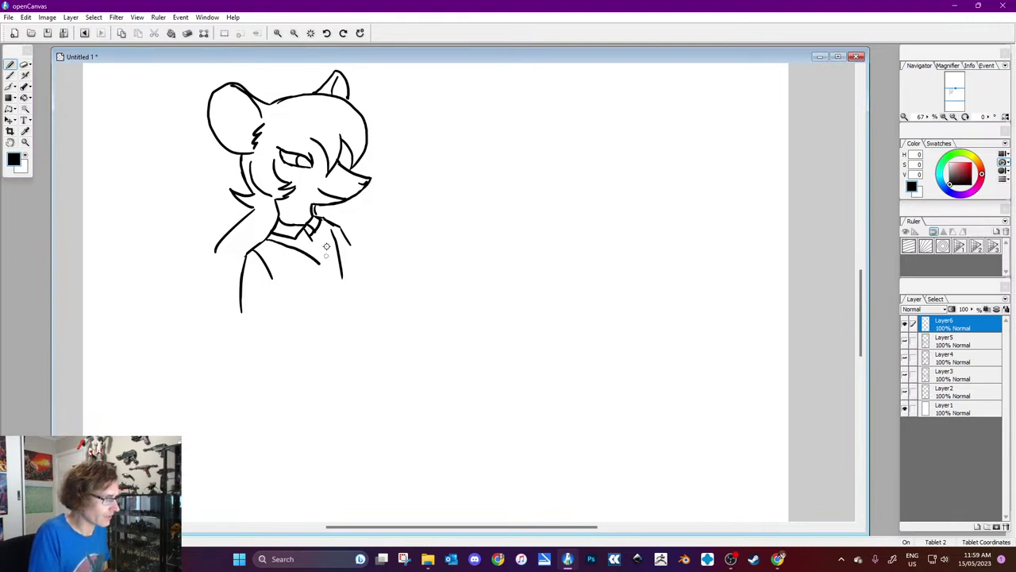
drag(325, 226, 326, 259)
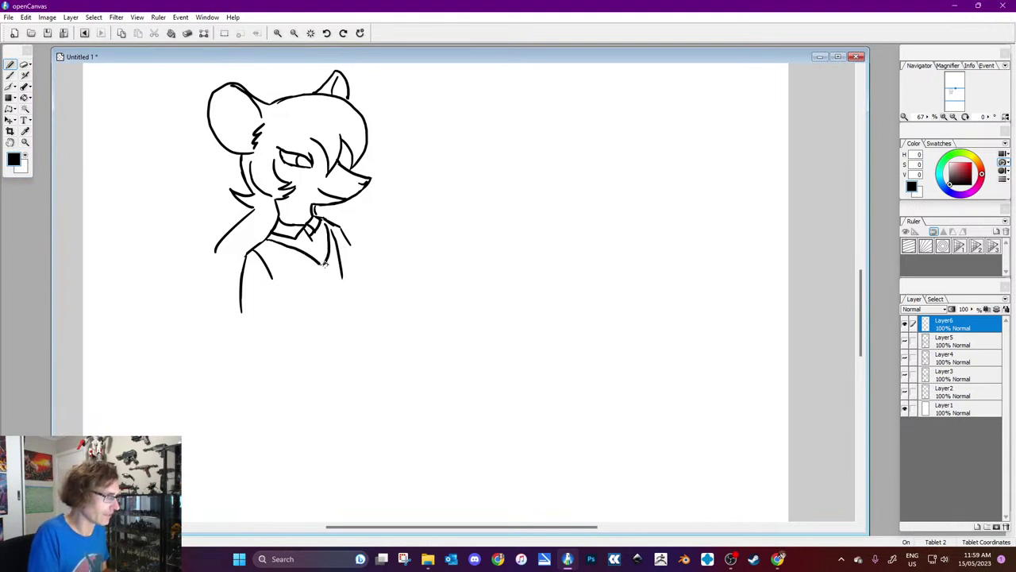
key(ctrl+z)
drag(318, 263, 325, 221)
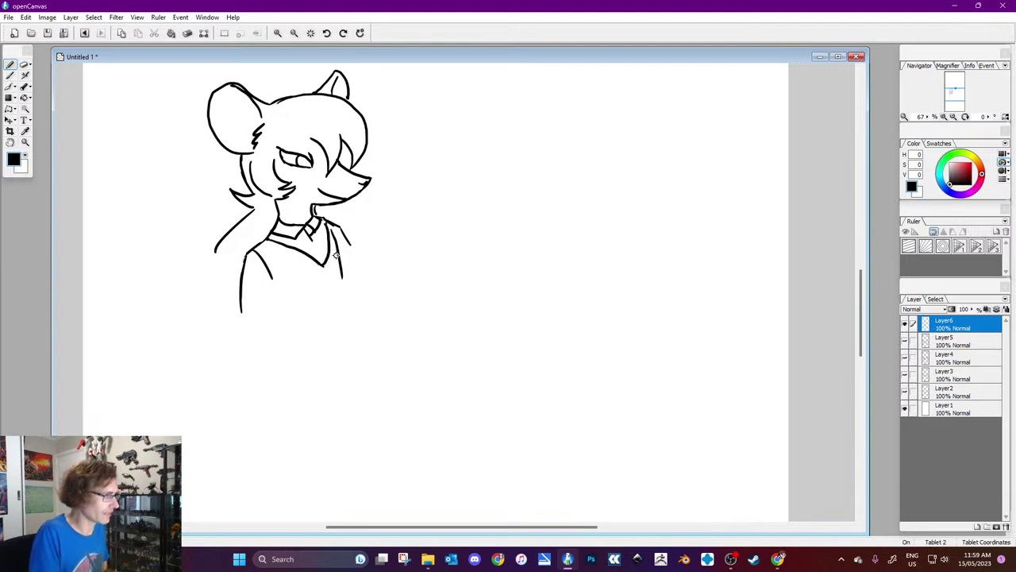
Step: Draw the near arm down across the torso, the waist curve, and the rounded hip and raised thigh outlines below
drag(246, 254, 265, 317)
mouse_move(264, 270)
mouse_down()
mouse_move(302, 308)
mouse_move(280, 342)
mouse_up()
drag(371, 248, 331, 302)
mouse_move(422, 268)
mouse_down()
mouse_move(381, 327)
mouse_move(274, 323)
mouse_move(269, 349)
mouse_move(320, 379)
mouse_up()
mouse_move(324, 310)
mouse_down()
mouse_move(247, 298)
mouse_move(269, 356)
mouse_move(308, 389)
mouse_move(283, 389)
mouse_move(254, 445)
mouse_up()
Step: Draw the two bent lower limbs with toed paws hanging below the hips, and a gripping hand under the rounded hip
drag(309, 399, 278, 457)
mouse_move(253, 443)
mouse_down()
mouse_move(242, 454)
mouse_move(255, 477)
mouse_move(248, 460)
mouse_move(243, 470)
mouse_up()
mouse_move(255, 341)
mouse_down()
mouse_move(250, 397)
mouse_move(211, 400)
mouse_move(236, 404)
mouse_move(211, 402)
mouse_move(207, 415)
mouse_move(232, 416)
mouse_up()
drag(243, 400, 235, 406)
mouse_move(309, 391)
mouse_down()
mouse_move(308, 362)
mouse_move(321, 381)
mouse_move(334, 379)
mouse_move(314, 392)
mouse_up()
drag(317, 362, 328, 373)
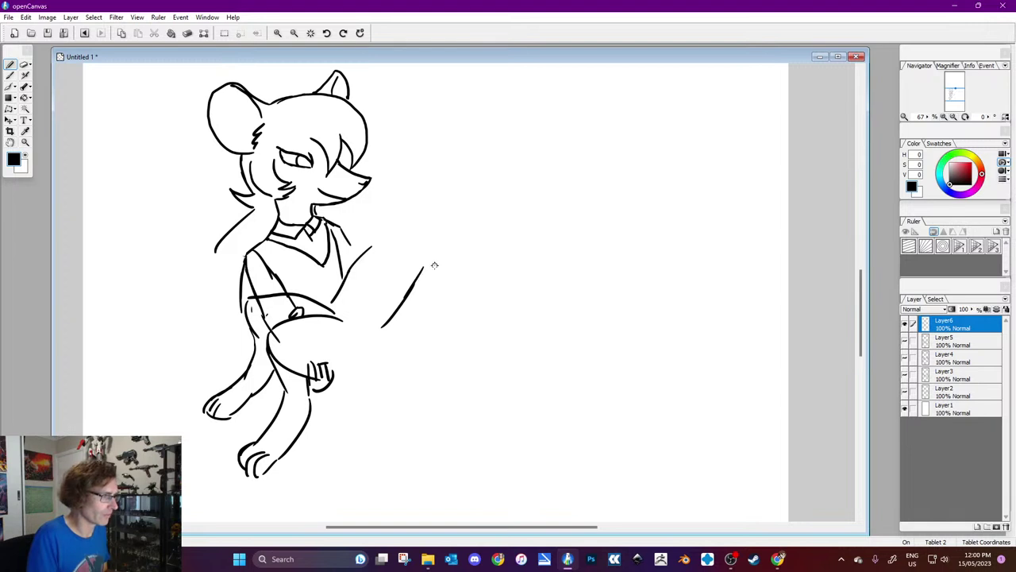
Step: Draw the bent knee and both edges of the lower leg hanging down from it
mouse_move(436, 250)
mouse_down()
mouse_move(456, 275)
mouse_move(458, 304)
mouse_up()
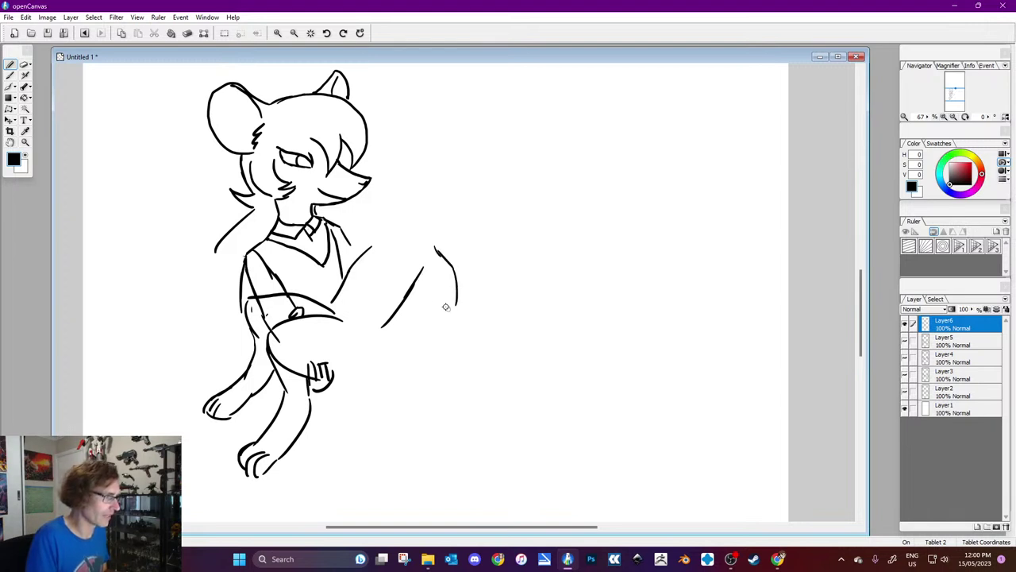
drag(449, 270, 447, 338)
mouse_move(423, 270)
mouse_down()
mouse_move(433, 315)
mouse_move(419, 366)
mouse_up()
drag(446, 341, 432, 372)
Step: Draw the fingers of a hand gripping behind the knee, and connect the upper and lower outlines of the raised thigh
drag(415, 289, 406, 299)
drag(424, 265, 413, 287)
drag(429, 265, 425, 296)
drag(429, 289, 408, 303)
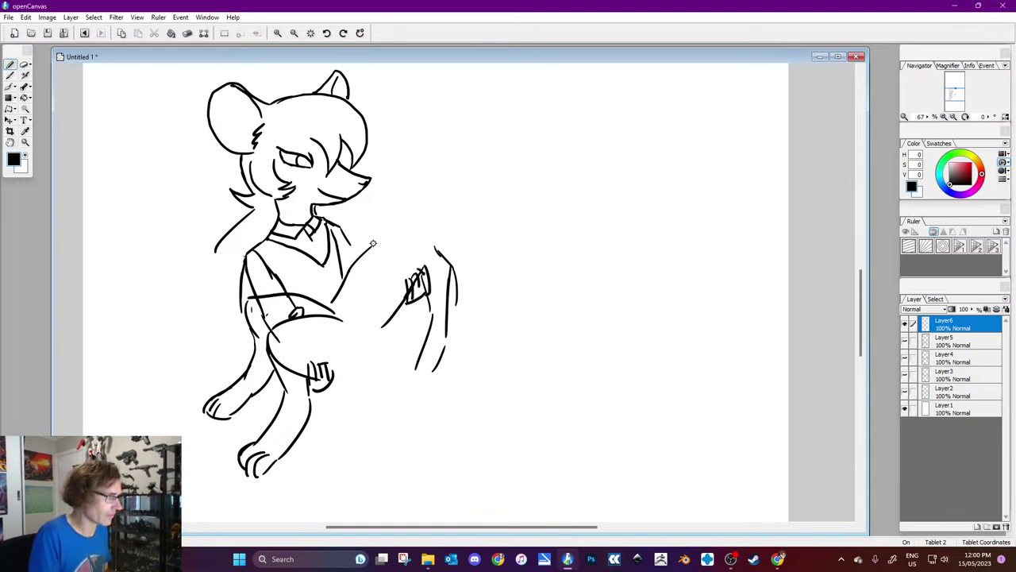
mouse_move(371, 247)
mouse_down()
mouse_move(429, 238)
mouse_move(454, 266)
mouse_up()
mouse_move(397, 309)
mouse_down()
mouse_move(360, 362)
mouse_move(337, 373)
mouse_up()
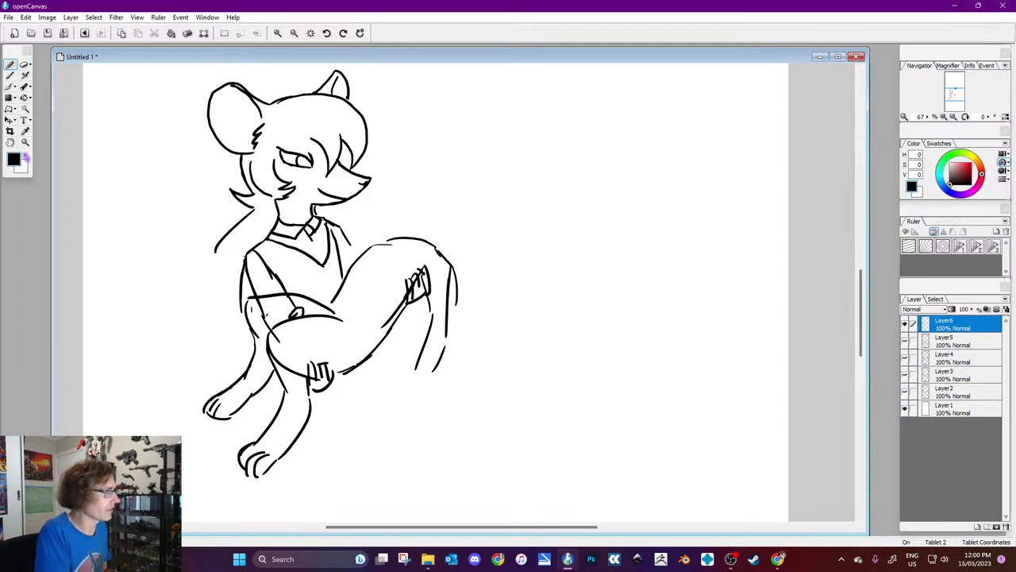
Step: Erase the construction lines crossing the seated figure's arm in white and redraw the fingers of the upper hand in black
click(27, 157)
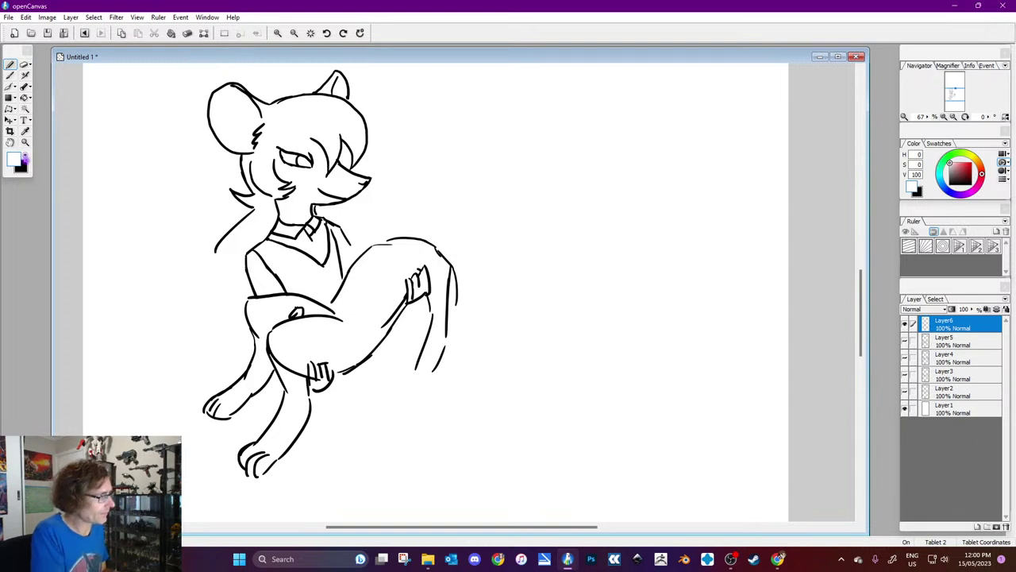
key(x)
drag(418, 289, 409, 280)
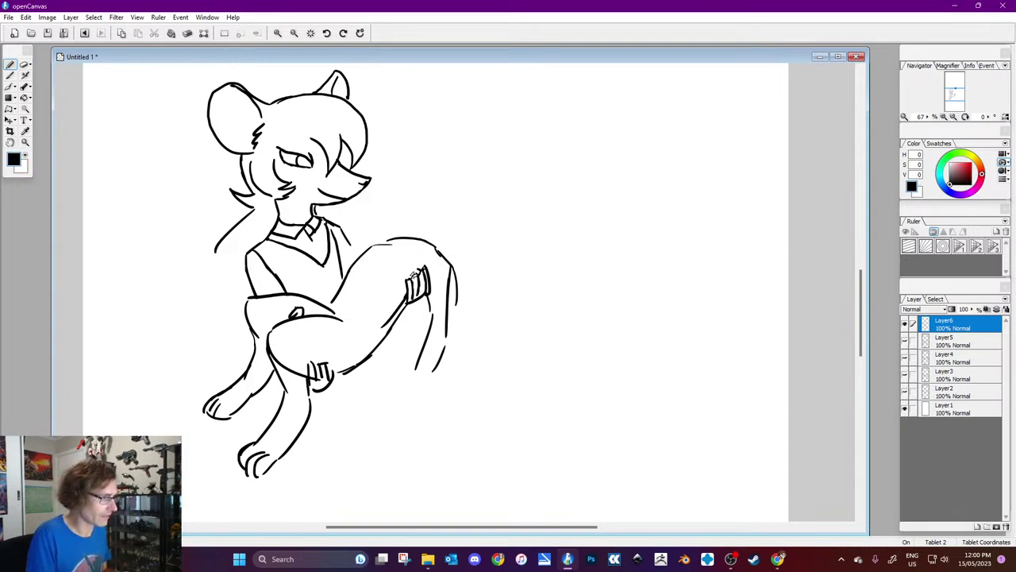
key(x)
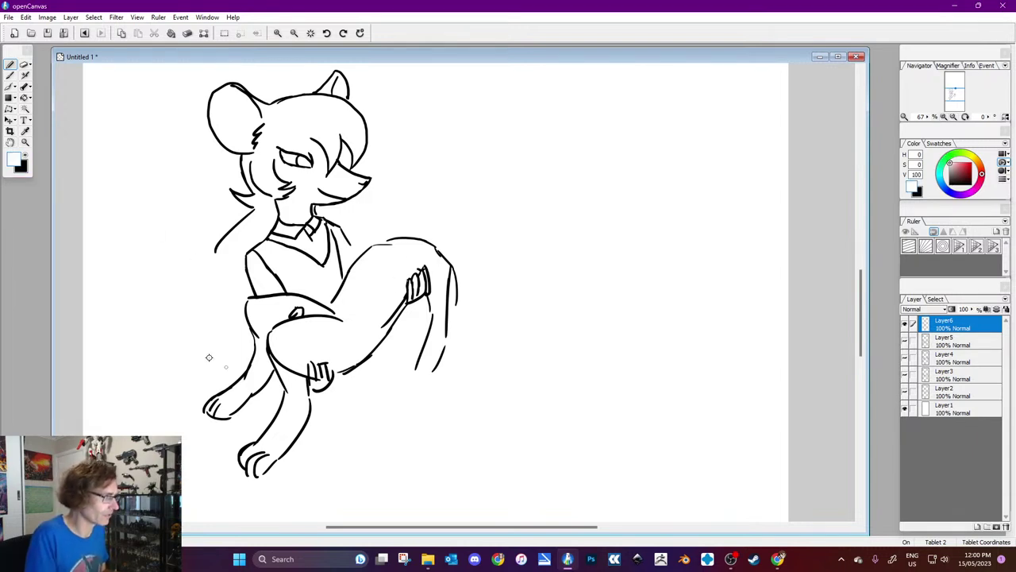
click(26, 156)
Step: Close the gaps in the carried figure's thigh and hanging limb outlines, and draw a bent arm with a hand across the body
drag(336, 371, 376, 364)
mouse_move(431, 323)
mouse_down()
mouse_move(437, 358)
mouse_move(417, 368)
mouse_move(444, 340)
mouse_move(416, 385)
mouse_up()
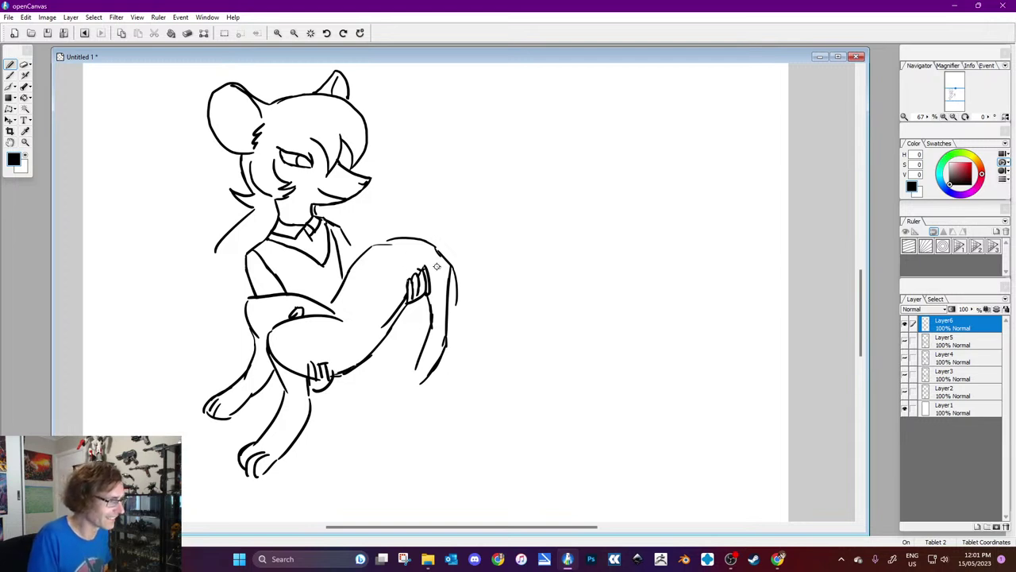
mouse_move(429, 269)
mouse_down()
mouse_move(407, 321)
mouse_move(401, 308)
mouse_move(370, 308)
mouse_move(371, 295)
mouse_move(352, 282)
mouse_move(359, 257)
mouse_move(331, 290)
mouse_move(366, 290)
mouse_move(358, 278)
mouse_move(389, 289)
mouse_up()
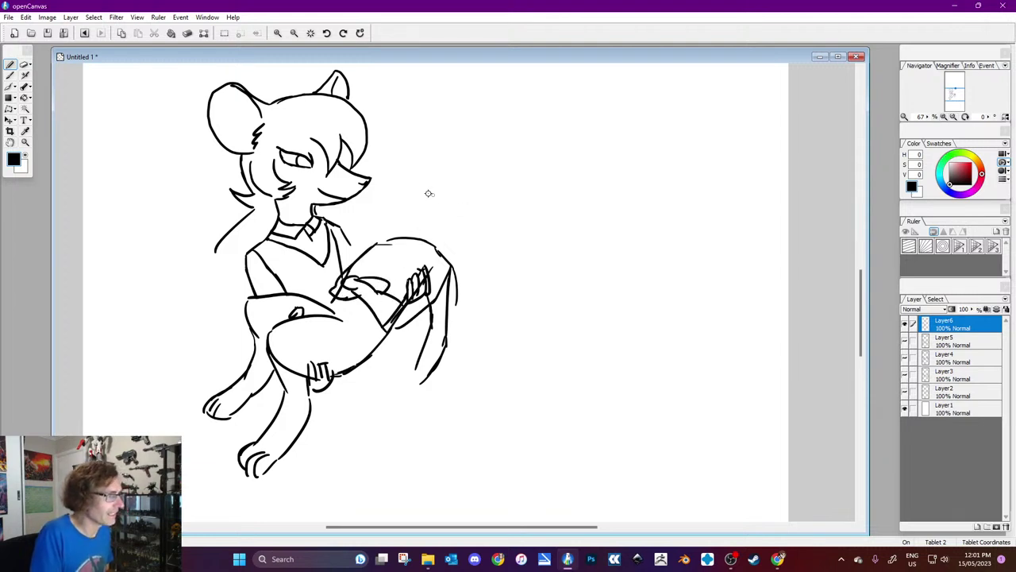
Step: Draw the carried character's tilted head with a long snout, pointed ear and smiling mouth, and rework its eye
mouse_move(450, 175)
mouse_down()
mouse_move(364, 190)
mouse_move(365, 199)
mouse_move(429, 235)
mouse_move(467, 203)
mouse_move(438, 237)
mouse_move(500, 166)
mouse_move(477, 197)
mouse_up()
drag(406, 187, 429, 182)
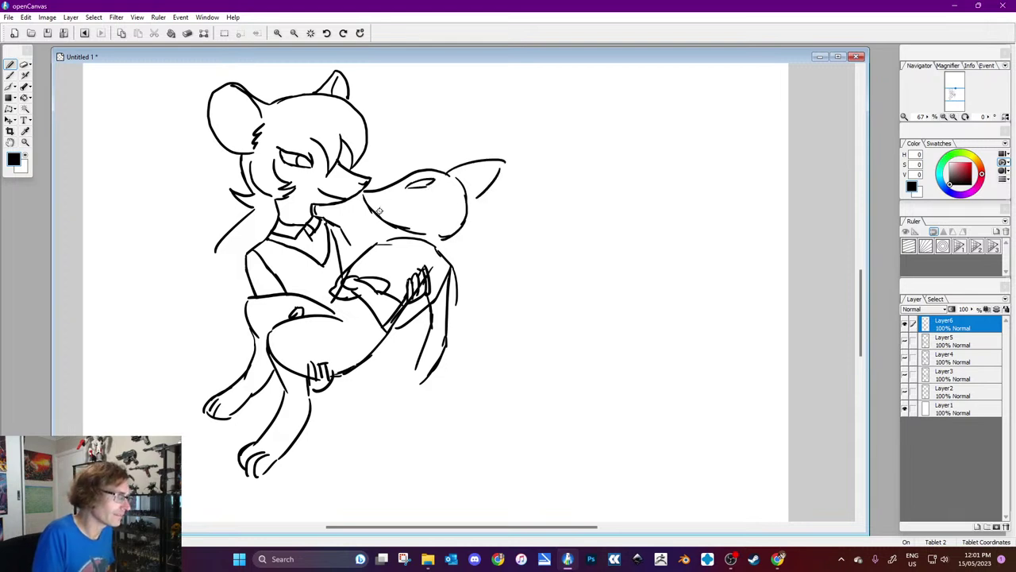
drag(379, 205, 428, 196)
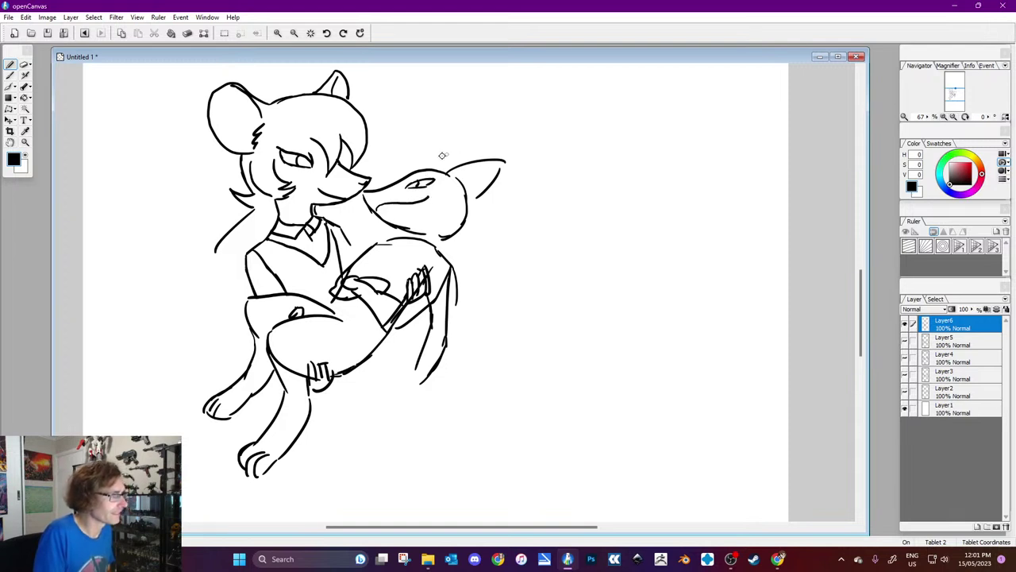
click(28, 155)
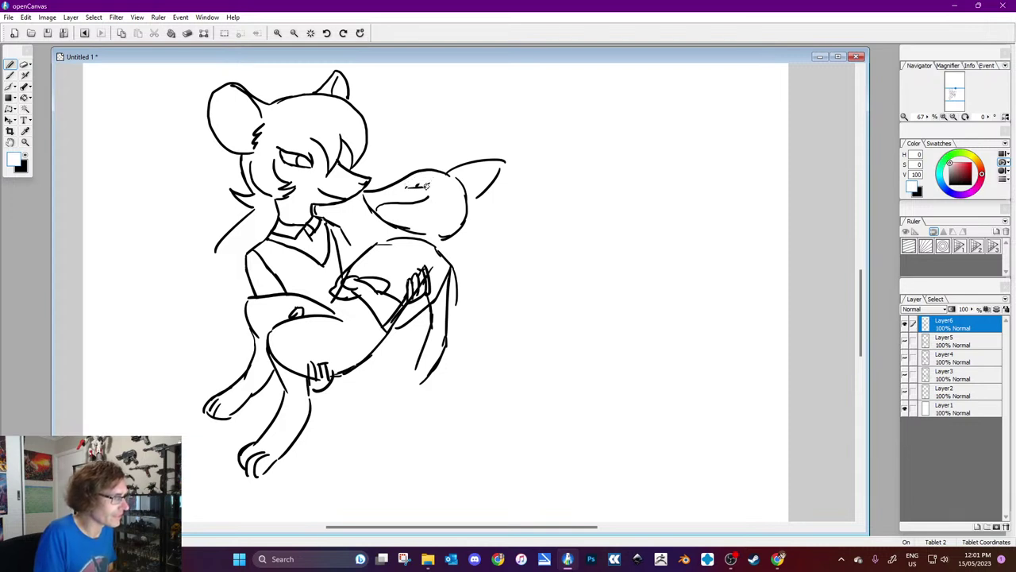
click(26, 156)
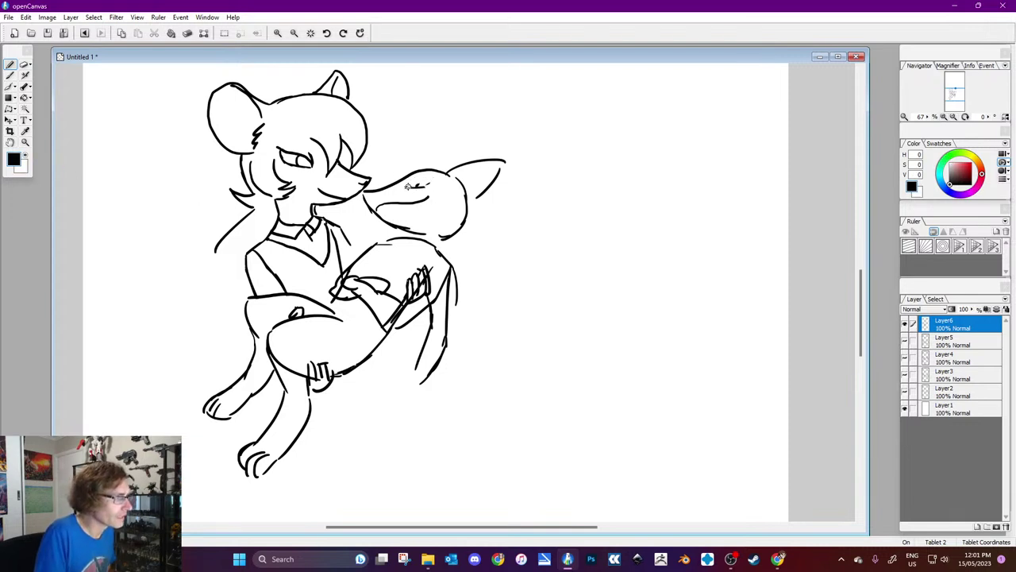
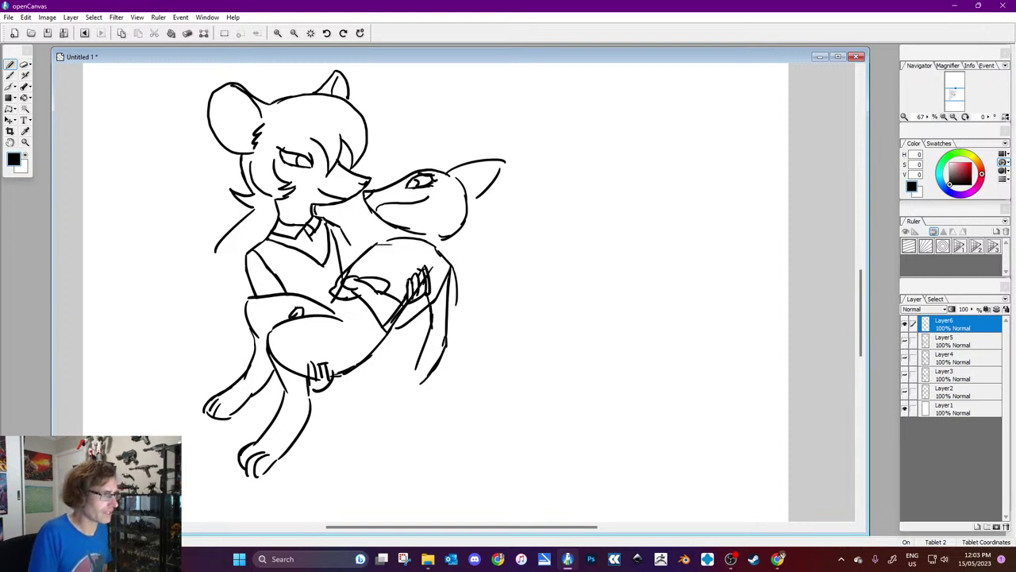
Step: Erase the hanging limb lines below the carried body in white and restore the body's outline in black
click(25, 155)
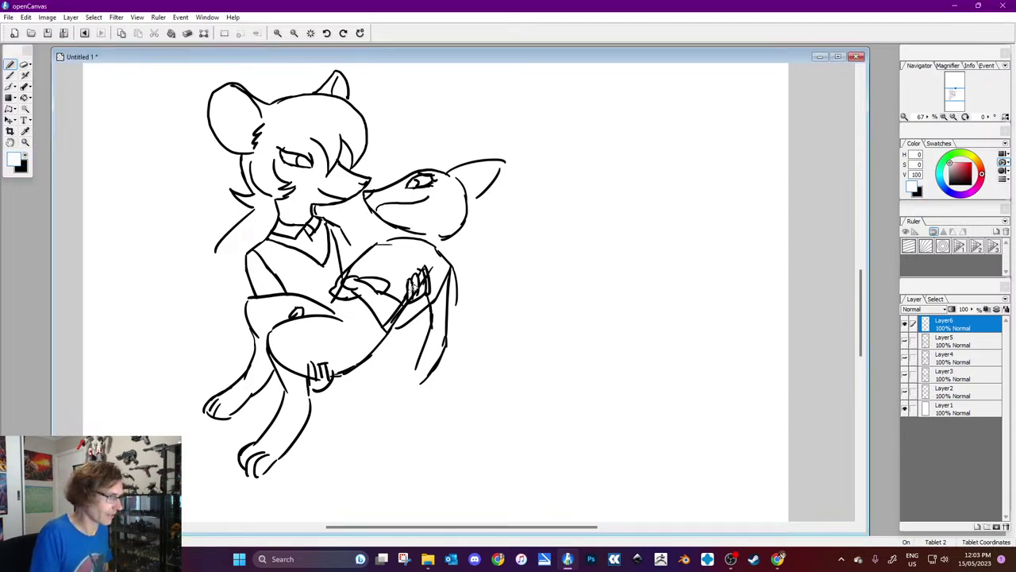
mouse_move(452, 307)
mouse_down()
mouse_move(457, 267)
mouse_move(421, 336)
mouse_move(428, 347)
mouse_move(449, 318)
mouse_move(443, 345)
mouse_up()
drag(424, 379, 414, 388)
mouse_move(387, 308)
mouse_down()
mouse_move(401, 308)
mouse_move(390, 324)
mouse_move(394, 311)
mouse_up()
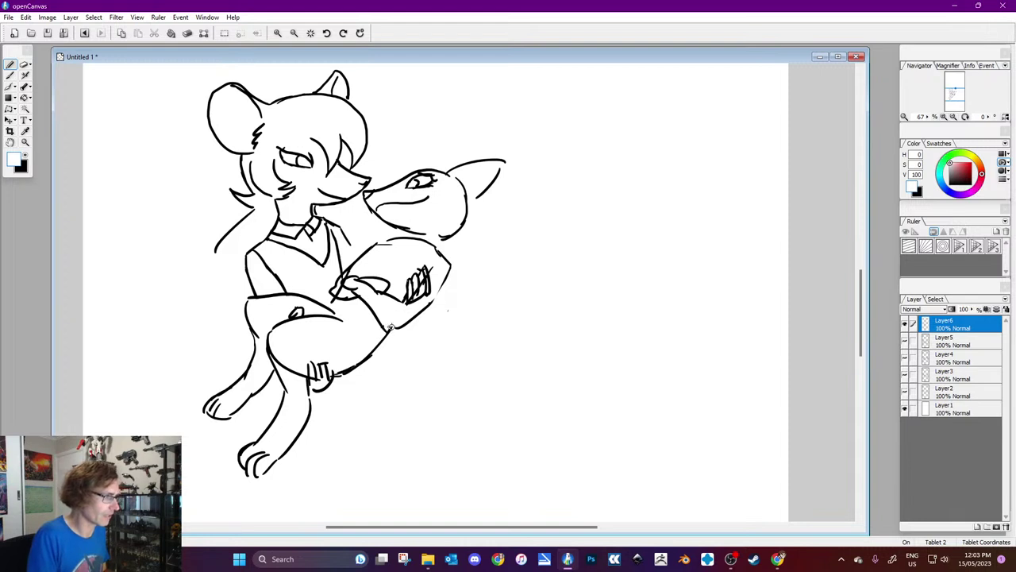
key(x)
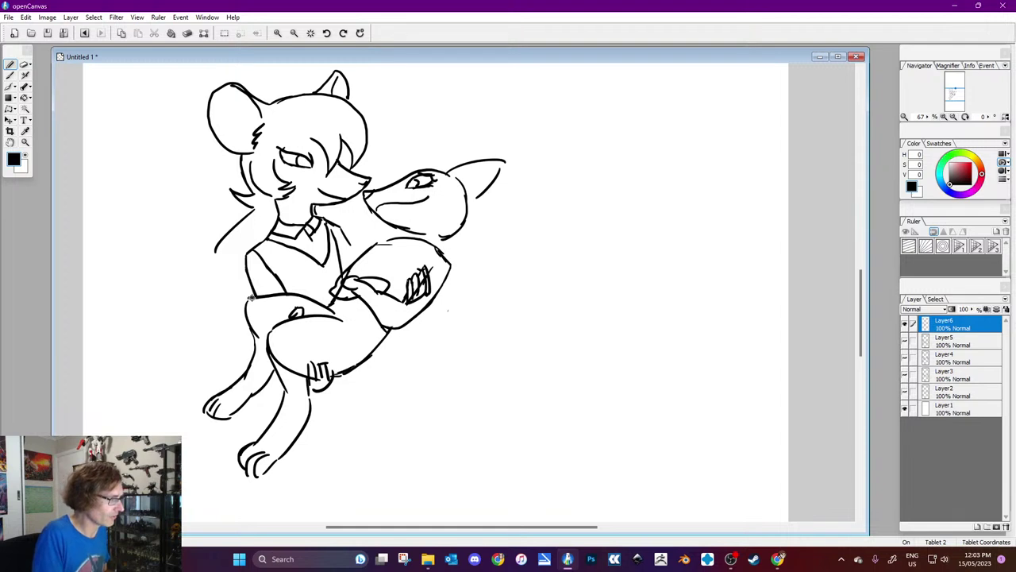
Step: Clean up the fingers of both supporting hands, erasing rough lines in white and redrawing the lower hand's fingers in black
click(30, 159)
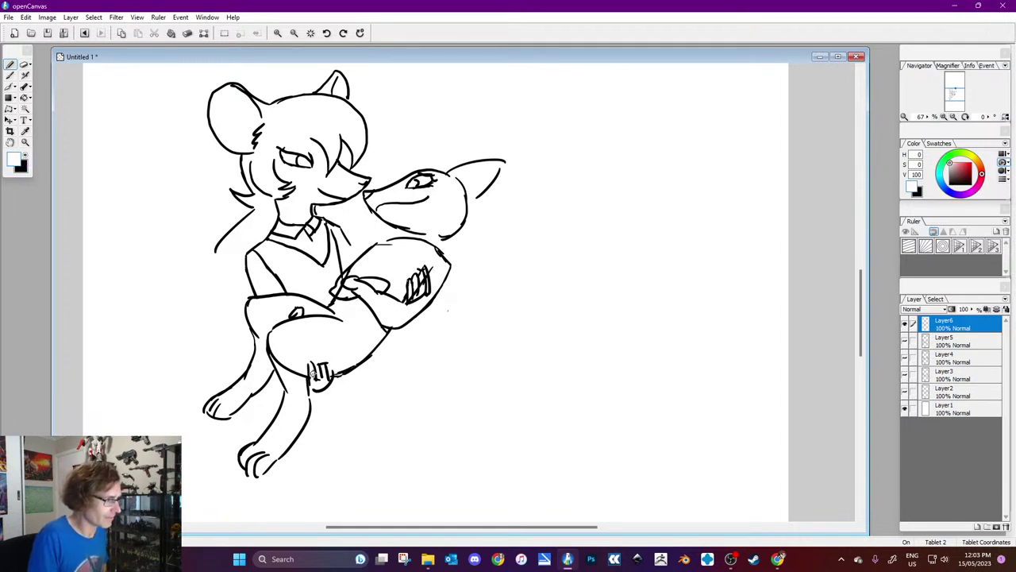
key(x)
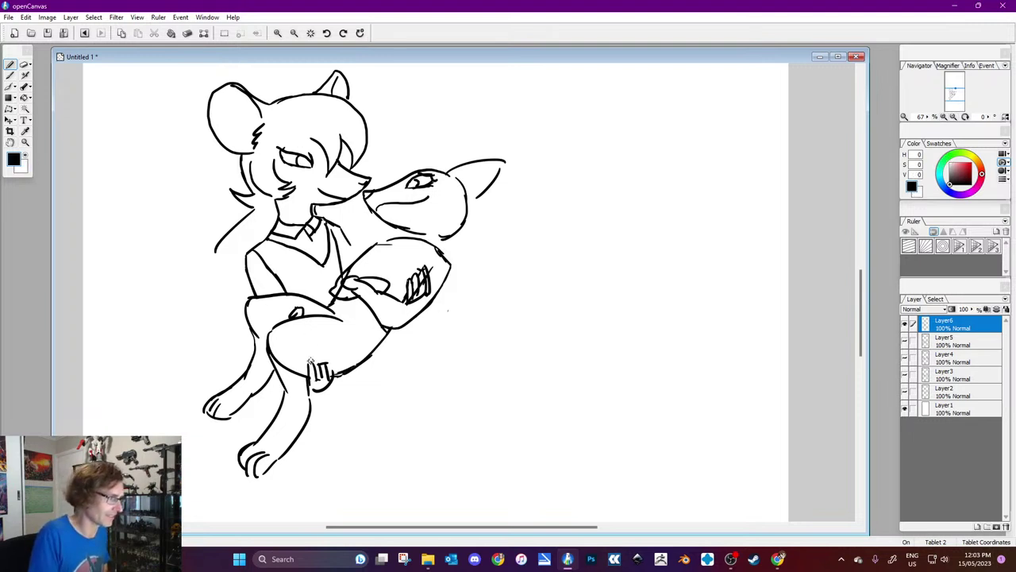
mouse_move(308, 358)
mouse_down()
mouse_move(329, 361)
mouse_move(335, 376)
mouse_move(324, 360)
mouse_move(315, 365)
mouse_move(311, 393)
mouse_up()
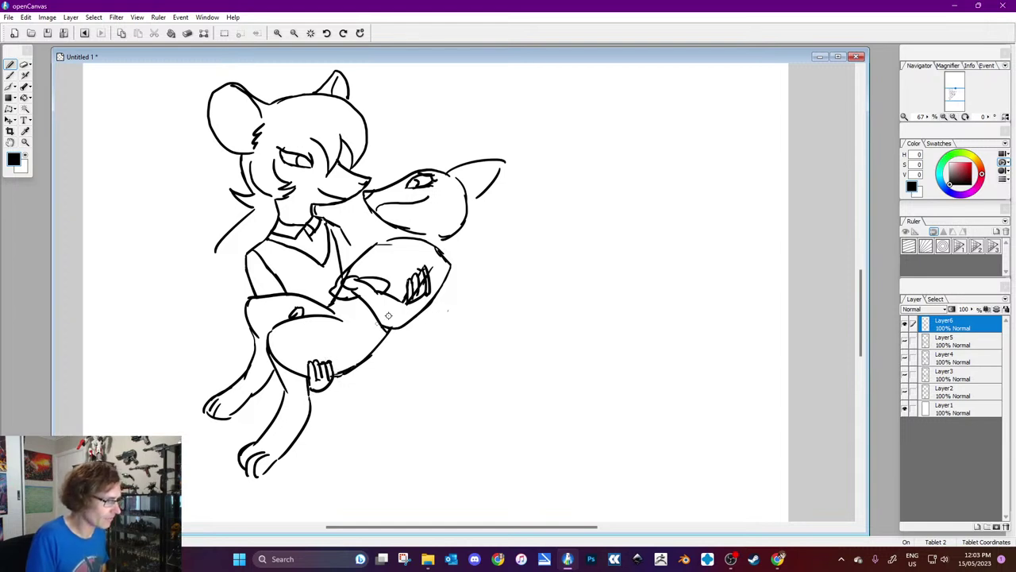
key(x)
mouse_move(413, 284)
mouse_down()
mouse_move(422, 282)
mouse_move(414, 295)
mouse_move(430, 273)
mouse_up()
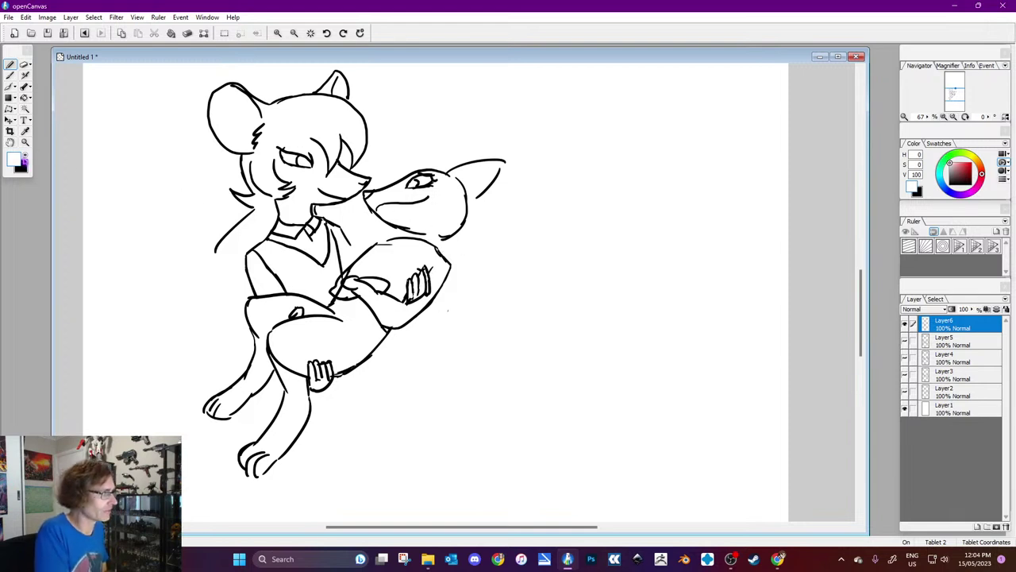
Step: Draw the carried character's cheek fur, neck and hair behind the head in black, and add the inner line of the ear
click(27, 158)
mouse_move(425, 212)
mouse_down()
mouse_move(460, 199)
mouse_move(435, 208)
mouse_move(477, 216)
mouse_move(468, 236)
mouse_move(438, 247)
mouse_up()
key(ctrl+z)
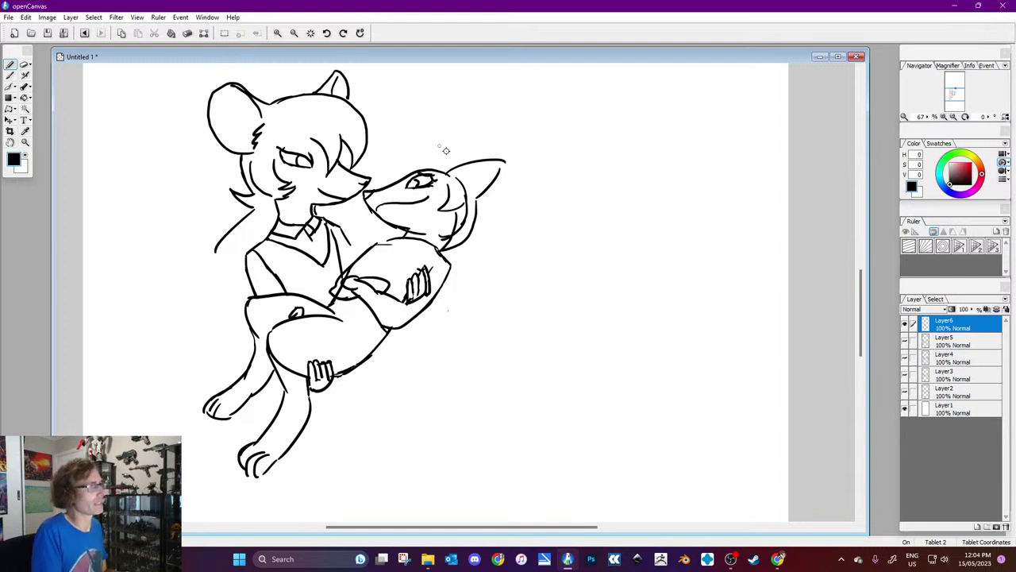
drag(494, 163, 456, 181)
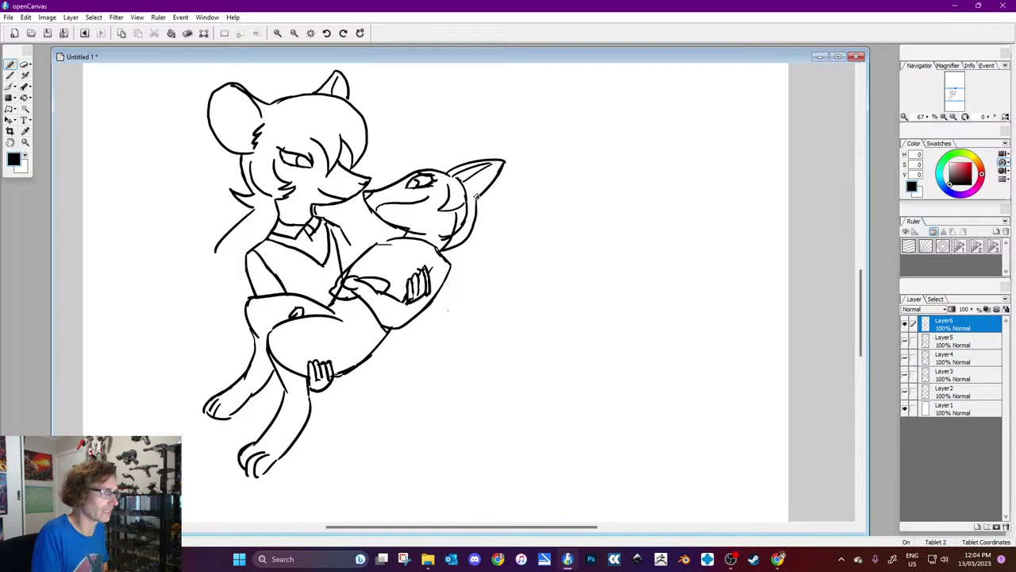
Step: Add a second pointed ear behind the carried character's hair and strengthen the line along the snout and brow
mouse_move(476, 205)
mouse_down()
mouse_move(504, 205)
mouse_move(456, 240)
mouse_move(494, 209)
mouse_move(457, 238)
mouse_up()
key(ctrl+z)
key(ctrl+z)
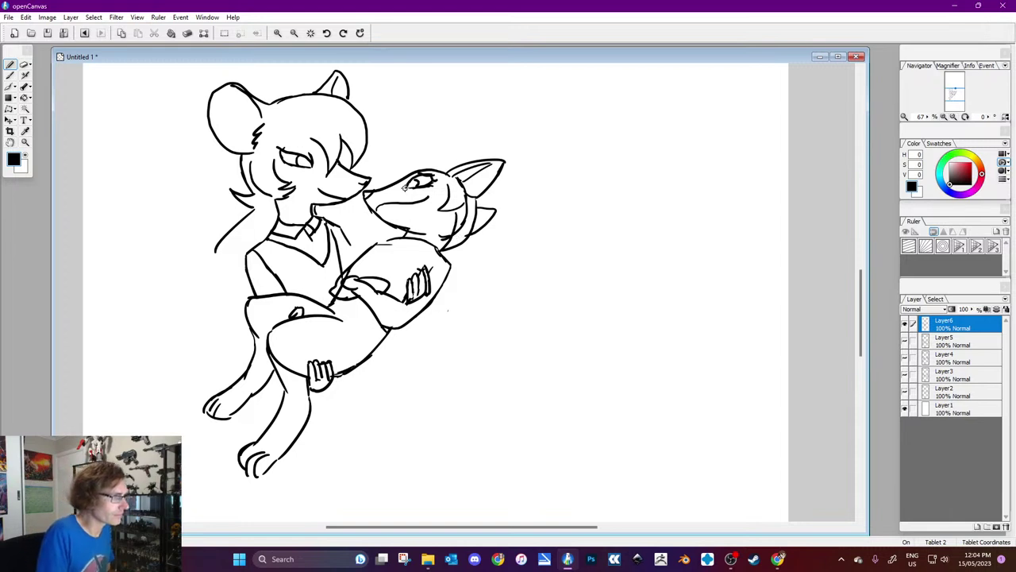
drag(393, 188, 439, 183)
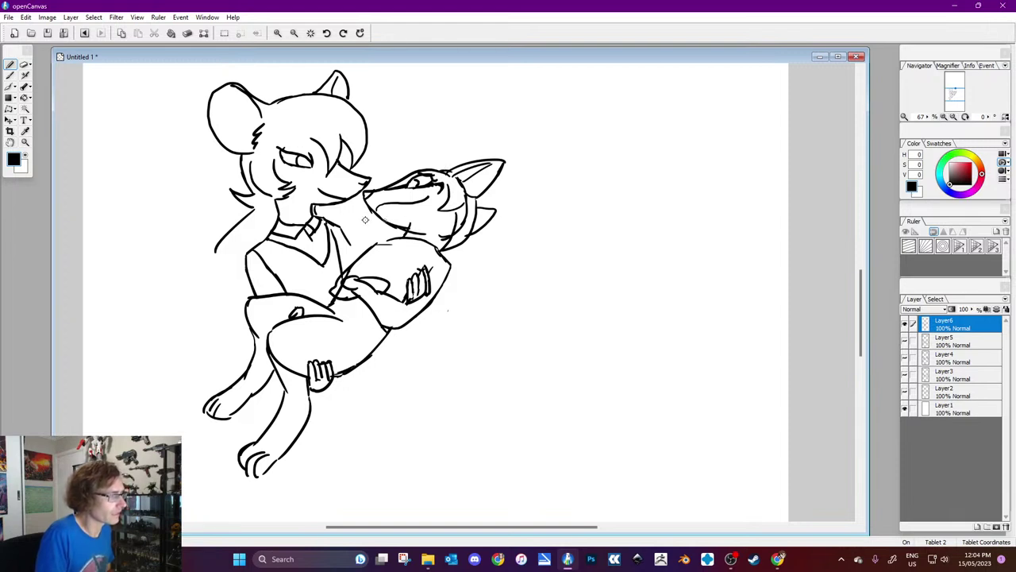
Step: Erase the head line crossing the carried character's neck, then thicken the jaw line and add hair strands behind the neck
click(26, 155)
drag(413, 236, 445, 238)
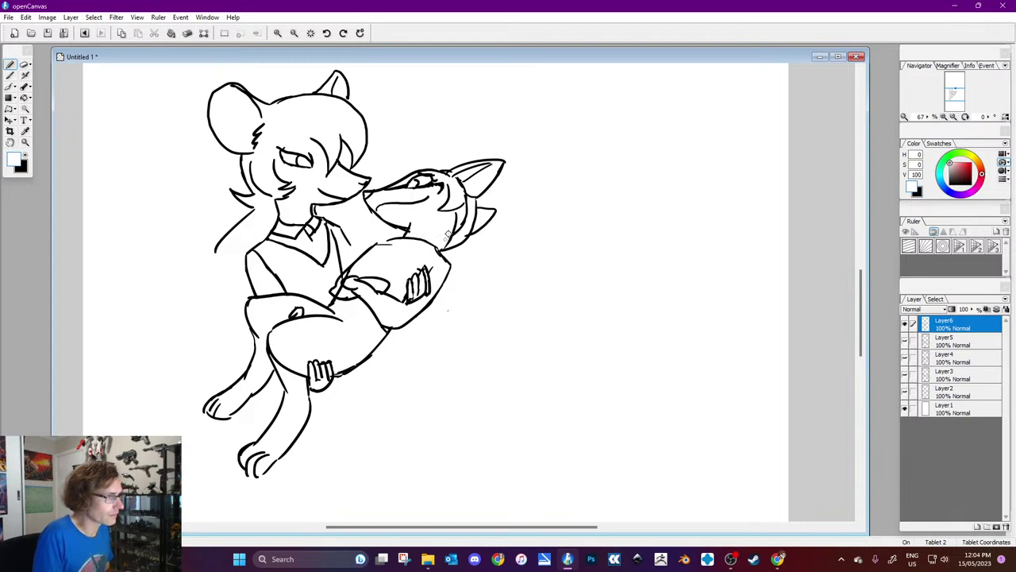
click(25, 156)
mouse_move(435, 238)
mouse_down()
mouse_move(474, 203)
mouse_move(437, 236)
mouse_move(454, 235)
mouse_move(478, 201)
mouse_move(471, 232)
mouse_move(443, 232)
mouse_up()
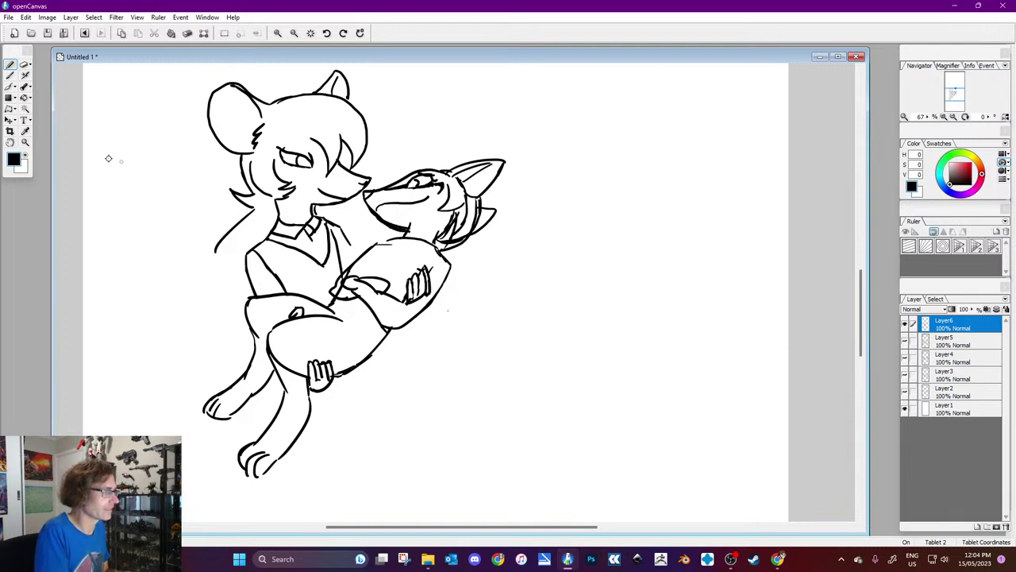
Step: Thin the jaw line and erase the messy hair in white, and redraw the back of the head as a single curve
click(29, 157)
drag(371, 203, 400, 226)
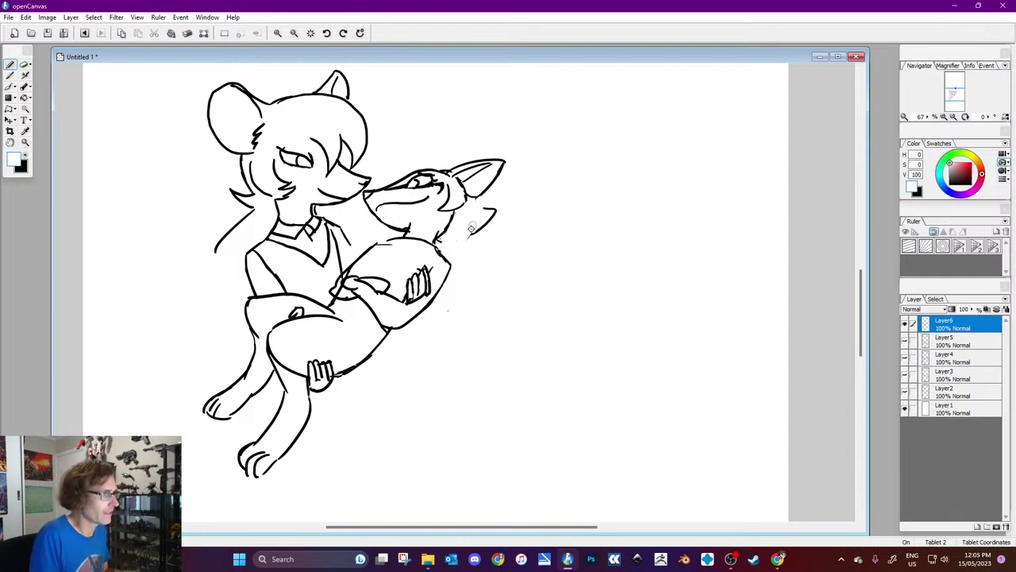
click(26, 156)
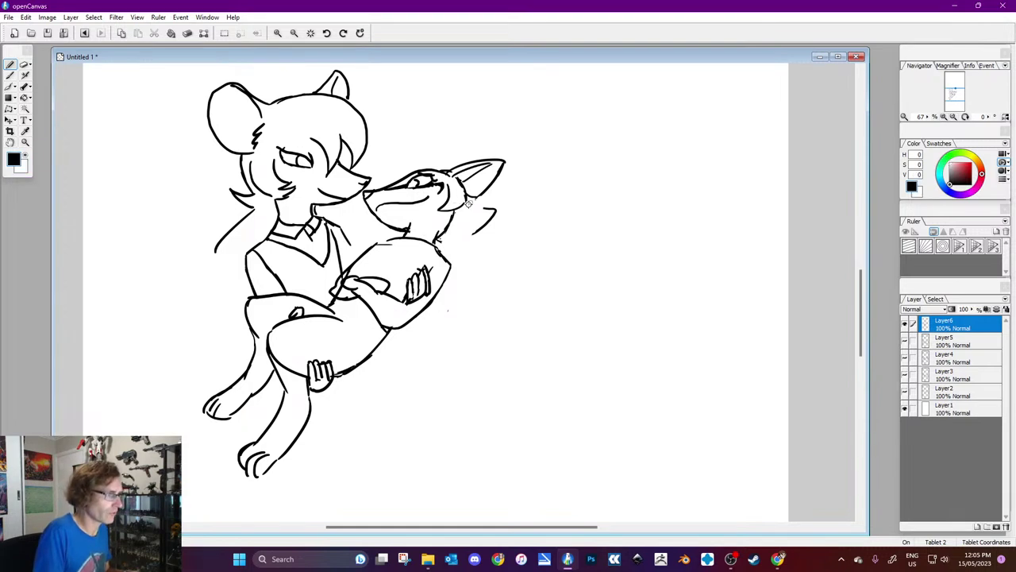
mouse_move(474, 211)
mouse_down()
mouse_move(467, 231)
mouse_move(436, 244)
mouse_up()
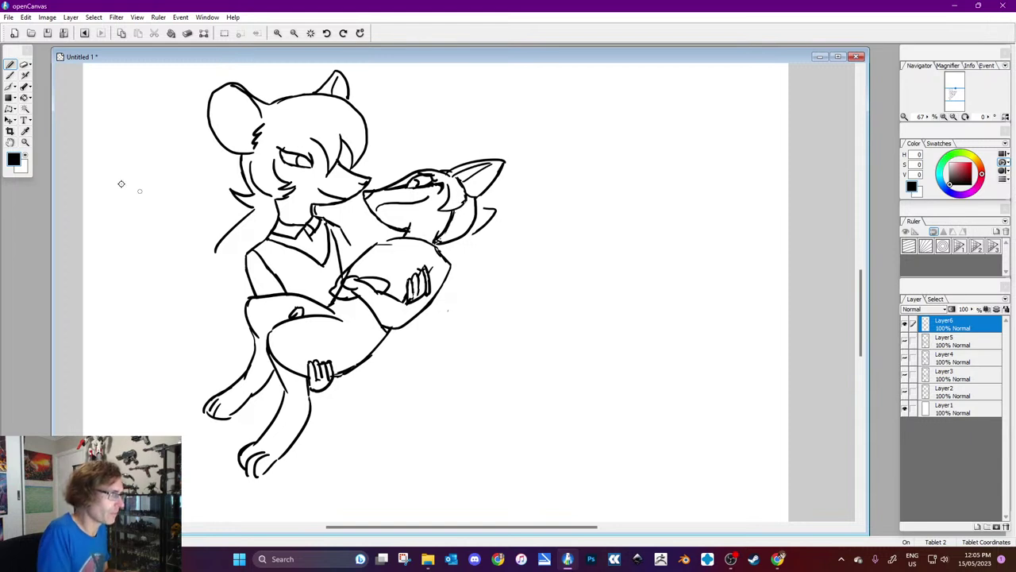
Step: Erase the carried character's far ear in white and draw a smaller ear tip against the back of the head
click(27, 156)
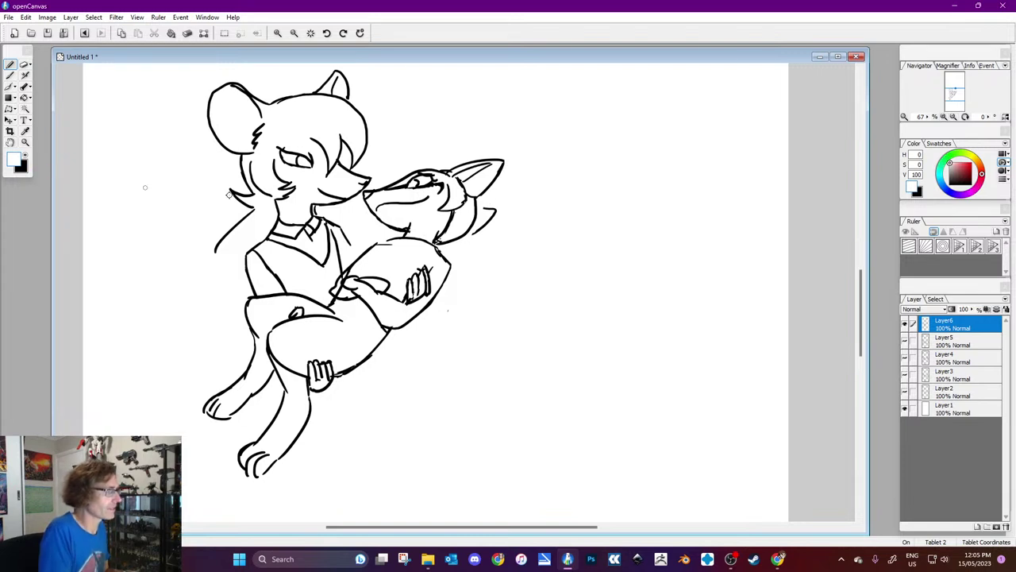
mouse_move(501, 208)
mouse_down()
mouse_move(486, 205)
mouse_move(489, 221)
mouse_move(477, 231)
mouse_up()
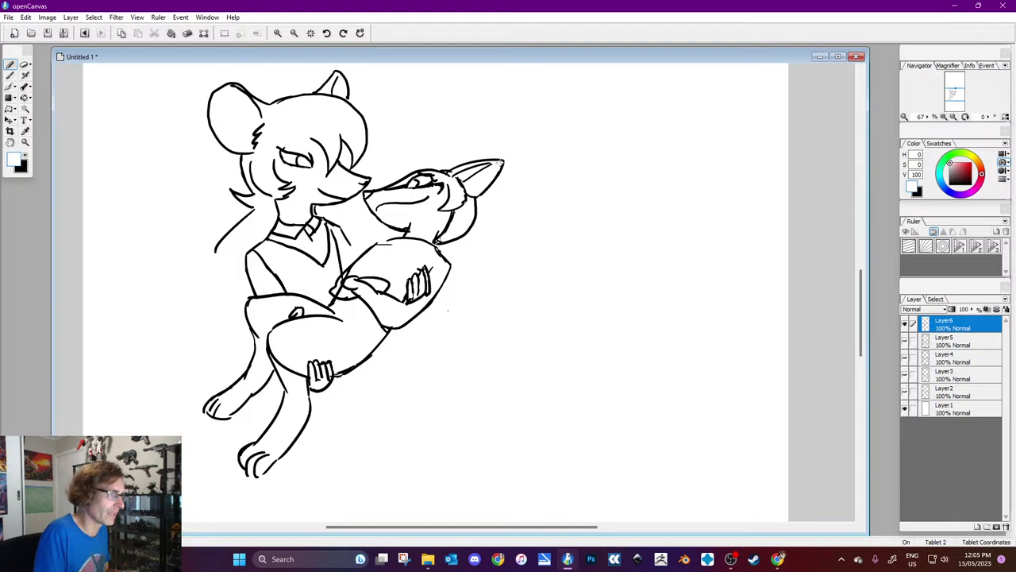
key(x)
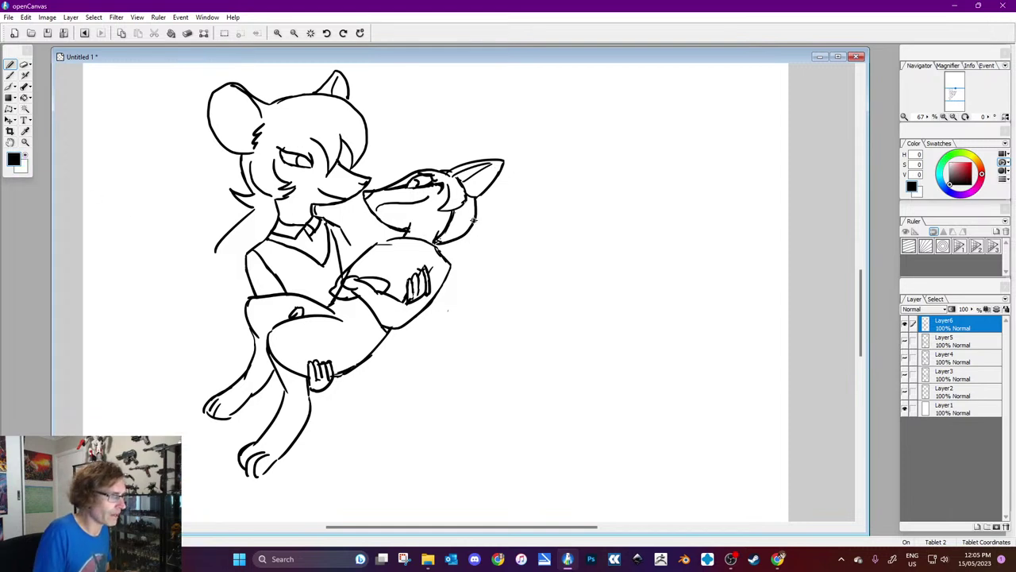
mouse_move(477, 214)
mouse_down()
mouse_move(489, 221)
mouse_move(464, 240)
mouse_up()
key(ctrl+z)
key(ctrl+z)
key(ctrl+z)
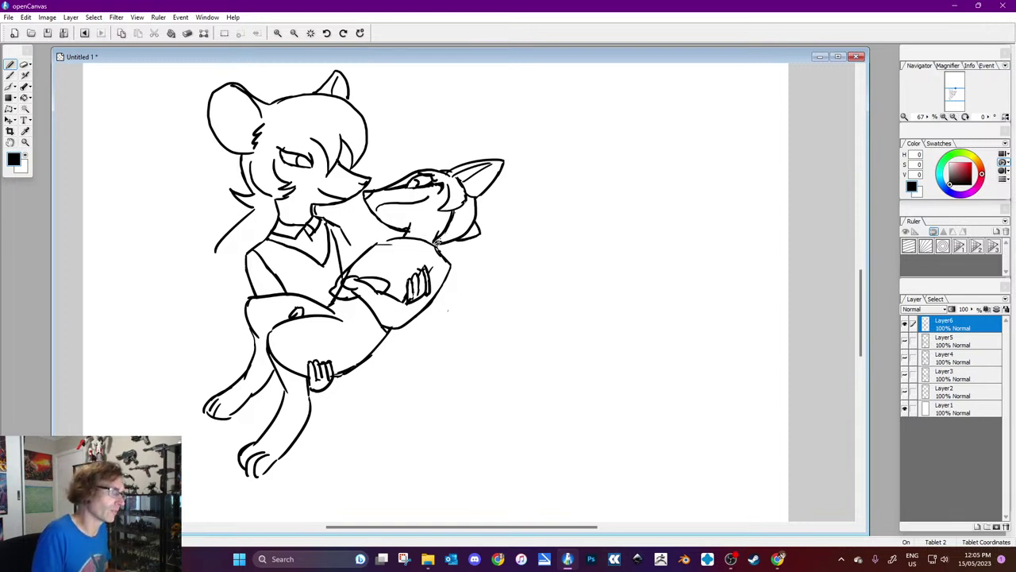
Step: Erase rough bits of the carried character's cheek and back lines, and redraw the torso outline and forearm in black
key(x)
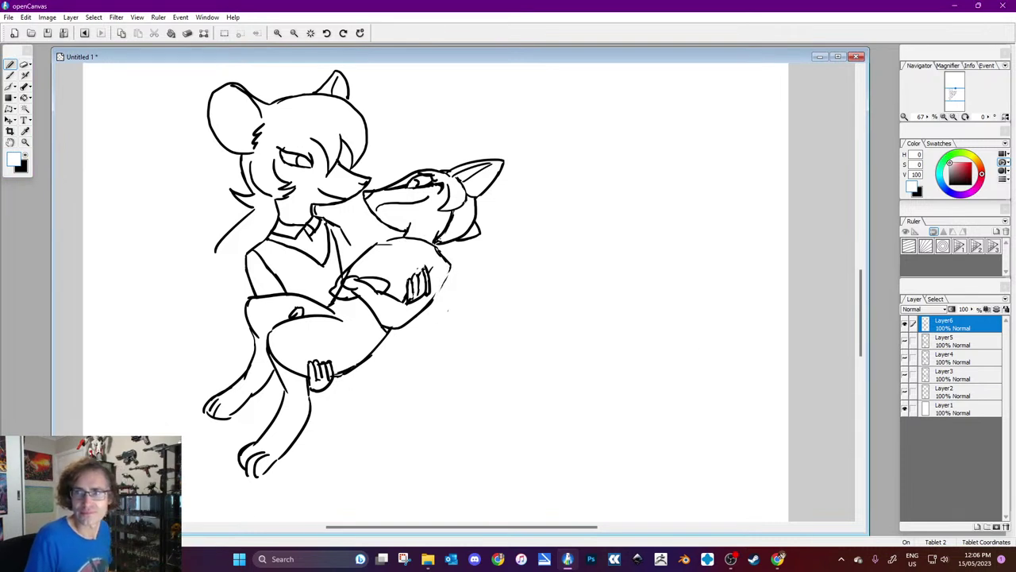
click(782, 555)
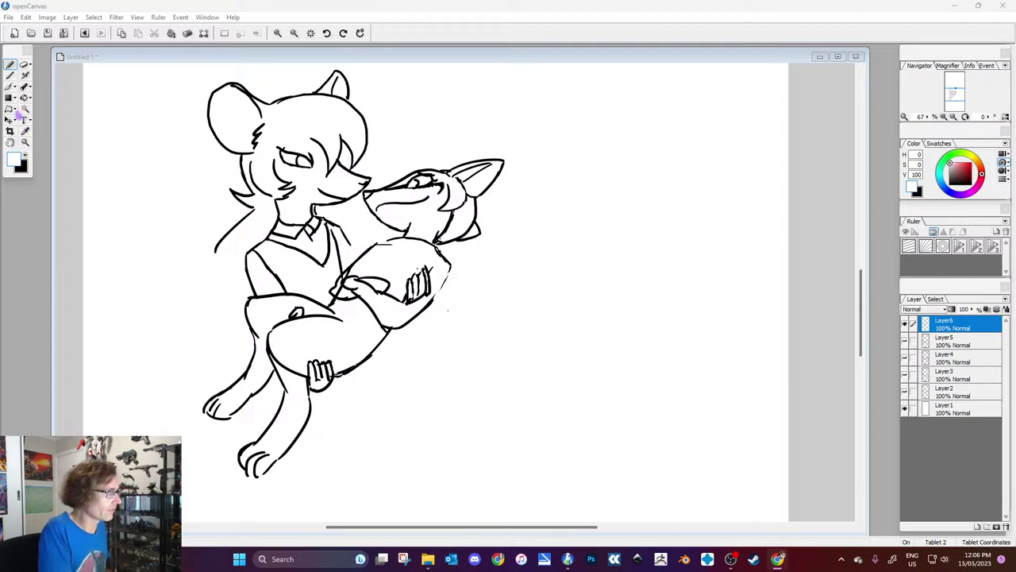
click(25, 161)
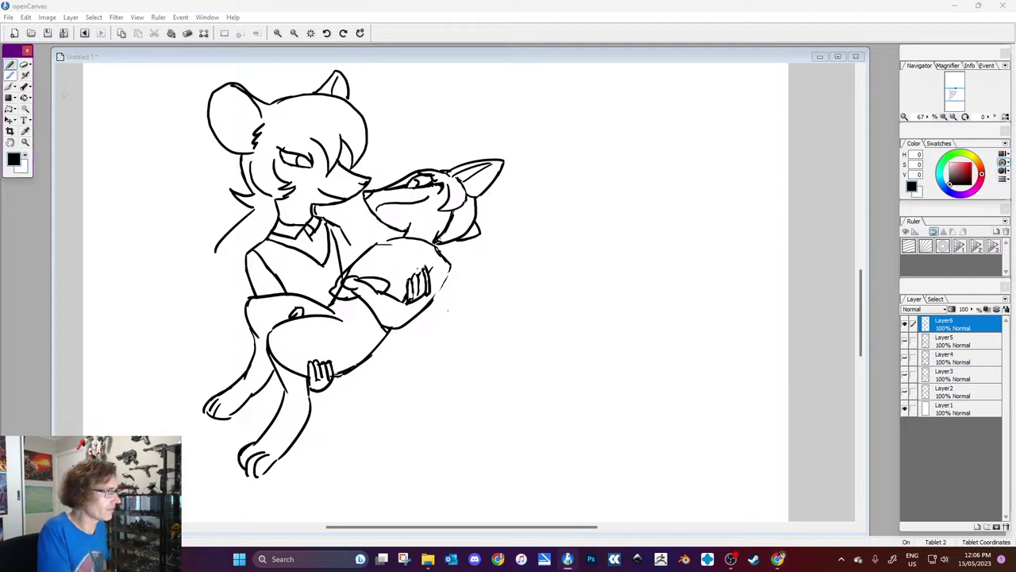
click(17, 70)
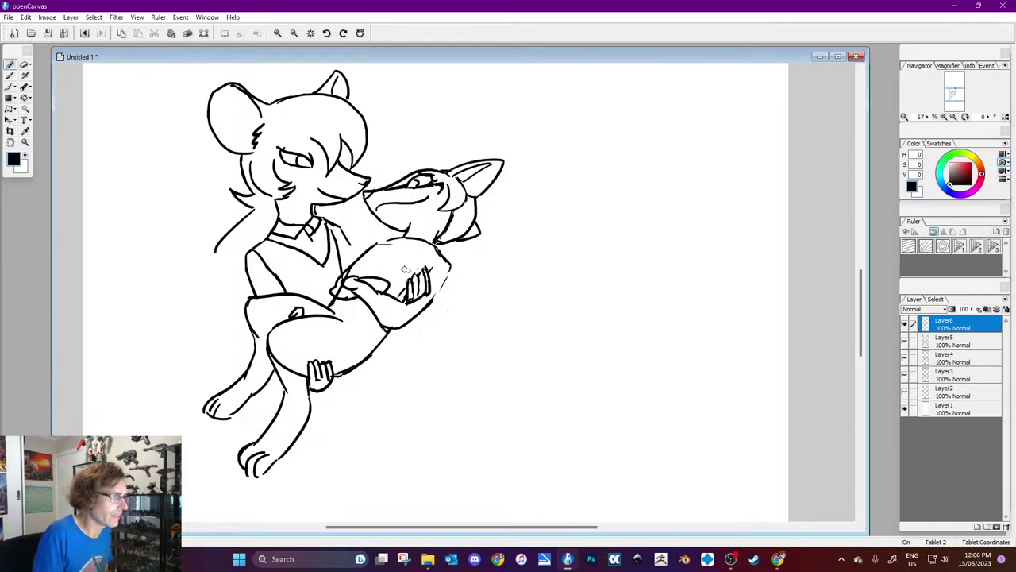
mouse_move(350, 278)
mouse_down()
mouse_move(373, 248)
mouse_move(402, 237)
mouse_move(370, 249)
mouse_up()
mouse_move(435, 242)
mouse_down()
mouse_move(426, 300)
mouse_move(431, 271)
mouse_move(412, 306)
mouse_move(379, 291)
mouse_move(402, 305)
mouse_up()
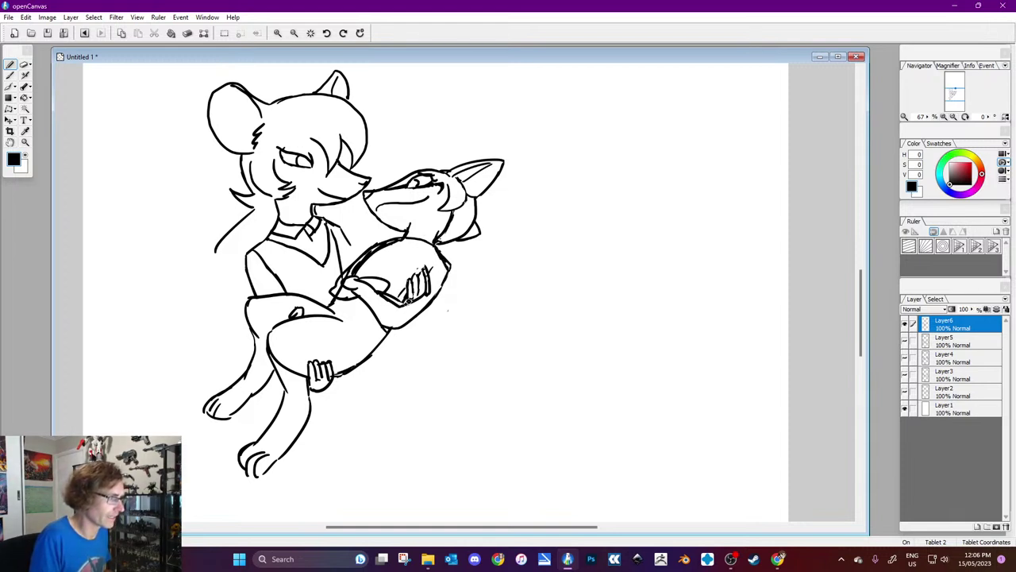
Step: Draw a curved dress neckline across the carried character's chest in black, then trim the bump on the back outline in white
drag(385, 248, 423, 262)
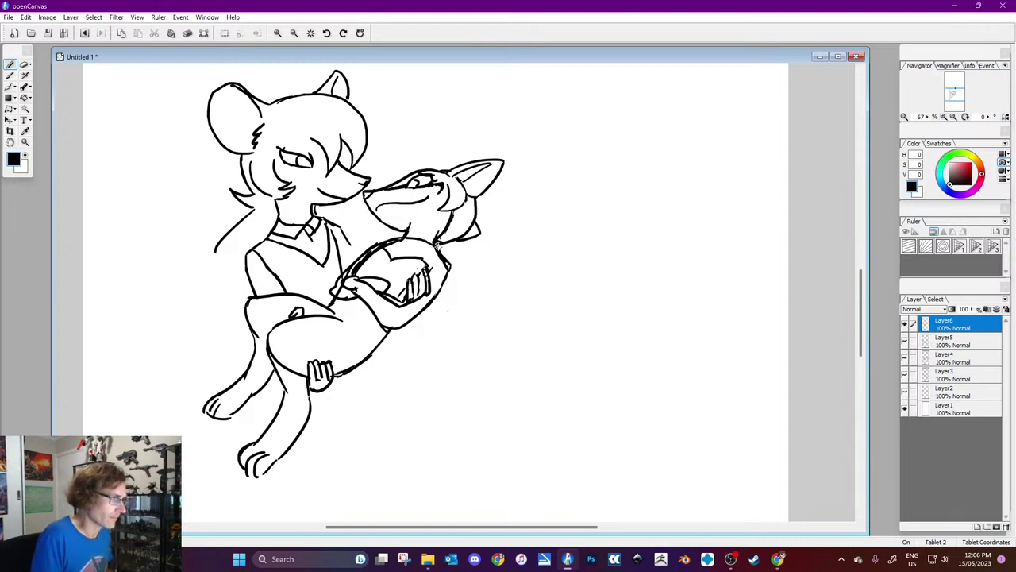
click(22, 165)
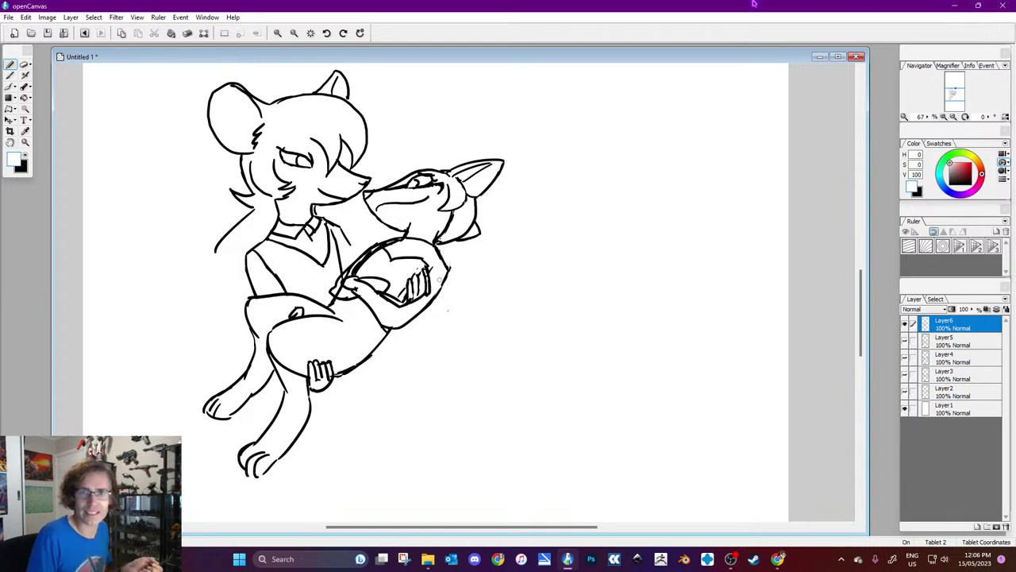
click(780, 558)
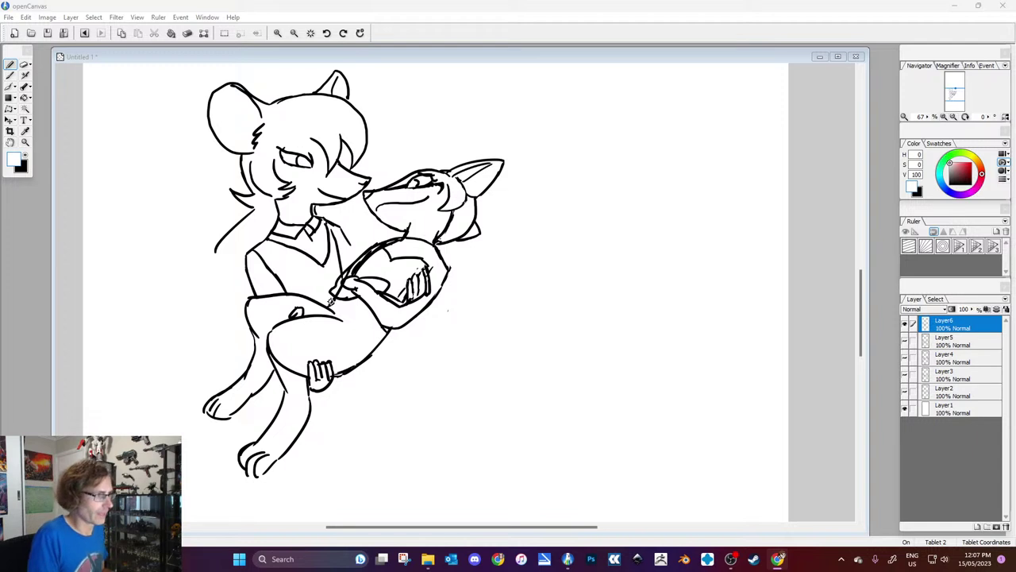
click(453, 268)
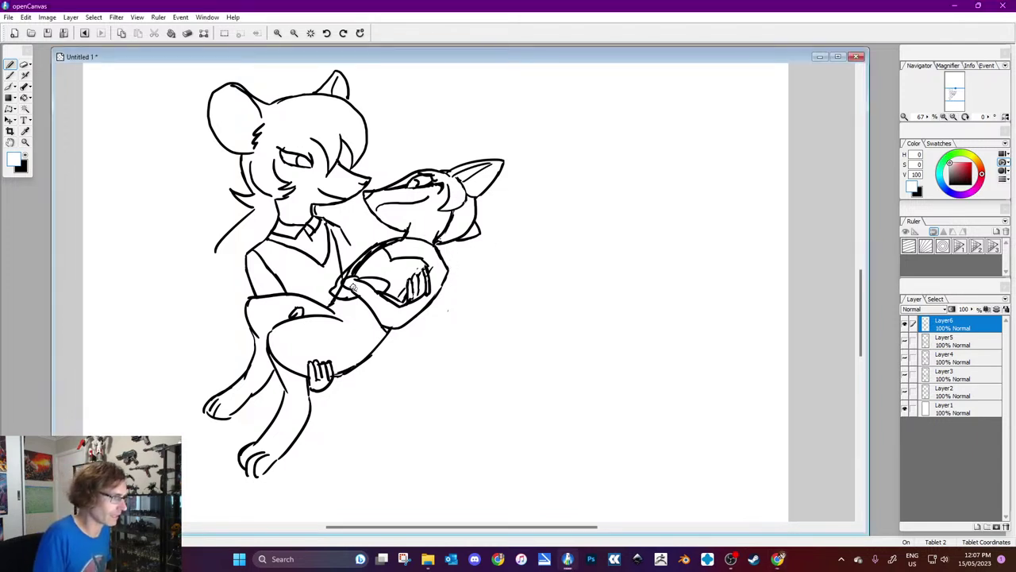
Step: Erase the line crossing the base of the carried character's neck in white and redraw the neck and shoulder edge in black
click(27, 156)
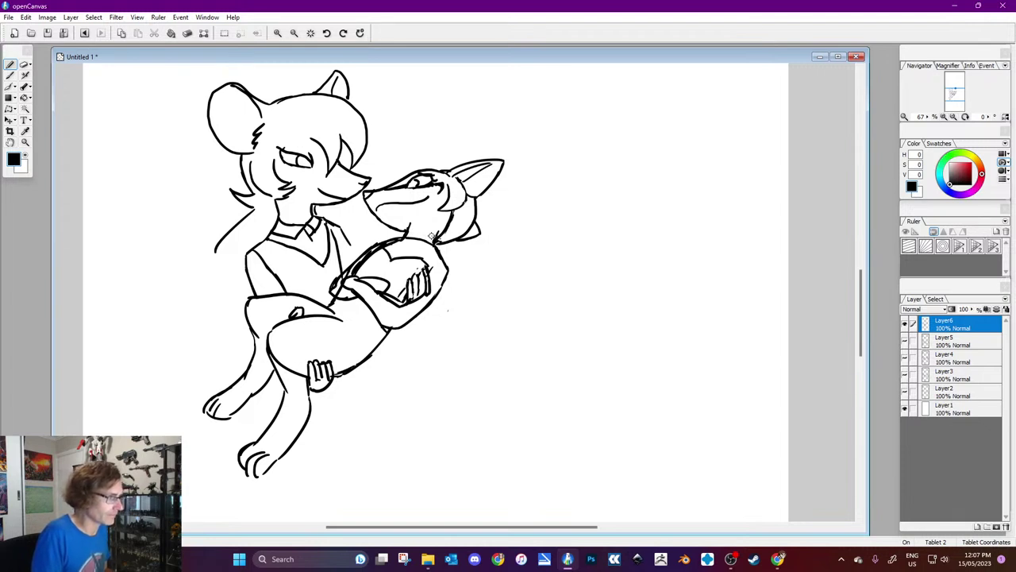
click(32, 164)
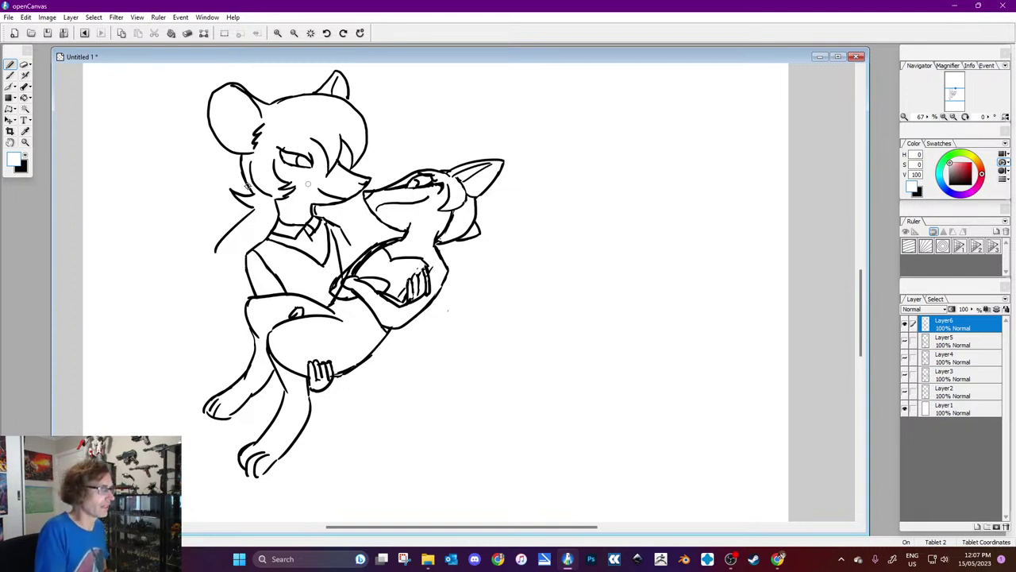
click(30, 157)
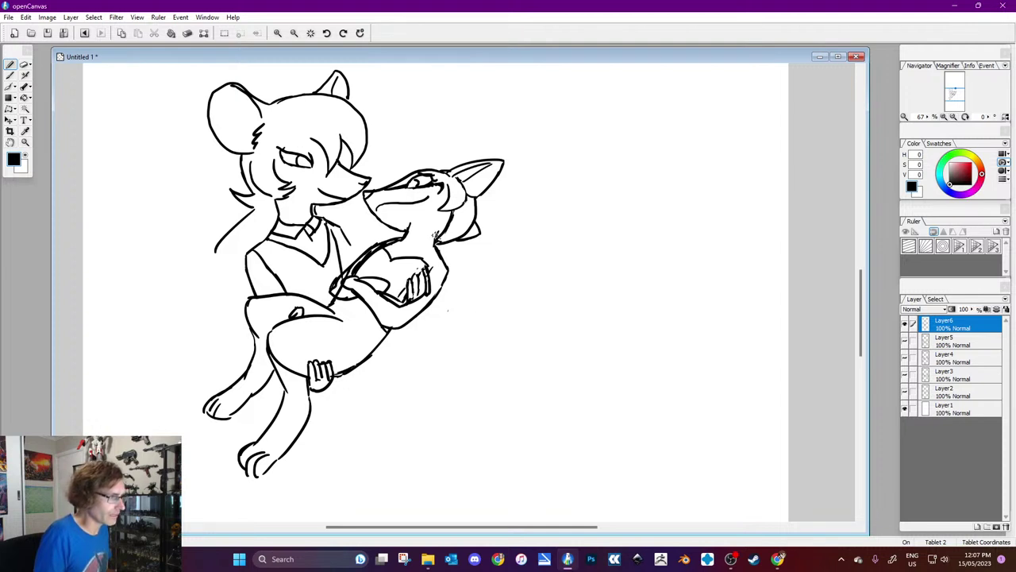
drag(435, 238, 433, 248)
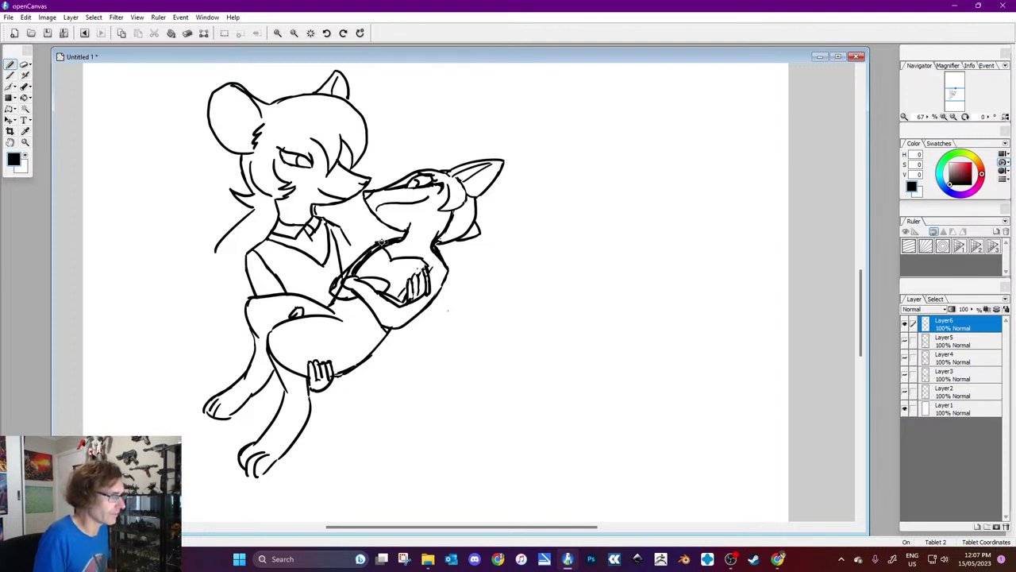
Step: Clean up the carried character's doubled arm outline in white, then add short black lines beside the hand and along the vest's side
click(32, 158)
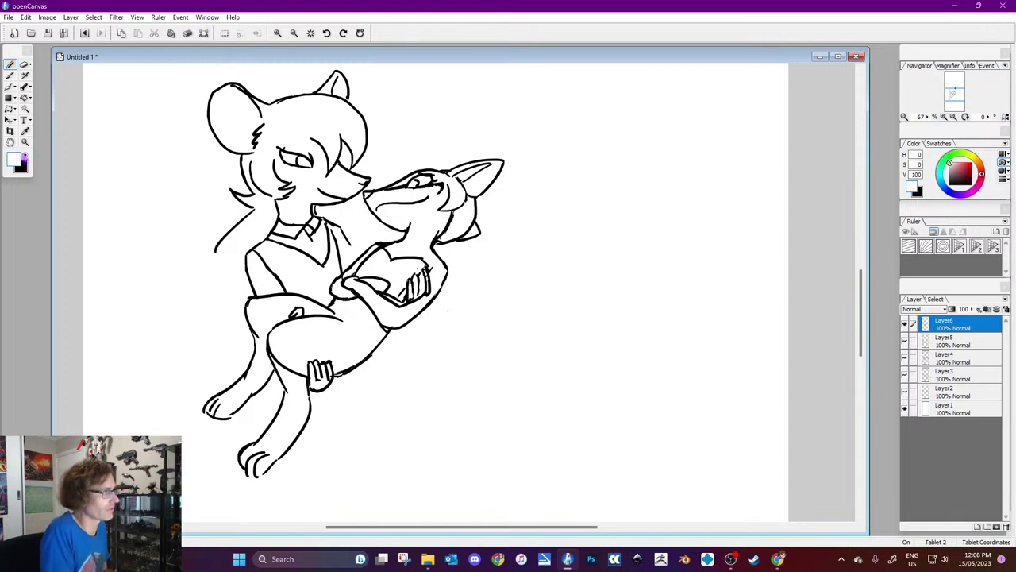
click(37, 165)
mouse_move(384, 292)
mouse_down()
mouse_move(397, 281)
mouse_move(387, 289)
mouse_move(365, 278)
mouse_up()
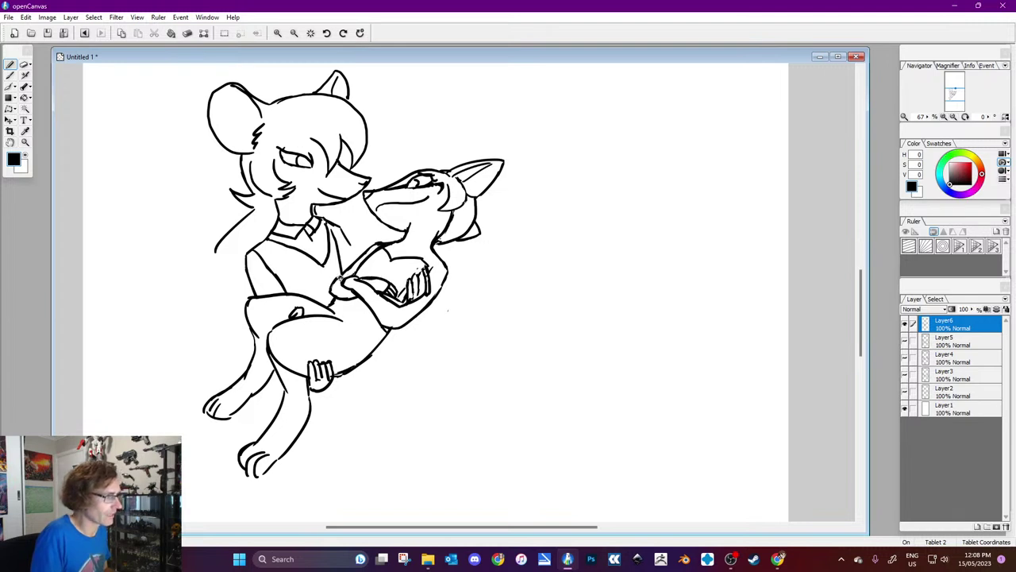
click(35, 159)
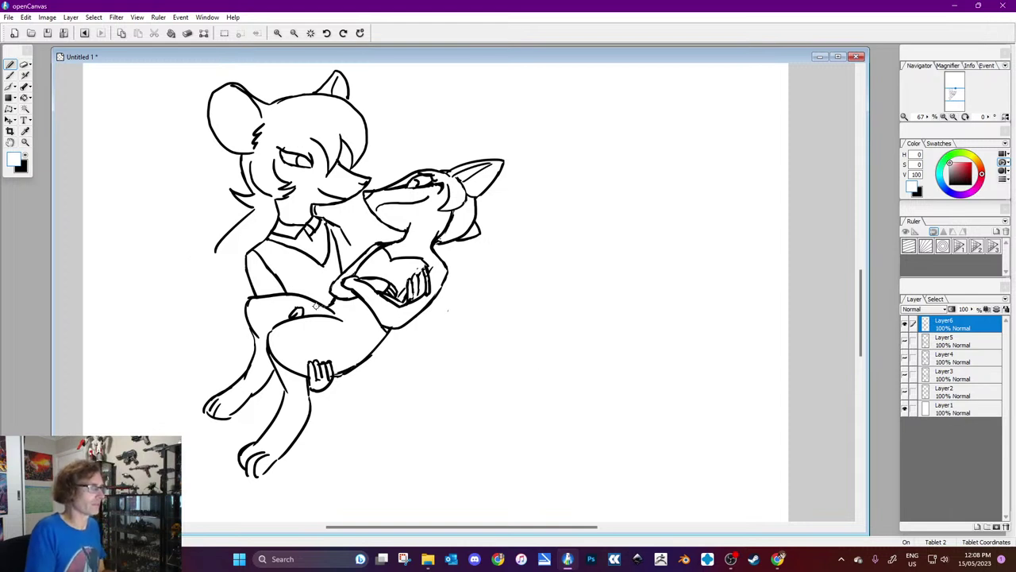
click(25, 161)
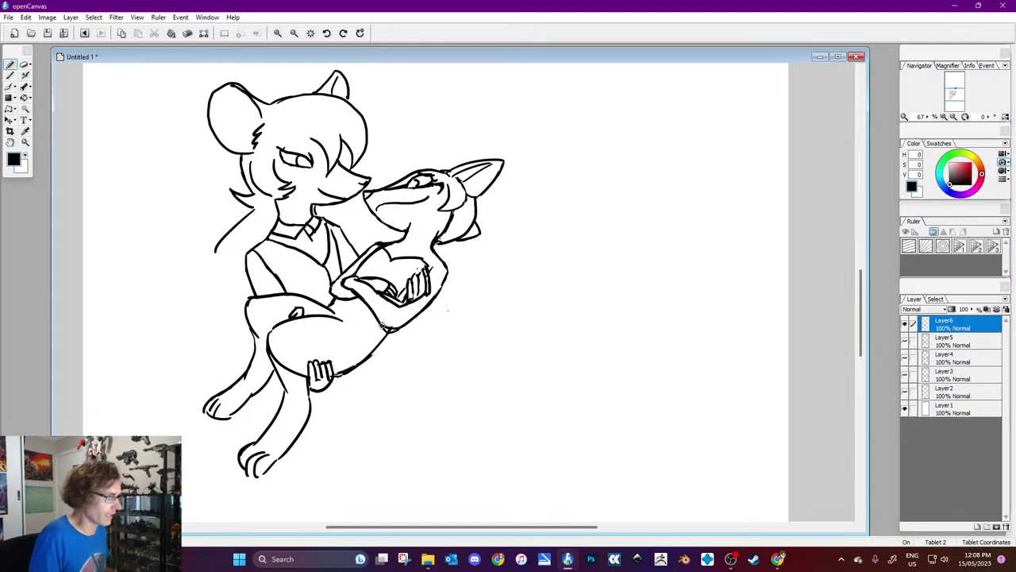
Step: Draw a long skirt hanging below the carried character's hips and legs, with several long fold lines running down it
scroll(833, 246, down, 2)
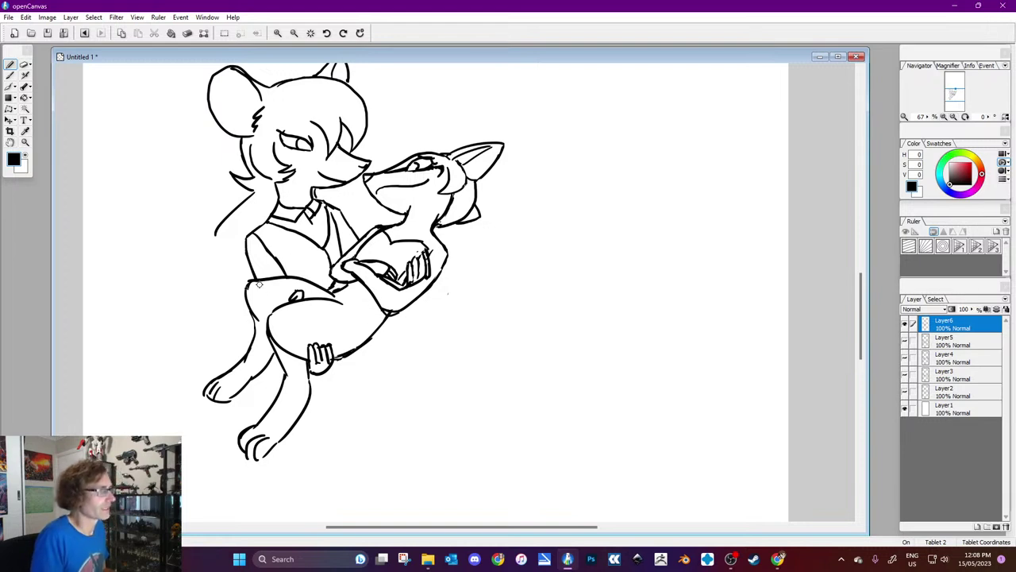
mouse_move(244, 282)
mouse_down()
mouse_move(258, 351)
mouse_move(318, 488)
mouse_up()
drag(282, 361, 331, 487)
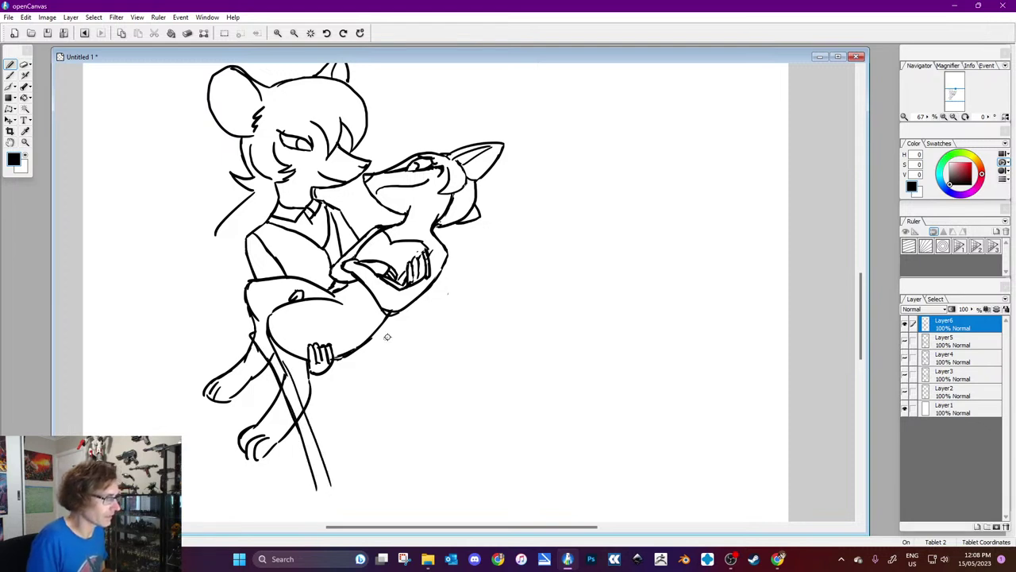
mouse_move(389, 314)
mouse_down()
mouse_move(376, 361)
mouse_move(401, 504)
mouse_up()
drag(364, 340, 376, 479)
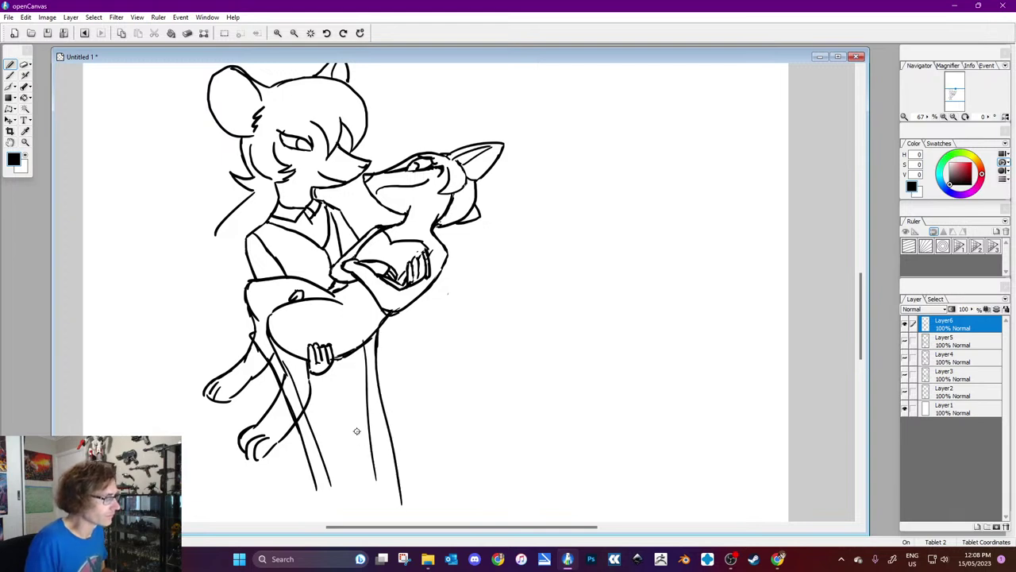
mouse_move(255, 370)
mouse_down()
mouse_move(279, 466)
mouse_move(270, 447)
mouse_move(275, 501)
mouse_up()
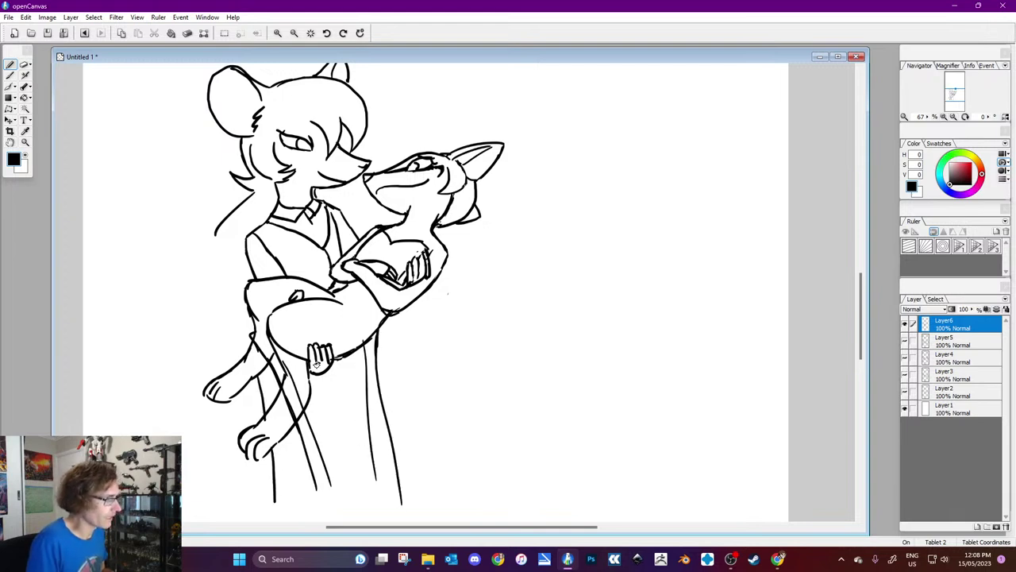
drag(322, 374, 356, 459)
drag(349, 355, 358, 453)
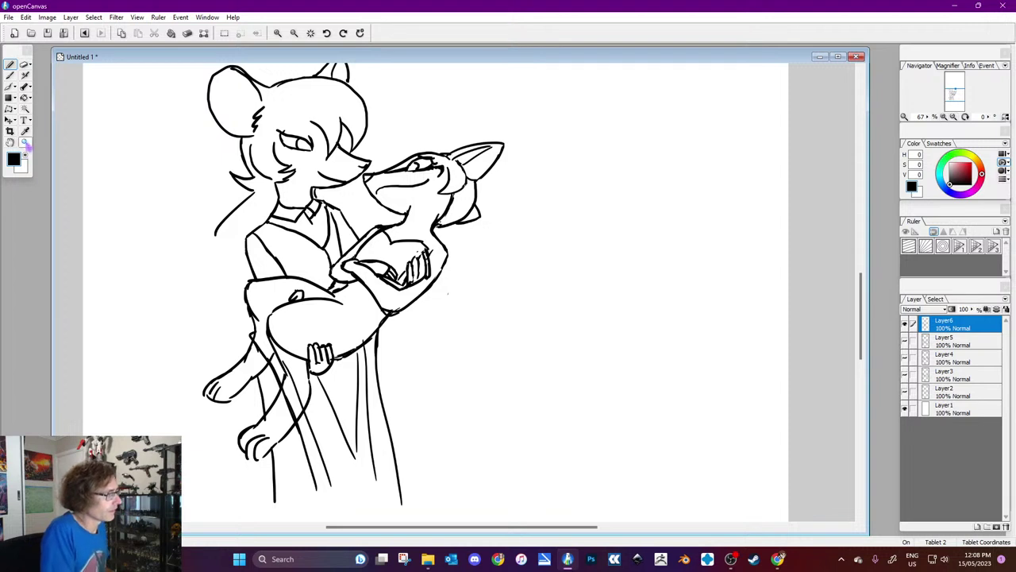
Step: Erase the carried character's leg and underside lines that show through the skirt, using white
click(26, 153)
drag(377, 321, 366, 357)
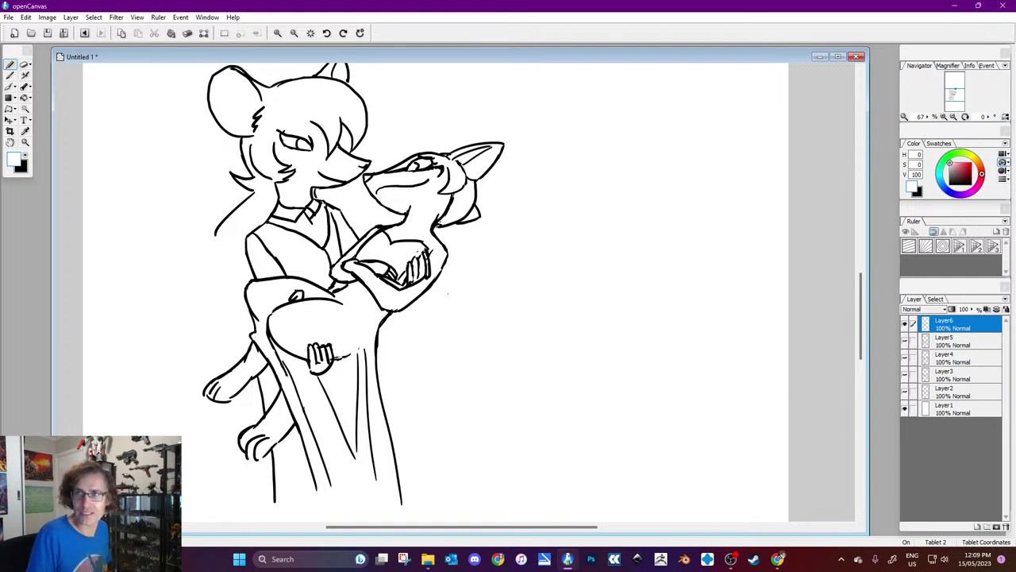
click(782, 556)
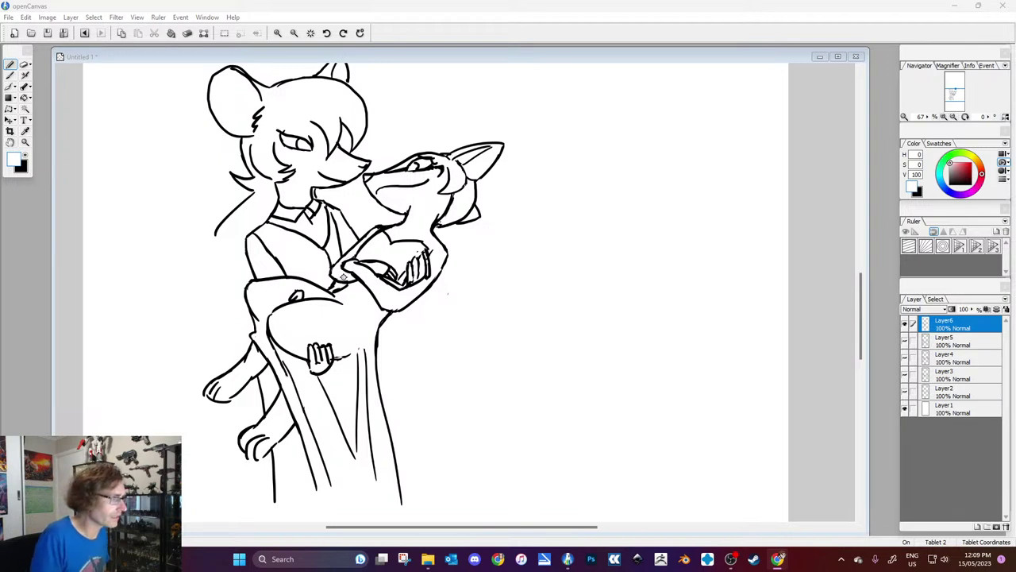
click(332, 271)
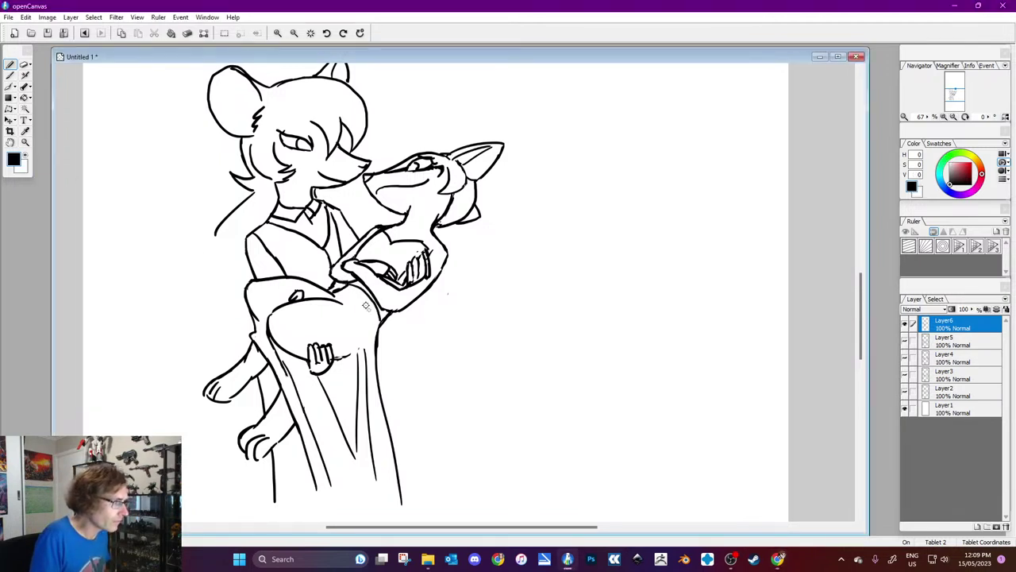
Step: Draw a curved waistband on the carried character's dress in black, and erase the stray inner line of the upper arm in white
drag(359, 297, 375, 321)
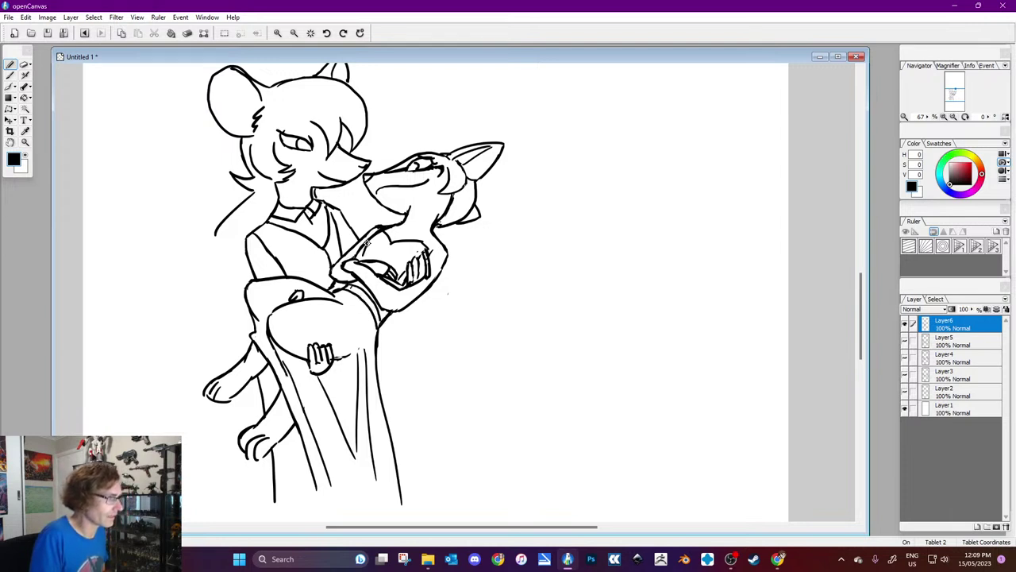
key(x)
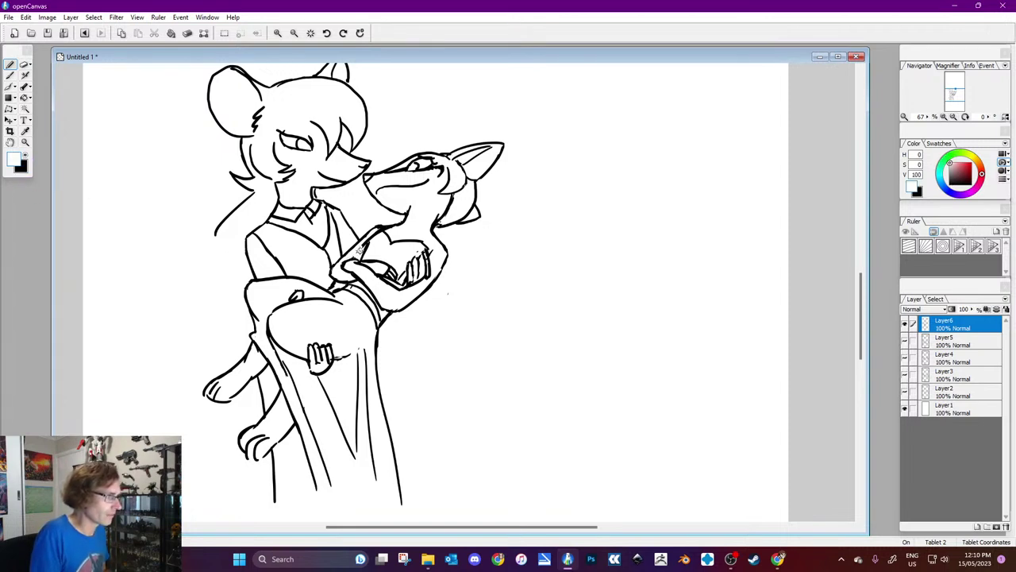
mouse_move(366, 240)
mouse_down()
mouse_move(357, 253)
mouse_move(368, 233)
mouse_up()
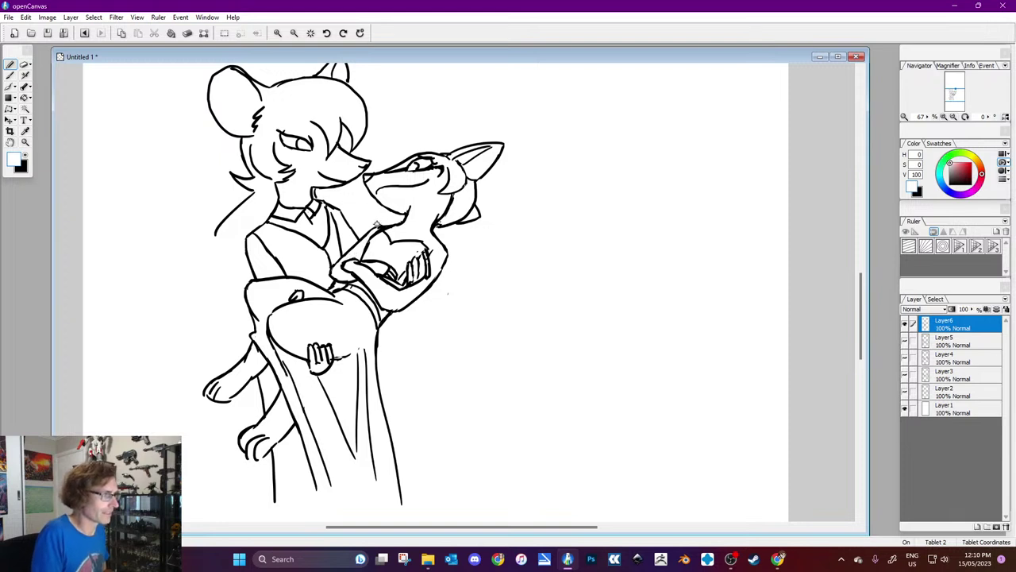
Step: Add short black creases to the bodice and waist, and draw a wider outer edge flaring down the front of the skirt
click(28, 159)
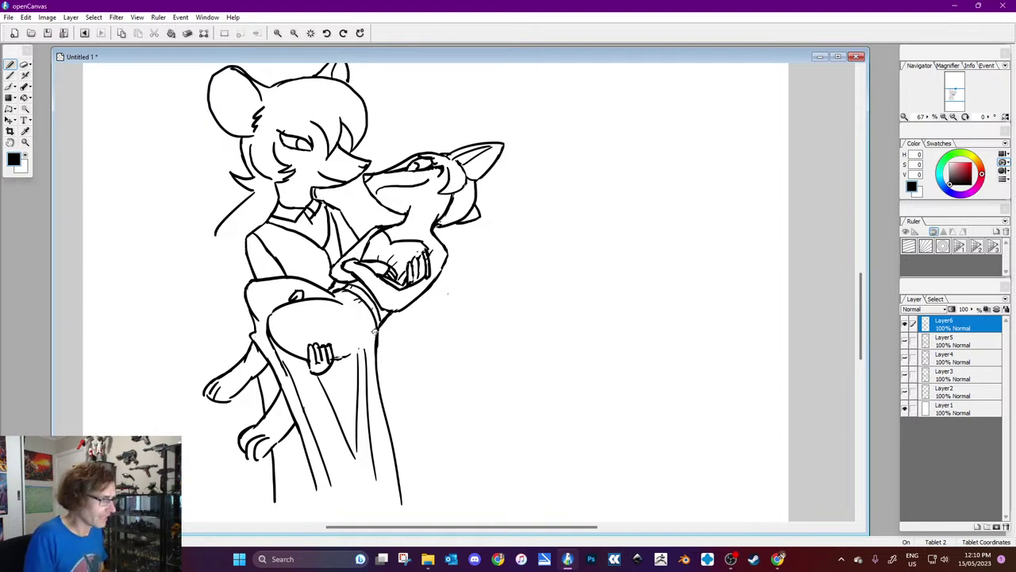
drag(377, 350, 411, 445)
drag(380, 347, 438, 508)
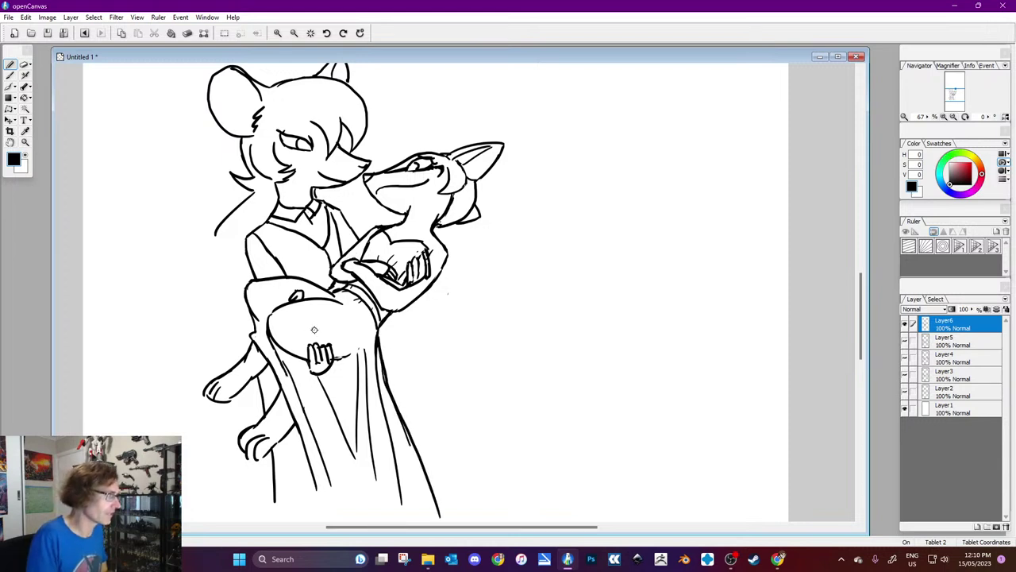
Step: Thin the overlapping lines along the skirt's outer edge in white, and redraw the gap in the edge in black
click(27, 158)
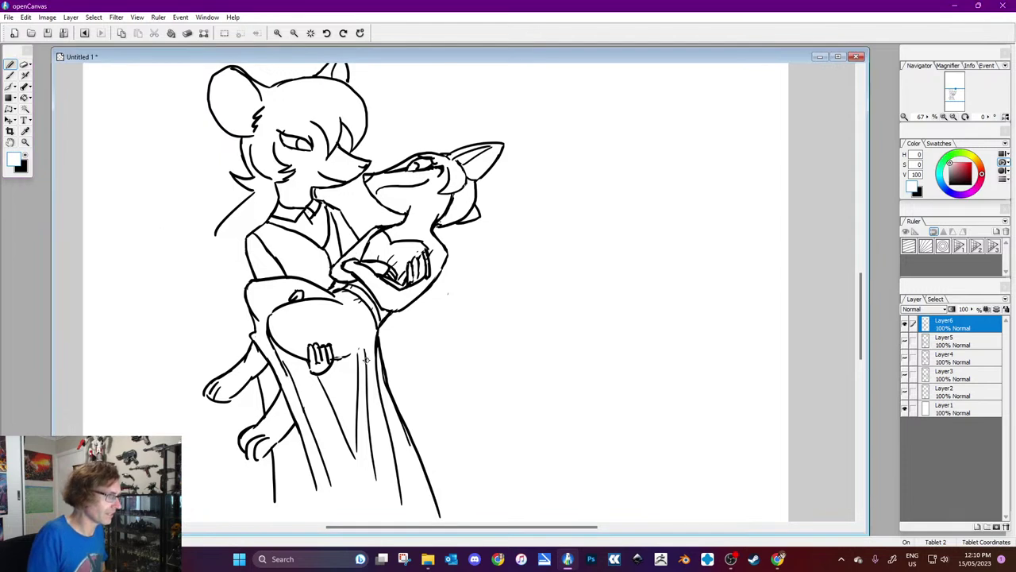
drag(382, 366, 402, 433)
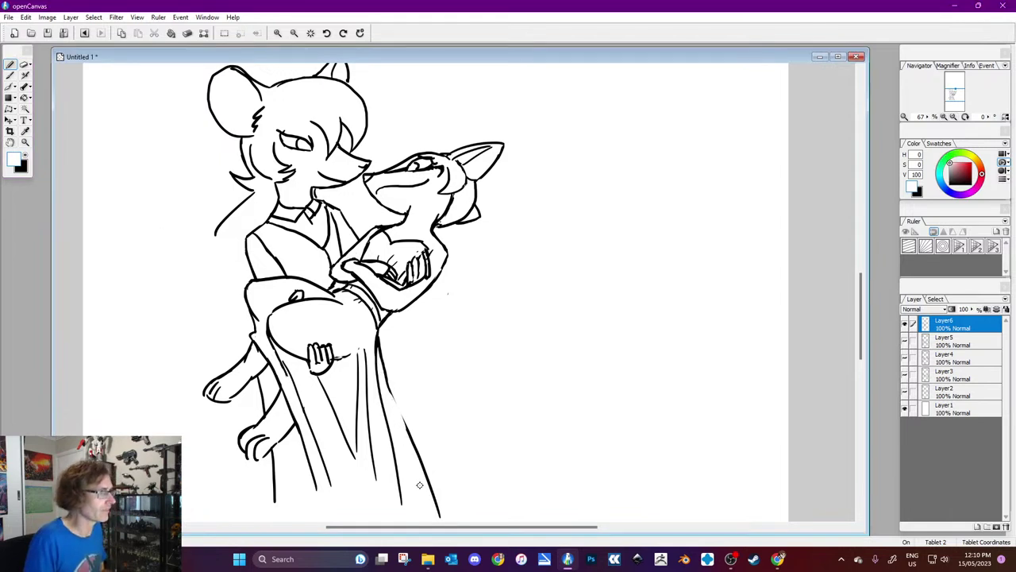
click(30, 156)
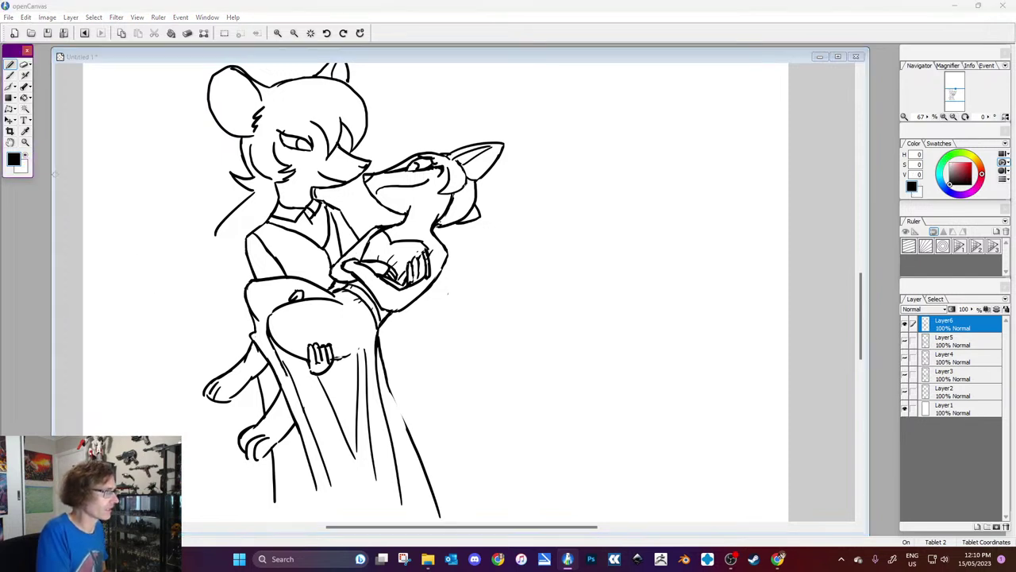
drag(391, 394, 411, 441)
Step: Add fold lines to the back of the skirt behind the feet, and draw long hair down the carrying character's back
drag(277, 448, 283, 503)
drag(265, 372, 268, 418)
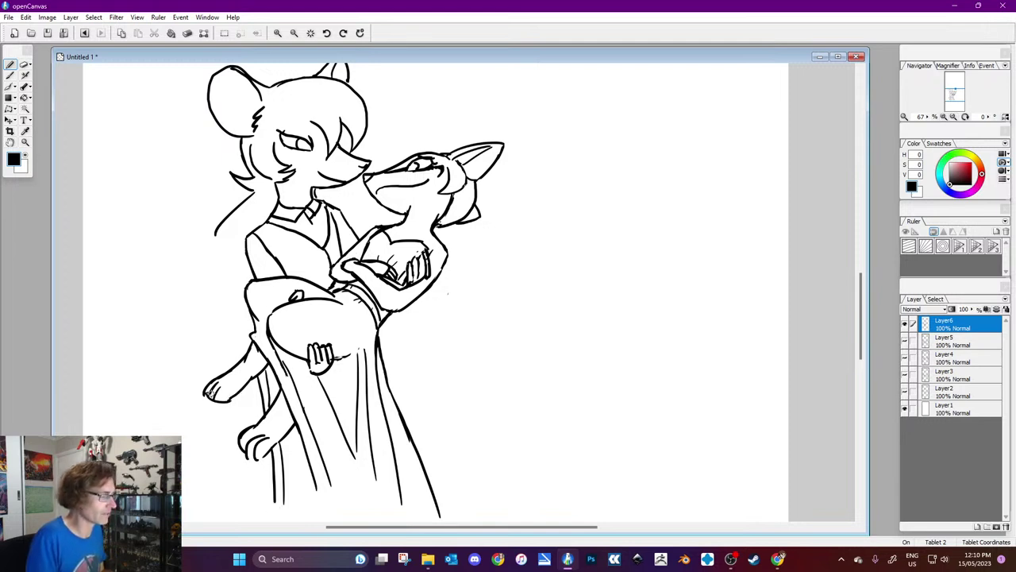
mouse_move(215, 230)
mouse_down()
mouse_move(211, 262)
mouse_move(243, 320)
mouse_up()
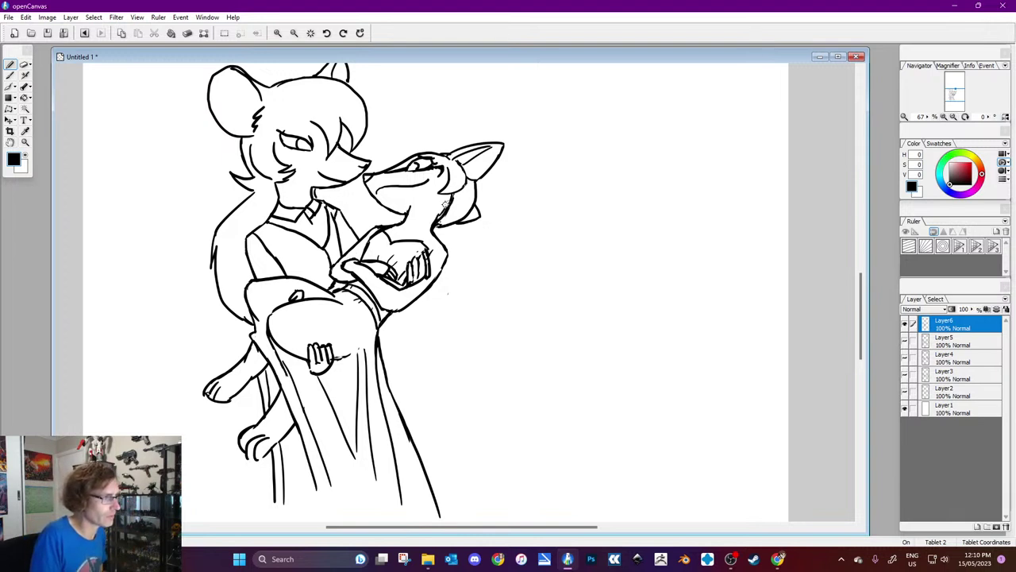
Step: Erase the line behind the carried character's neck in white, and draw a small black flower at the base of the near ear
click(24, 163)
drag(444, 232, 448, 207)
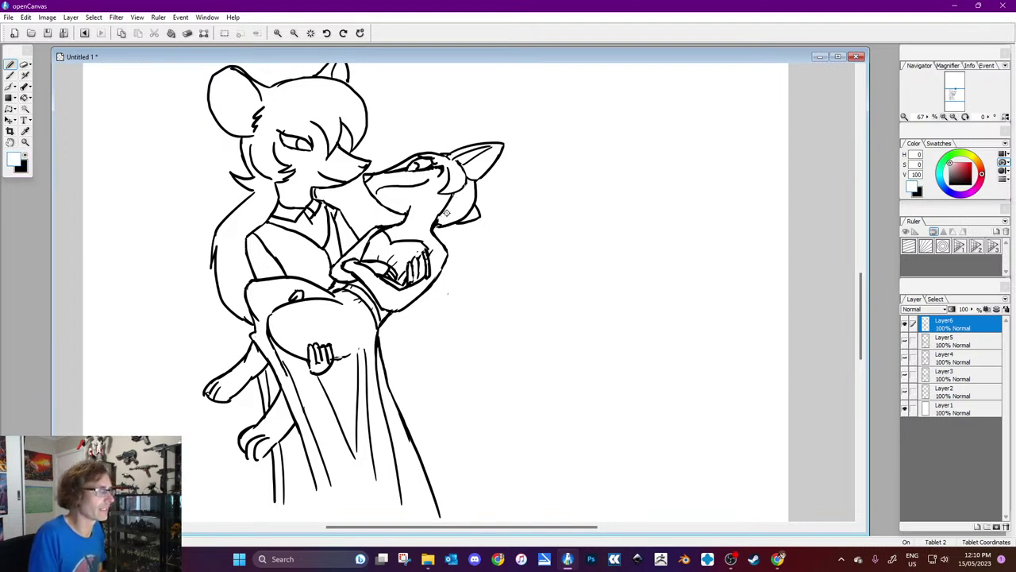
click(30, 157)
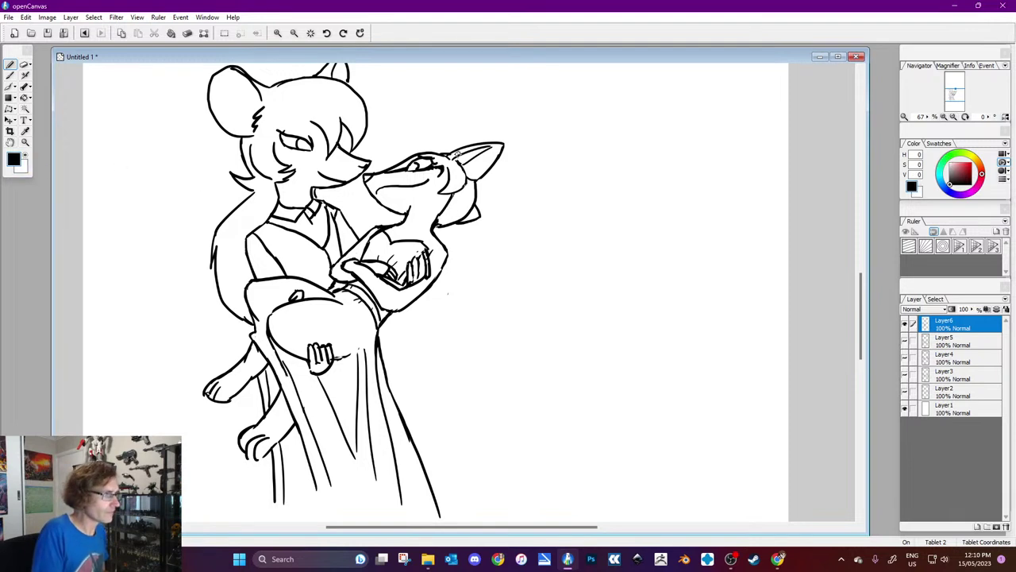
mouse_move(438, 151)
mouse_down()
mouse_move(441, 143)
mouse_move(443, 161)
mouse_up()
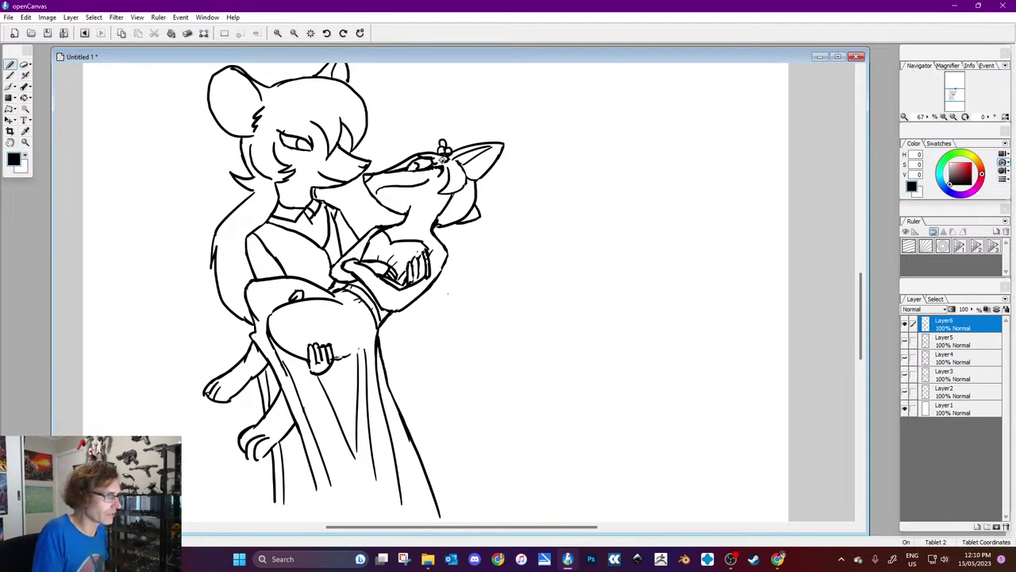
Step: Smooth the rough outline of the carried character's far paw in white
drag(859, 305, 861, 311)
key(x)
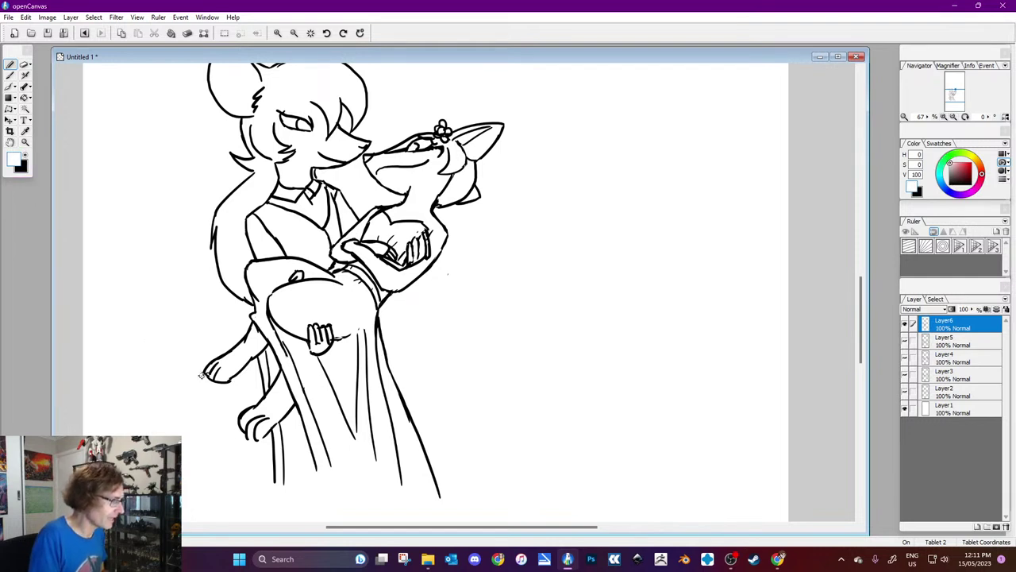
mouse_move(202, 368)
mouse_down()
mouse_move(243, 381)
mouse_move(229, 382)
mouse_up()
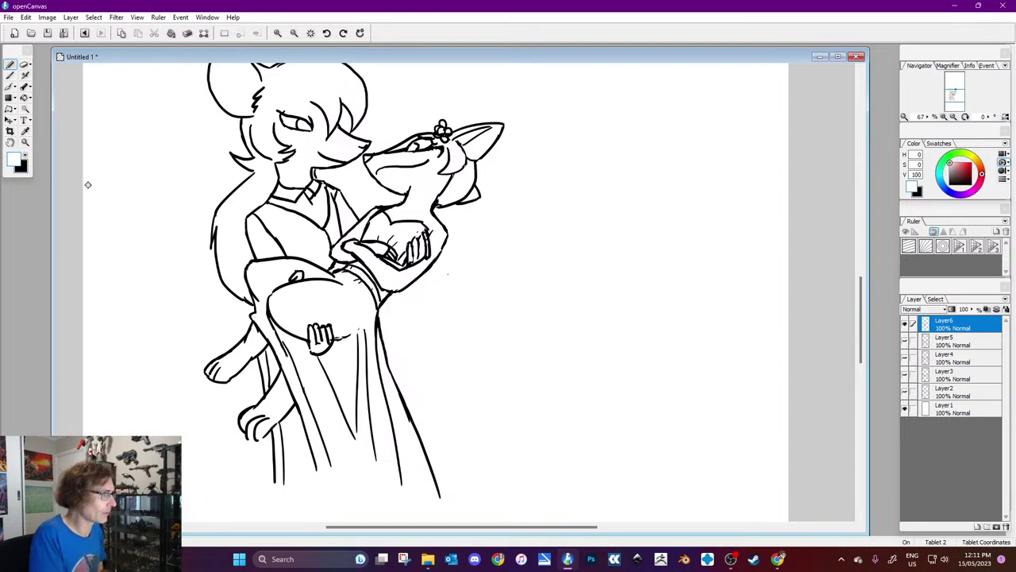
Step: Draw the carrying character's lower legs in black beneath the carried character's feet, with fold lines at the knee
key(x)
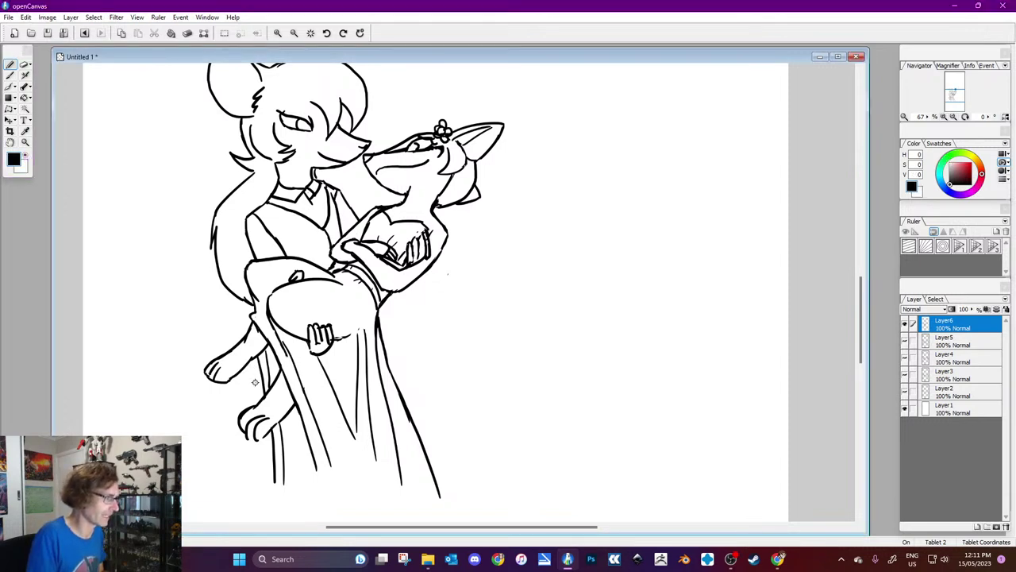
mouse_move(257, 369)
mouse_down()
mouse_move(248, 430)
mouse_move(216, 492)
mouse_move(275, 474)
mouse_up()
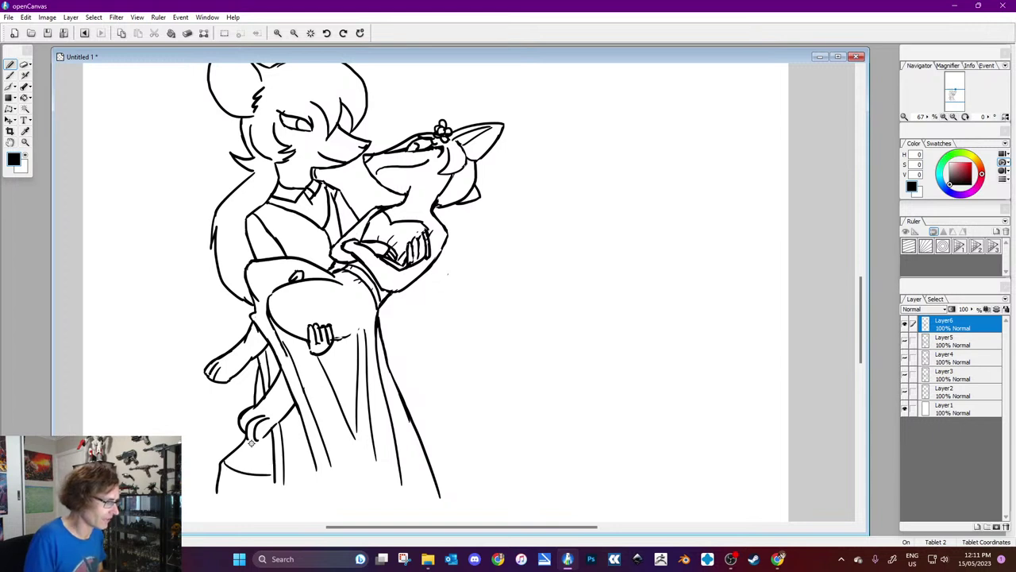
drag(253, 436, 267, 438)
drag(274, 473, 273, 492)
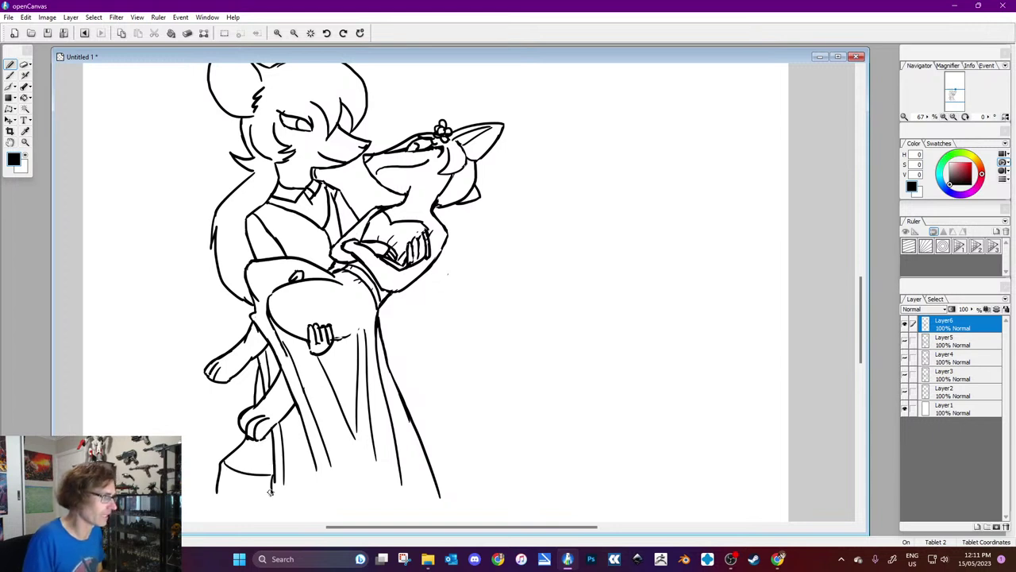
drag(220, 464, 221, 509)
drag(271, 473, 271, 508)
mouse_move(242, 440)
mouse_down()
mouse_move(263, 450)
mouse_move(254, 456)
mouse_up()
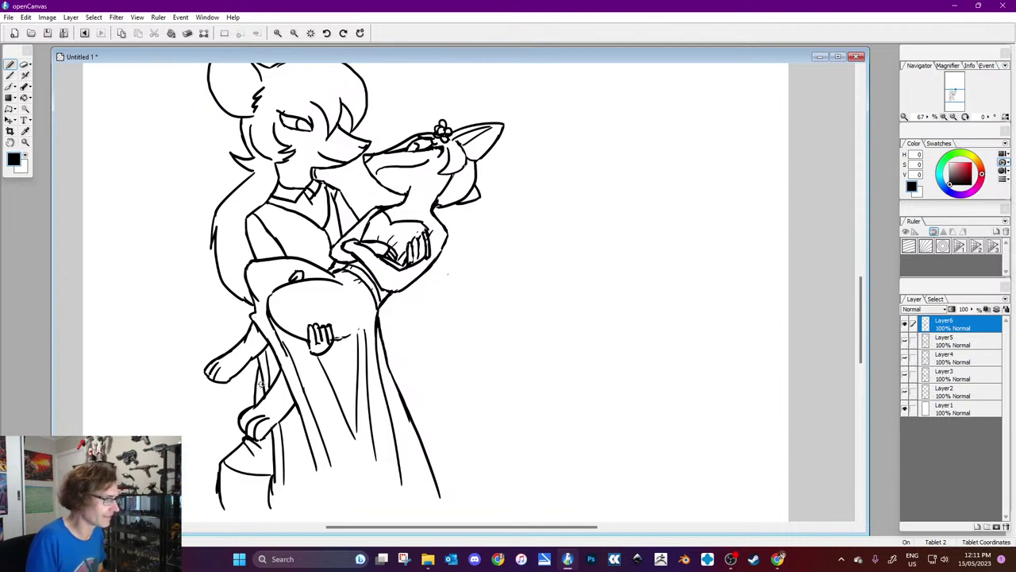
key(x)
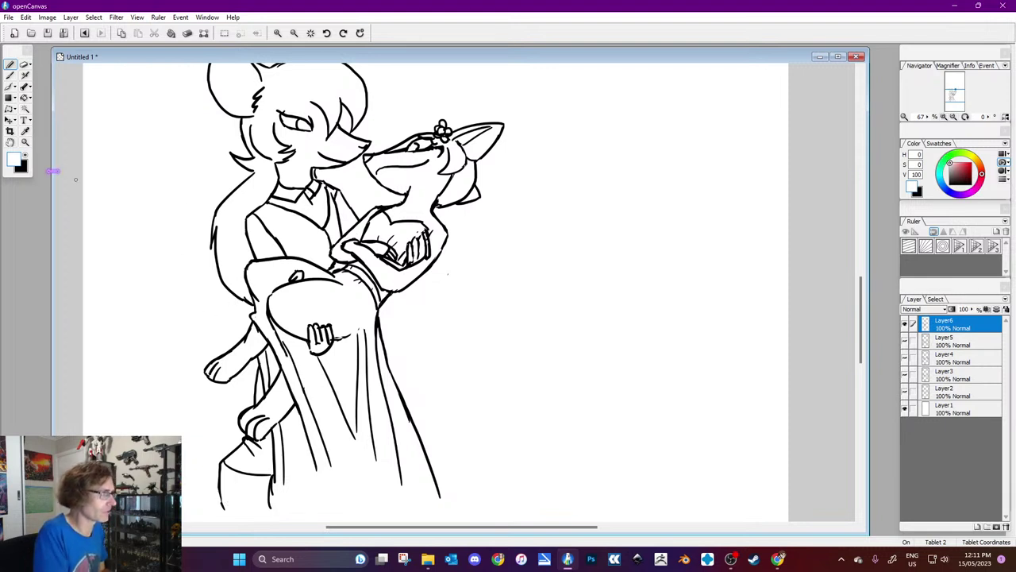
key(x)
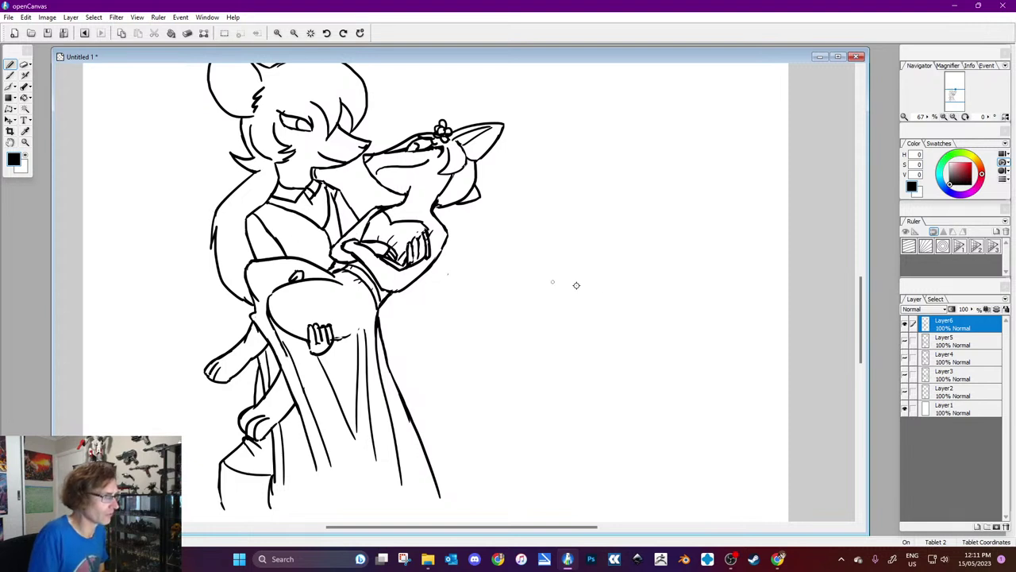
Step: Add a small tie below the carrying character's collar and draw pupils in both characters' eyes
drag(860, 322, 862, 309)
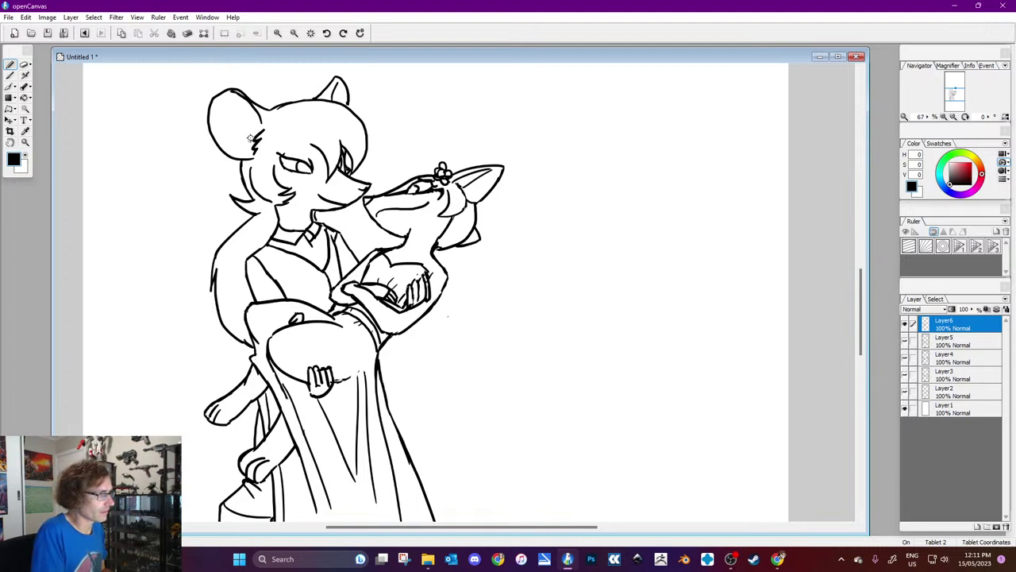
click(351, 96)
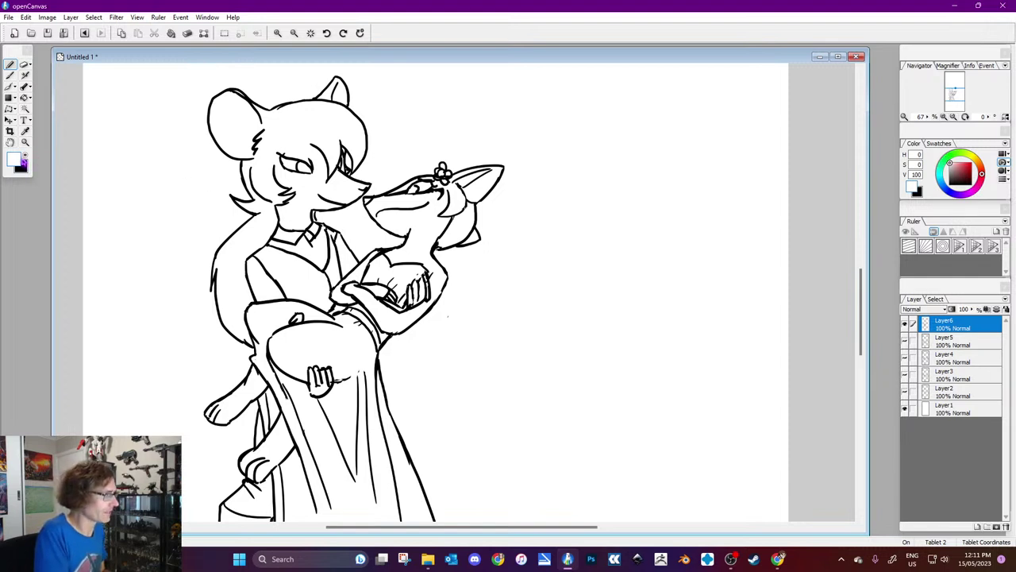
key(x)
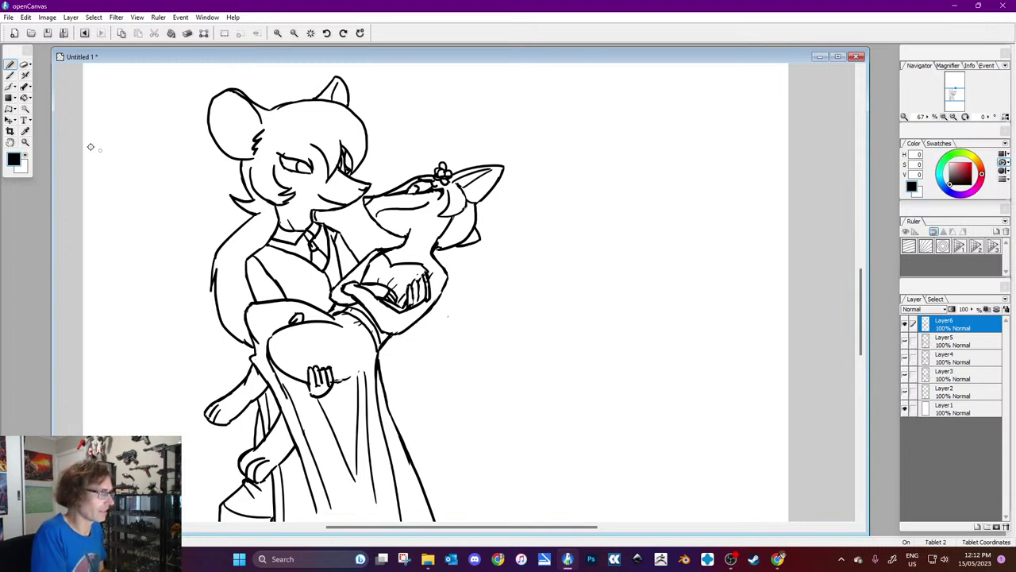
click(22, 153)
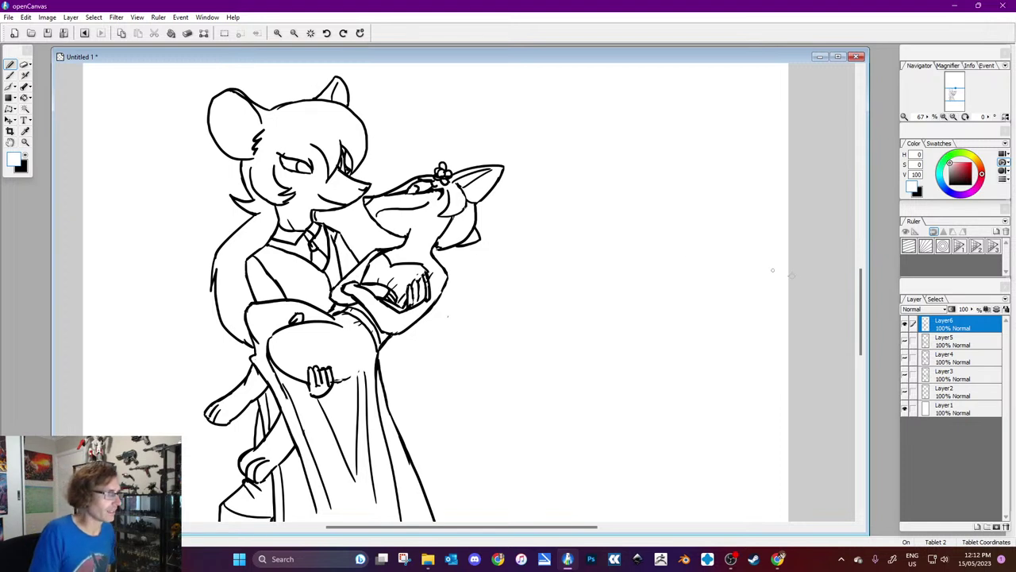
click(25, 157)
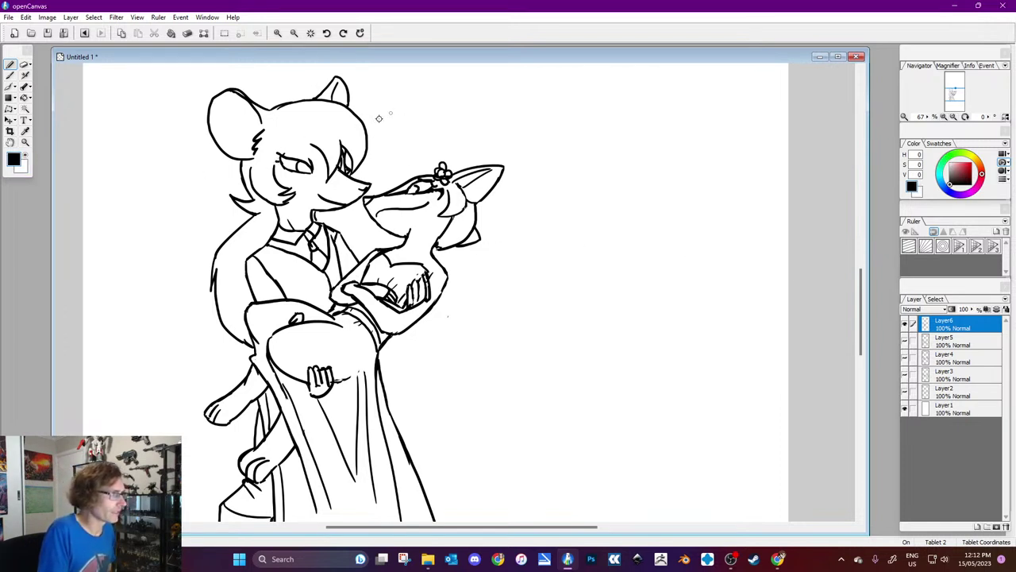
key(ctrl+z)
key(ctrl+y)
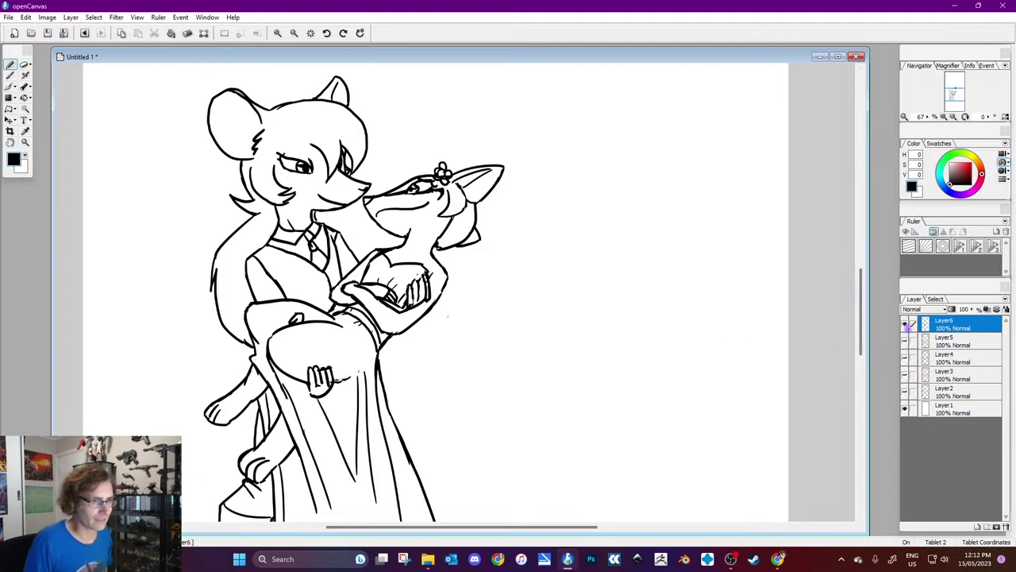
Step: Hide the layer with the carrying pose and add a new empty layer above it for another drawing
click(945, 461)
click(979, 527)
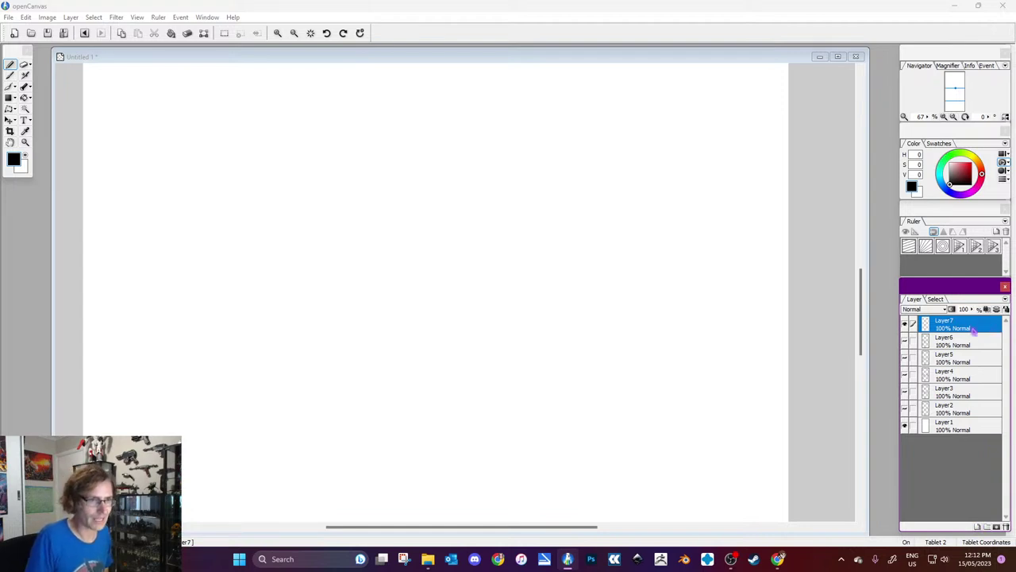
click(132, 228)
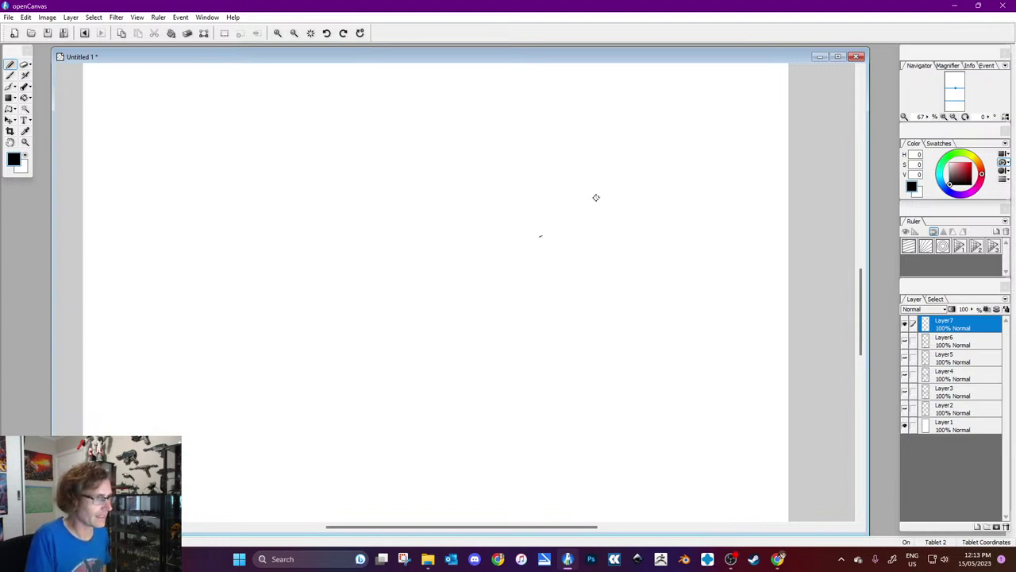
Step: Sketch a wolf-like head in profile in black, with muzzle, eye, near ear, cheek fur and the curve of the head's back
mouse_move(603, 196)
mouse_down()
mouse_move(583, 209)
mouse_move(576, 239)
mouse_move(520, 277)
mouse_move(552, 310)
mouse_move(632, 311)
mouse_up()
mouse_move(589, 248)
mouse_down()
mouse_move(594, 220)
mouse_move(606, 232)
mouse_move(598, 225)
mouse_move(592, 241)
mouse_up()
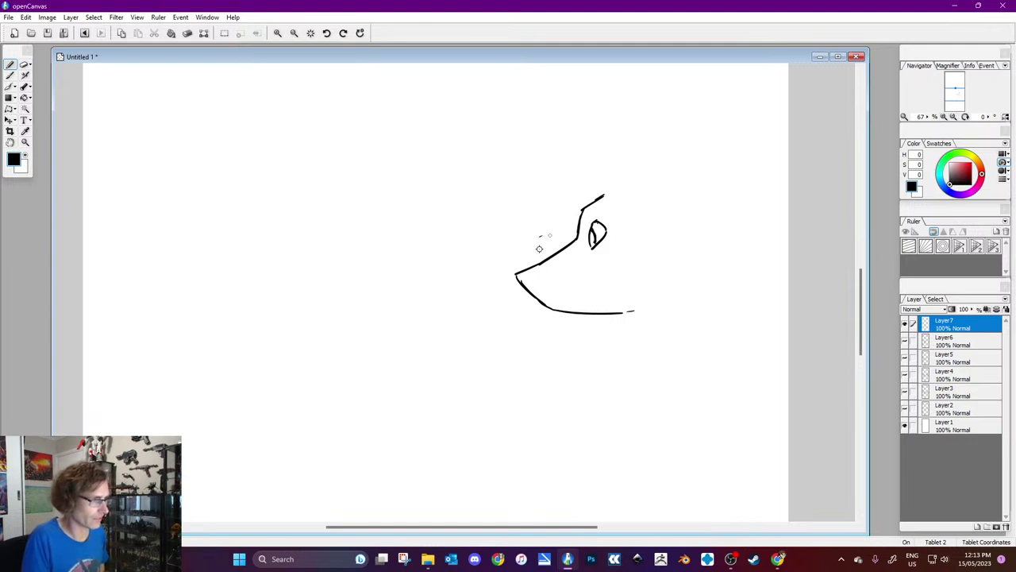
drag(530, 267, 522, 281)
mouse_move(613, 191)
mouse_down()
mouse_move(673, 145)
mouse_move(669, 214)
mouse_up()
key(ctrl+z)
mouse_move(617, 192)
mouse_down()
mouse_move(644, 131)
mouse_move(664, 140)
mouse_move(674, 210)
mouse_move(648, 163)
mouse_move(651, 198)
mouse_move(632, 190)
mouse_move(702, 213)
mouse_move(738, 262)
mouse_move(735, 322)
mouse_up()
mouse_move(533, 270)
mouse_down()
mouse_move(580, 246)
mouse_move(589, 214)
mouse_move(622, 214)
mouse_move(627, 256)
mouse_move(659, 275)
mouse_move(644, 303)
mouse_up()
drag(541, 299, 569, 293)
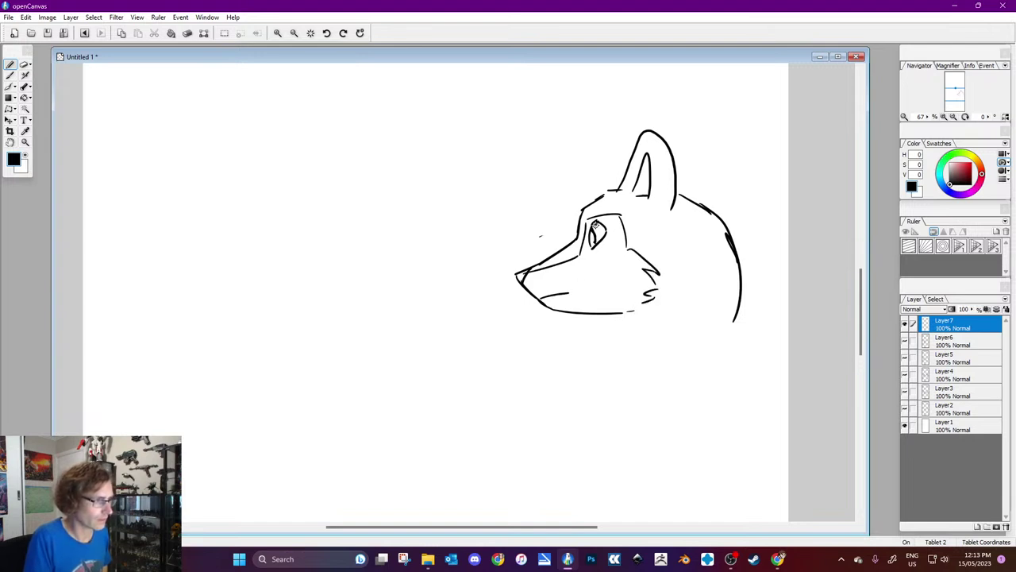
Step: Add the wolf's far ear, long pointed hair and neck, and outline a large shoulder plate below the head
mouse_move(680, 196)
mouse_down()
mouse_move(700, 188)
mouse_move(727, 225)
mouse_move(729, 278)
mouse_up()
mouse_move(638, 310)
mouse_down()
mouse_move(619, 354)
mouse_move(709, 409)
mouse_up()
mouse_move(738, 310)
mouse_down()
mouse_move(763, 351)
mouse_move(741, 403)
mouse_move(714, 381)
mouse_up()
mouse_move(618, 321)
mouse_down()
mouse_move(606, 366)
mouse_move(616, 370)
mouse_up()
drag(625, 184, 582, 205)
mouse_move(609, 366)
mouse_down()
mouse_move(521, 407)
mouse_move(498, 441)
mouse_move(541, 483)
mouse_move(573, 479)
mouse_move(612, 370)
mouse_move(631, 379)
mouse_move(656, 435)
mouse_up()
mouse_move(502, 426)
mouse_down()
mouse_move(538, 464)
mouse_move(565, 459)
mouse_move(540, 438)
mouse_move(554, 464)
mouse_up()
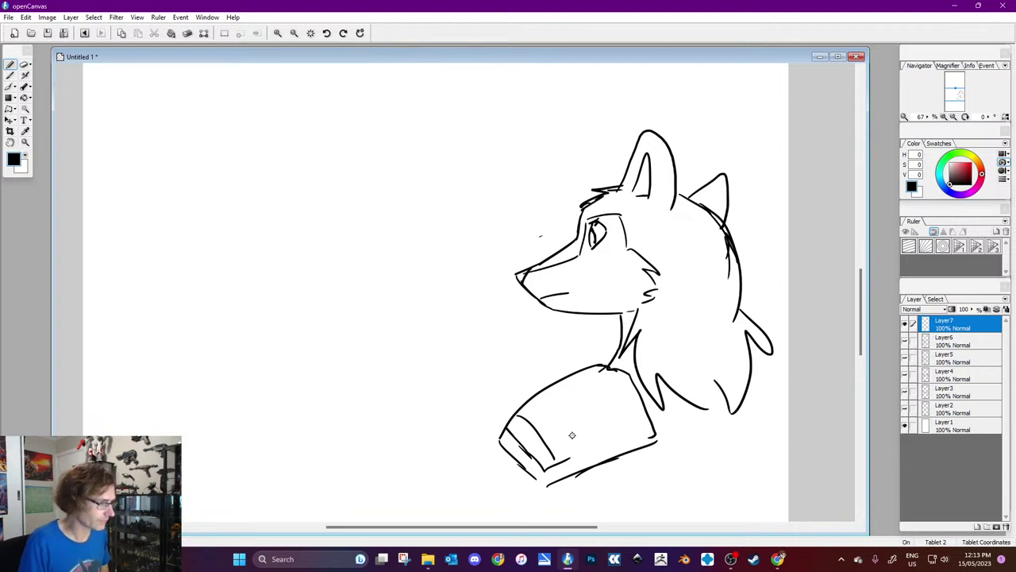
Step: Draw a series of curved bands across the wolf's shoulder plate in black
click(27, 158)
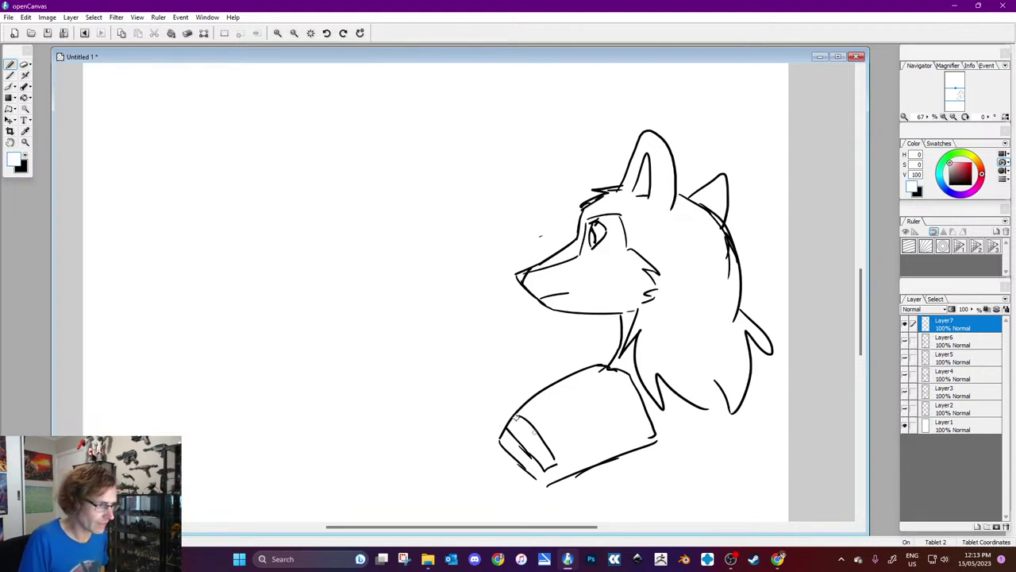
click(27, 157)
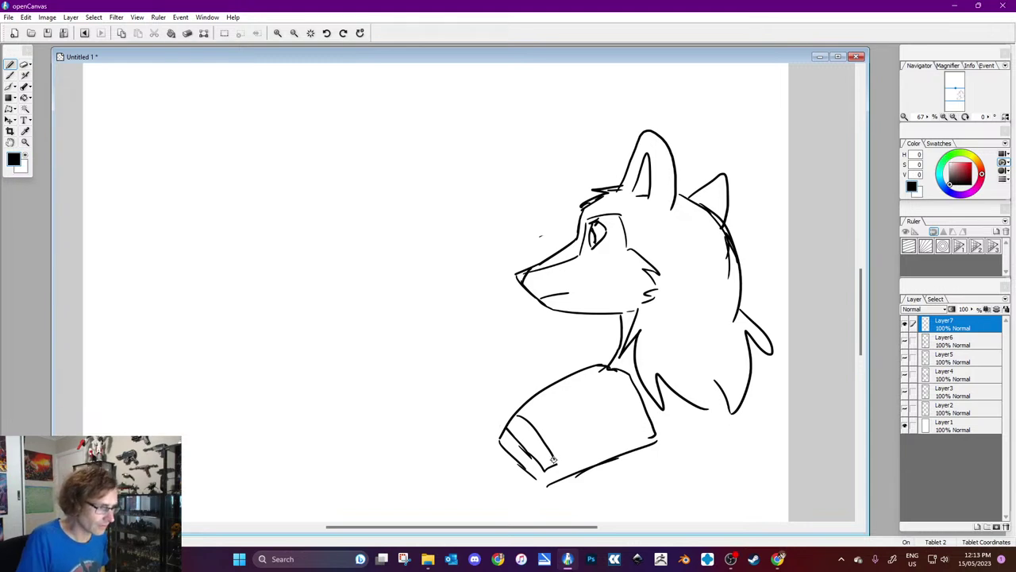
drag(530, 406, 570, 452)
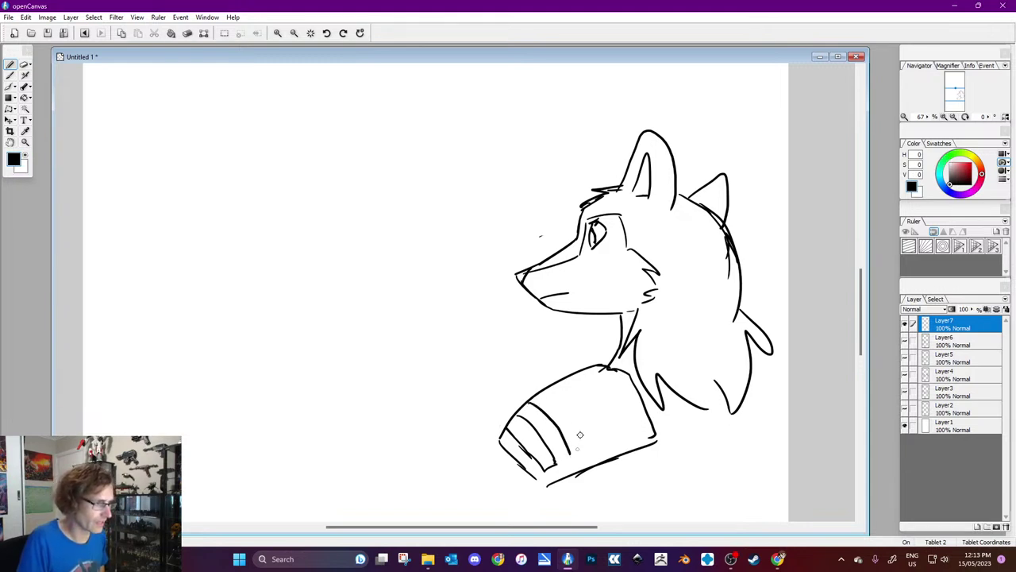
mouse_move(554, 389)
mouse_down()
mouse_move(589, 427)
mouse_move(570, 454)
mouse_up()
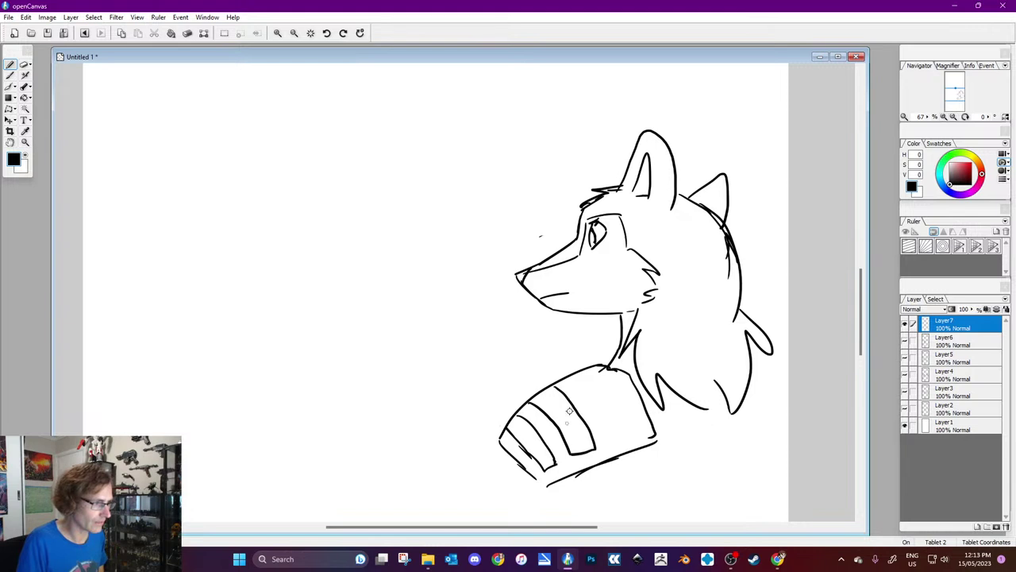
drag(575, 380, 611, 436)
mouse_move(596, 370)
mouse_down()
mouse_move(636, 429)
mouse_move(613, 438)
mouse_up()
Step: Draw ring-shaped bands around two of the wolf's hair locks, and add the upper arm lines below the shoulder plate
mouse_move(643, 397)
mouse_down()
mouse_move(646, 361)
mouse_move(667, 347)
mouse_move(681, 412)
mouse_move(650, 416)
mouse_move(675, 406)
mouse_move(659, 416)
mouse_move(676, 391)
mouse_up()
mouse_move(747, 347)
mouse_down()
mouse_move(771, 316)
mouse_move(779, 336)
mouse_move(760, 386)
mouse_move(769, 338)
mouse_up()
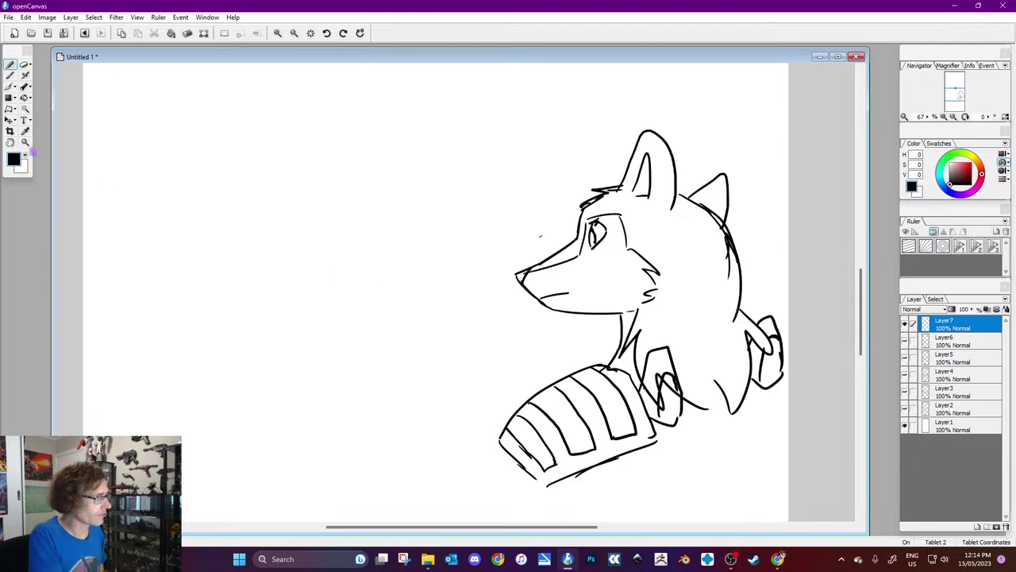
key(x)
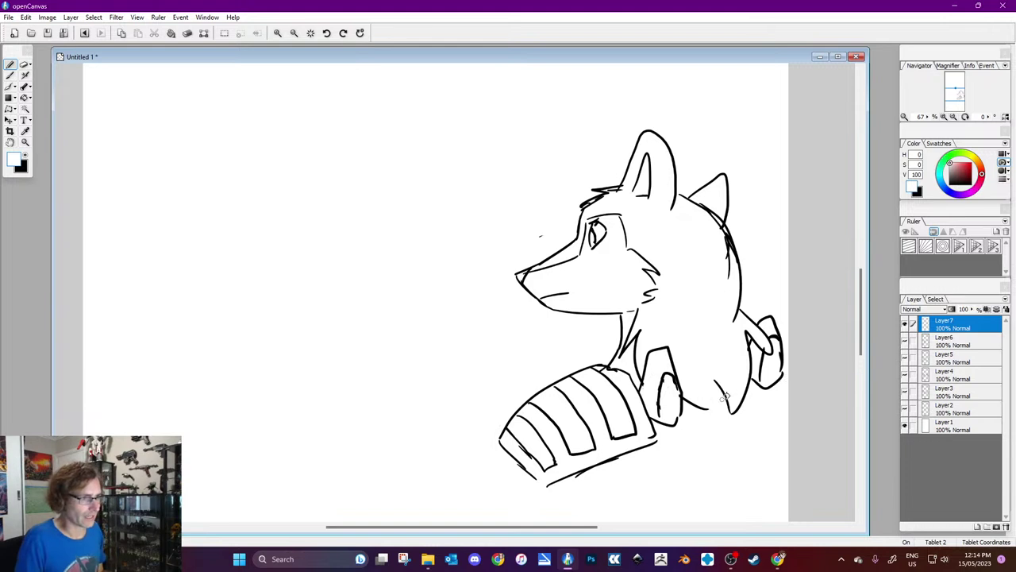
click(24, 166)
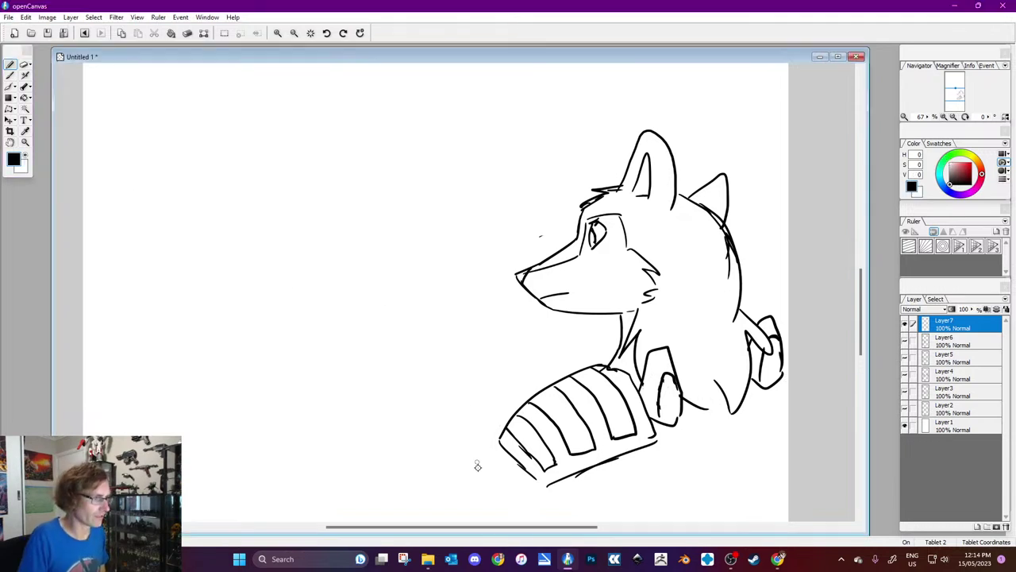
drag(502, 454, 496, 490)
drag(608, 470, 590, 498)
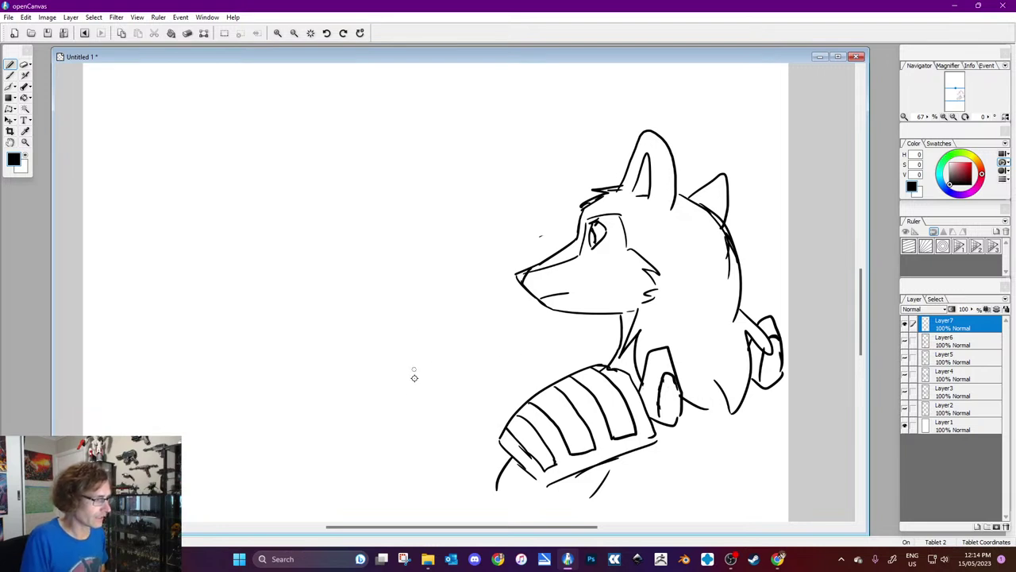
Step: Sketch a smaller second head facing the wolf, with pointed ear, eye and short muzzle, and erase its brow line in white
mouse_move(255, 370)
mouse_down()
mouse_move(312, 379)
mouse_move(329, 399)
mouse_move(358, 390)
mouse_move(362, 435)
mouse_move(316, 468)
mouse_up()
mouse_move(250, 366)
mouse_down()
mouse_move(255, 344)
mouse_move(296, 359)
mouse_move(295, 397)
mouse_move(316, 413)
mouse_move(310, 397)
mouse_up()
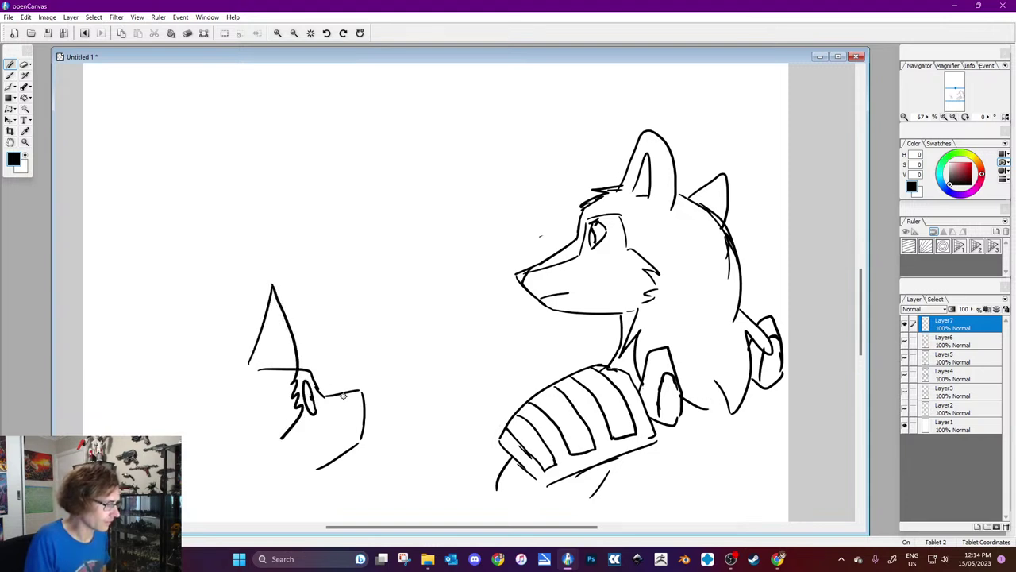
drag(347, 390, 364, 402)
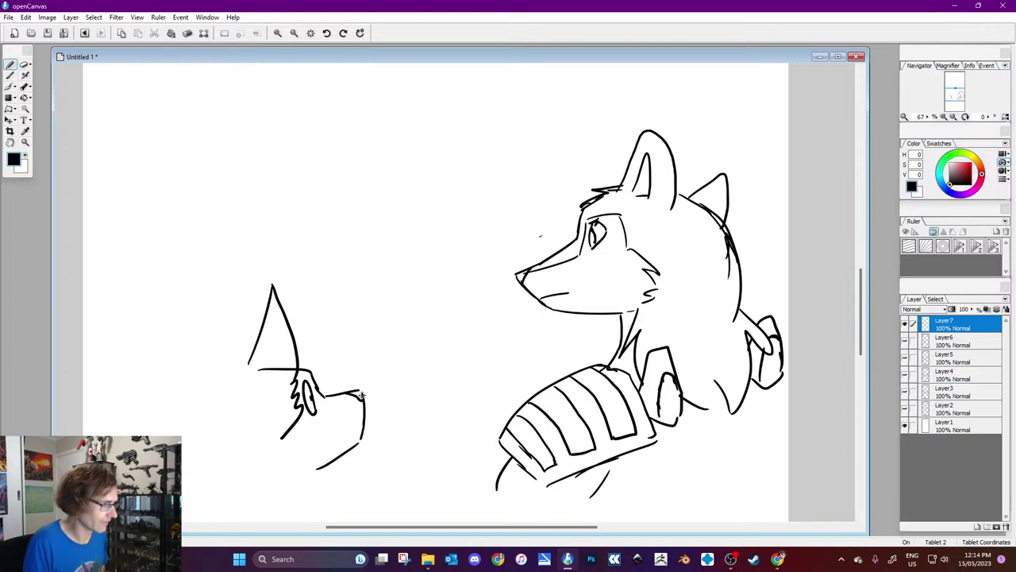
click(29, 157)
mouse_move(264, 375)
mouse_down()
mouse_move(248, 356)
mouse_move(220, 391)
mouse_up()
click(26, 157)
click(25, 156)
Step: Draw the smaller character's far ear, crown, mouth, shaggy fur down the back of the head and a cheek ruff
mouse_move(288, 430)
mouse_down()
mouse_move(308, 459)
mouse_move(307, 491)
mouse_move(289, 489)
mouse_up()
mouse_move(243, 356)
mouse_down()
mouse_move(220, 356)
mouse_move(172, 310)
mouse_move(166, 342)
mouse_move(205, 421)
mouse_move(190, 430)
mouse_move(213, 486)
mouse_move(216, 477)
mouse_up()
mouse_move(200, 411)
mouse_down()
mouse_move(200, 467)
mouse_move(197, 426)
mouse_move(212, 474)
mouse_move(229, 492)
mouse_up()
drag(282, 436, 272, 476)
mouse_move(277, 461)
mouse_down()
mouse_move(282, 486)
mouse_move(297, 480)
mouse_up()
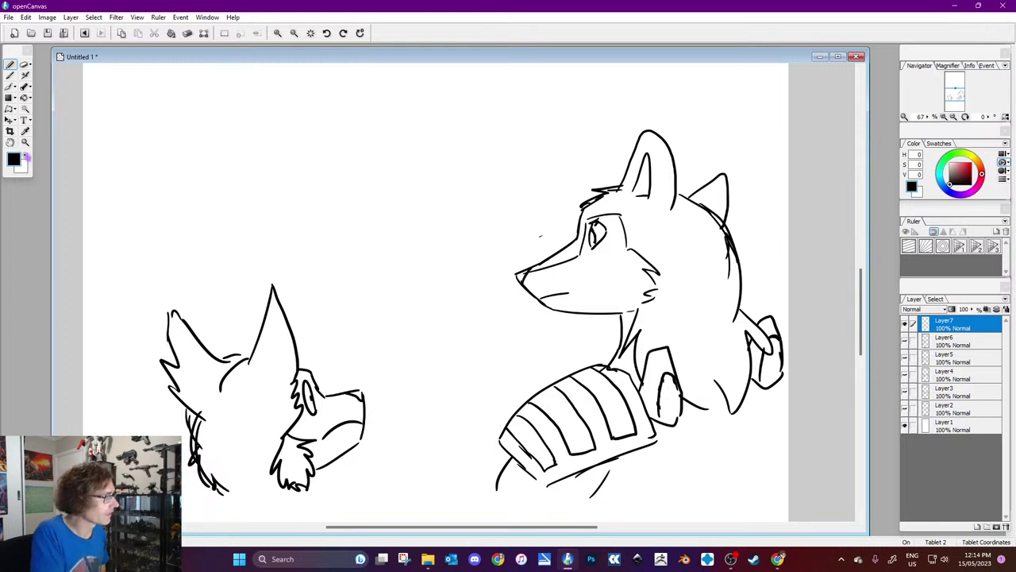
Step: Paint out the smaller character's ears, crown and cheek ruff in white
click(27, 155)
mouse_move(294, 445)
mouse_down()
mouse_move(306, 441)
mouse_move(310, 483)
mouse_up()
mouse_move(254, 461)
mouse_down()
mouse_move(294, 488)
mouse_move(309, 480)
mouse_up()
mouse_move(288, 423)
mouse_down()
mouse_move(284, 386)
mouse_move(292, 389)
mouse_move(266, 285)
mouse_move(252, 356)
mouse_move(196, 315)
mouse_move(200, 370)
mouse_move(236, 363)
mouse_move(179, 321)
mouse_up()
Step: Redraw the smaller character's ears with tufted tips, crown and cheek fur in black, and refine the eye and muzzle markings
key(x)
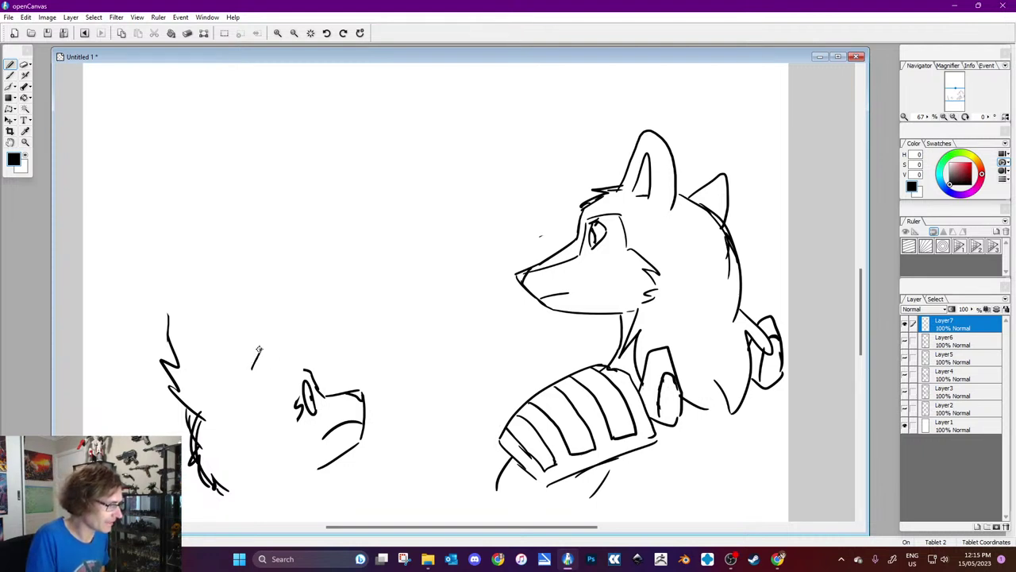
drag(251, 367, 267, 300)
mouse_move(303, 398)
mouse_down()
mouse_move(306, 334)
mouse_move(297, 361)
mouse_move(294, 312)
mouse_move(285, 323)
mouse_move(278, 286)
mouse_up()
mouse_move(242, 358)
mouse_down()
mouse_move(198, 398)
mouse_move(216, 361)
mouse_move(165, 319)
mouse_move(171, 389)
mouse_up()
mouse_move(297, 429)
mouse_down()
mouse_move(291, 448)
mouse_move(305, 459)
mouse_up()
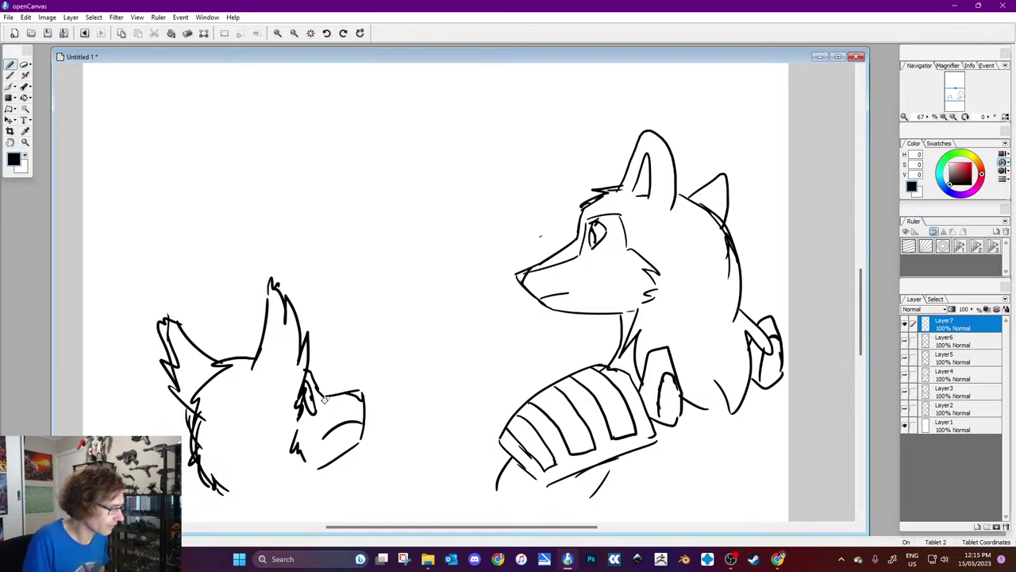
drag(324, 395, 313, 446)
mouse_move(302, 410)
mouse_down()
mouse_move(323, 406)
mouse_move(307, 382)
mouse_up()
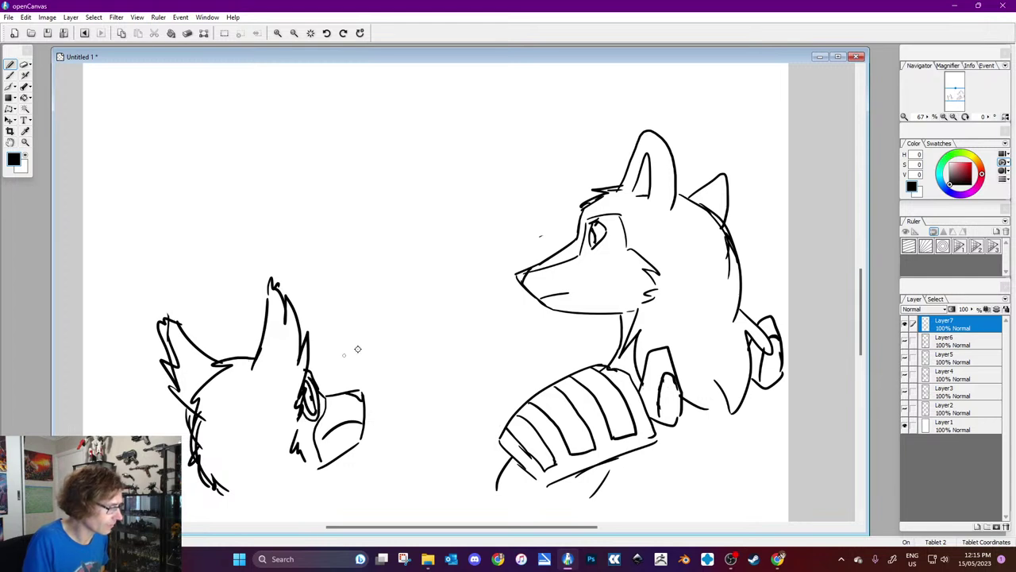
Step: Draw the smaller character's neck, collar and shoulder line, and add curved strokes behind it at the canvas edge
drag(320, 459, 311, 468)
mouse_move(216, 461)
mouse_down()
mouse_move(250, 495)
mouse_move(313, 476)
mouse_move(318, 500)
mouse_up()
mouse_move(243, 483)
mouse_down()
mouse_move(247, 500)
mouse_move(314, 476)
mouse_move(245, 512)
mouse_up()
mouse_move(317, 475)
mouse_down()
mouse_move(323, 508)
mouse_move(238, 517)
mouse_up()
drag(316, 508, 383, 513)
drag(88, 414, 121, 427)
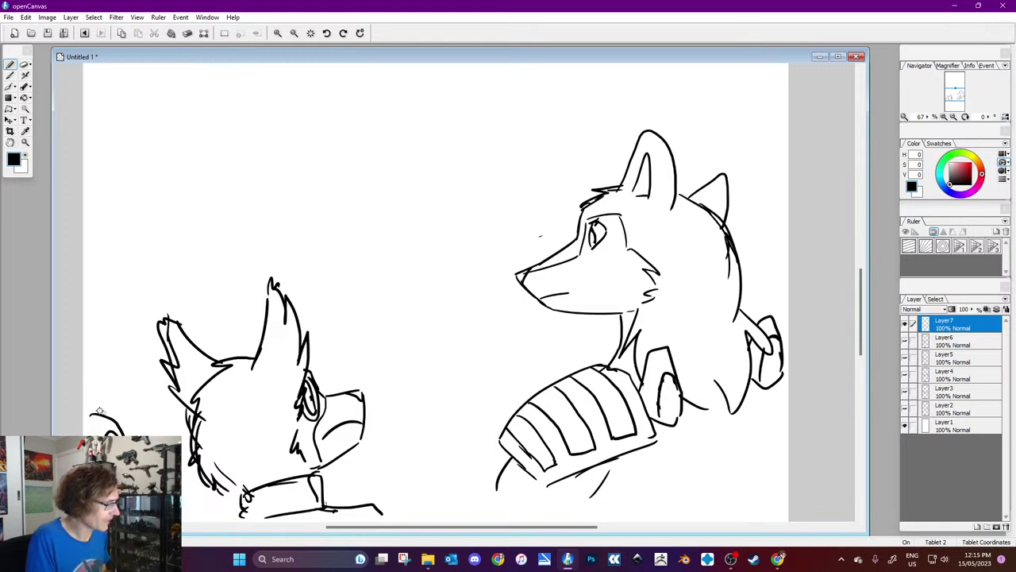
mouse_move(119, 427)
mouse_down()
mouse_move(75, 407)
mouse_move(93, 416)
mouse_move(84, 354)
mouse_up()
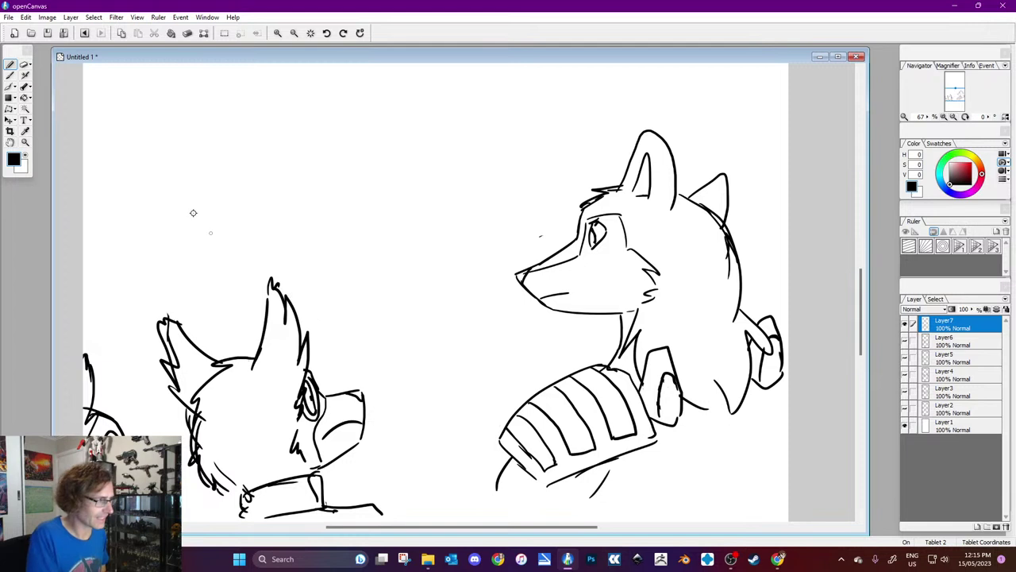
Step: Clean up the rough front edge of the wolf's shoulder plate in white
click(24, 162)
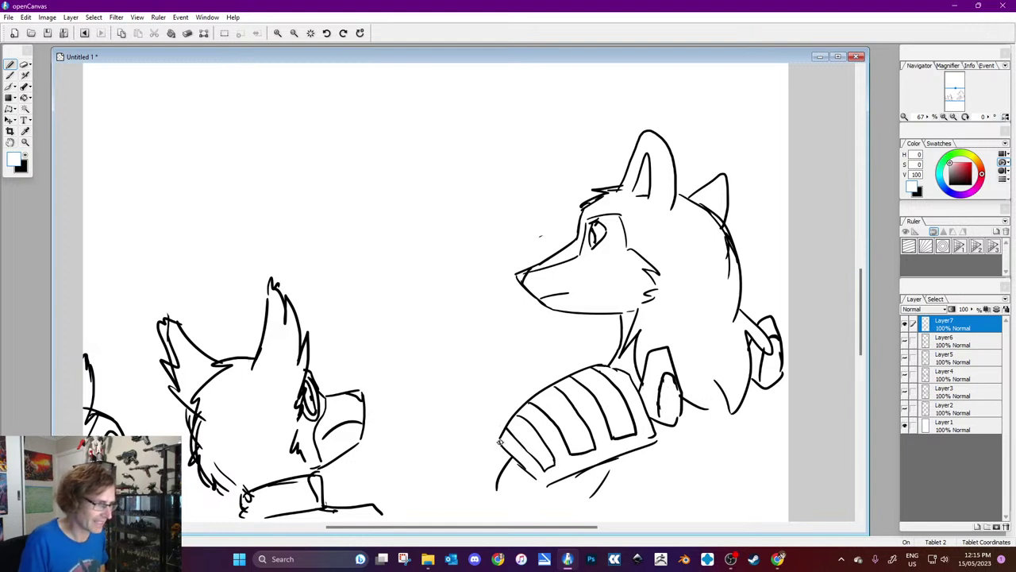
drag(517, 464, 527, 478)
key(x)
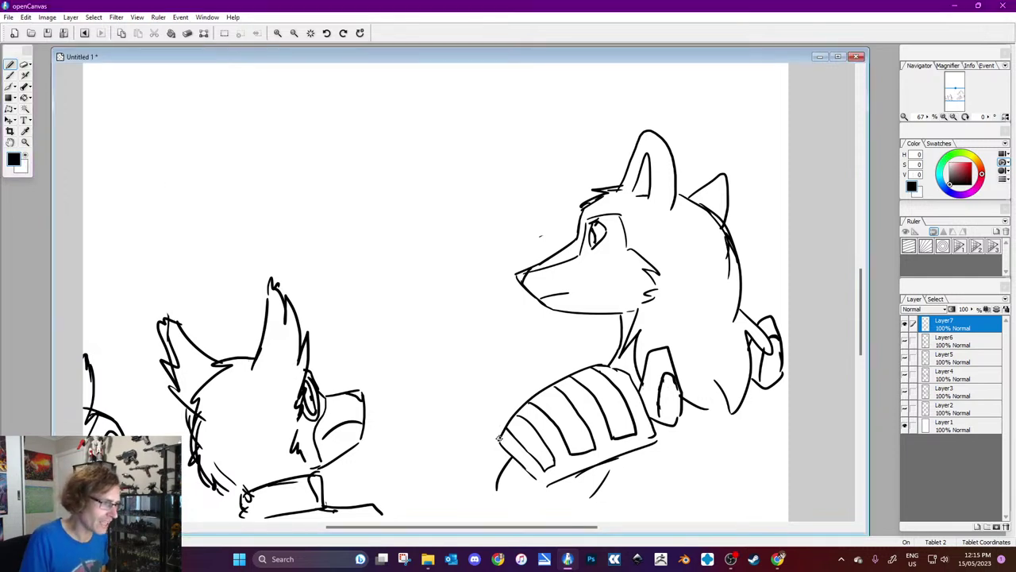
Step: Redraw the lower front edge and rear corner of the wolf's shoulder plate in black
drag(524, 466, 541, 483)
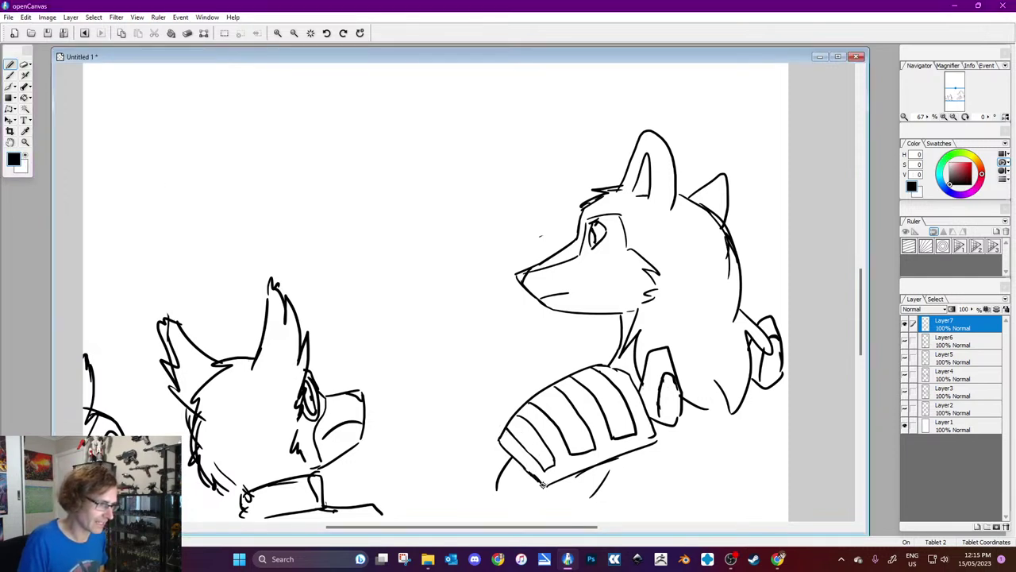
drag(655, 443, 657, 431)
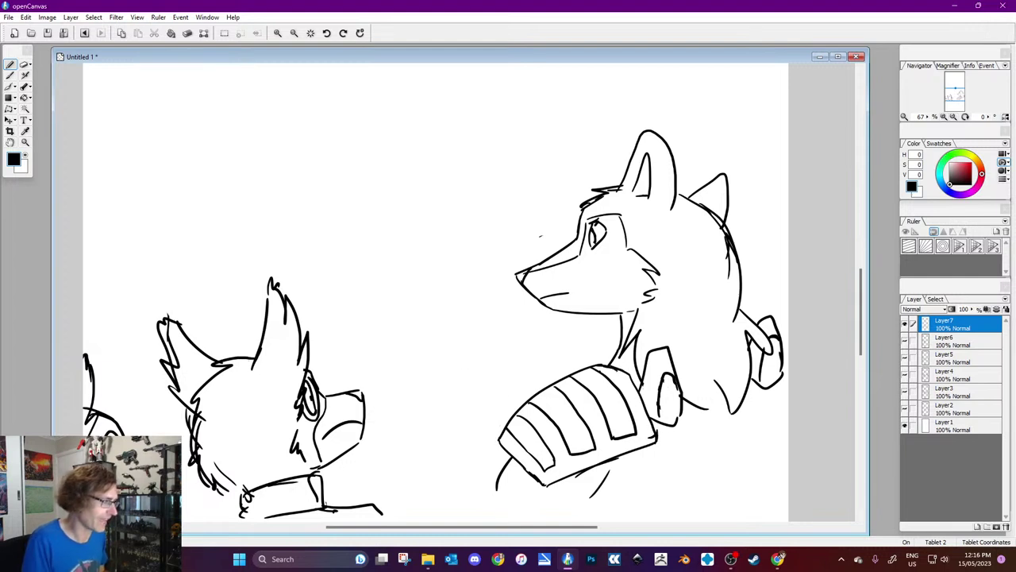
mouse_move(368, 221)
mouse_down()
mouse_move(431, 252)
mouse_move(356, 229)
mouse_up()
mouse_move(416, 239)
mouse_down()
mouse_move(411, 260)
mouse_move(426, 273)
mouse_up()
mouse_move(365, 239)
mouse_down()
mouse_move(362, 275)
mouse_move(342, 258)
mouse_move(363, 279)
mouse_up()
mouse_move(437, 232)
mouse_down()
mouse_move(421, 276)
mouse_move(397, 281)
mouse_up()
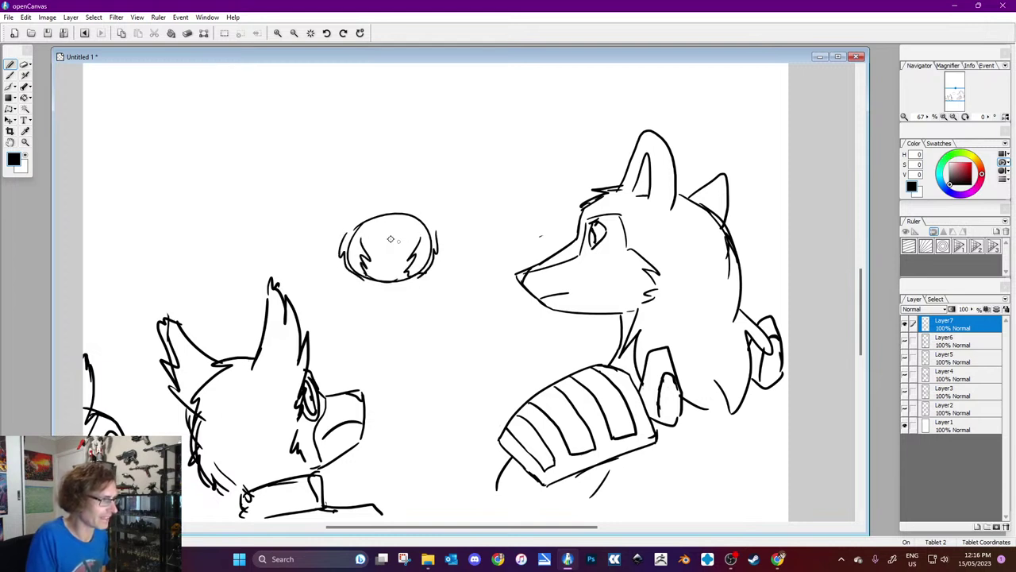
drag(372, 247, 408, 246)
key(ctrl+z)
key(ctrl+z)
key(ctrl+z)
key(ctrl+z)
key(ctrl+z)
key(ctrl+z)
key(ctrl+z)
key(ctrl+z)
key(ctrl+z)
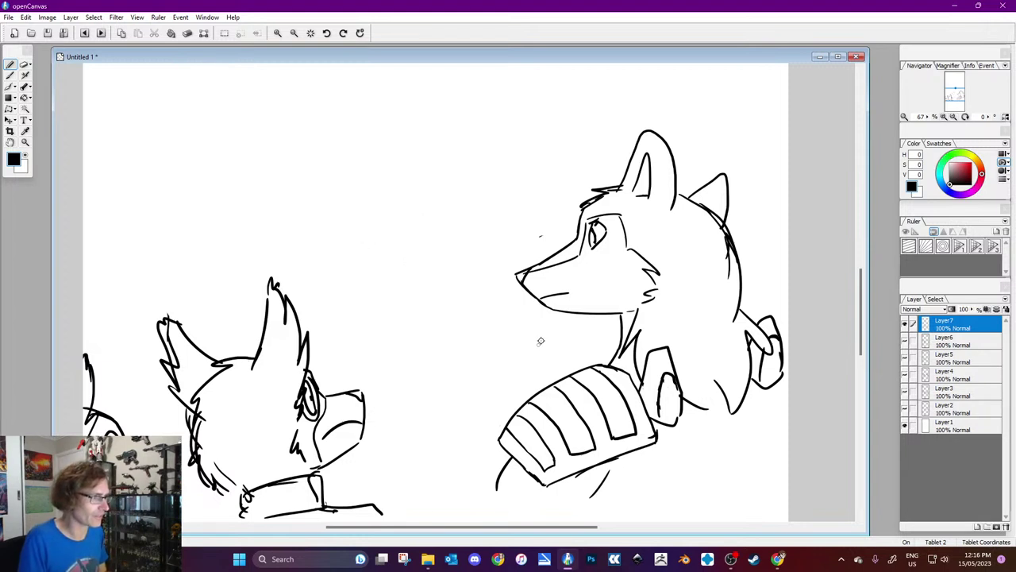
Step: Paint out the stray mark above the wolf's snout and the rough lines at its forehead and back of the head in white
key(x)
drag(537, 238, 512, 268)
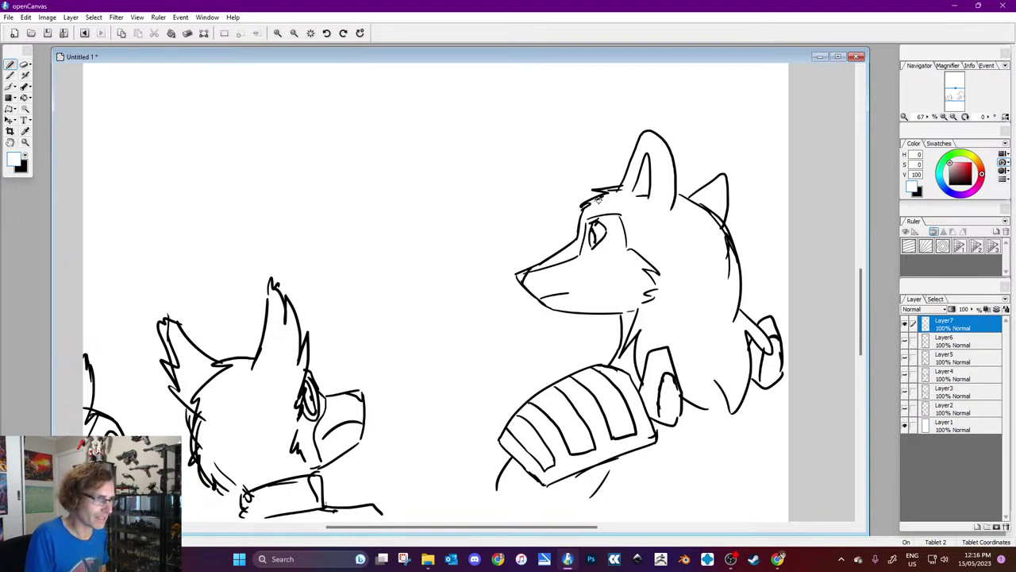
drag(597, 200, 626, 186)
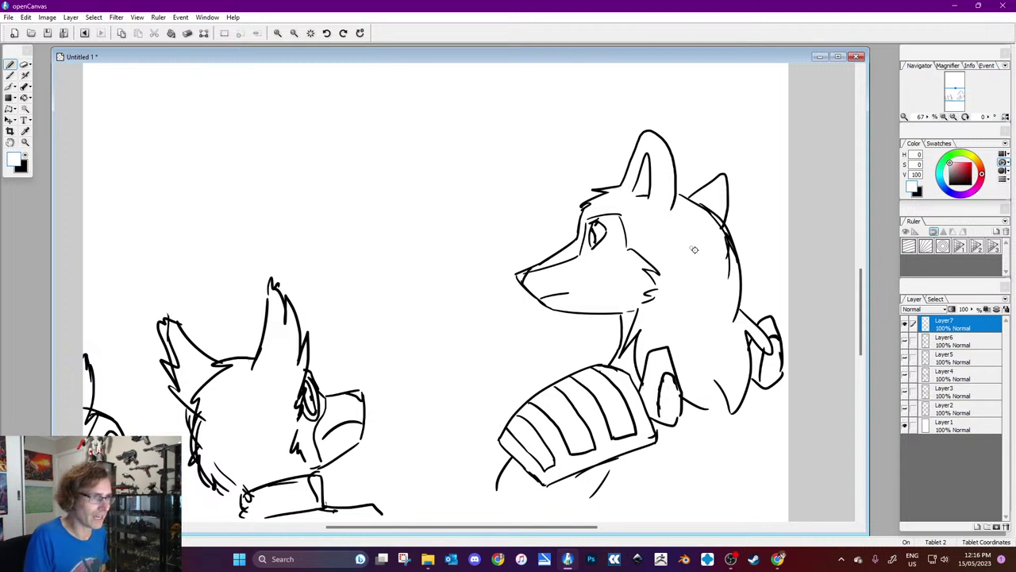
mouse_move(702, 215)
mouse_down()
mouse_move(728, 260)
mouse_move(724, 235)
mouse_move(727, 266)
mouse_up()
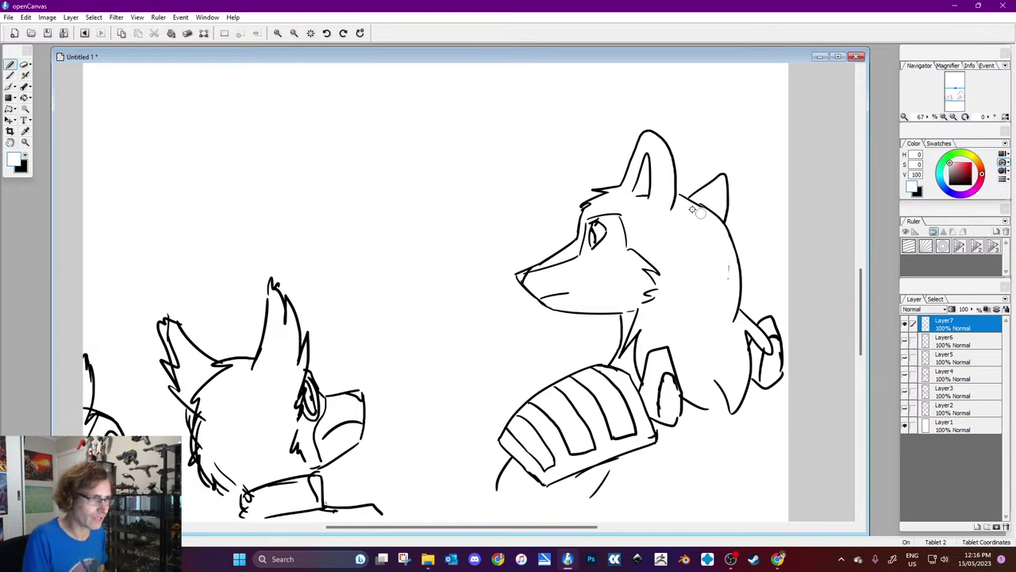
Step: Redraw the wolf's crown line between the ears in black and tidy the smaller character's far ear tip in white
key(x)
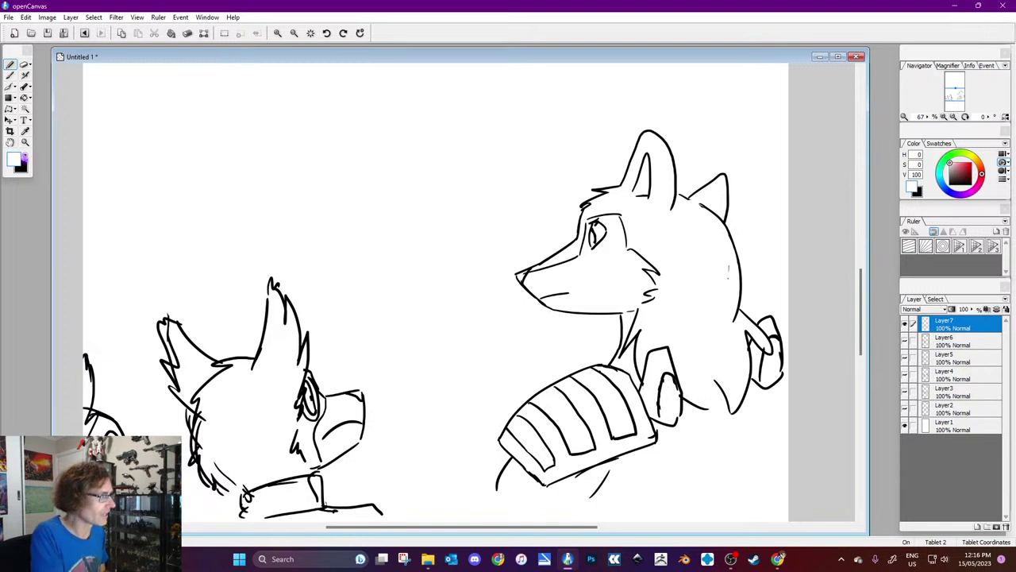
mouse_move(706, 208)
mouse_down()
mouse_move(673, 191)
mouse_move(645, 196)
mouse_up()
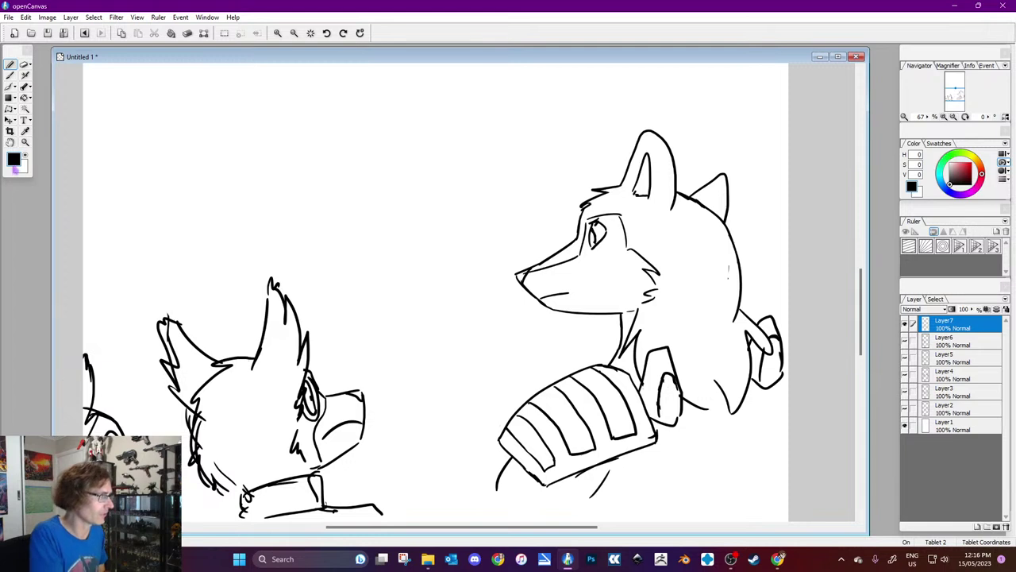
click(24, 164)
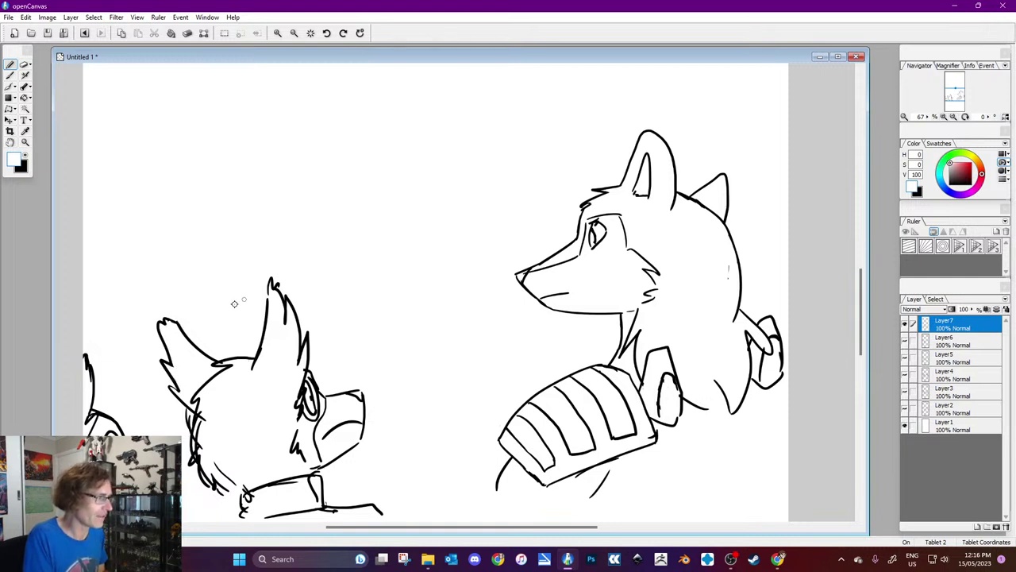
Step: Draw a rectangular monitor screen with a bevelled inner frame in black between the two characters
click(24, 158)
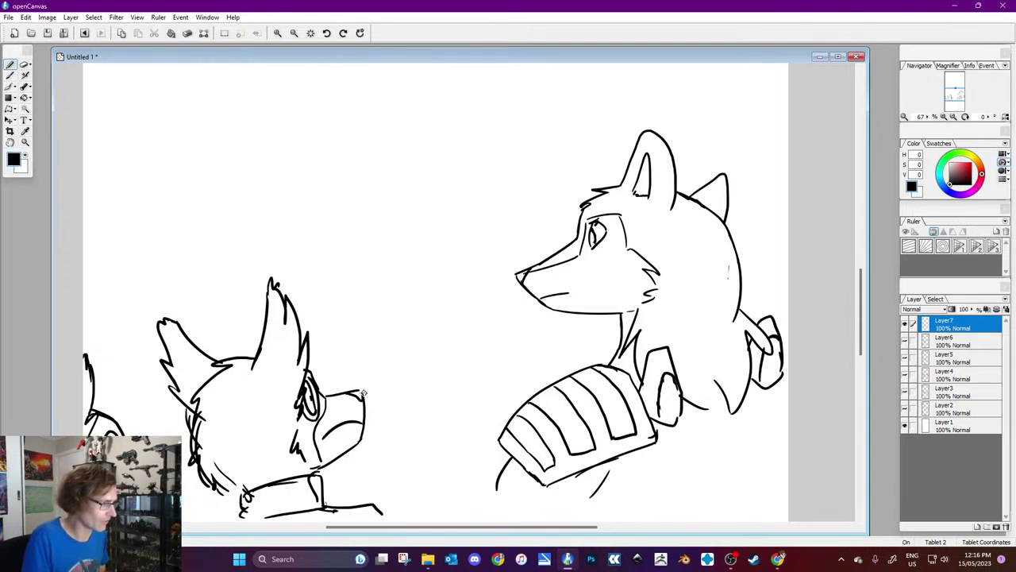
drag(394, 364, 480, 357)
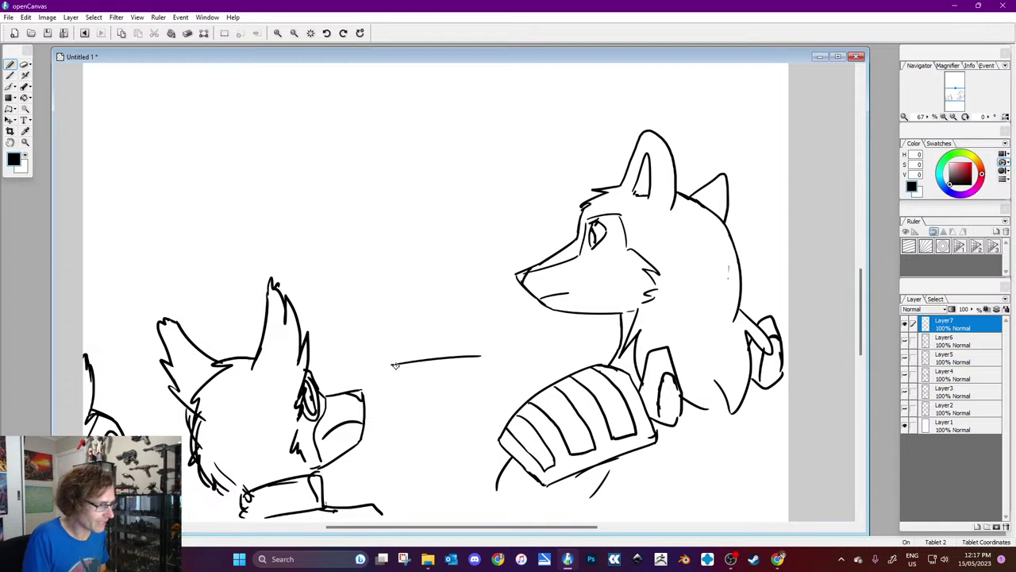
mouse_move(388, 369)
mouse_down()
mouse_move(388, 437)
mouse_move(486, 437)
mouse_up()
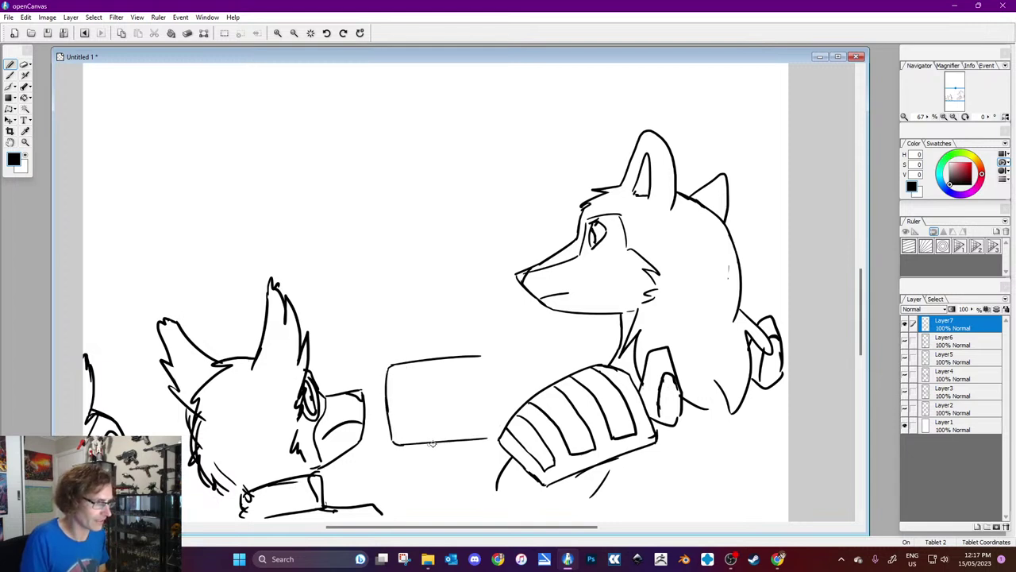
drag(491, 358, 492, 439)
mouse_move(380, 350)
mouse_down()
mouse_move(484, 339)
mouse_move(505, 369)
mouse_move(505, 340)
mouse_move(508, 414)
mouse_move(369, 351)
mouse_move(380, 459)
mouse_move(494, 443)
mouse_up()
drag(489, 359, 508, 342)
drag(375, 346, 387, 365)
drag(489, 446, 498, 430)
drag(394, 442, 381, 454)
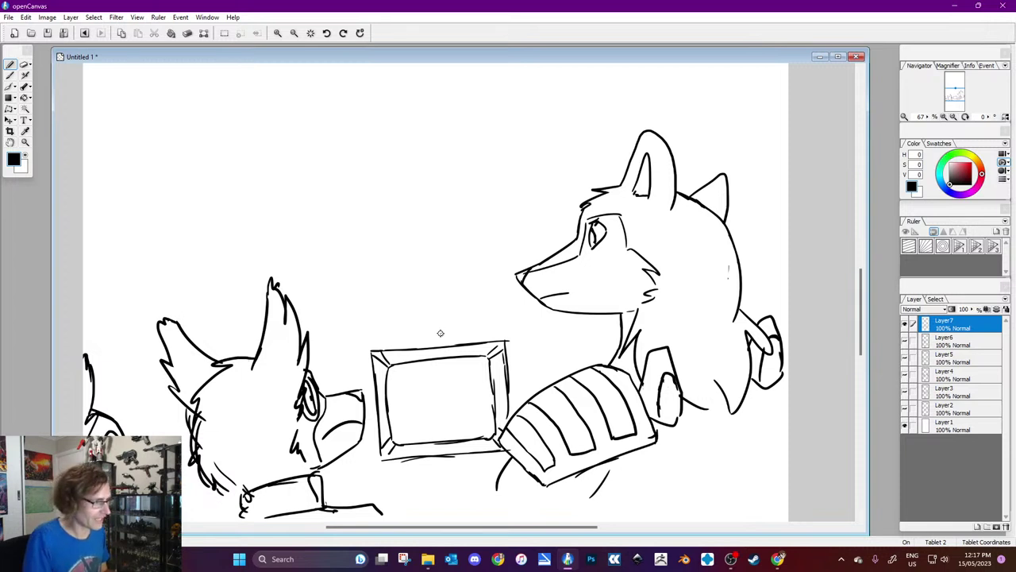
drag(505, 343, 494, 353)
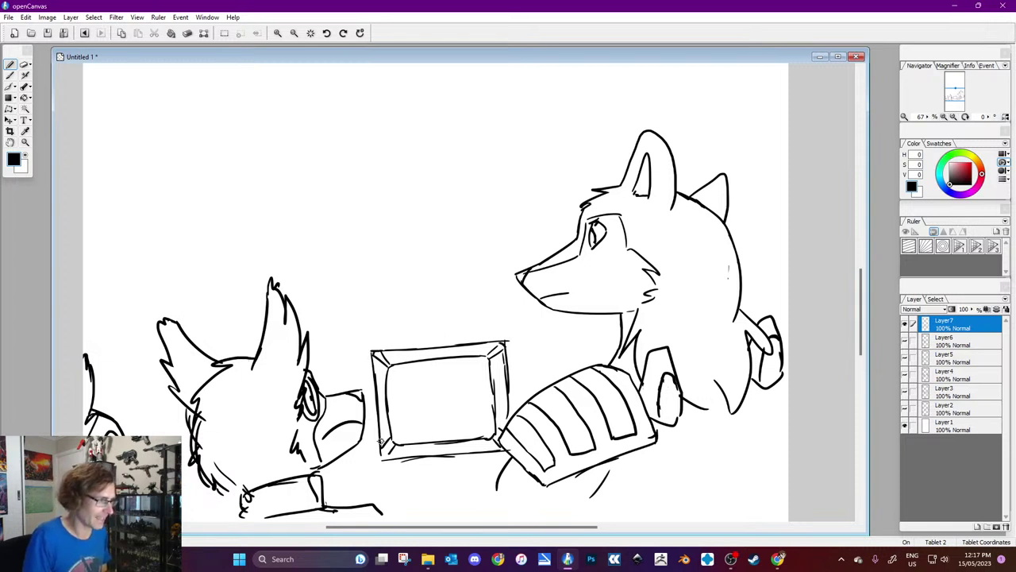
Step: Draw the monitor's outer casing with a visible side face around the bevelled frame
drag(362, 351, 368, 452)
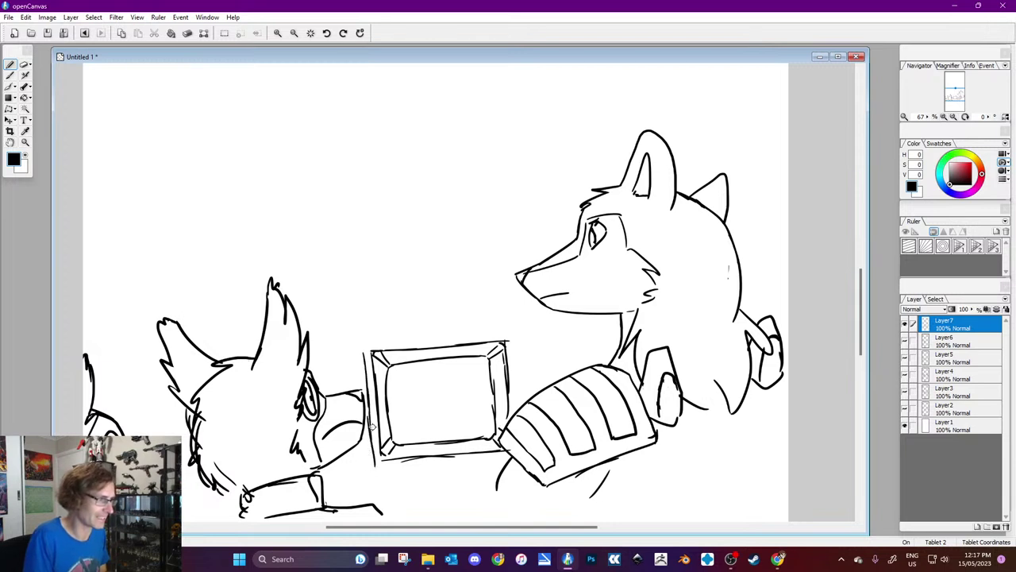
mouse_move(363, 341)
mouse_down()
mouse_move(514, 333)
mouse_move(520, 406)
mouse_up()
drag(373, 471, 510, 459)
mouse_move(378, 342)
mouse_down()
mouse_move(363, 358)
mouse_move(359, 422)
mouse_move(373, 469)
mouse_up()
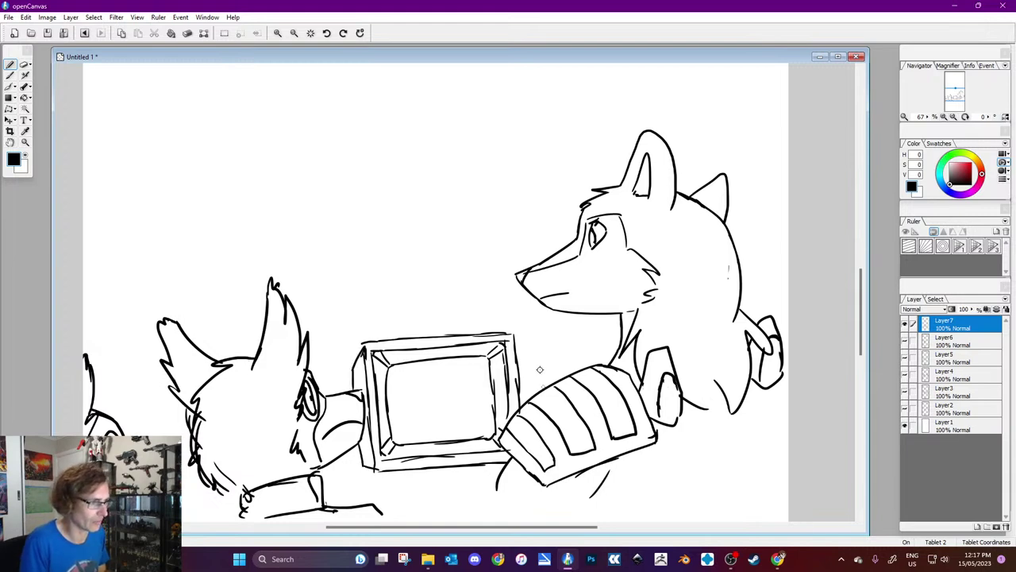
drag(512, 337, 509, 429)
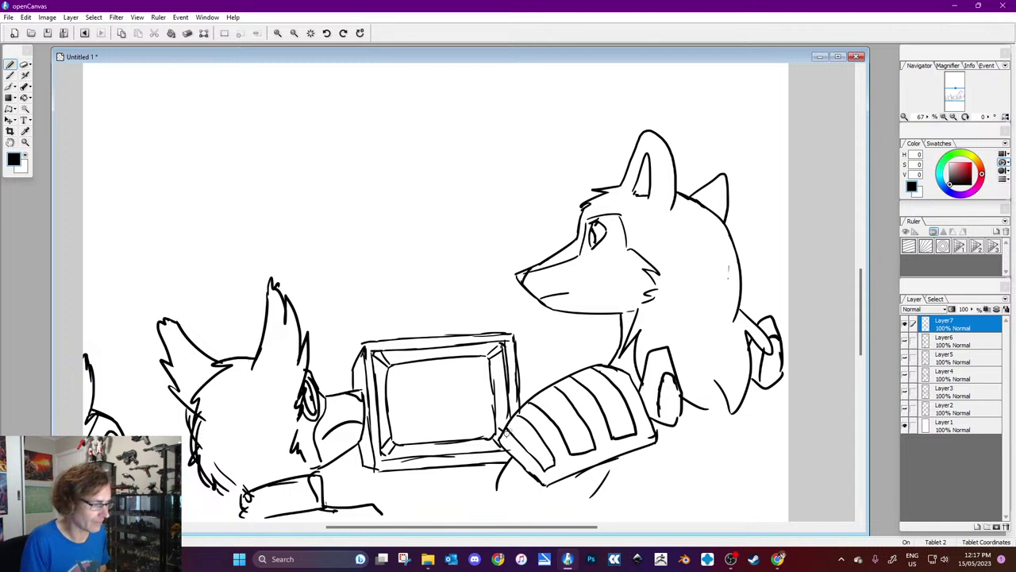
Step: Draw the desk lines below the monitor and fill its screen with curved grid lines and rows of scribbled text
mouse_move(389, 451)
mouse_down()
mouse_move(342, 484)
mouse_move(358, 472)
mouse_move(326, 477)
mouse_move(502, 456)
mouse_move(365, 486)
mouse_move(458, 479)
mouse_up()
drag(406, 377, 413, 443)
mouse_move(430, 364)
mouse_down()
mouse_move(442, 448)
mouse_move(468, 406)
mouse_move(472, 443)
mouse_up()
drag(486, 359, 489, 439)
mouse_move(385, 388)
mouse_down()
mouse_move(481, 378)
mouse_move(497, 398)
mouse_up()
drag(397, 422, 489, 419)
mouse_move(394, 373)
mouse_down()
mouse_move(443, 366)
mouse_move(433, 375)
mouse_up()
drag(397, 394, 430, 389)
drag(405, 405, 475, 389)
drag(425, 410, 446, 407)
drag(396, 421, 448, 418)
drag(400, 436, 433, 434)
Step: Draw curved lines behind the smaller character's head and add the wolf's back and body lines below the shoulder plate
drag(192, 412, 92, 377)
drag(102, 407, 191, 412)
drag(788, 382, 786, 397)
mouse_move(639, 451)
mouse_down()
mouse_move(645, 492)
mouse_move(671, 520)
mouse_up()
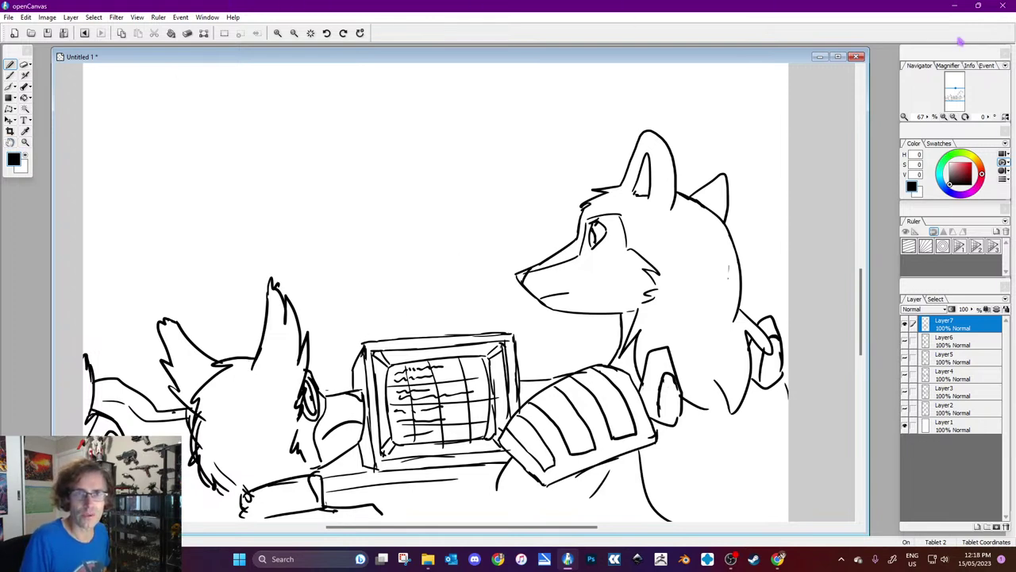
click(782, 556)
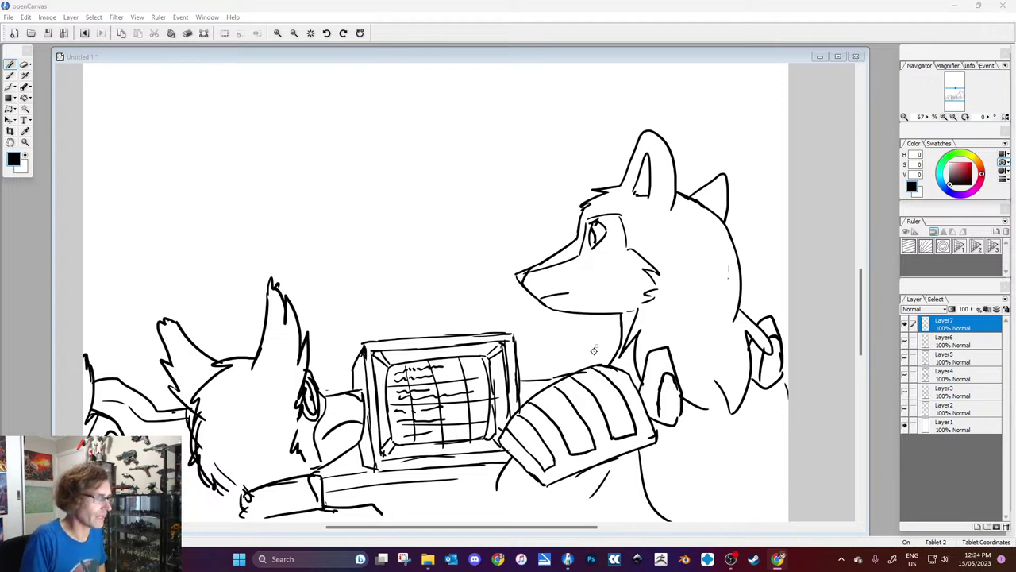
Step: Touch up the wolf's shoulder plate in white and redraw the lower fur tips of its mane in black
click(24, 154)
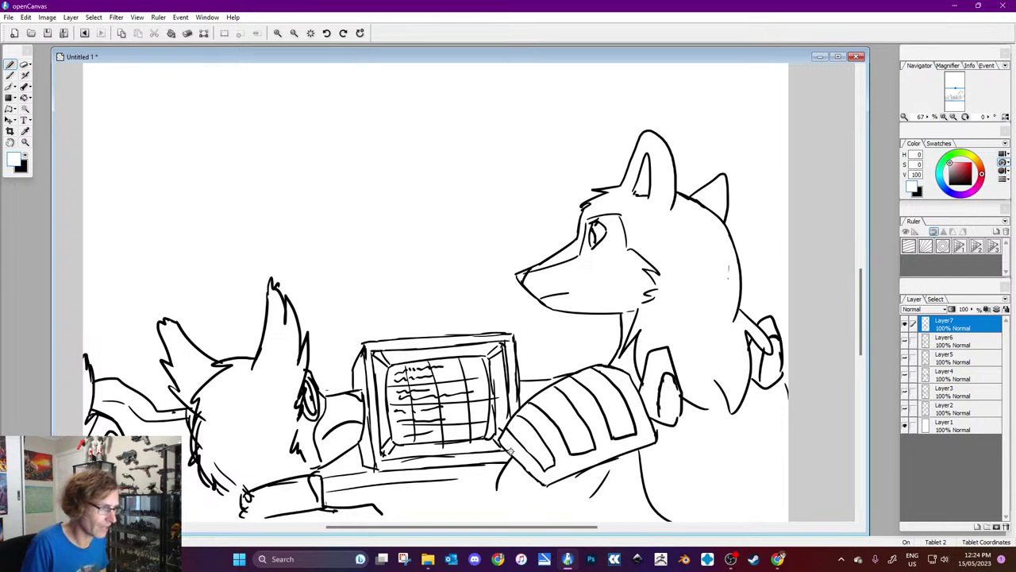
click(22, 163)
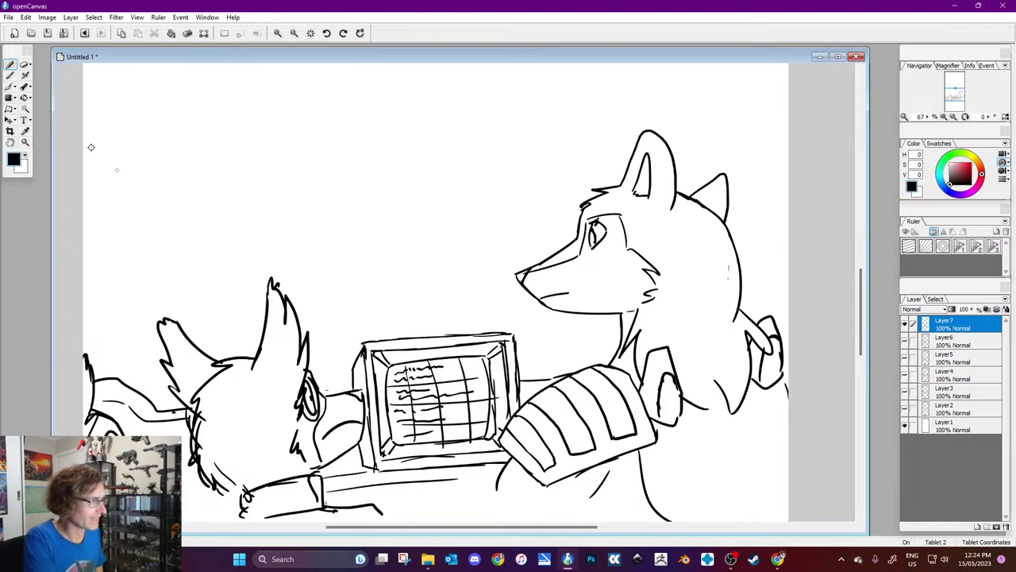
click(21, 167)
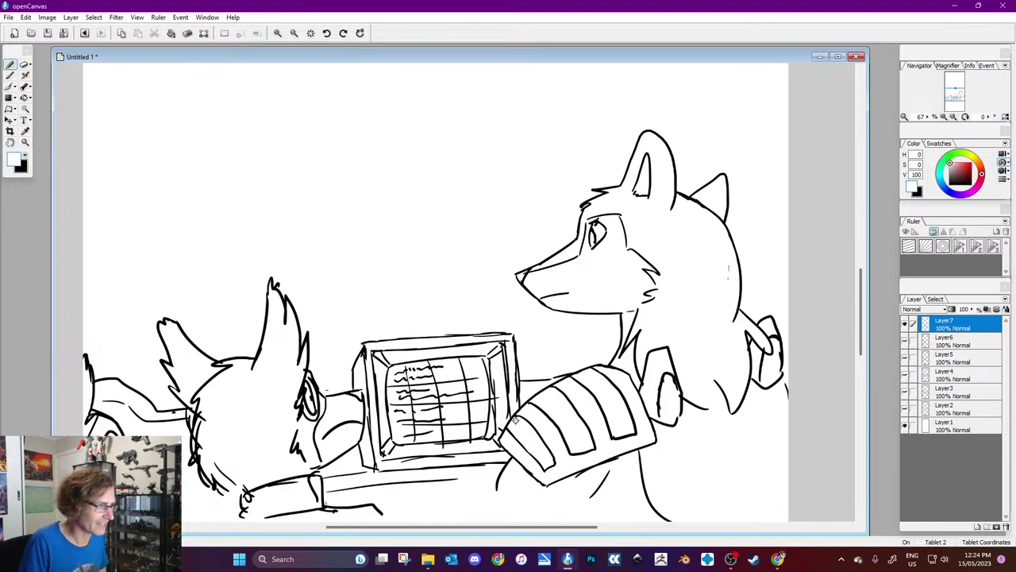
click(26, 159)
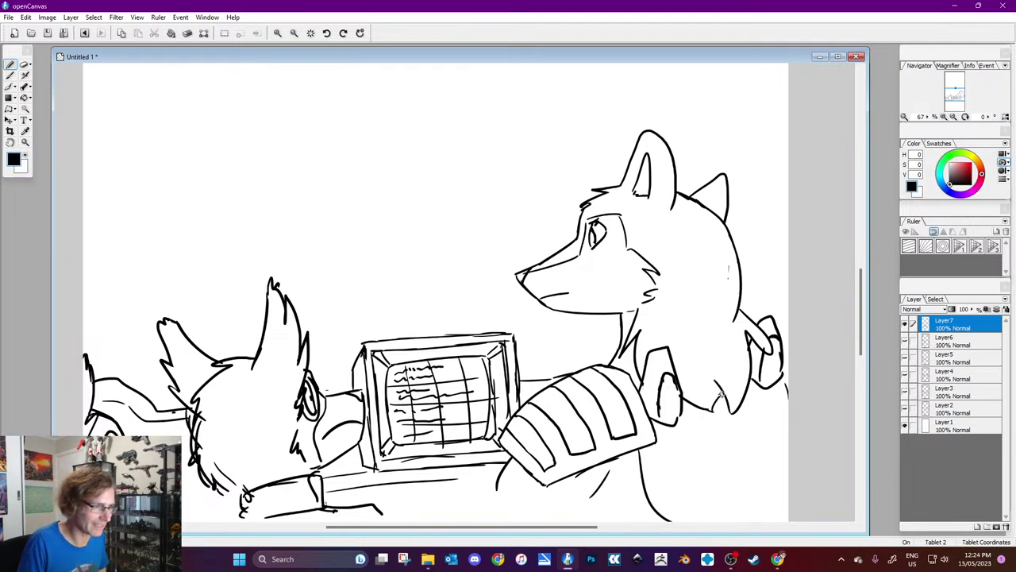
Step: Clean up the wolf's collar piece and the stray marks in its mane in white, and refine its nose
click(25, 157)
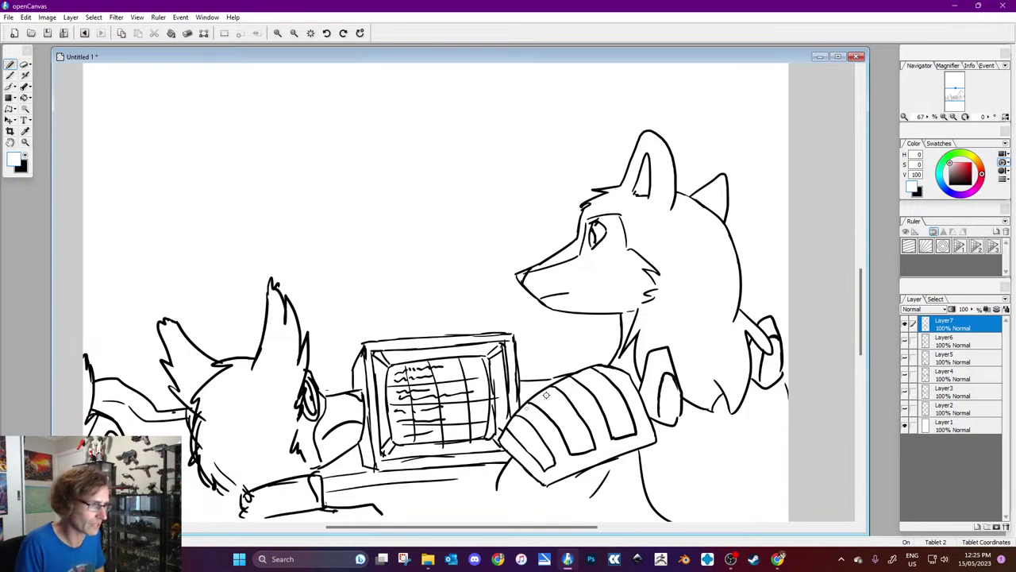
click(29, 155)
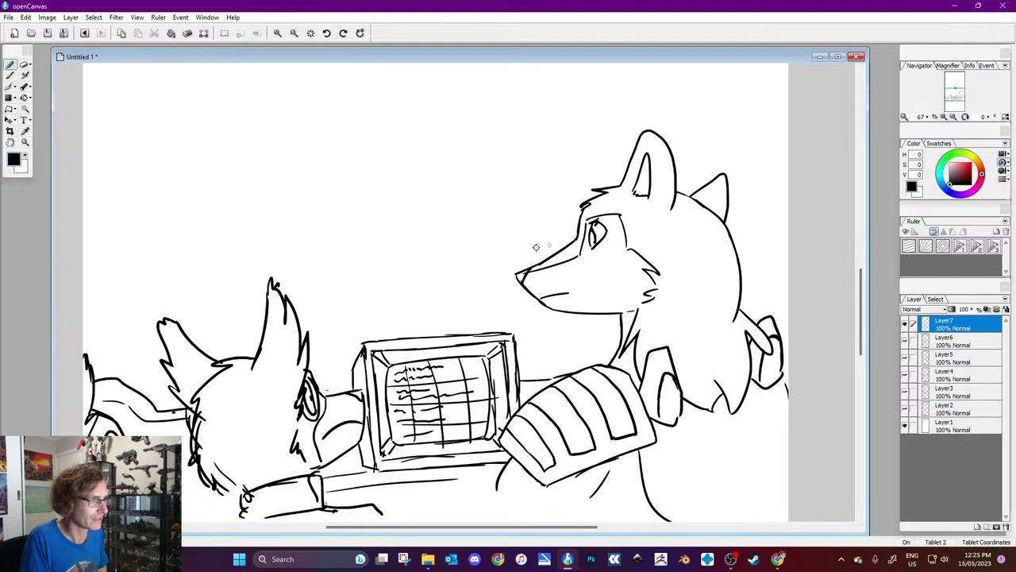
click(27, 155)
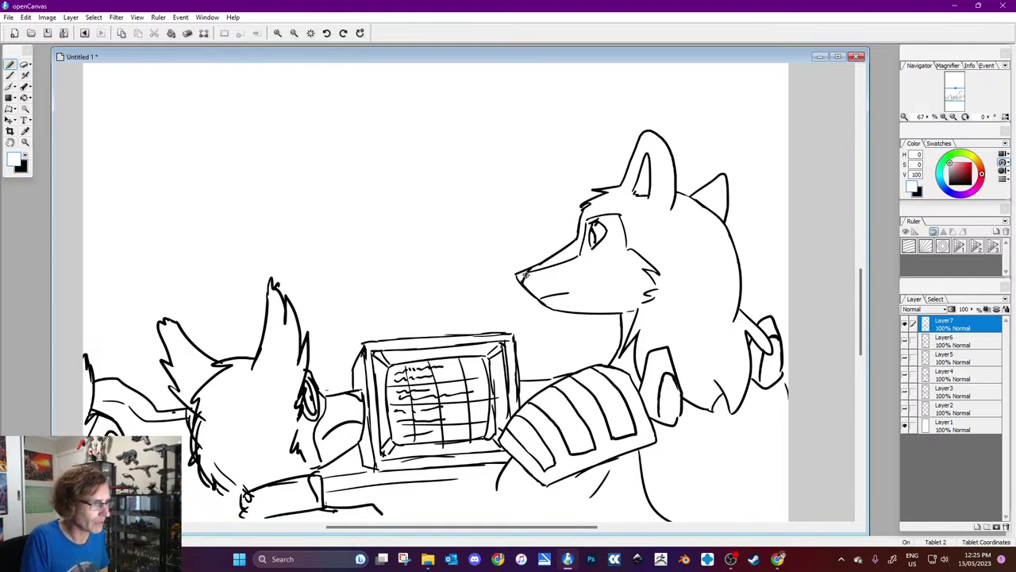
click(22, 157)
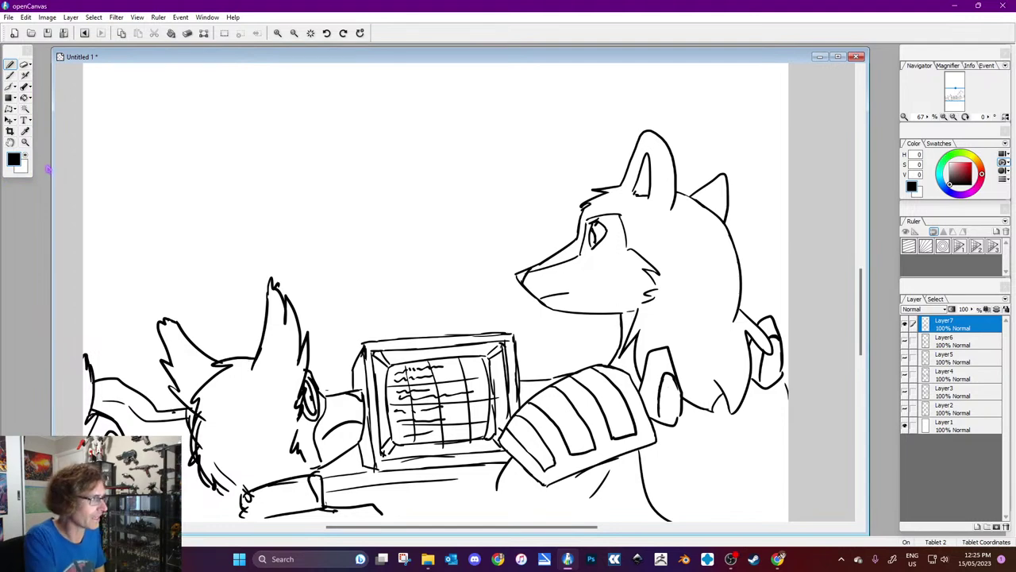
Step: Clean up the smaller character's back fur and collar in white, and redraw its lower fur edge and jaw line in black
click(26, 155)
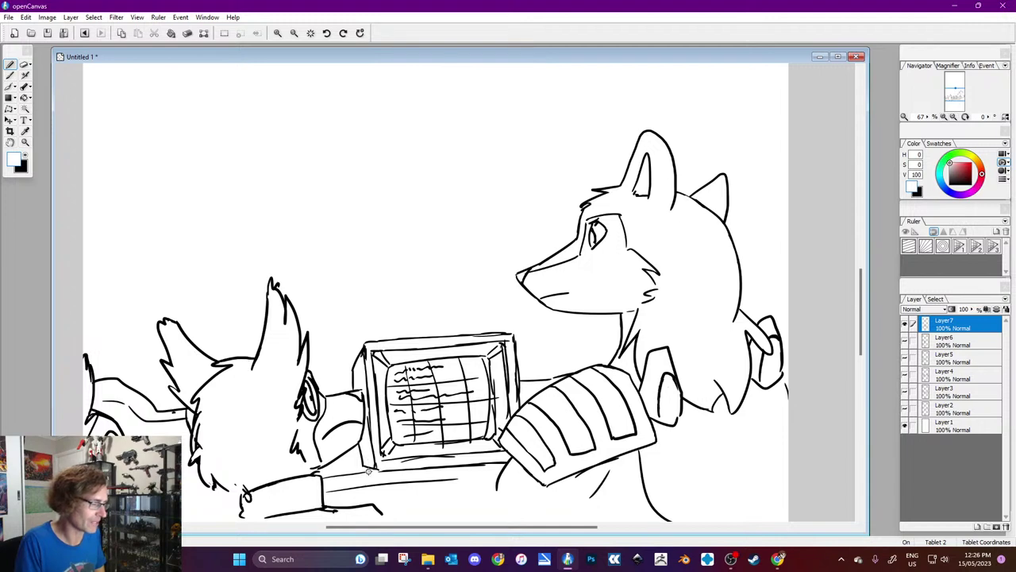
key(x)
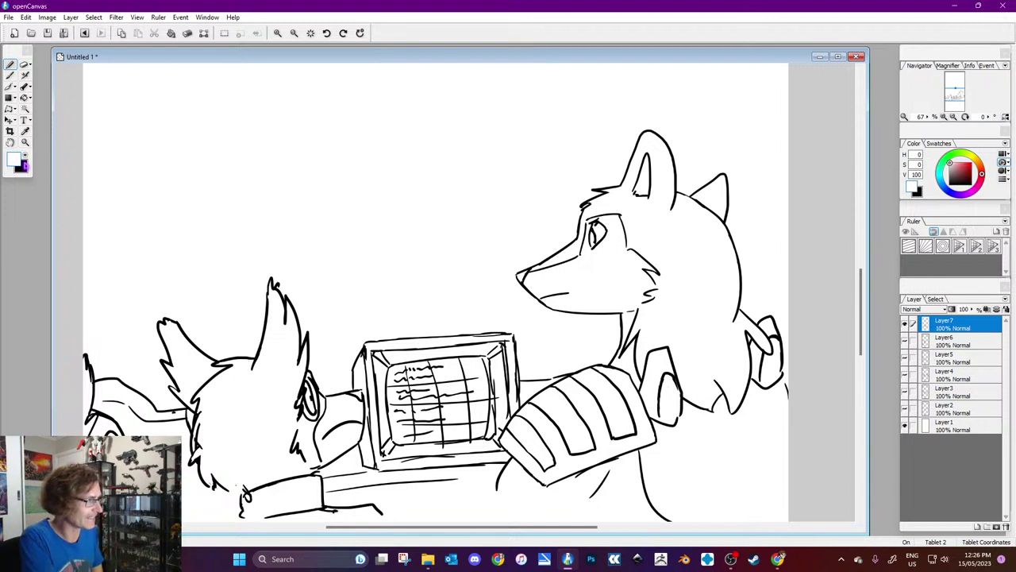
drag(213, 480, 235, 493)
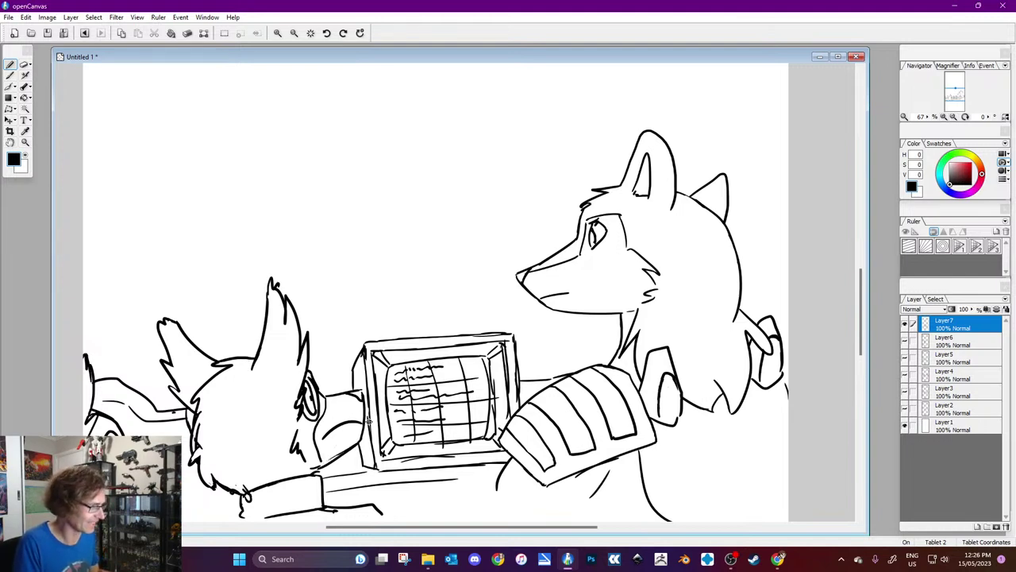
key(ctrl+z)
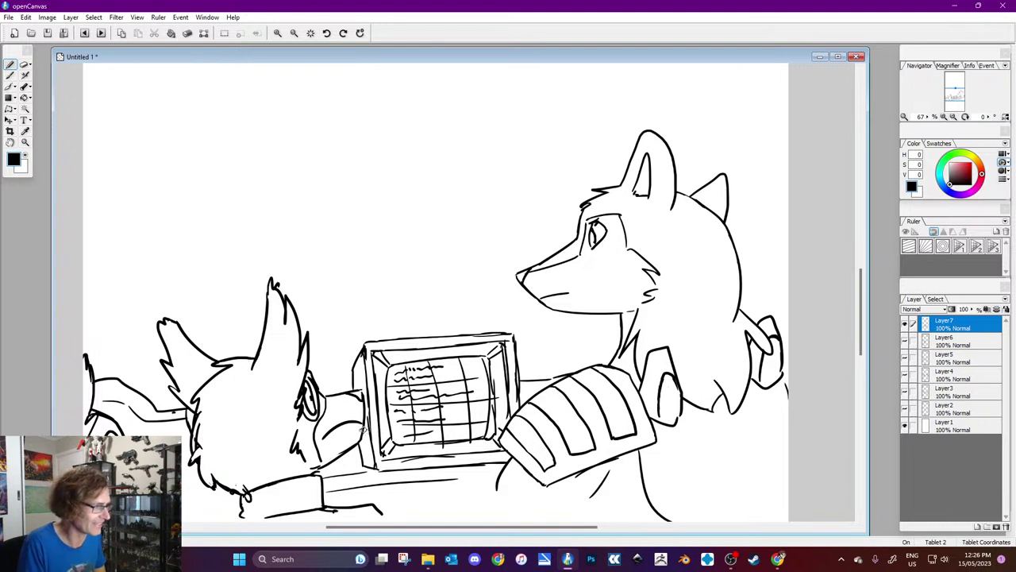
key(ctrl+y)
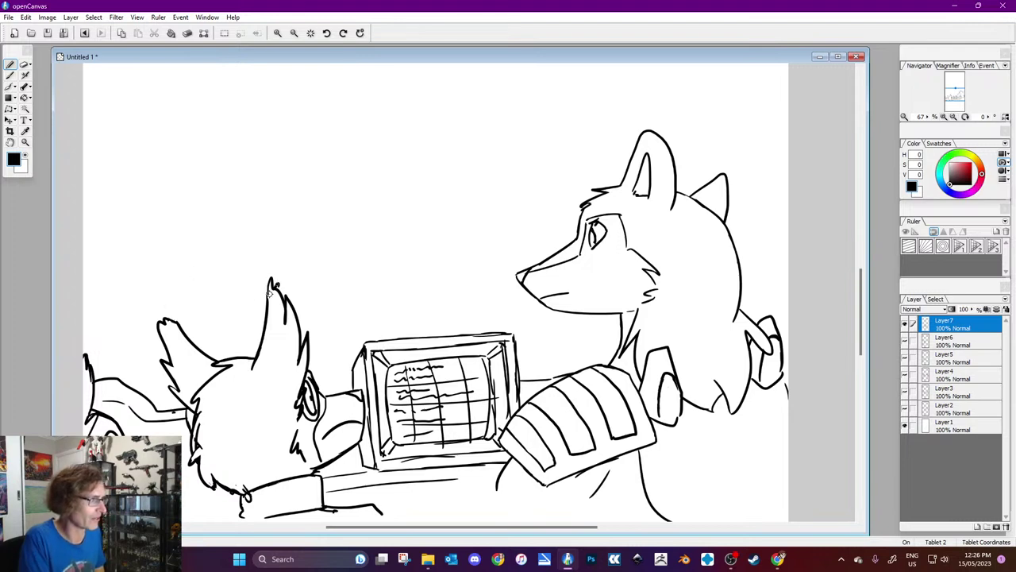
Step: Strengthen the wolf's back line at the canvas edge and the base of its collar piece in black, with small white touch-ups
drag(783, 381, 789, 407)
drag(679, 413, 657, 422)
click(22, 164)
click(513, 372)
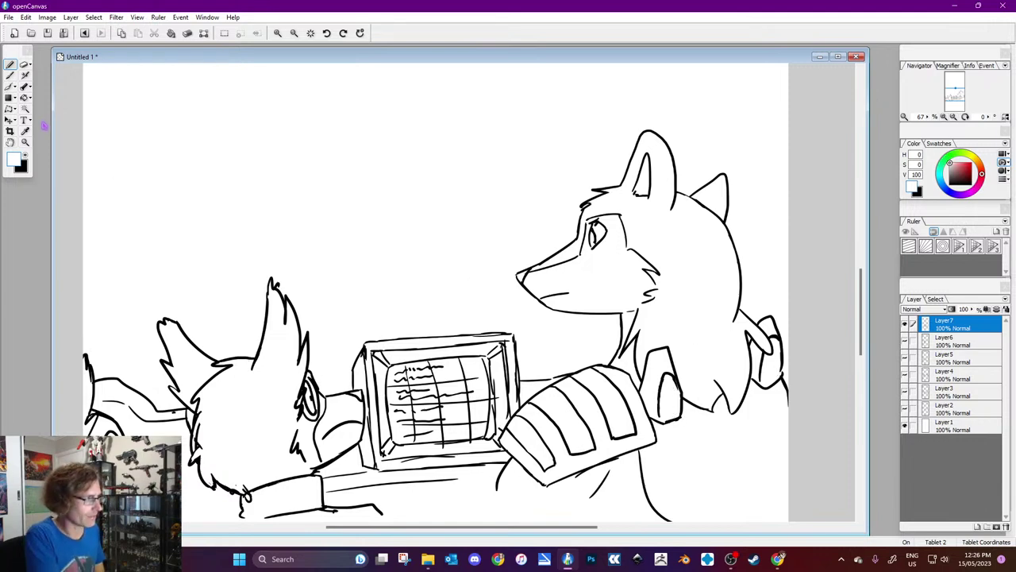
click(24, 167)
click(489, 215)
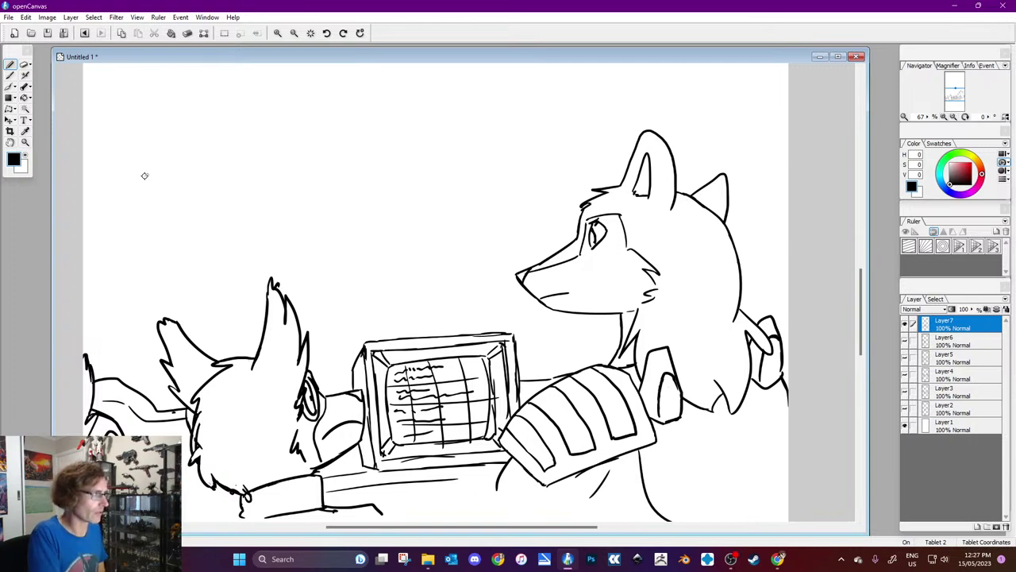
Step: Draw the wall corner and angled panel lines in black in the background behind the smaller character
drag(131, 191, 135, 63)
key(ctrl+z)
drag(129, 194, 127, 49)
drag(127, 193, 183, 265)
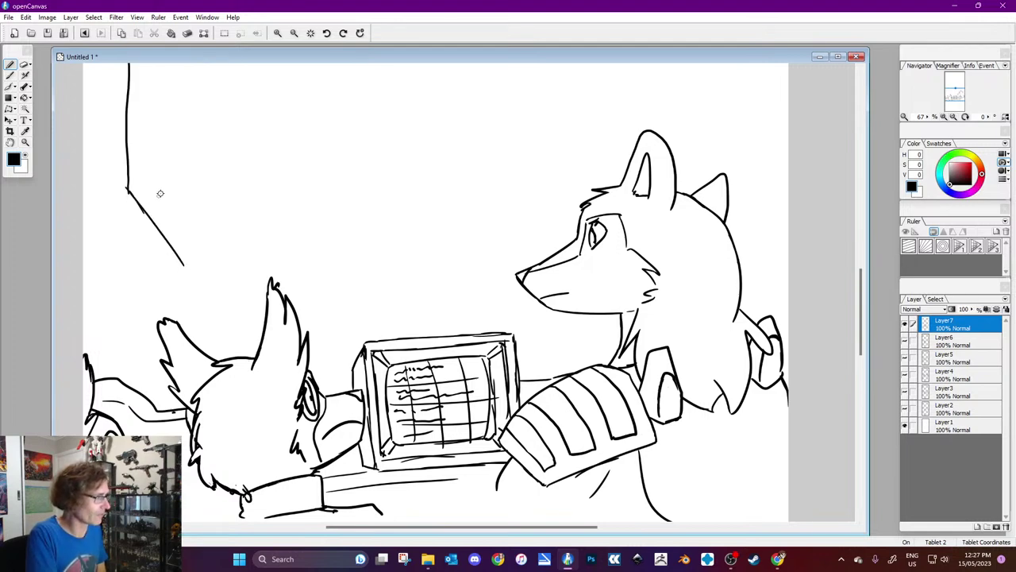
drag(127, 191, 83, 201)
drag(184, 266, 83, 349)
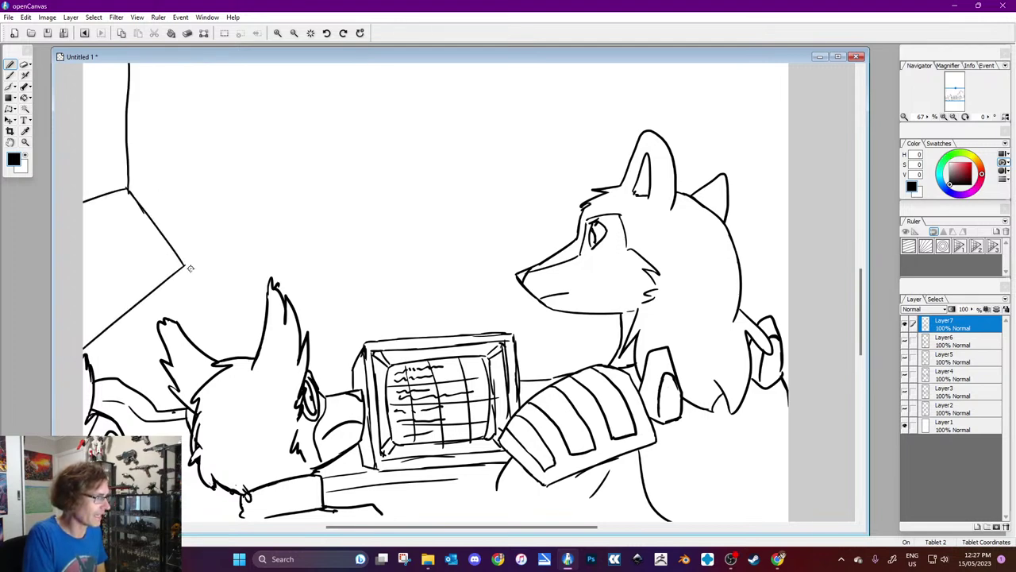
drag(184, 266, 221, 264)
Step: Draw a small flat slab above the smaller character's head and a larger perspective box on top of it
mouse_move(236, 179)
mouse_down()
mouse_move(193, 210)
mouse_move(277, 207)
mouse_move(235, 184)
mouse_move(294, 180)
mouse_up()
mouse_move(192, 213)
mouse_down()
mouse_move(282, 216)
mouse_move(300, 175)
mouse_up()
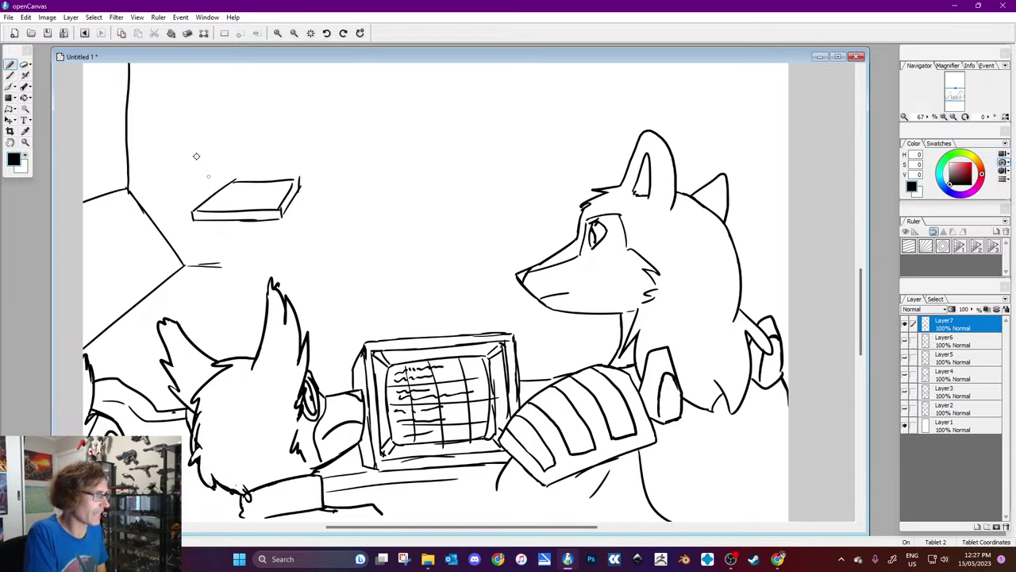
mouse_move(178, 159)
mouse_down()
mouse_move(181, 179)
mouse_move(300, 156)
mouse_up()
mouse_move(177, 183)
mouse_down()
mouse_move(312, 174)
mouse_move(177, 184)
mouse_up()
mouse_move(291, 154)
mouse_down()
mouse_move(177, 161)
mouse_move(310, 162)
mouse_move(352, 115)
mouse_up()
mouse_move(180, 158)
mouse_down()
mouse_move(211, 135)
mouse_move(261, 120)
mouse_move(227, 125)
mouse_move(338, 117)
mouse_move(257, 121)
mouse_up()
mouse_move(314, 176)
mouse_down()
mouse_move(350, 150)
mouse_move(360, 120)
mouse_move(316, 171)
mouse_up()
Step: Add three banded cylindrical barrels rising from the box's rear edge, and strengthen the box's corner and barrel lines
mouse_move(297, 121)
mouse_down()
mouse_move(329, 116)
mouse_move(238, 126)
mouse_move(306, 118)
mouse_move(356, 76)
mouse_up()
mouse_move(332, 116)
mouse_down()
mouse_move(367, 76)
mouse_move(350, 88)
mouse_move(362, 95)
mouse_up()
mouse_move(265, 121)
mouse_down()
mouse_move(299, 89)
mouse_move(289, 121)
mouse_move(317, 83)
mouse_move(229, 125)
mouse_move(262, 100)
mouse_up()
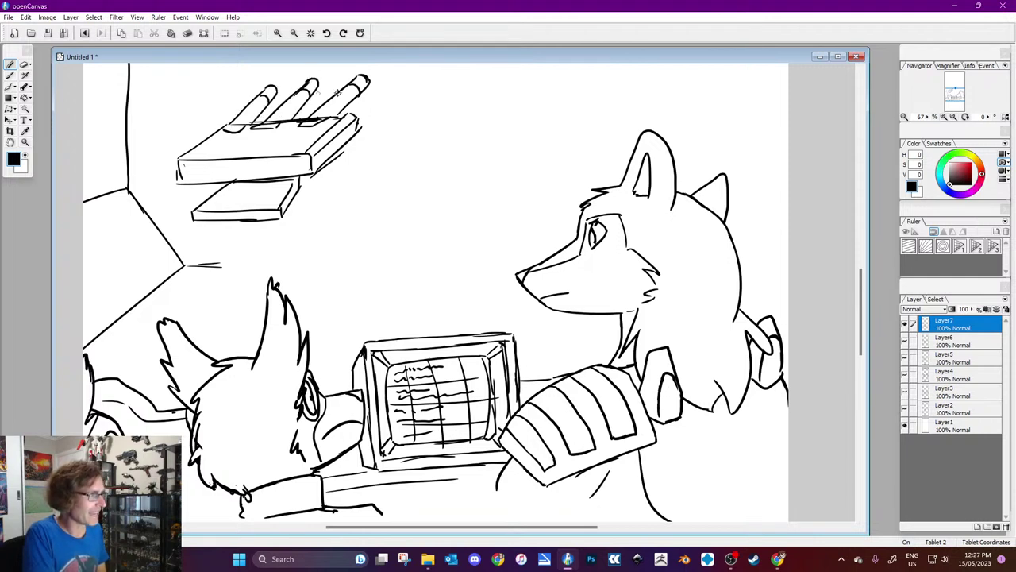
drag(341, 116, 232, 126)
mouse_move(340, 124)
mouse_down()
mouse_move(350, 112)
mouse_move(304, 117)
mouse_up()
drag(174, 163, 177, 179)
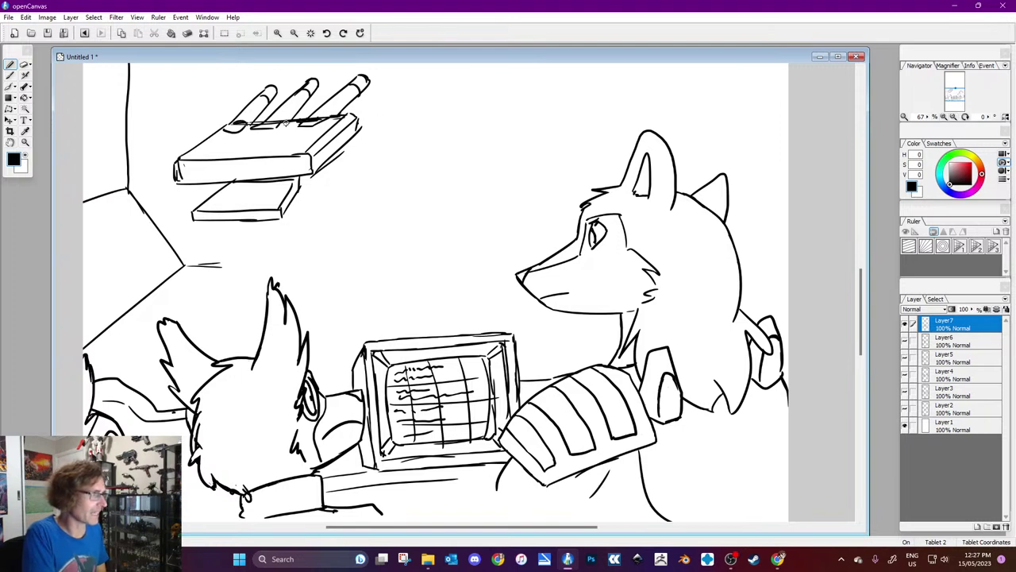
drag(305, 81, 288, 96)
Step: Clean up the box's edges in white, and draw a round swivel and a wider sloped base beneath it in black
key(x)
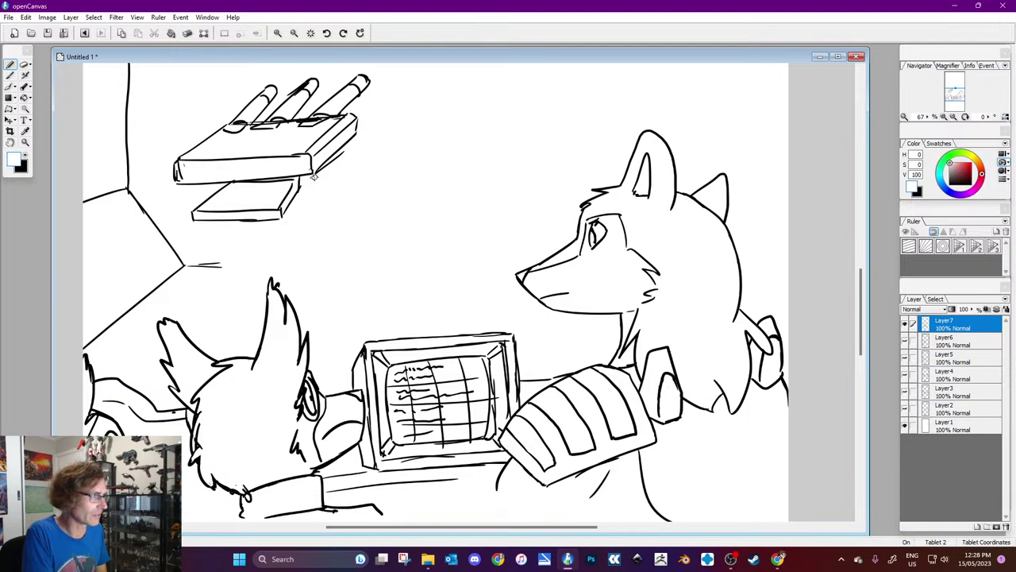
drag(354, 145, 326, 167)
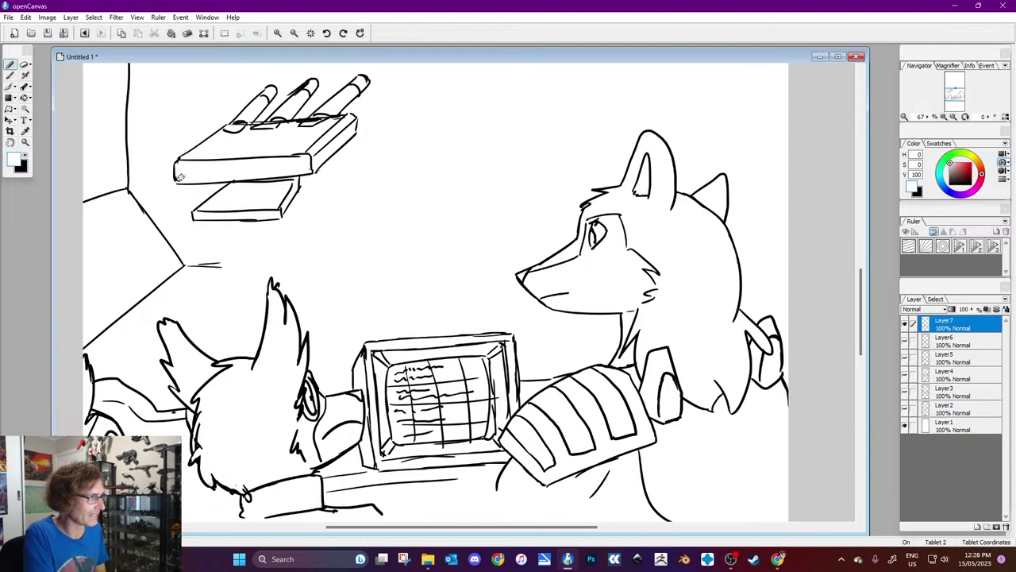
click(25, 156)
mouse_move(229, 182)
mouse_down()
mouse_move(231, 197)
mouse_move(272, 181)
mouse_move(234, 187)
mouse_move(181, 227)
mouse_move(194, 249)
mouse_move(286, 249)
mouse_move(292, 230)
mouse_up()
mouse_move(189, 221)
mouse_down()
mouse_move(286, 225)
mouse_move(311, 188)
mouse_move(284, 216)
mouse_move(328, 209)
mouse_move(289, 249)
mouse_up()
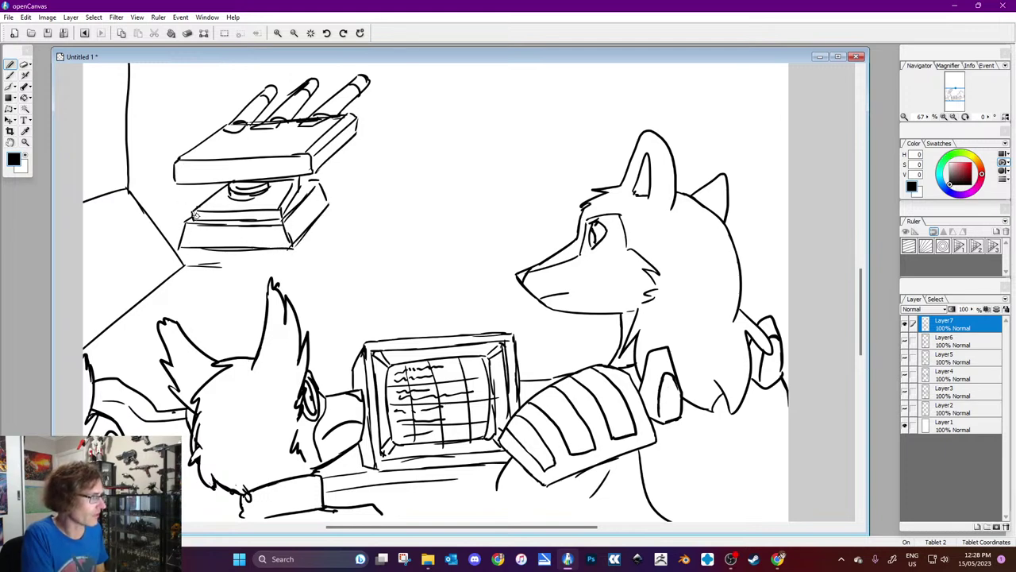
Step: Touch up the turret's box corners, barrels and barrel bases, alternating white and black
click(27, 155)
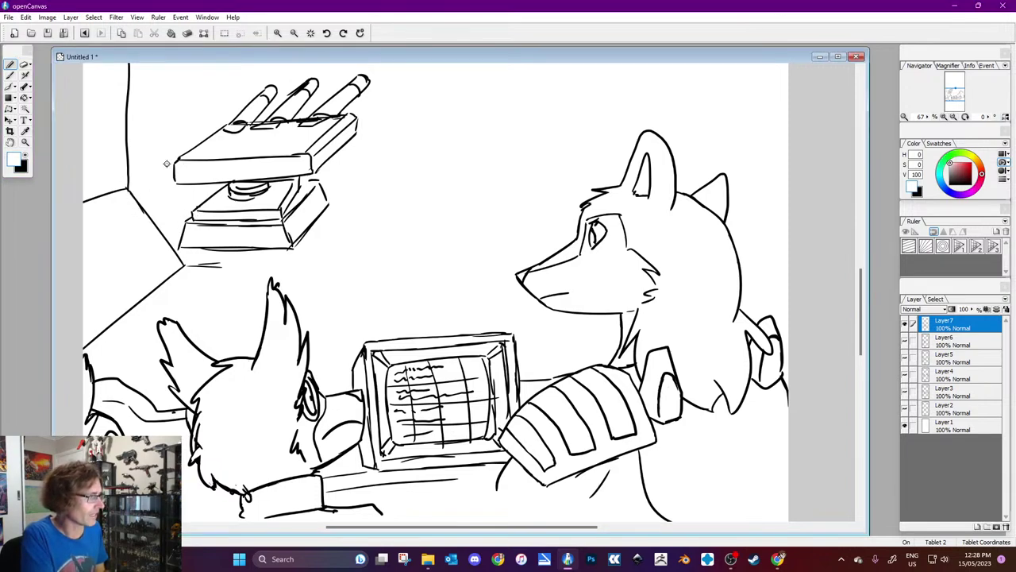
click(30, 152)
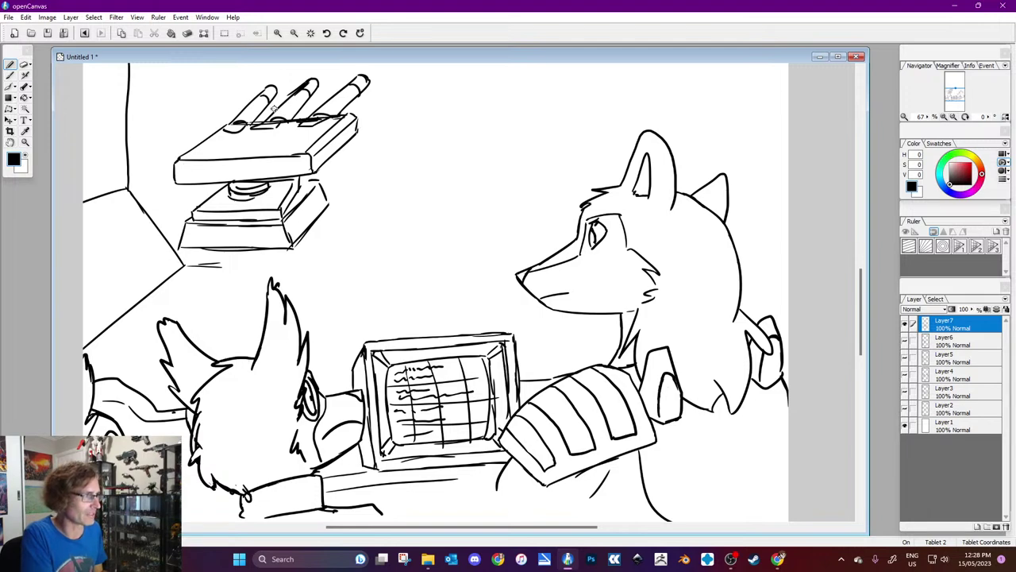
click(30, 153)
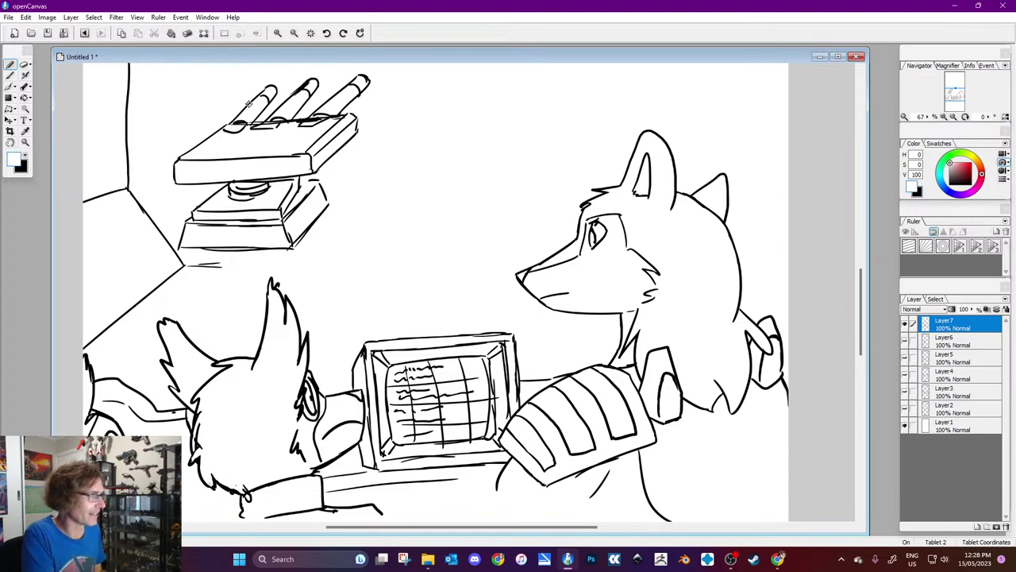
click(28, 155)
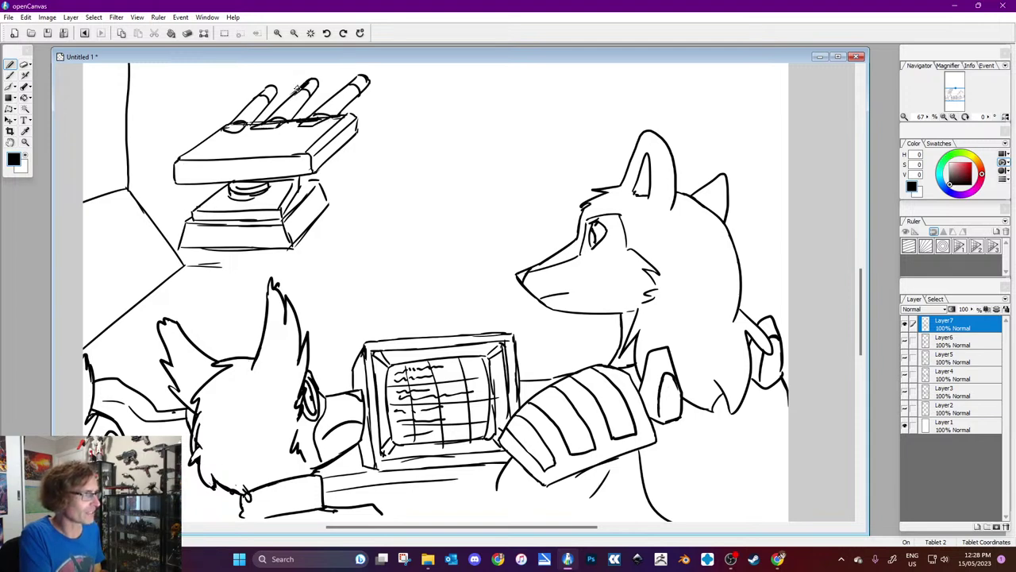
click(30, 161)
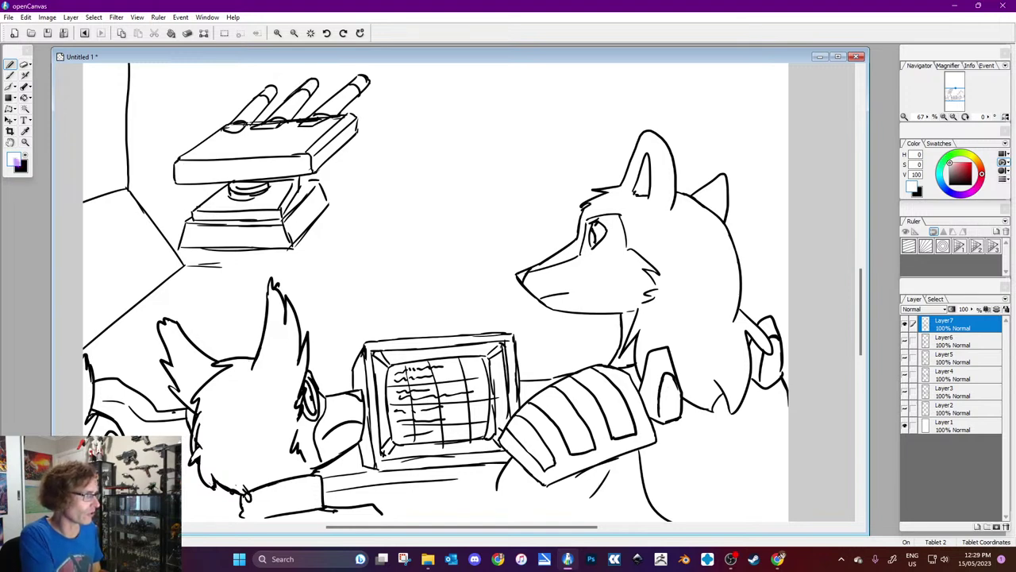
click(31, 162)
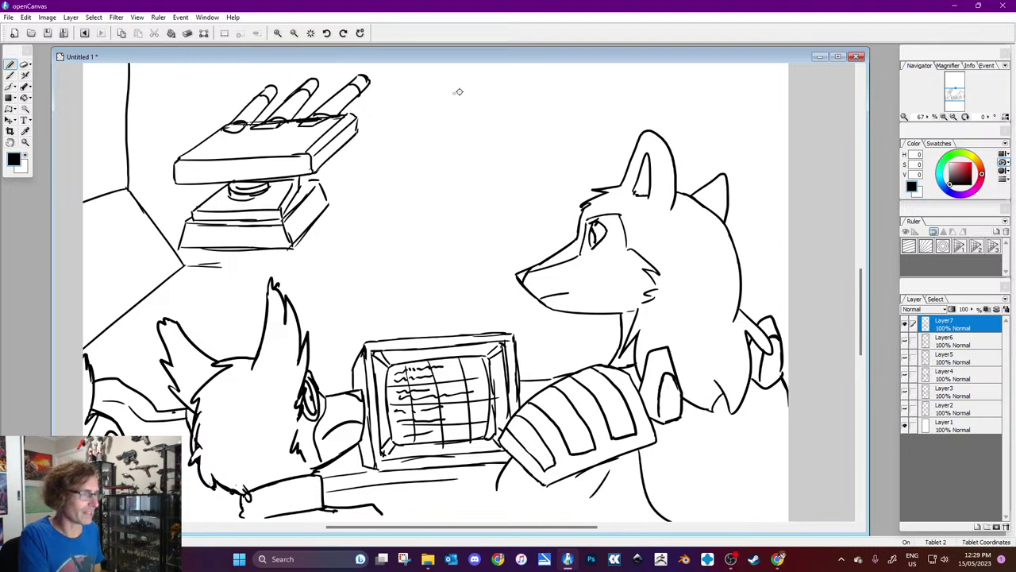
Step: Draw a short cylindrical mount at the canvas's upper edge with a round pivot and shaded inner circle below it
mouse_move(472, 75)
mouse_down()
mouse_move(475, 63)
mouse_move(477, 79)
mouse_move(514, 76)
mouse_move(513, 64)
mouse_up()
mouse_move(472, 77)
mouse_down()
mouse_move(471, 67)
mouse_move(515, 65)
mouse_up()
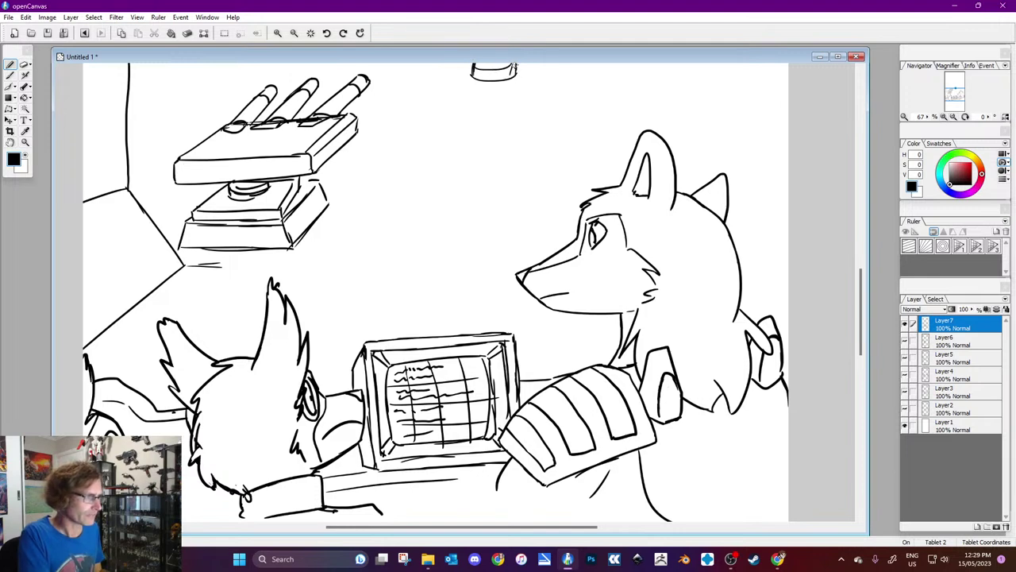
mouse_move(465, 89)
mouse_down()
mouse_move(487, 93)
mouse_move(476, 87)
mouse_move(488, 103)
mouse_move(502, 97)
mouse_up()
key(x)
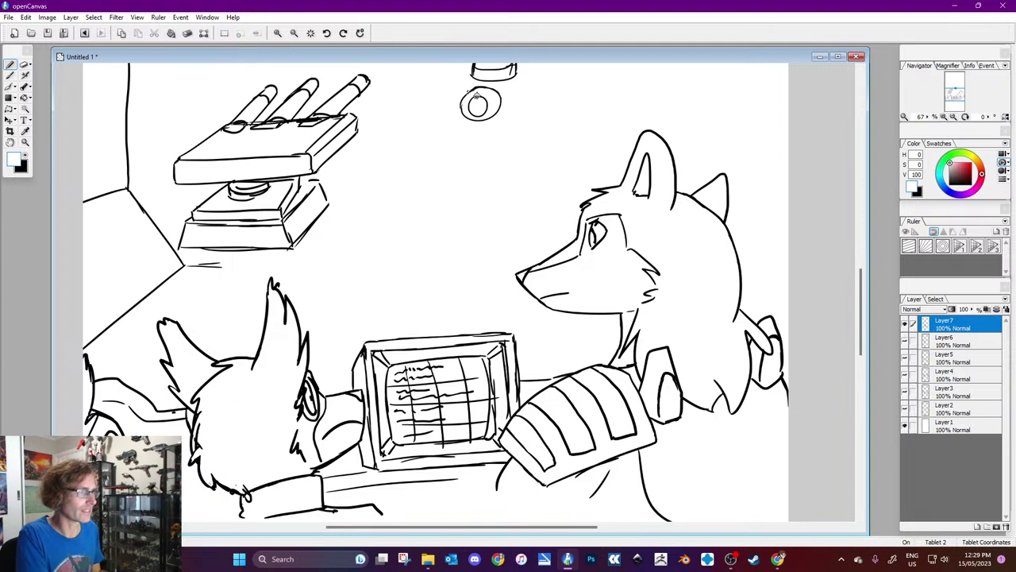
key(x)
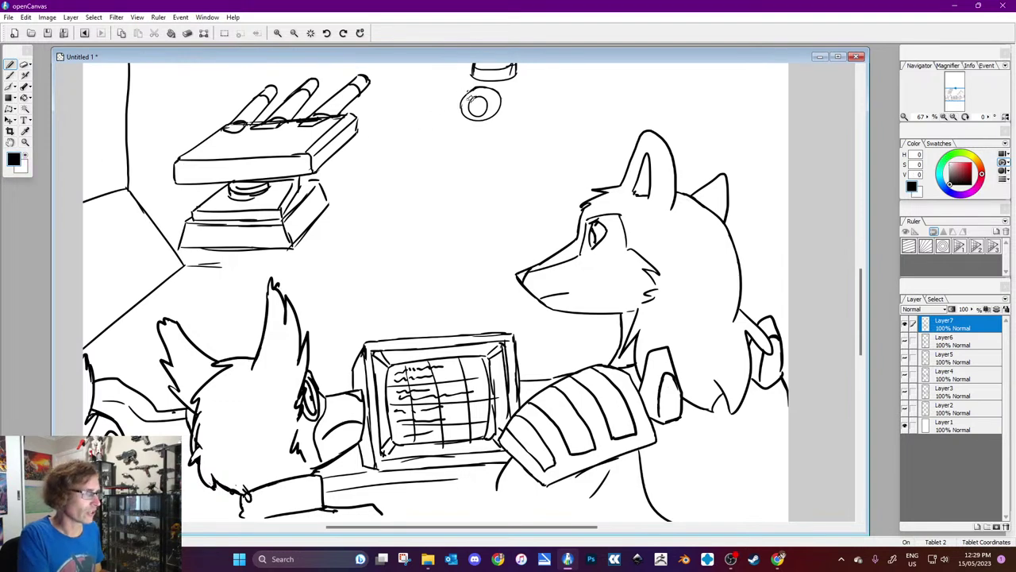
drag(476, 97, 483, 106)
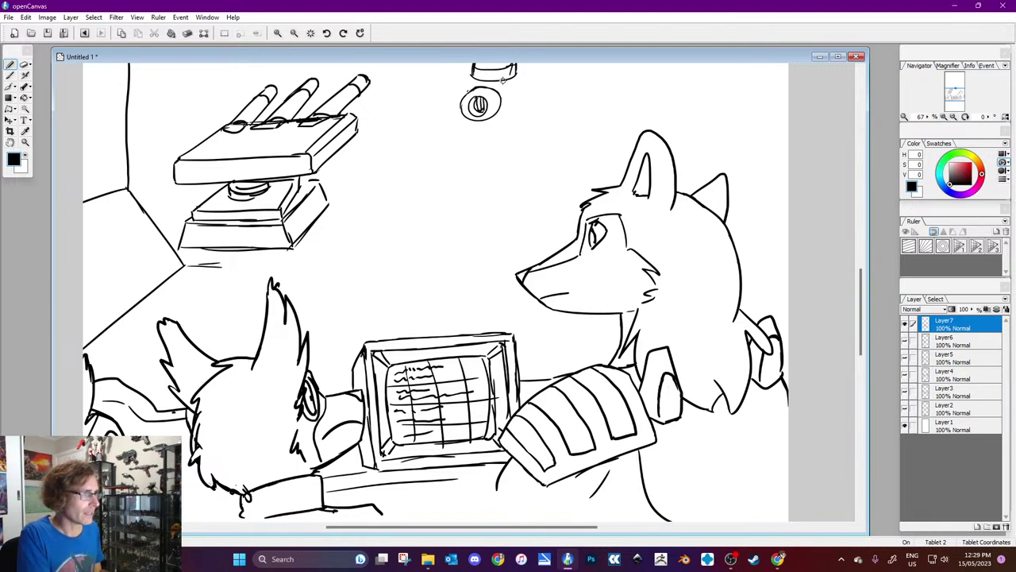
Step: Draw the hanging device's angular housing around the pivot, with two splayed front legs and a receding side panel
drag(544, 64, 510, 83)
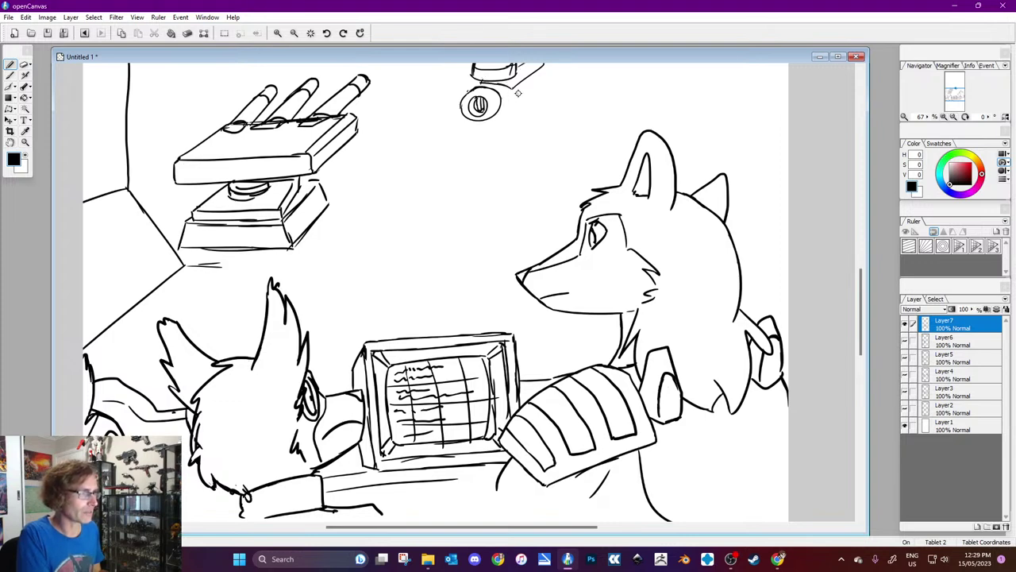
drag(515, 100, 528, 163)
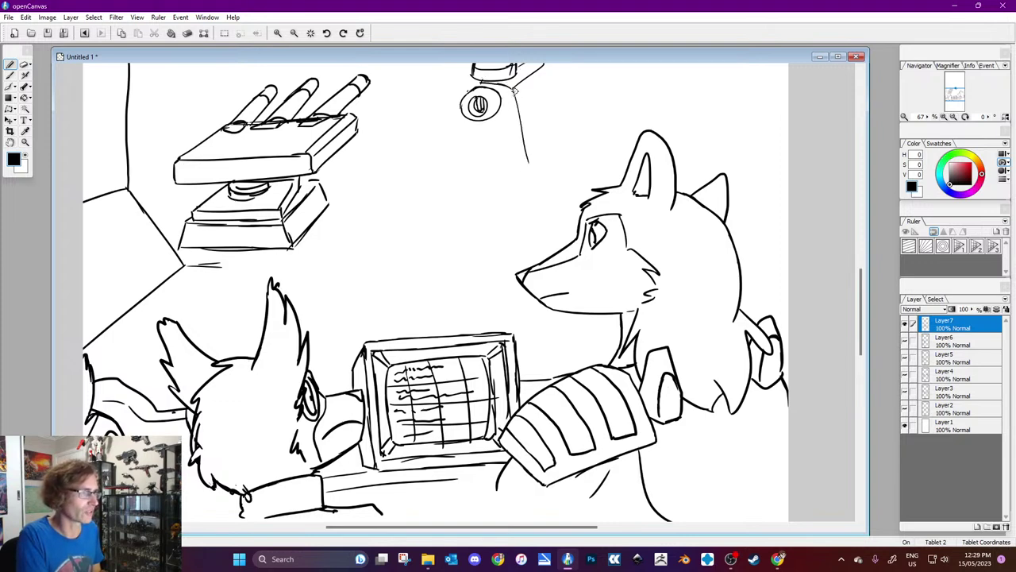
mouse_move(517, 105)
mouse_down()
mouse_move(548, 143)
mouse_move(573, 105)
mouse_move(578, 64)
mouse_up()
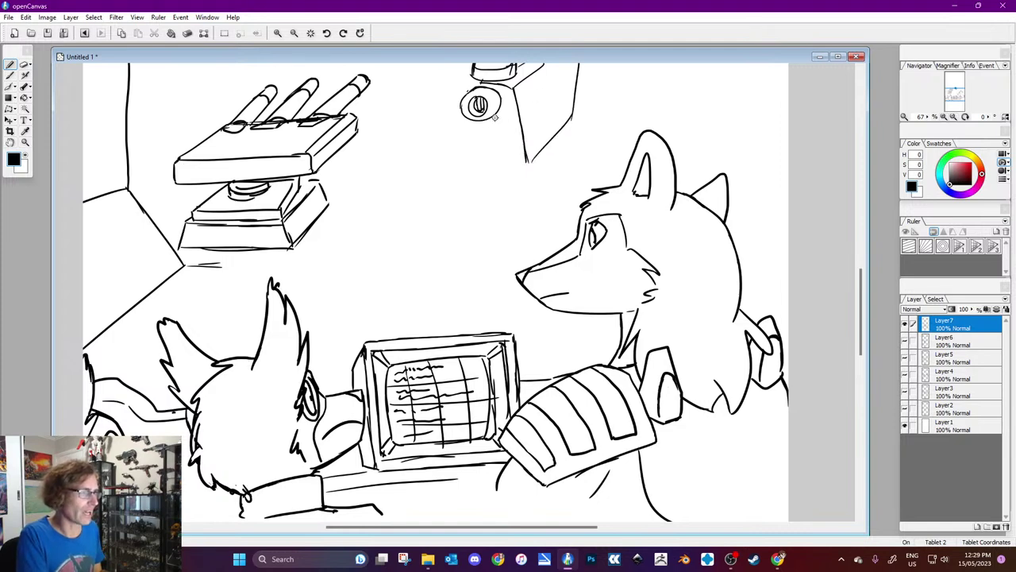
mouse_move(486, 118)
mouse_down()
mouse_move(507, 159)
mouse_move(522, 162)
mouse_up()
drag(466, 116, 435, 159)
mouse_move(476, 81)
mouse_down()
mouse_move(453, 71)
mouse_move(432, 117)
mouse_up()
mouse_move(435, 160)
mouse_down()
mouse_move(421, 148)
mouse_move(468, 63)
mouse_up()
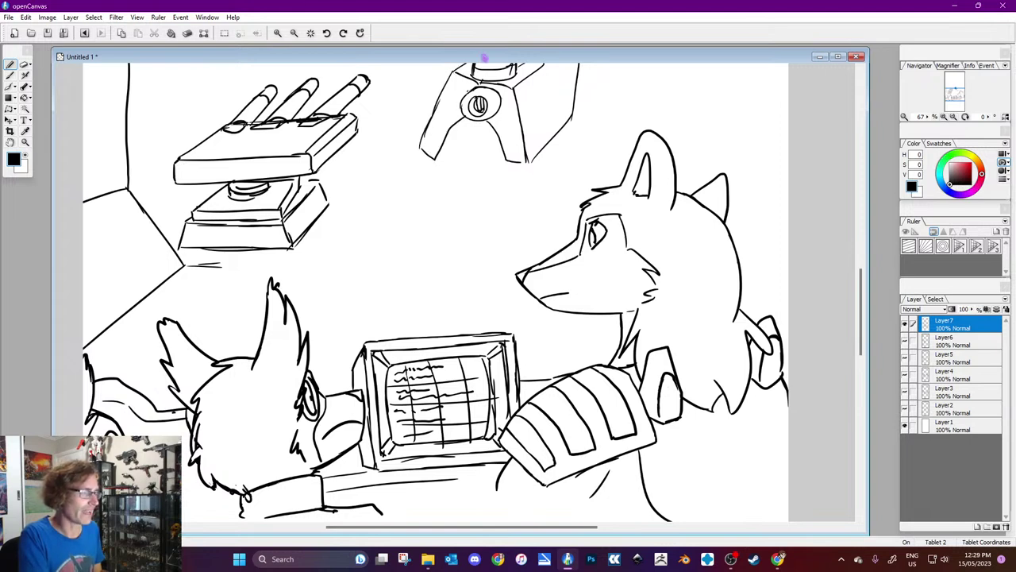
drag(529, 162, 514, 160)
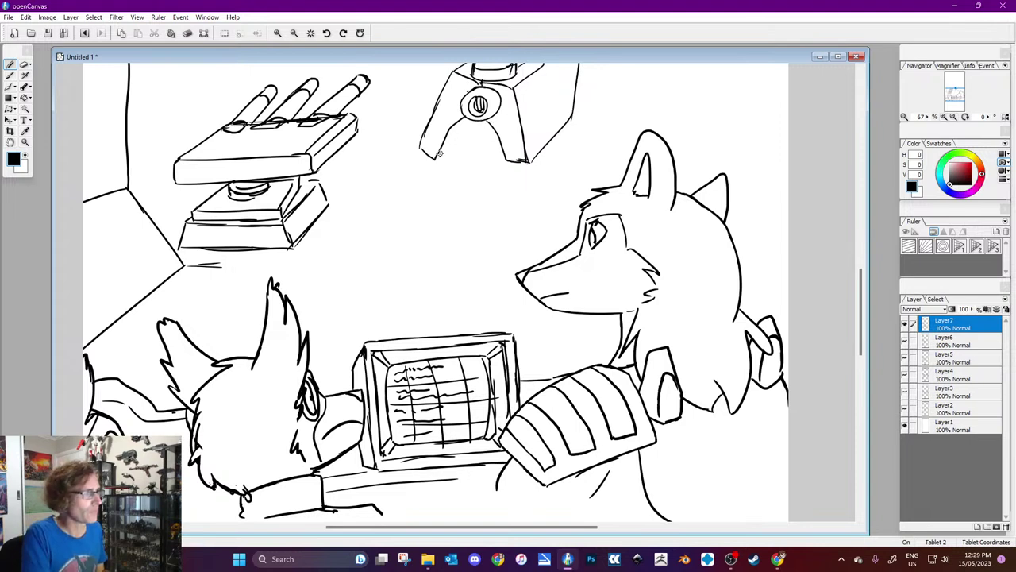
mouse_move(497, 130)
mouse_down()
mouse_move(515, 175)
mouse_move(527, 170)
mouse_move(526, 154)
mouse_move(544, 163)
mouse_move(527, 172)
mouse_move(571, 122)
mouse_move(572, 63)
mouse_up()
Step: Clean up the side panel's lower edge and the longer front leg's tip in white, and redraw the tip in black
click(27, 157)
drag(532, 162, 572, 119)
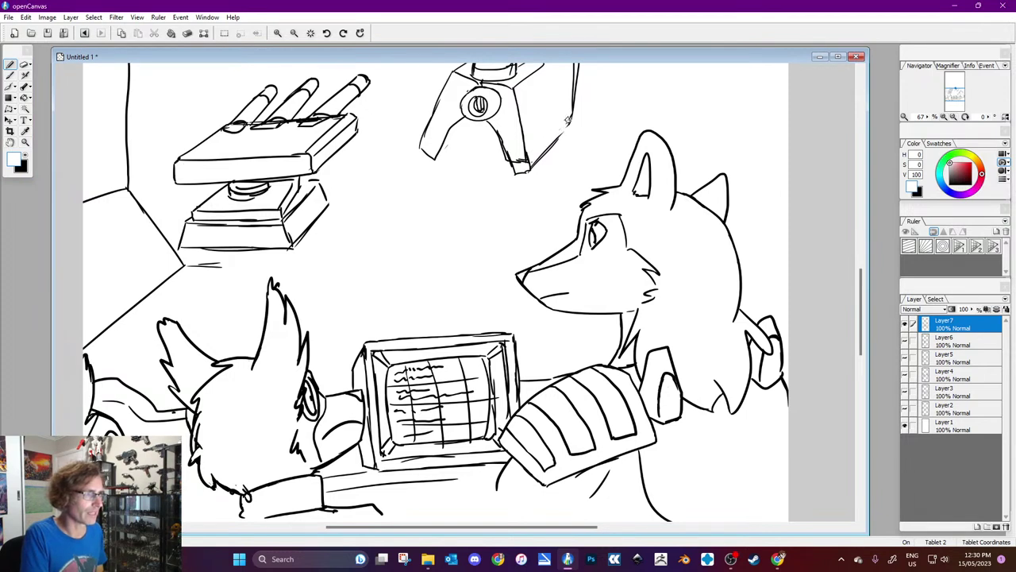
mouse_move(513, 156)
mouse_down()
mouse_move(518, 168)
mouse_move(522, 151)
mouse_up()
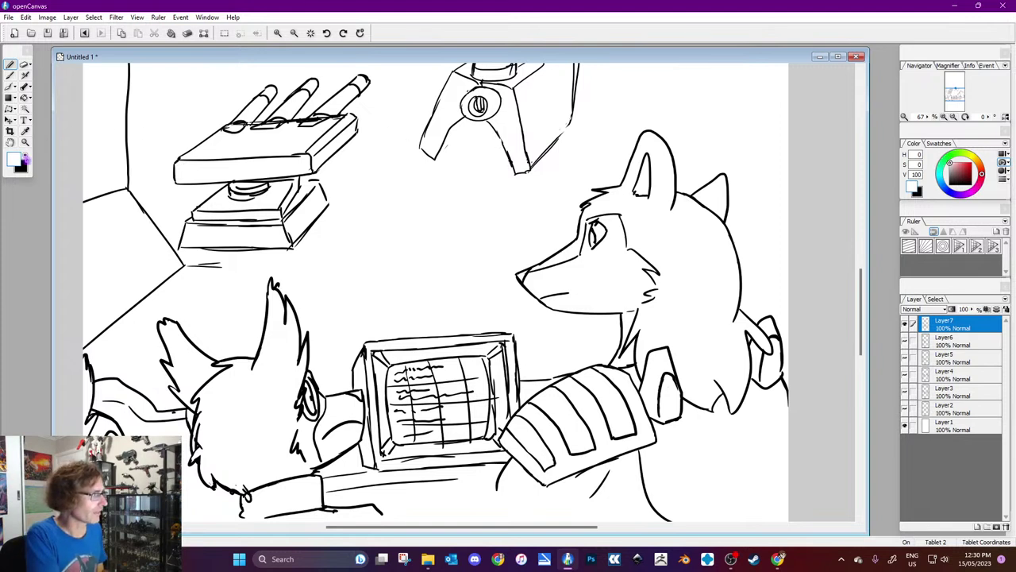
click(24, 152)
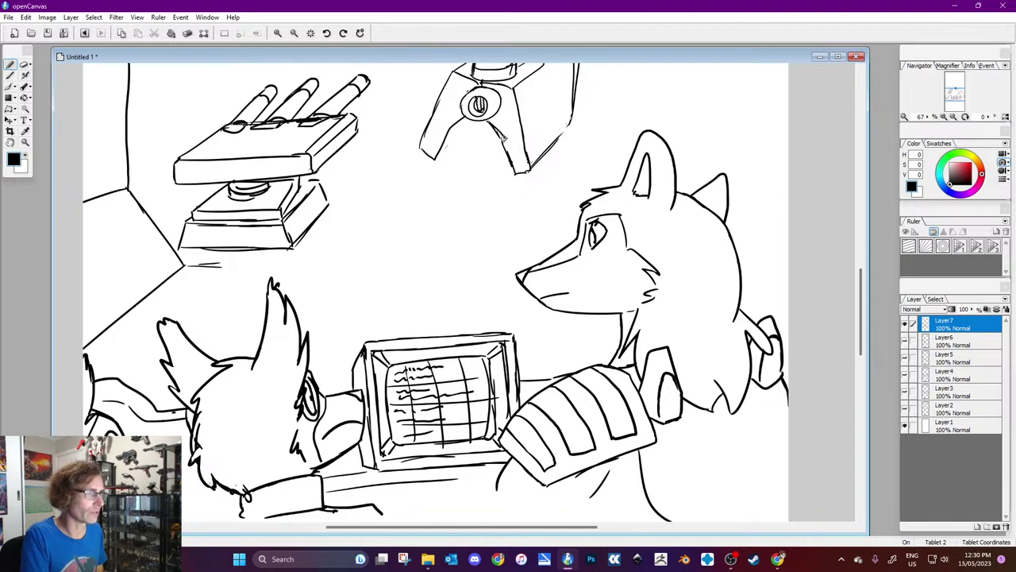
drag(509, 161, 524, 170)
click(24, 156)
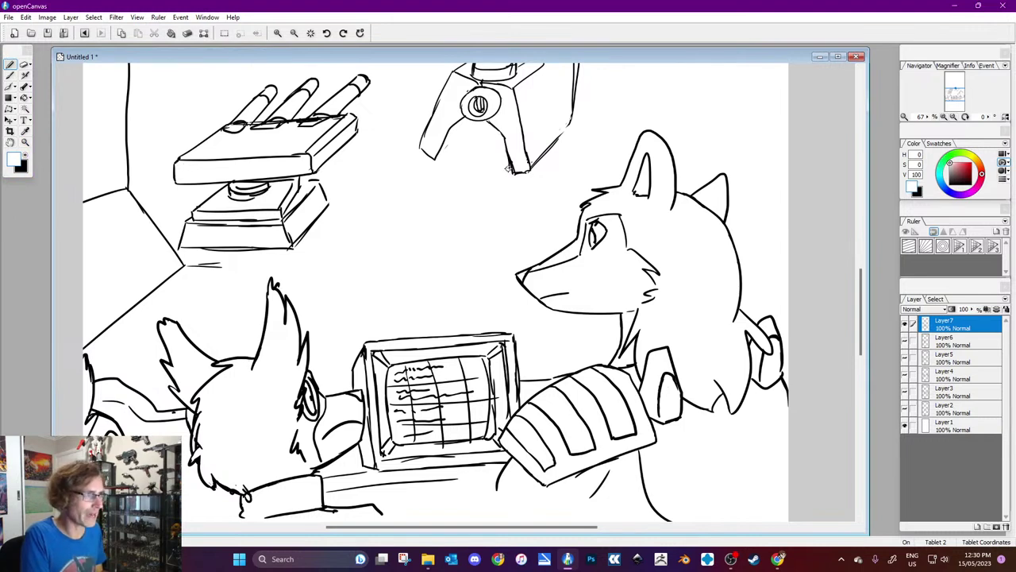
click(24, 159)
Step: Add thin inner plates along both front legs of the hanging device and trim their stray lines in white
click(389, 137)
drag(453, 132, 434, 168)
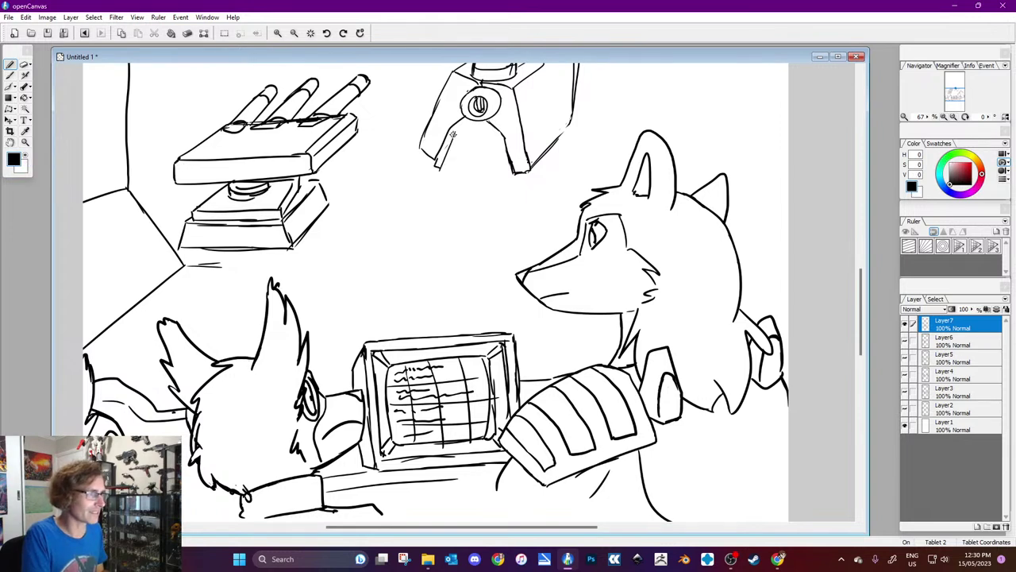
mouse_move(500, 135)
mouse_down()
mouse_move(504, 179)
mouse_move(516, 180)
mouse_up()
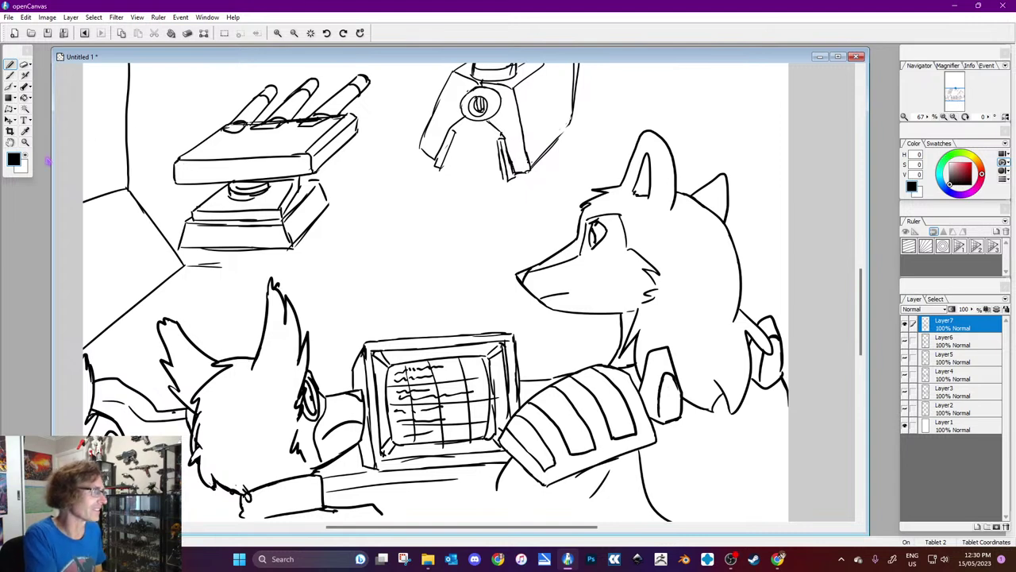
click(25, 159)
drag(493, 132, 508, 185)
click(25, 158)
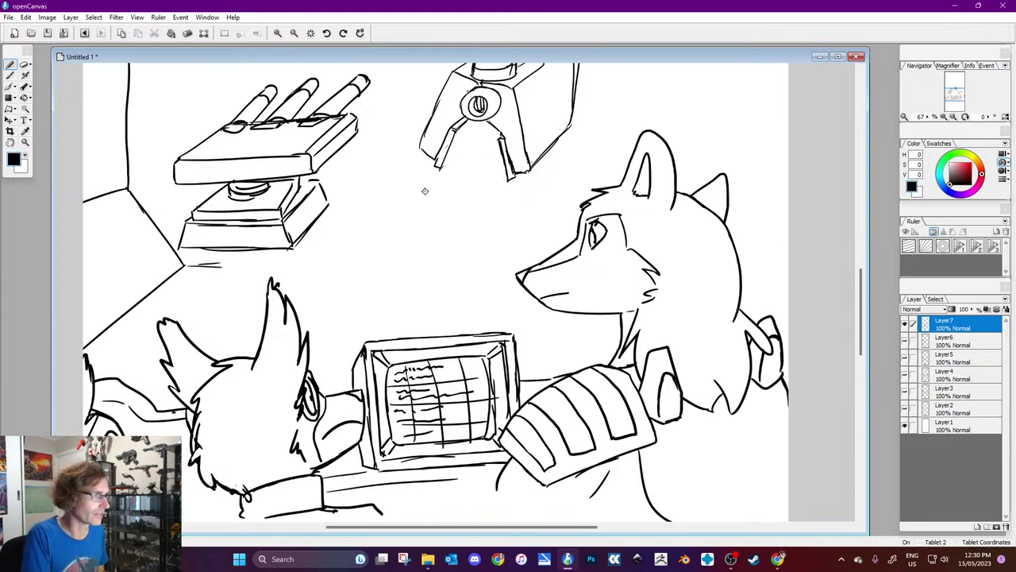
Step: Draw a gun barrel between the legs with a wider muzzle, an inner bore and a round collar at its base
mouse_move(418, 205)
mouse_down()
mouse_move(429, 228)
mouse_move(433, 198)
mouse_move(445, 212)
mouse_move(430, 191)
mouse_move(444, 193)
mouse_move(476, 145)
mouse_up()
drag(434, 187, 489, 130)
mouse_move(443, 207)
mouse_down()
mouse_move(496, 154)
mouse_move(475, 144)
mouse_up()
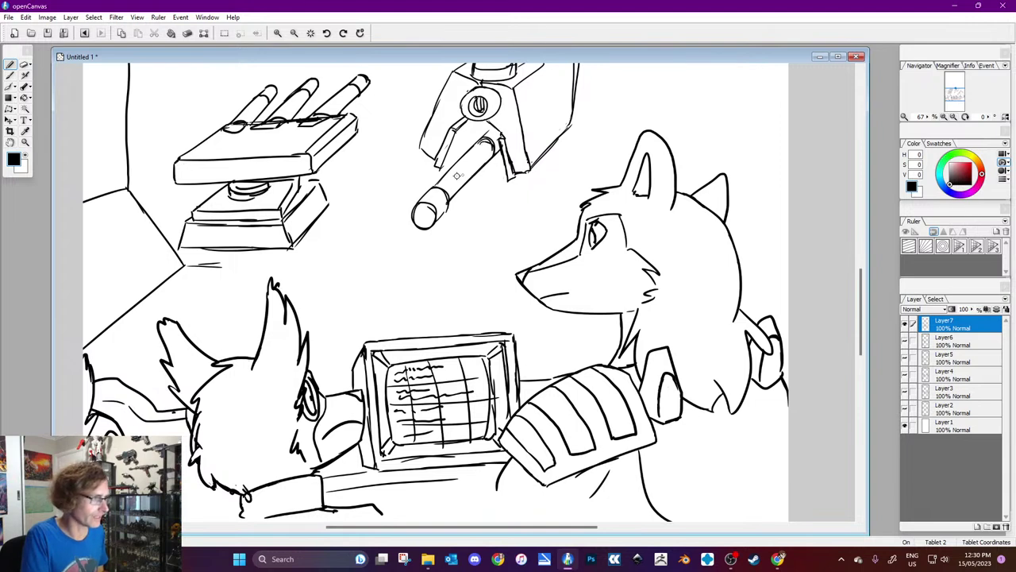
drag(418, 209, 427, 222)
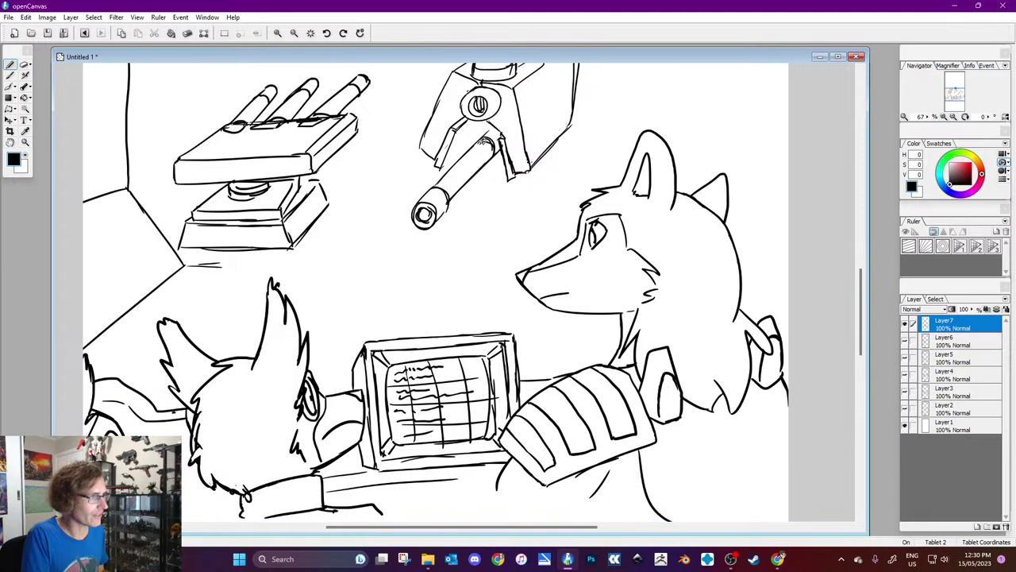
mouse_move(479, 141)
mouse_down()
mouse_move(491, 162)
mouse_move(503, 162)
mouse_move(498, 131)
mouse_move(469, 132)
mouse_move(466, 154)
mouse_move(494, 162)
mouse_move(446, 165)
mouse_move(474, 125)
mouse_up()
Step: Add a rear panel edge and an underslung block with a round lens to the hanging gun, and detail its leg plate
drag(578, 114, 586, 65)
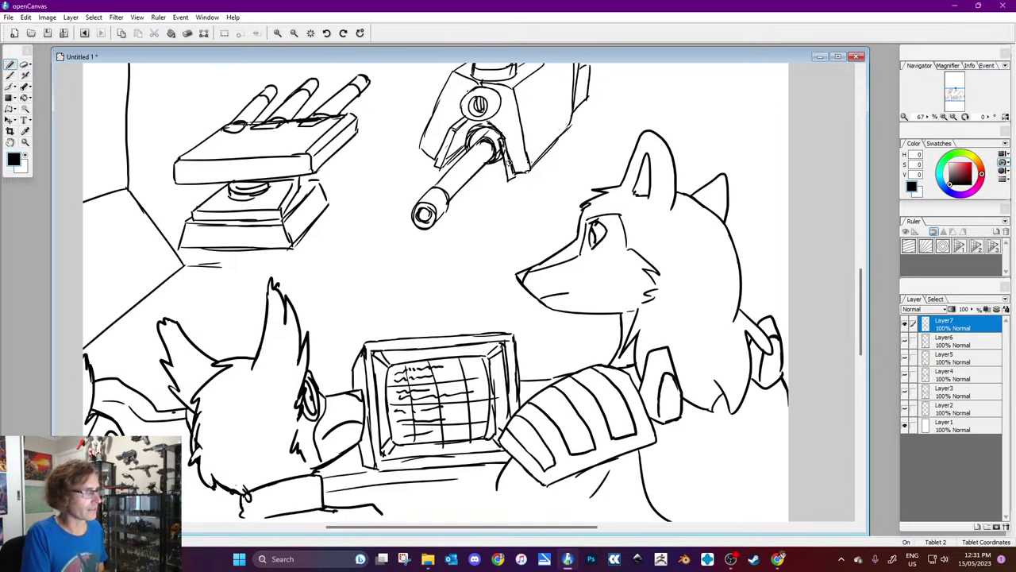
mouse_move(502, 156)
mouse_down()
mouse_move(500, 215)
mouse_move(552, 146)
mouse_up()
mouse_move(474, 181)
mouse_down()
mouse_move(474, 208)
mouse_move(502, 212)
mouse_up()
mouse_move(481, 180)
mouse_down()
mouse_move(491, 182)
mouse_move(471, 205)
mouse_up()
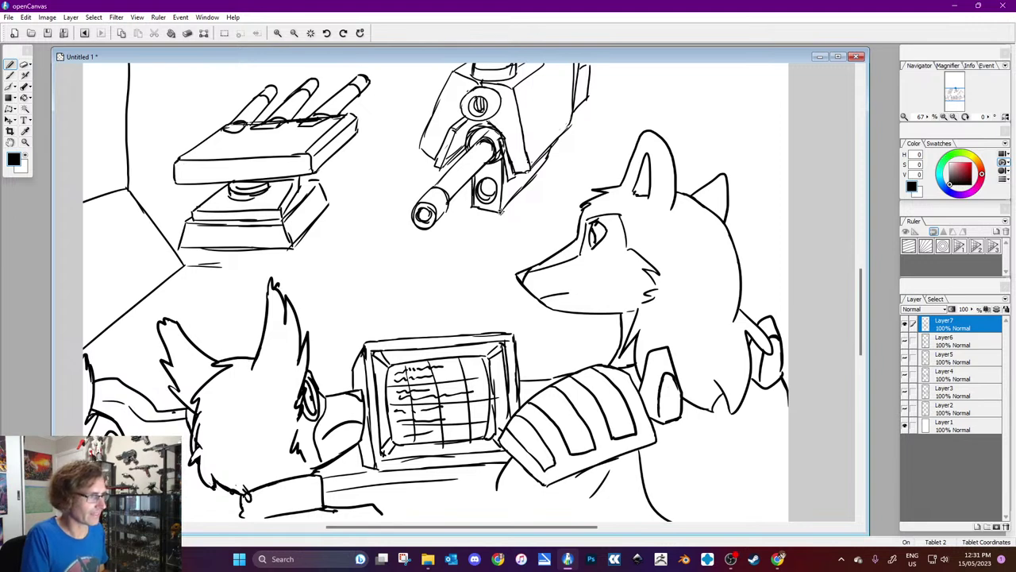
drag(436, 163, 449, 133)
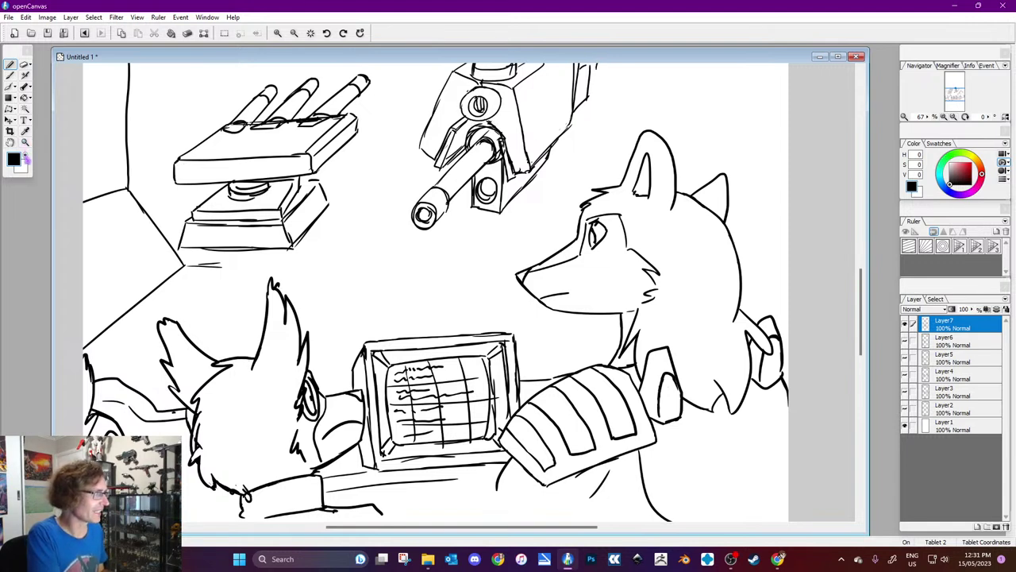
Step: Redraw the hanging gun's front leg edge in black, and add a side panel seam and vent lines to its body
click(24, 166)
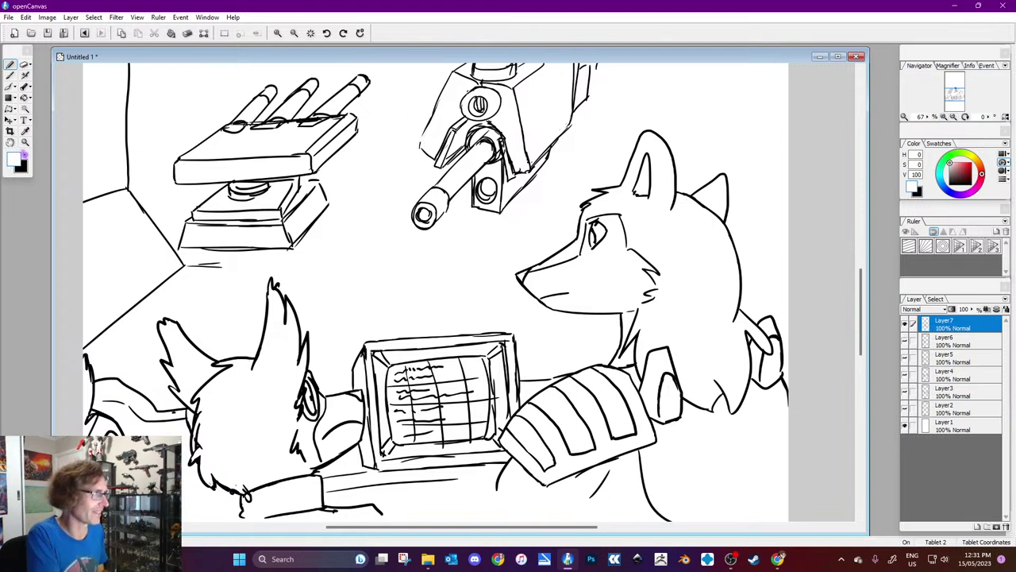
click(22, 155)
drag(424, 127, 420, 147)
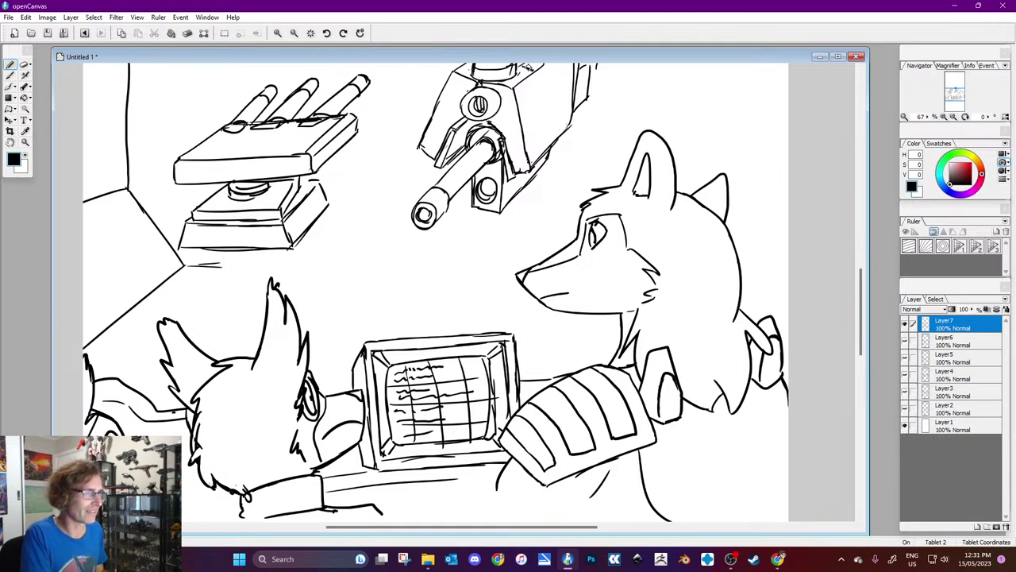
drag(539, 69, 548, 148)
drag(543, 87, 548, 139)
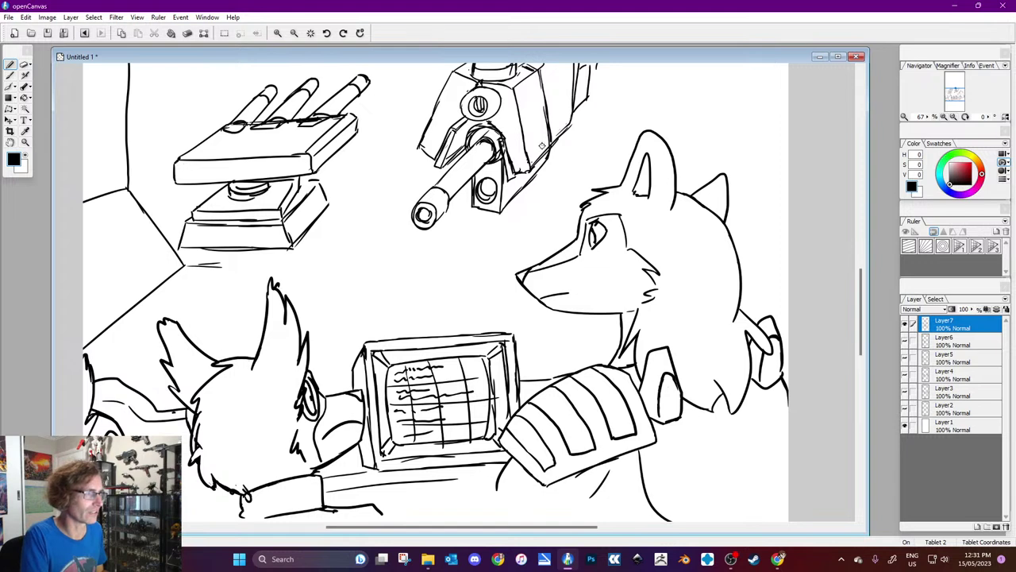
mouse_move(550, 144)
mouse_down()
mouse_move(572, 116)
mouse_move(548, 112)
mouse_move(561, 92)
mouse_move(544, 100)
mouse_move(558, 104)
mouse_move(561, 95)
mouse_move(545, 94)
mouse_move(561, 71)
mouse_up()
key(x)
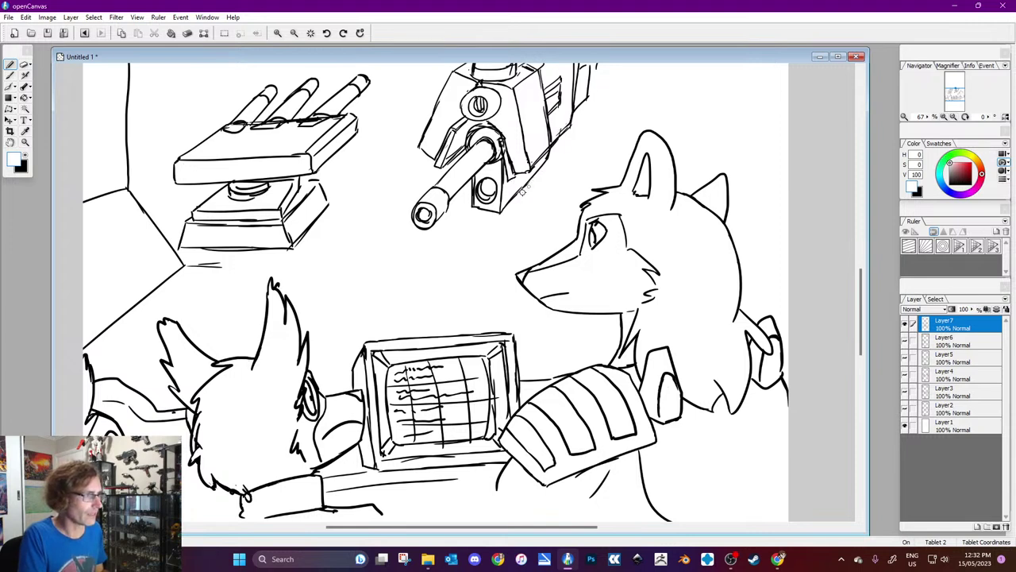
click(26, 157)
click(370, 190)
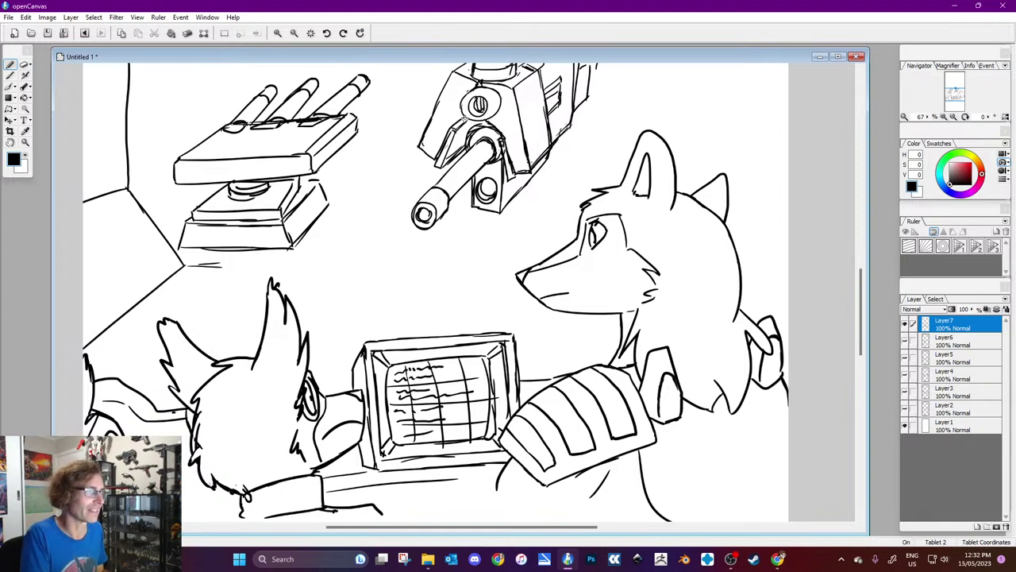
key(x)
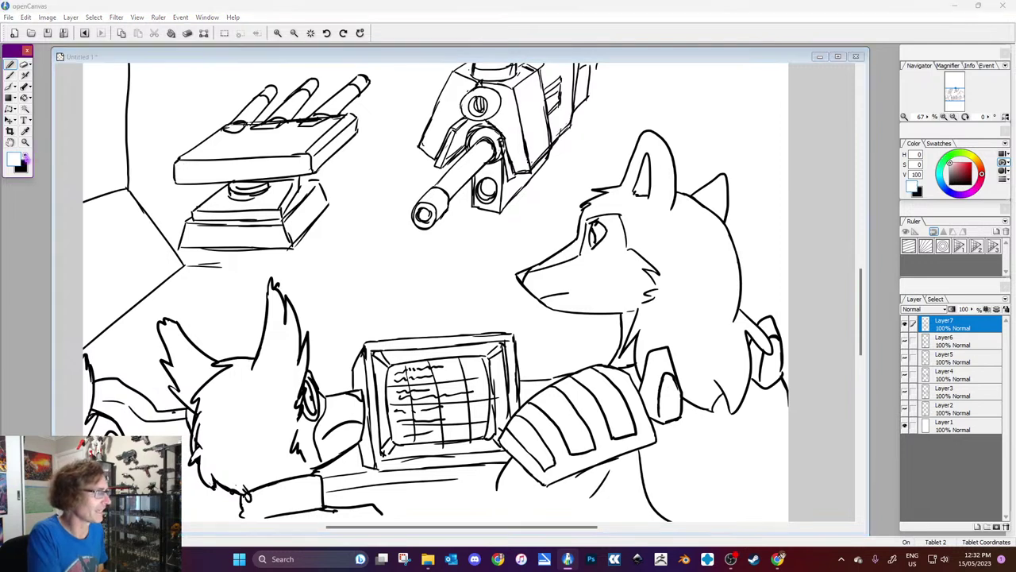
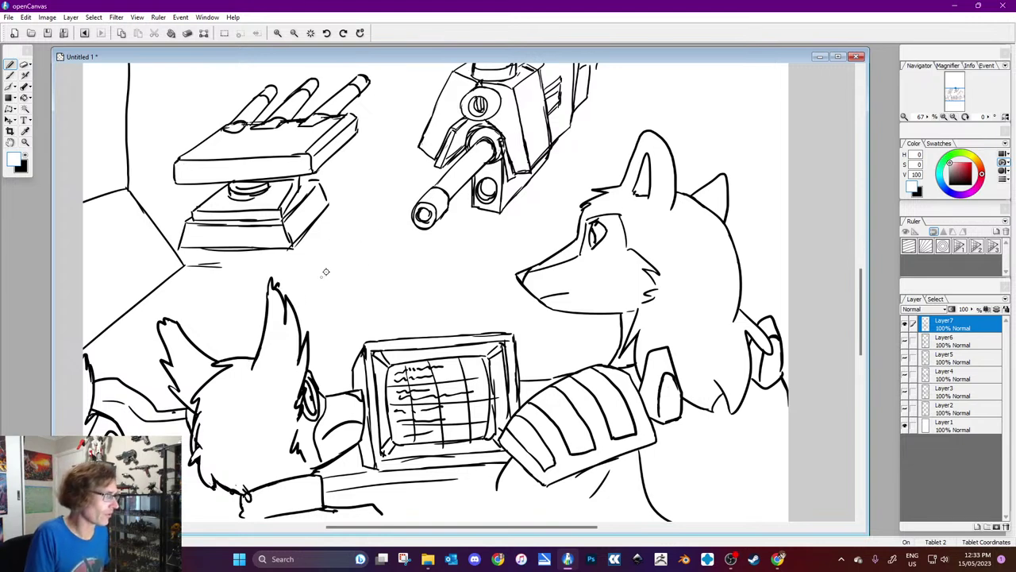
Step: Draw the outline of a tapered, slanted console block behind the monitor in black
click(25, 162)
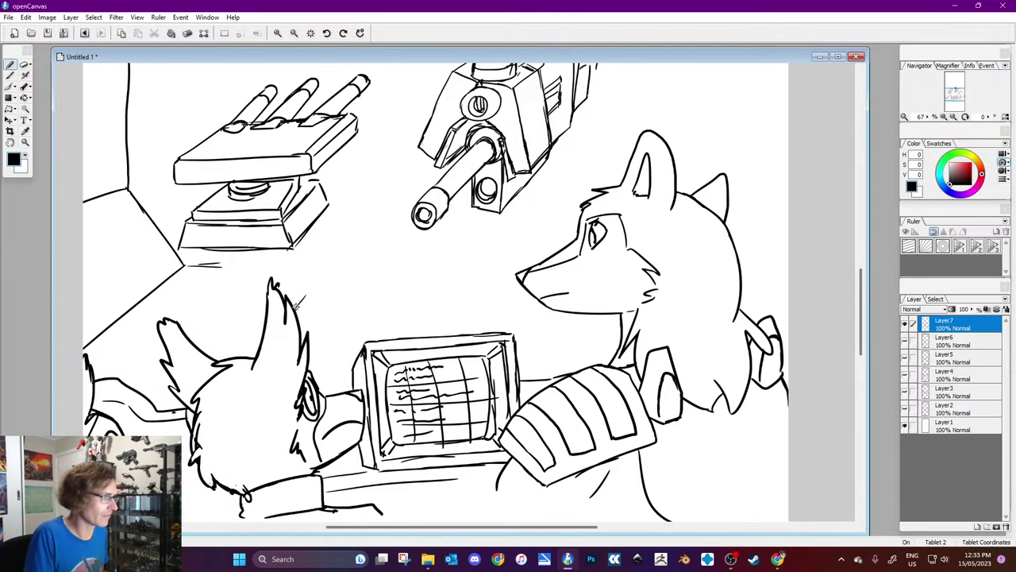
mouse_move(313, 286)
mouse_down()
mouse_move(338, 260)
mouse_move(329, 264)
mouse_move(473, 271)
mouse_move(455, 314)
mouse_up()
key(ctrl+z)
drag(476, 270, 460, 337)
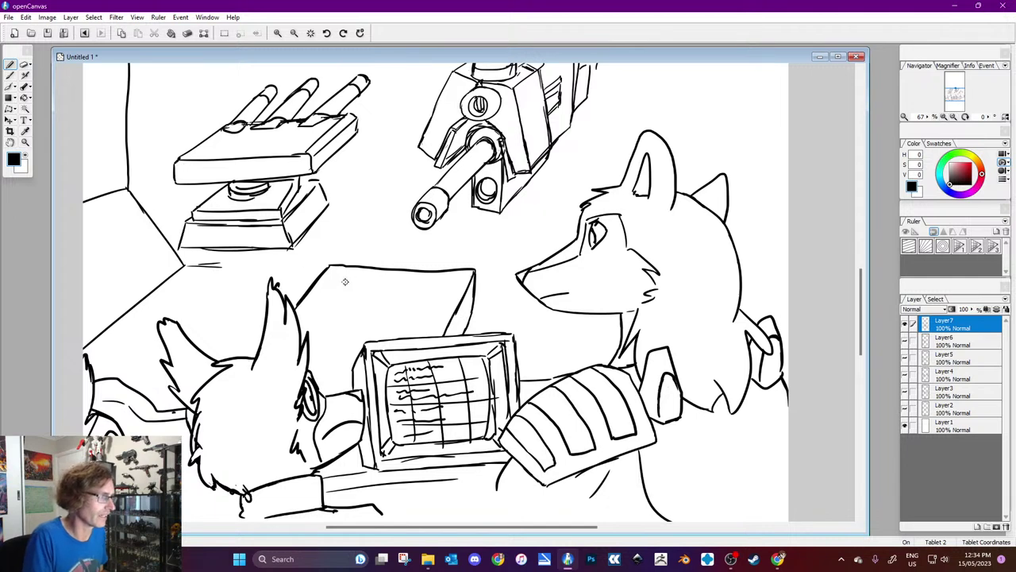
Step: Add a double inner rim along the upper and side edges of the block behind the monitor
mouse_move(304, 322)
mouse_down()
mouse_move(332, 285)
mouse_move(381, 277)
mouse_move(342, 281)
mouse_move(445, 282)
mouse_up()
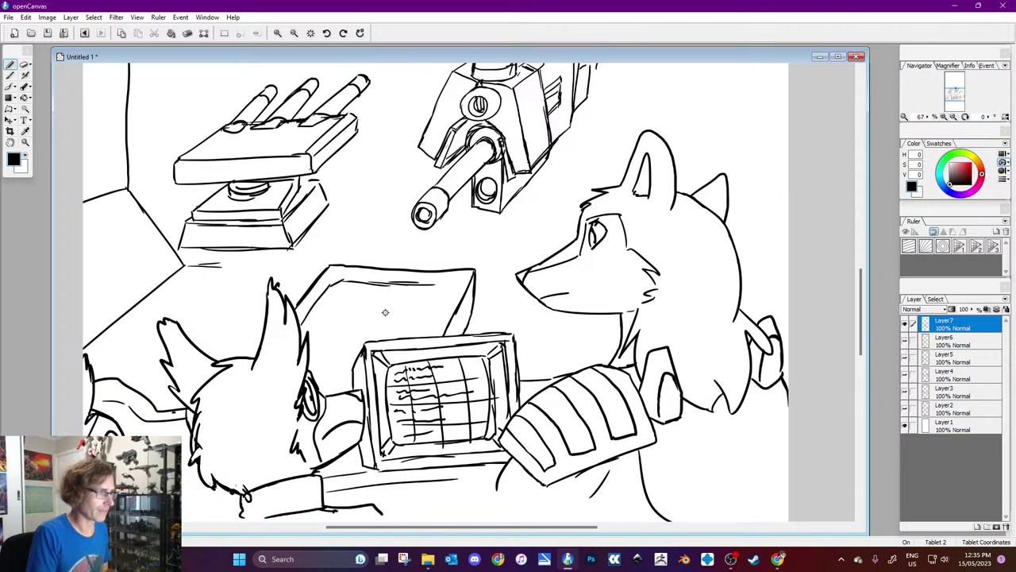
drag(443, 288, 446, 314)
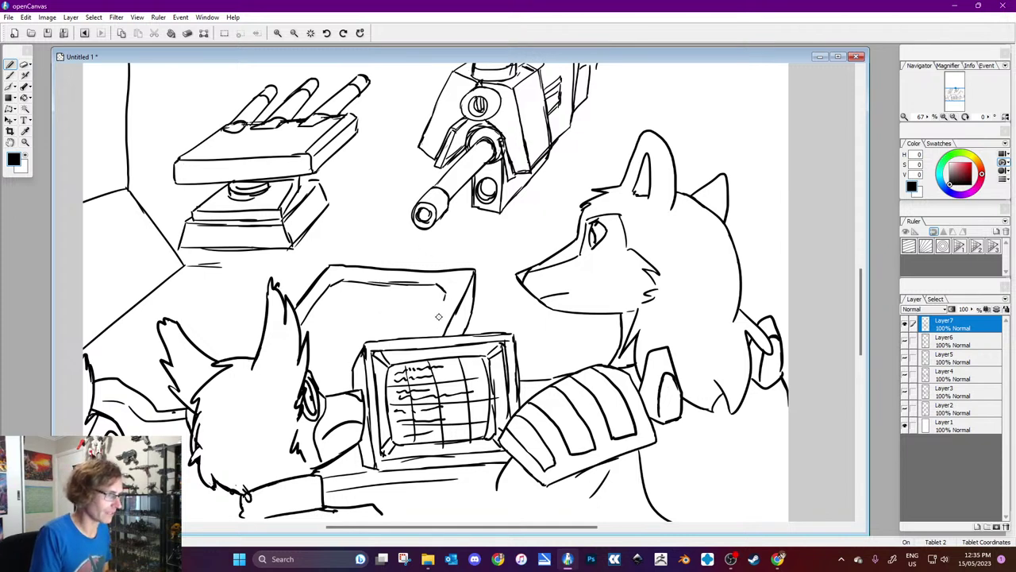
drag(346, 280, 422, 282)
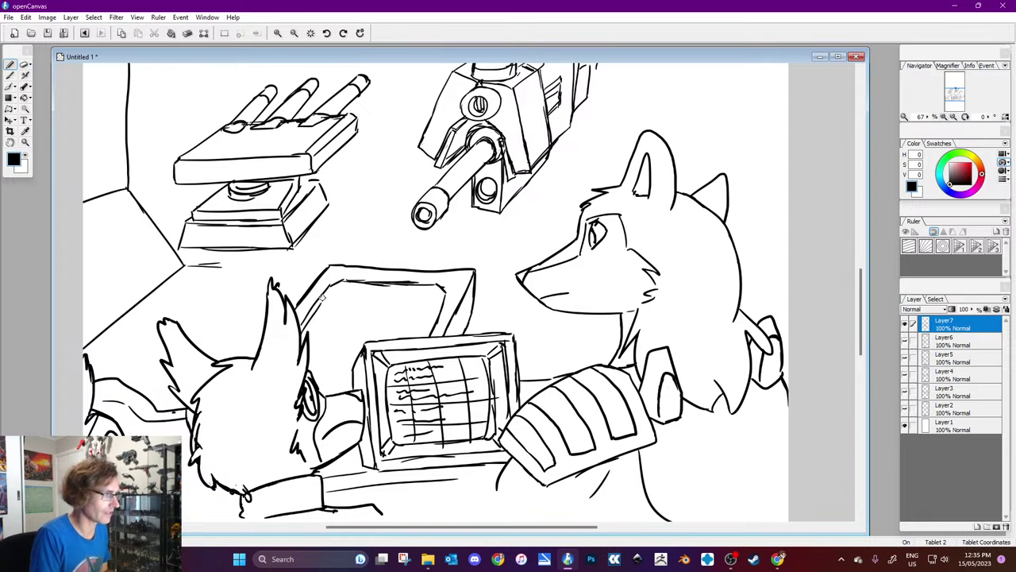
mouse_move(334, 292)
mouse_down()
mouse_move(437, 290)
mouse_move(445, 302)
mouse_up()
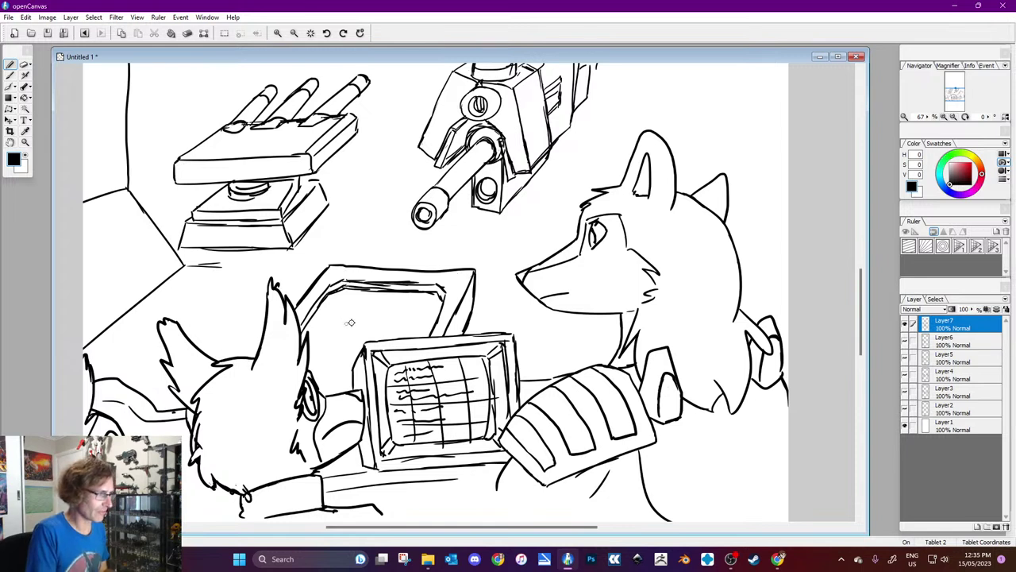
Step: Draw concentric ovals inside the block's rim, thicken its side edge, and add short curved lines in the centre
mouse_move(331, 320)
mouse_down()
mouse_move(361, 305)
mouse_move(408, 308)
mouse_move(417, 335)
mouse_up()
mouse_move(340, 324)
mouse_down()
mouse_move(355, 357)
mouse_move(397, 335)
mouse_move(398, 323)
mouse_move(370, 315)
mouse_move(344, 326)
mouse_move(361, 345)
mouse_move(400, 334)
mouse_move(356, 368)
mouse_up()
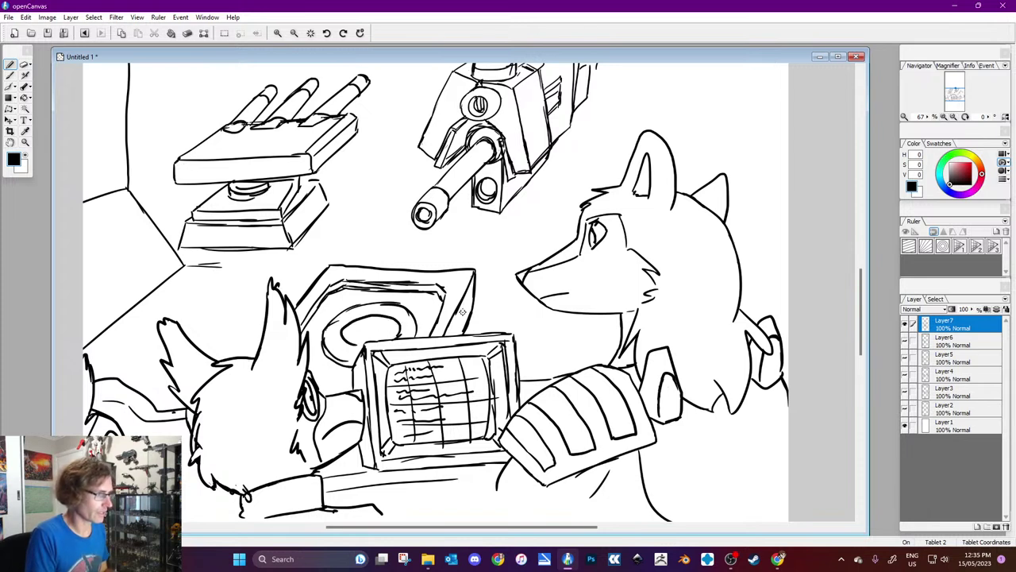
drag(469, 292, 469, 304)
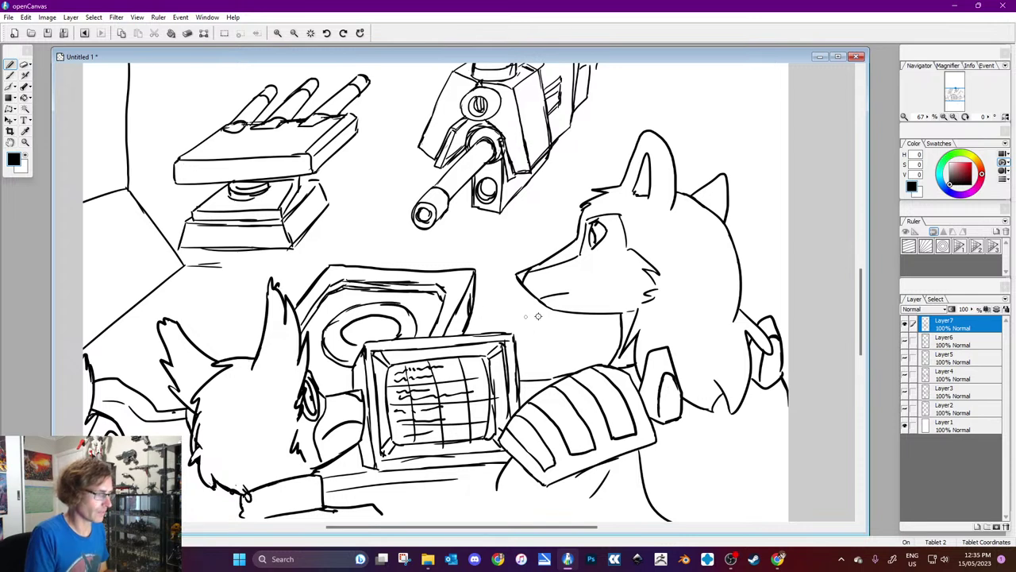
drag(363, 327, 397, 335)
Step: Scatter tiny standing figures with short ground shadows around the base of the left turret
drag(321, 221, 324, 236)
mouse_move(235, 232)
mouse_down()
mouse_move(236, 251)
mouse_move(253, 235)
mouse_move(254, 252)
mouse_up()
drag(200, 236, 228, 265)
mouse_move(352, 205)
mouse_down()
mouse_move(354, 235)
mouse_move(387, 219)
mouse_up()
drag(321, 229, 328, 235)
drag(252, 245, 243, 264)
drag(184, 251, 192, 255)
mouse_move(166, 216)
mouse_down()
mouse_move(175, 211)
mouse_move(178, 231)
mouse_up()
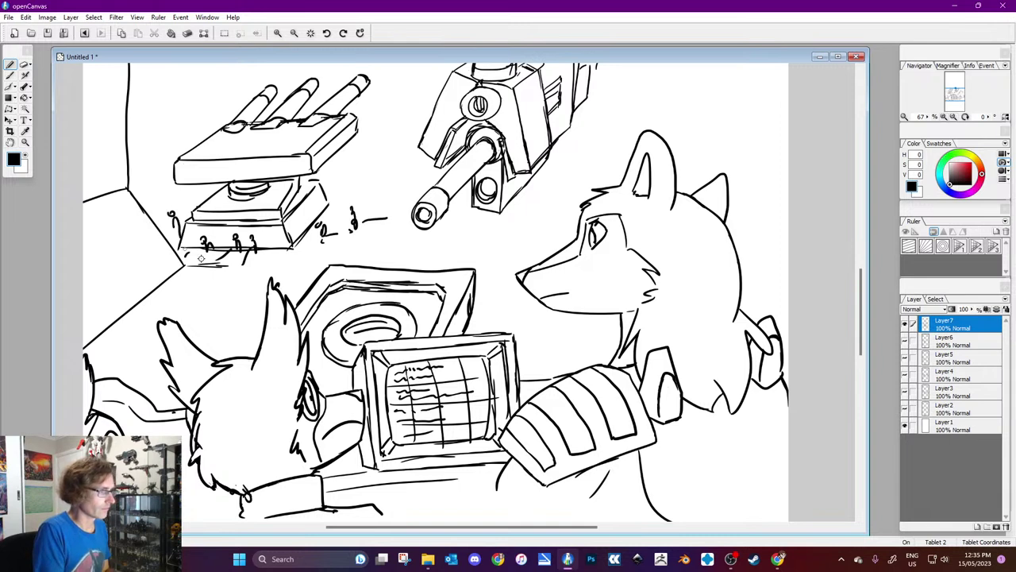
Step: Draw a second turret behind the large wolf's head at the canvas edge, with a boxy housing and angled barrels
scroll(861, 305, up, 1)
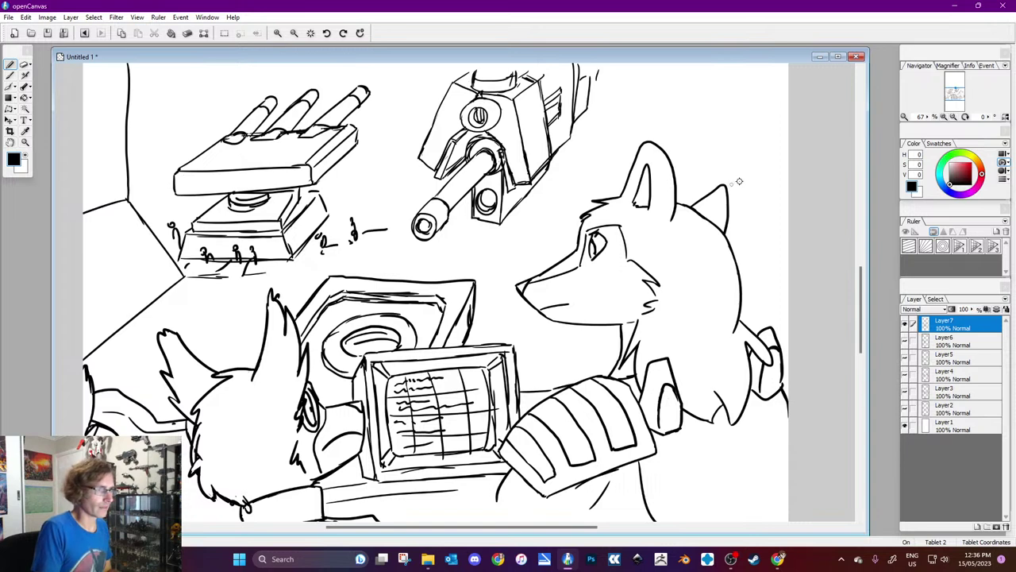
drag(731, 135, 789, 127)
mouse_move(789, 176)
mouse_down()
mouse_move(730, 141)
mouse_move(728, 164)
mouse_up()
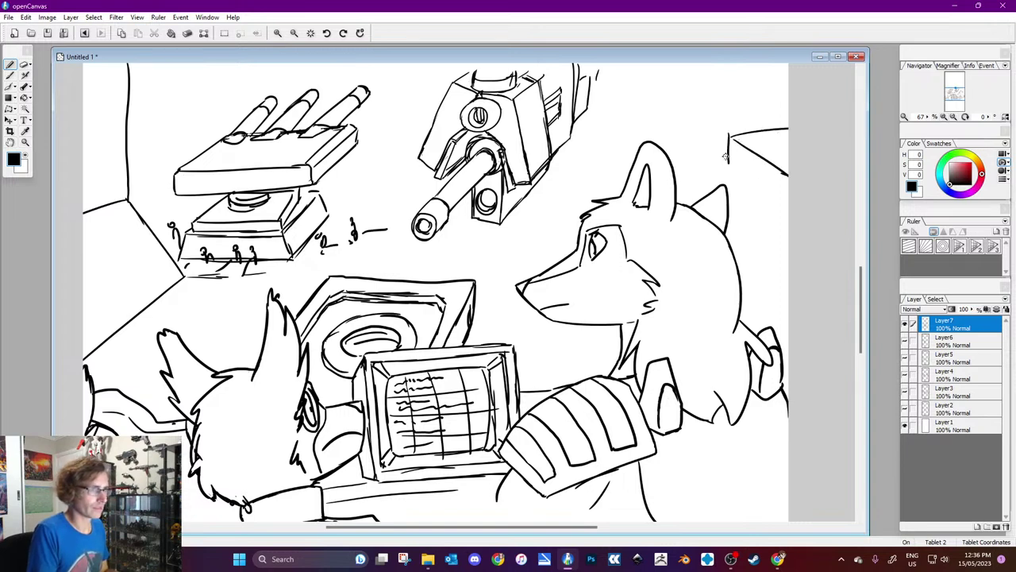
drag(750, 129, 690, 104)
mouse_move(729, 143)
mouse_down()
mouse_move(674, 109)
mouse_move(681, 106)
mouse_up()
mouse_move(771, 127)
mouse_down()
mouse_move(729, 108)
mouse_move(744, 96)
mouse_move(741, 117)
mouse_move(767, 105)
mouse_up()
Step: Draw the second turret's round neck and tiered base behind the wolf's head
mouse_move(762, 189)
mouse_down()
mouse_move(770, 215)
mouse_move(765, 209)
mouse_move(779, 207)
mouse_move(756, 213)
mouse_move(801, 233)
mouse_move(762, 208)
mouse_move(753, 220)
mouse_move(789, 243)
mouse_up()
mouse_move(745, 211)
mouse_down()
mouse_move(754, 219)
mouse_move(765, 207)
mouse_move(766, 248)
mouse_move(790, 259)
mouse_up()
mouse_move(735, 229)
mouse_down()
mouse_move(789, 250)
mouse_move(788, 275)
mouse_up()
mouse_move(731, 259)
mouse_down()
mouse_move(783, 282)
mouse_move(774, 276)
mouse_move(786, 262)
mouse_move(733, 227)
mouse_move(746, 269)
mouse_up()
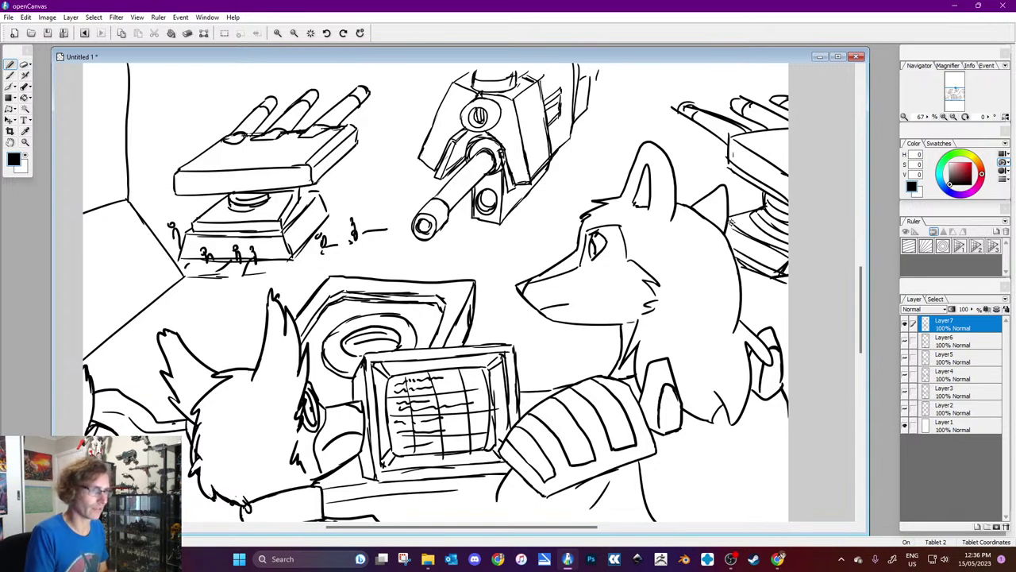
drag(733, 218, 765, 211)
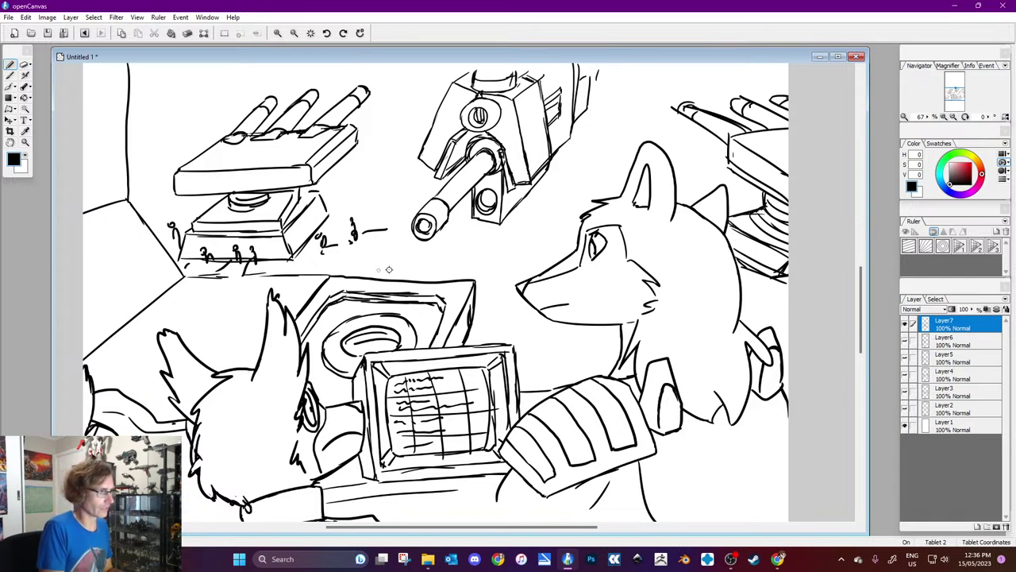
Step: Add long horizontal floor lines below the turrets and on both sides of the block behind the monitor
drag(251, 270, 536, 266)
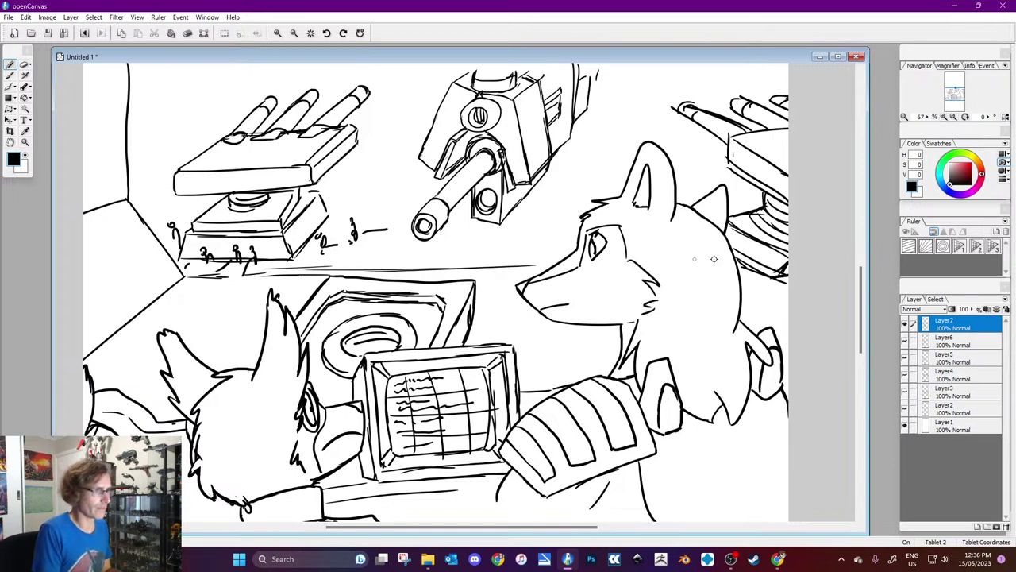
drag(750, 290, 789, 290)
drag(481, 316, 524, 313)
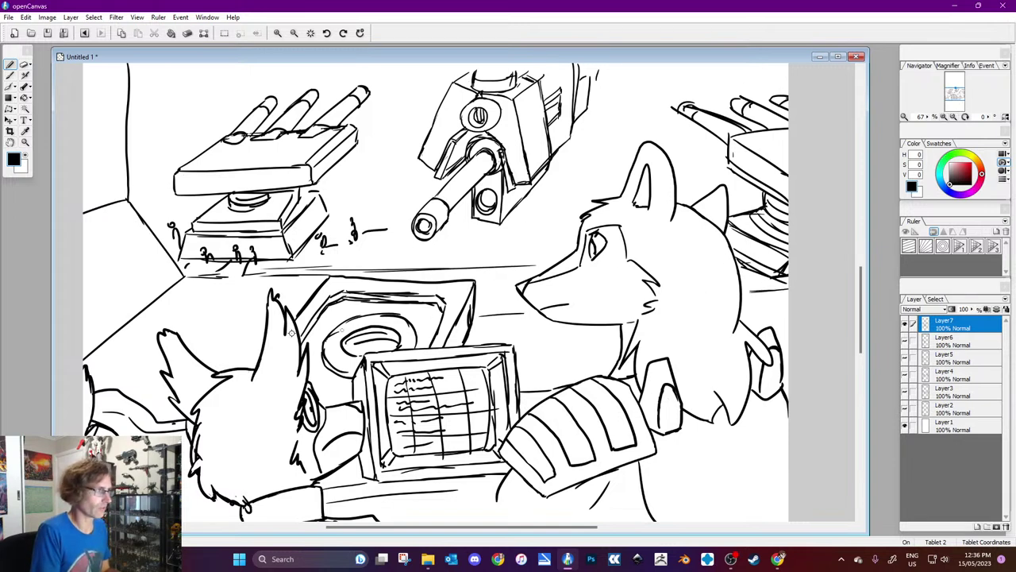
drag(142, 327, 273, 319)
Step: Add diagonal panel lines on the left wall and a stepped platform edge running behind the left turret and hanging gun
drag(97, 210, 150, 282)
drag(113, 241, 163, 301)
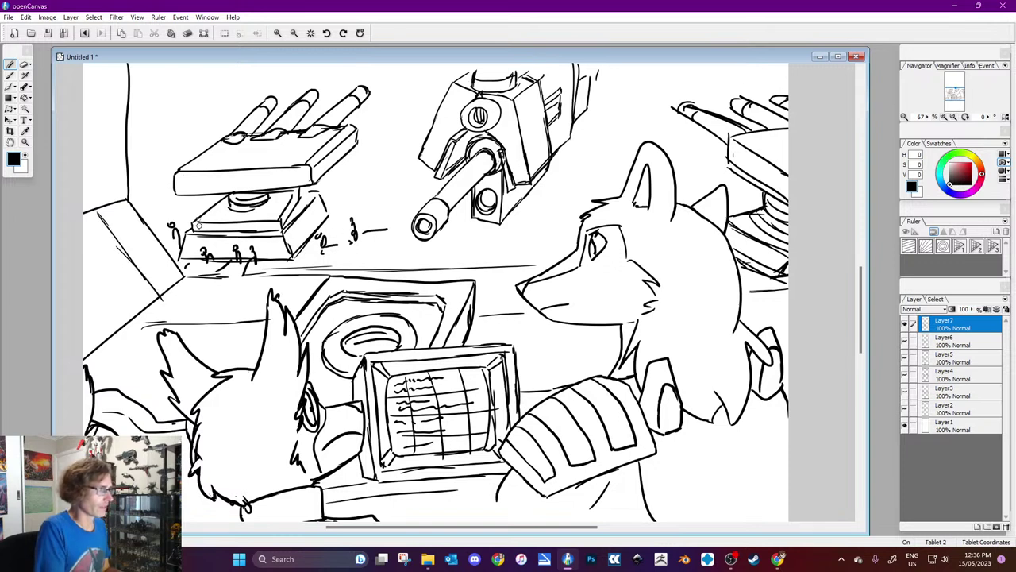
mouse_move(175, 238)
mouse_down()
mouse_move(164, 230)
mouse_move(199, 213)
mouse_up()
mouse_move(325, 204)
mouse_down()
mouse_move(364, 205)
mouse_move(385, 235)
mouse_move(512, 231)
mouse_move(600, 202)
mouse_up()
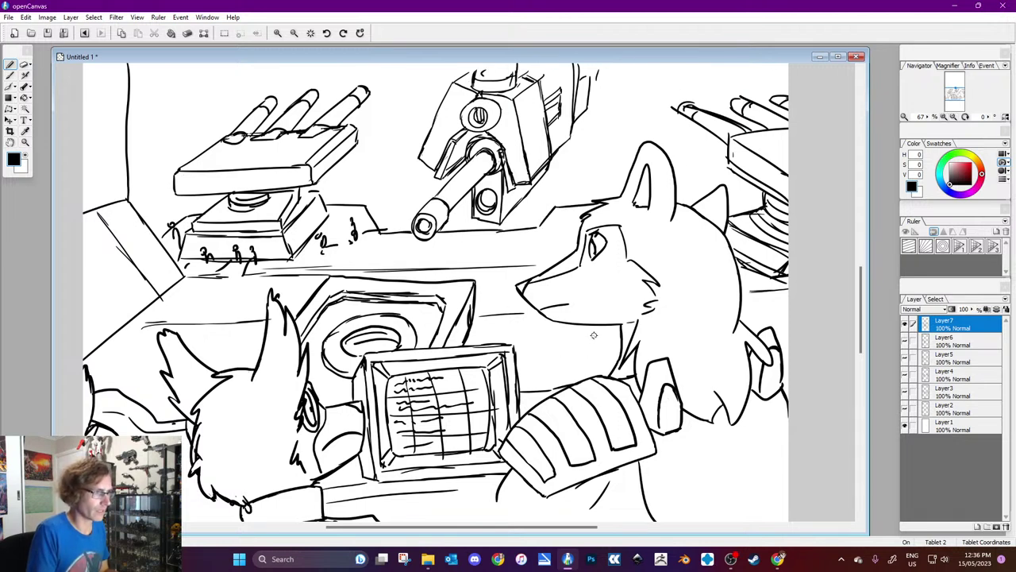
Step: Add more tiny figures beside the monitor block, under the wolf's muzzle and beside its front ear
drag(601, 326, 607, 361)
drag(474, 318, 479, 336)
drag(573, 332, 576, 362)
drag(608, 200, 624, 189)
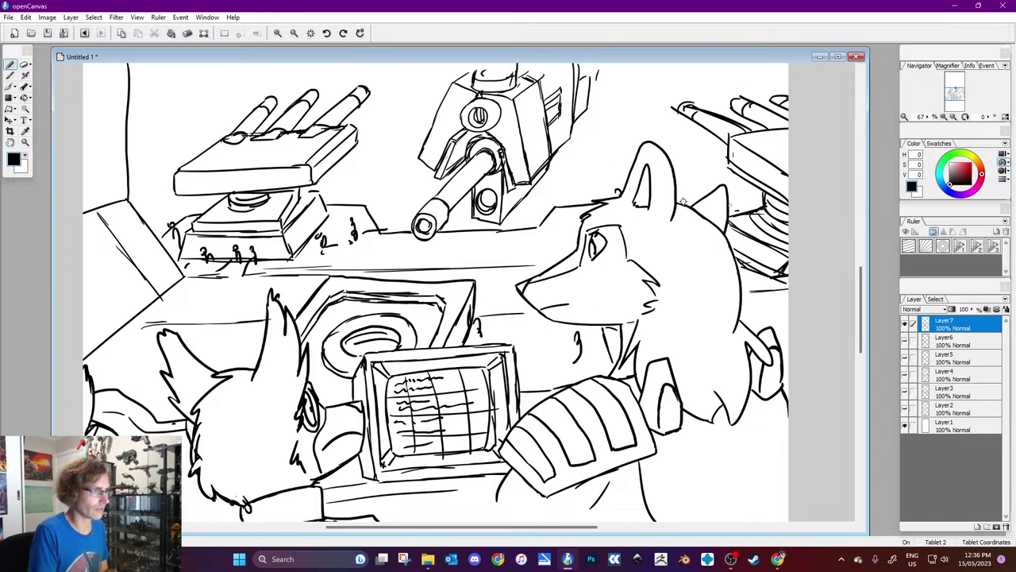
Step: Draw a distant horizon line behind the turrets and hanging gun, with short surface marks beneath it
drag(129, 146, 230, 131)
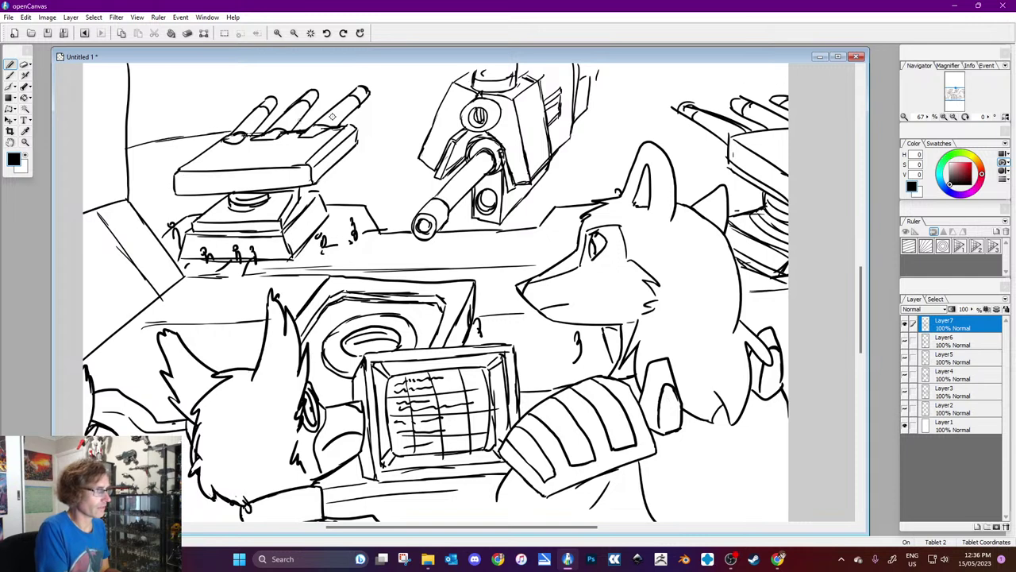
drag(353, 118, 438, 108)
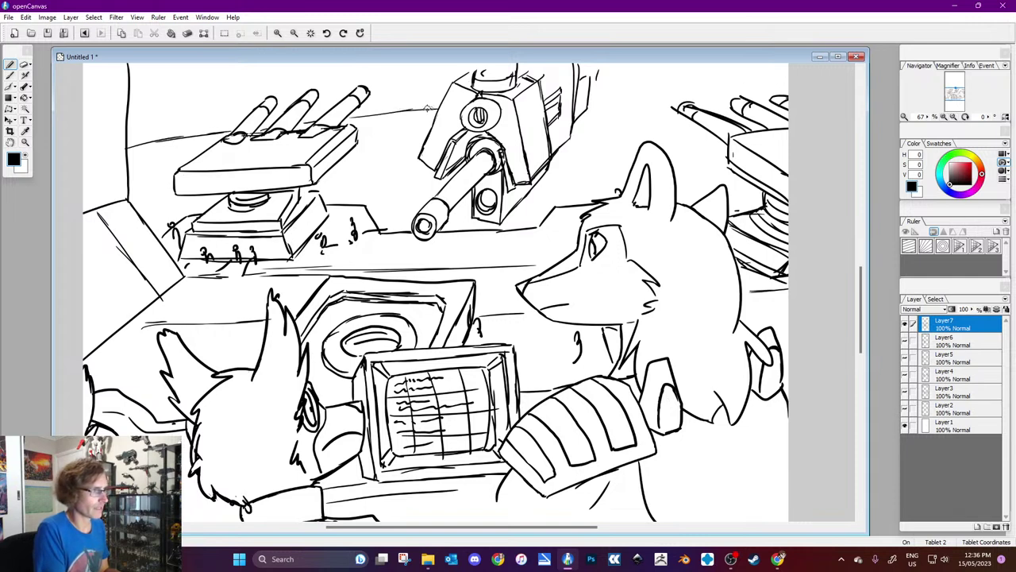
drag(581, 108, 669, 99)
drag(775, 92, 636, 97)
drag(574, 116, 638, 121)
drag(389, 134, 404, 134)
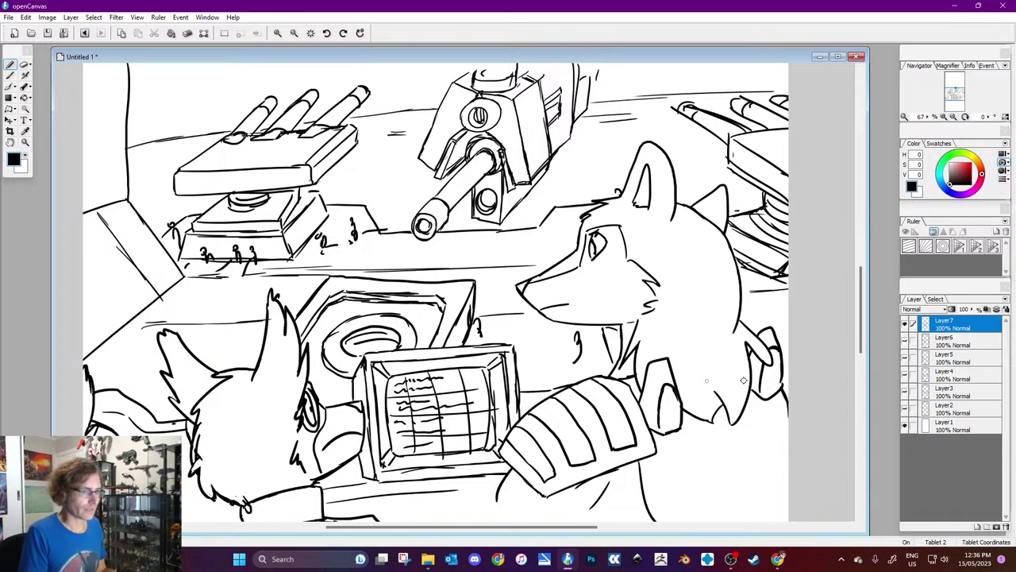
Step: Draw a boxy ledge behind the large wolf's back and darken the arm lines below its shoulder armour
drag(861, 327, 861, 329)
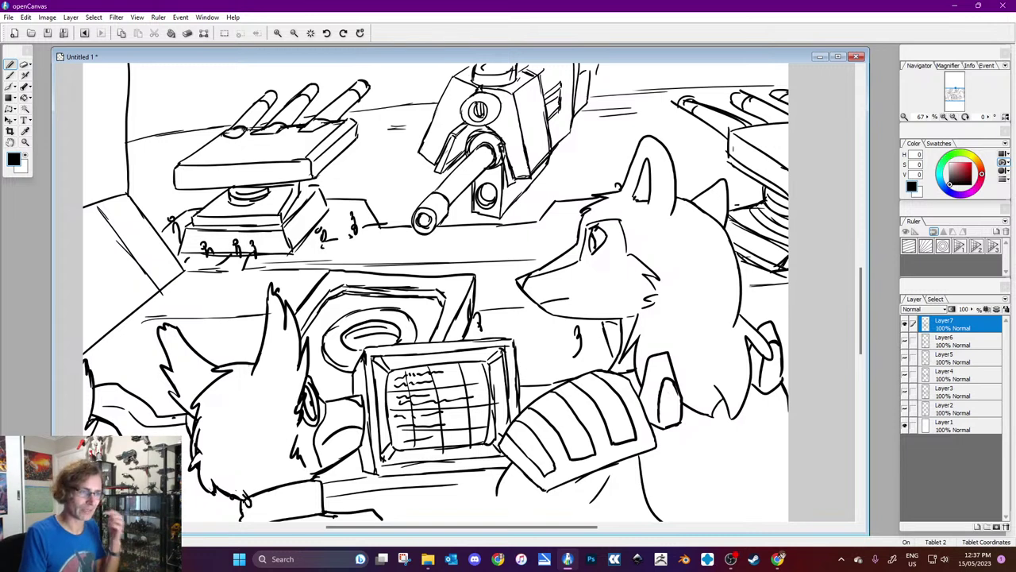
mouse_move(680, 451)
mouse_down()
mouse_move(692, 512)
mouse_move(761, 429)
mouse_move(789, 421)
mouse_move(659, 434)
mouse_up()
drag(788, 423, 784, 385)
drag(711, 414, 727, 400)
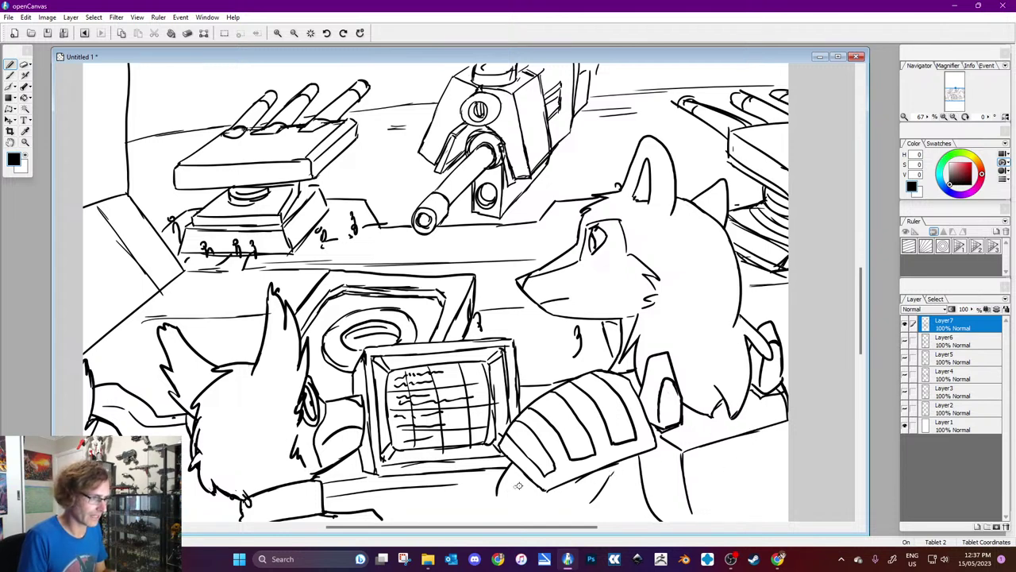
drag(497, 486, 495, 505)
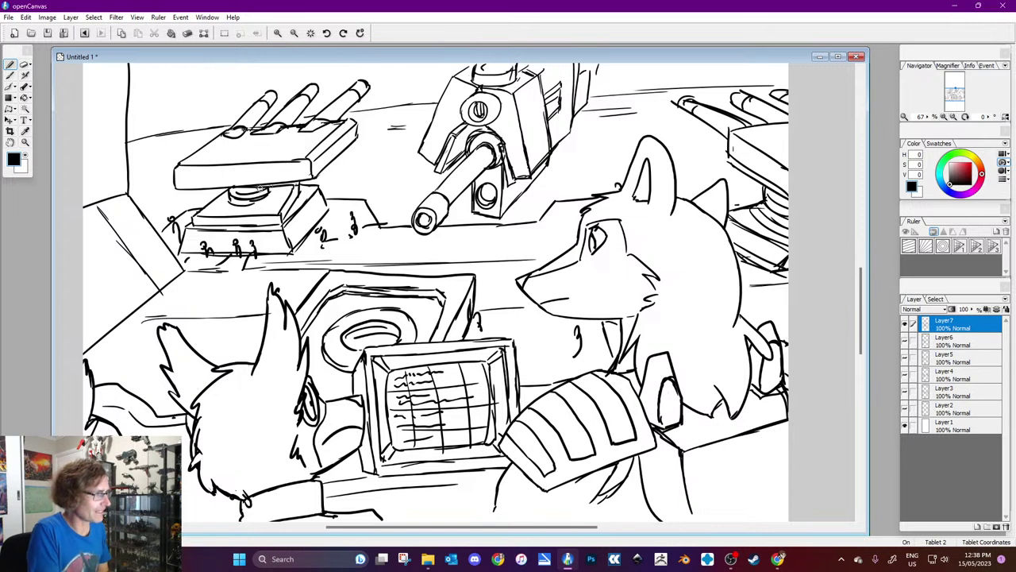
Step: Draw two pairs of thin vertical lines hanging down to the left turret, with darkened lower ends
drag(194, 68, 203, 123)
drag(205, 73, 213, 138)
drag(331, 65, 343, 134)
drag(330, 93, 333, 163)
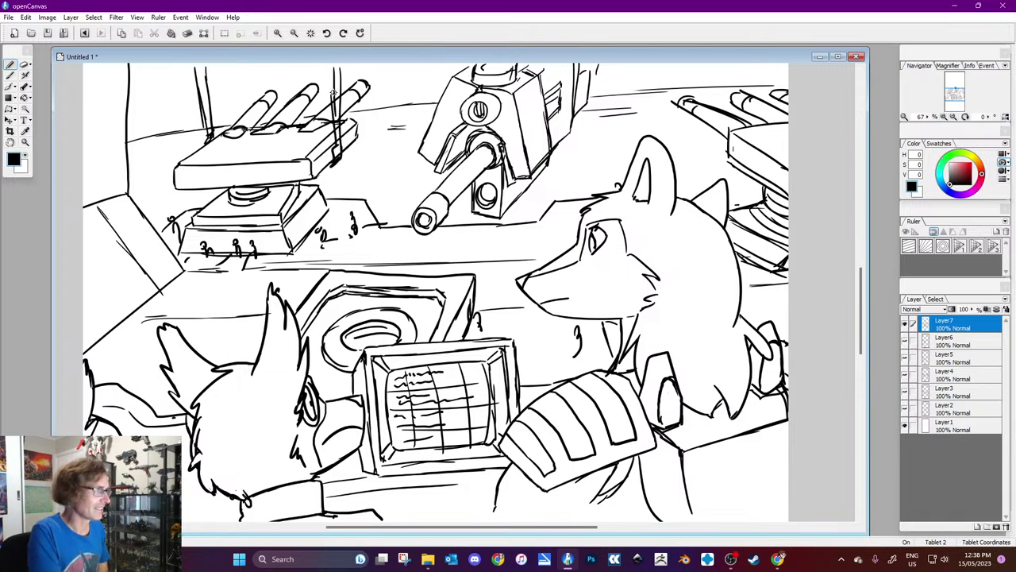
click(25, 155)
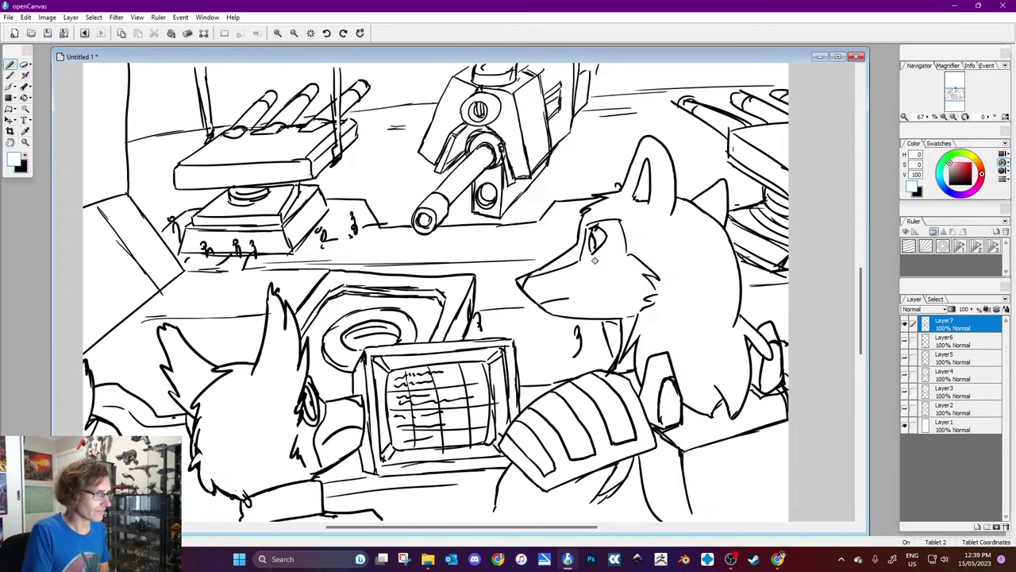
click(25, 156)
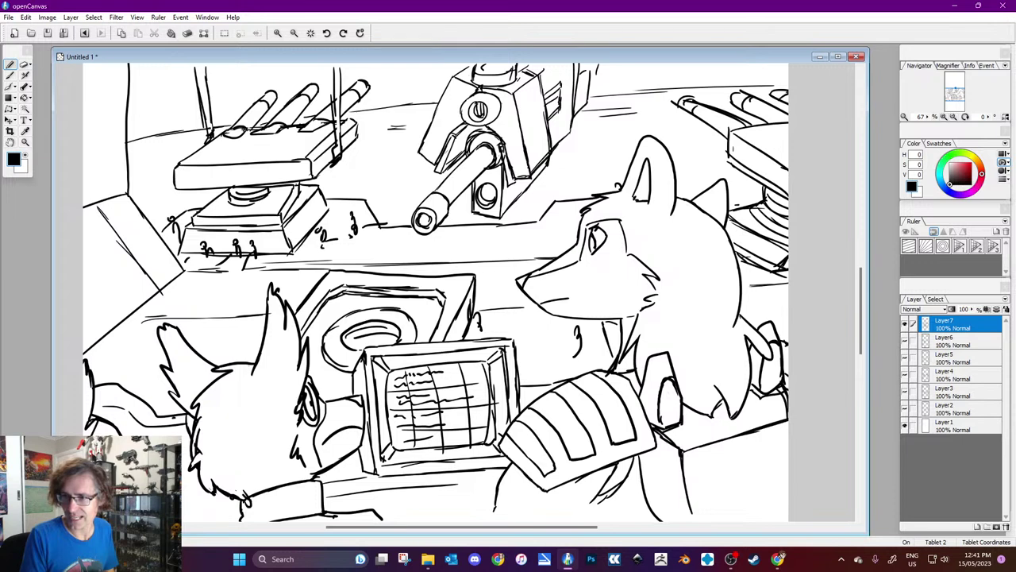
click(778, 558)
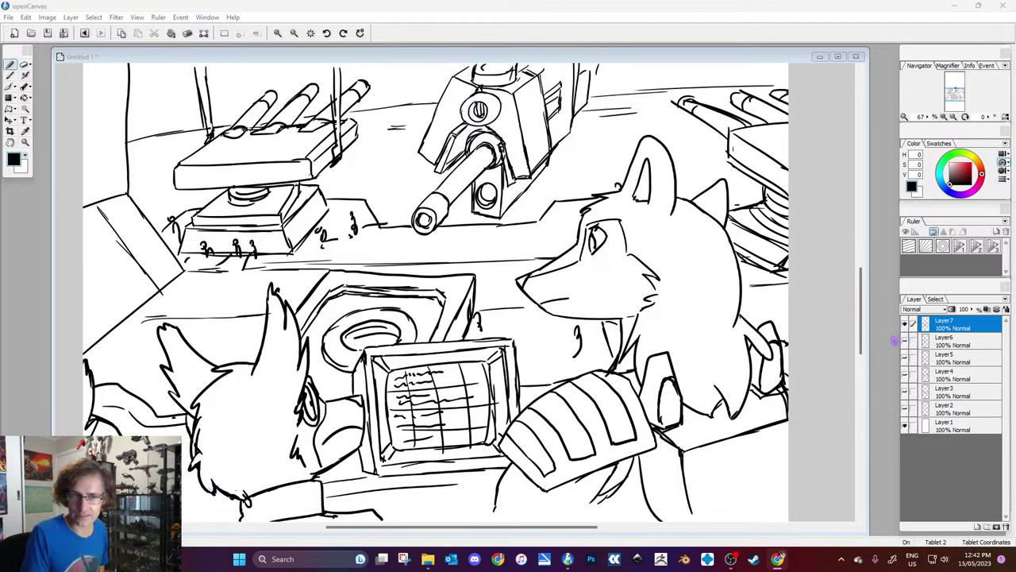
Step: Add a new layer on top and hide Layer7 to leave a blank canvas for a fresh sketch
click(976, 526)
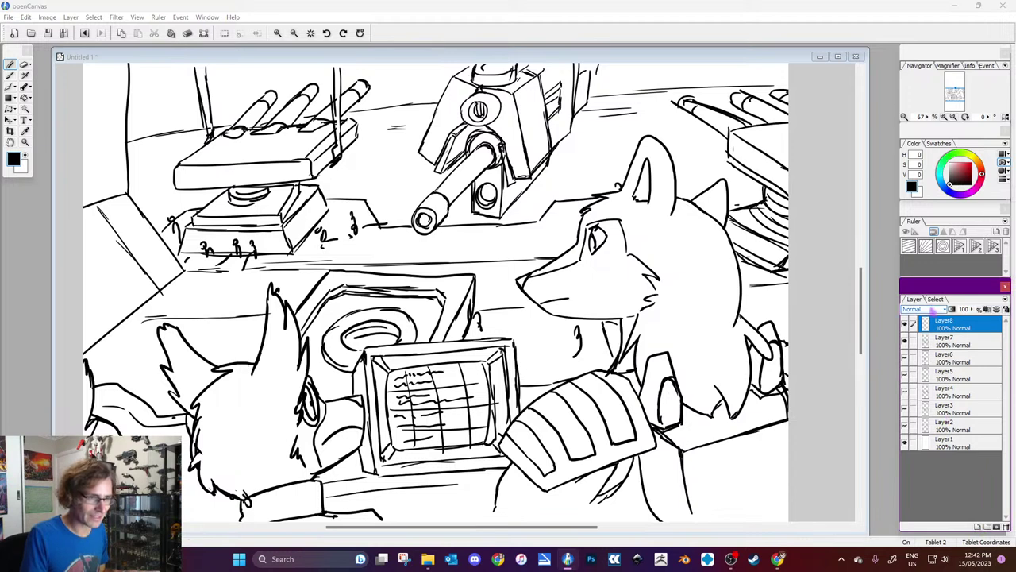
click(913, 309)
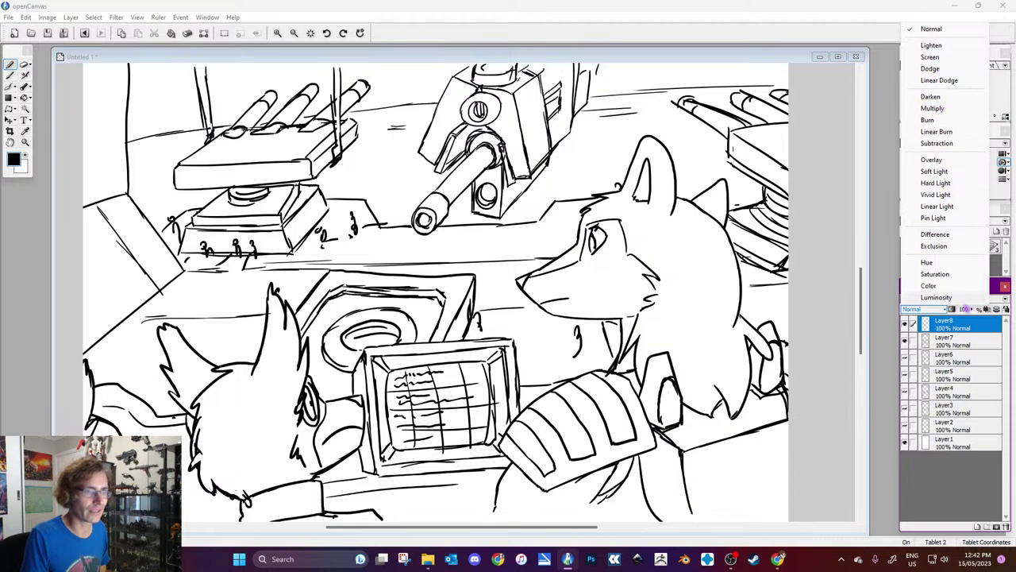
click(905, 341)
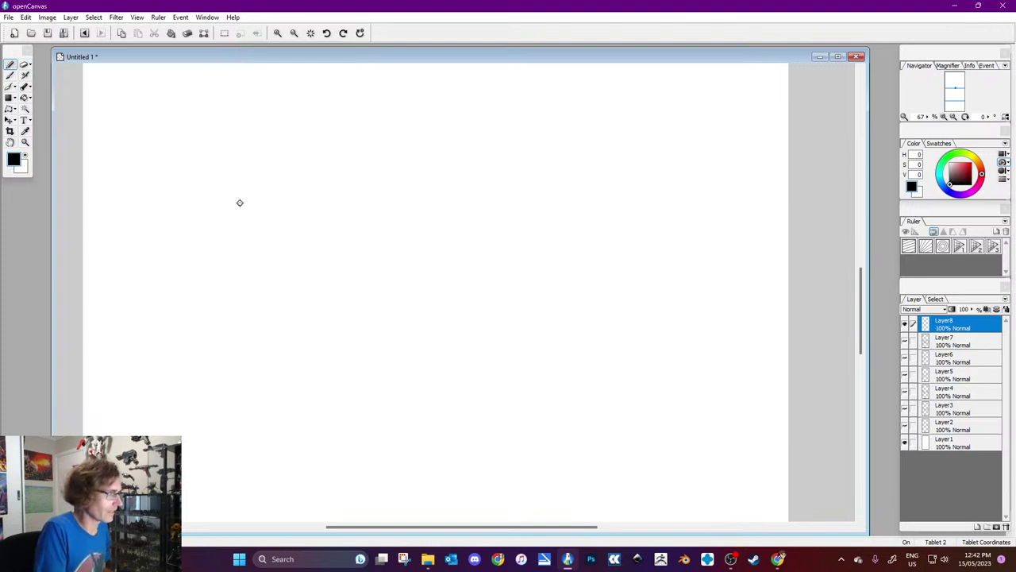
Step: Sketch a three-quarter fox-like head in black with two pointed ears, a crown line and two shaded eyes
mouse_move(246, 198)
mouse_down()
mouse_move(193, 164)
mouse_move(194, 218)
mouse_move(223, 197)
mouse_move(203, 183)
mouse_move(206, 212)
mouse_move(227, 223)
mouse_move(268, 184)
mouse_move(309, 189)
mouse_up()
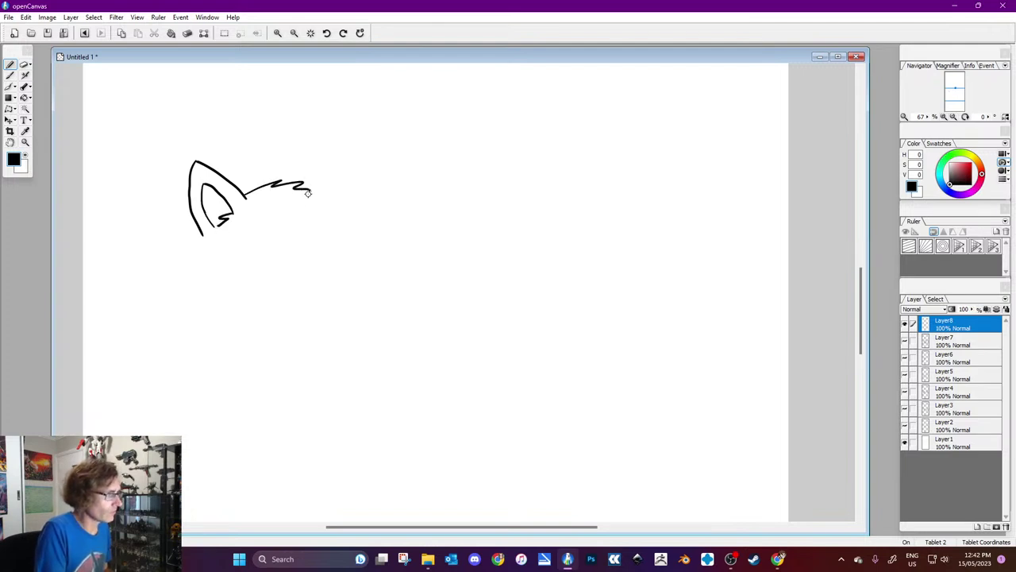
mouse_move(267, 223)
mouse_down()
mouse_move(294, 236)
mouse_move(256, 226)
mouse_move(258, 242)
mouse_move(286, 242)
mouse_move(311, 237)
mouse_move(326, 212)
mouse_move(324, 239)
mouse_move(313, 240)
mouse_move(364, 243)
mouse_move(363, 258)
mouse_up()
mouse_move(284, 185)
mouse_down()
mouse_move(318, 149)
mouse_move(319, 189)
mouse_up()
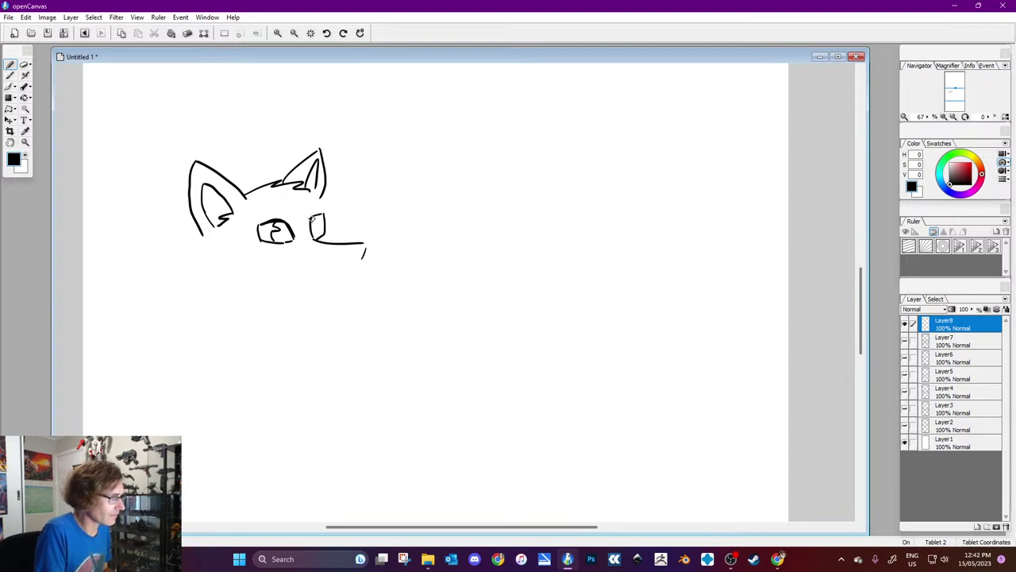
mouse_move(319, 211)
mouse_down()
mouse_move(321, 237)
mouse_move(285, 224)
mouse_up()
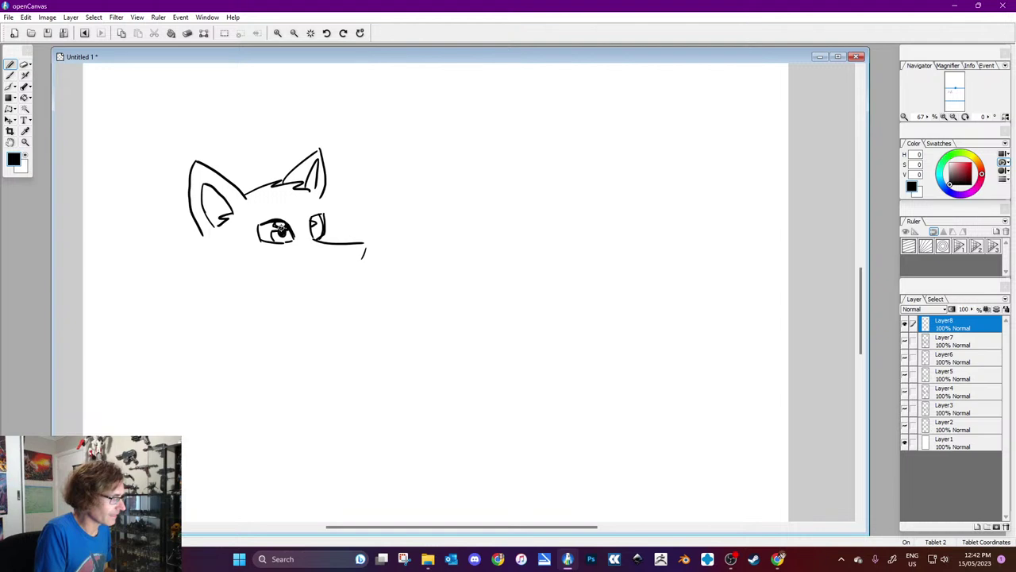
drag(276, 230, 284, 235)
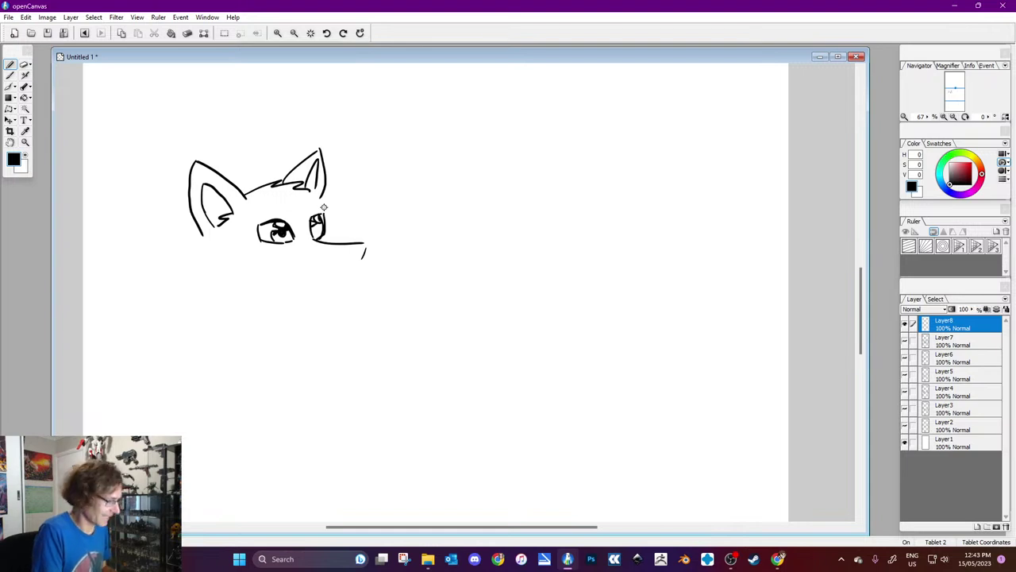
key(ctrl+z)
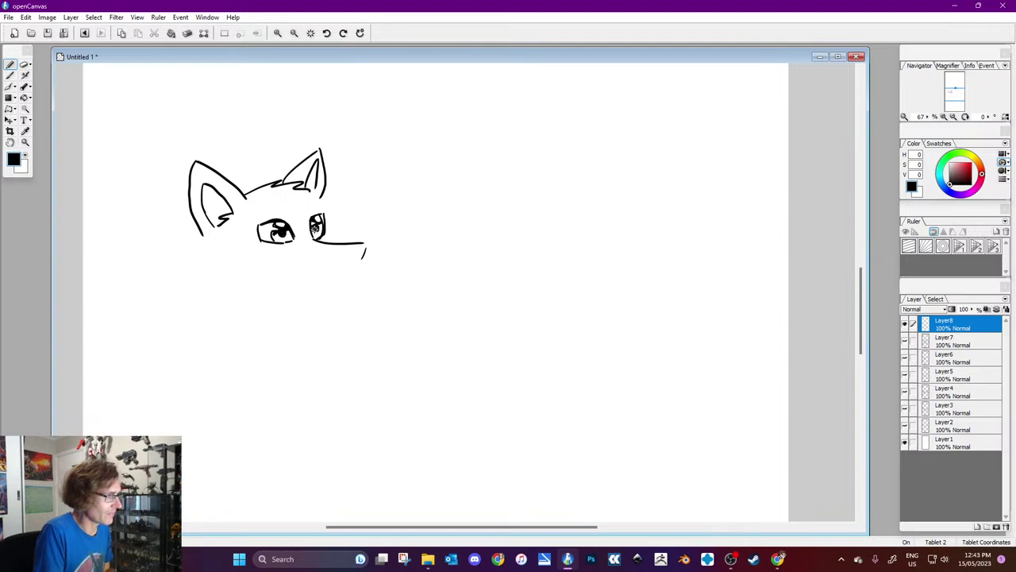
drag(272, 236, 301, 233)
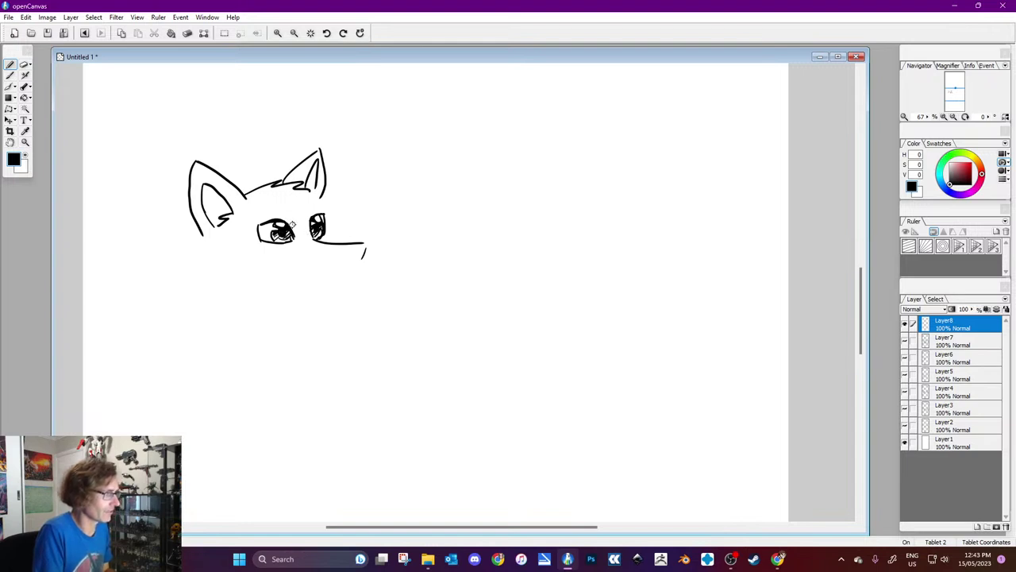
drag(312, 188, 324, 199)
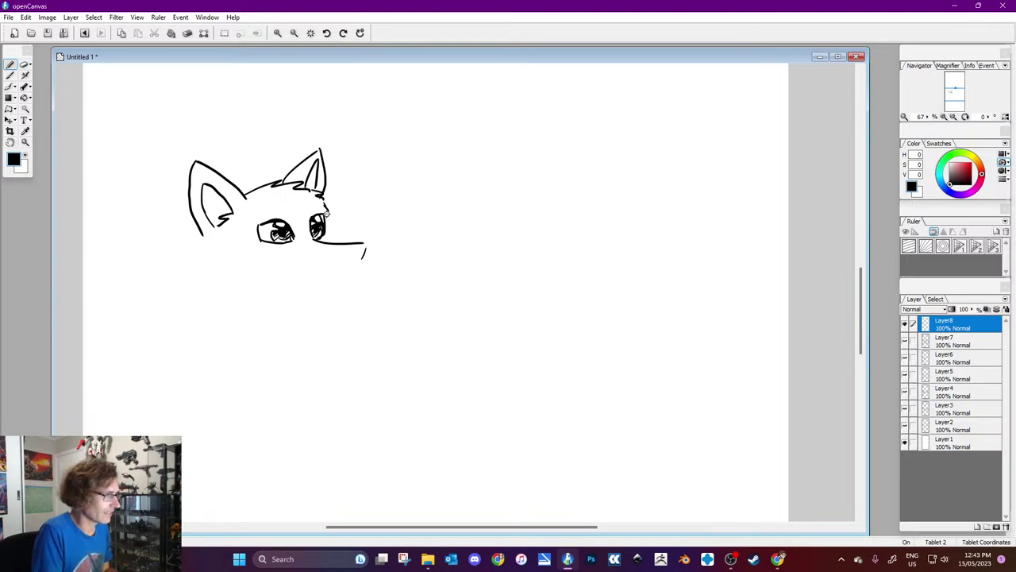
Step: Paint out the far eye in white and redraw it in black with the snout's top line and brow tuft
click(18, 171)
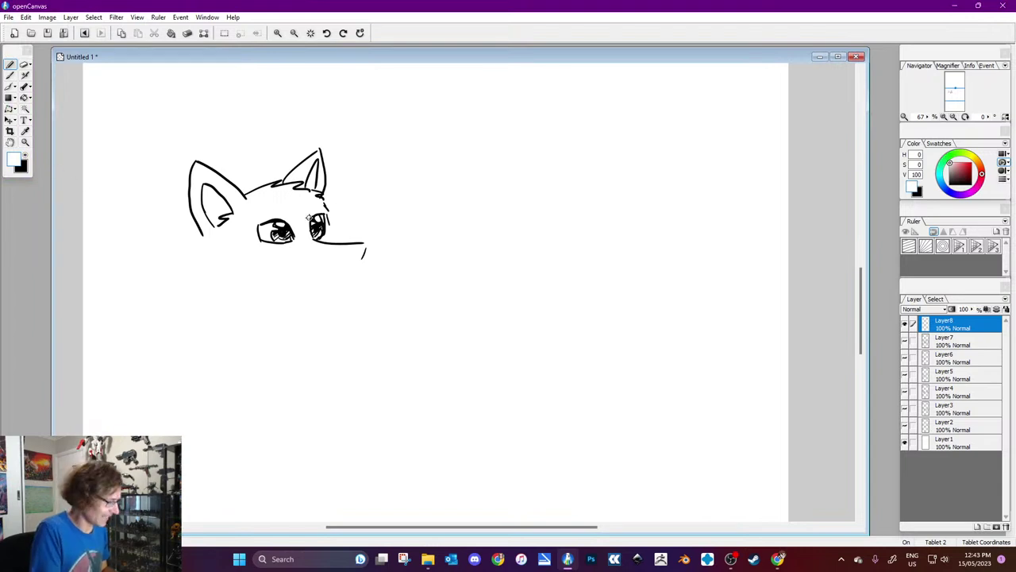
mouse_move(320, 214)
mouse_down()
mouse_move(308, 230)
mouse_move(331, 237)
mouse_up()
click(17, 172)
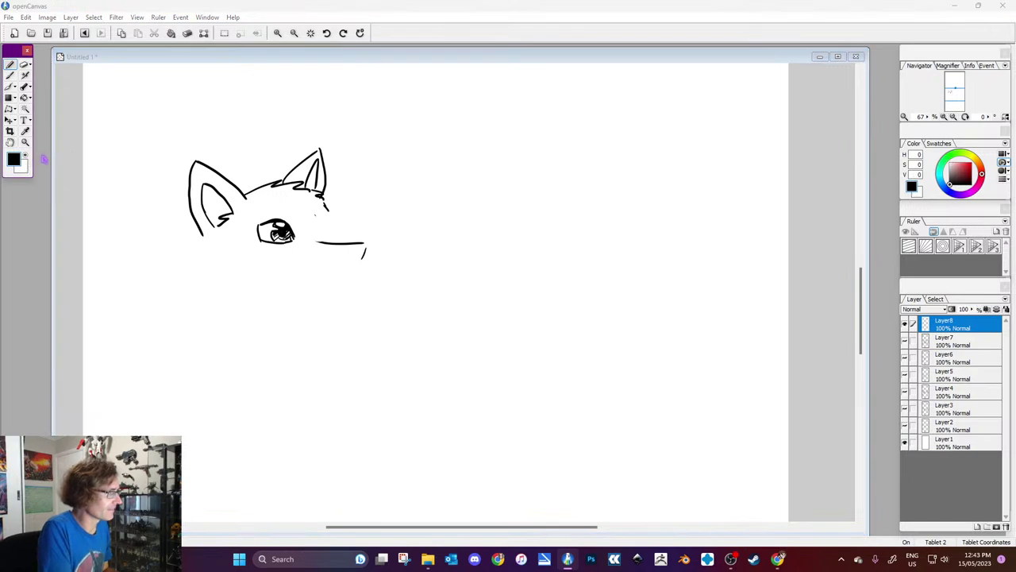
mouse_move(318, 228)
mouse_down()
mouse_move(325, 212)
mouse_move(337, 242)
mouse_move(331, 232)
mouse_move(361, 243)
mouse_up()
drag(323, 191, 332, 199)
Step: Outline the head's cheek fur, muzzle tip and jaw, and trim the snout's top line with white
mouse_move(205, 238)
mouse_down()
mouse_move(199, 280)
mouse_move(214, 290)
mouse_up()
drag(367, 246, 354, 271)
mouse_move(291, 293)
mouse_down()
mouse_move(328, 285)
mouse_move(316, 286)
mouse_move(359, 267)
mouse_up()
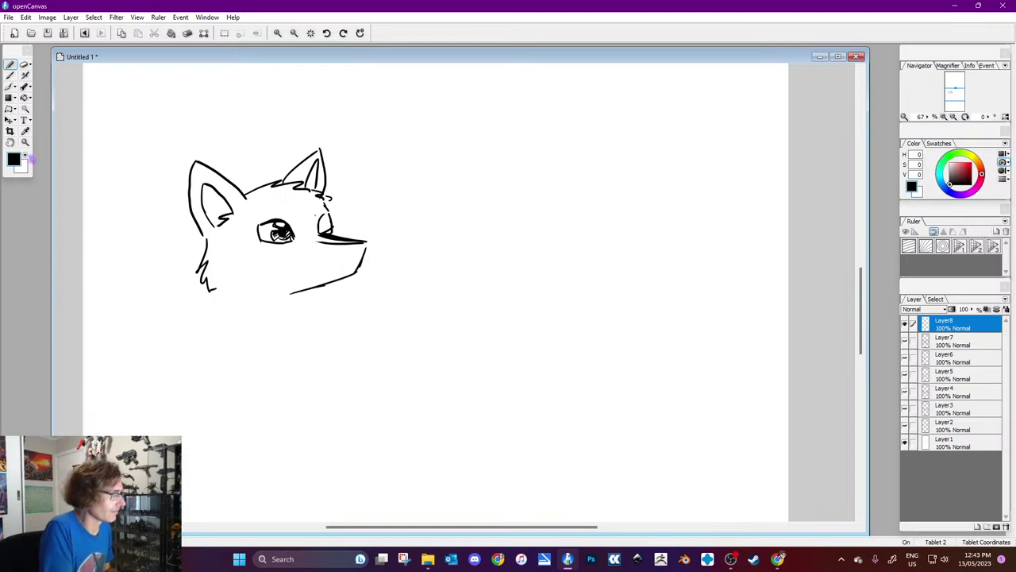
click(25, 155)
mouse_move(318, 239)
mouse_down()
mouse_move(363, 243)
mouse_move(340, 240)
mouse_move(314, 214)
mouse_move(325, 228)
mouse_up()
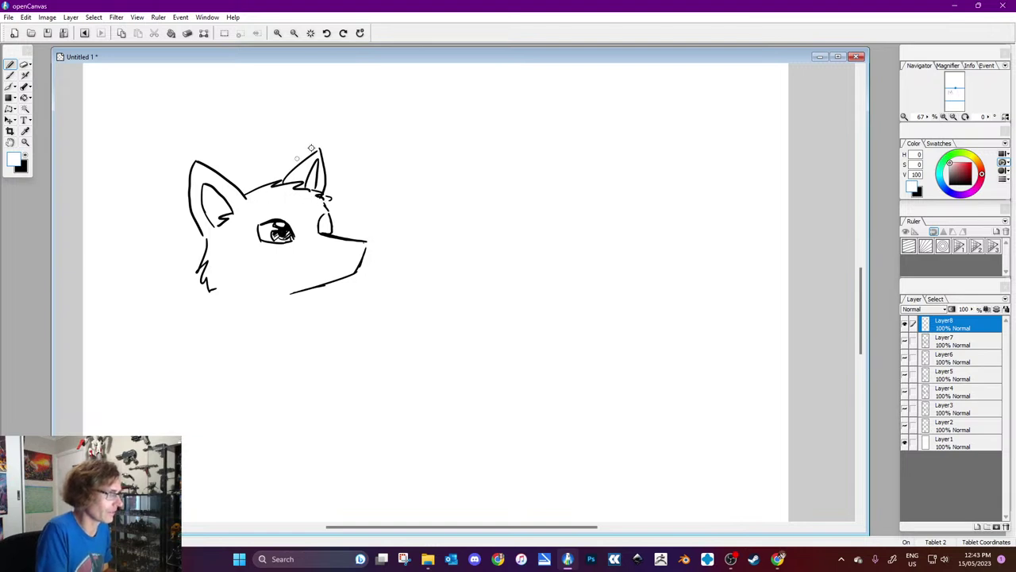
click(27, 158)
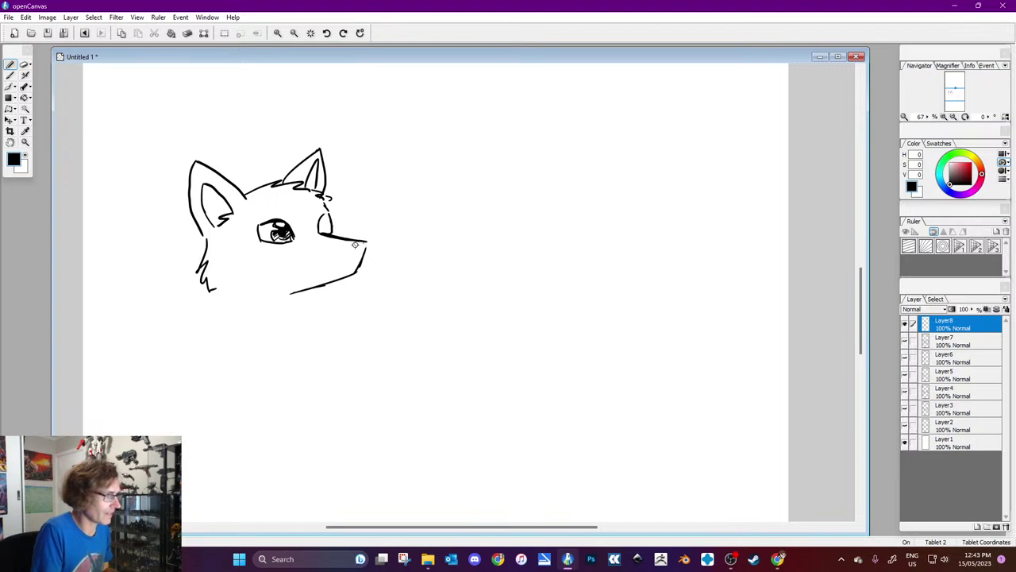
Step: Add the nose, mouth line and far pupil, and try a brow stroke in front of the far eye
drag(362, 254, 331, 264)
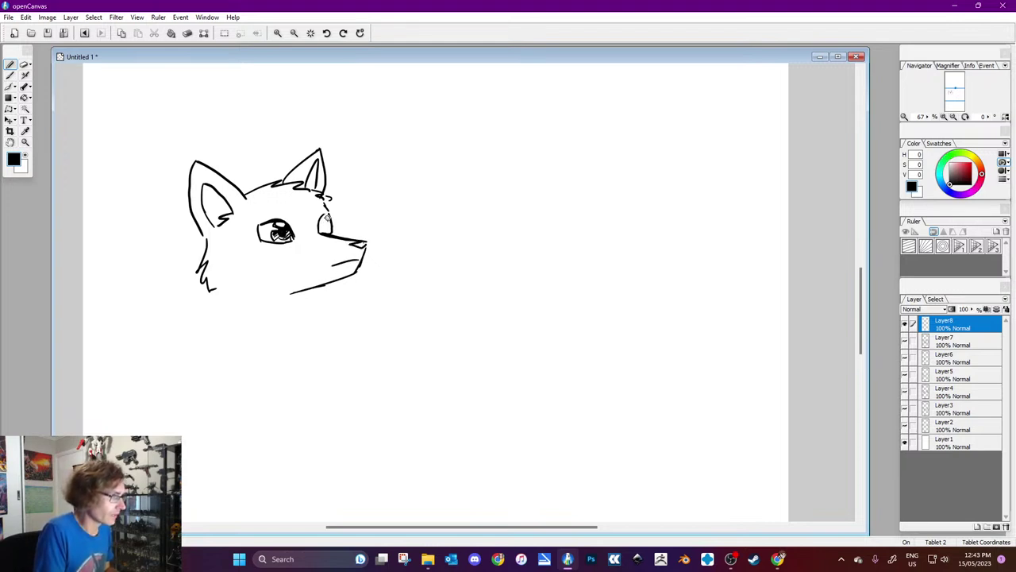
drag(328, 215, 324, 225)
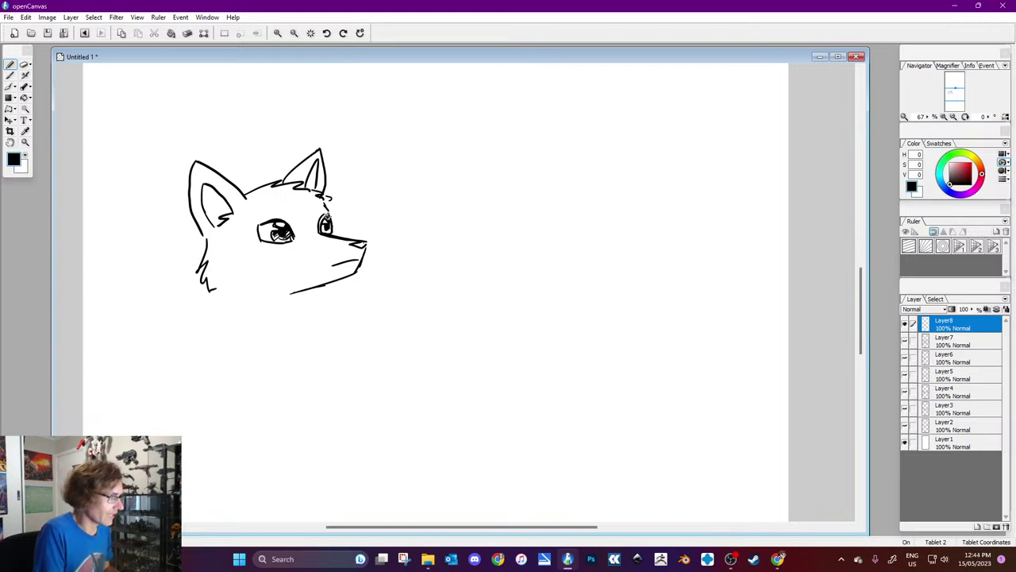
drag(332, 213, 340, 230)
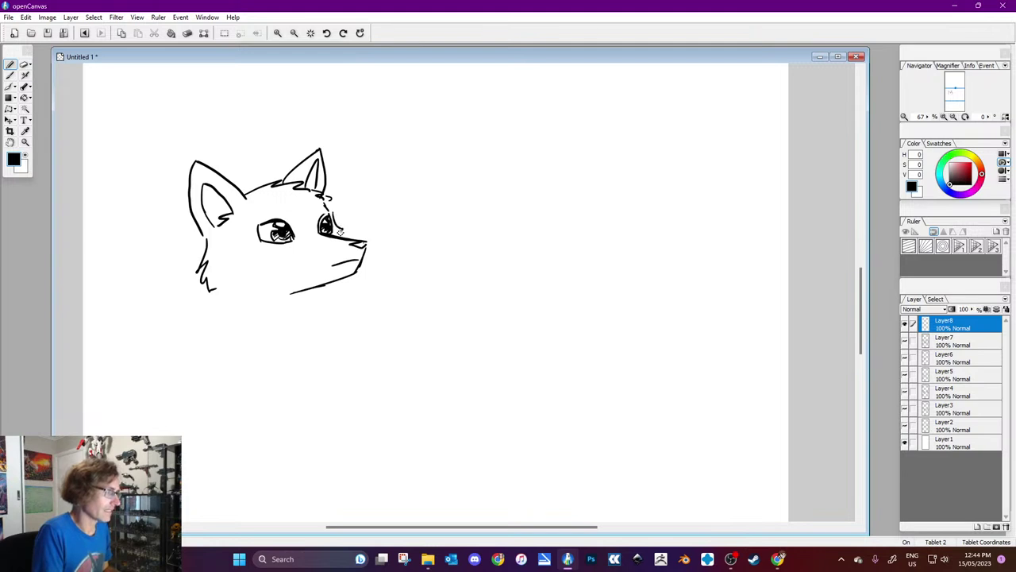
key(ctrl+z)
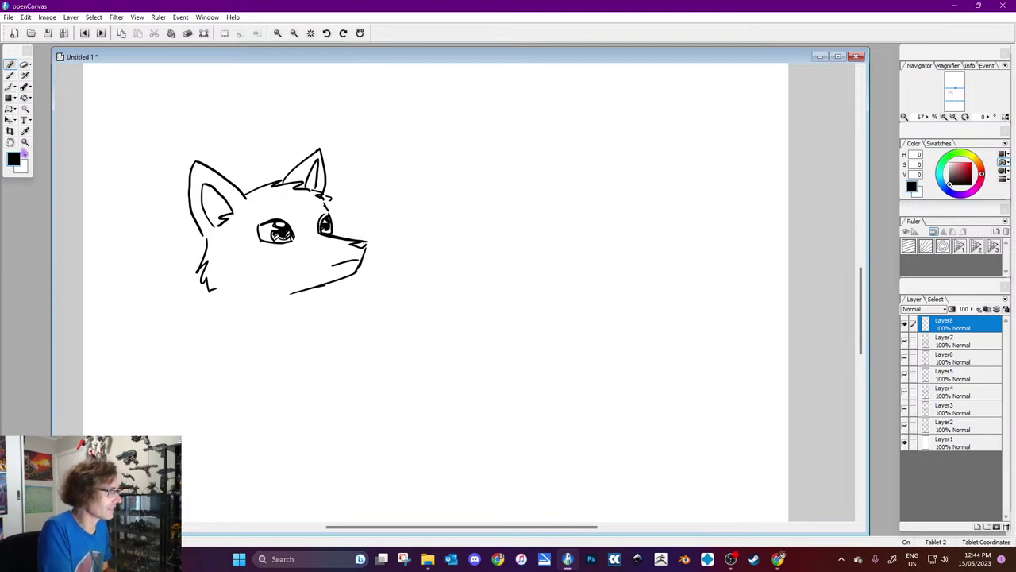
Step: Clear the whole fox-like head sketch from the new layer
click(26, 155)
click(231, 190)
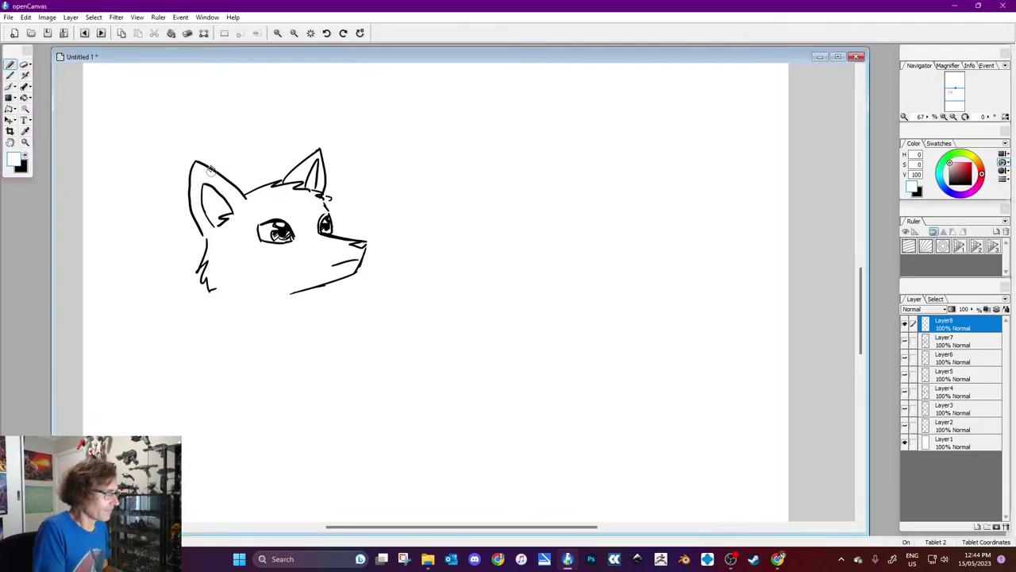
mouse_move(272, 209)
mouse_down()
mouse_move(184, 192)
mouse_move(187, 180)
mouse_move(252, 144)
mouse_move(201, 233)
mouse_move(324, 158)
mouse_move(210, 287)
mouse_move(350, 200)
mouse_move(283, 288)
mouse_move(345, 273)
mouse_move(356, 255)
mouse_move(285, 285)
mouse_move(209, 264)
mouse_move(198, 197)
mouse_up()
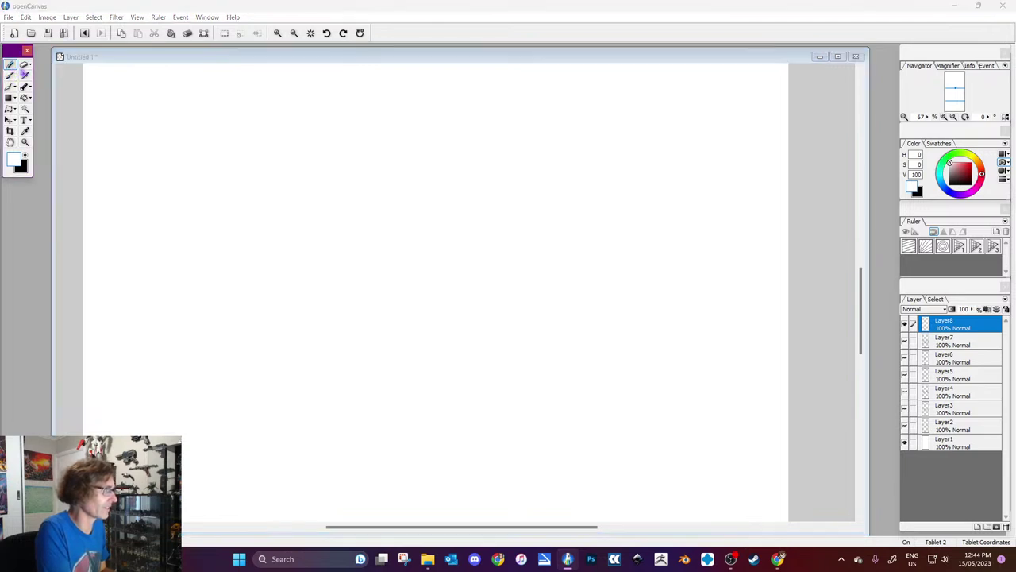
Step: Try a black stroke with the brush tool on the blank canvas and undo it
click(10, 76)
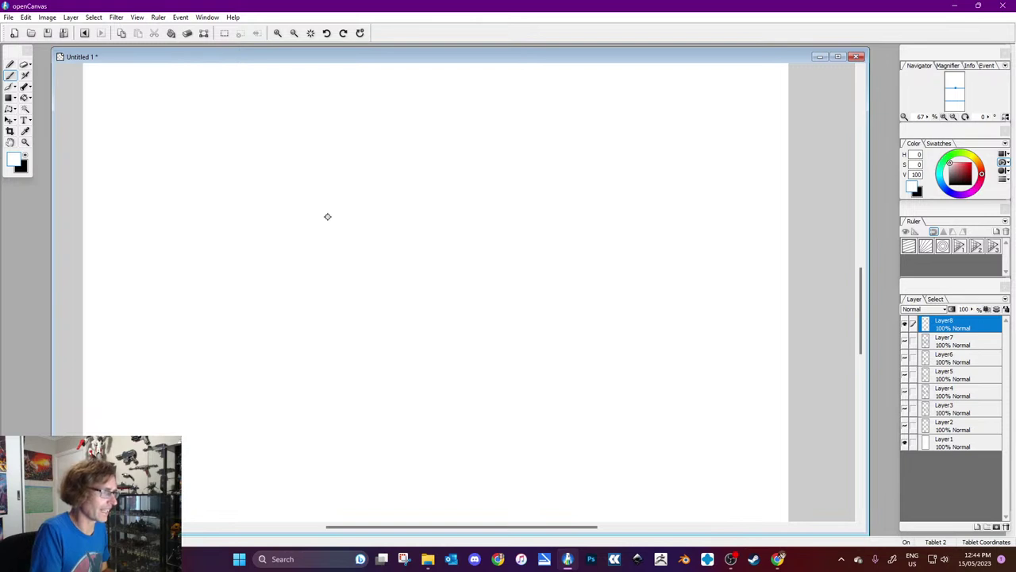
key(x)
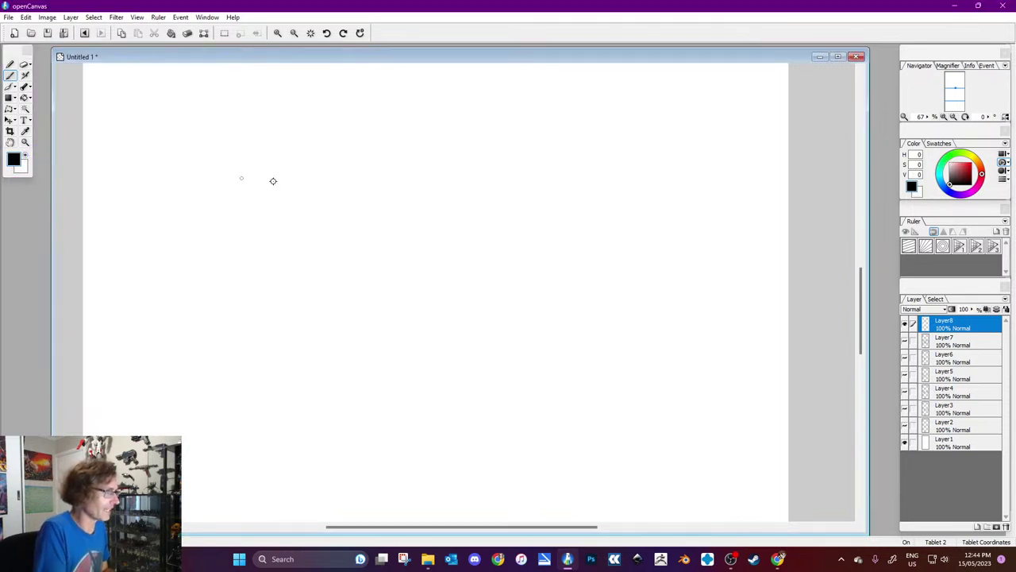
drag(315, 202, 342, 191)
key(ctrl+z)
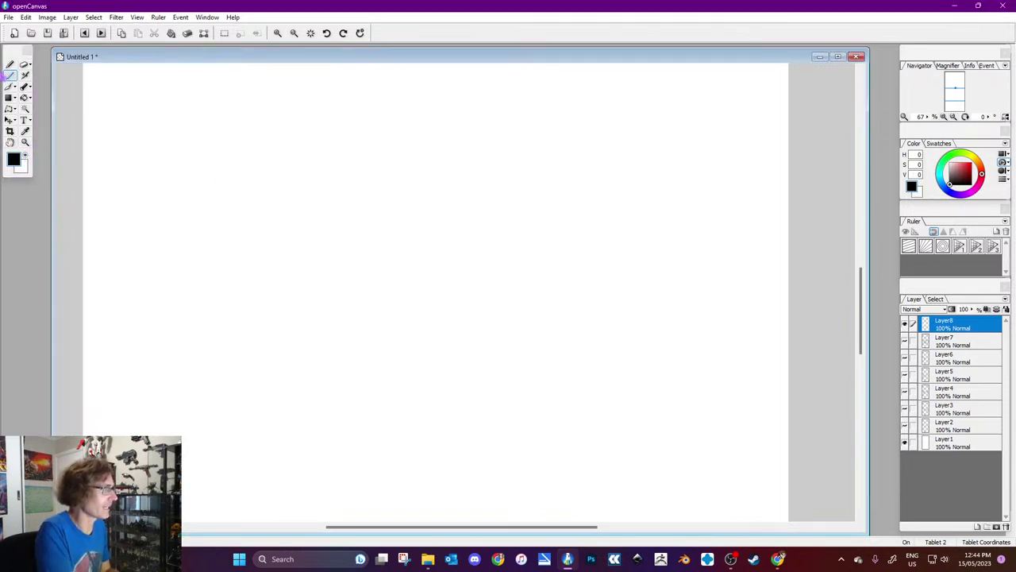
Step: Sketch a new three-quarter wolf head in black pencil with pointed ears, a tufted crown and jagged cheek fur
click(10, 65)
mouse_move(307, 206)
mouse_down()
mouse_move(362, 186)
mouse_move(350, 209)
mouse_move(392, 207)
mouse_move(369, 214)
mouse_move(393, 222)
mouse_up()
mouse_move(309, 207)
mouse_down()
mouse_move(258, 162)
mouse_move(252, 179)
mouse_move(251, 168)
mouse_move(252, 228)
mouse_move(279, 253)
mouse_up()
mouse_move(295, 218)
mouse_down()
mouse_move(262, 198)
mouse_move(298, 224)
mouse_up()
mouse_move(364, 205)
mouse_down()
mouse_move(399, 179)
mouse_move(403, 226)
mouse_move(412, 187)
mouse_move(390, 216)
mouse_up()
mouse_move(278, 256)
mouse_down()
mouse_move(268, 283)
mouse_move(281, 303)
mouse_up()
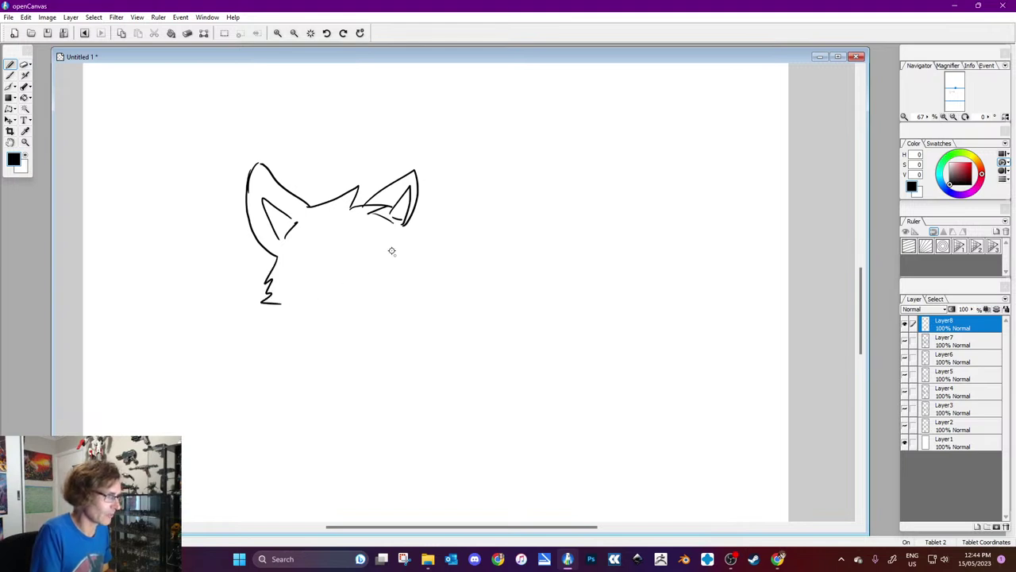
Step: Draw the wolf's two eyes, short snout with nose, curved jaw and the far side of its face
mouse_move(340, 263)
mouse_down()
mouse_move(342, 248)
mouse_move(316, 249)
mouse_move(320, 266)
mouse_move(340, 266)
mouse_move(372, 240)
mouse_move(389, 259)
mouse_move(377, 264)
mouse_up()
drag(335, 247, 335, 267)
mouse_move(377, 247)
mouse_down()
mouse_move(382, 271)
mouse_move(373, 261)
mouse_move(406, 271)
mouse_up()
mouse_move(332, 308)
mouse_down()
mouse_move(393, 303)
mouse_move(419, 275)
mouse_up()
mouse_move(390, 230)
mouse_down()
mouse_move(413, 272)
mouse_move(407, 282)
mouse_up()
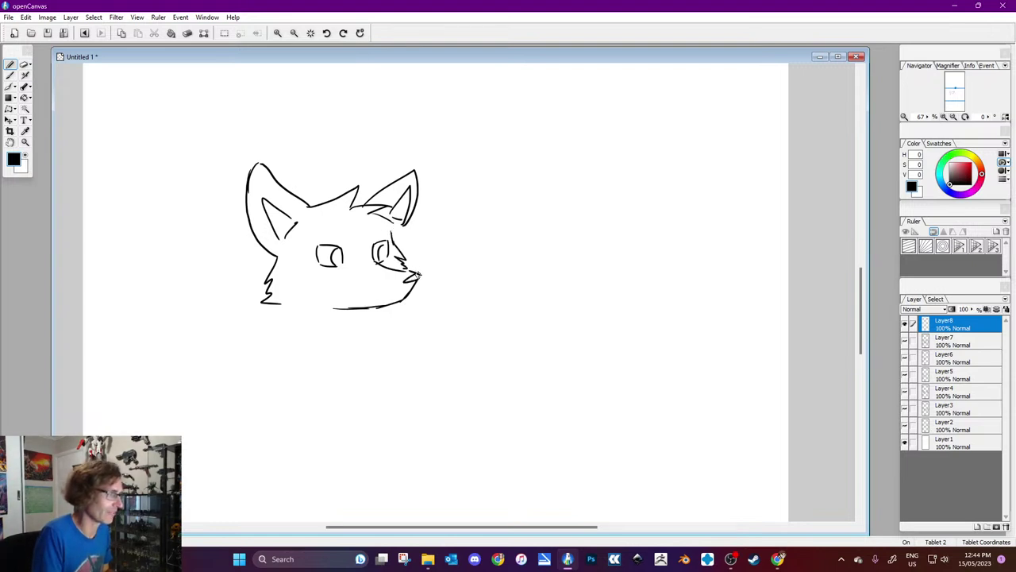
Step: Add brows, muzzle markings and thicker cheek fur to the wolf head, and outline its neck with a closed base
mouse_move(347, 243)
mouse_down()
mouse_move(321, 232)
mouse_move(311, 241)
mouse_up()
mouse_move(370, 251)
mouse_down()
mouse_move(392, 232)
mouse_move(365, 252)
mouse_up()
mouse_move(357, 244)
mouse_down()
mouse_move(349, 271)
mouse_move(317, 283)
mouse_move(311, 300)
mouse_move(383, 302)
mouse_move(294, 309)
mouse_up()
drag(361, 310, 362, 319)
drag(296, 313, 310, 340)
mouse_move(361, 314)
mouse_down()
mouse_move(363, 324)
mouse_move(309, 351)
mouse_move(367, 349)
mouse_move(362, 314)
mouse_up()
mouse_move(274, 259)
mouse_down()
mouse_move(268, 298)
mouse_move(294, 310)
mouse_up()
drag(284, 305, 316, 349)
Step: Clean up the cheek fur and back of the neck with white, and refine the far brow, pupils and front neck in black
click(28, 156)
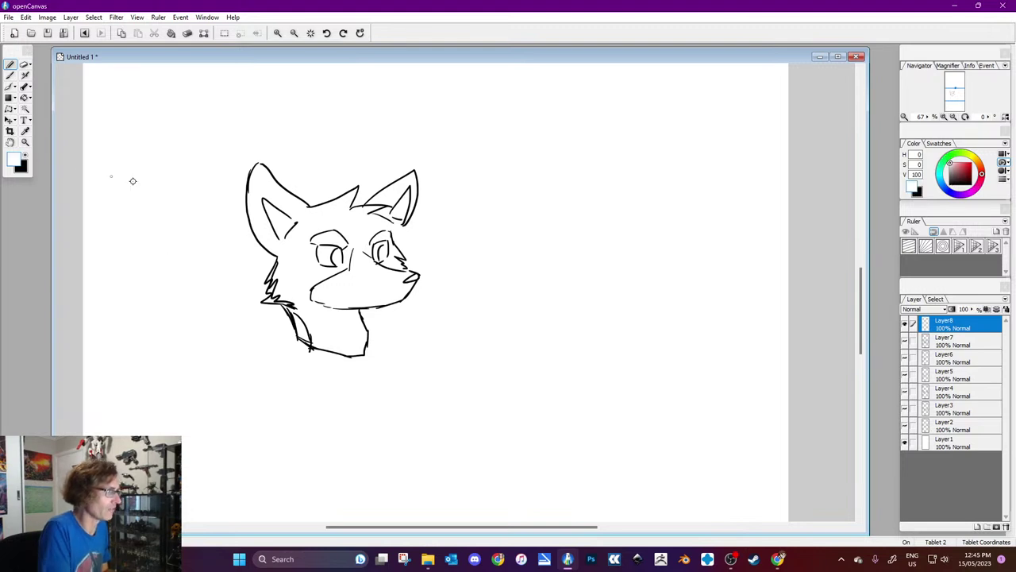
mouse_move(272, 302)
mouse_down()
mouse_move(266, 292)
mouse_move(261, 302)
mouse_move(274, 260)
mouse_move(267, 305)
mouse_move(301, 337)
mouse_move(278, 305)
mouse_move(311, 349)
mouse_up()
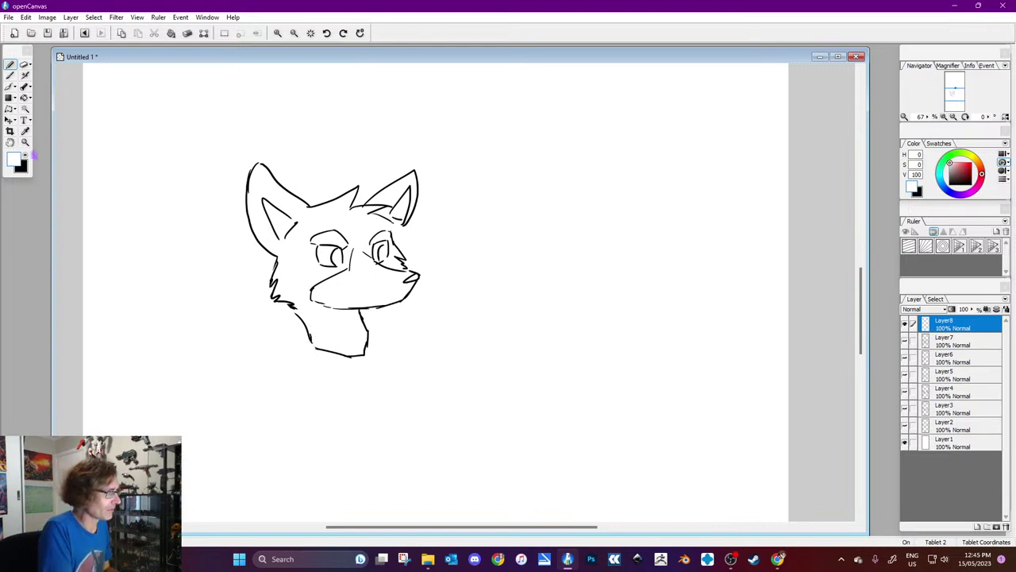
click(22, 167)
mouse_move(394, 232)
mouse_down()
mouse_move(386, 221)
mouse_move(399, 225)
mouse_up()
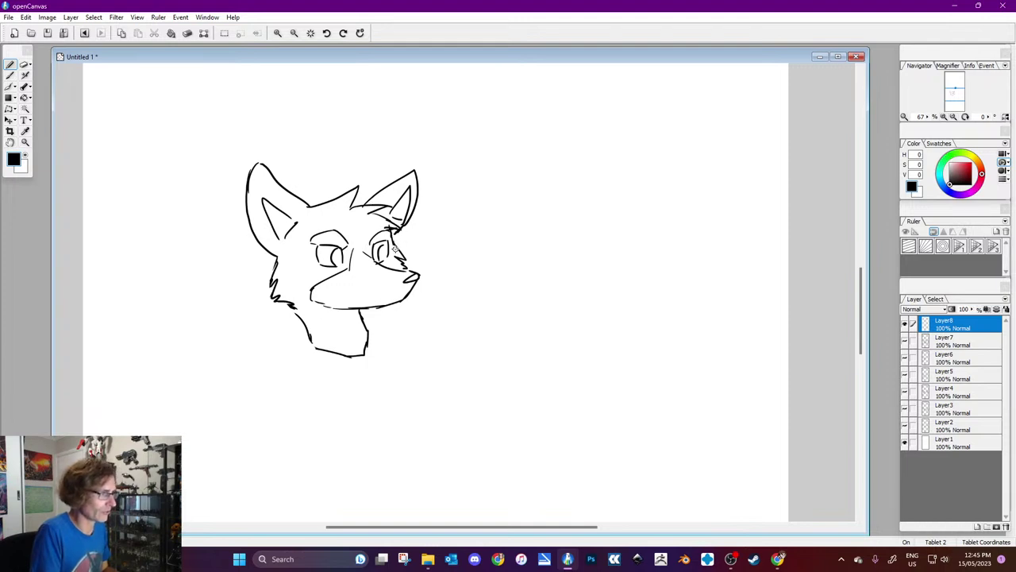
drag(367, 314, 367, 353)
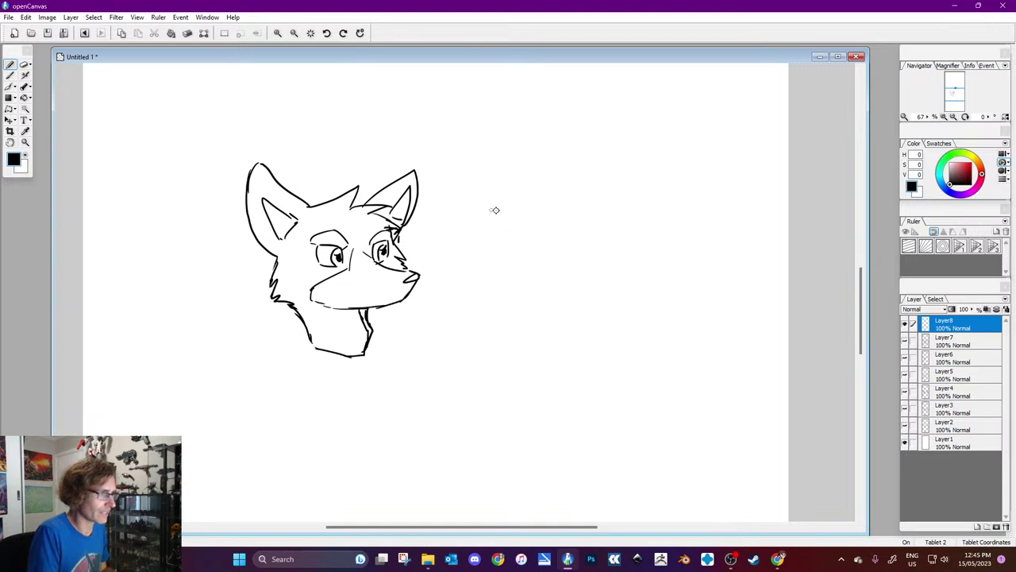
Step: Sketch a second head beside the wolf's face with rounded ears, a tufted crown and two dark shaded eyes
mouse_move(502, 224)
mouse_down()
mouse_move(469, 200)
mouse_move(451, 225)
mouse_move(455, 240)
mouse_move(471, 216)
mouse_move(464, 230)
mouse_move(481, 254)
mouse_move(519, 213)
mouse_move(549, 201)
mouse_move(570, 209)
mouse_move(561, 216)
mouse_move(582, 252)
mouse_up()
mouse_move(559, 205)
mouse_down()
mouse_move(583, 194)
mouse_move(591, 206)
mouse_move(580, 242)
mouse_up()
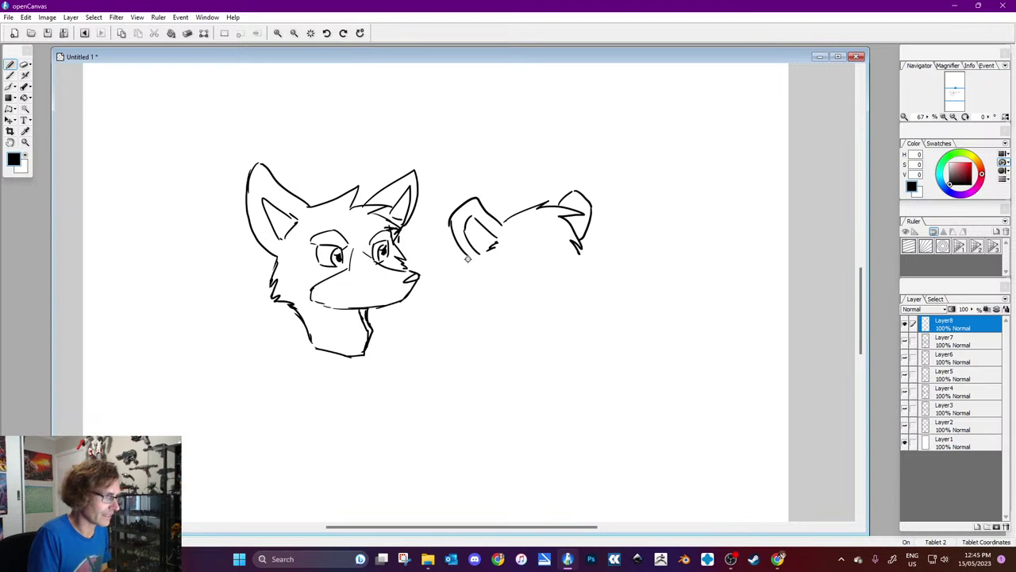
mouse_move(515, 259)
mouse_down()
mouse_move(533, 255)
mouse_move(532, 270)
mouse_up()
mouse_move(566, 254)
mouse_down()
mouse_move(554, 264)
mouse_move(573, 259)
mouse_up()
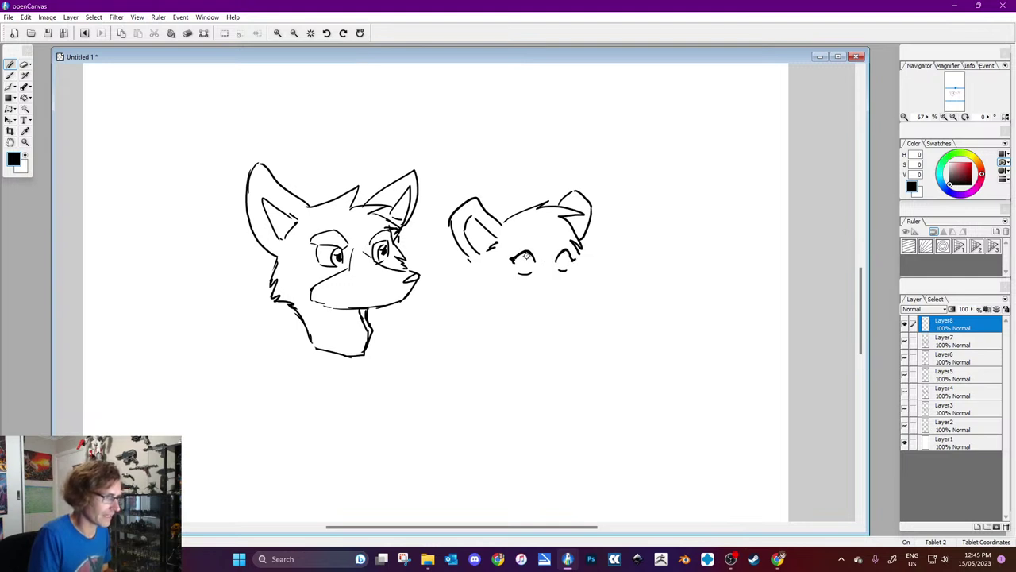
drag(522, 255, 519, 260)
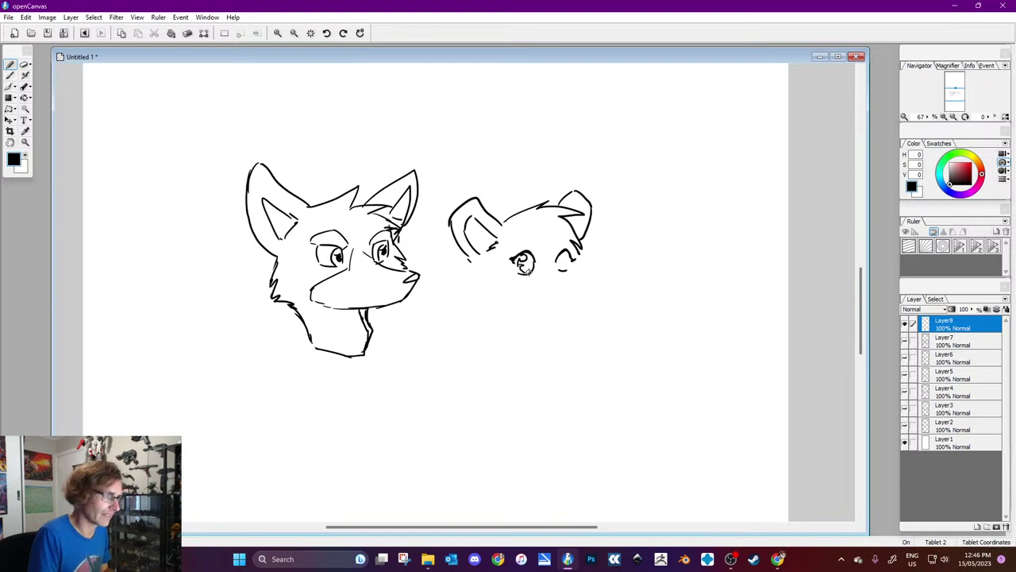
drag(564, 254, 562, 272)
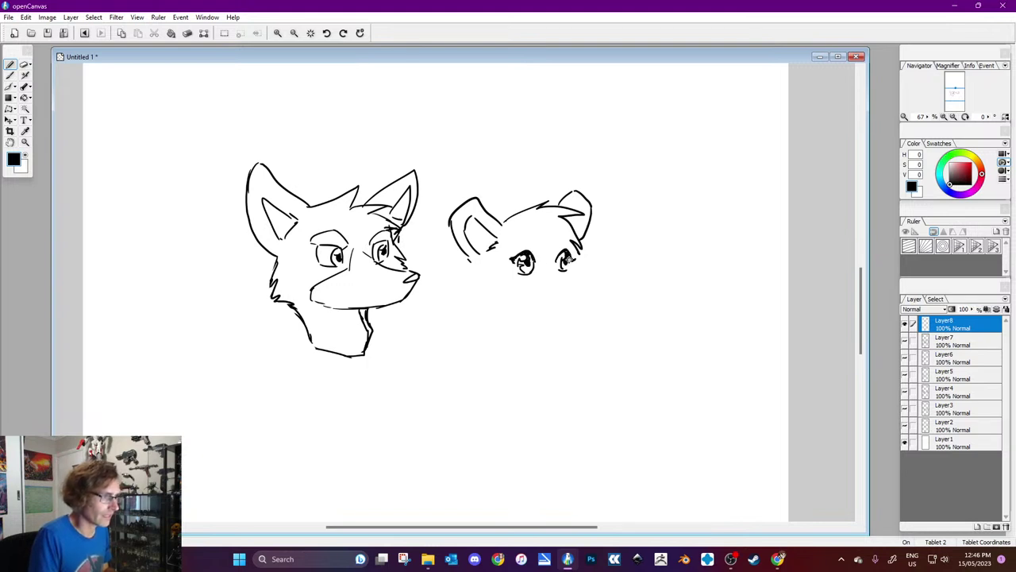
drag(565, 262, 531, 273)
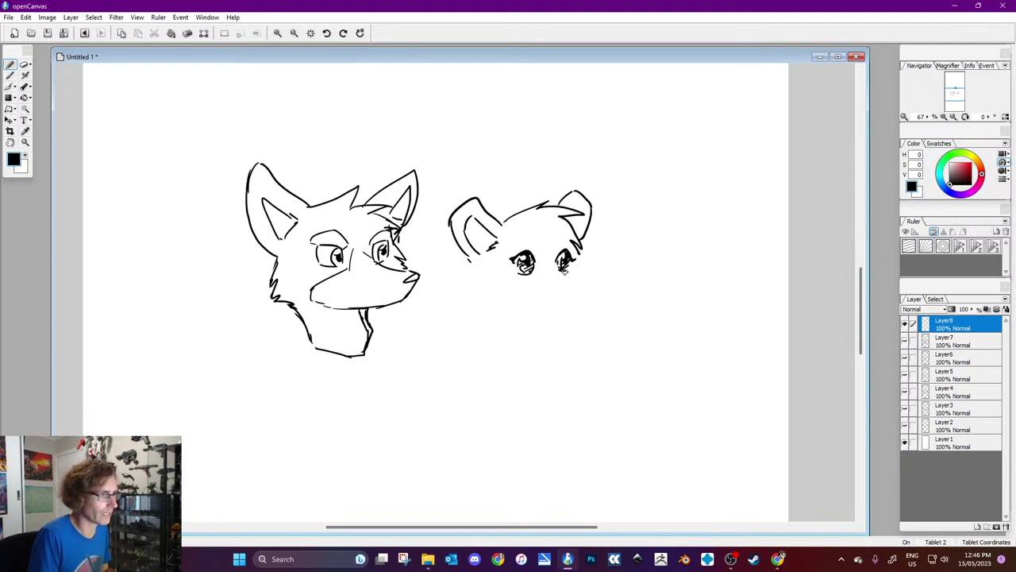
Step: Draw the second head's short snout with nose, jaw and cheek fur, and add dark markings beside the eyes
drag(588, 278, 580, 290)
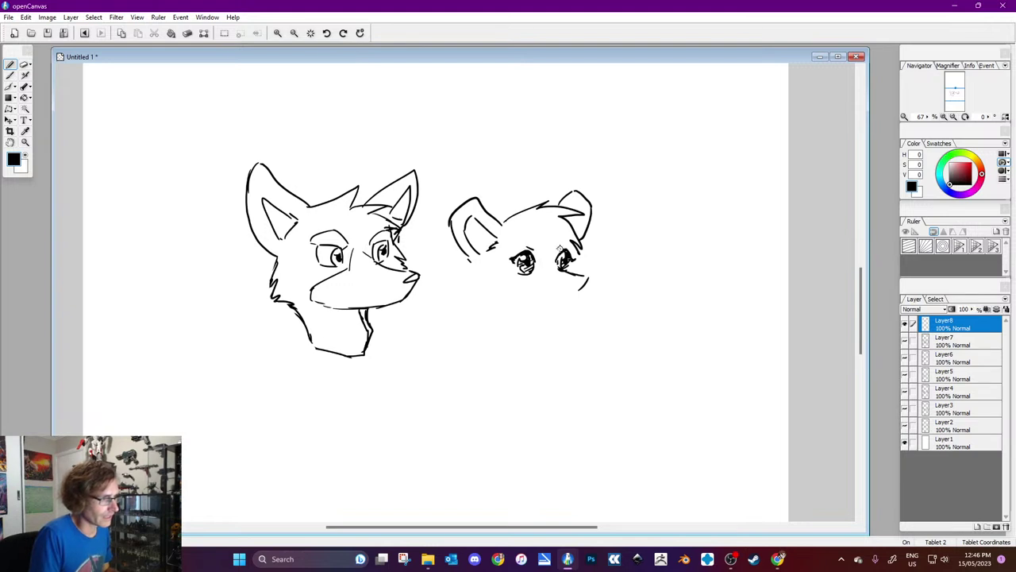
mouse_move(527, 304)
mouse_down()
mouse_move(582, 290)
mouse_move(575, 249)
mouse_move(588, 273)
mouse_up()
drag(511, 272, 508, 302)
drag(468, 265, 494, 310)
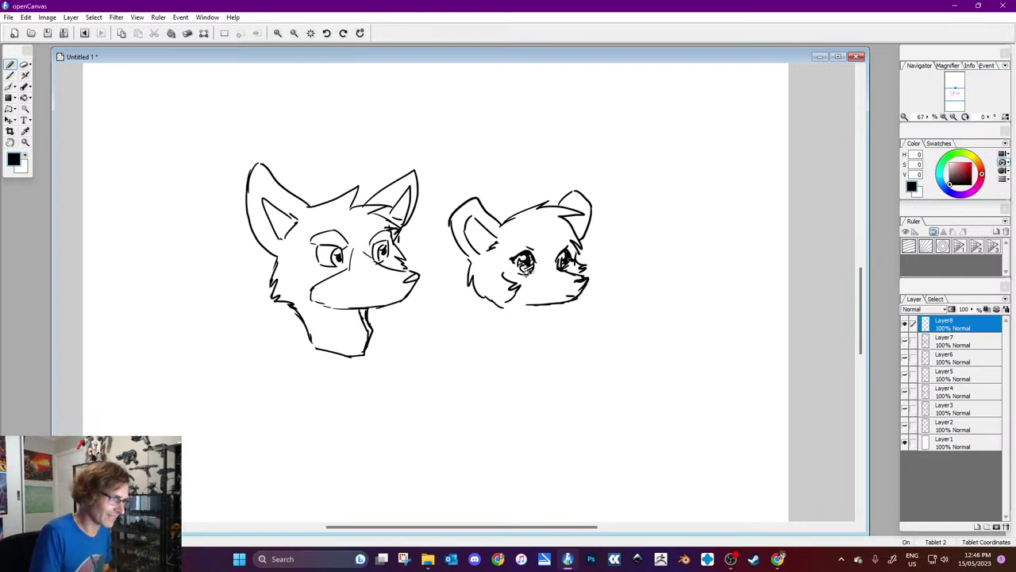
drag(520, 269, 575, 273)
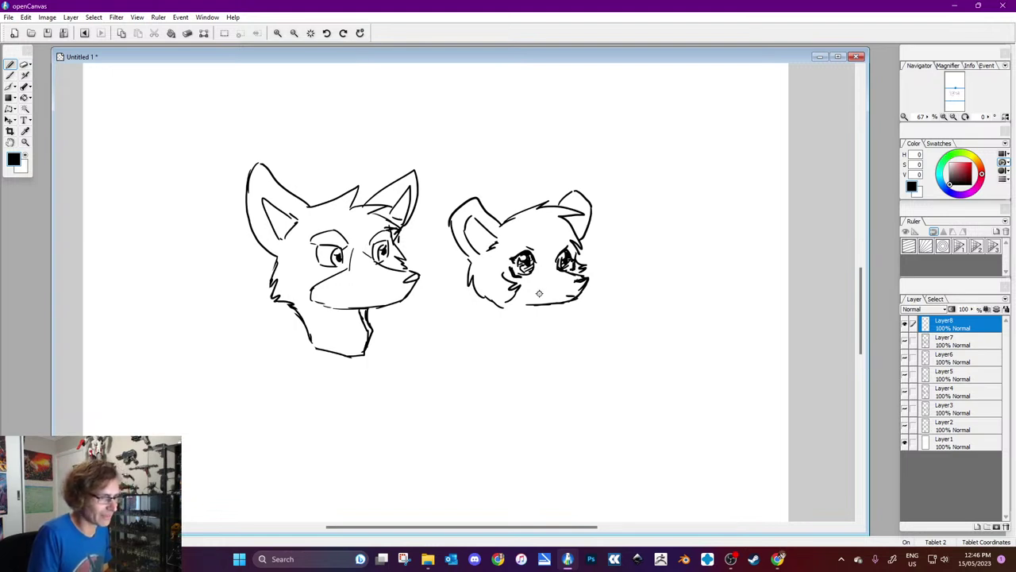
Step: Sketch the second character's jacket below the head, with its ribbed collar, front opening and both shoulders
mouse_move(541, 306)
mouse_down()
mouse_move(546, 320)
mouse_move(509, 330)
mouse_move(544, 328)
mouse_move(504, 327)
mouse_move(550, 326)
mouse_move(545, 383)
mouse_up()
drag(498, 334, 488, 359)
drag(554, 319, 569, 330)
mouse_move(500, 352)
mouse_down()
mouse_move(508, 397)
mouse_move(485, 394)
mouse_up()
drag(556, 325, 568, 397)
drag(555, 316, 585, 354)
Step: Draw the second character's crossed arms with a curled hand, and fill in the jacket's front edges and shirt neckline
mouse_move(508, 390)
mouse_down()
mouse_move(524, 414)
mouse_move(512, 431)
mouse_move(528, 406)
mouse_move(551, 414)
mouse_move(548, 424)
mouse_move(529, 413)
mouse_move(541, 408)
mouse_move(531, 449)
mouse_up()
drag(551, 407, 586, 386)
mouse_move(524, 447)
mouse_down()
mouse_move(553, 447)
mouse_move(602, 389)
mouse_up()
drag(573, 422, 610, 405)
mouse_move(583, 341)
mouse_down()
mouse_move(609, 391)
mouse_move(594, 411)
mouse_up()
drag(575, 405, 585, 396)
mouse_move(562, 326)
mouse_down()
mouse_move(581, 389)
mouse_move(551, 387)
mouse_move(559, 398)
mouse_up()
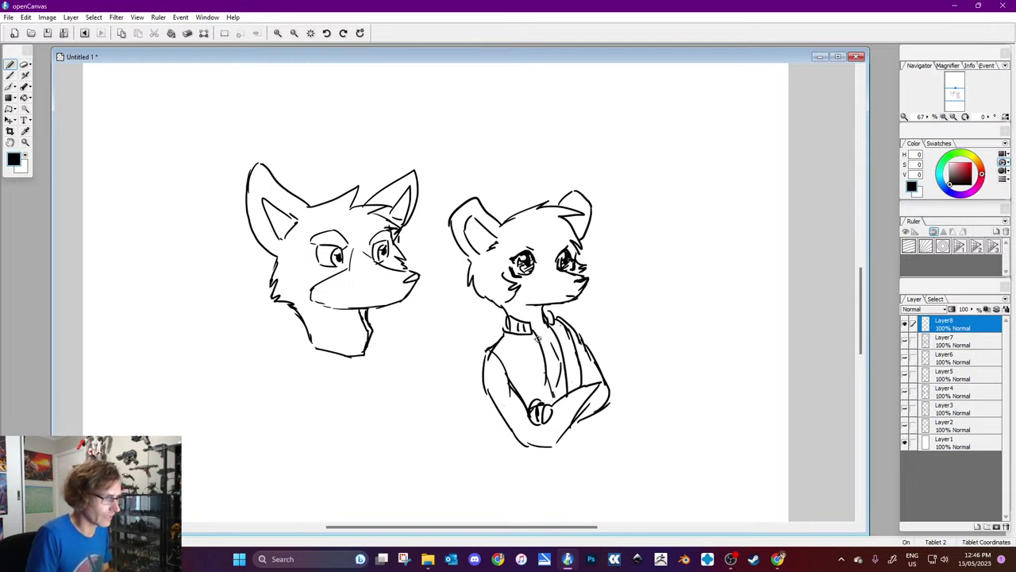
drag(540, 331, 557, 350)
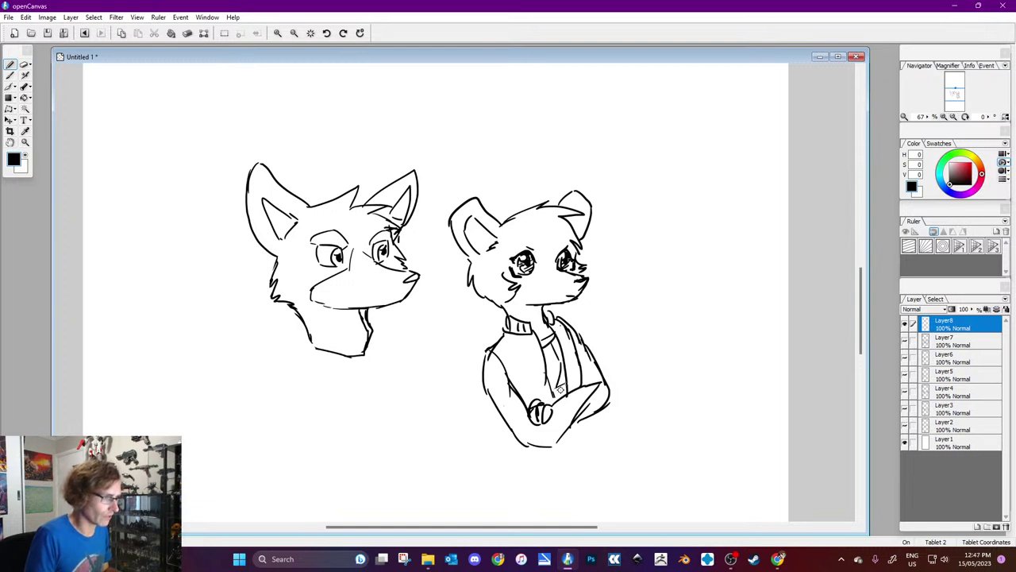
Step: Tidy the crossed arms and collar with white, then redraw the collar and letter "EU" on the jacket's chest in black
click(30, 157)
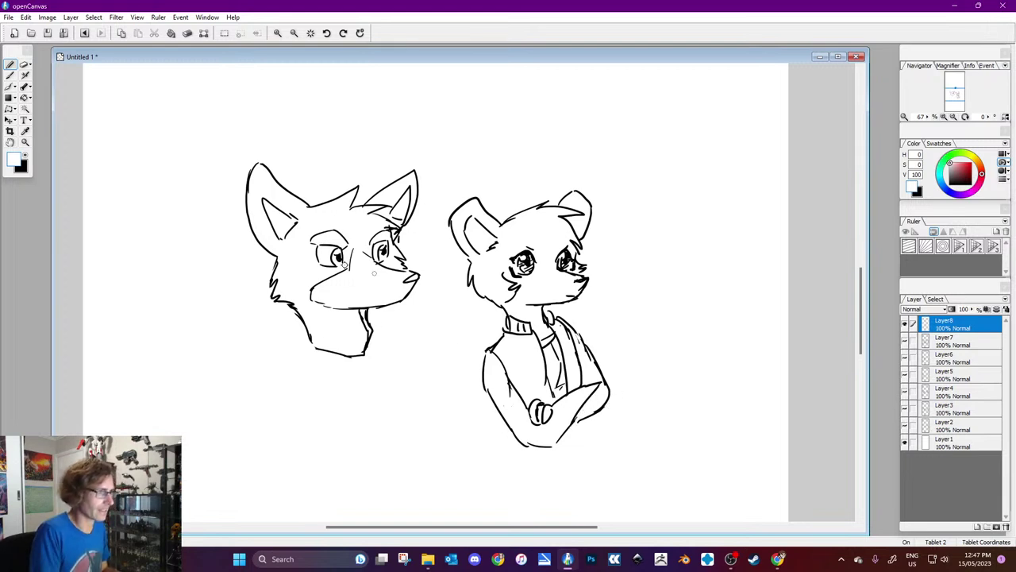
click(33, 167)
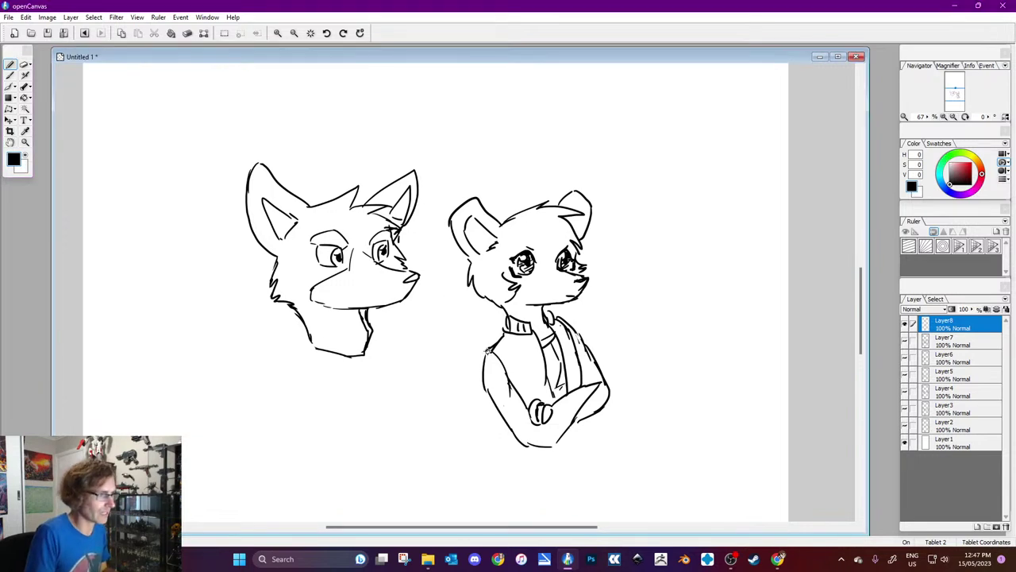
mouse_move(566, 318)
mouse_down()
mouse_move(540, 309)
mouse_move(549, 313)
mouse_move(502, 327)
mouse_up()
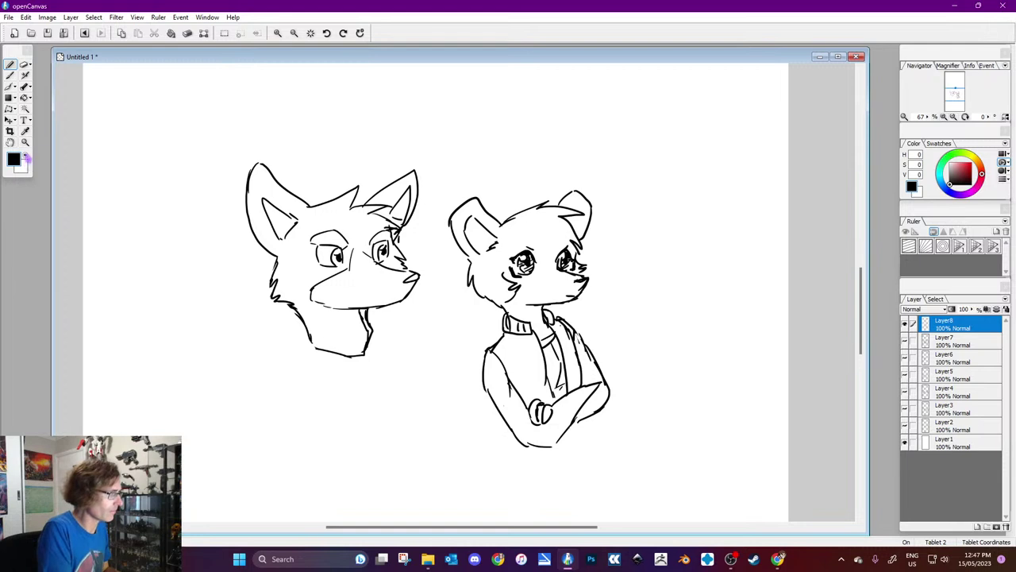
click(28, 160)
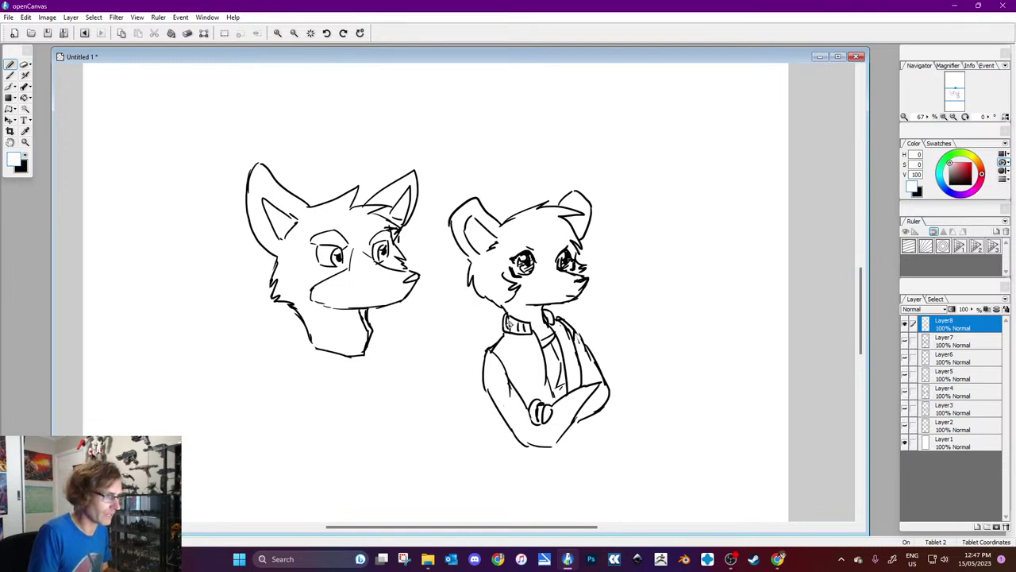
key(x)
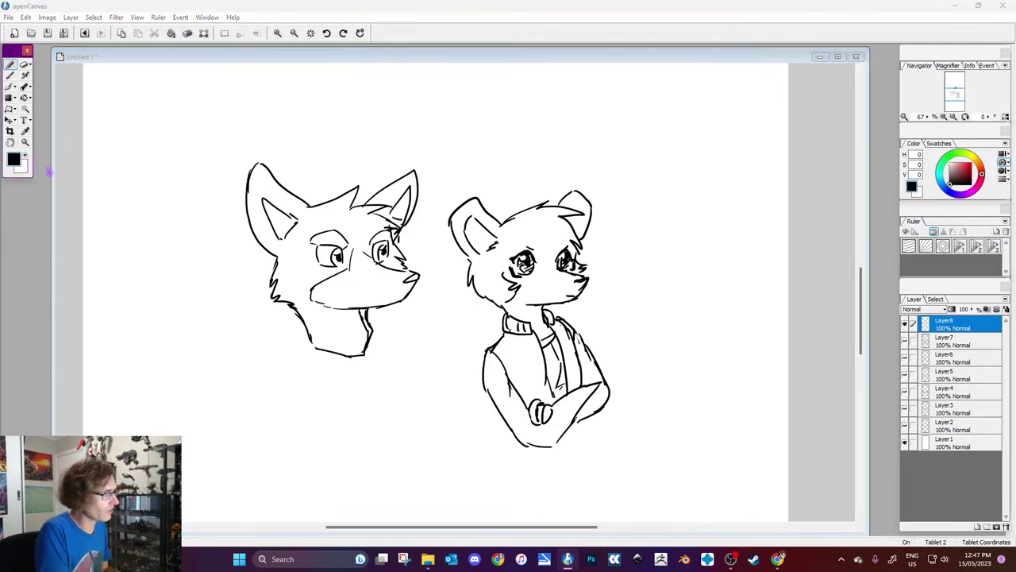
mouse_move(508, 307)
mouse_down()
mouse_move(504, 332)
mouse_move(559, 308)
mouse_move(529, 335)
mouse_move(565, 353)
mouse_move(518, 364)
mouse_move(513, 356)
mouse_move(523, 354)
mouse_move(542, 367)
mouse_up()
drag(534, 359, 536, 361)
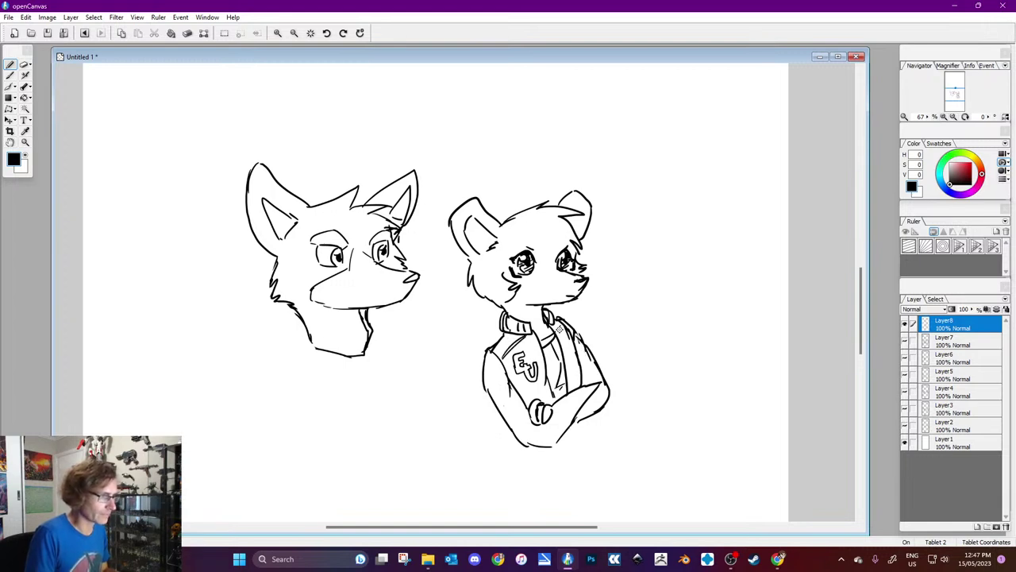
Step: Add a mouth line and touch up the cheek fur on the wolf, and paint out its near ear with white
drag(401, 300, 362, 297)
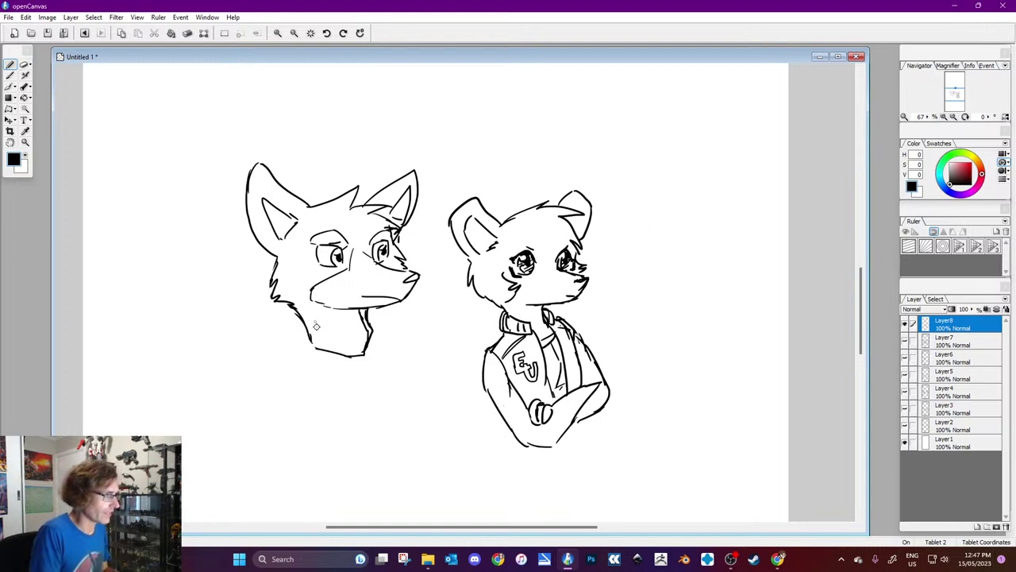
drag(270, 280, 274, 261)
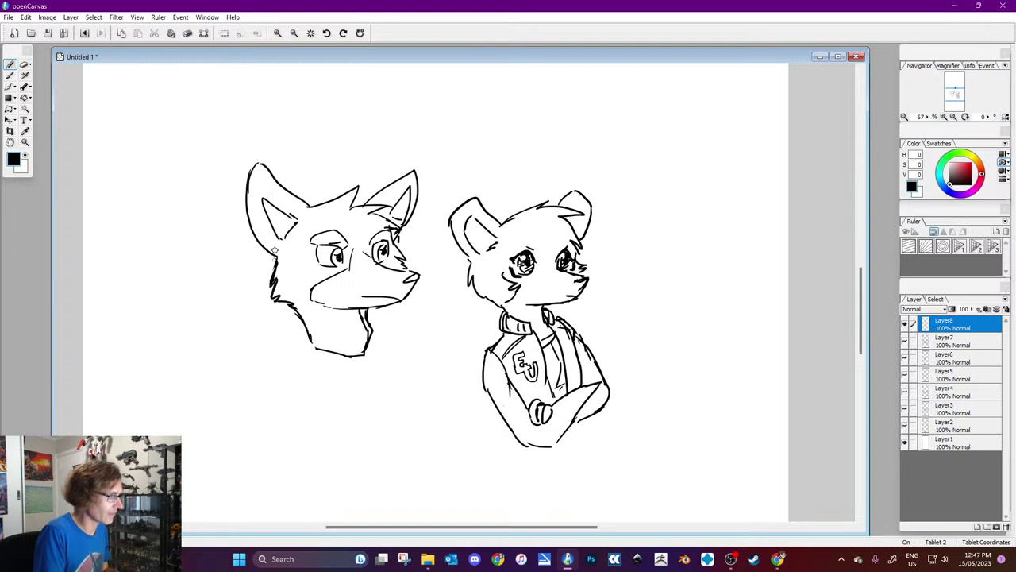
drag(319, 204, 277, 169)
mouse_move(278, 255)
mouse_down()
mouse_move(263, 207)
mouse_move(279, 165)
mouse_move(254, 196)
mouse_move(257, 165)
mouse_up()
key(x)
mouse_move(250, 203)
mouse_down()
mouse_move(282, 208)
mouse_move(278, 249)
mouse_move(305, 224)
mouse_move(280, 227)
mouse_move(301, 197)
mouse_move(306, 155)
mouse_move(282, 215)
mouse_move(281, 186)
mouse_move(292, 215)
mouse_move(277, 225)
mouse_move(304, 191)
mouse_up()
key(x)
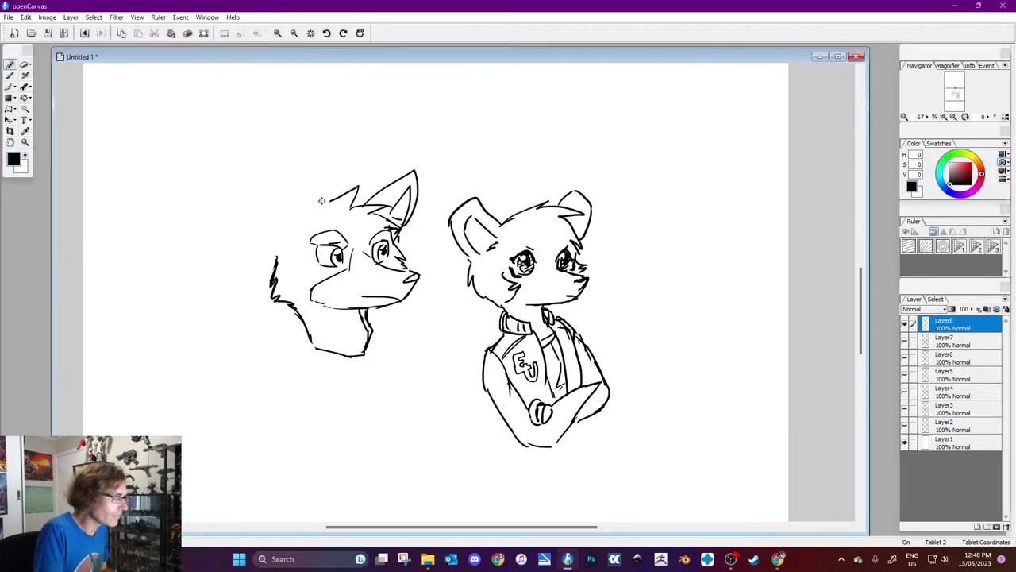
Step: Redraw the wolf's near ear narrower and upright with an inner ear outline, and touch up the far side of its face
drag(321, 193, 291, 152)
mouse_move(274, 254)
mouse_down()
mouse_move(272, 208)
mouse_move(290, 152)
mouse_up()
drag(311, 203, 312, 214)
drag(285, 173, 296, 240)
drag(403, 231, 395, 243)
Step: Trim the wolf's near brow with white, and darken its upper eyelid and pupil in black
click(26, 154)
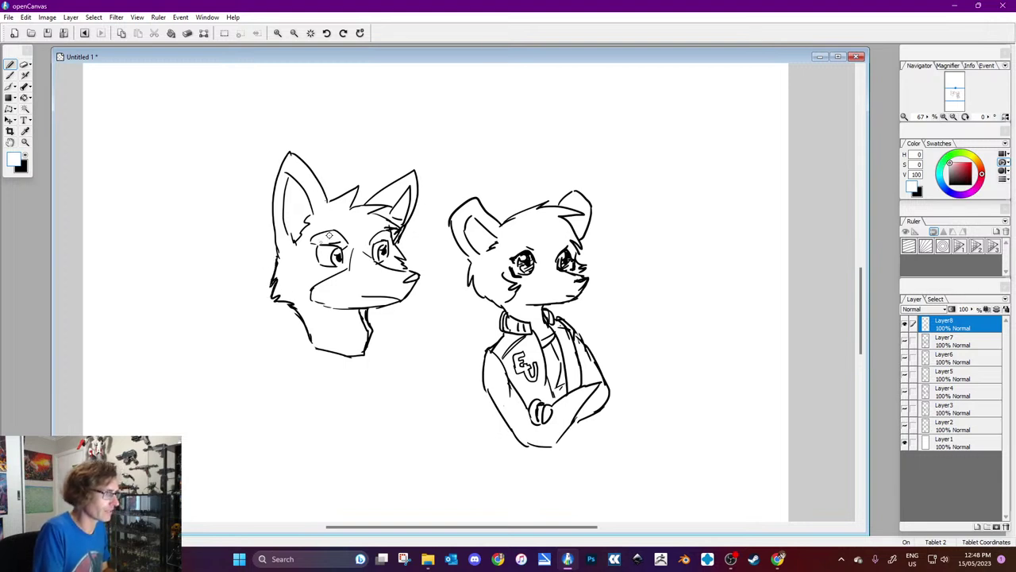
click(26, 154)
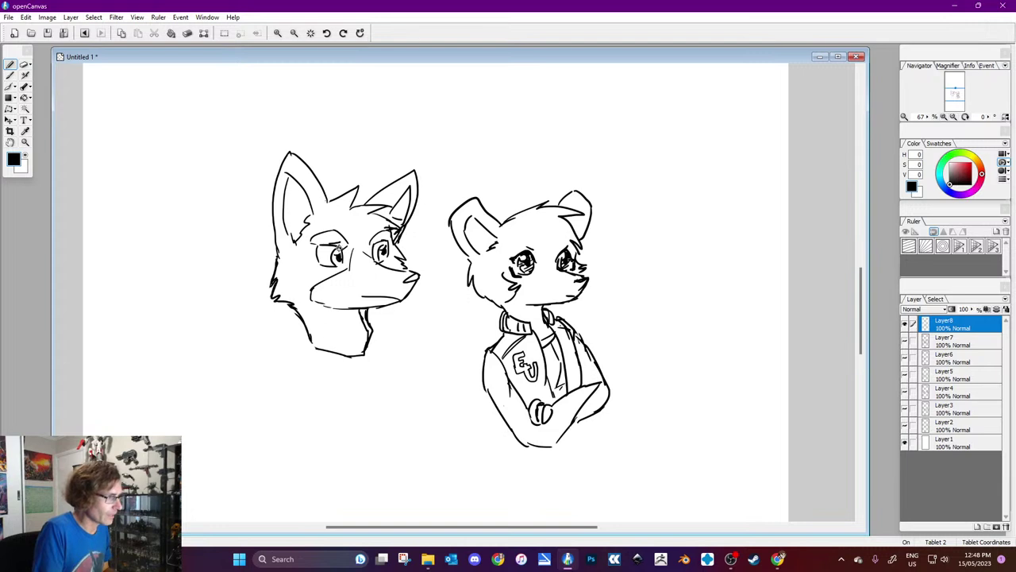
drag(335, 240, 317, 244)
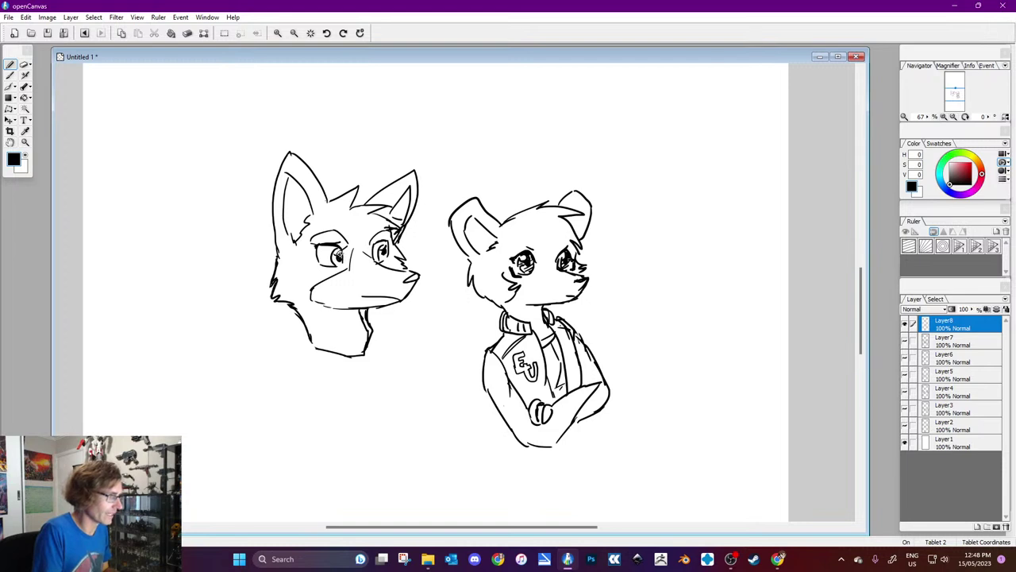
drag(332, 256, 335, 258)
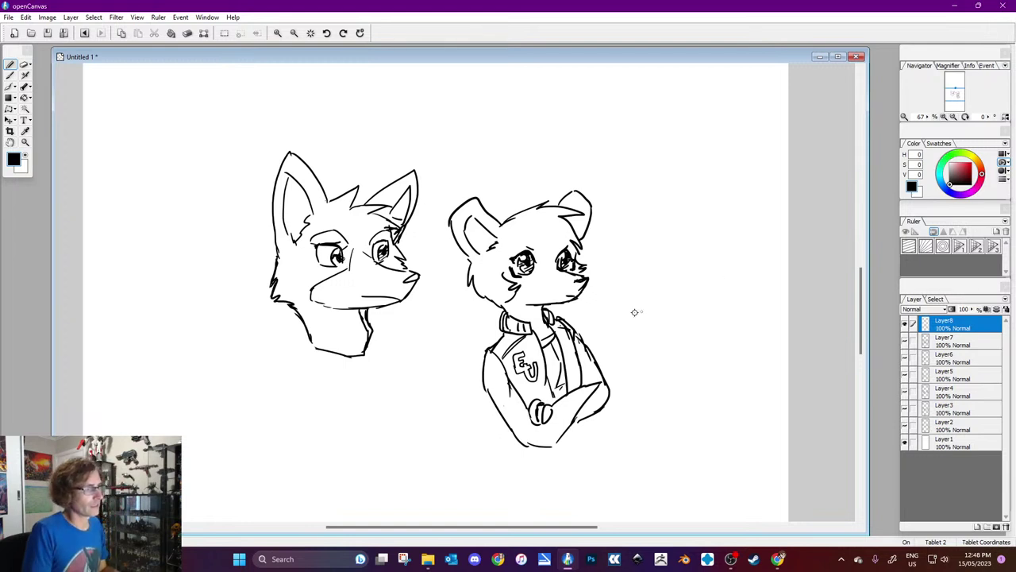
Step: Draw the wolf's two shoulders sloping out from the neck with a sleeve crease, and clean up the front of the neck with white
drag(310, 340, 275, 360)
drag(367, 325, 408, 332)
drag(312, 340, 273, 359)
drag(370, 324, 413, 327)
key(x)
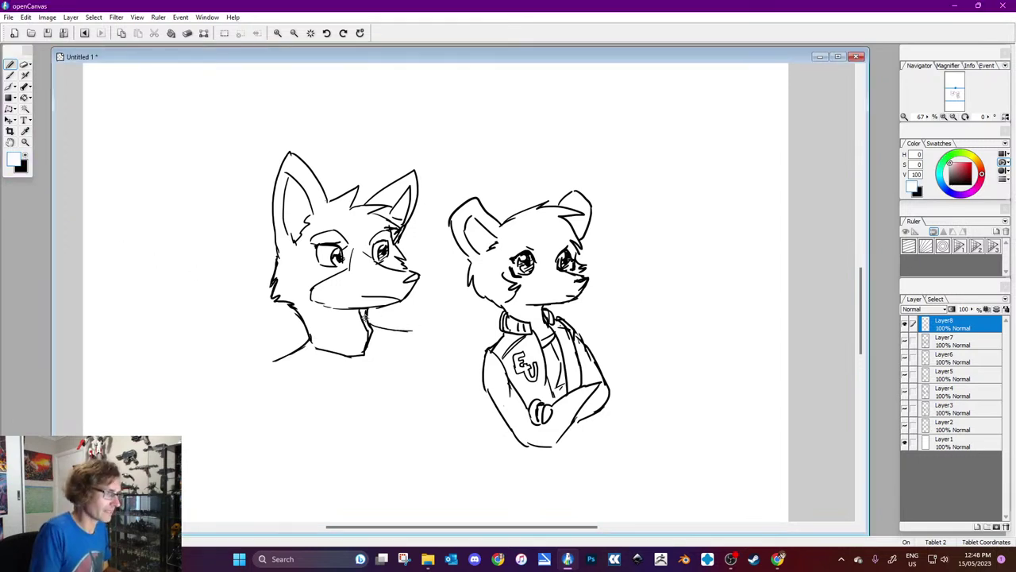
drag(360, 311, 362, 314)
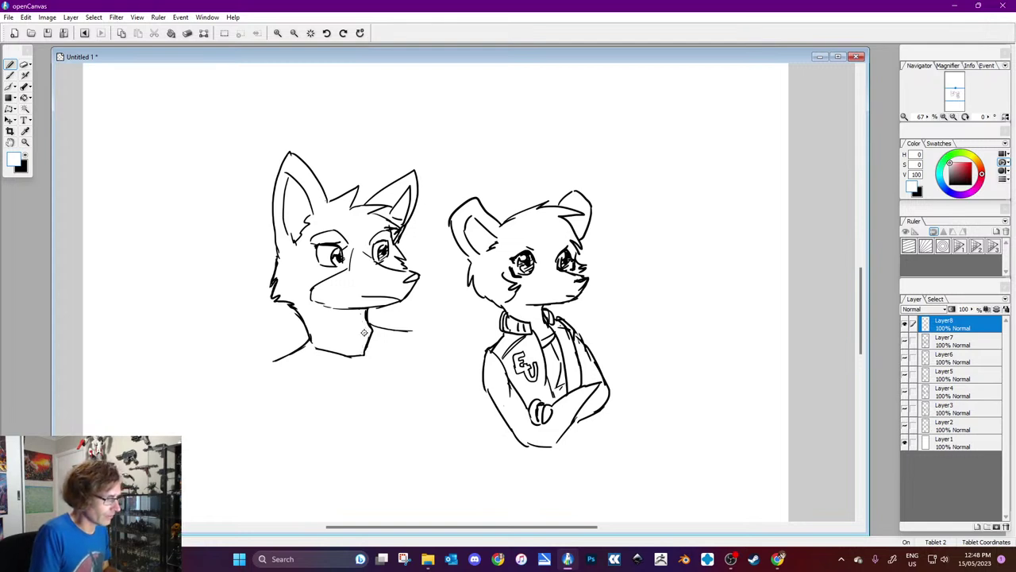
key(x)
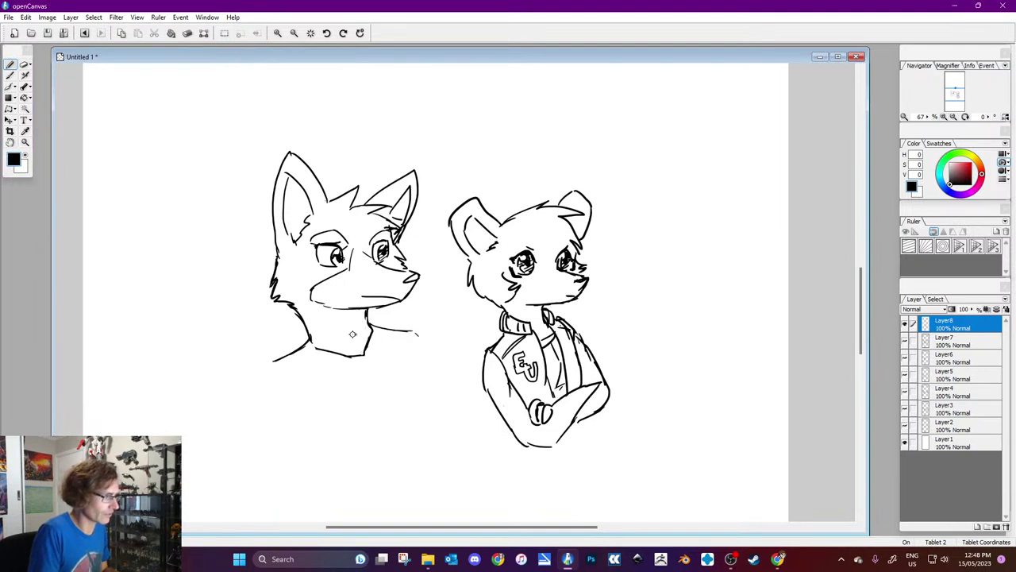
drag(307, 341, 270, 363)
drag(400, 332, 435, 351)
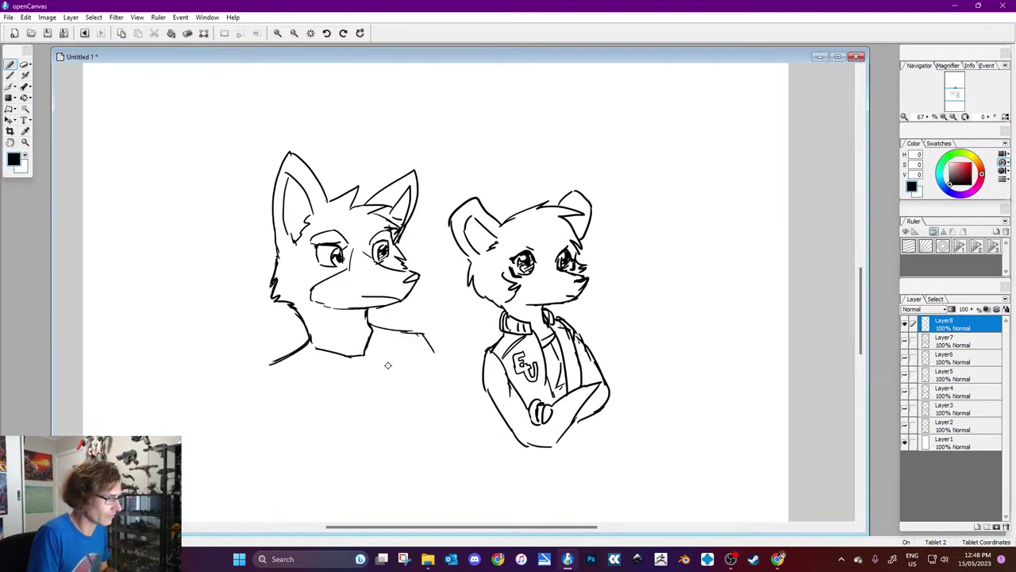
drag(278, 370, 286, 387)
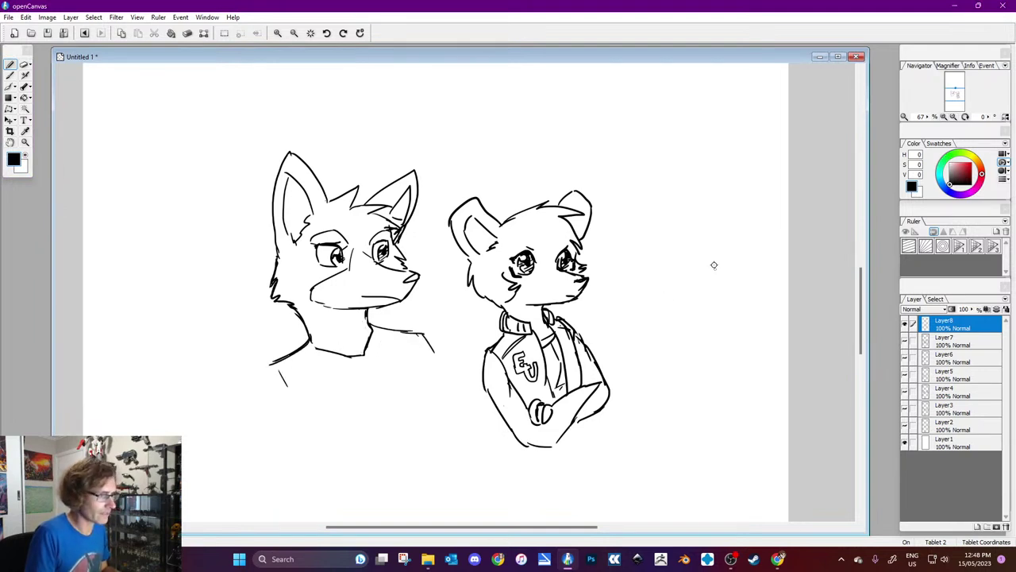
Step: Sketch a third head in profile facing the second character, with a pointed muzzle, jaw, sloping forehead and dark eye
mouse_move(700, 197)
mouse_down()
mouse_move(627, 254)
mouse_move(655, 241)
mouse_move(619, 256)
mouse_move(621, 268)
mouse_move(652, 290)
mouse_move(728, 291)
mouse_up()
mouse_move(668, 238)
mouse_down()
mouse_move(670, 215)
mouse_move(713, 191)
mouse_up()
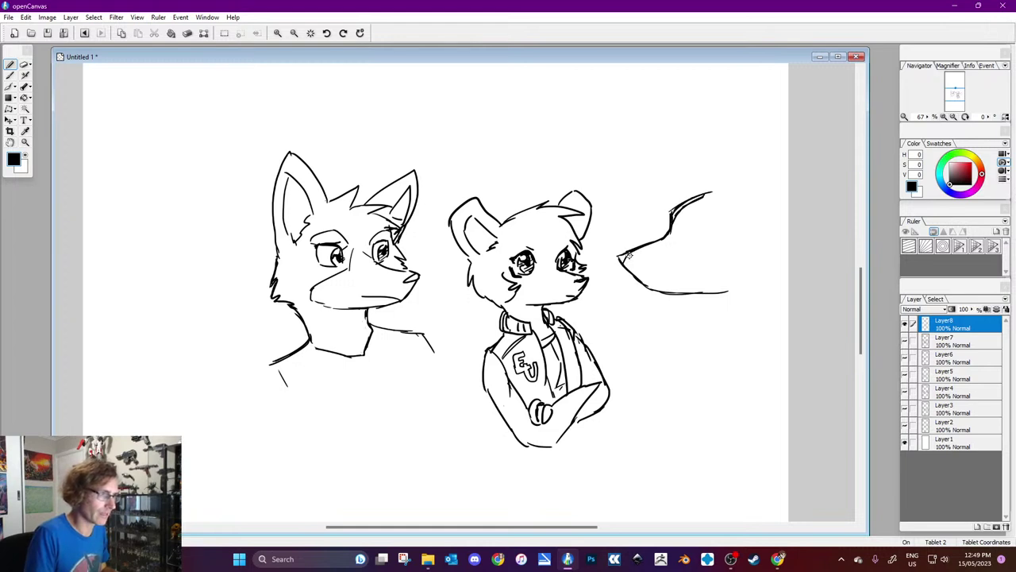
mouse_move(678, 243)
mouse_down()
mouse_move(681, 221)
mouse_move(705, 219)
mouse_move(704, 234)
mouse_move(682, 234)
mouse_move(684, 224)
mouse_move(682, 238)
mouse_move(690, 227)
mouse_up()
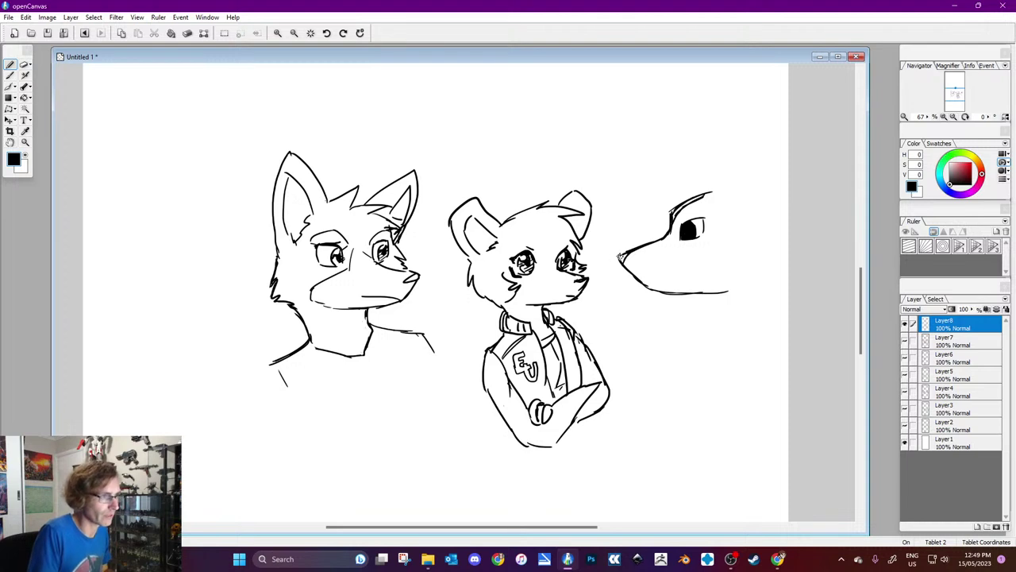
Step: Give the third head a spiky fringe, a curved cheek marking, a back jaw line and the outline of a tall pointed ear
mouse_move(724, 172)
mouse_down()
mouse_move(643, 170)
mouse_move(665, 187)
mouse_move(627, 188)
mouse_move(656, 234)
mouse_move(675, 213)
mouse_move(721, 241)
mouse_move(682, 275)
mouse_move(730, 252)
mouse_up()
mouse_move(725, 205)
mouse_down()
mouse_move(731, 260)
mouse_move(736, 247)
mouse_move(739, 281)
mouse_up()
mouse_move(759, 164)
mouse_down()
mouse_move(705, 71)
mouse_move(704, 119)
mouse_move(727, 213)
mouse_up()
drag(707, 77, 717, 162)
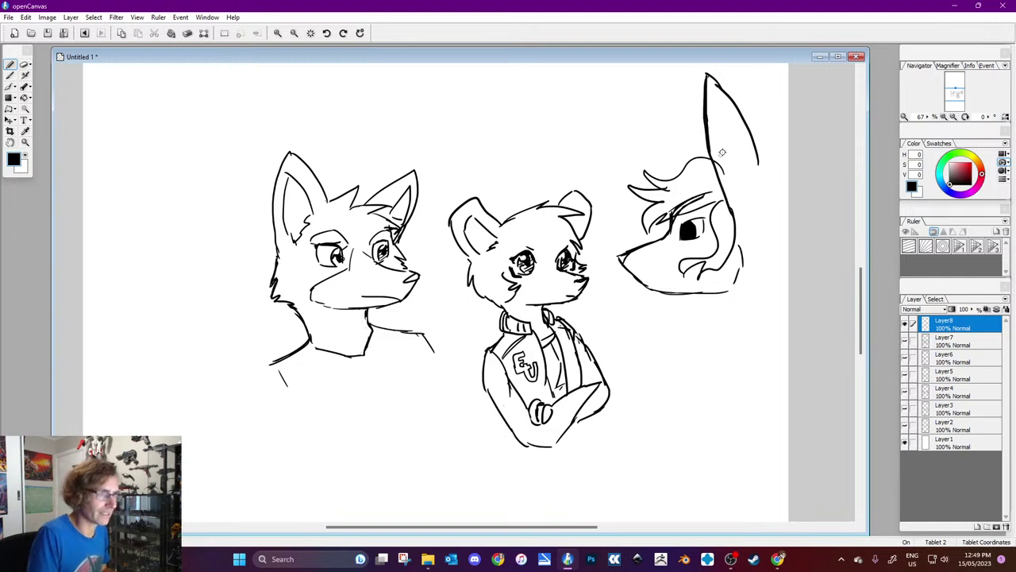
Step: Complete the third character's tall ear base, and draw its back hair, neck fur and a large curved shape reaching the canvas edge
drag(748, 130, 756, 198)
drag(756, 163, 782, 200)
drag(738, 244, 759, 282)
mouse_move(764, 162)
mouse_down()
mouse_move(787, 173)
mouse_move(789, 185)
mouse_up()
mouse_move(788, 255)
mouse_down()
mouse_move(711, 301)
mouse_move(749, 311)
mouse_move(732, 316)
mouse_move(712, 404)
mouse_up()
drag(720, 362, 788, 446)
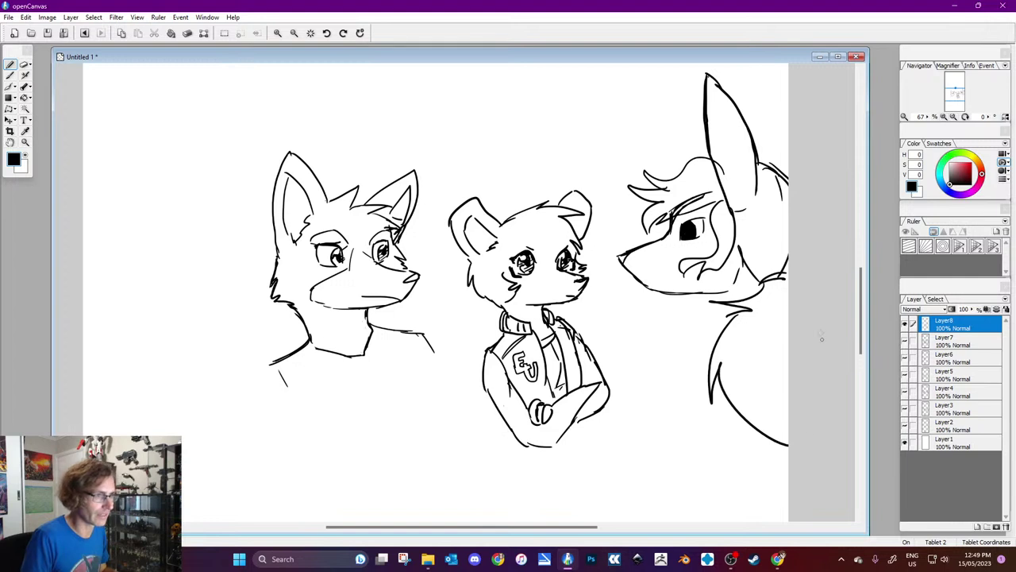
drag(764, 244, 765, 269)
drag(770, 245, 769, 265)
drag(762, 172, 738, 216)
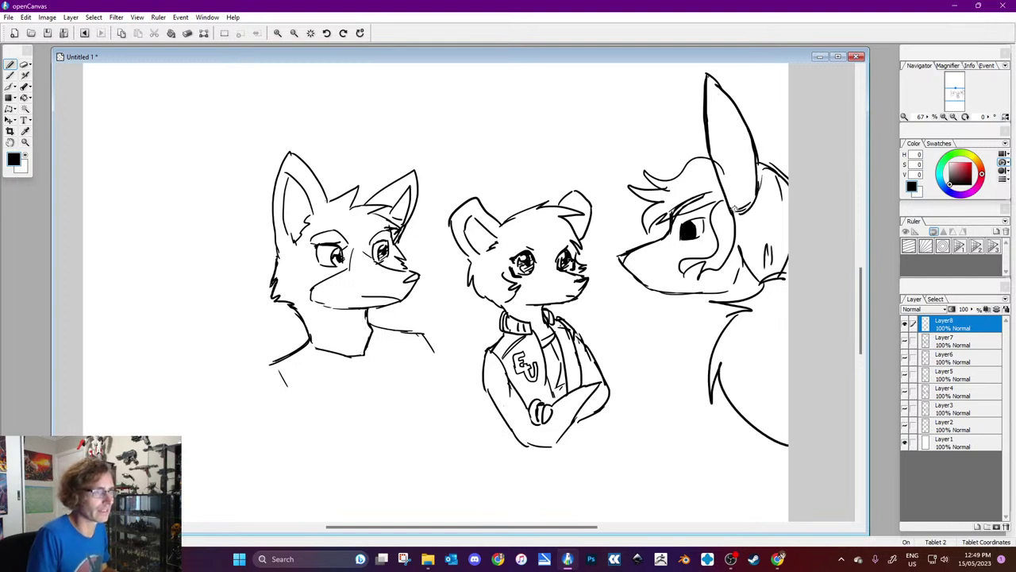
Step: Add muzzle stripes and a brow line to the third head, thicken its jaw, and clean up overlapping lines with white
mouse_move(627, 267)
mouse_down()
mouse_move(676, 294)
mouse_move(659, 290)
mouse_move(683, 290)
mouse_move(653, 287)
mouse_move(731, 291)
mouse_up()
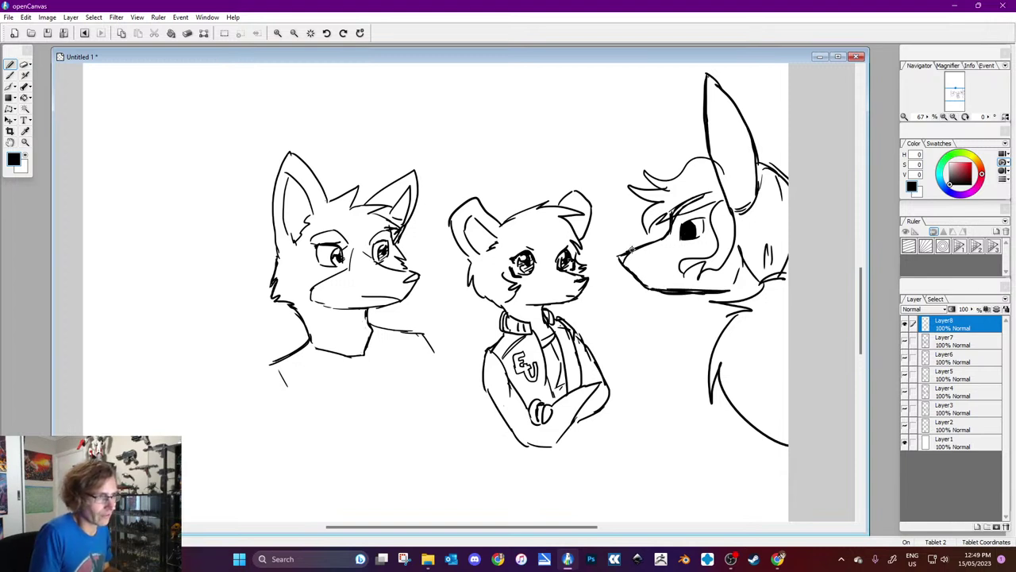
mouse_move(639, 286)
mouse_down()
mouse_move(686, 255)
mouse_move(696, 287)
mouse_move(674, 287)
mouse_up()
drag(688, 219, 703, 211)
click(29, 159)
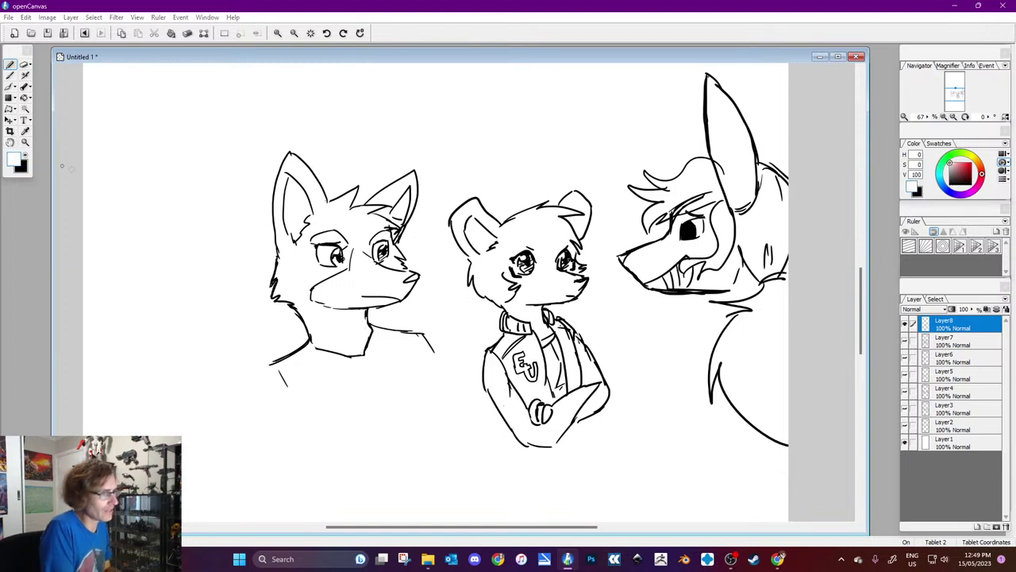
mouse_move(670, 291)
mouse_down()
mouse_move(715, 292)
mouse_move(695, 292)
mouse_up()
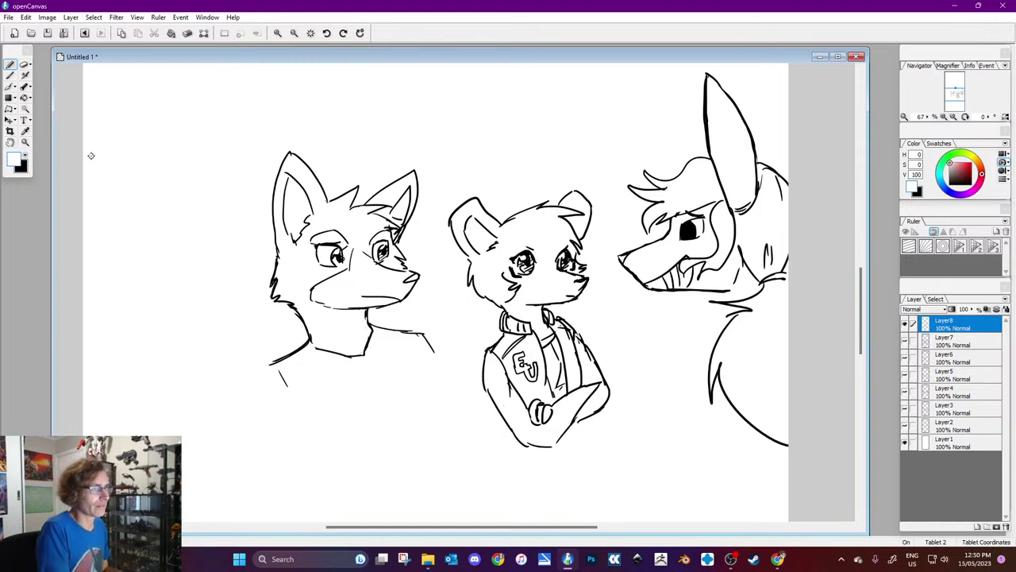
Step: Draw the third character's front neck, shoulder and outer upper arm in black
click(27, 154)
mouse_move(705, 290)
mouse_down()
mouse_move(700, 334)
mouse_move(717, 327)
mouse_move(659, 367)
mouse_up()
mouse_move(699, 335)
mouse_down()
mouse_move(655, 364)
mouse_move(656, 453)
mouse_up()
drag(660, 407, 656, 464)
drag(639, 421, 621, 491)
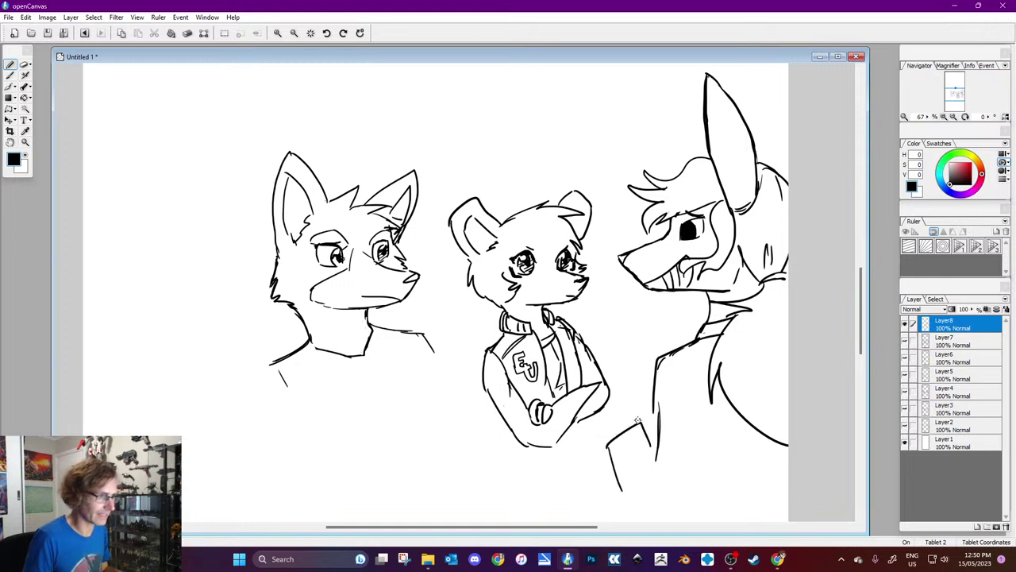
key(ctrl+z)
key(ctrl+z)
key(ctrl+z)
key(ctrl+z)
Step: Extend the third character's arm downward with its inner edge, and add the lower torso sides beneath the second character's arms
drag(658, 408, 650, 465)
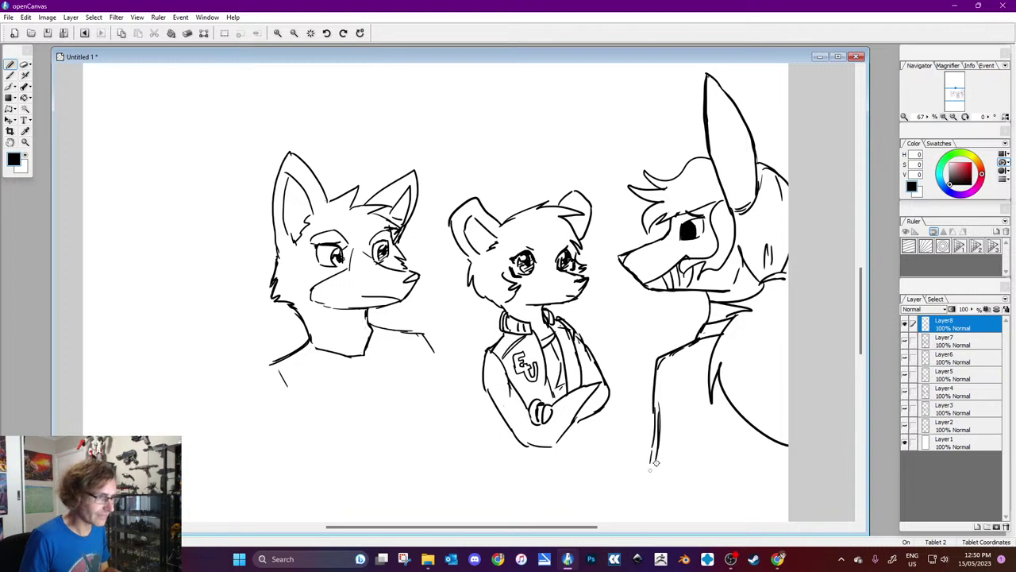
mouse_move(673, 362)
mouse_down()
mouse_move(692, 410)
mouse_move(692, 490)
mouse_up()
drag(592, 418, 586, 453)
drag(504, 436, 504, 450)
Step: Draw the wolf's torso with short sleeves and both arms bent at the elbows toward the waist
drag(275, 364, 231, 448)
drag(296, 411, 266, 467)
mouse_move(262, 463)
mouse_down()
mouse_move(292, 480)
mouse_move(274, 486)
mouse_up()
drag(402, 347, 401, 409)
drag(294, 422, 325, 493)
mouse_move(402, 394)
mouse_down()
mouse_move(428, 470)
mouse_move(442, 410)
mouse_up()
mouse_move(424, 331)
mouse_down()
mouse_move(473, 383)
mouse_move(446, 416)
mouse_move(457, 431)
mouse_move(440, 466)
mouse_up()
drag(477, 394, 447, 481)
drag(452, 428, 435, 463)
drag(277, 460, 303, 489)
drag(244, 446, 273, 478)
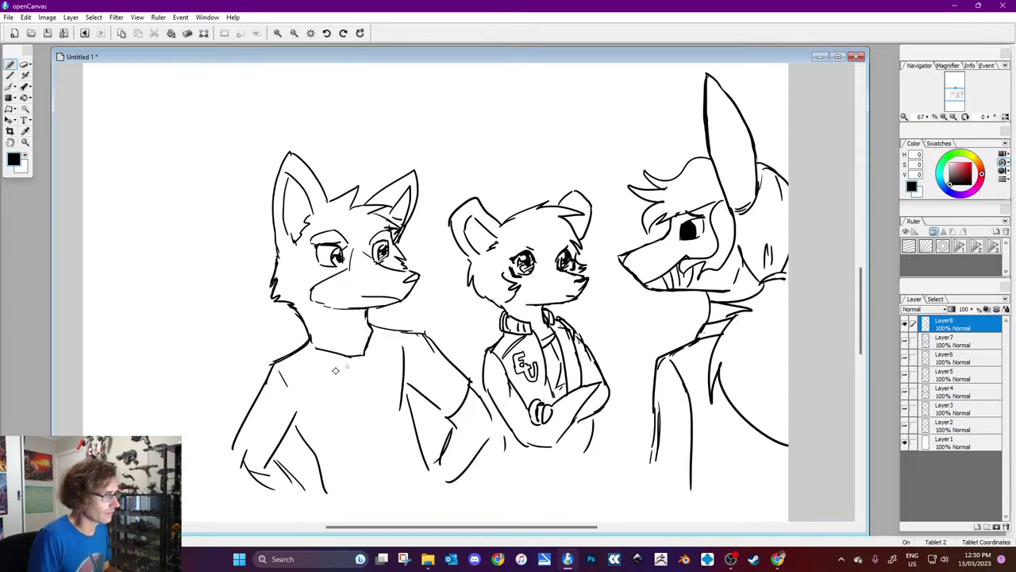
Step: Add question marks above the wolf and the second character, and an exclamation mark above the third head
click(376, 135)
mouse_move(358, 109)
mouse_down()
mouse_move(371, 125)
mouse_move(427, 103)
mouse_up()
drag(523, 129, 527, 164)
click(528, 178)
drag(677, 84, 678, 111)
click(679, 127)
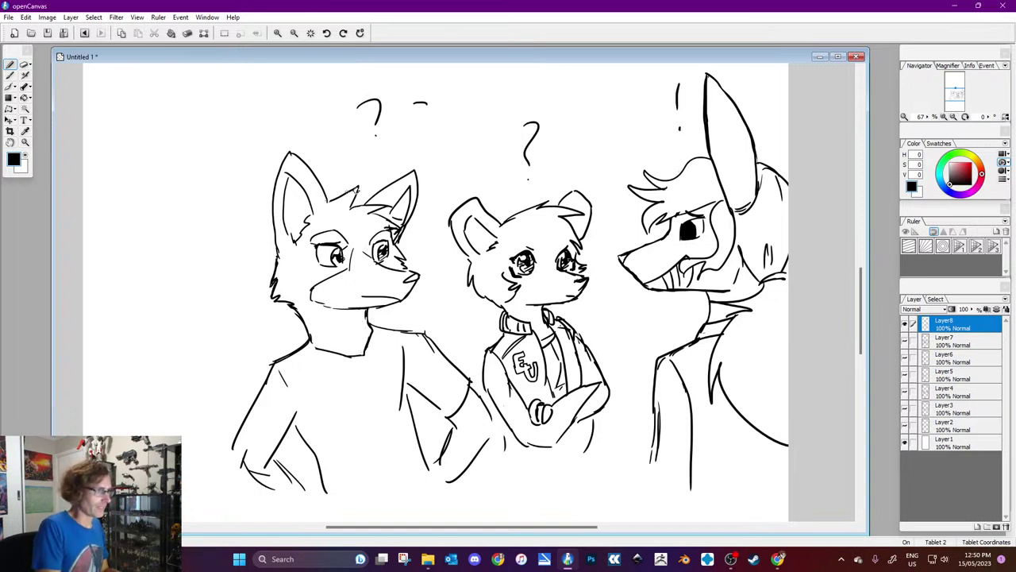
Step: Add a line across the wolf's forehead beneath the hair tuft, running between the ears
mouse_move(331, 204)
mouse_down()
mouse_move(381, 218)
mouse_move(399, 203)
mouse_up()
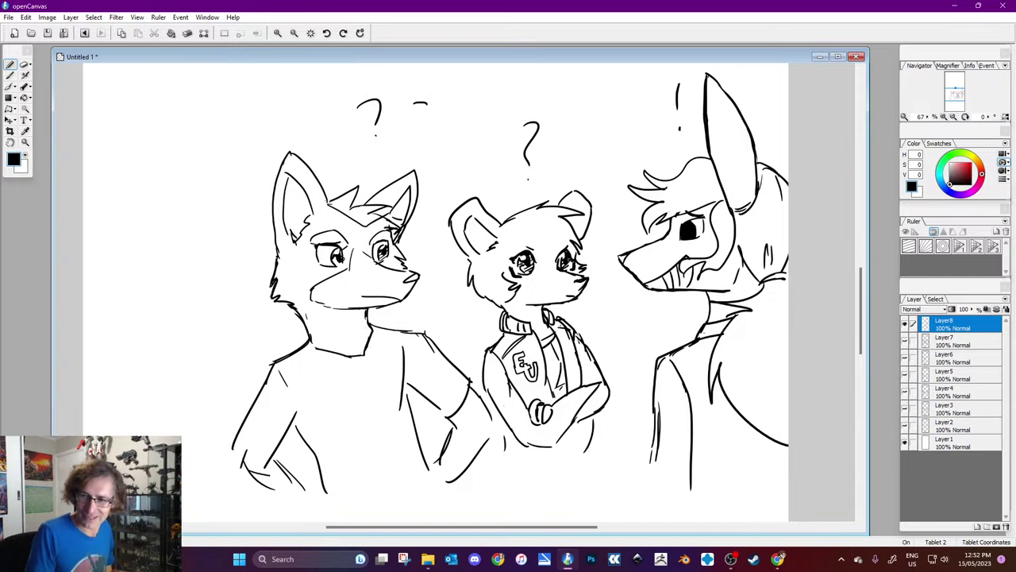
drag(861, 310, 860, 305)
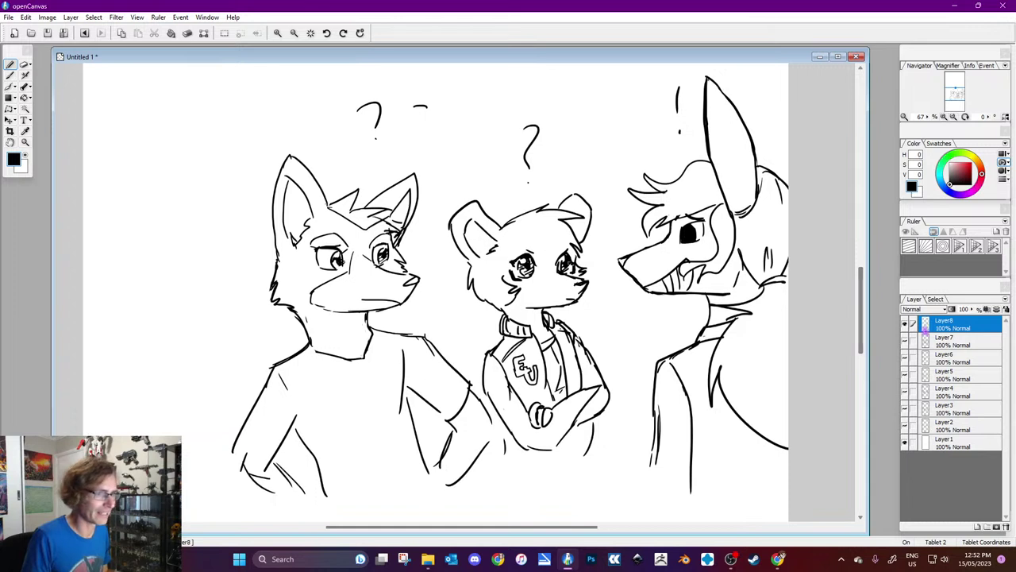
Step: Start a new layer with the previous sketch hidden and draw an angular mechanical dragon head in black
click(977, 527)
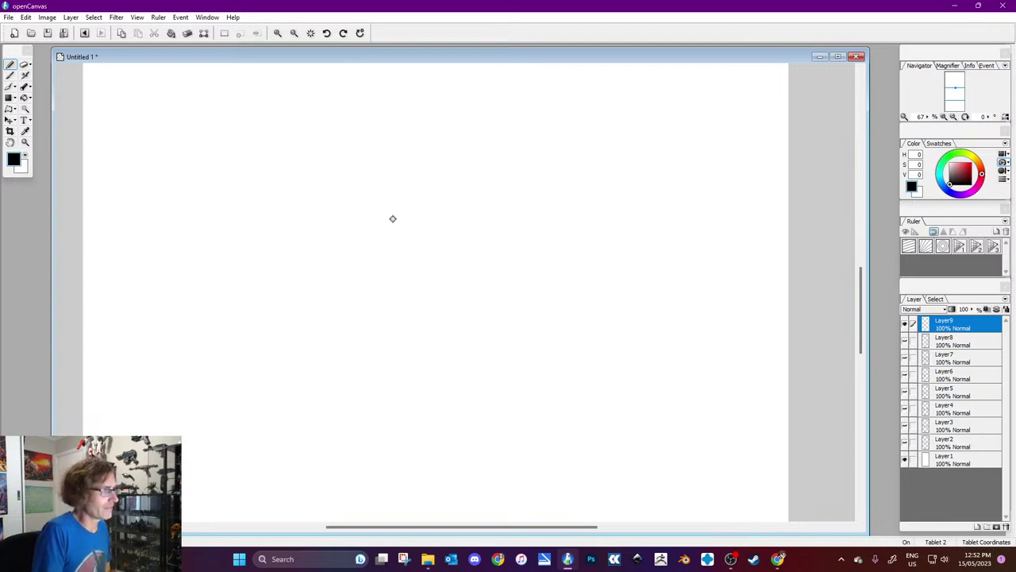
mouse_move(343, 140)
mouse_down()
mouse_move(267, 206)
mouse_move(326, 209)
mouse_move(297, 218)
mouse_move(366, 166)
mouse_move(387, 155)
mouse_up()
mouse_move(297, 182)
mouse_down()
mouse_move(348, 190)
mouse_move(374, 171)
mouse_move(377, 159)
mouse_move(344, 148)
mouse_move(378, 159)
mouse_up()
mouse_move(298, 218)
mouse_down()
mouse_move(387, 208)
mouse_move(402, 189)
mouse_up()
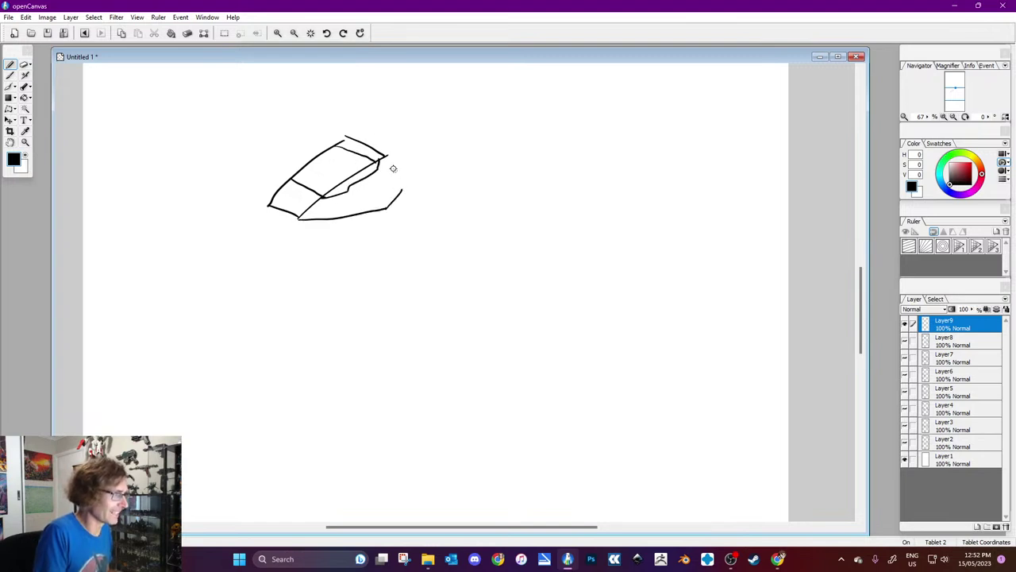
drag(295, 217, 269, 205)
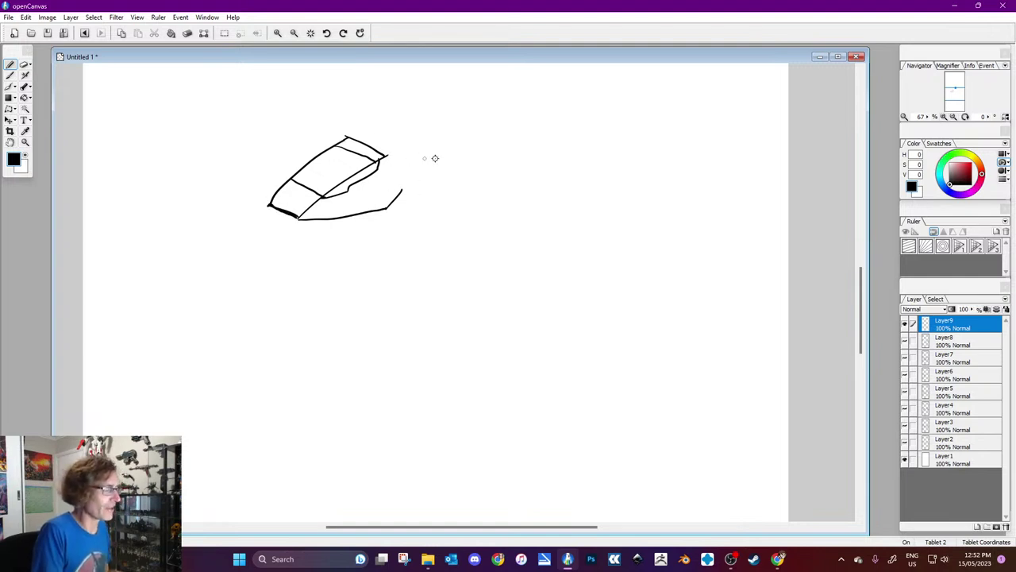
Step: Trim the overshooting line ends on the head's back edge and snout tip with white, and restore black as drawing colour
click(27, 154)
click(352, 129)
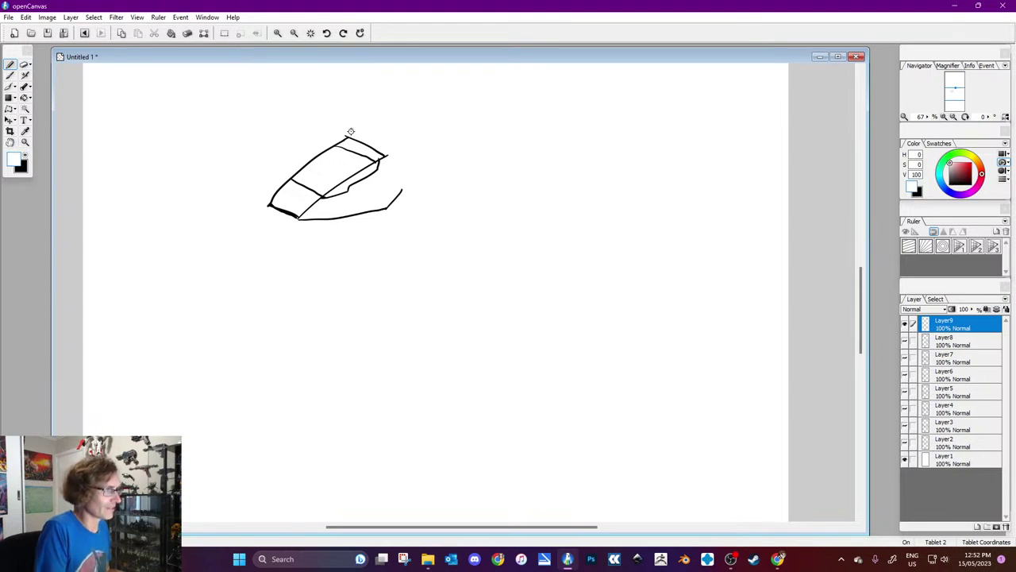
drag(381, 154, 388, 157)
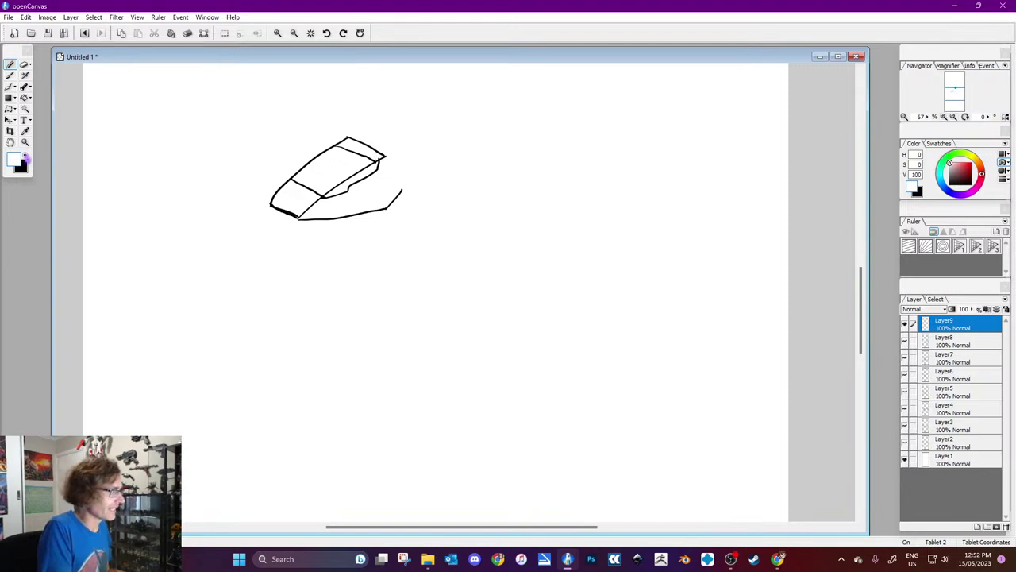
click(26, 155)
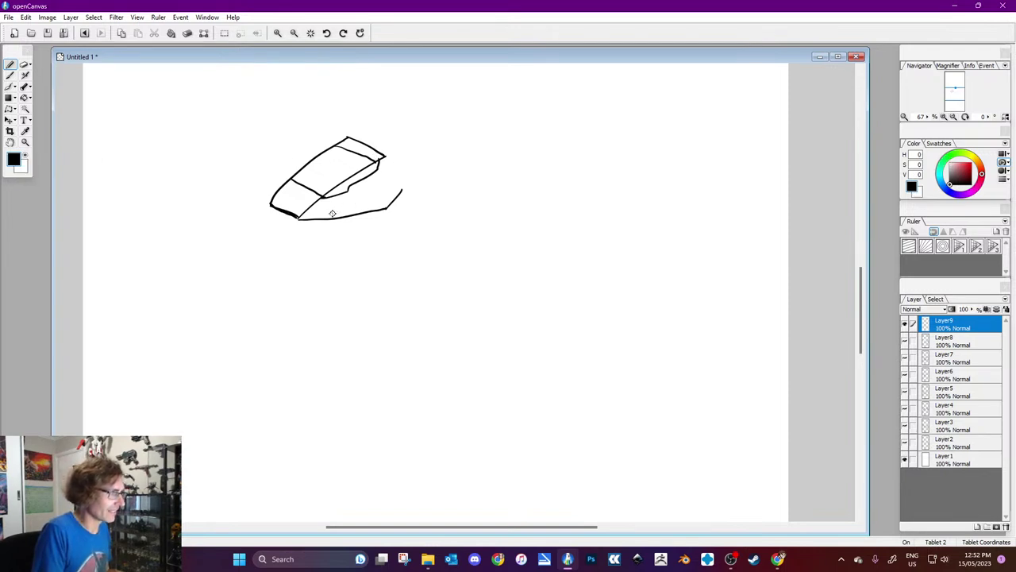
Step: Add the cheek and jaw plates behind the mouth and the far brow plate above the head
mouse_move(343, 215)
mouse_down()
mouse_move(404, 170)
mouse_move(369, 189)
mouse_move(386, 206)
mouse_move(389, 156)
mouse_up()
drag(314, 152, 333, 146)
drag(282, 187, 309, 151)
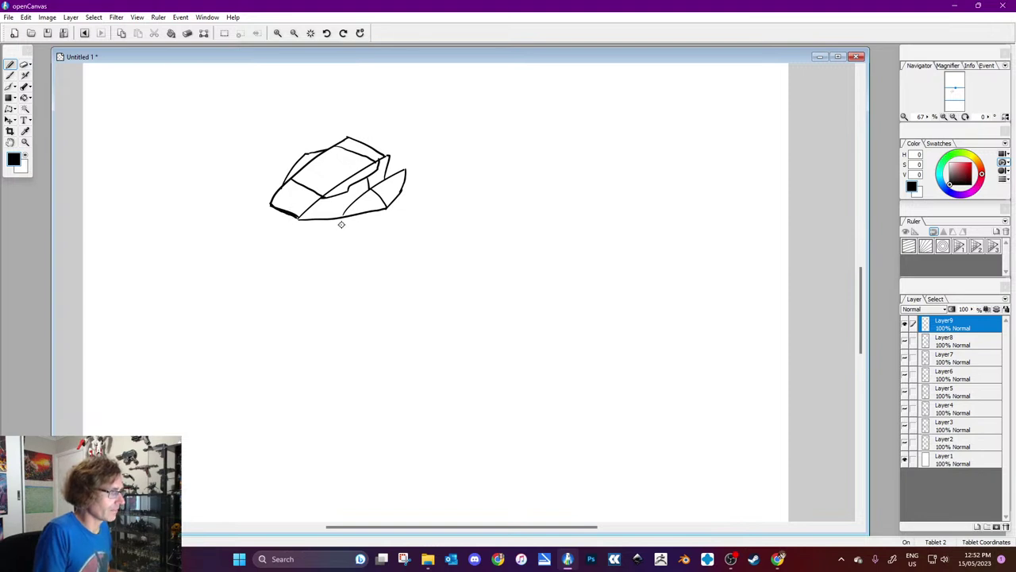
mouse_move(329, 229)
mouse_down()
mouse_move(371, 212)
mouse_move(343, 228)
mouse_up()
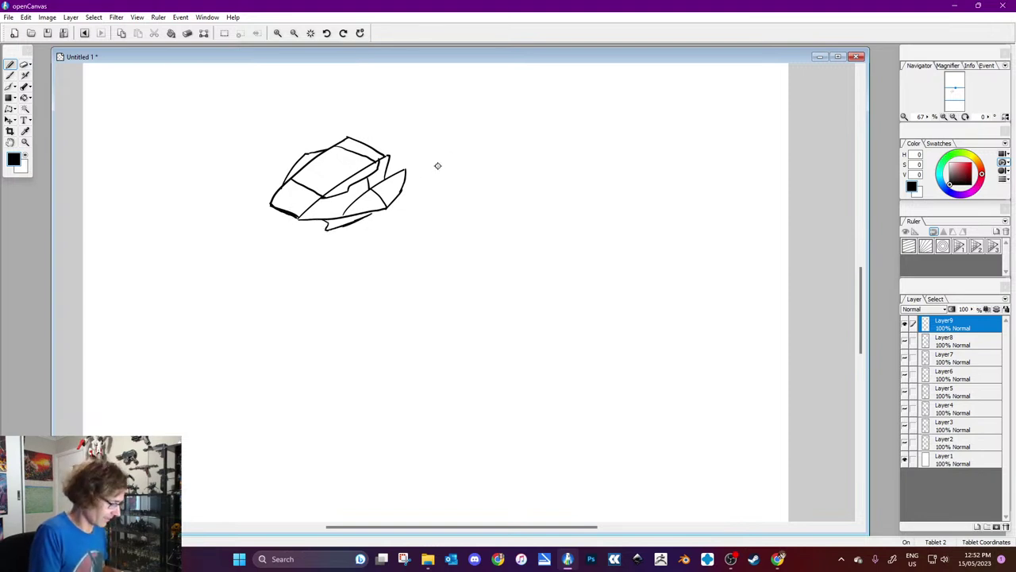
key(ctrl+z)
key(ctrl+z)
key(ctrl+z)
key(ctrl+z)
Step: Draw the first armour plate of the neck behind the head, with the neck's lower and rear contours
mouse_move(370, 143)
mouse_down()
mouse_move(425, 130)
mouse_move(450, 136)
mouse_up()
drag(387, 162, 451, 141)
drag(408, 176, 467, 168)
drag(451, 142, 467, 162)
drag(407, 193, 465, 228)
mouse_move(470, 162)
mouse_down()
mouse_move(510, 202)
mouse_move(488, 230)
mouse_up()
Step: Continue the armour plates down the back of the neck to the shoulder, adding small vents on top
mouse_move(401, 200)
mouse_down()
mouse_move(432, 208)
mouse_move(459, 230)
mouse_up()
mouse_move(456, 143)
mouse_down()
mouse_move(481, 140)
mouse_move(524, 159)
mouse_move(531, 183)
mouse_move(501, 185)
mouse_move(470, 168)
mouse_up()
mouse_move(412, 140)
mouse_down()
mouse_move(432, 140)
mouse_move(413, 142)
mouse_up()
mouse_move(531, 183)
mouse_down()
mouse_move(563, 205)
mouse_move(567, 230)
mouse_up()
mouse_move(495, 189)
mouse_down()
mouse_move(521, 229)
mouse_move(568, 245)
mouse_move(570, 206)
mouse_move(575, 214)
mouse_up()
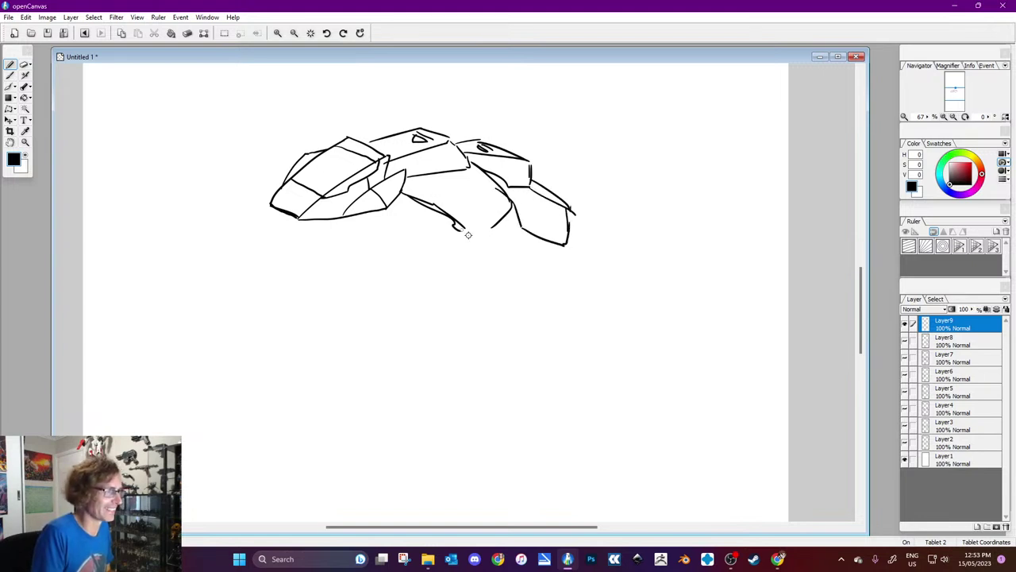
Step: Draw the throat and chest contours and run both sides of the torso down to the hips
drag(449, 173, 401, 195)
mouse_move(493, 184)
mouse_down()
mouse_move(479, 210)
mouse_move(452, 213)
mouse_up()
mouse_move(436, 210)
mouse_down()
mouse_move(454, 242)
mouse_move(446, 269)
mouse_up()
mouse_move(519, 231)
mouse_down()
mouse_move(481, 275)
mouse_move(405, 306)
mouse_move(429, 367)
mouse_up()
mouse_move(573, 246)
mouse_down()
mouse_move(569, 300)
mouse_move(527, 398)
mouse_up()
mouse_move(418, 309)
mouse_down()
mouse_move(408, 378)
mouse_move(419, 443)
mouse_up()
drag(527, 398, 543, 449)
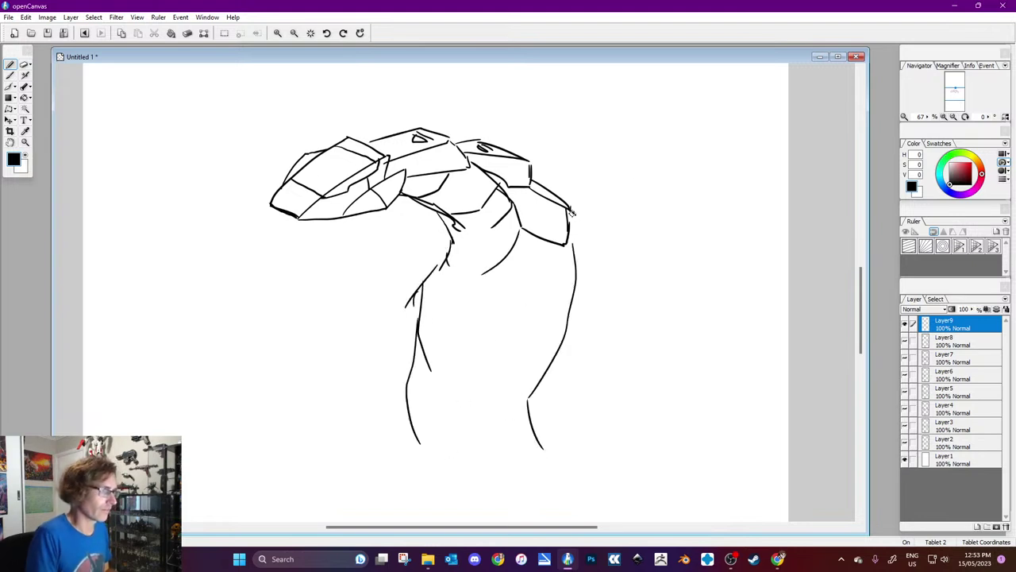
Step: Add the outer throat line and rough guide lines for the spread wings on both sides of the body
drag(575, 213, 785, 94)
drag(451, 240, 393, 198)
drag(332, 136, 232, 70)
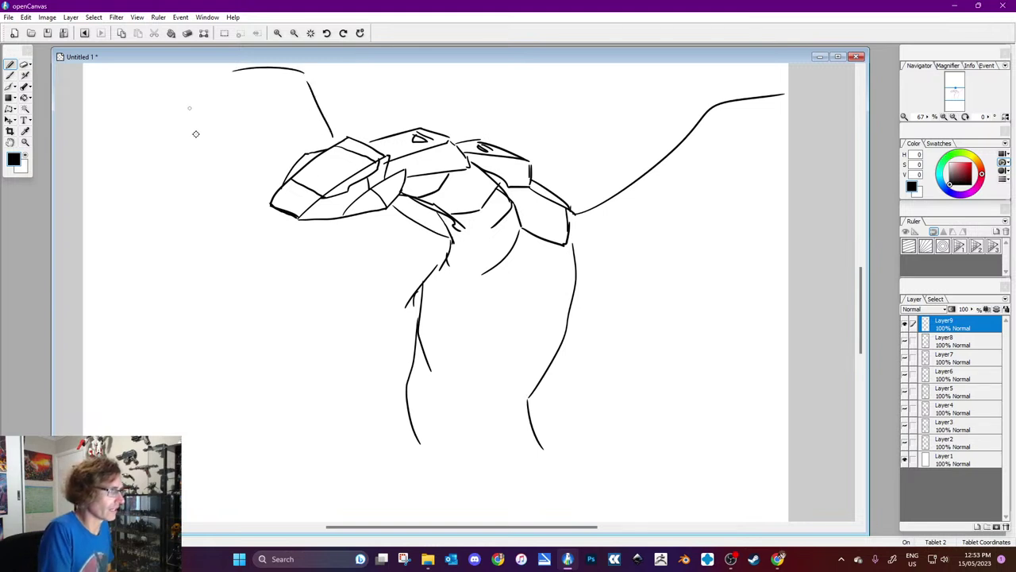
drag(412, 359, 393, 336)
drag(353, 322, 99, 301)
drag(571, 365, 774, 346)
Step: Draw the near upper arm below the shoulder plate, with inner panel lines and a notched lower edge
mouse_move(568, 244)
mouse_down()
mouse_move(564, 289)
mouse_move(512, 295)
mouse_up()
drag(573, 266, 565, 308)
mouse_move(524, 236)
mouse_down()
mouse_move(509, 259)
mouse_move(520, 307)
mouse_up()
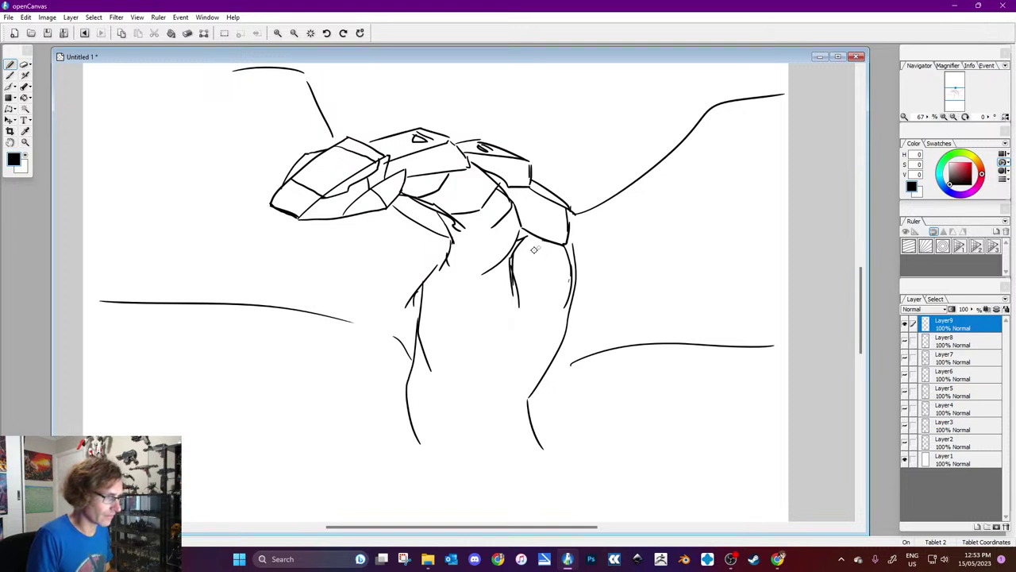
mouse_move(532, 233)
mouse_down()
mouse_move(511, 271)
mouse_move(520, 316)
mouse_move(532, 290)
mouse_move(561, 312)
mouse_move(545, 288)
mouse_up()
drag(526, 237, 526, 299)
mouse_move(527, 259)
mouse_down()
mouse_move(521, 295)
mouse_move(550, 258)
mouse_move(560, 269)
mouse_up()
drag(564, 242, 565, 310)
mouse_move(570, 266)
mouse_down()
mouse_move(529, 316)
mouse_move(567, 271)
mouse_move(563, 243)
mouse_move(532, 241)
mouse_up()
Step: Add a rounded plate behind the near shoulder and the tall outer outline of a thruster pod beside it
mouse_move(546, 243)
mouse_down()
mouse_move(559, 245)
mouse_move(549, 229)
mouse_up()
mouse_move(553, 229)
mouse_down()
mouse_move(562, 222)
mouse_move(601, 300)
mouse_move(589, 310)
mouse_up()
drag(580, 258, 586, 308)
drag(597, 227, 578, 282)
mouse_move(575, 211)
mouse_down()
mouse_move(575, 173)
mouse_move(598, 130)
mouse_move(635, 120)
mouse_move(669, 190)
mouse_move(687, 378)
mouse_up()
drag(573, 308, 613, 413)
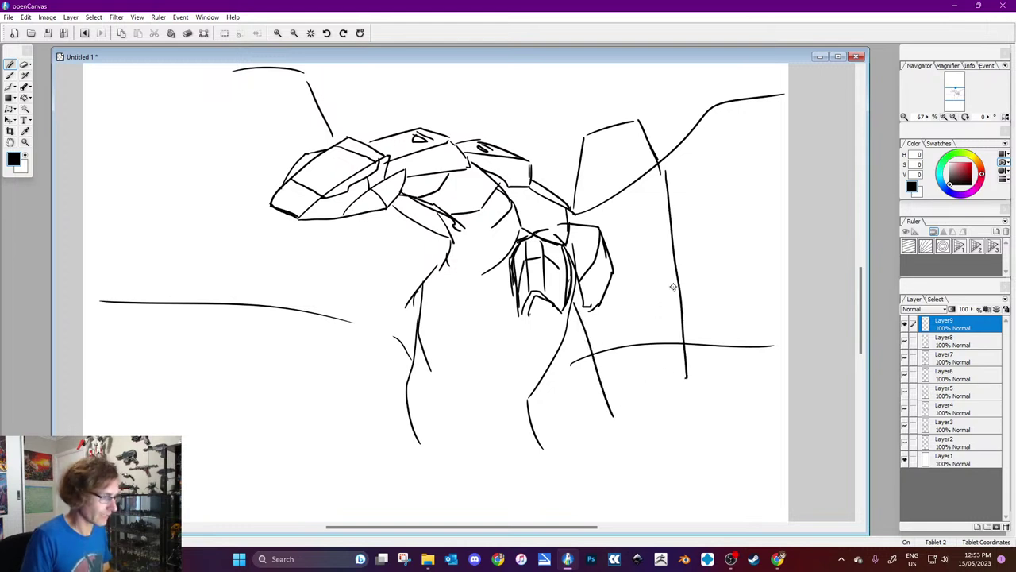
mouse_move(657, 156)
mouse_down()
mouse_move(675, 205)
mouse_move(686, 386)
mouse_up()
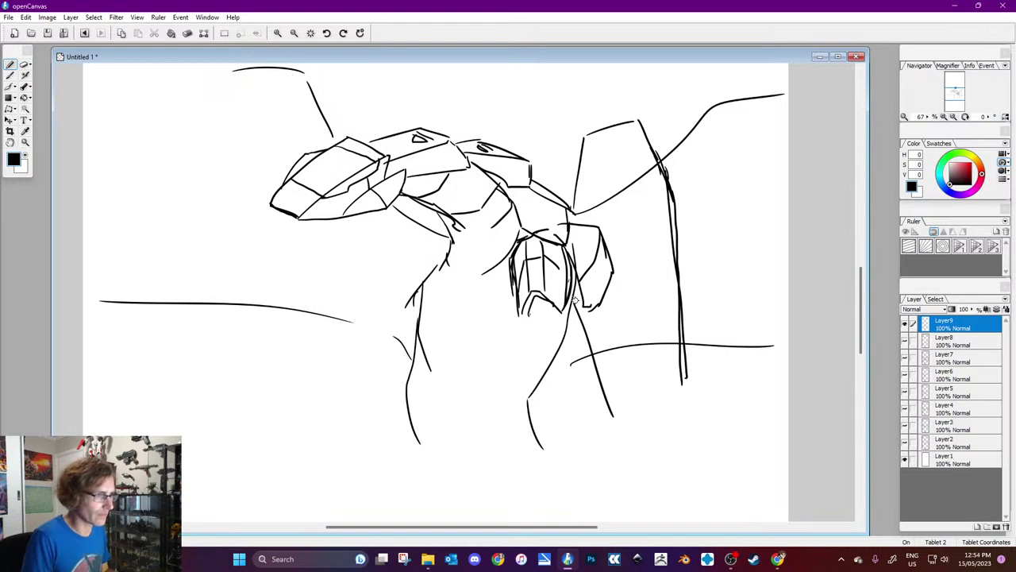
key(ctrl+z)
key(ctrl+z)
key(ctrl+z)
key(ctrl+z)
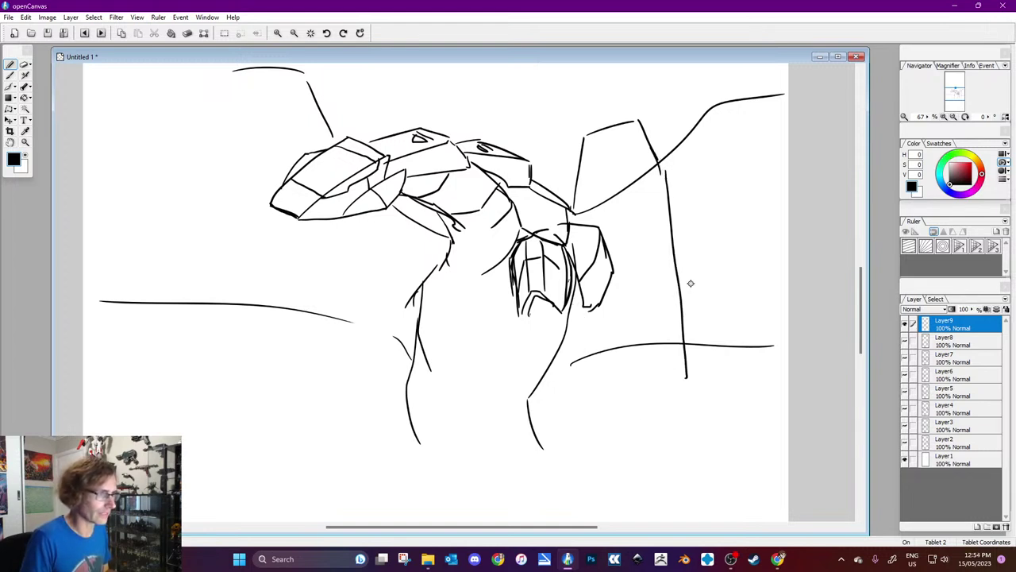
Step: Draw the thruster pod's lower inner edge, slatted top intake and upper body panels
mouse_move(588, 310)
mouse_down()
mouse_move(628, 404)
mouse_move(669, 377)
mouse_up()
key(ctrl+z)
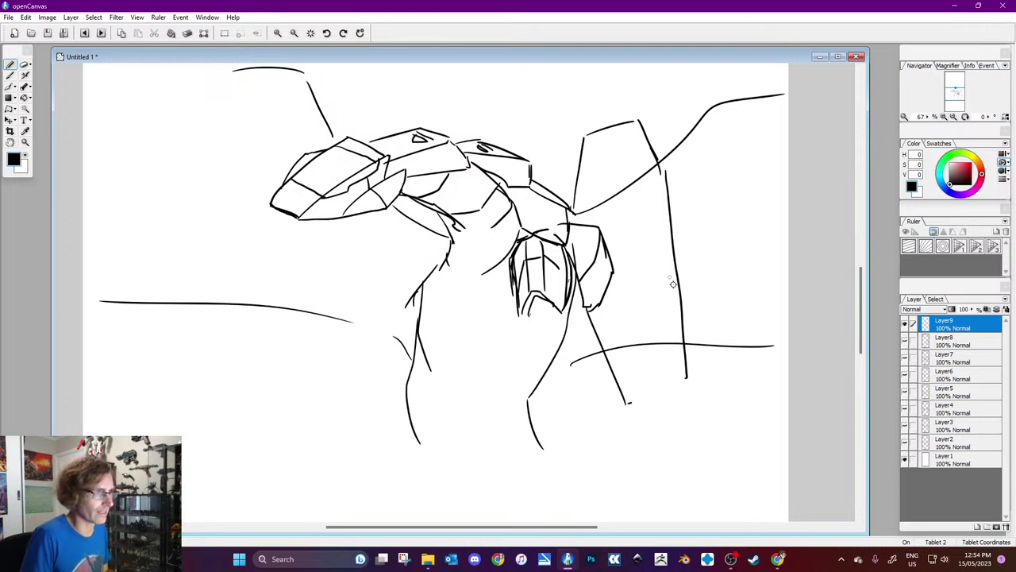
mouse_move(584, 135)
mouse_down()
mouse_move(599, 121)
mouse_move(637, 118)
mouse_move(598, 158)
mouse_move(640, 126)
mouse_move(601, 151)
mouse_move(636, 137)
mouse_move(605, 120)
mouse_move(633, 134)
mouse_move(633, 119)
mouse_move(645, 187)
mouse_up()
drag(599, 157, 597, 212)
drag(649, 183, 655, 201)
mouse_move(590, 208)
mouse_down()
mouse_move(596, 226)
mouse_move(667, 225)
mouse_up()
mouse_move(659, 178)
mouse_down()
mouse_move(664, 229)
mouse_move(668, 216)
mouse_up()
Step: Add a band across the pod's middle, its outer side edges and a long narrow fin alongside
drag(608, 256, 669, 243)
drag(669, 184, 680, 341)
mouse_move(597, 307)
mouse_down()
mouse_move(613, 361)
mouse_move(676, 342)
mouse_up()
drag(673, 226, 682, 332)
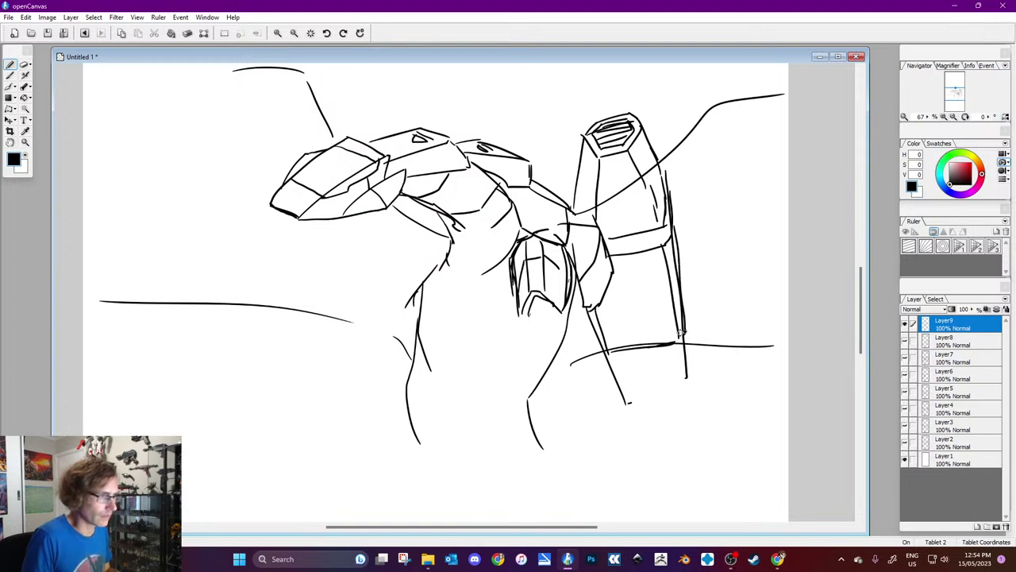
mouse_move(663, 167)
mouse_down()
mouse_move(666, 125)
mouse_move(693, 239)
mouse_move(693, 360)
mouse_up()
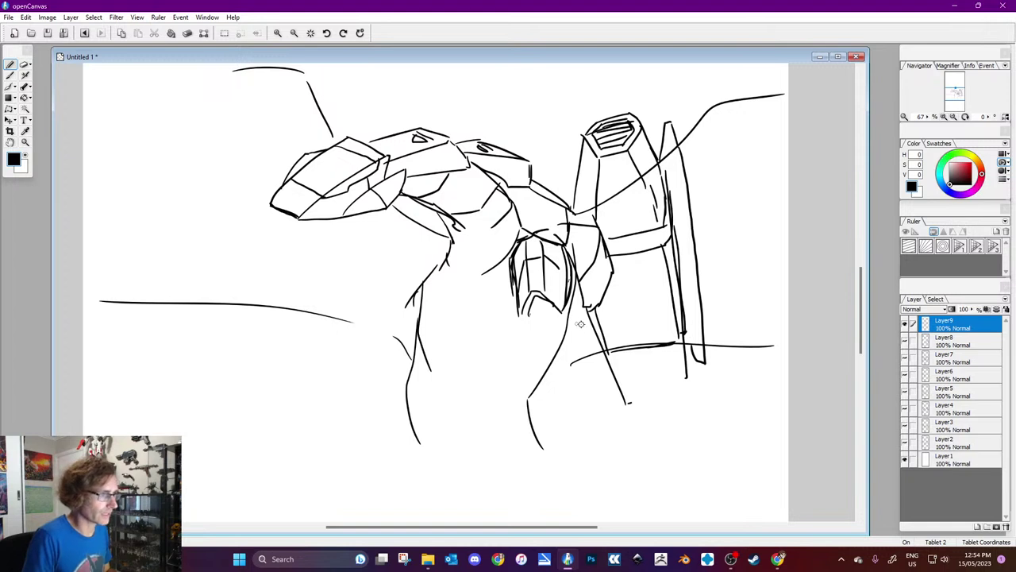
Step: Detail the pod's lower body with panels and a slatted vent, and draw the tapered nozzle below it
mouse_move(591, 325)
mouse_down()
mouse_move(564, 339)
mouse_move(674, 341)
mouse_up()
mouse_move(612, 267)
mouse_down()
mouse_move(654, 262)
mouse_move(653, 333)
mouse_up()
drag(601, 305, 616, 342)
drag(611, 334, 672, 332)
mouse_move(613, 354)
mouse_down()
mouse_move(624, 374)
mouse_move(691, 359)
mouse_move(619, 364)
mouse_move(673, 343)
mouse_move(678, 351)
mouse_move(621, 364)
mouse_move(648, 363)
mouse_move(636, 425)
mouse_up()
drag(684, 354, 690, 427)
mouse_move(629, 405)
mouse_down()
mouse_move(652, 430)
mouse_move(690, 425)
mouse_up()
drag(677, 357, 688, 428)
drag(621, 372, 650, 433)
Step: Draw a slatted intake behind the neck and long swept-back horns from the head
mouse_move(442, 133)
mouse_down()
mouse_move(438, 117)
mouse_move(398, 102)
mouse_move(387, 129)
mouse_move(433, 123)
mouse_up()
drag(405, 120, 433, 123)
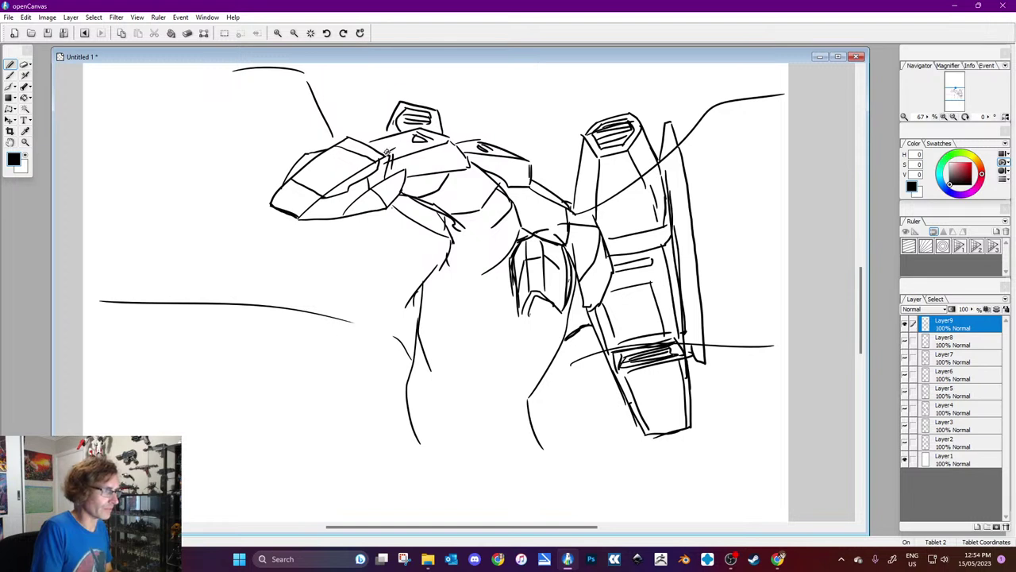
drag(388, 152, 412, 139)
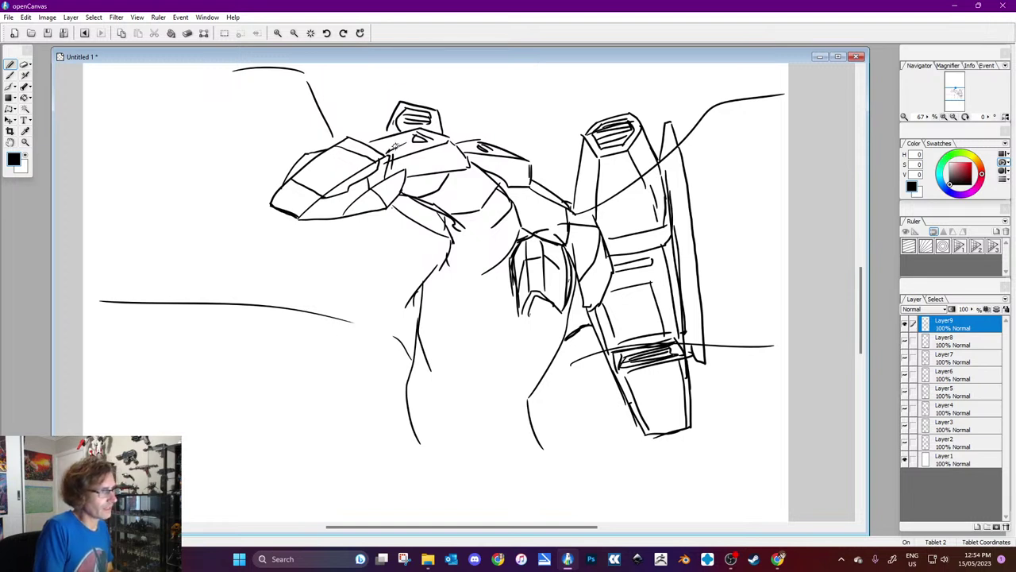
drag(389, 146, 561, 79)
drag(392, 165, 594, 70)
drag(349, 139, 428, 63)
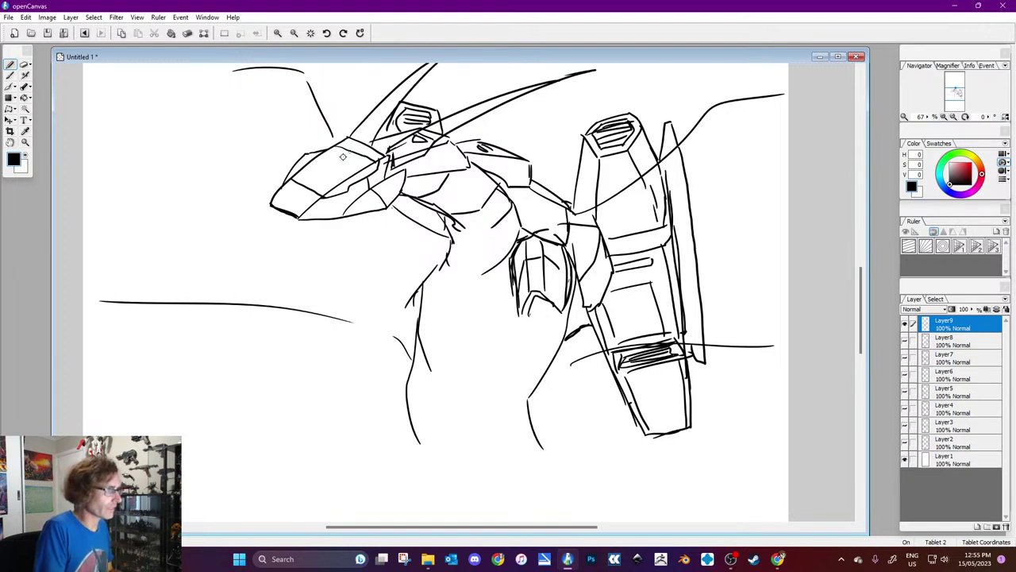
Step: Add short spikes at the base of the horns and along the neck and shoulder armour
mouse_move(354, 147)
mouse_down()
mouse_move(380, 114)
mouse_move(379, 139)
mouse_up()
mouse_move(357, 155)
mouse_down()
mouse_move(391, 109)
mouse_move(378, 137)
mouse_move(417, 121)
mouse_up()
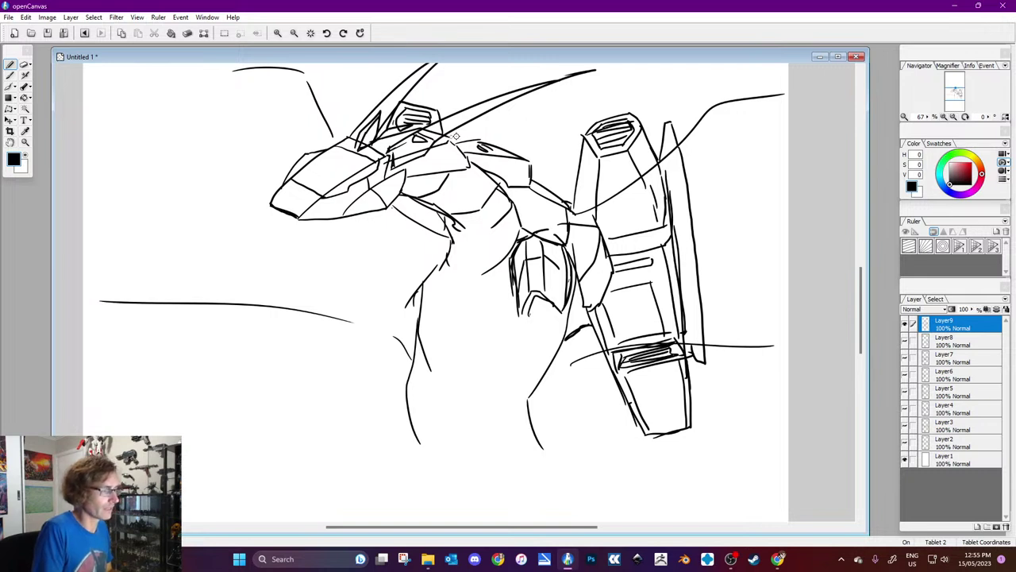
drag(486, 147, 512, 138)
drag(532, 184, 566, 184)
Step: Draw the chest's lower edge and a line across the waist
mouse_move(451, 259)
mouse_down()
mouse_move(467, 276)
mouse_move(479, 273)
mouse_up()
mouse_move(418, 354)
mouse_down()
mouse_move(448, 336)
mouse_move(492, 349)
mouse_up()
Step: Draw the near elbow joint and the forearm tapering down toward the wrist
mouse_move(523, 314)
mouse_down()
mouse_move(533, 337)
mouse_move(512, 378)
mouse_up()
mouse_move(565, 328)
mouse_down()
mouse_move(567, 362)
mouse_move(501, 413)
mouse_up()
drag(529, 355, 507, 380)
mouse_move(543, 330)
mouse_down()
mouse_move(564, 314)
mouse_move(559, 330)
mouse_move(557, 316)
mouse_move(550, 322)
mouse_move(530, 302)
mouse_move(573, 339)
mouse_up()
drag(574, 285, 569, 320)
Step: Draw the near hand with curled fingers at the wrist and reinforce the forearm's inner edge
mouse_move(503, 387)
mouse_down()
mouse_move(518, 414)
mouse_move(508, 423)
mouse_move(484, 416)
mouse_move(498, 406)
mouse_move(481, 417)
mouse_move(510, 422)
mouse_move(484, 427)
mouse_move(496, 427)
mouse_move(481, 457)
mouse_up()
key(ctrl+z)
mouse_move(510, 423)
mouse_down()
mouse_move(492, 456)
mouse_move(501, 448)
mouse_up()
mouse_move(489, 416)
mouse_down()
mouse_move(477, 419)
mouse_move(477, 451)
mouse_up()
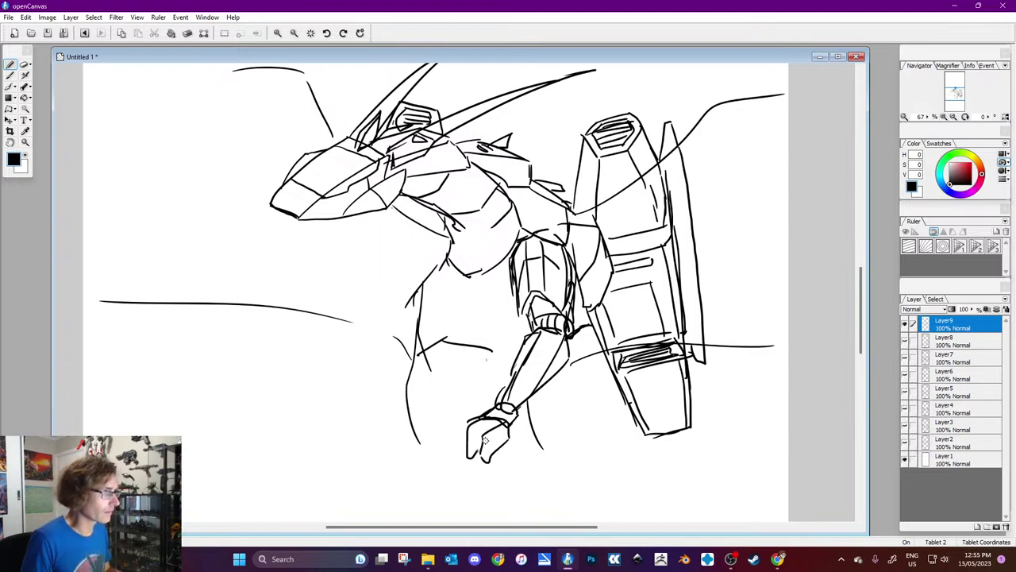
mouse_move(487, 415)
mouse_down()
mouse_move(456, 420)
mouse_move(448, 440)
mouse_move(490, 423)
mouse_move(475, 427)
mouse_move(507, 432)
mouse_up()
drag(527, 317, 501, 390)
Step: Outline the far side of the torso, the pointed chest plate edge and the waist armour
mouse_move(440, 263)
mouse_down()
mouse_move(412, 292)
mouse_move(415, 337)
mouse_move(464, 328)
mouse_move(498, 354)
mouse_up()
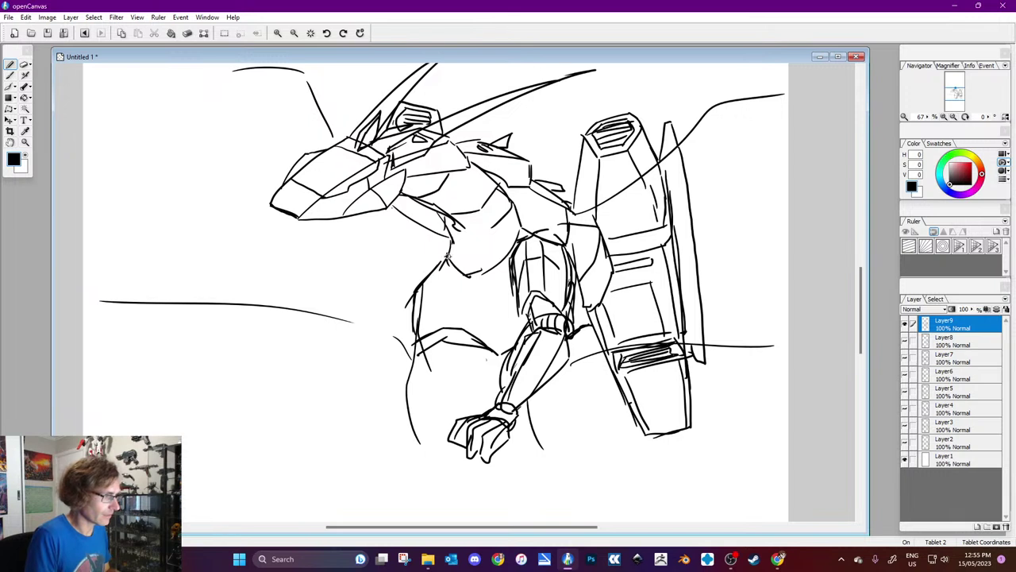
mouse_move(457, 258)
mouse_down()
mouse_move(463, 292)
mouse_move(513, 243)
mouse_move(477, 271)
mouse_move(484, 283)
mouse_move(511, 270)
mouse_move(433, 275)
mouse_up()
drag(419, 343, 402, 310)
drag(427, 265, 405, 316)
drag(476, 328, 513, 339)
drag(435, 335, 432, 318)
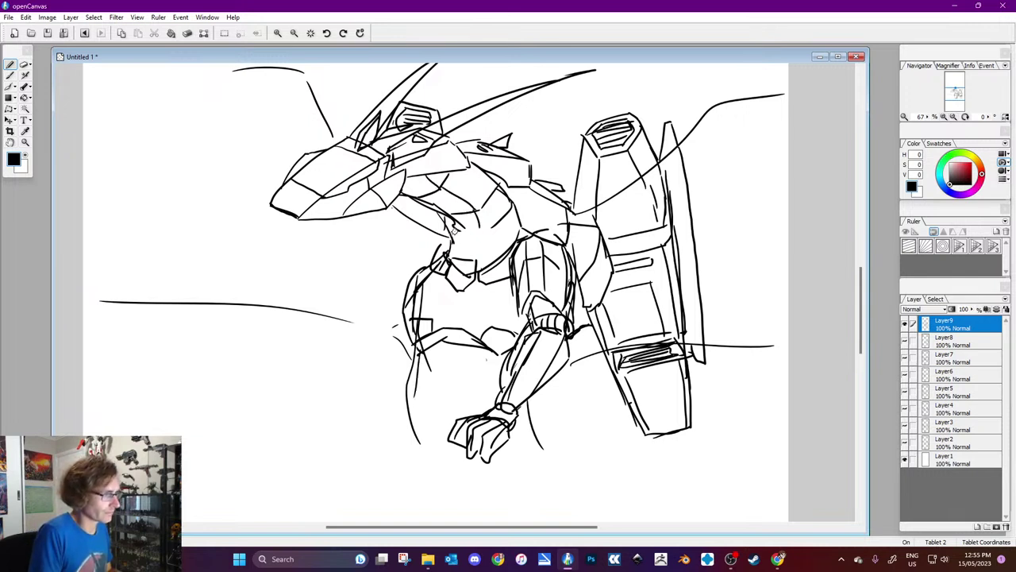
Step: Fill the throat and chest with ribbed bands and round mechanical ports
drag(453, 229, 482, 232)
drag(480, 210, 479, 261)
mouse_move(500, 215)
mouse_down()
mouse_move(492, 230)
mouse_move(508, 226)
mouse_up()
mouse_move(484, 184)
mouse_down()
mouse_move(442, 170)
mouse_move(458, 148)
mouse_move(465, 181)
mouse_move(449, 177)
mouse_move(449, 191)
mouse_move(429, 196)
mouse_move(444, 185)
mouse_move(474, 200)
mouse_up()
mouse_move(480, 208)
mouse_down()
mouse_move(446, 204)
mouse_move(481, 208)
mouse_move(451, 238)
mouse_move(494, 231)
mouse_up()
drag(450, 242, 500, 254)
drag(506, 213, 500, 230)
Step: Extend both sides of the lower body down from the hips
drag(413, 359, 403, 475)
drag(530, 432, 541, 470)
drag(403, 471, 408, 494)
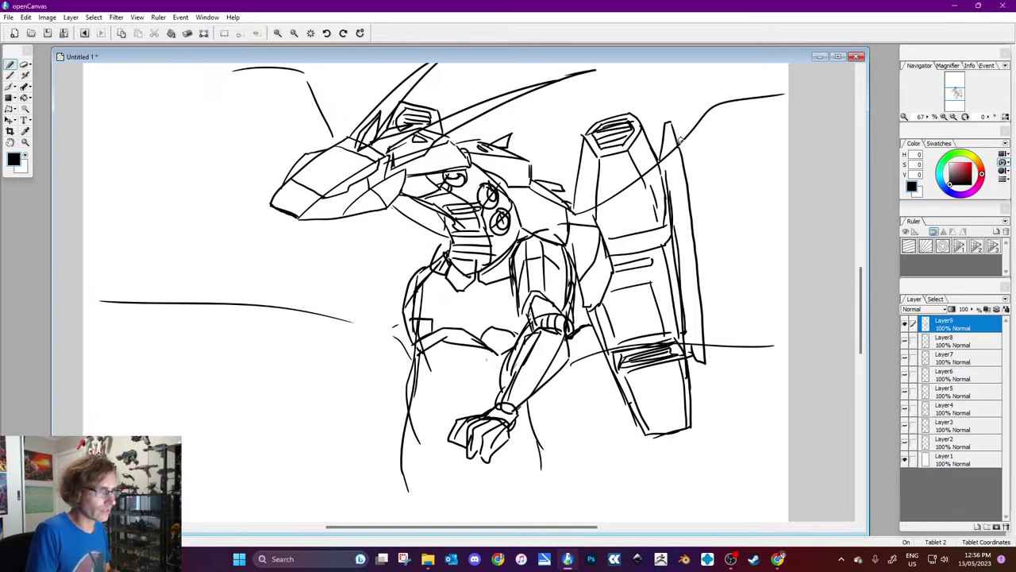
Step: Draw the near wing's long layered panels beside the thruster pod and erase the guide line crossing its tip with white
mouse_move(707, 109)
mouse_down()
mouse_move(711, 83)
mouse_move(727, 80)
mouse_move(744, 222)
mouse_move(782, 389)
mouse_up()
mouse_move(728, 97)
mouse_down()
mouse_move(757, 209)
mouse_move(789, 413)
mouse_up()
mouse_move(705, 359)
mouse_down()
mouse_move(745, 319)
mouse_move(778, 383)
mouse_up()
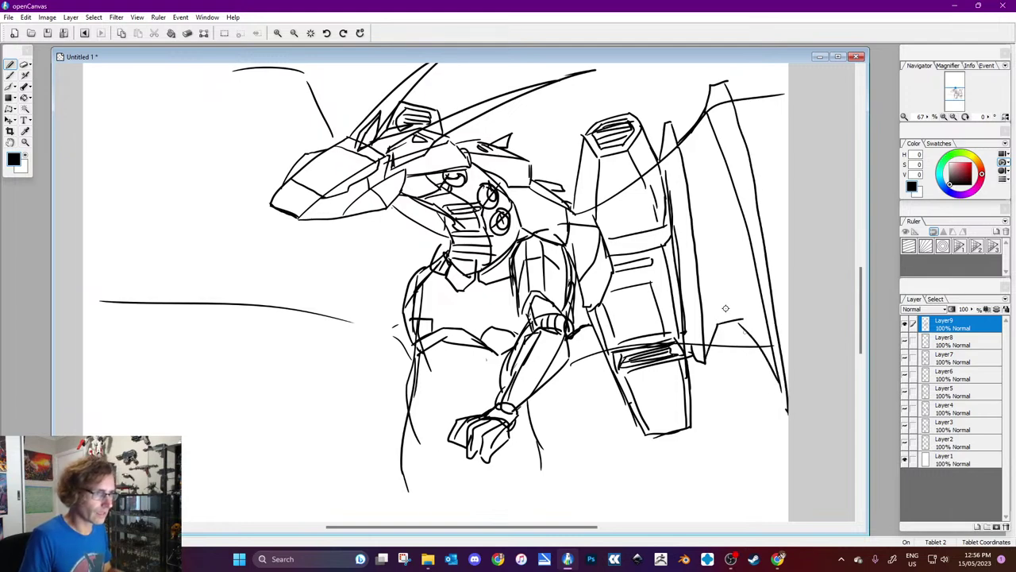
drag(740, 321, 720, 153)
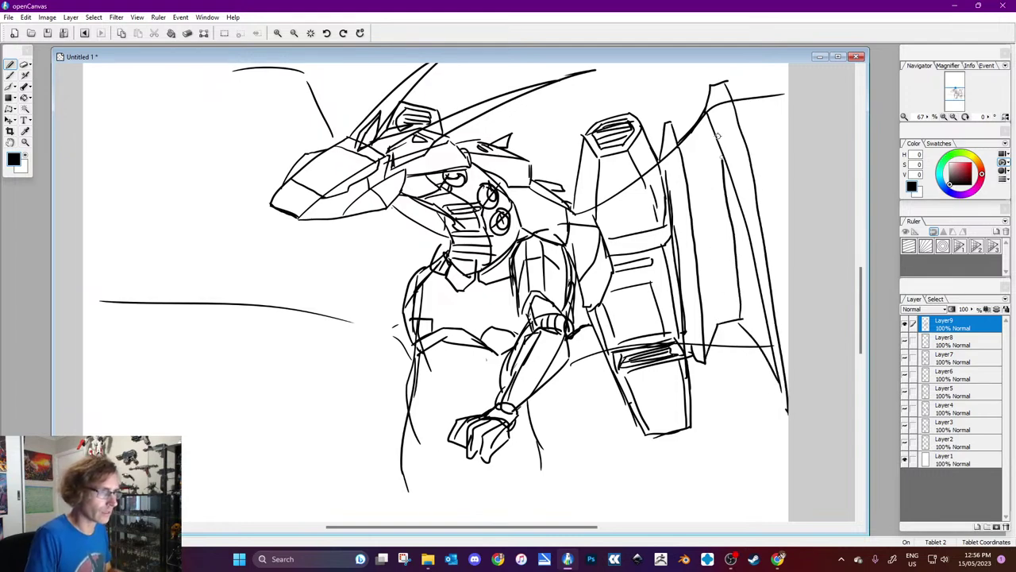
drag(719, 324, 679, 139)
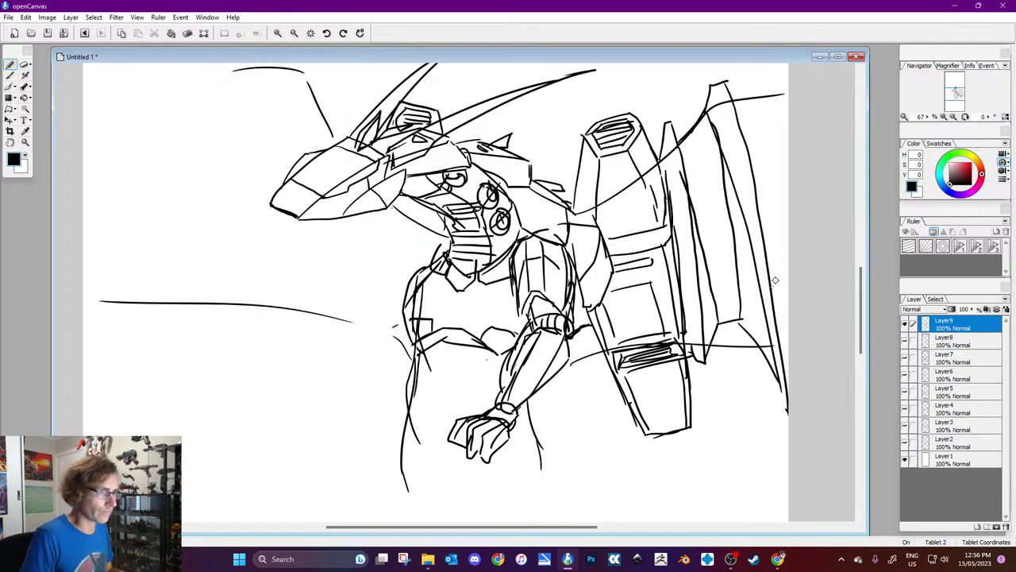
drag(737, 104, 788, 266)
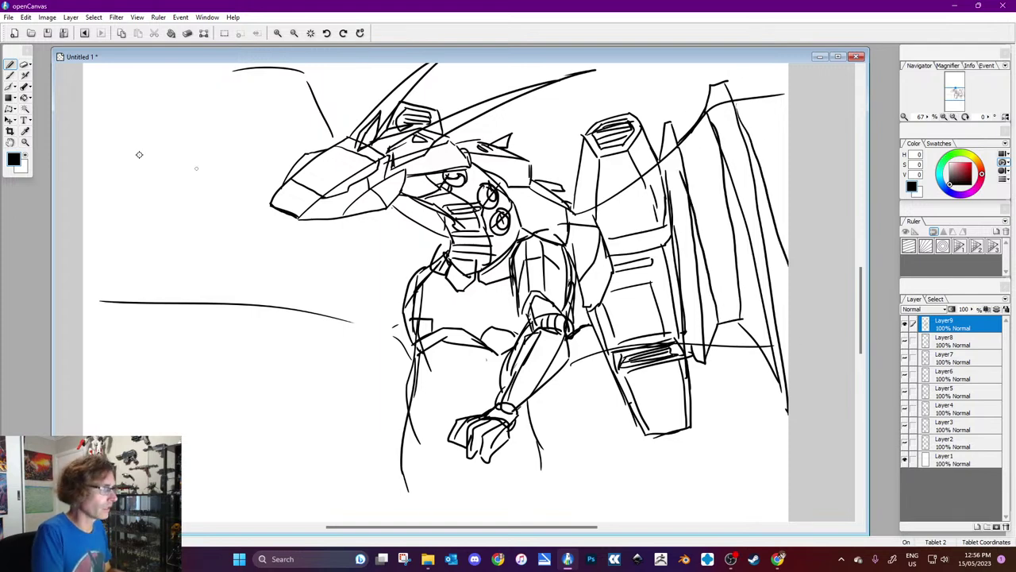
key(x)
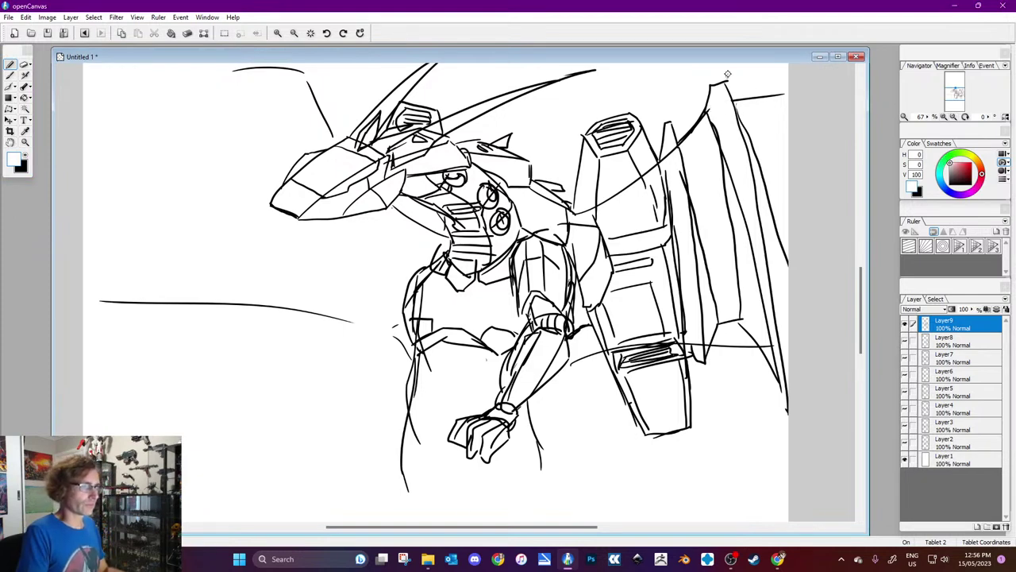
key(x)
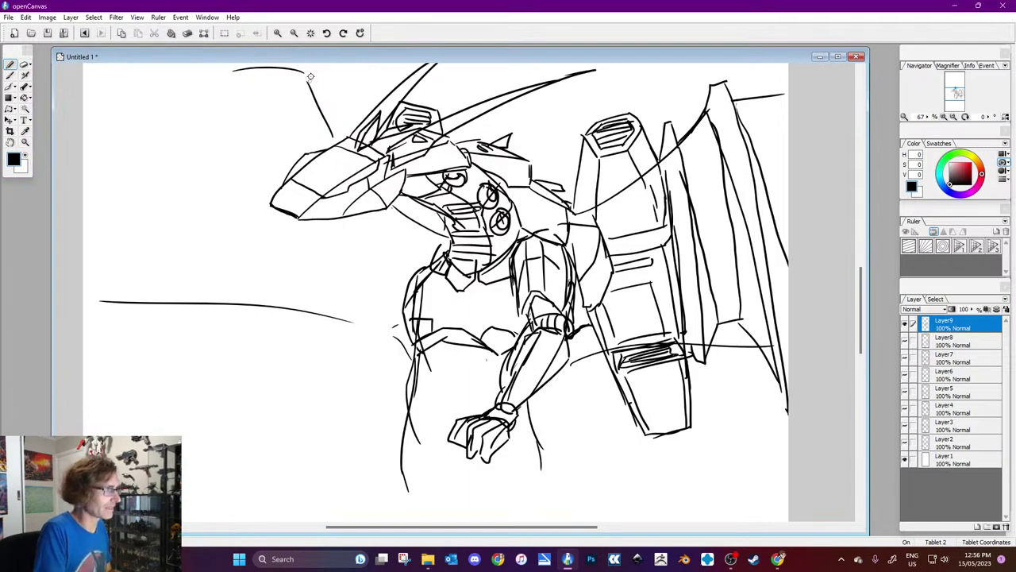
Step: Draw the small hooked joint at the peak of the far wing, above the dragon's snout
drag(306, 56, 343, 67)
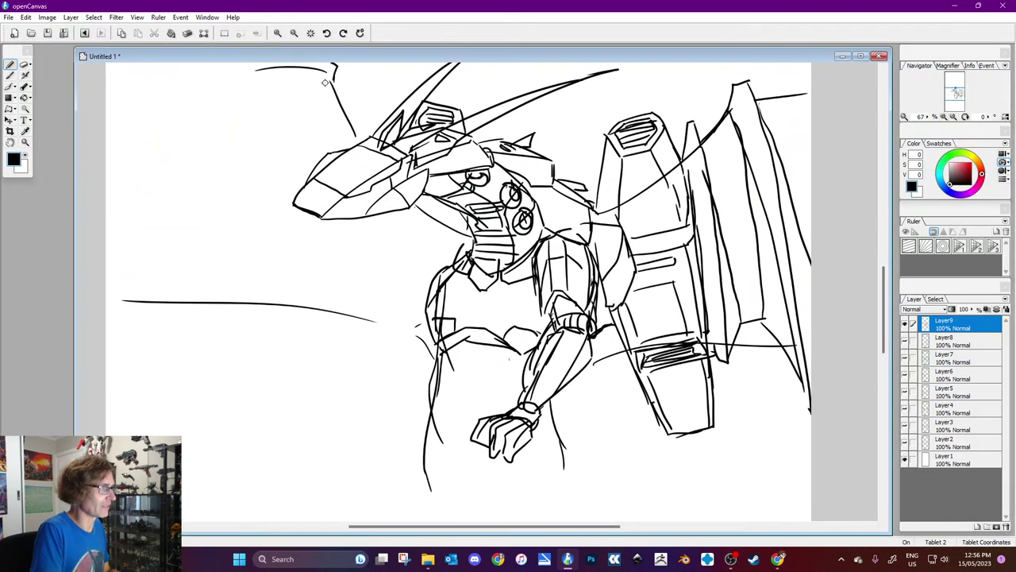
drag(884, 310, 883, 302)
drag(321, 77, 310, 91)
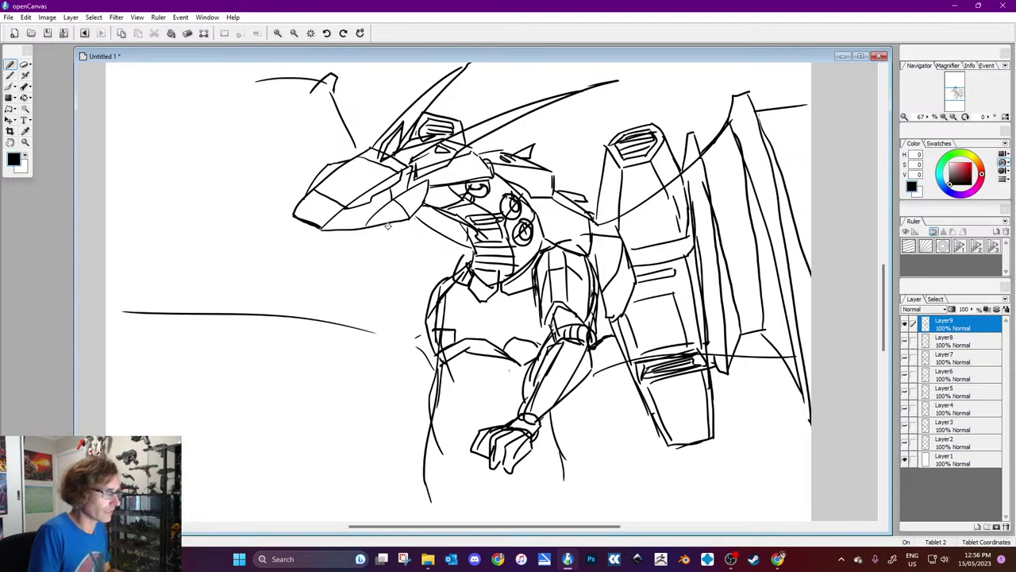
Step: Draw the far arm with layered shoulder armour, a segmented elbow, a long plated forearm and a clenched hand
drag(459, 264, 440, 262)
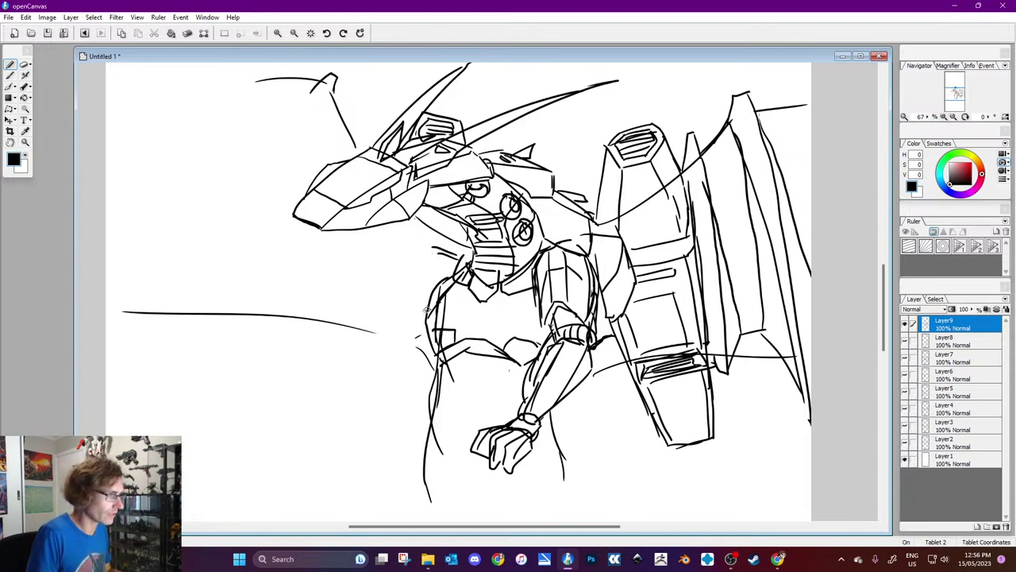
mouse_move(385, 301)
mouse_down()
mouse_move(442, 245)
mouse_move(397, 288)
mouse_move(421, 266)
mouse_move(435, 292)
mouse_move(397, 298)
mouse_move(393, 316)
mouse_move(422, 319)
mouse_move(423, 337)
mouse_move(407, 324)
mouse_move(414, 338)
mouse_move(417, 321)
mouse_move(394, 320)
mouse_move(334, 398)
mouse_up()
mouse_move(420, 370)
mouse_down()
mouse_move(352, 416)
mouse_move(340, 409)
mouse_move(417, 305)
mouse_move(427, 321)
mouse_up()
drag(370, 364, 397, 397)
drag(422, 356, 437, 368)
mouse_move(358, 411)
mouse_down()
mouse_move(327, 397)
mouse_move(318, 415)
mouse_move(362, 416)
mouse_move(351, 439)
mouse_move(314, 464)
mouse_move(343, 439)
mouse_move(299, 439)
mouse_move(311, 458)
mouse_up()
drag(303, 411, 326, 421)
mouse_move(305, 415)
mouse_down()
mouse_move(292, 449)
mouse_move(311, 449)
mouse_up()
drag(348, 429, 362, 436)
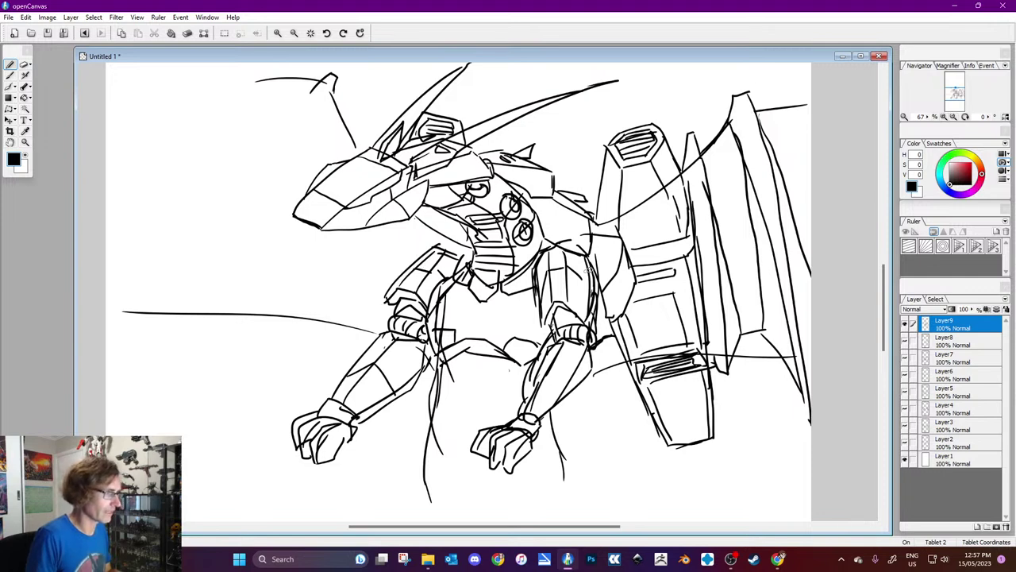
Step: Draw narrow upright barrels behind the near shoulder and behind the head, plus a short block end below the near elbow
drag(597, 221, 582, 116)
mouse_move(589, 216)
mouse_down()
mouse_move(578, 137)
mouse_move(596, 198)
mouse_up()
drag(575, 139, 585, 198)
mouse_move(585, 115)
mouse_down()
mouse_move(593, 97)
mouse_move(589, 121)
mouse_move(570, 125)
mouse_move(578, 171)
mouse_move(595, 184)
mouse_up()
drag(604, 95, 607, 150)
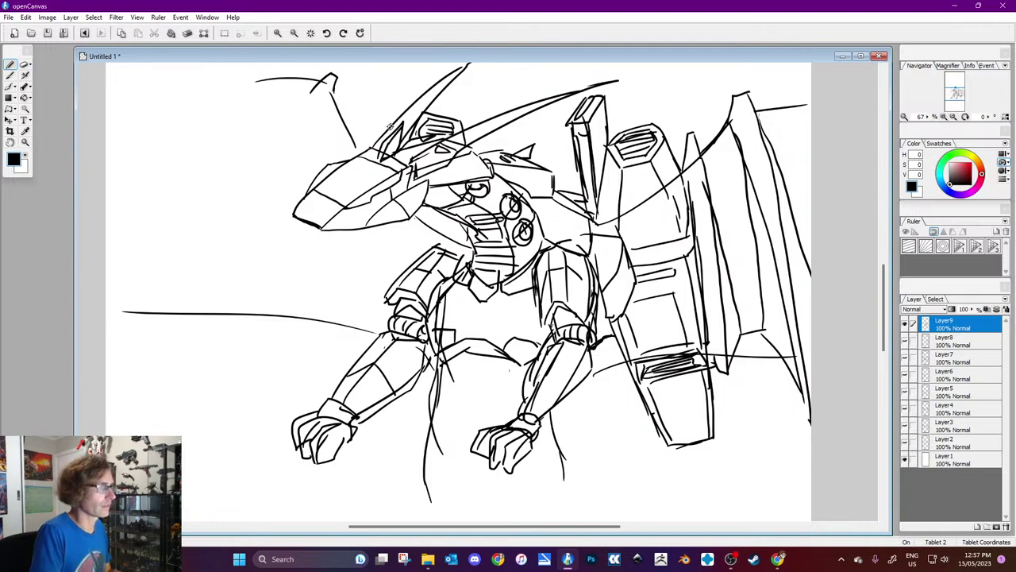
mouse_move(474, 110)
mouse_down()
mouse_move(493, 97)
mouse_move(496, 112)
mouse_move(516, 93)
mouse_move(507, 98)
mouse_move(516, 153)
mouse_move(480, 152)
mouse_up()
drag(593, 184, 593, 199)
mouse_move(614, 362)
mouse_down()
mouse_move(616, 404)
mouse_move(589, 410)
mouse_up()
drag(591, 381, 591, 410)
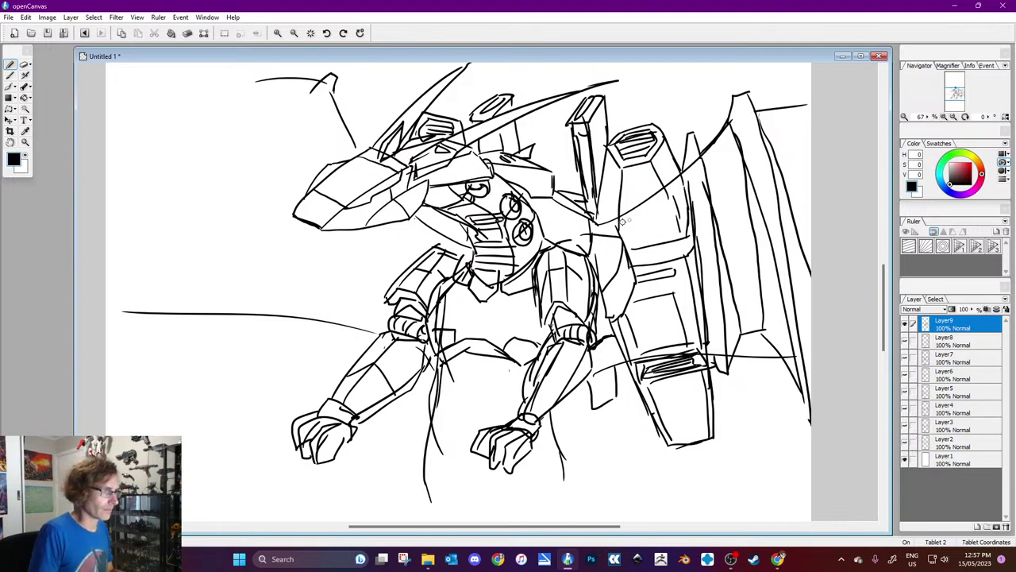
Step: Draw the far wing's inner panels behind the head and the long curved strut from its peak to the lower point
mouse_move(392, 230)
mouse_down()
mouse_move(397, 338)
mouse_move(382, 306)
mouse_move(386, 321)
mouse_up()
mouse_move(377, 140)
mouse_down()
mouse_move(369, 119)
mouse_move(358, 152)
mouse_up()
mouse_move(366, 230)
mouse_down()
mouse_move(375, 346)
mouse_move(327, 297)
mouse_move(291, 319)
mouse_up()
drag(339, 277, 339, 234)
drag(318, 300, 320, 230)
mouse_move(321, 83)
mouse_down()
mouse_move(274, 230)
mouse_move(270, 306)
mouse_move(287, 321)
mouse_up()
key(ctrl+z)
mouse_move(332, 85)
mouse_down()
mouse_move(305, 149)
mouse_move(278, 331)
mouse_move(295, 316)
mouse_up()
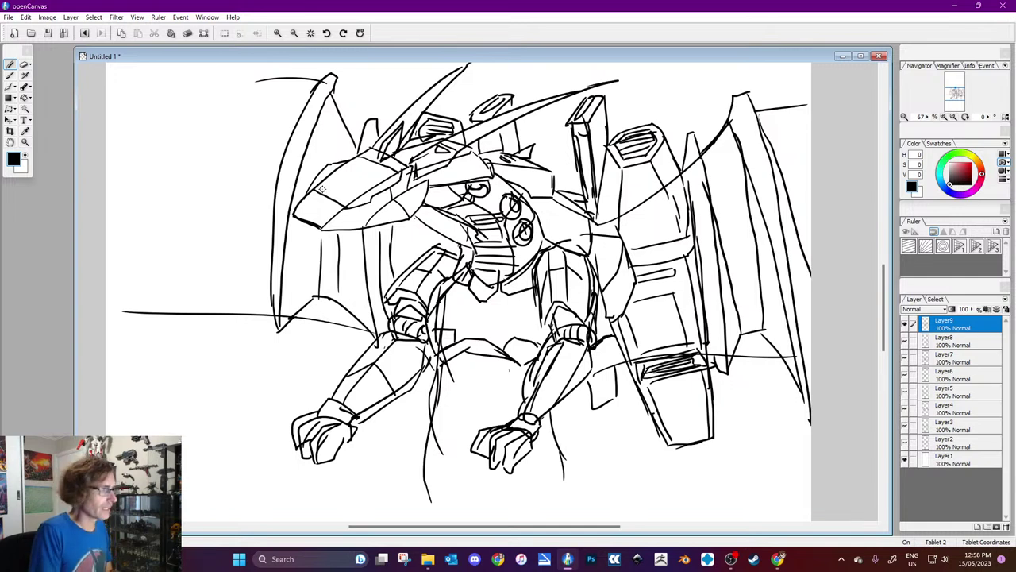
Step: Extend the far wing's membrane to the canvas edge with upper, lower and curved rib lines, and reinforce its inner panel lines
drag(269, 77, 107, 131)
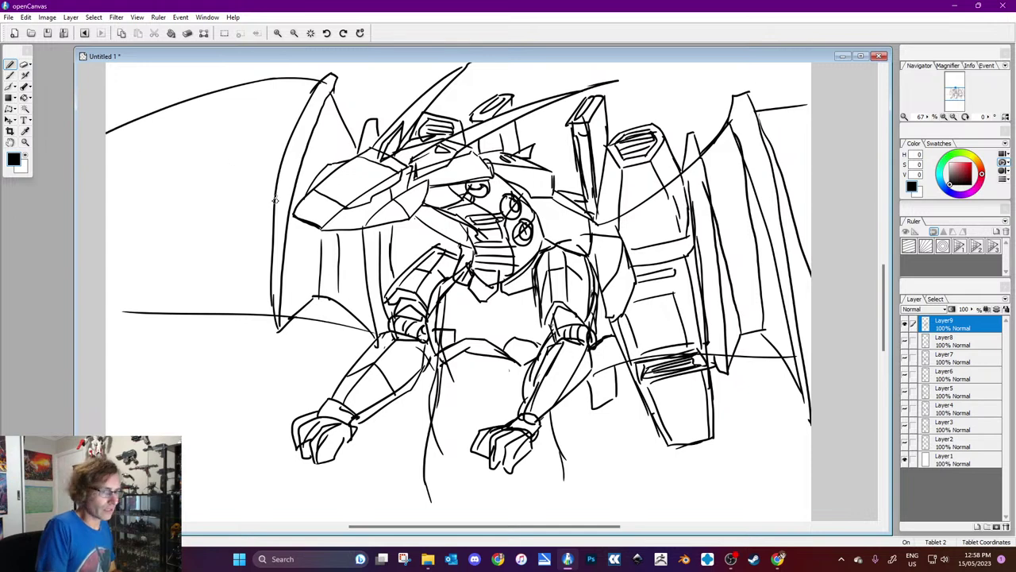
mouse_move(277, 323)
mouse_down()
mouse_move(190, 299)
mouse_move(106, 305)
mouse_up()
mouse_move(238, 296)
mouse_down()
mouse_move(235, 238)
mouse_move(267, 143)
mouse_move(323, 75)
mouse_up()
drag(322, 168, 335, 88)
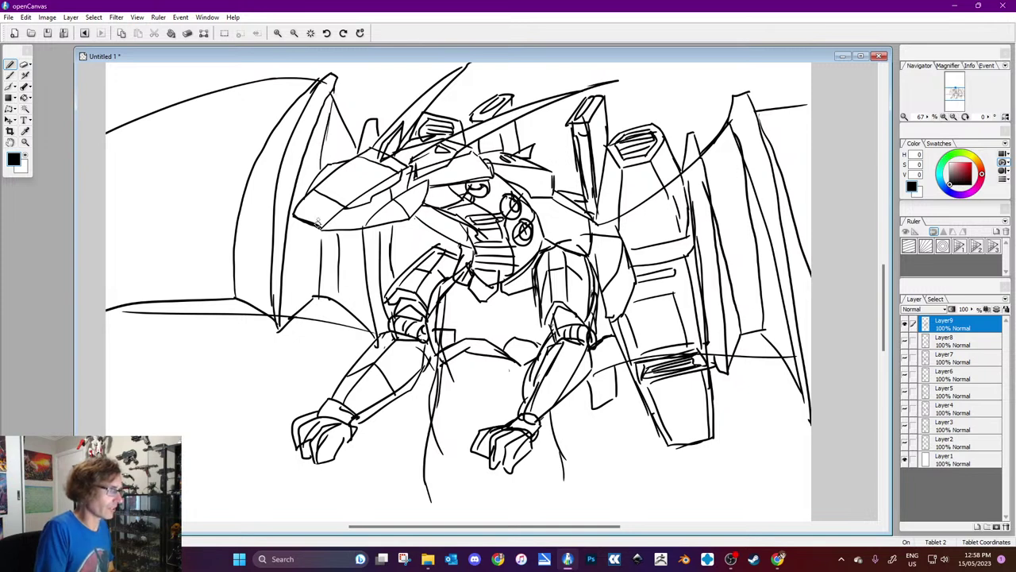
drag(321, 228, 320, 295)
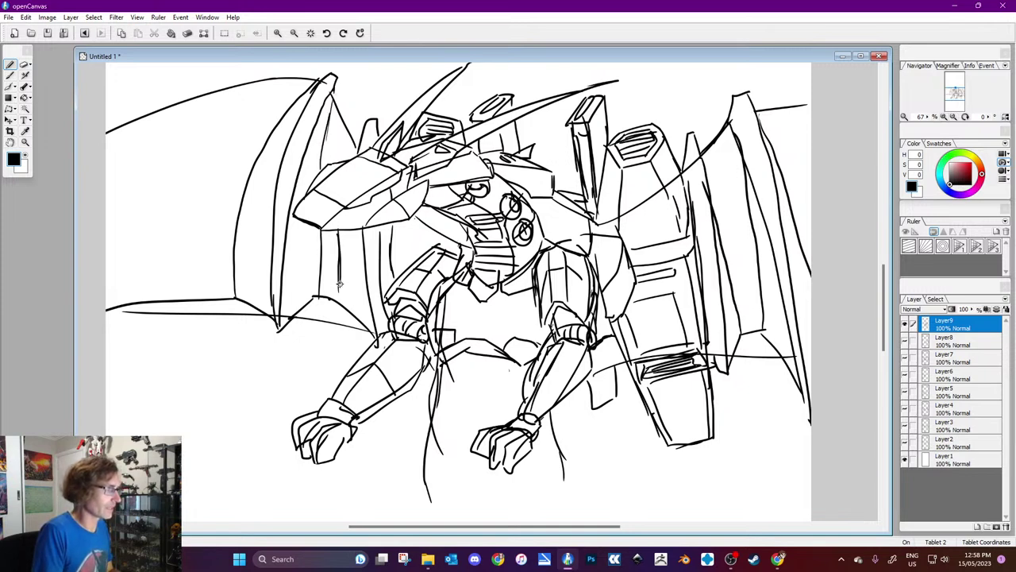
drag(315, 226, 311, 298)
Step: Erase the doubled panel line and the old guide line beneath the far wing with white
click(27, 167)
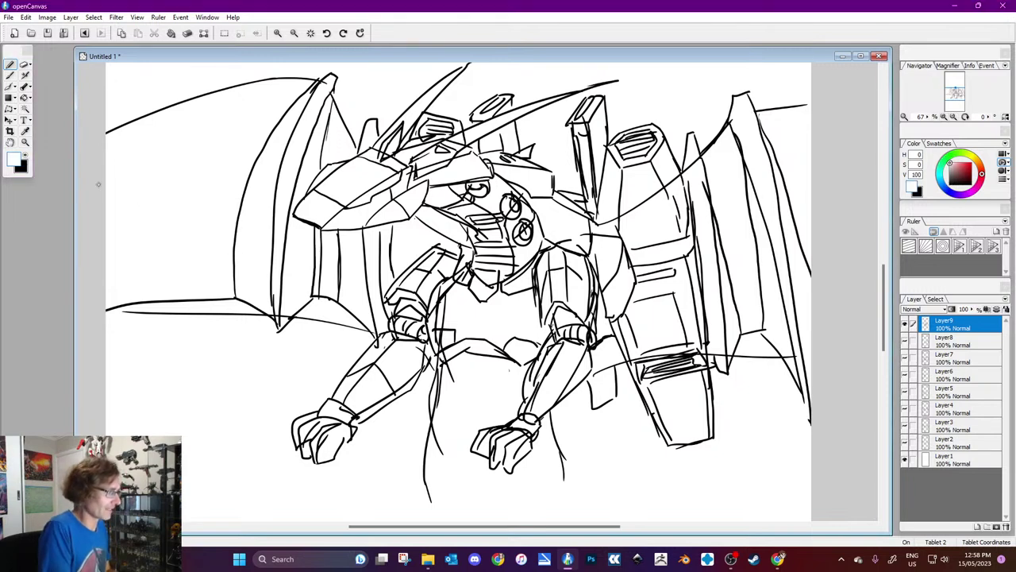
mouse_move(319, 284)
mouse_down()
mouse_move(320, 291)
mouse_move(323, 243)
mouse_up()
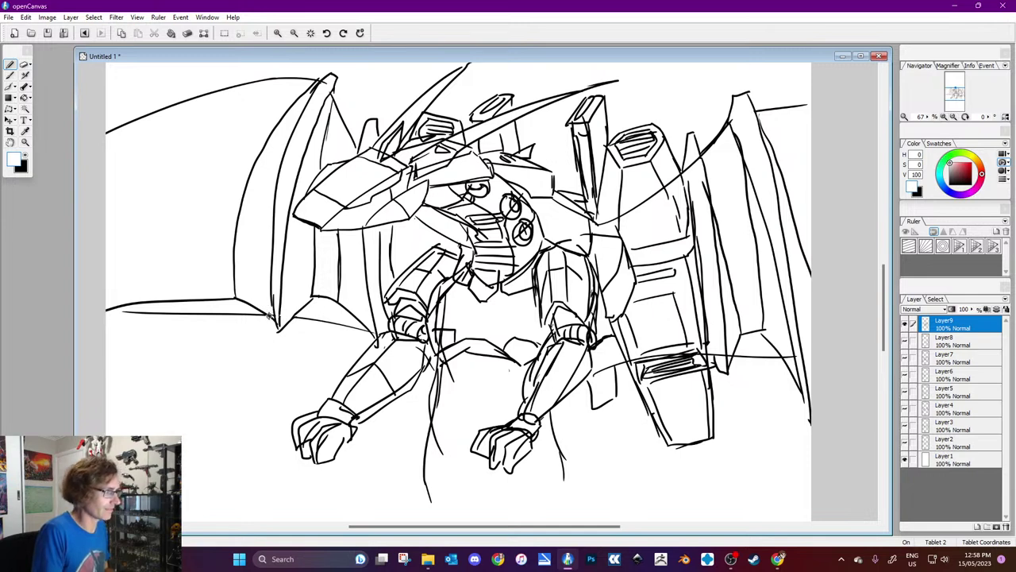
mouse_move(327, 327)
mouse_down()
mouse_move(295, 323)
mouse_move(332, 308)
mouse_move(315, 323)
mouse_move(367, 334)
mouse_move(359, 332)
mouse_move(365, 318)
mouse_move(378, 316)
mouse_move(357, 333)
mouse_move(313, 321)
mouse_move(366, 335)
mouse_up()
key(ctrl+z)
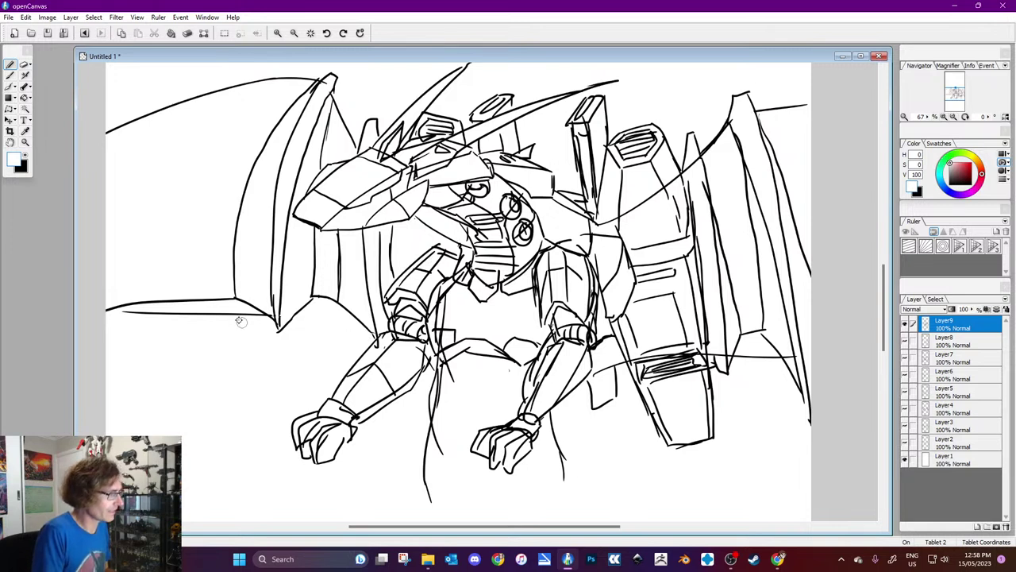
mouse_move(245, 316)
mouse_down()
mouse_move(201, 324)
mouse_move(205, 314)
mouse_move(112, 317)
mouse_up()
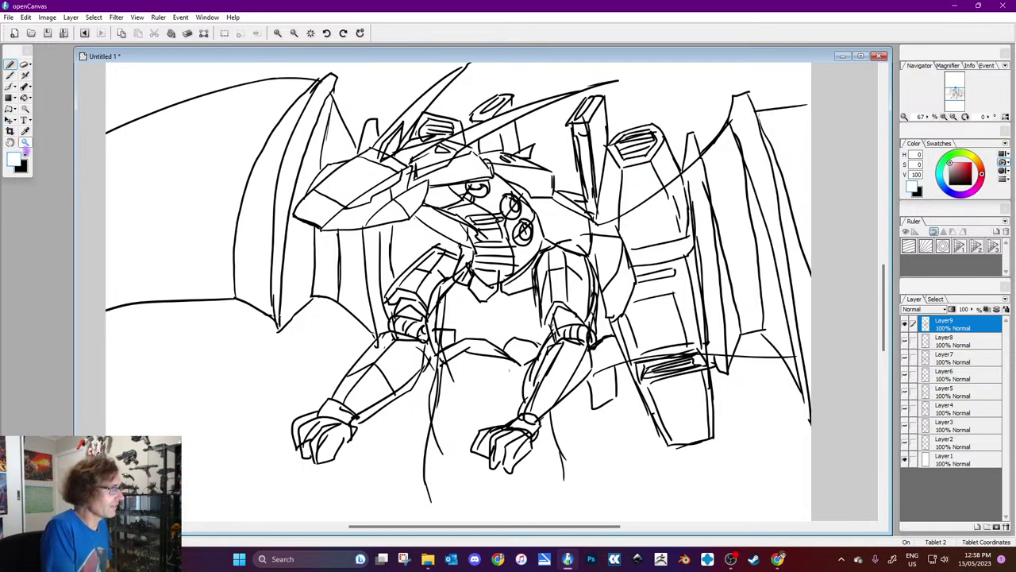
Step: Add a second line beneath the far wing's leading edge in black, cleaning up its outer end with white
click(24, 155)
mouse_move(102, 140)
mouse_down()
mouse_move(157, 115)
mouse_move(143, 121)
mouse_move(234, 96)
mouse_move(163, 114)
mouse_move(305, 91)
mouse_up()
click(30, 159)
drag(191, 102, 111, 131)
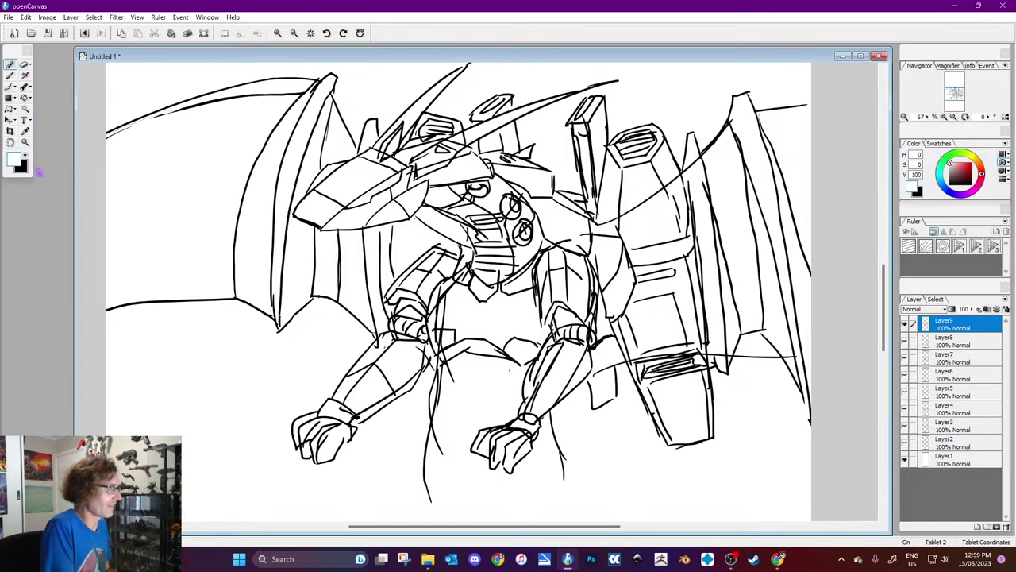
click(30, 168)
drag(177, 111, 108, 137)
Step: Draw the near wing's double leading edge to the canvas border and erase the guide lines crossing the wing and thruster pod with white
drag(762, 126, 810, 120)
drag(753, 105, 809, 104)
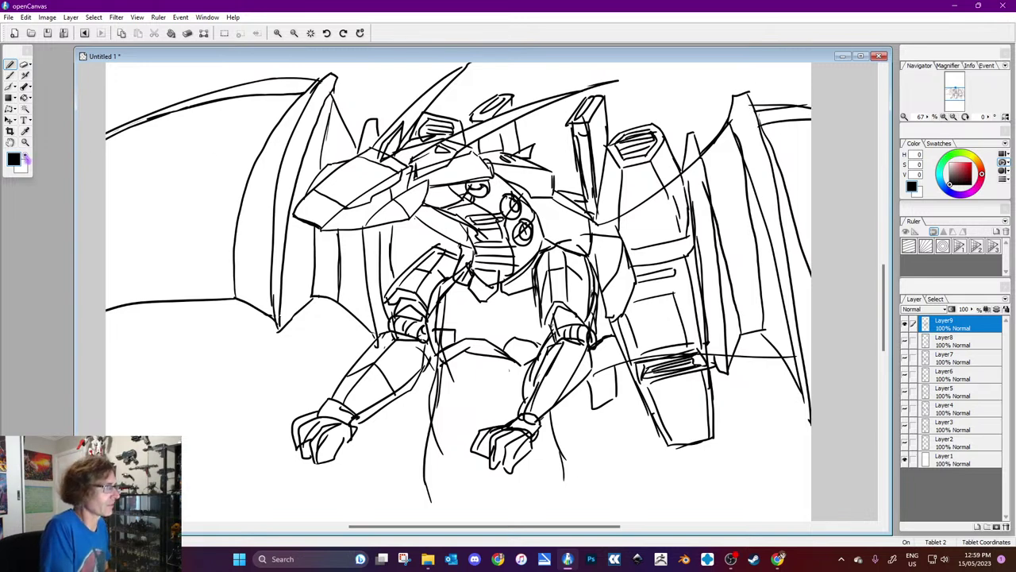
click(30, 161)
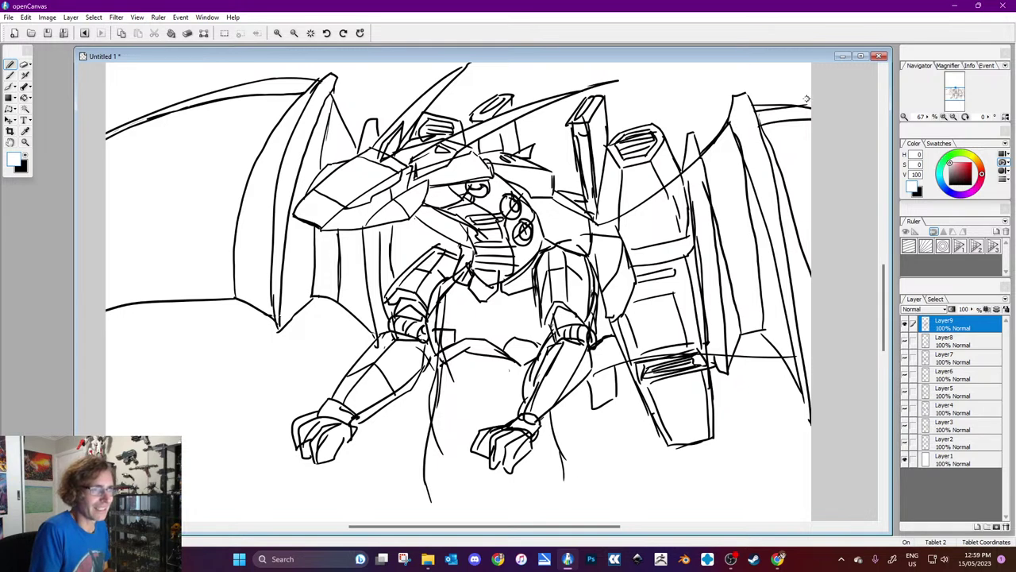
drag(759, 117, 761, 127)
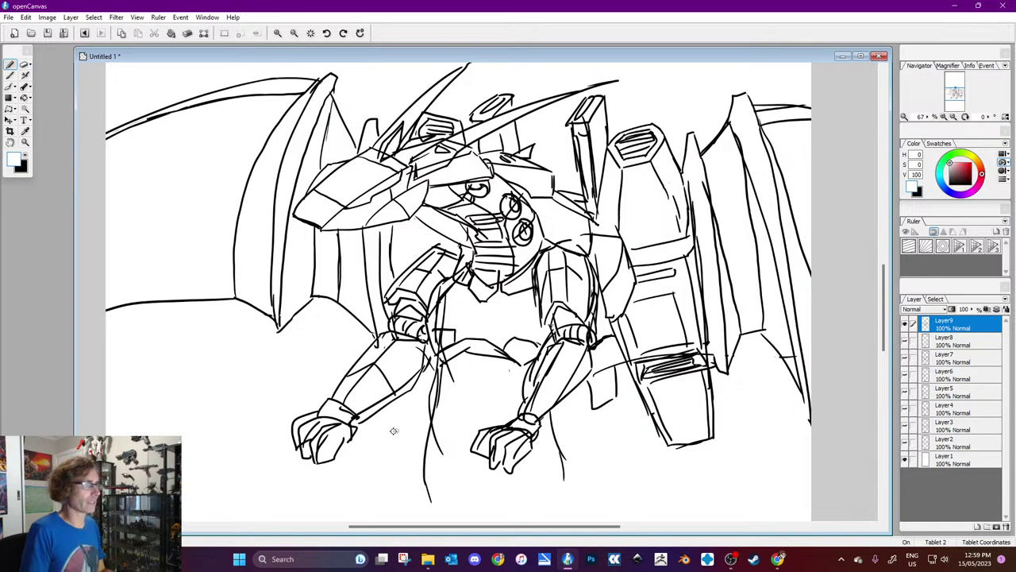
Step: Draw the far thruster pod's side line and tapered lower end behind the far arm in black
key(x)
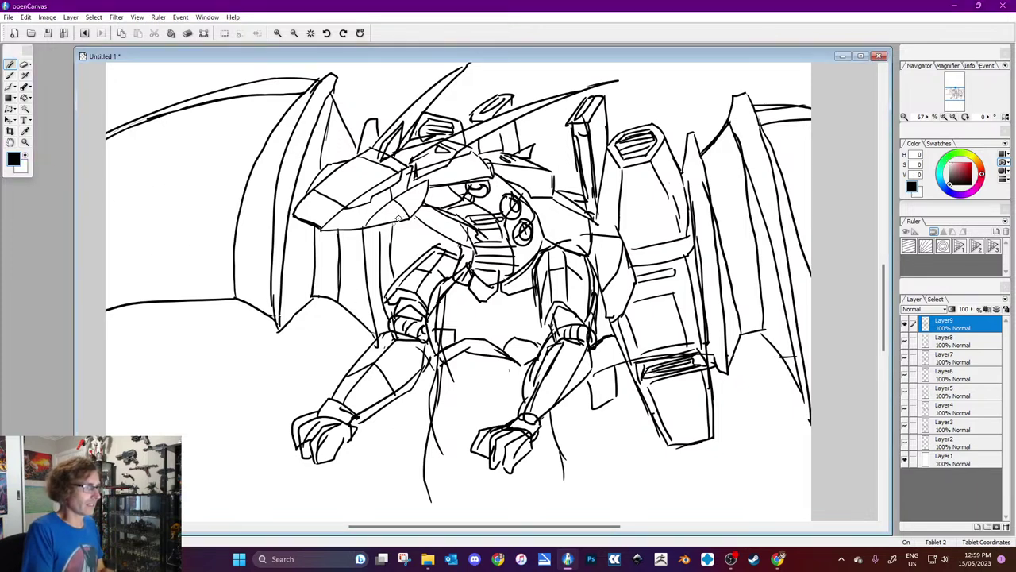
drag(388, 240, 382, 340)
mouse_move(383, 409)
mouse_down()
mouse_move(390, 446)
mouse_move(420, 449)
mouse_up()
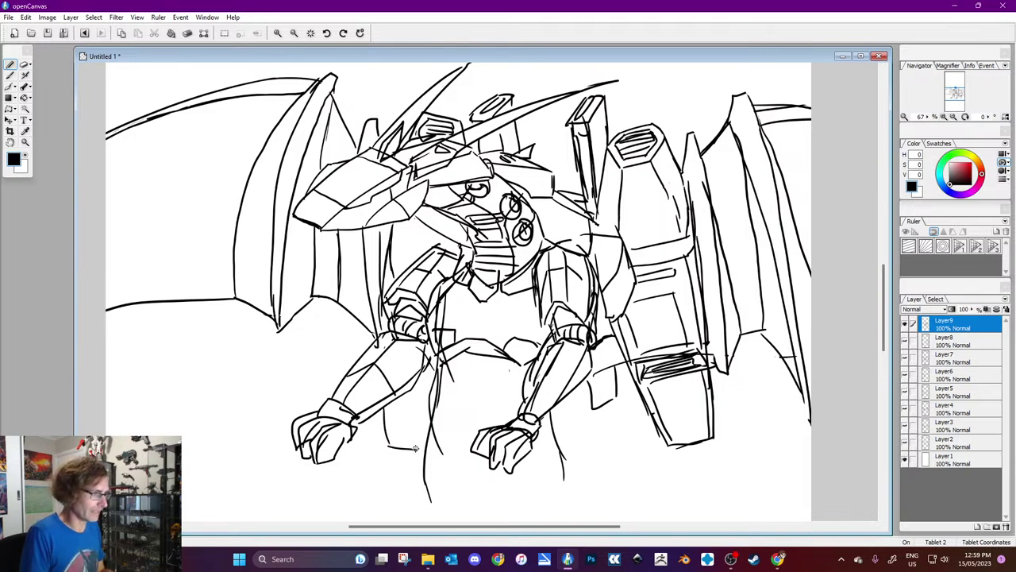
mouse_move(397, 404)
mouse_down()
mouse_move(394, 433)
mouse_move(418, 446)
mouse_up()
drag(413, 385, 437, 363)
Step: Draw the abdomen's side panels, the belt band beneath them and small detail lines at the hips
drag(516, 362, 513, 411)
mouse_move(449, 354)
mouse_down()
mouse_move(444, 414)
mouse_move(507, 413)
mouse_up()
drag(434, 420, 496, 413)
drag(420, 442, 491, 429)
drag(543, 449, 545, 425)
drag(442, 430, 424, 446)
drag(439, 411, 437, 429)
drag(508, 412, 515, 422)
mouse_move(160, 432)
mouse_down()
mouse_move(209, 393)
mouse_move(198, 424)
mouse_move(174, 422)
mouse_up()
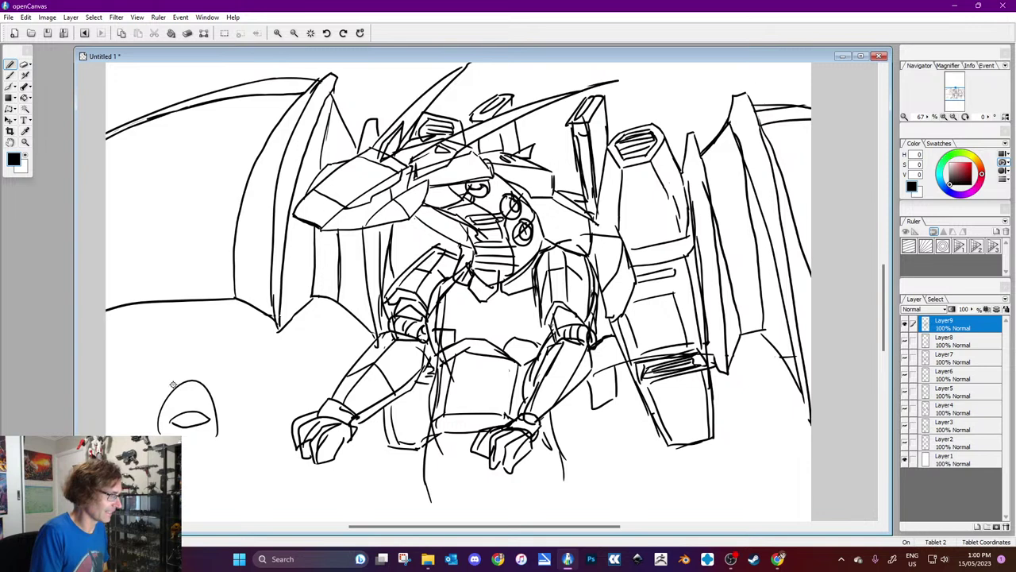
mouse_move(166, 384)
mouse_down()
mouse_move(152, 359)
mouse_move(165, 386)
mouse_up()
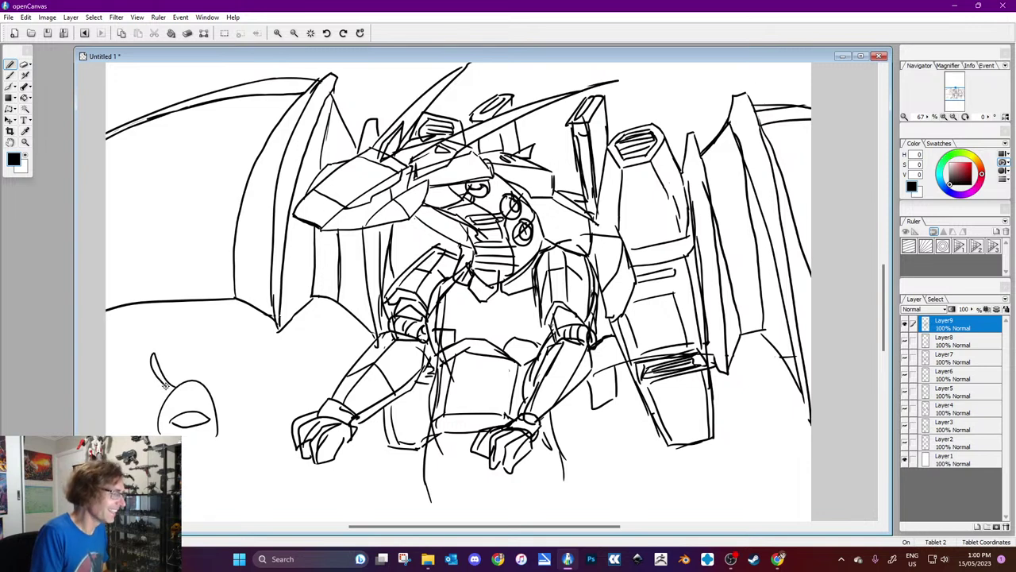
key(ctrl+z)
key(ctrl+z)
key(ctrl+z)
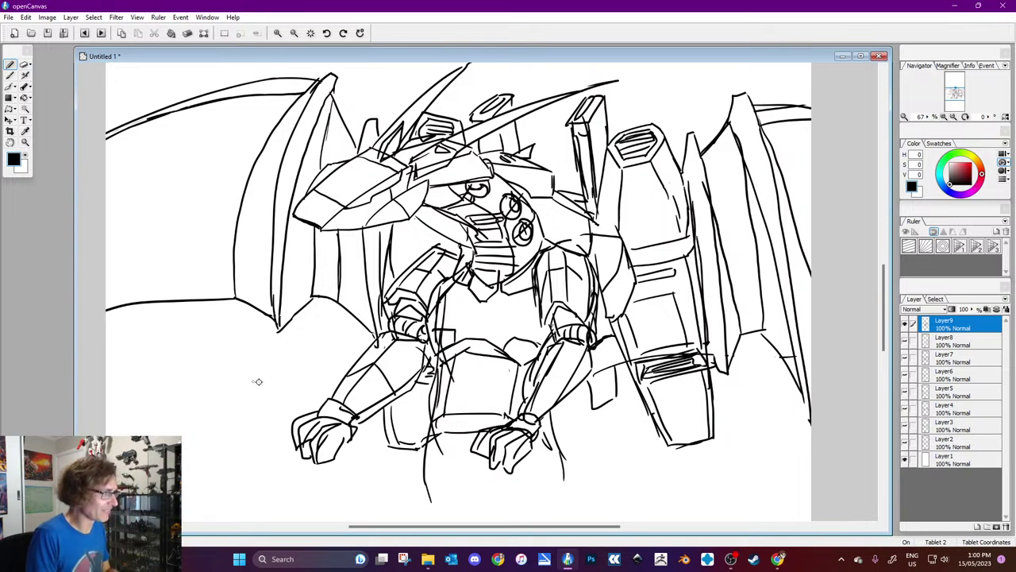
Step: Draw the flared thighs below the hips with outer outlines and inner contour lines, and extend the near wing's lower tip
scroll(885, 310, down, 1)
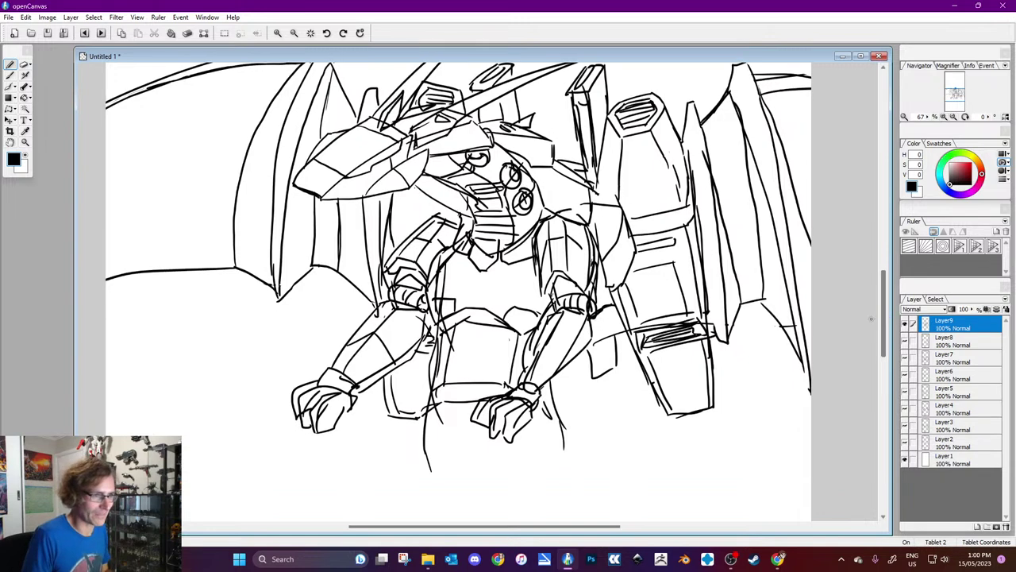
drag(804, 370, 810, 394)
drag(552, 370, 625, 464)
drag(422, 420, 429, 492)
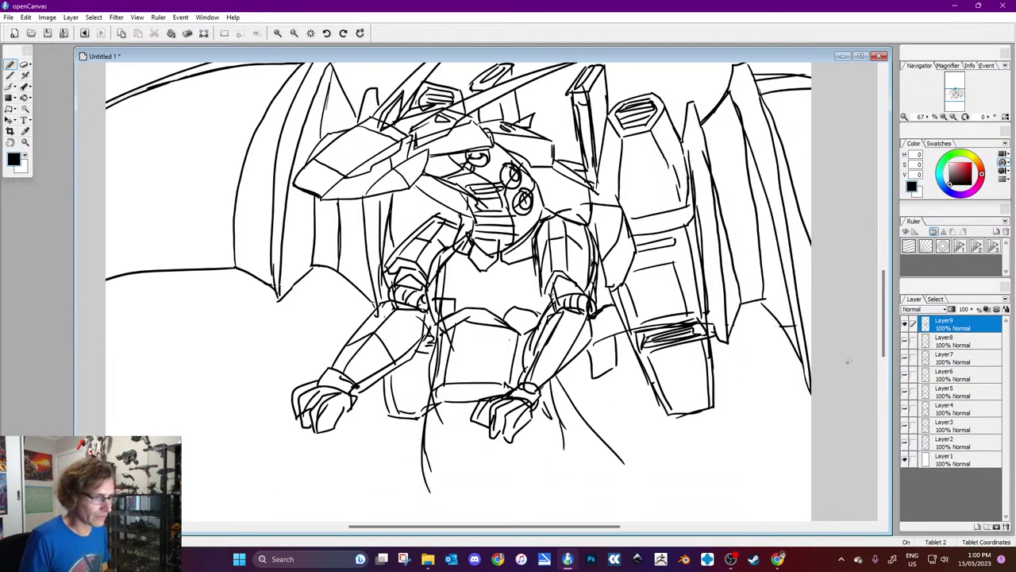
scroll(548, 461, up, 2)
mouse_move(529, 500)
mouse_down()
mouse_move(549, 408)
mouse_move(593, 400)
mouse_move(648, 497)
mouse_up()
drag(596, 405, 613, 503)
drag(558, 409, 562, 500)
mouse_move(429, 415)
mouse_down()
mouse_move(371, 439)
mouse_move(333, 500)
mouse_up()
mouse_move(412, 449)
mouse_down()
mouse_move(397, 506)
mouse_move(369, 451)
mouse_up()
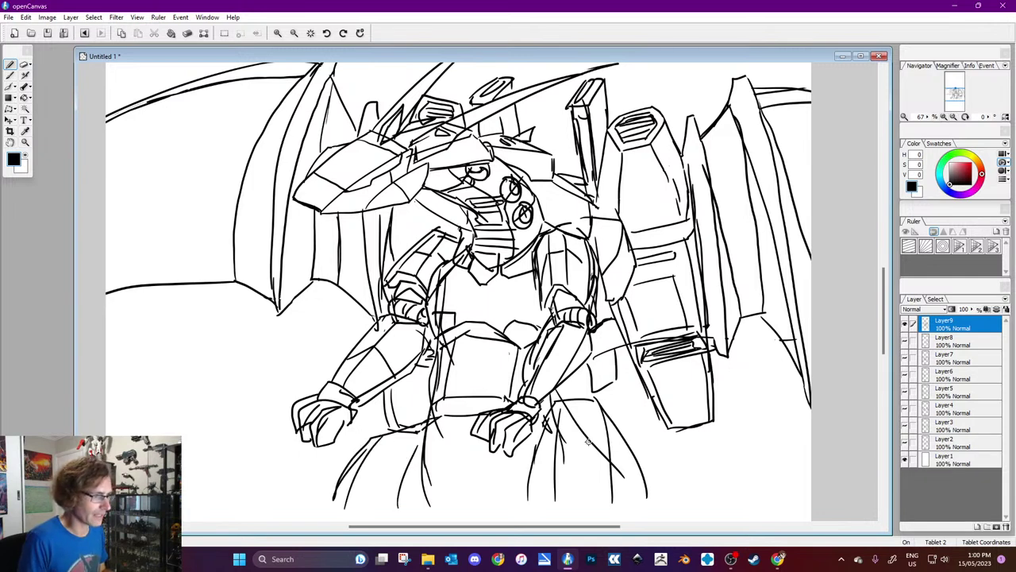
Step: Erase the leftover guide lines inside the thighs and torso with white, restore black as the drawing colour, and switch to Chrome
click(31, 156)
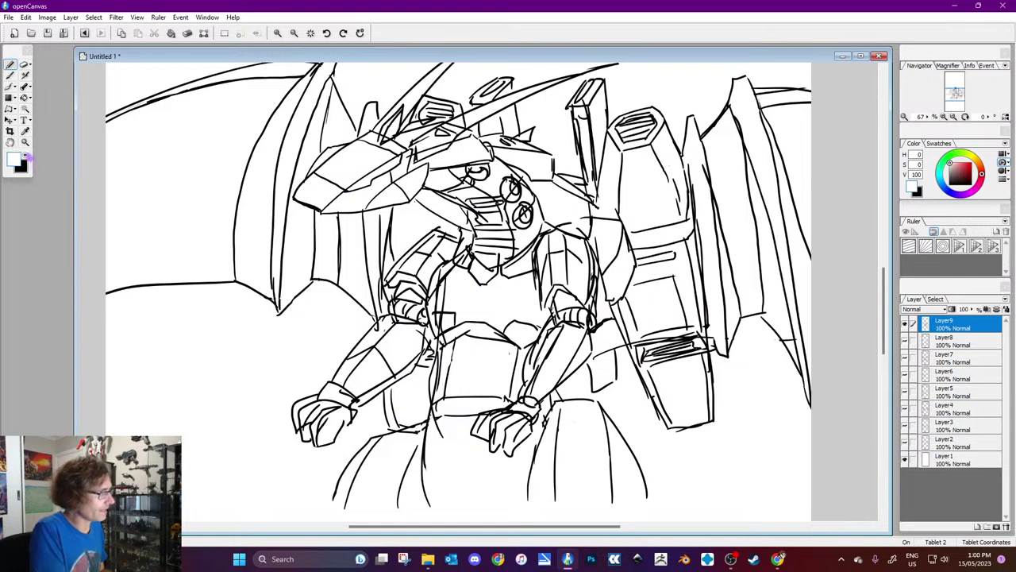
click(26, 157)
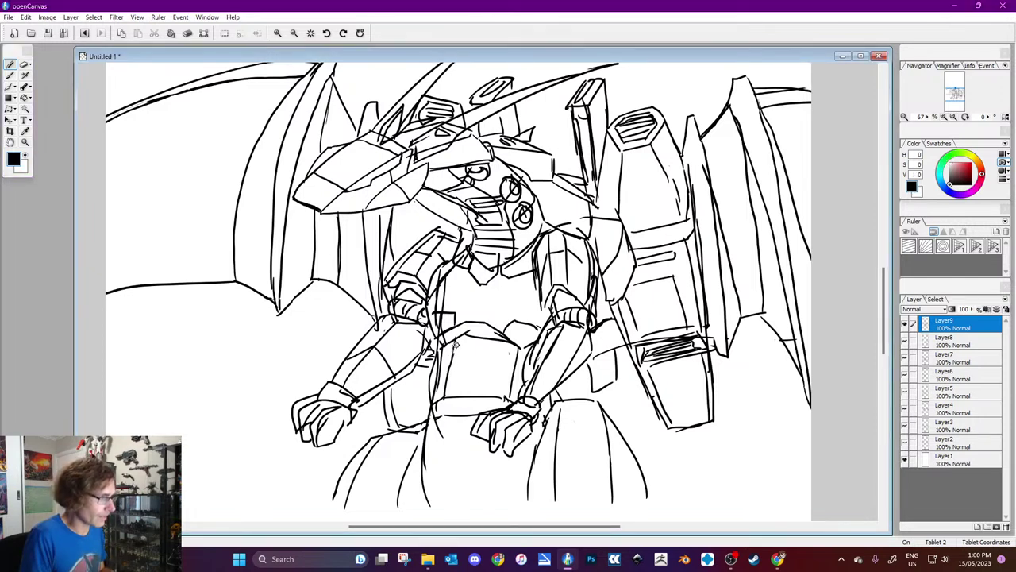
click(26, 155)
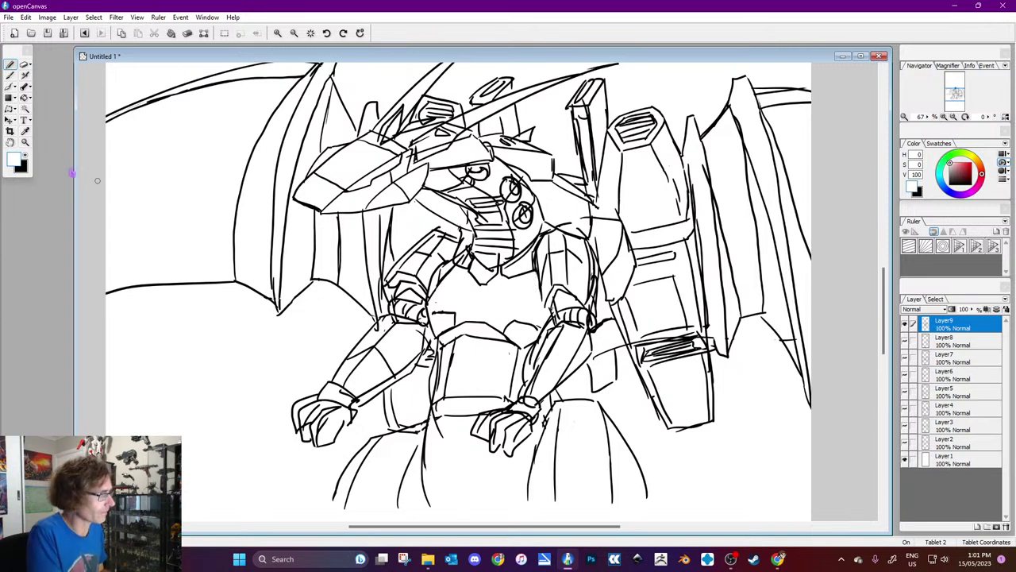
click(24, 156)
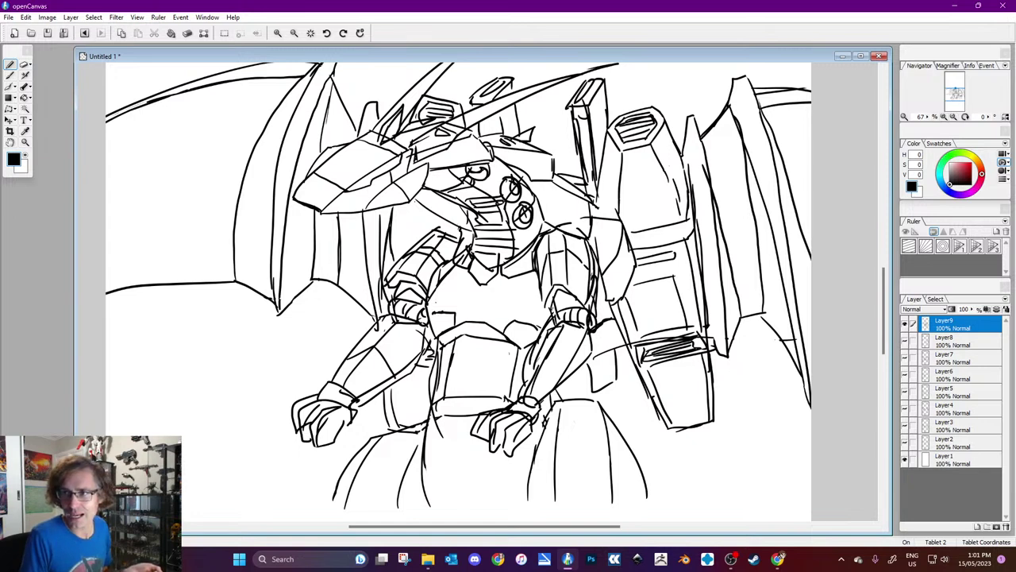
click(779, 558)
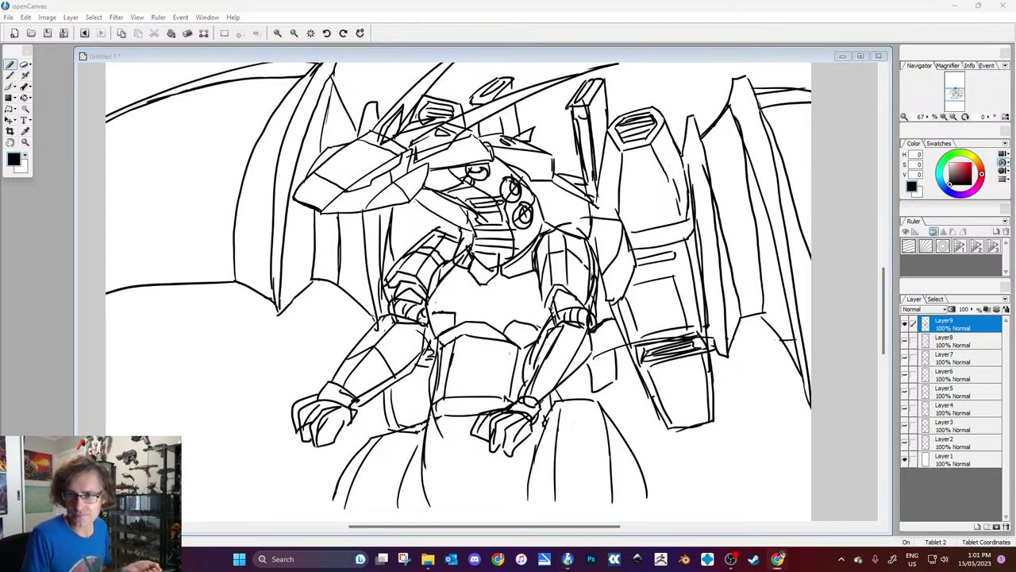